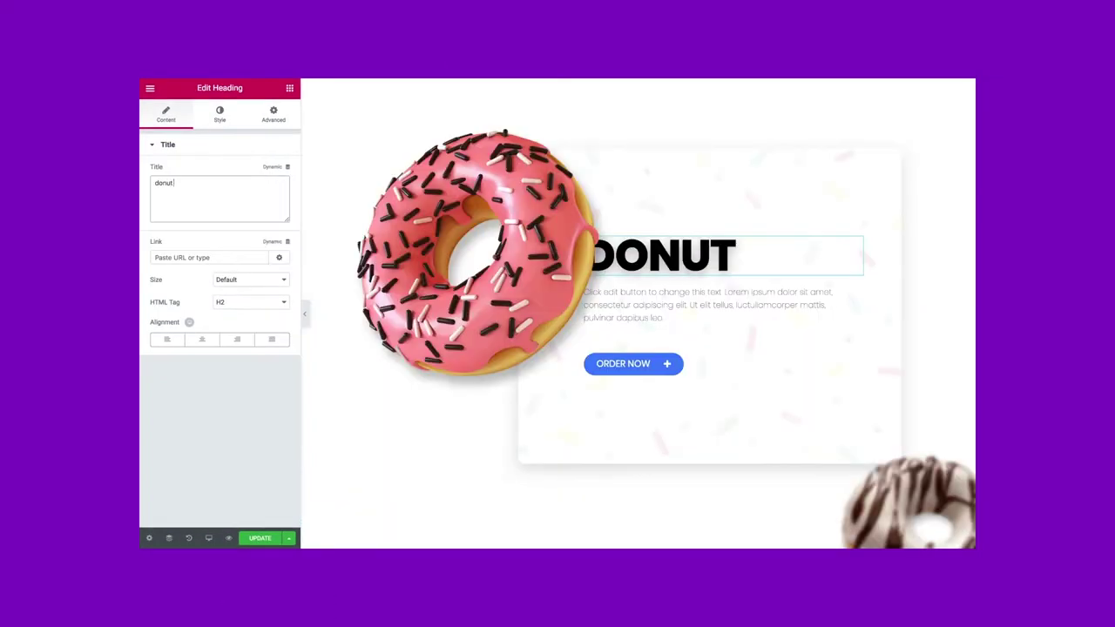
Type 'worry' into the DONUT WORRY heading and adjust its typography font size
type("worry")
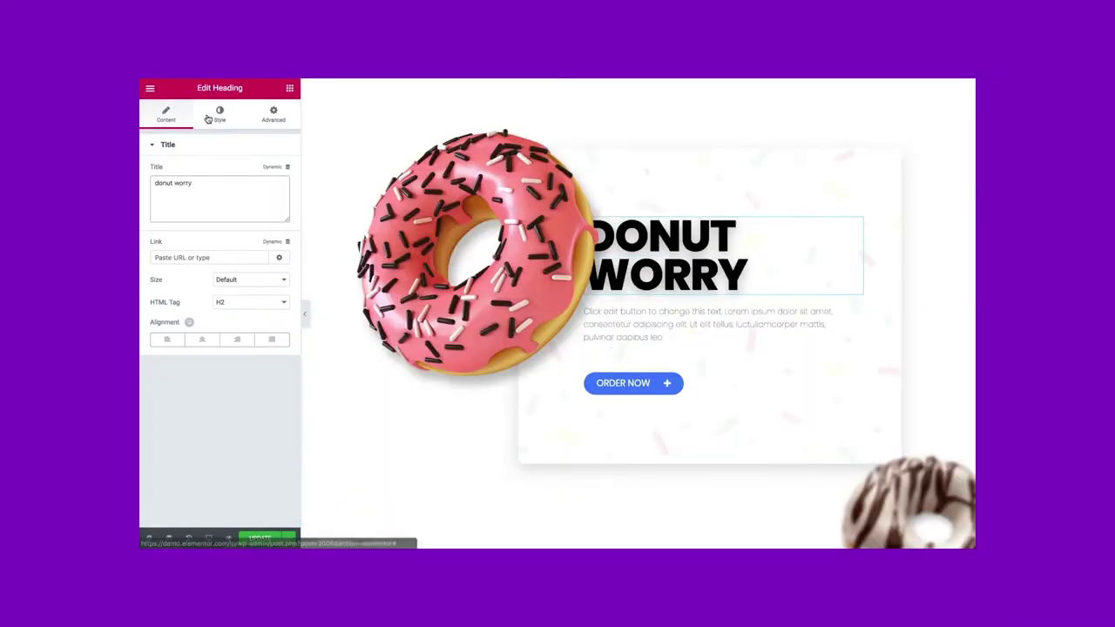
left_click(220, 115)
left_click(277, 193)
left_click_drag(200, 260, 203, 263)
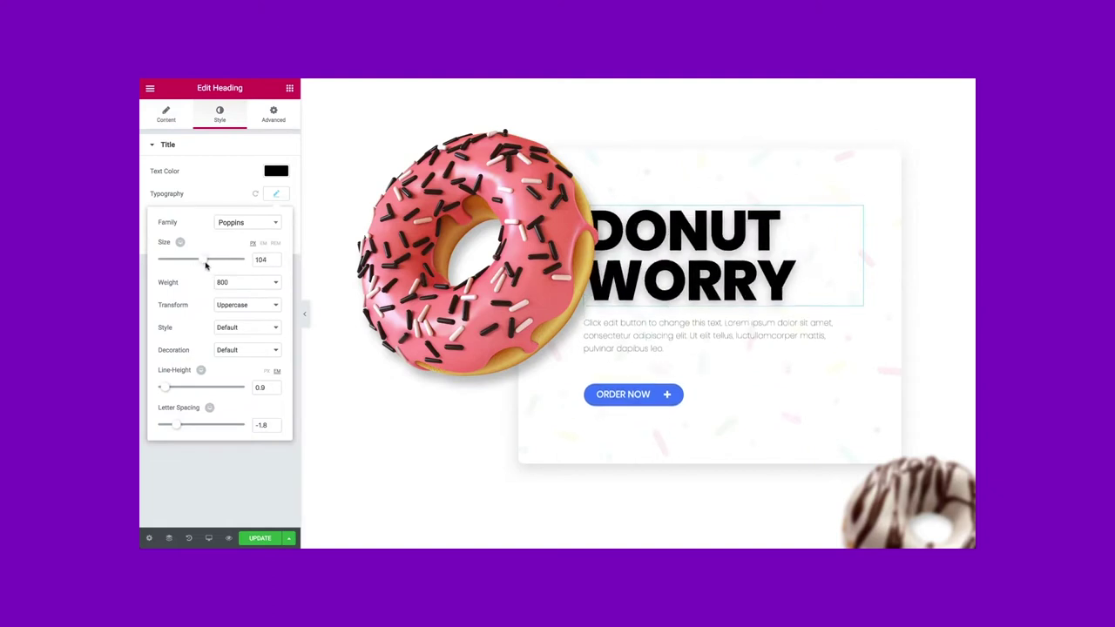
Add a contact form, adjust its submit button, and set the headline font to Playfair Display
left_click_drag(261, 201, 492, 331)
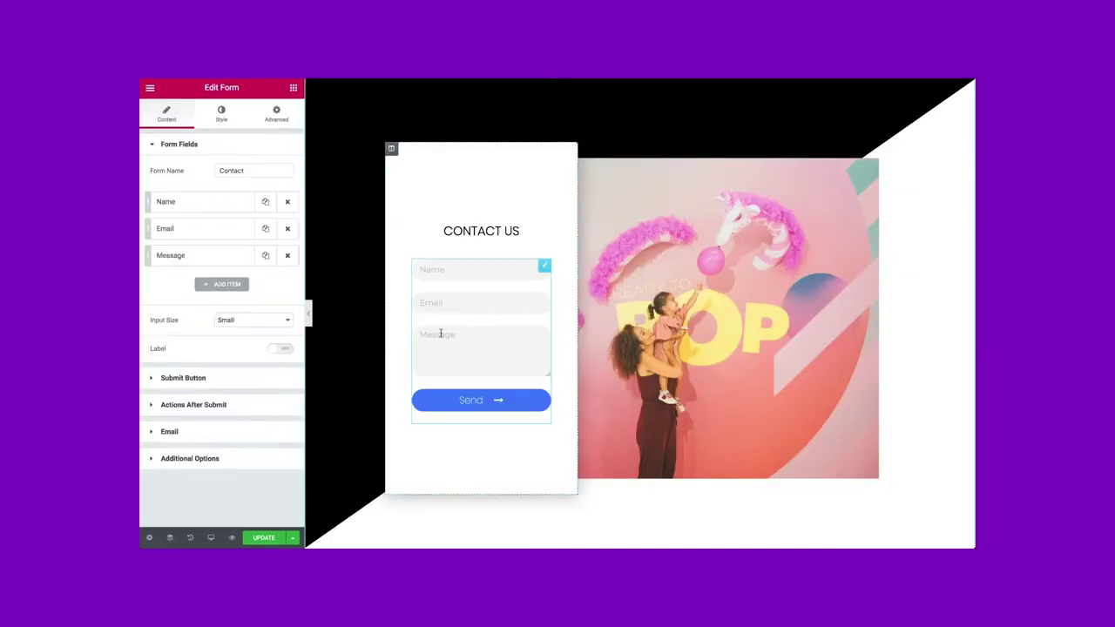
left_click(165, 378)
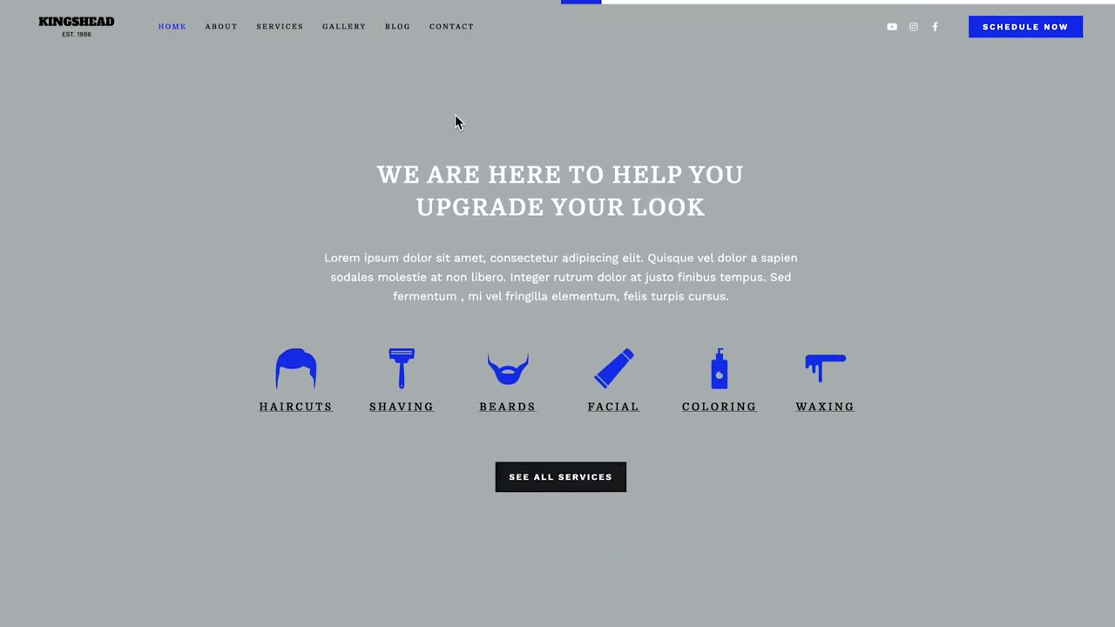
scroll(454, 114, "down", 8)
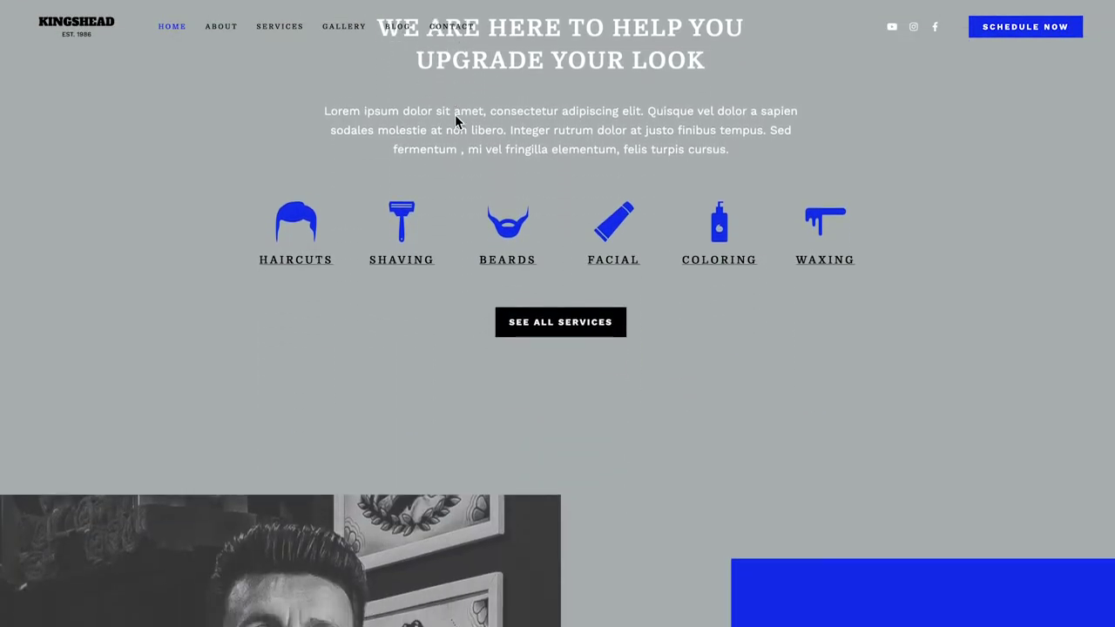
scroll(455, 114, "down", 6)
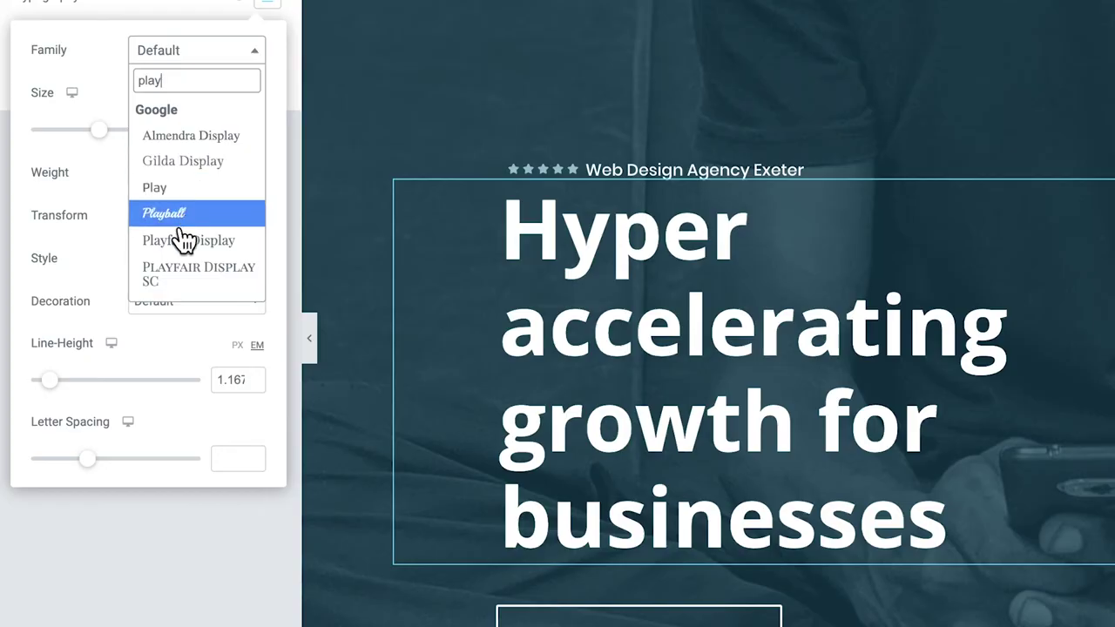
left_click(185, 239)
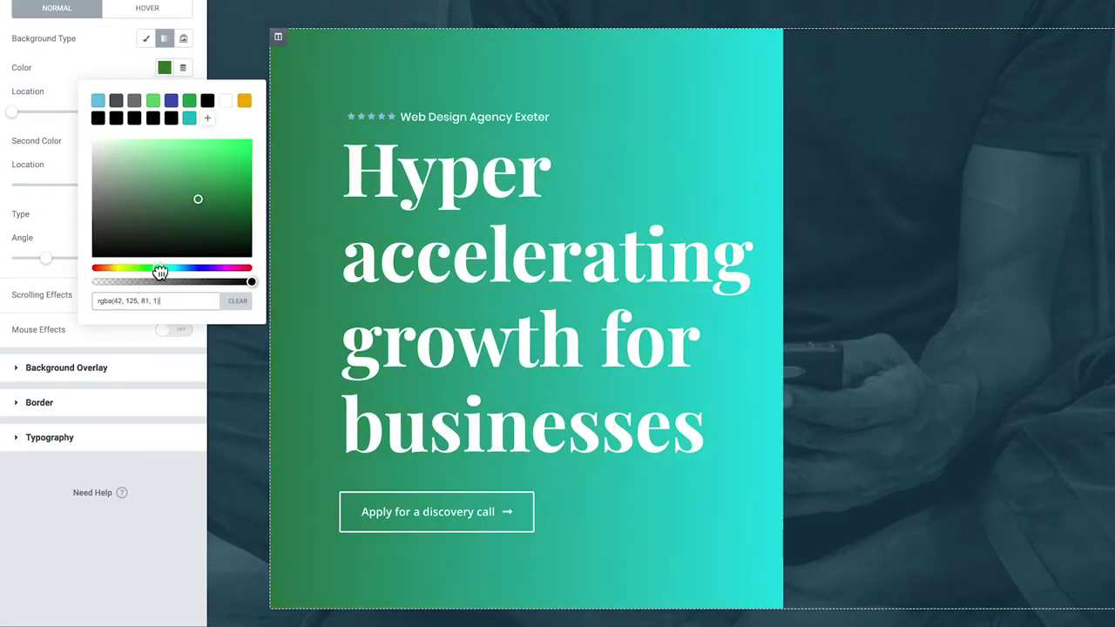
Shift the gradient's first colour toward blue, move the image column right, and add a Pyramids bottom divider
left_click_drag(160, 273, 186, 271)
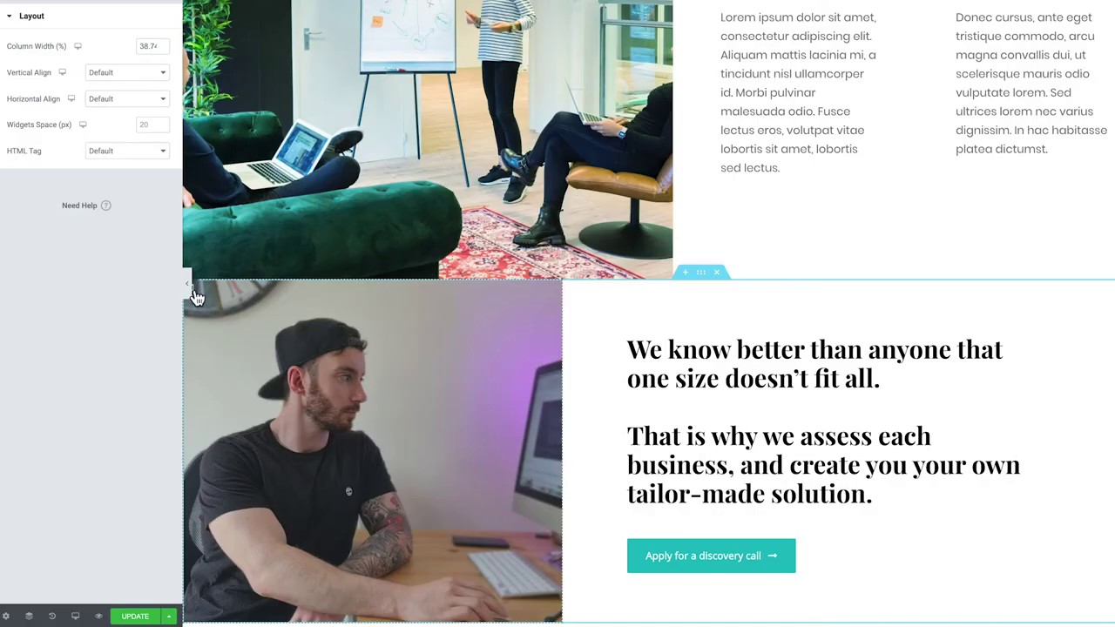
left_click_drag(194, 295, 885, 342)
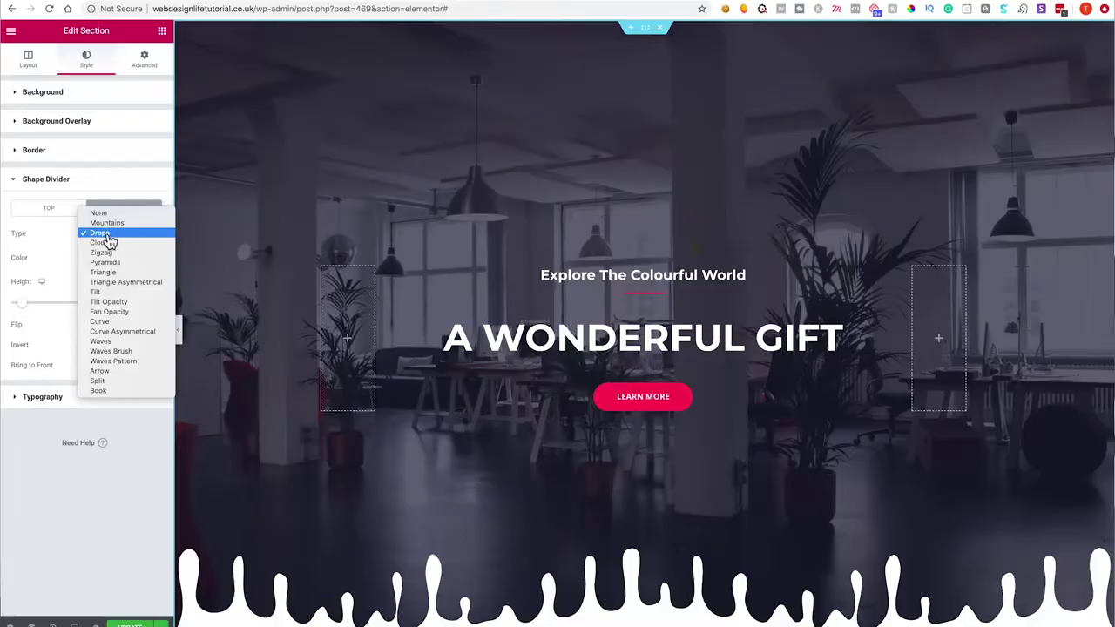
left_click(110, 265)
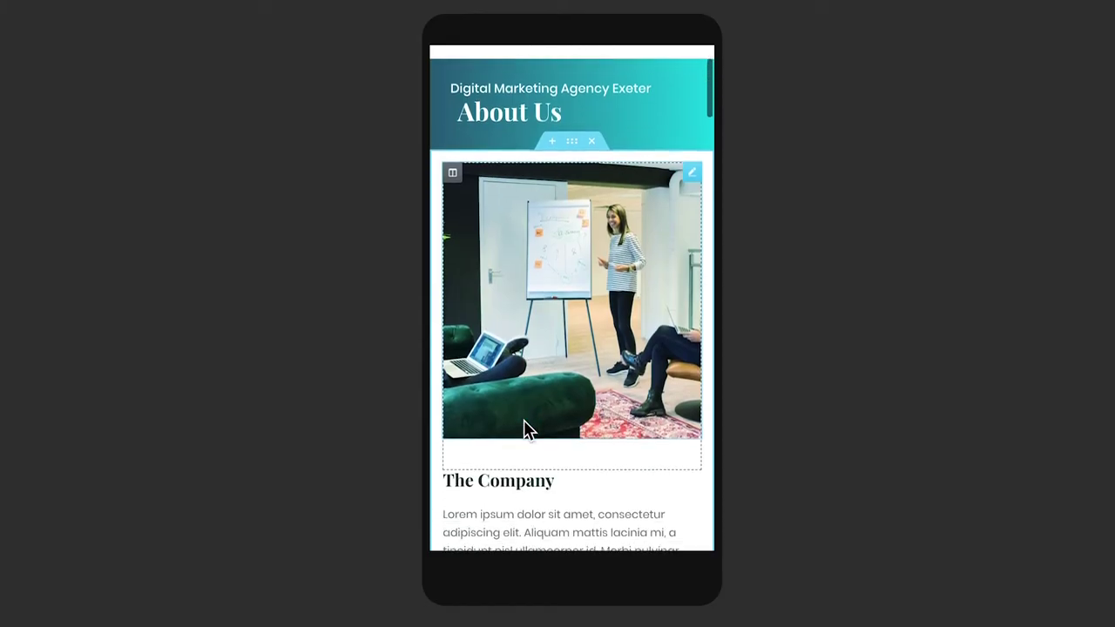
scroll(524, 419, "down", 5)
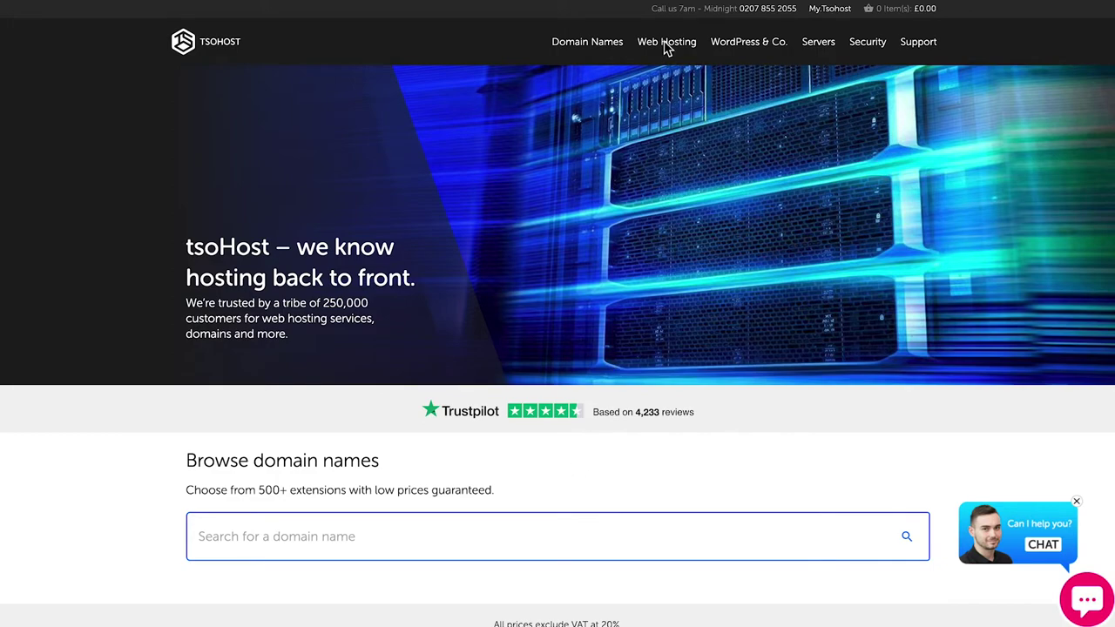
Go to Web Hosting and scroll to the Economy £3.99, Deluxe, Ultimate and Maximum plan cards
mouse_move(665, 41)
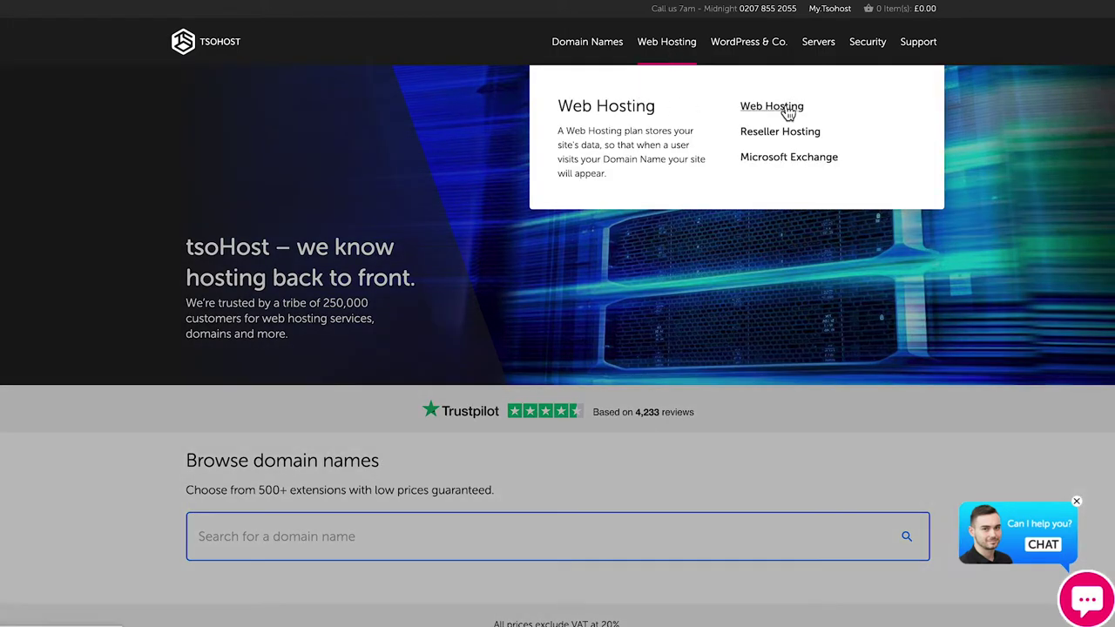
left_click(790, 112)
scroll(667, 142, "down", 4)
scroll(662, 144, "down", 2)
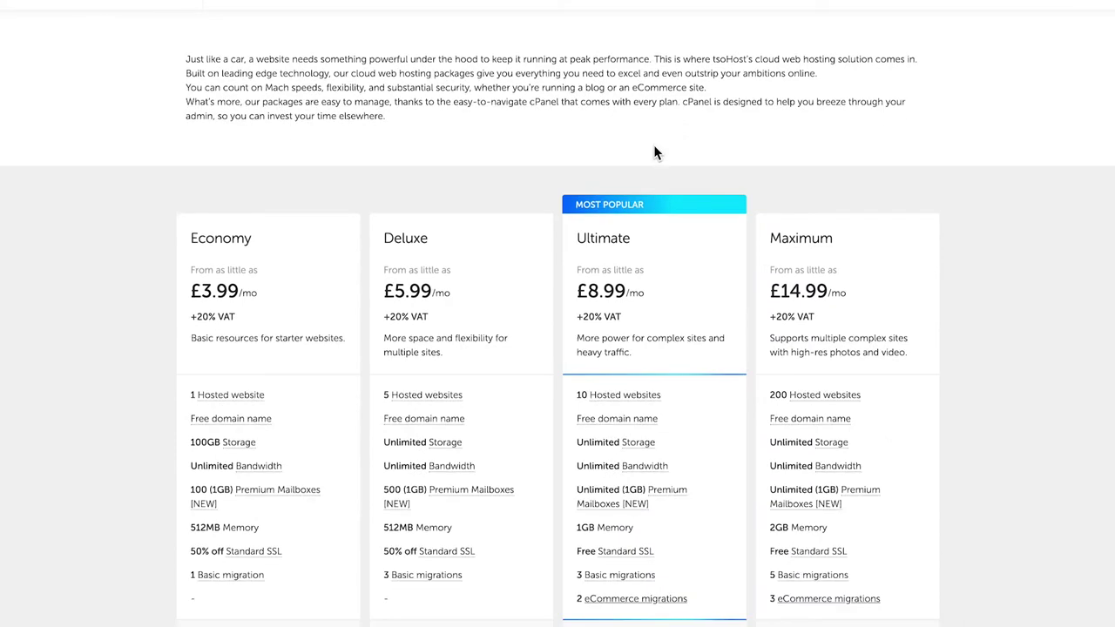
scroll(352, 316, "down", 1)
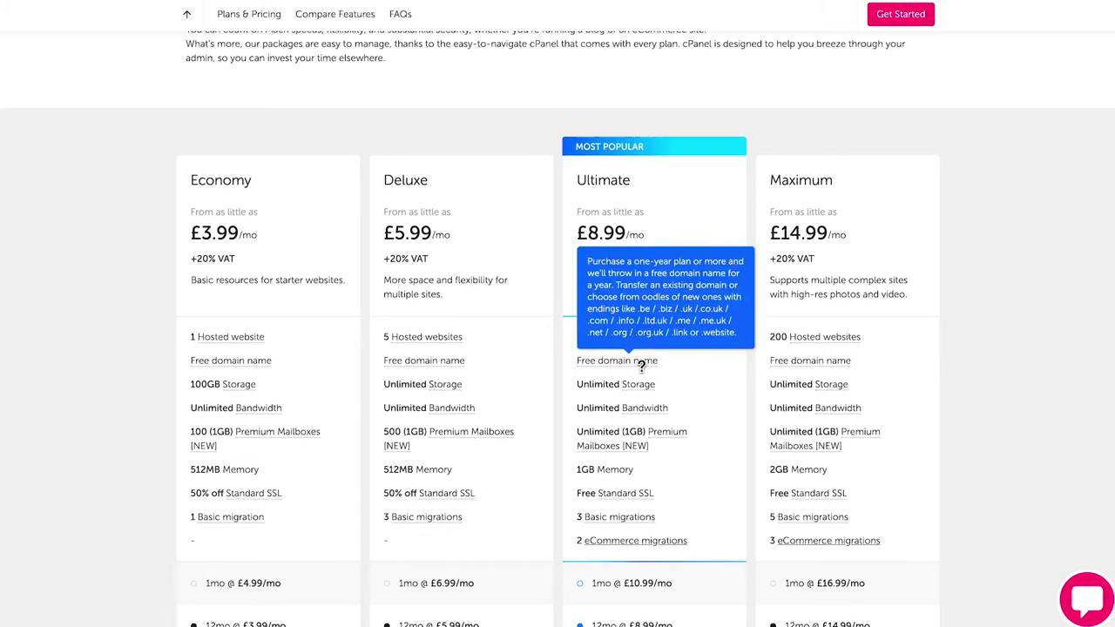
scroll(662, 375, "down", 1)
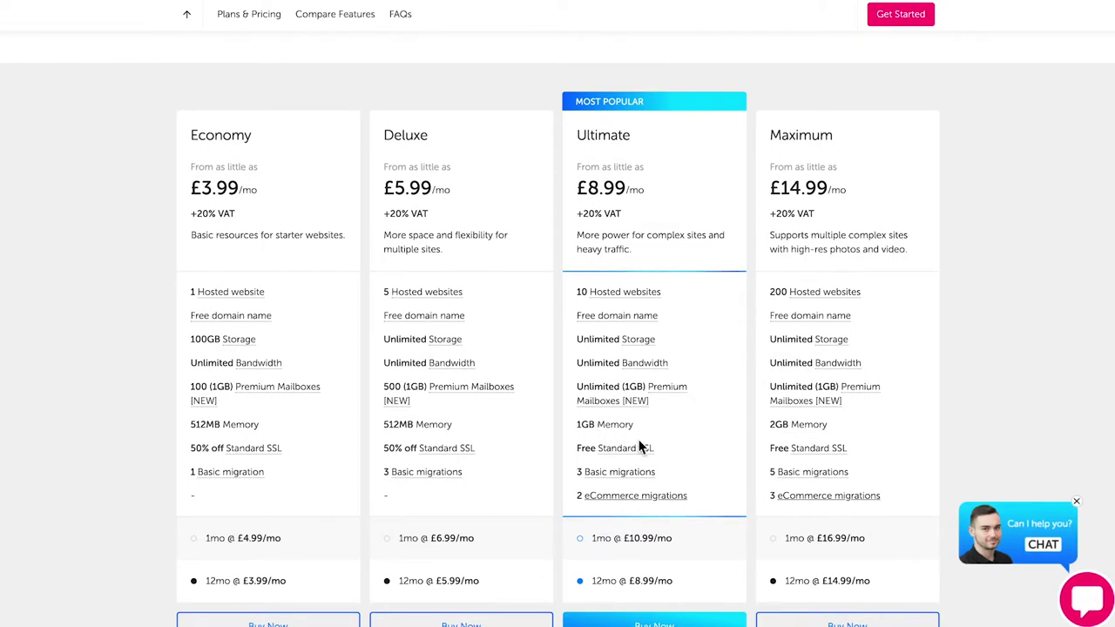
mouse_move(616, 450)
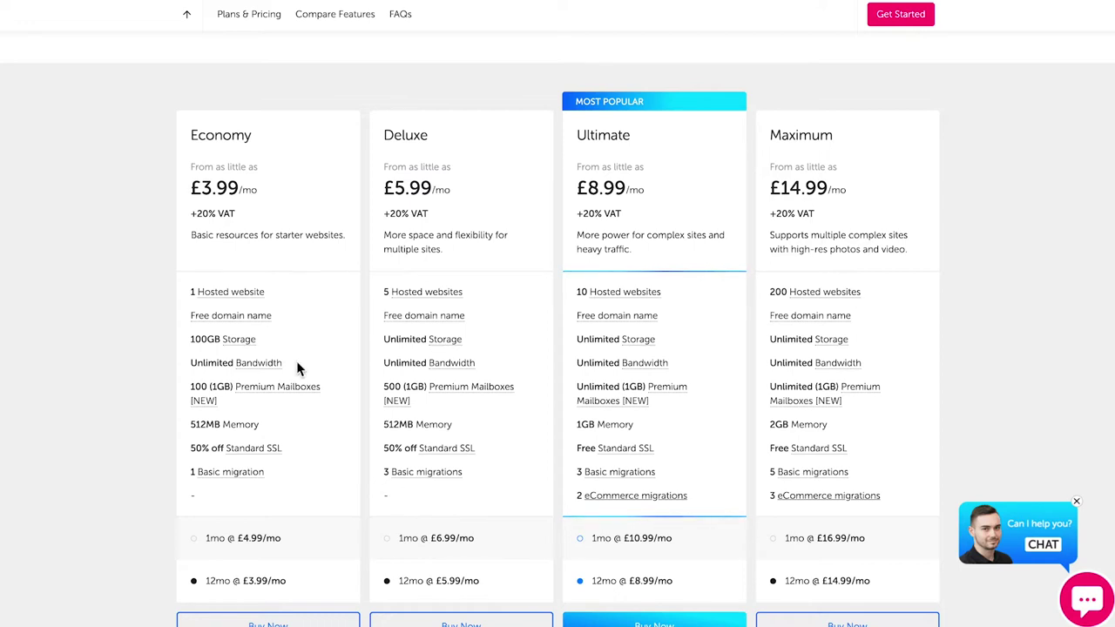
scroll(293, 493, "down", 1)
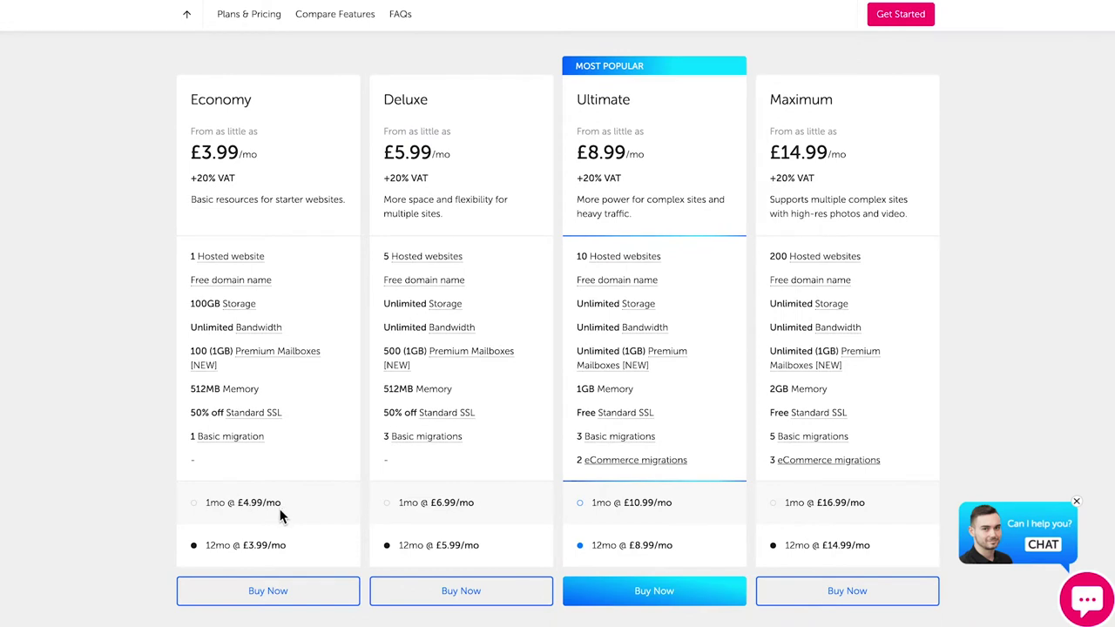
scroll(283, 514, "down", 1)
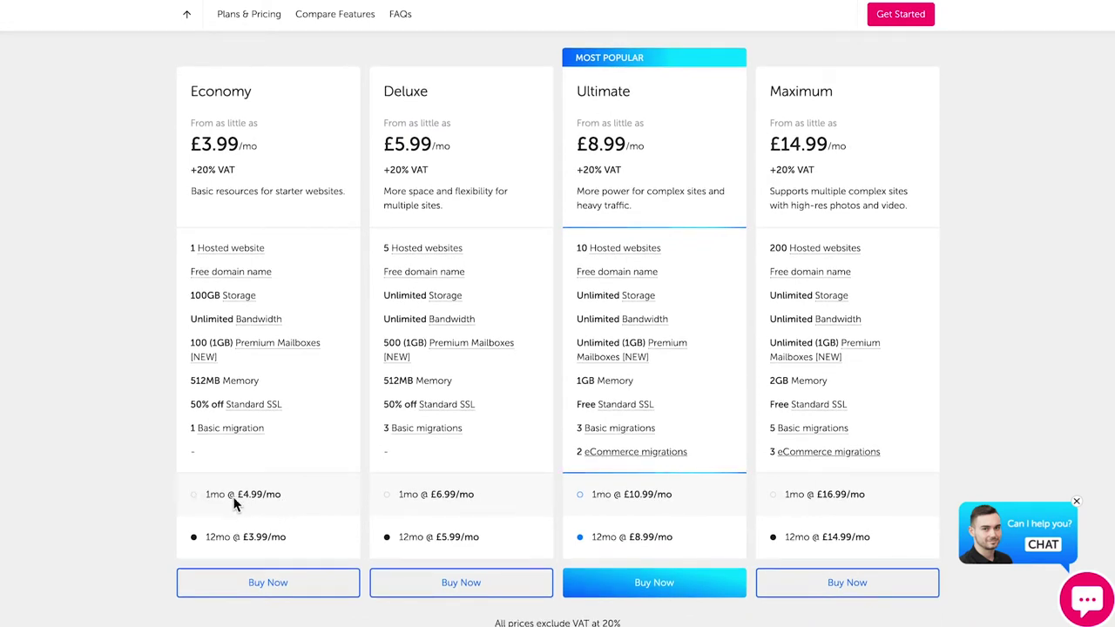
scroll(224, 533, "down", 1)
scroll(218, 536, "up", 1)
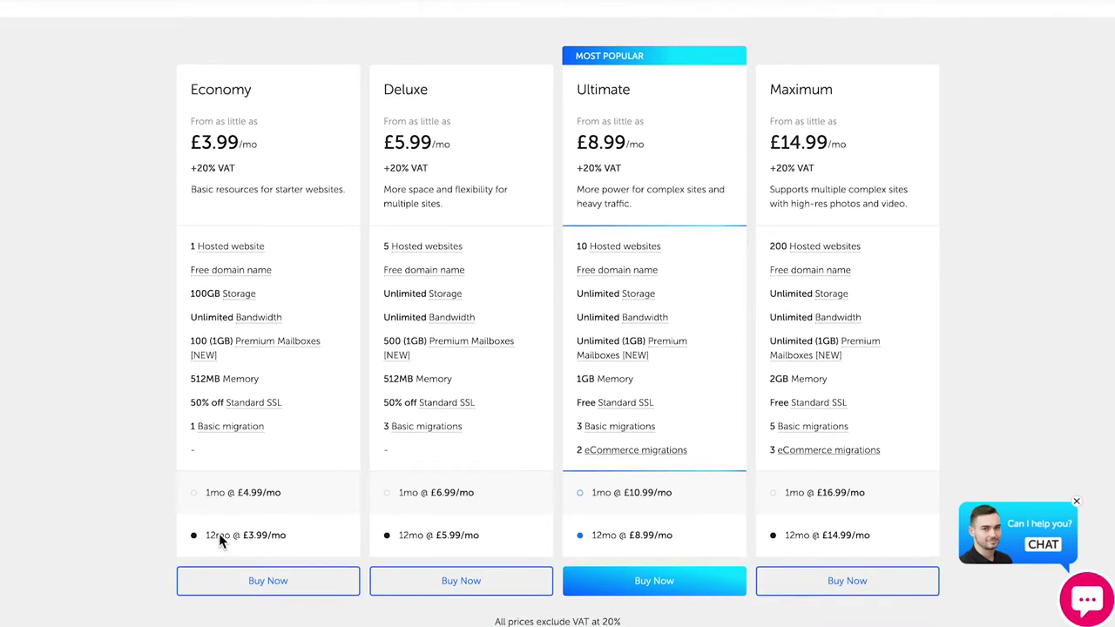
scroll(219, 533, "up", 1)
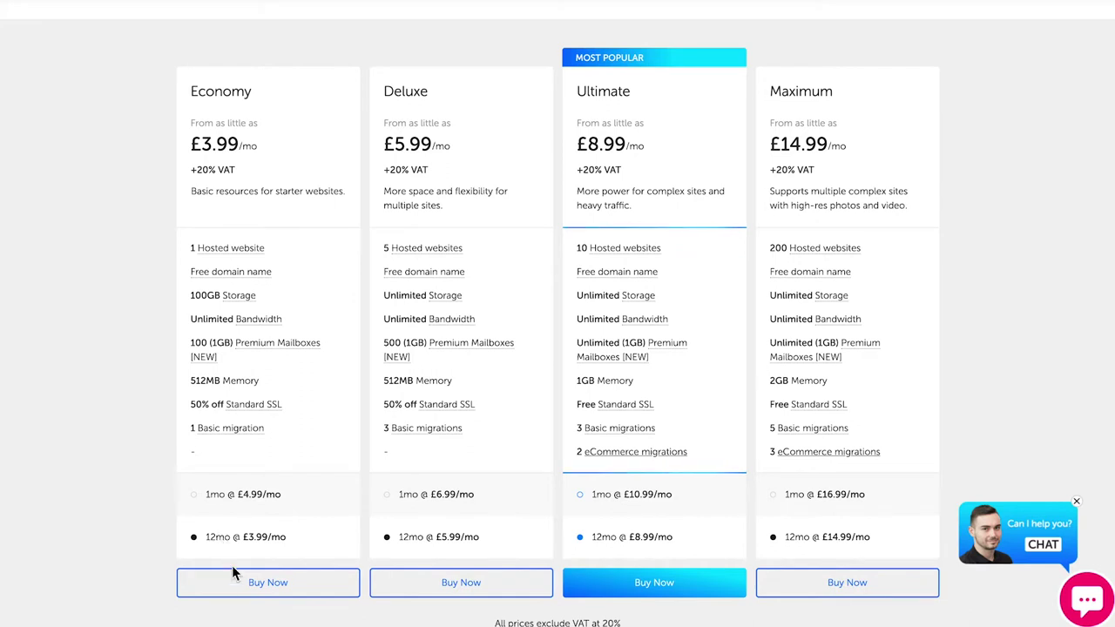
Buy the Economy plan on monthly billing, check out, and sign in to the tsoHost client area
left_click(196, 498)
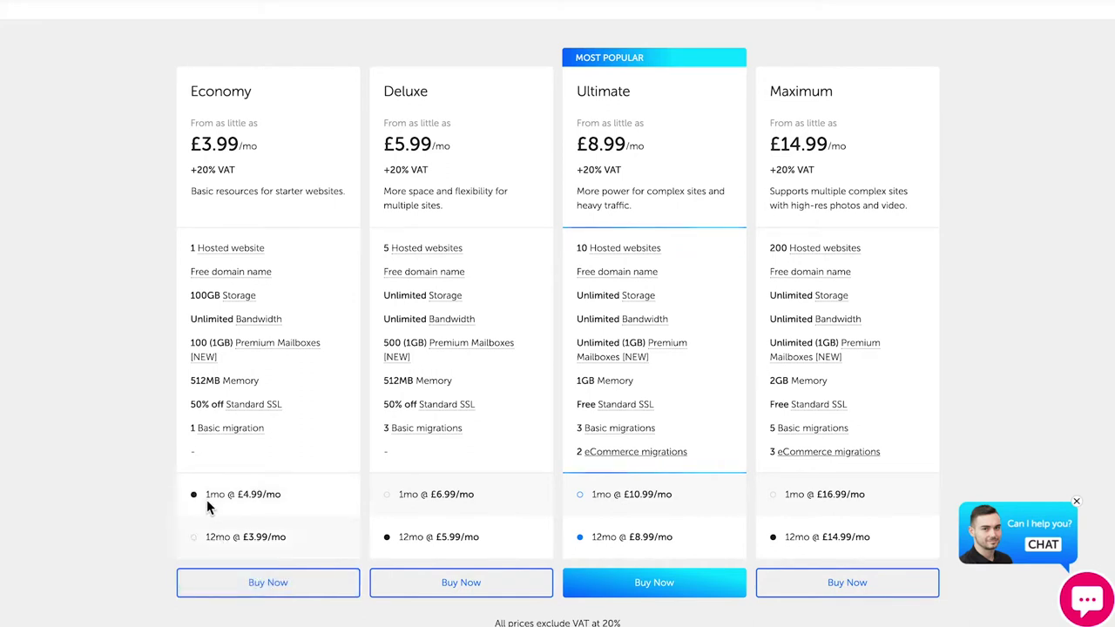
left_click(247, 582)
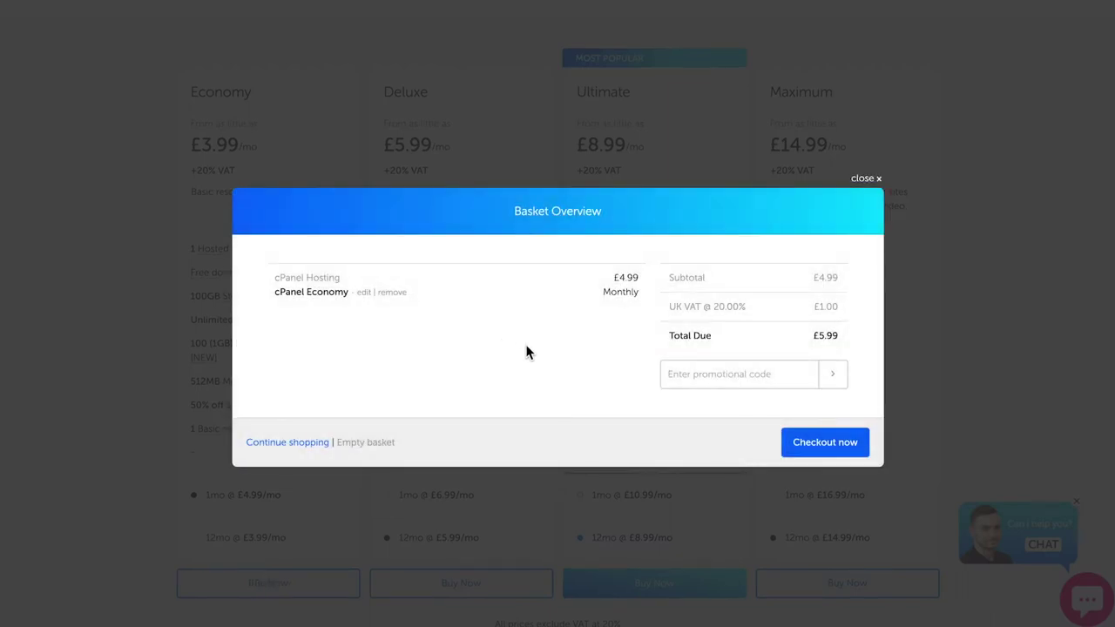
left_click(822, 448)
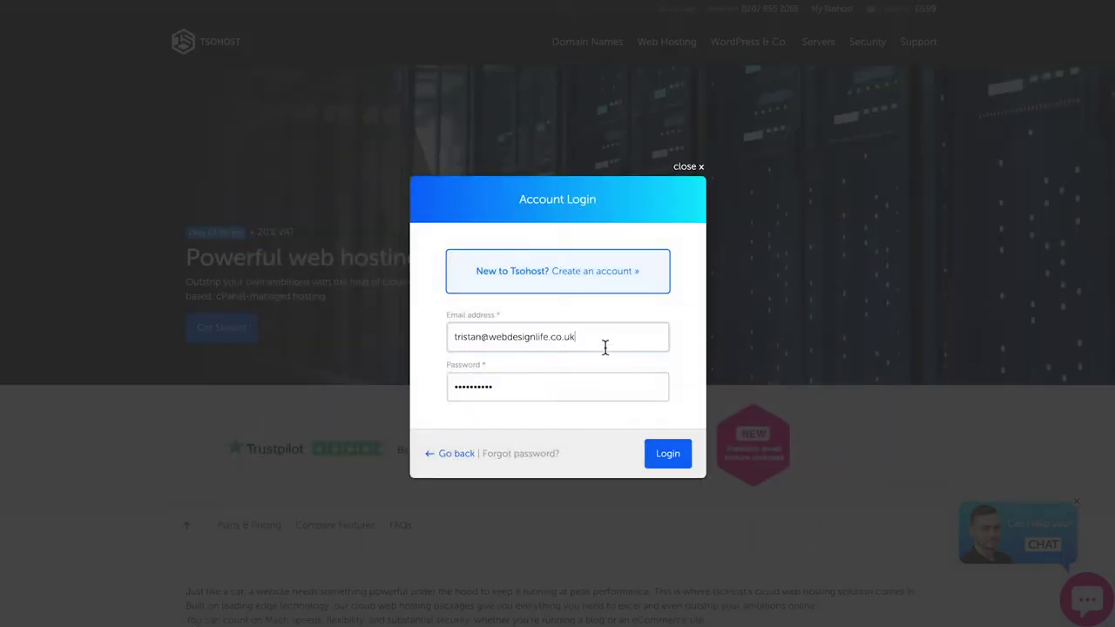
left_click(568, 273)
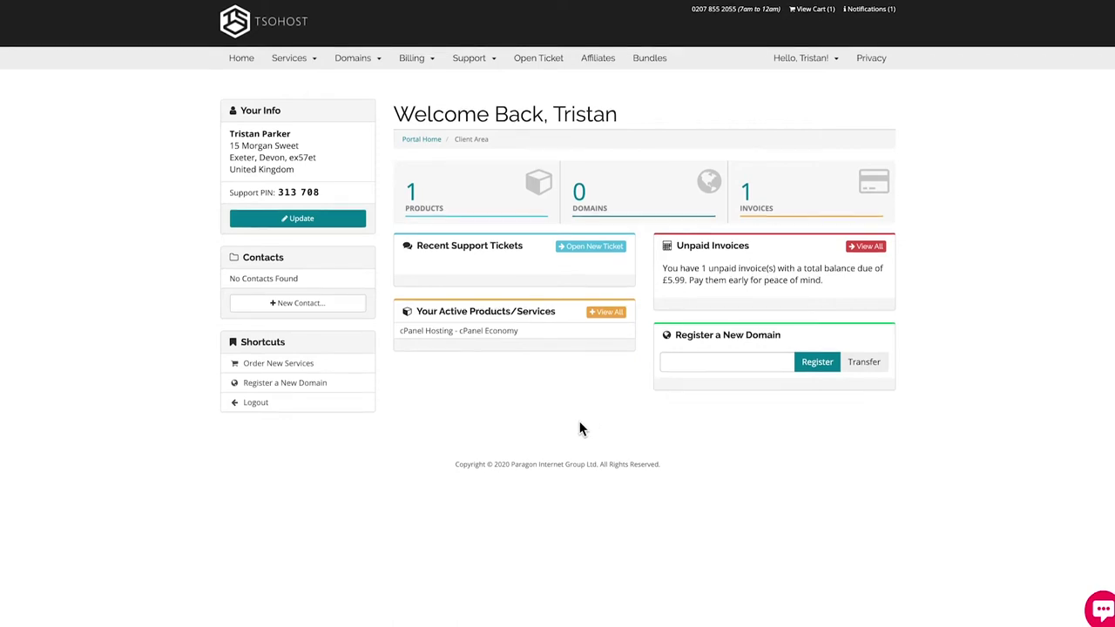
Open the cPanel Economy product's hosting dashboard for webdesignlifetutorial.com
left_click(443, 339)
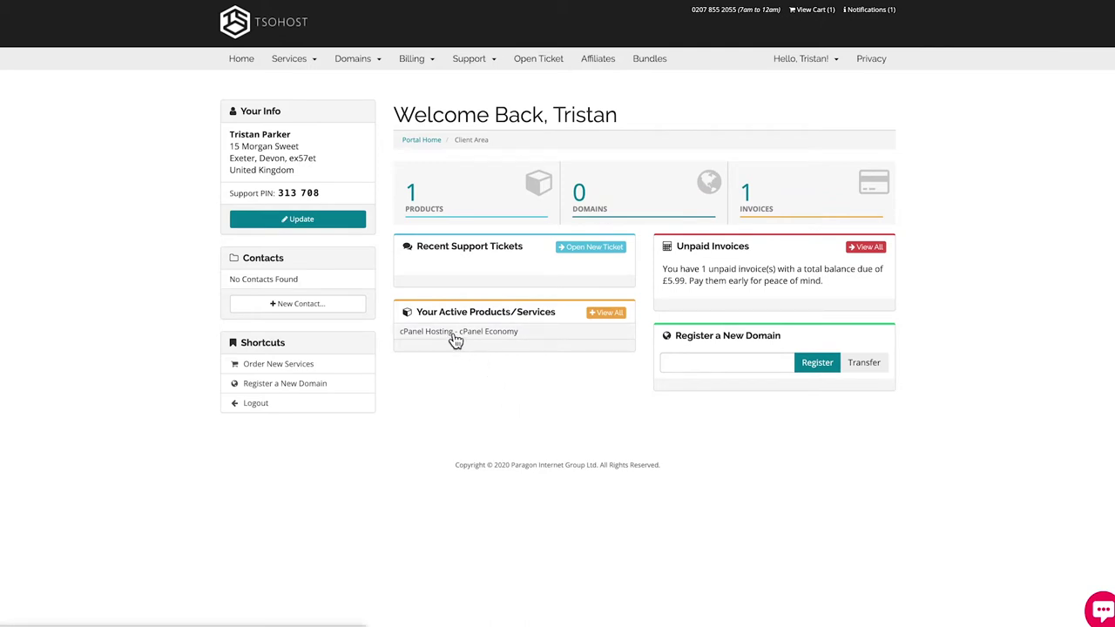
left_click(509, 293)
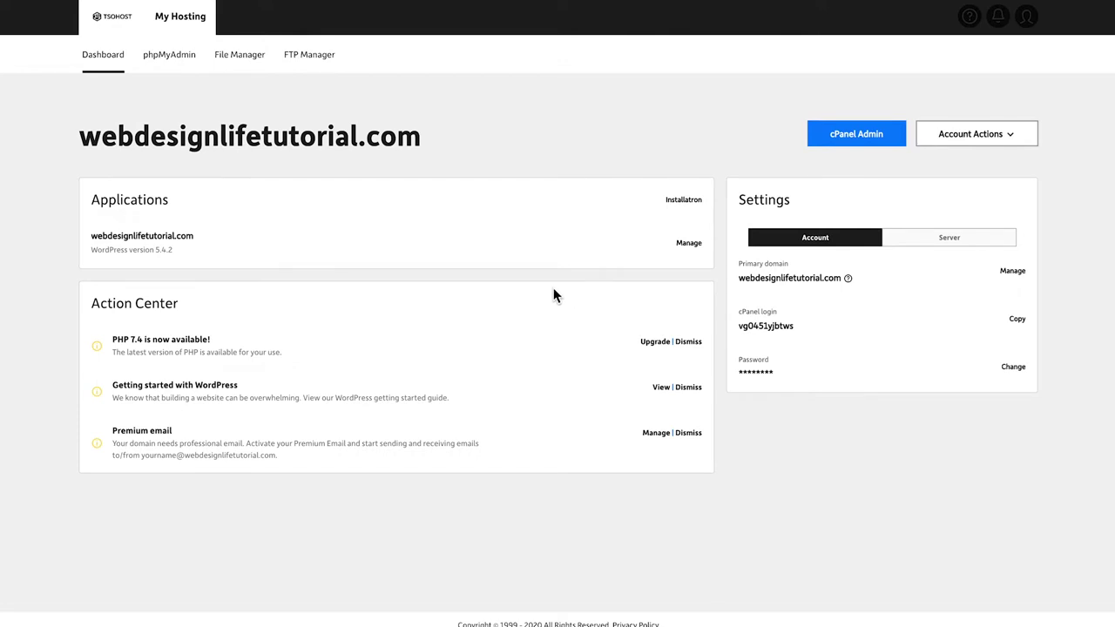
Open cPanel Admin for webdesignlifetutorial.com from the My Hosting dashboard
left_click_drag(92, 235, 201, 234)
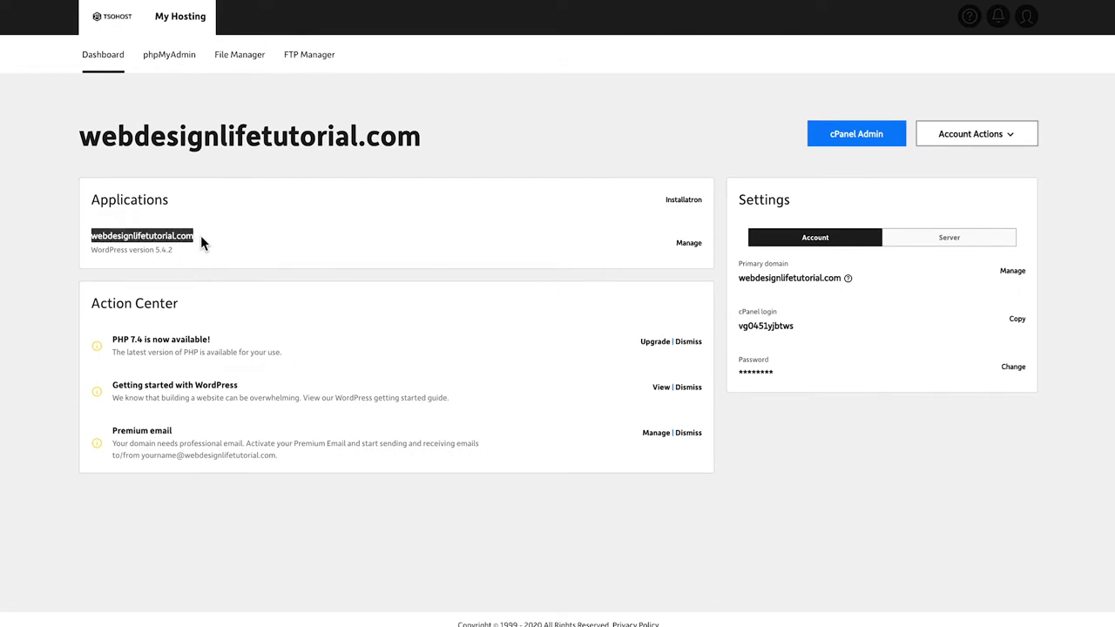
left_click(257, 246)
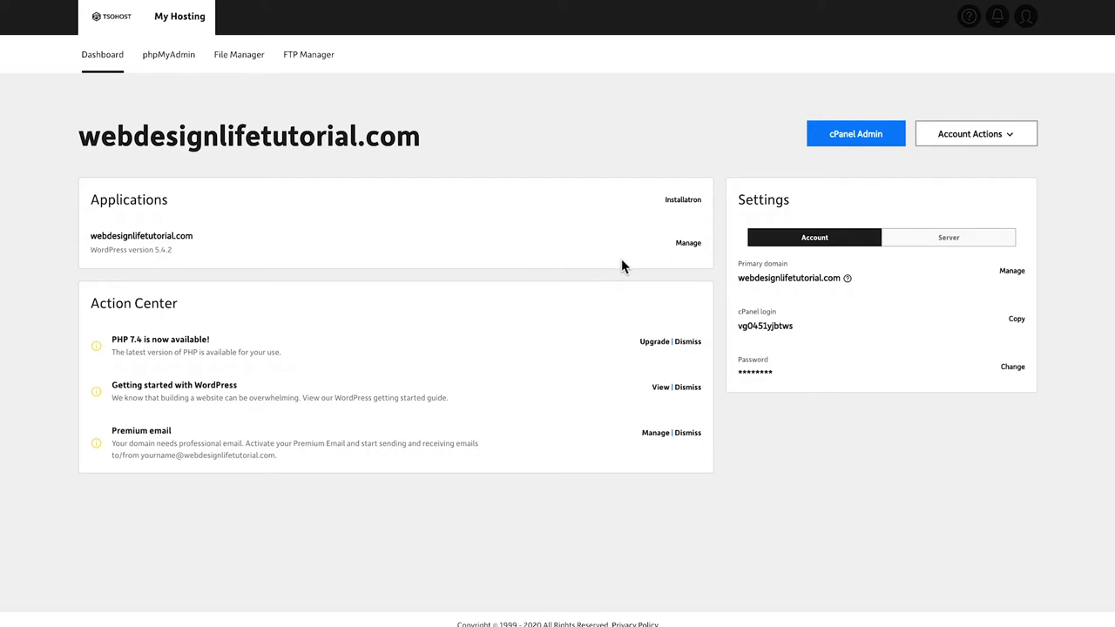
left_click(840, 140)
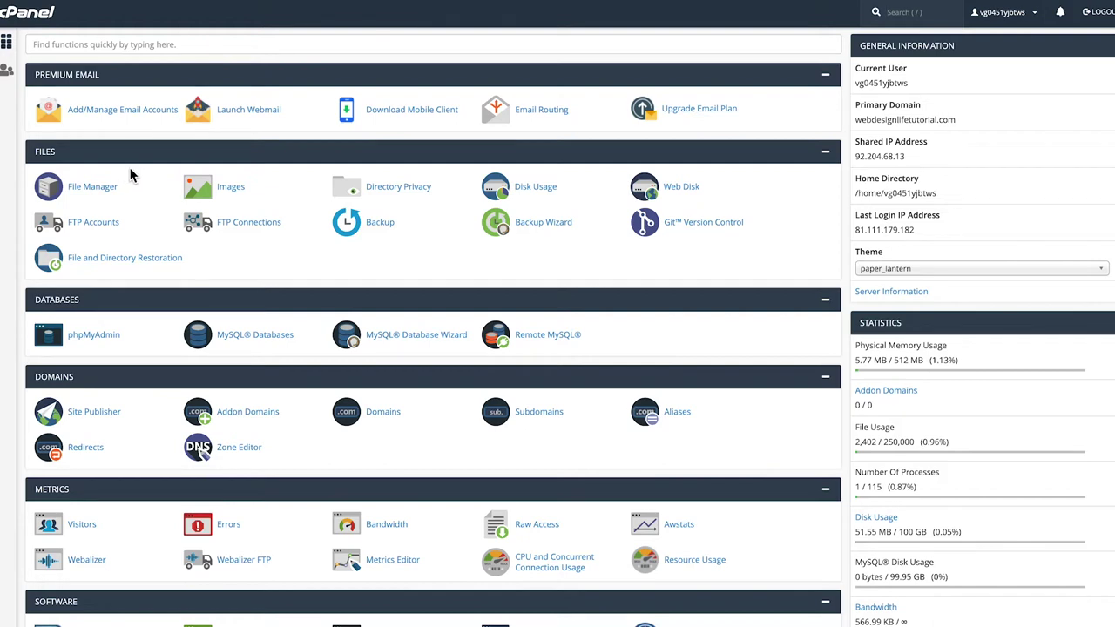
Scroll down to Web Applications and open WordPress in Installatron
left_click(110, 231)
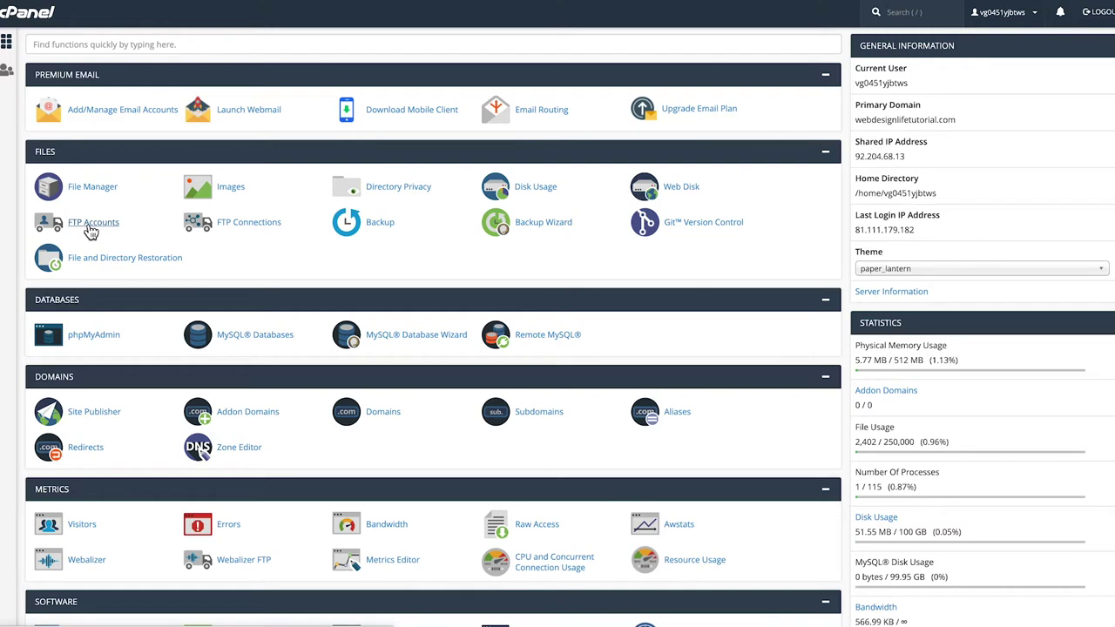
scroll(284, 259, "down", 2)
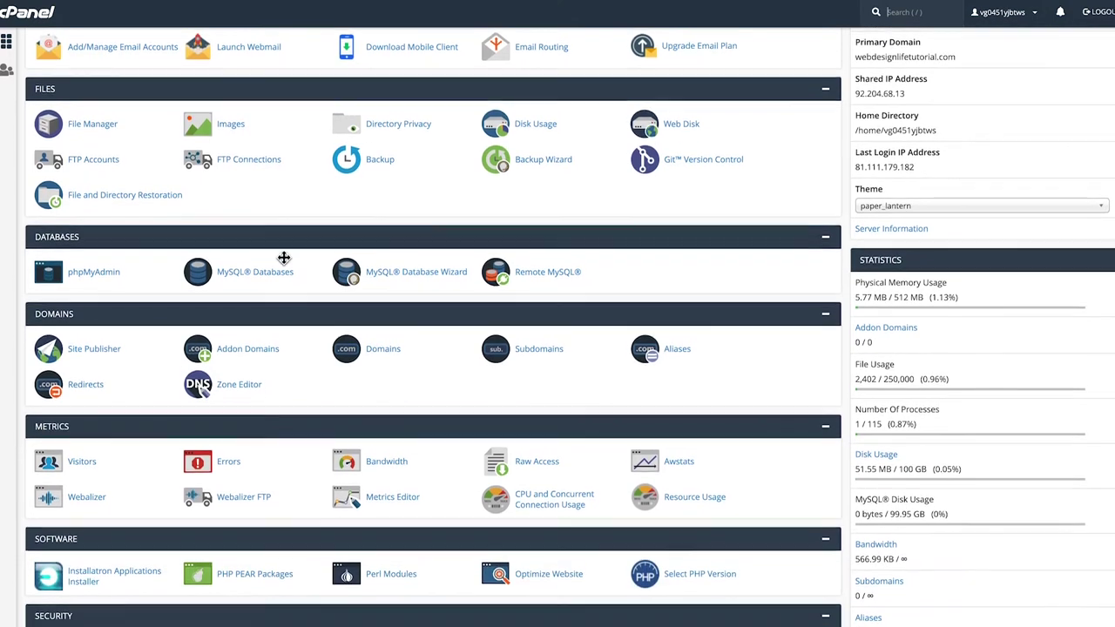
scroll(285, 261, "down", 2)
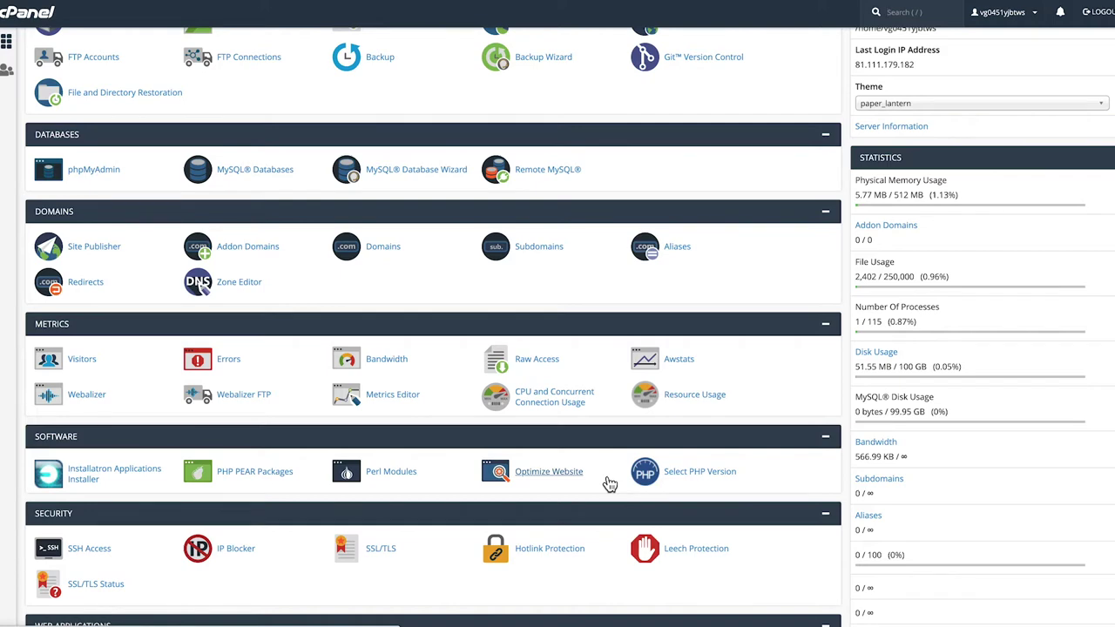
scroll(613, 481, "down", 2)
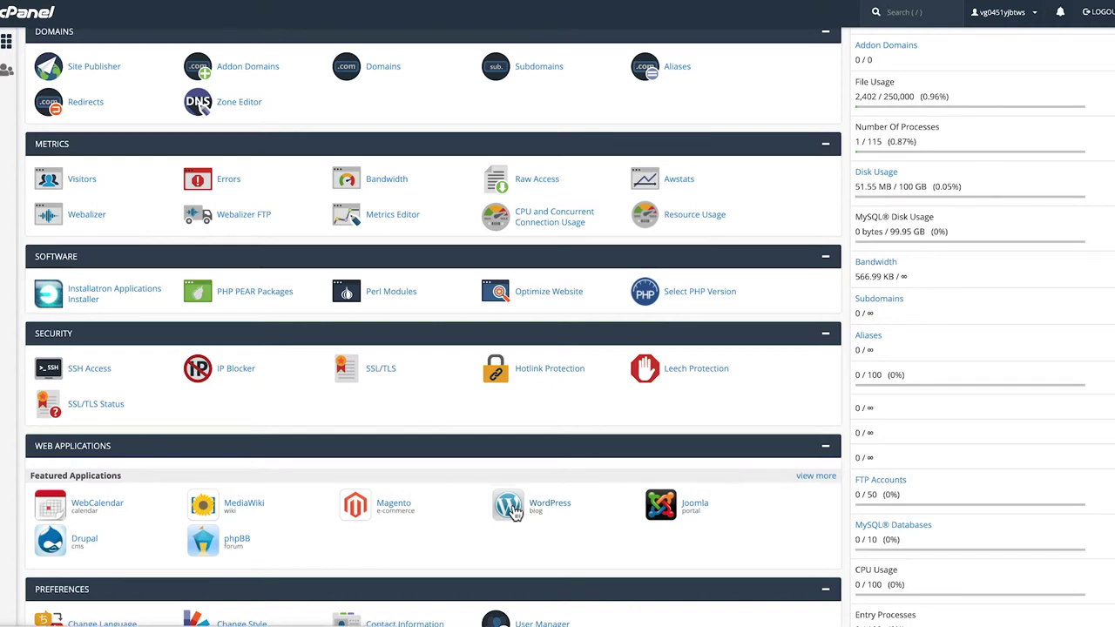
left_click(514, 514)
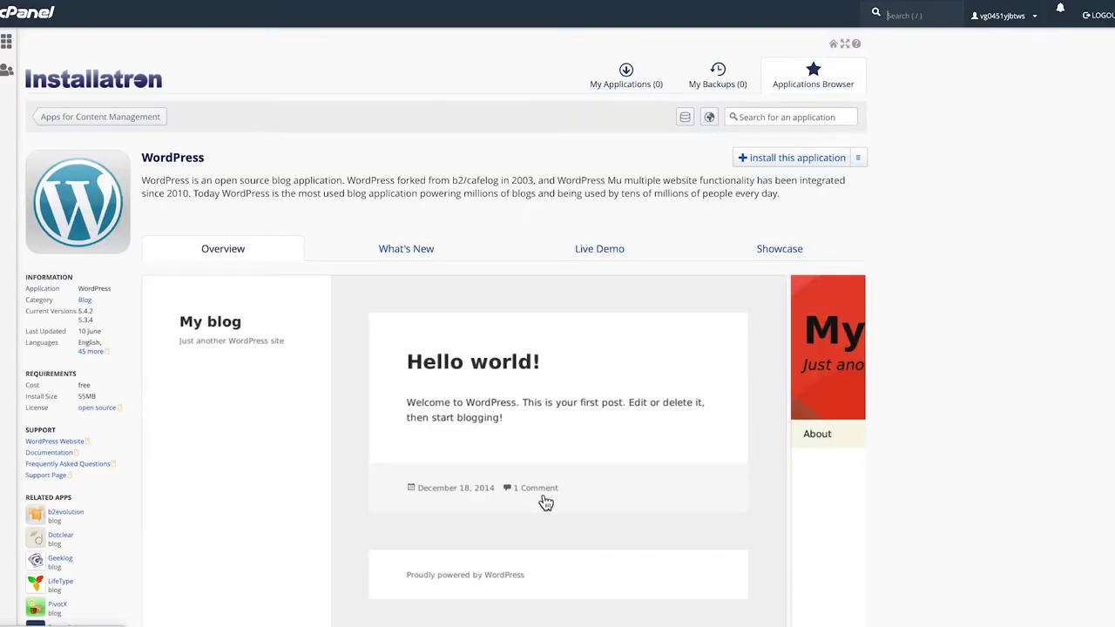
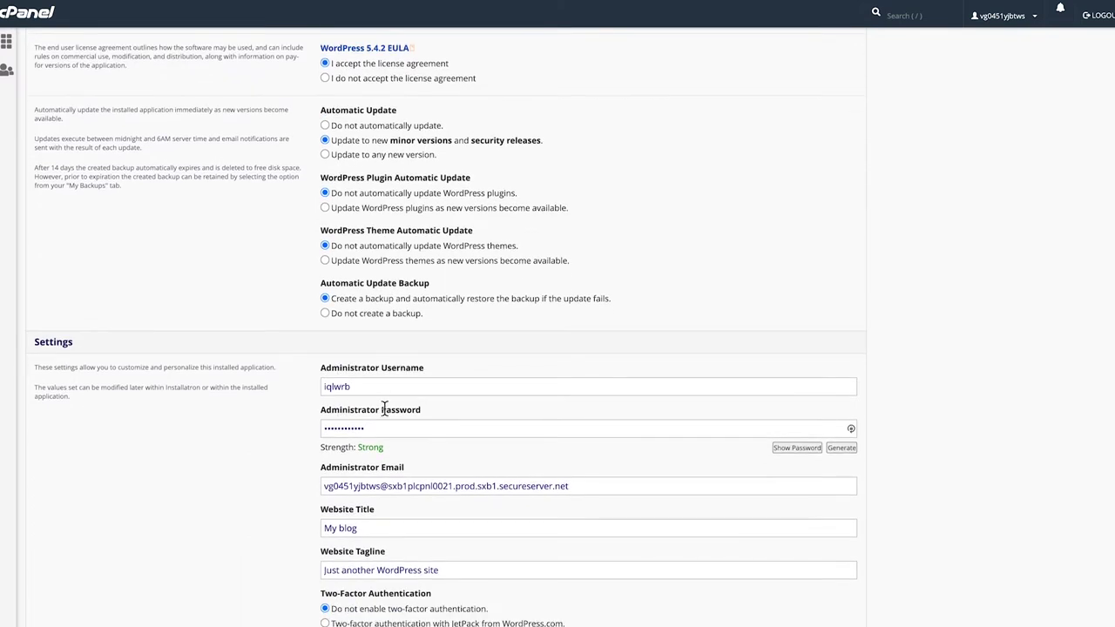
Replace the default admin username, password and email with the new account's details
double_click(371, 389)
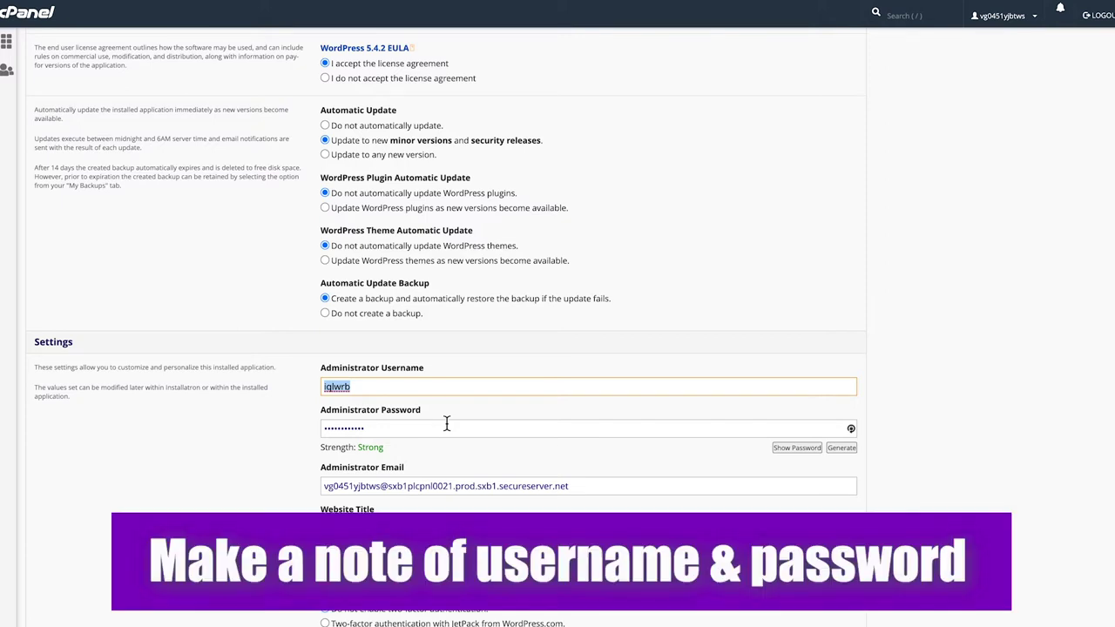
type("tristan")
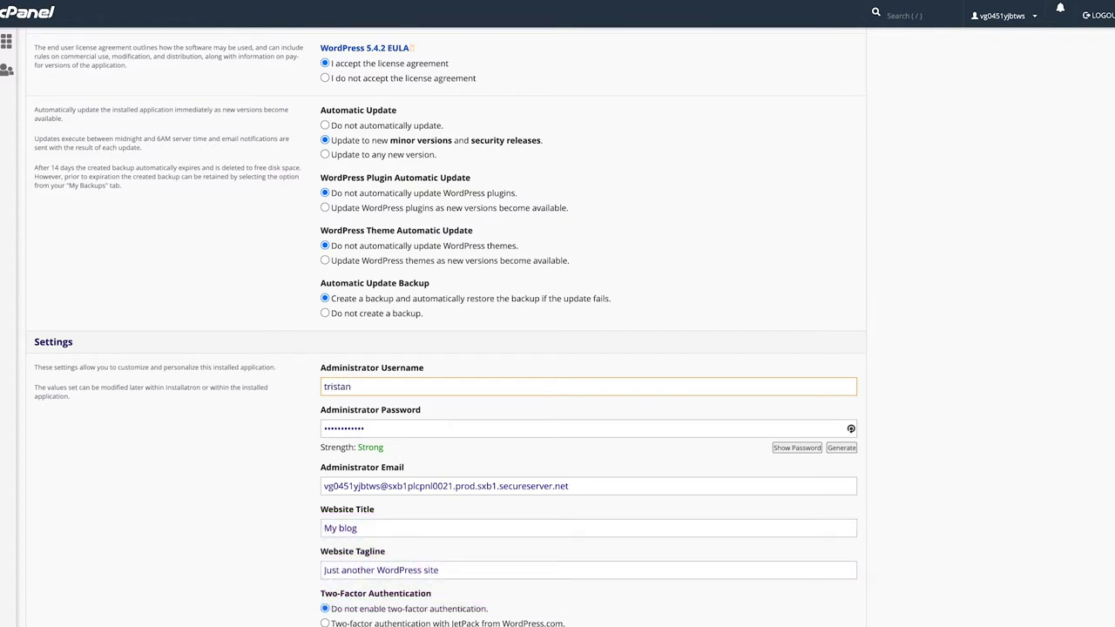
key("Tab")
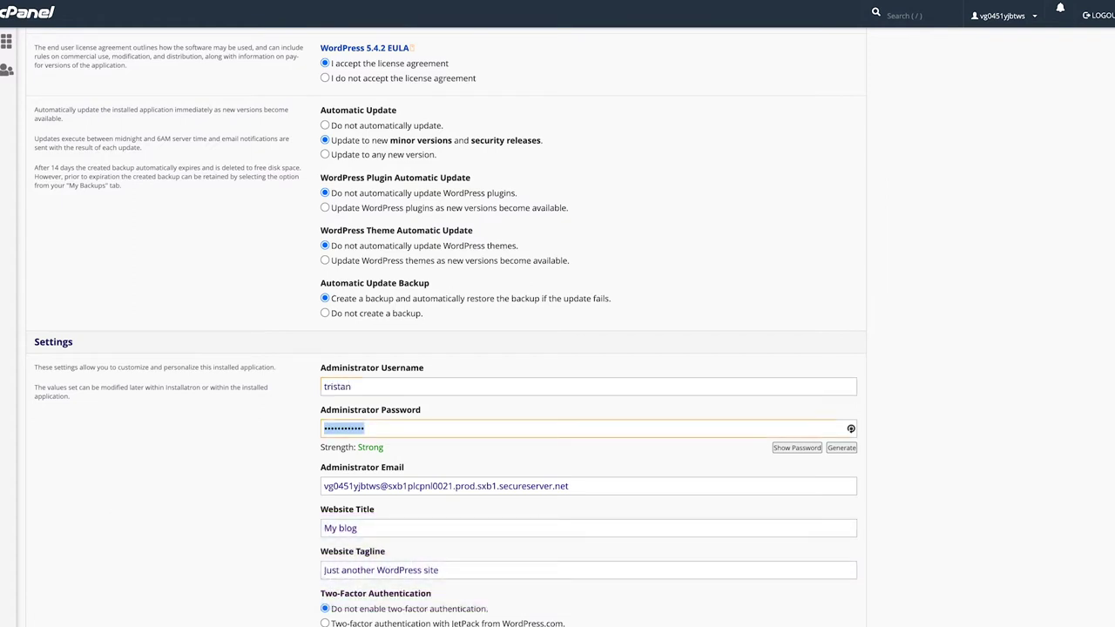
type("**********")
left_click_drag(587, 485, 309, 482)
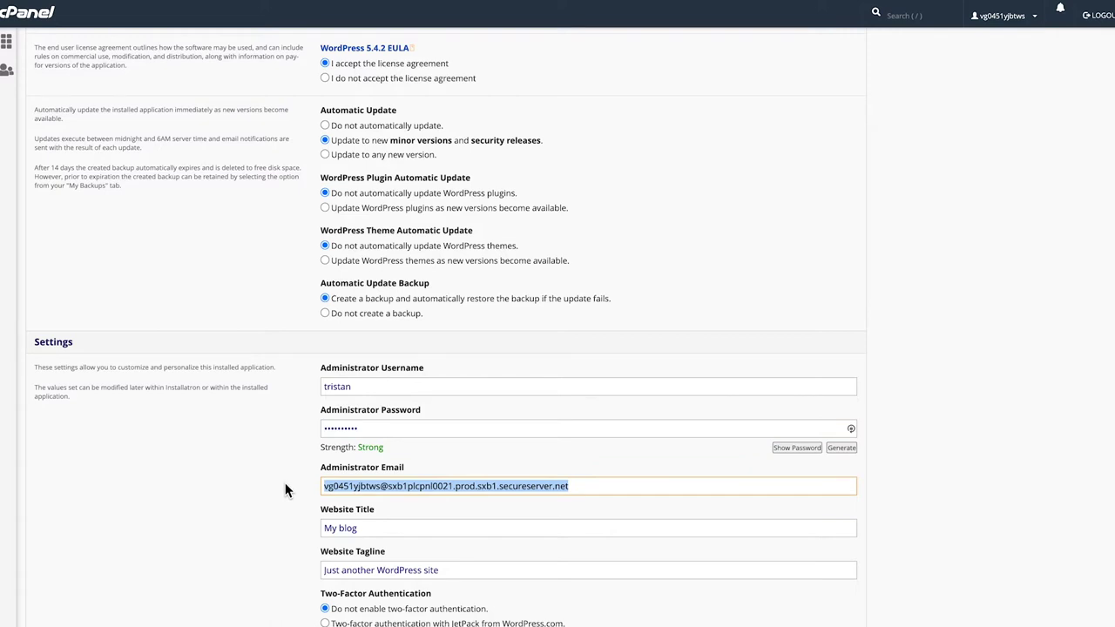
key("ctrl+v")
Title the site 'Web Design Life Tutorial' and start the WordPress installation
left_click_drag(368, 531, 330, 536)
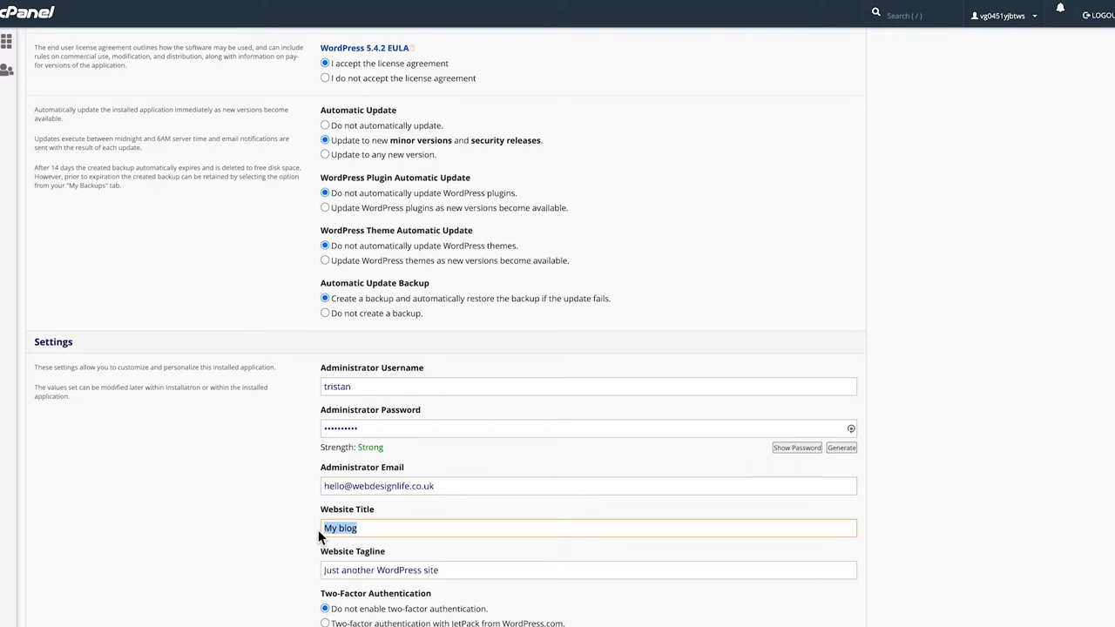
type("Web Design Life ")
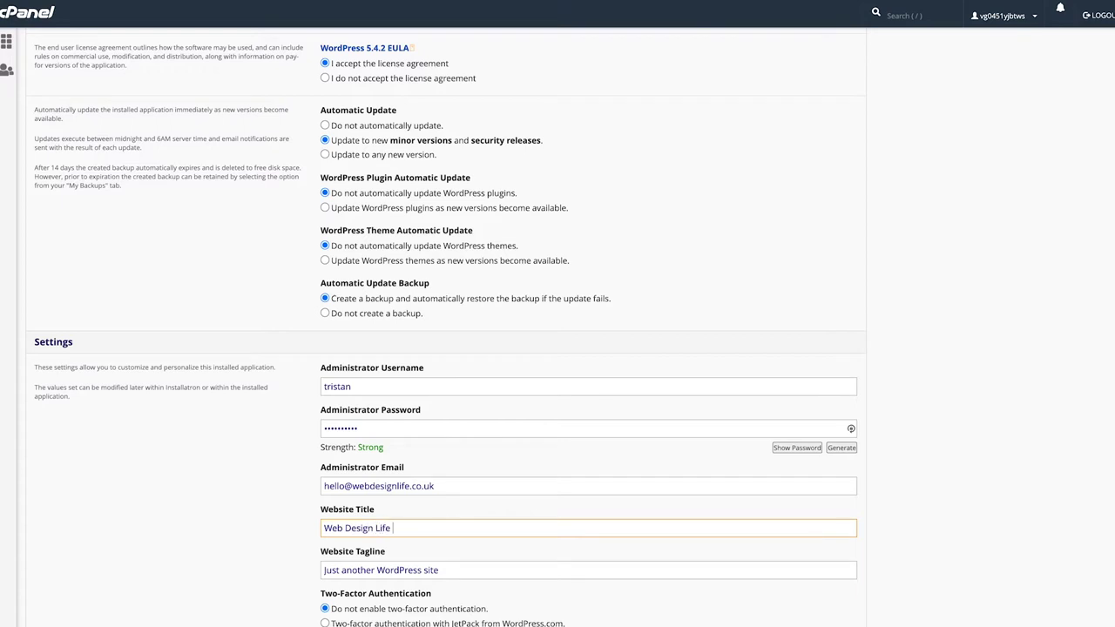
type("Tutorial")
scroll(409, 522, "down", 1)
left_click_drag(435, 473, 315, 464)
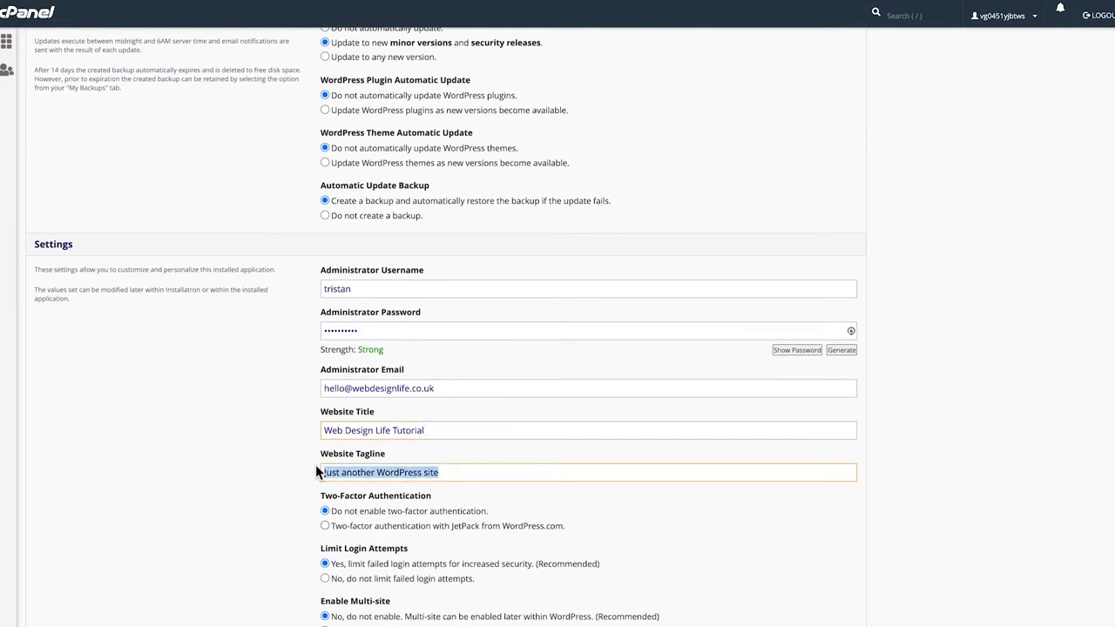
scroll(315, 465, "down", 1)
scroll(423, 462, "down", 2)
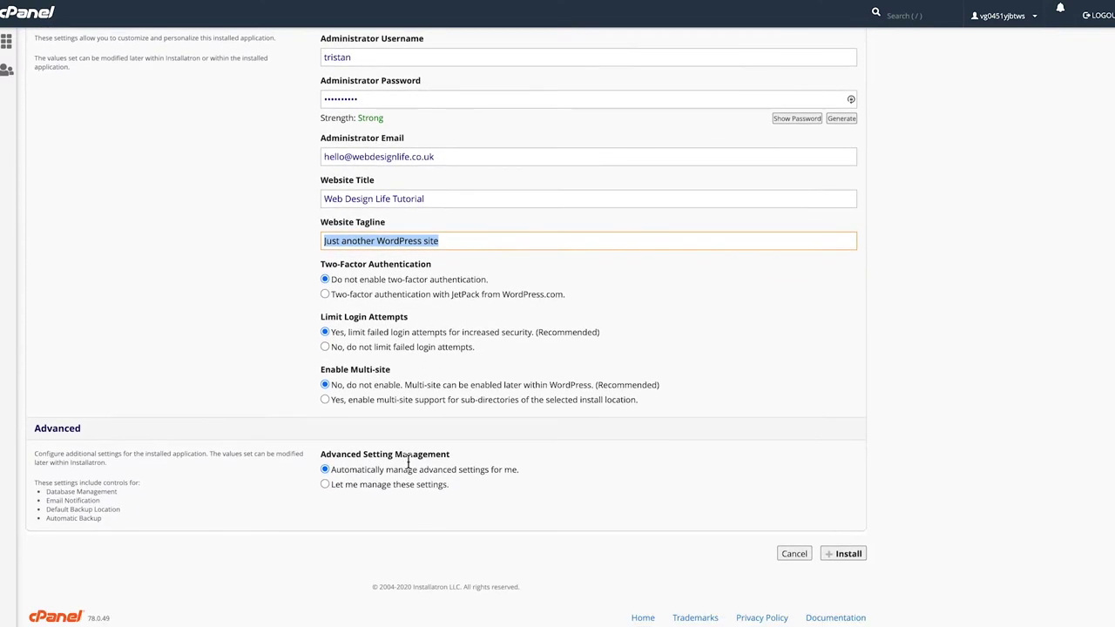
left_click(845, 558)
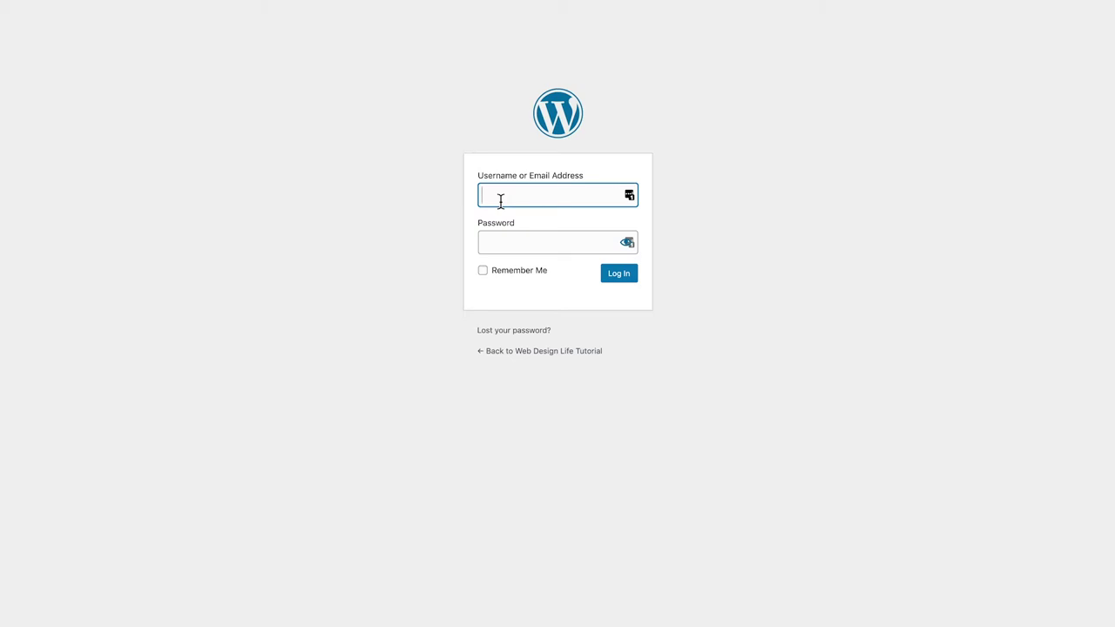
Log in with the new admin username and password
type("tristan")
key("Tab")
type("••••••••••")
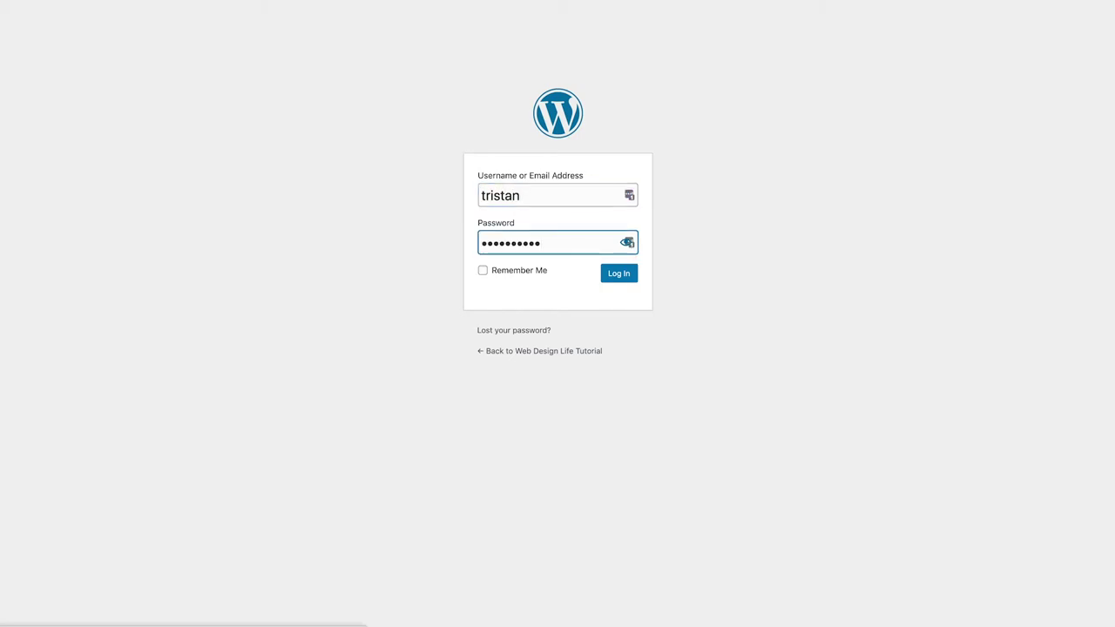
key("Return")
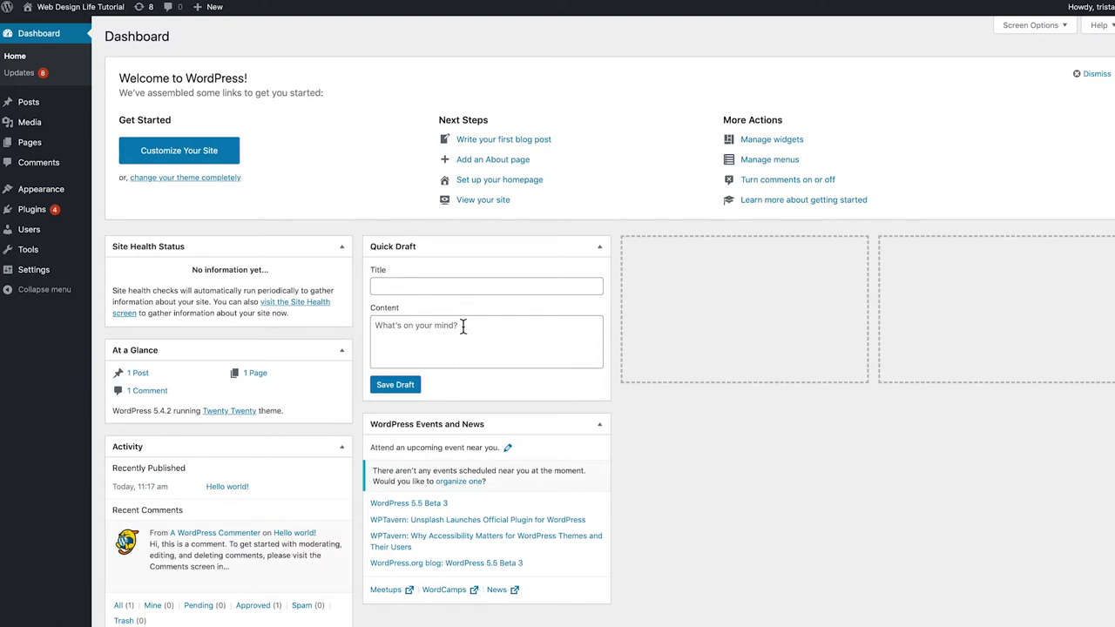
Drag the Quick Draft box into the empty right-hand column
left_click_drag(578, 242, 744, 257)
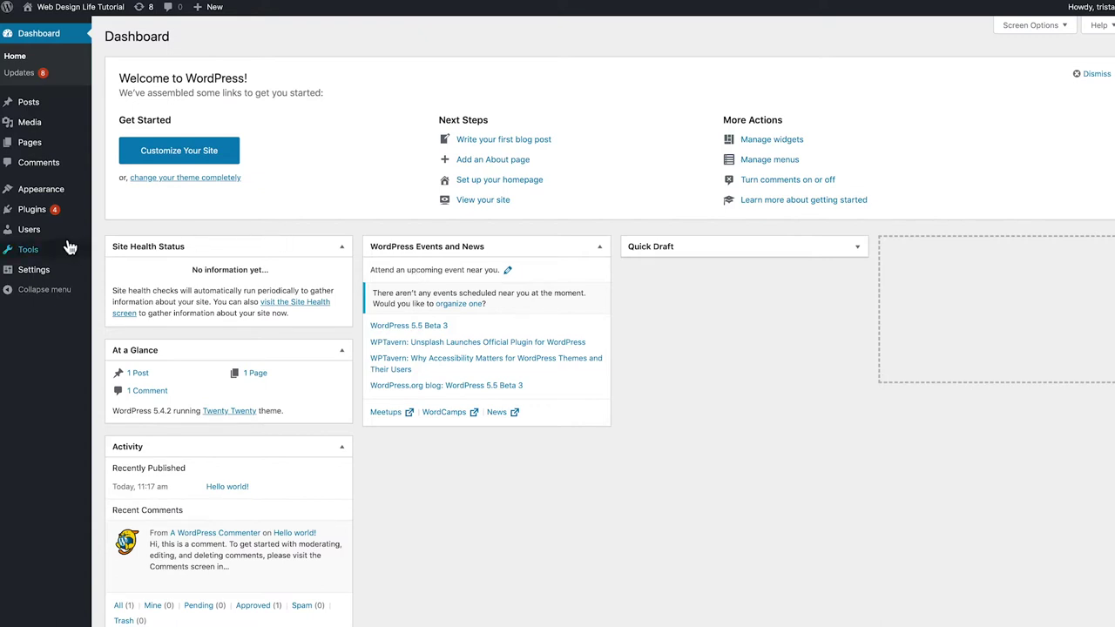
Open the Add New User form with the role left at Subscriber, then go to the Profile page
mouse_move(67, 233)
left_click(113, 231)
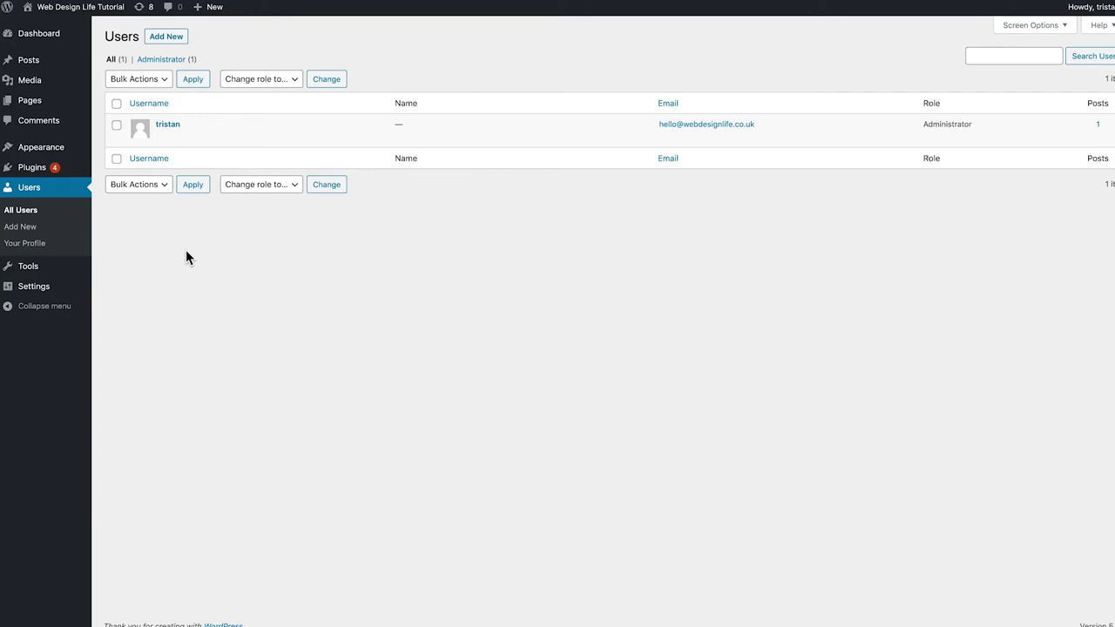
left_click(161, 39)
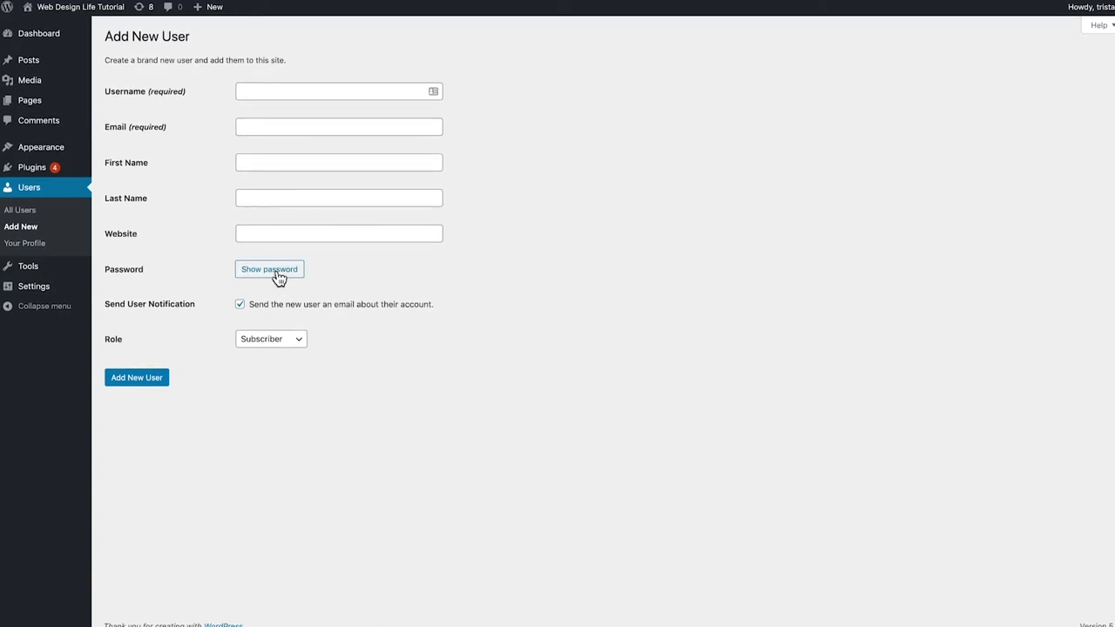
left_click(259, 346)
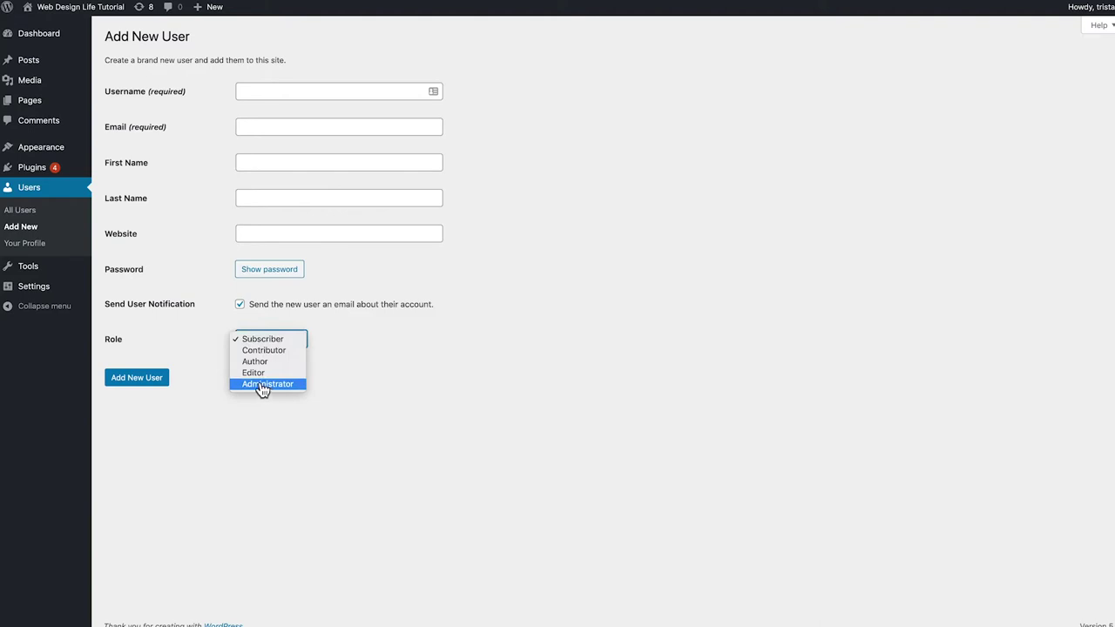
left_click(224, 346)
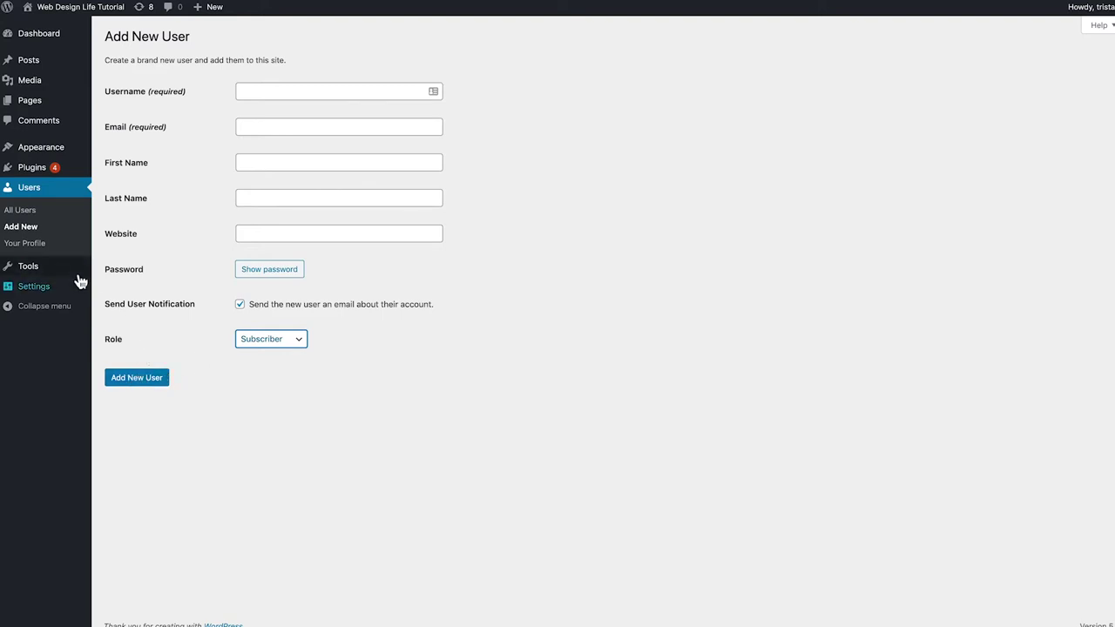
left_click(39, 248)
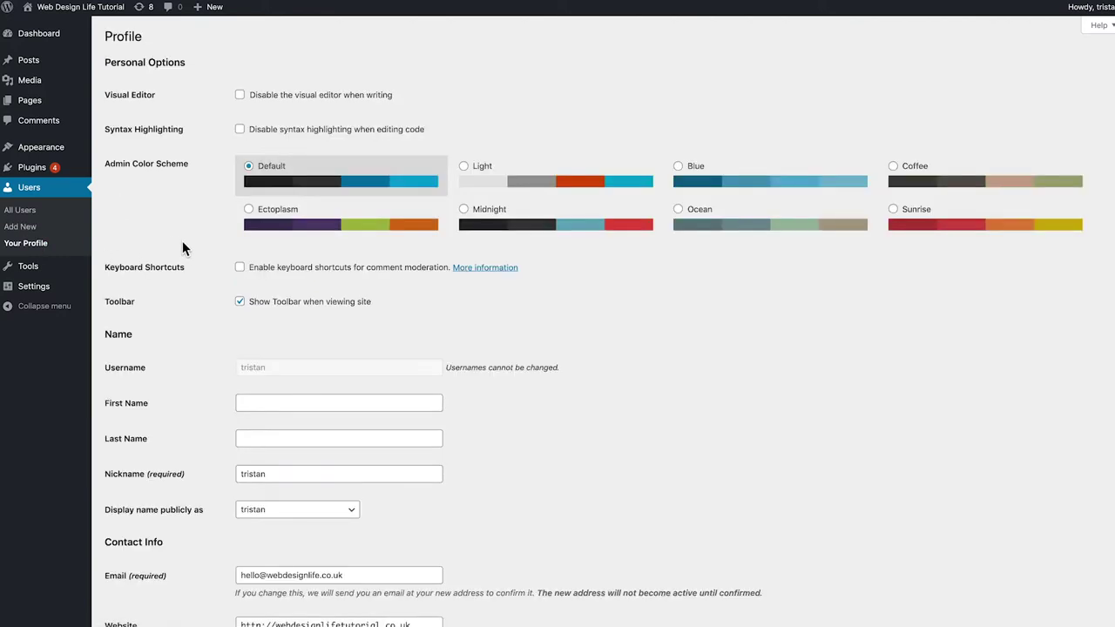
Fill in the first and last name and display the full name publicly
scroll(209, 276, "down", 2)
left_click(250, 306)
key("Tab")
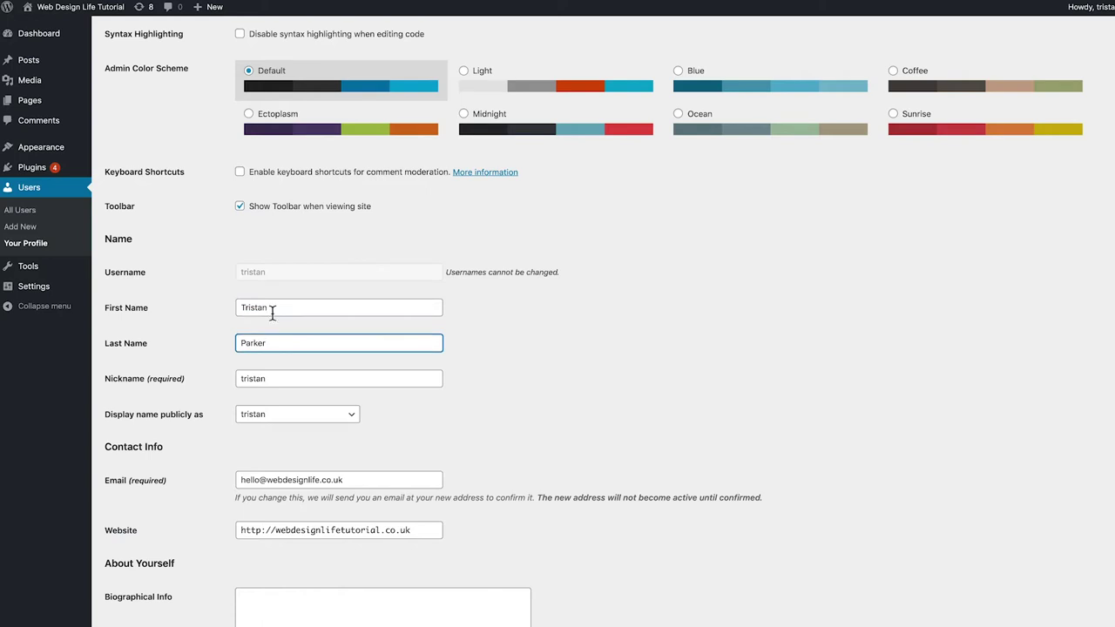
double_click(247, 378)
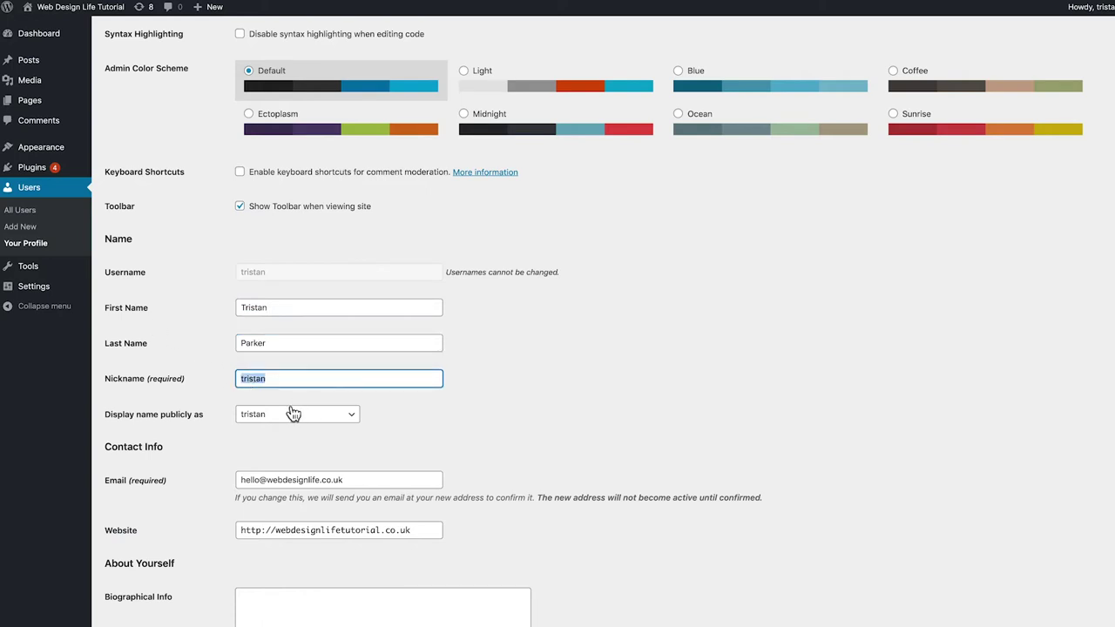
left_click(294, 414)
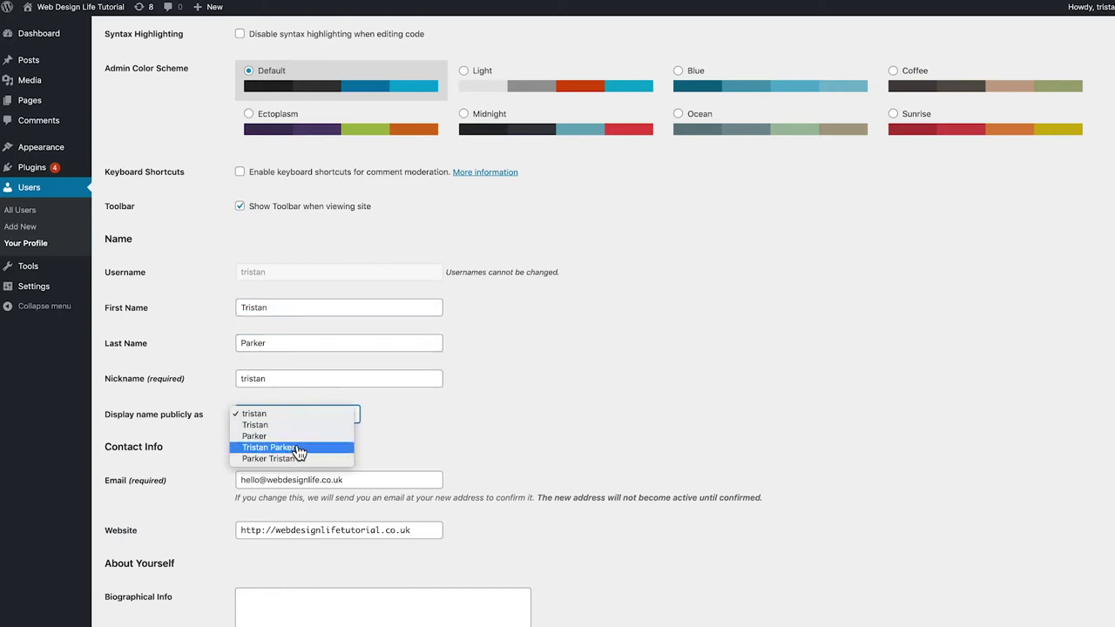
left_click(297, 448)
triple_click(419, 444)
scroll(436, 440, "down", 3)
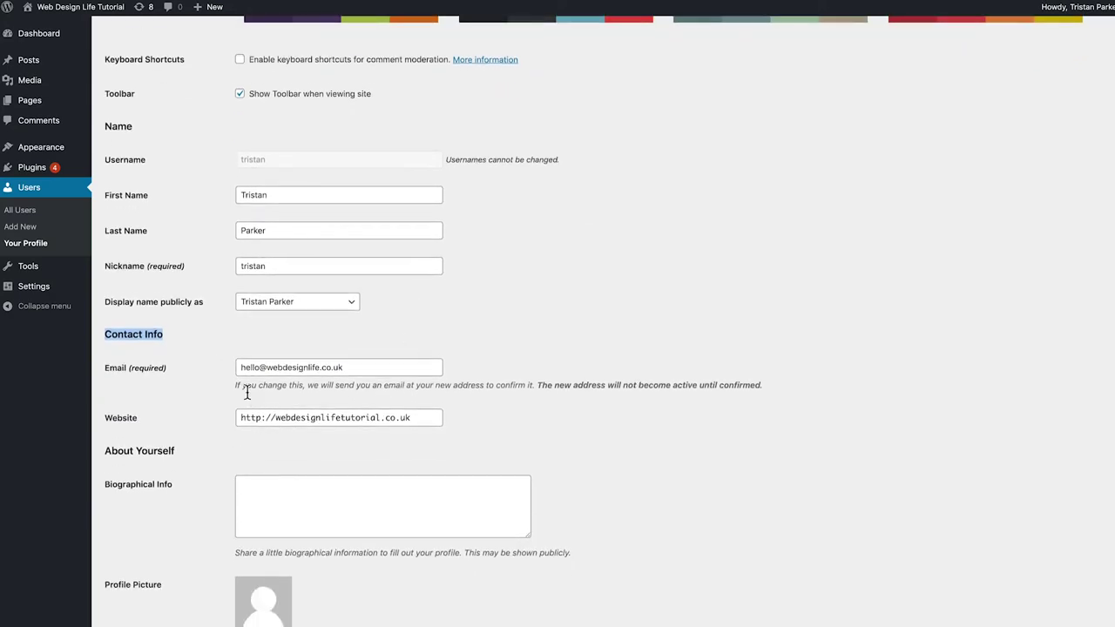
scroll(331, 381, "down", 2)
scroll(300, 387, "down", 2)
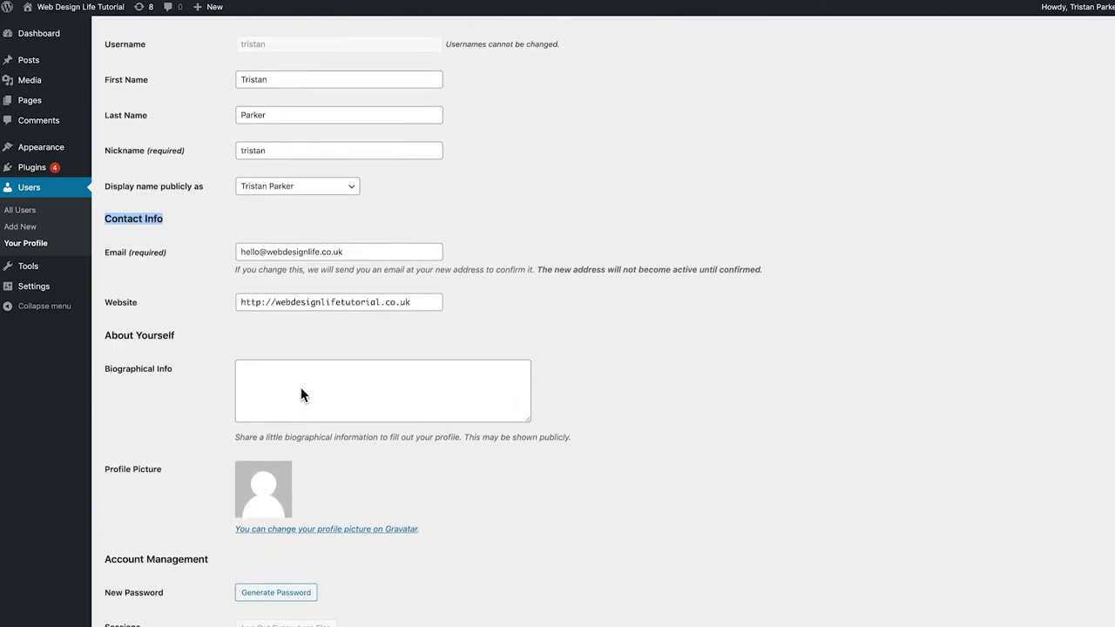
scroll(296, 386, "down", 1)
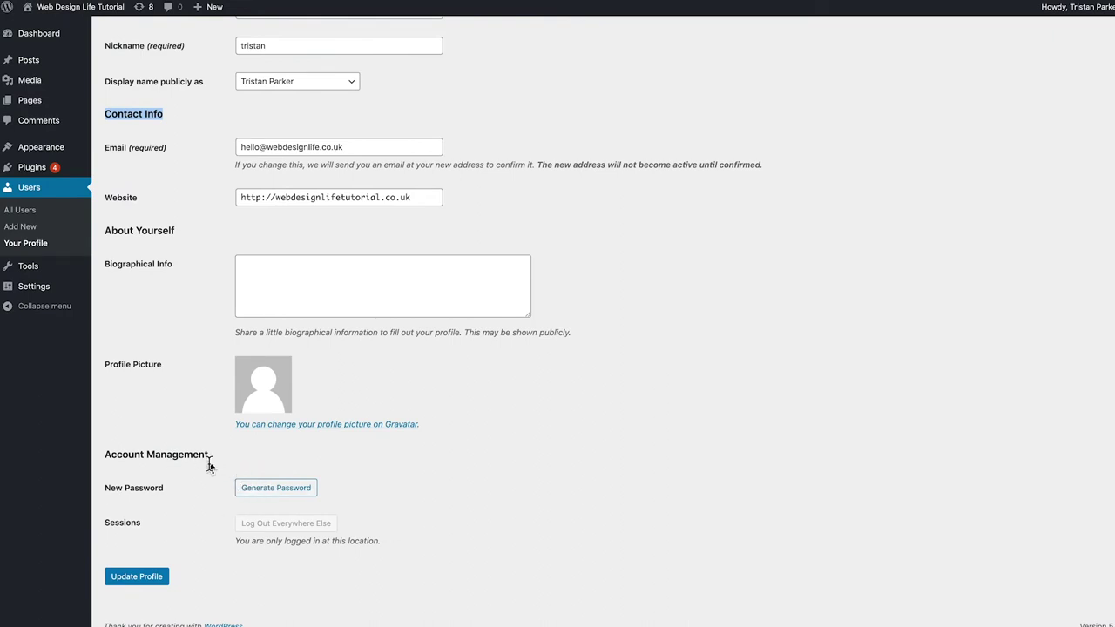
Generate a new strong password under Account Management
left_click(265, 492)
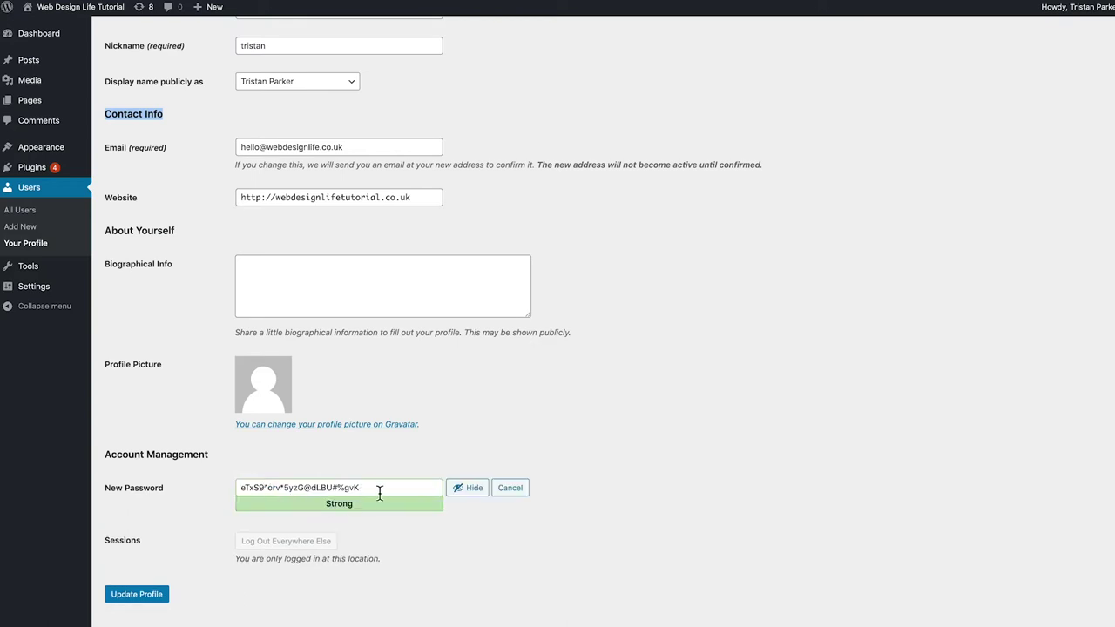
left_click_drag(378, 489, 196, 488)
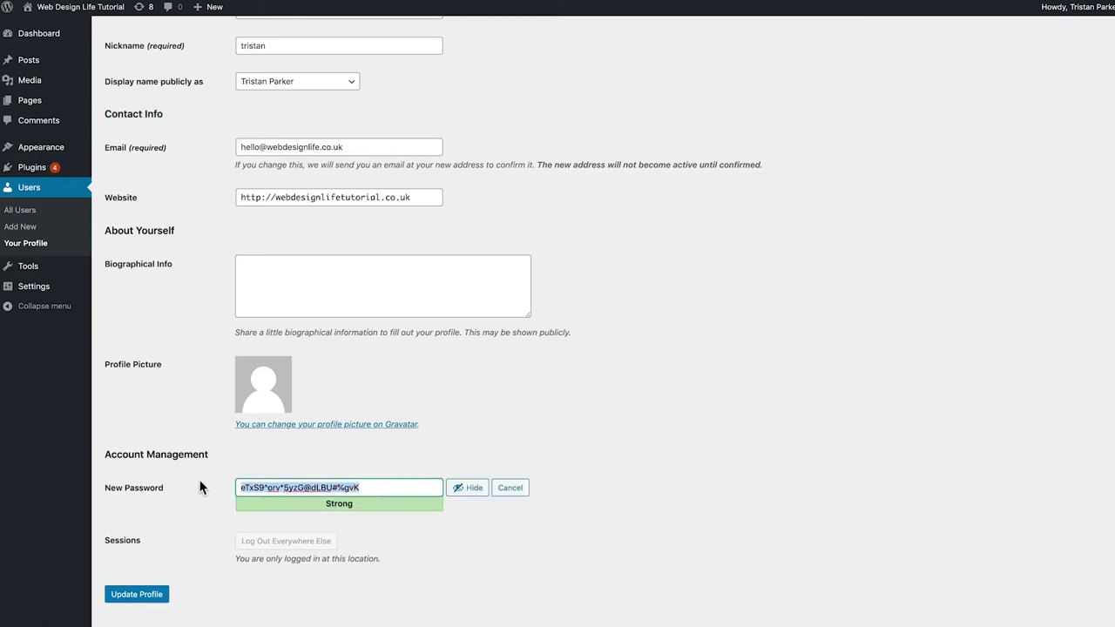
left_click(214, 499)
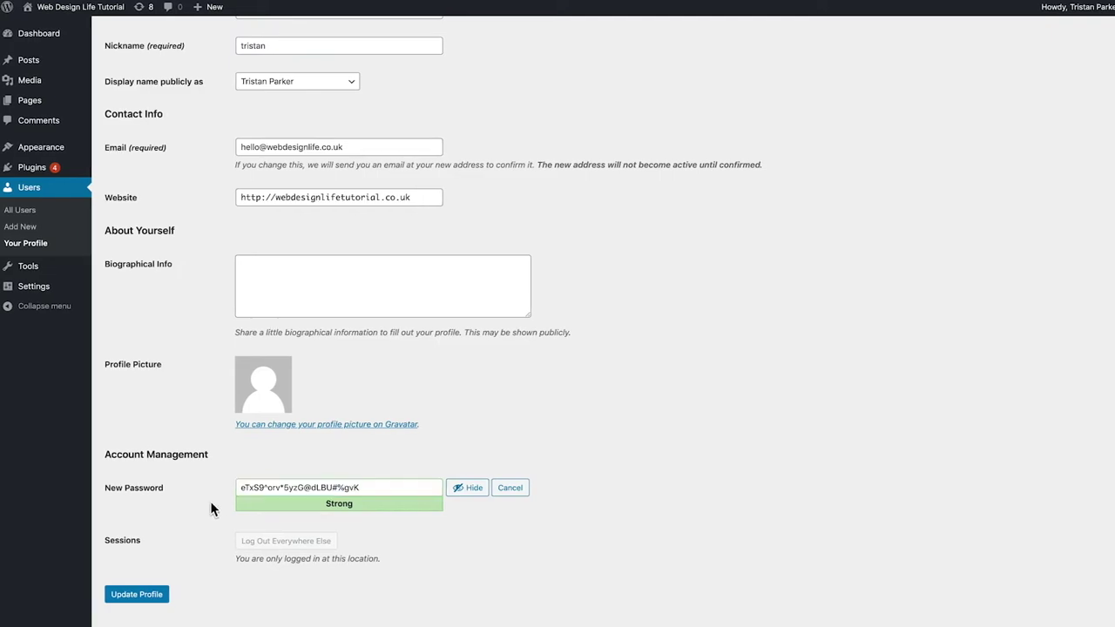
scroll(211, 505, "up", 3)
scroll(211, 502, "up", 3)
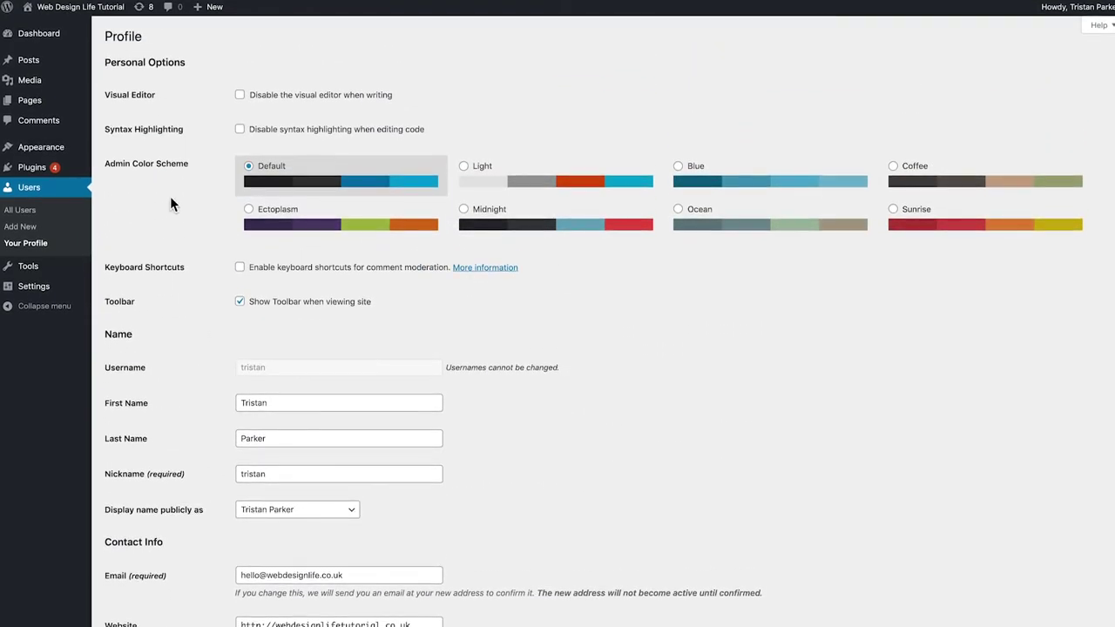
Choose the Midnight admin colour scheme and update the profile
left_click(465, 169)
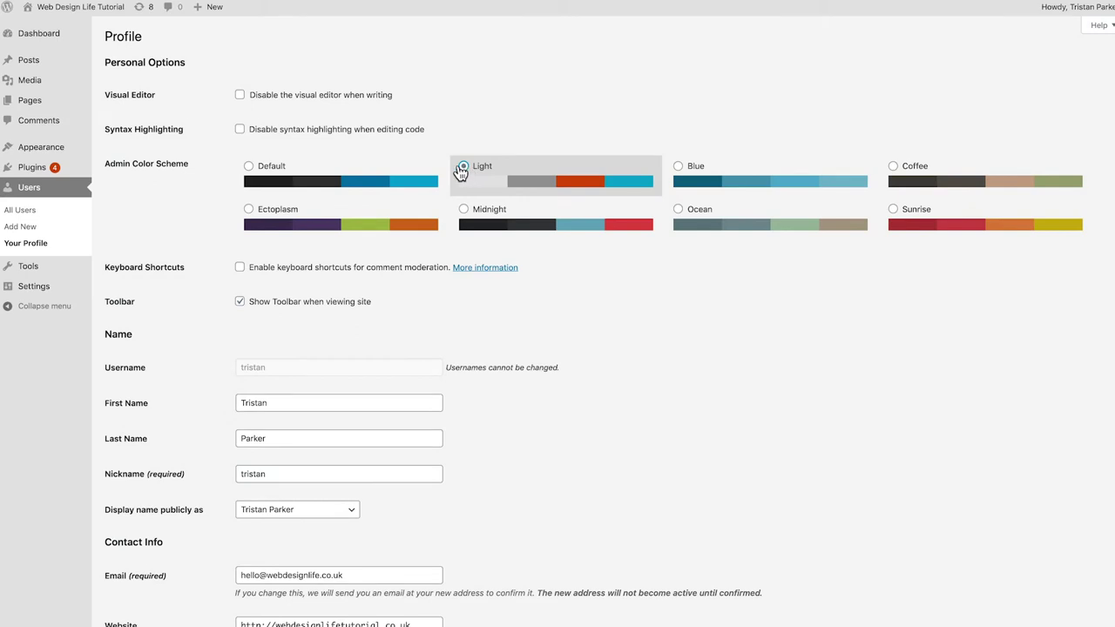
left_click(679, 167)
left_click(893, 177)
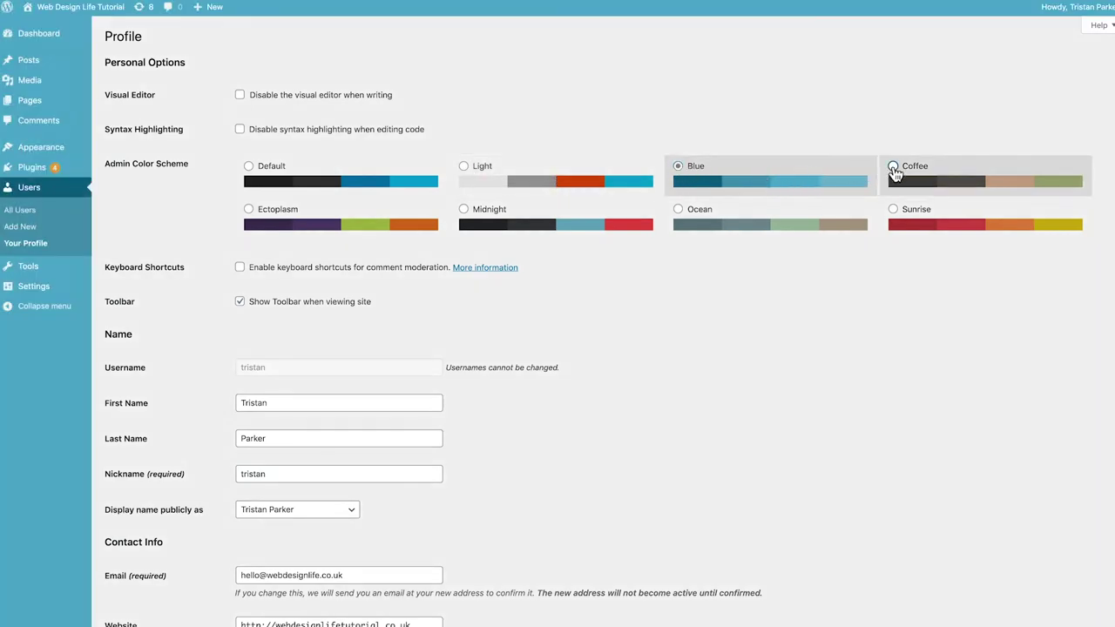
left_click(893, 210)
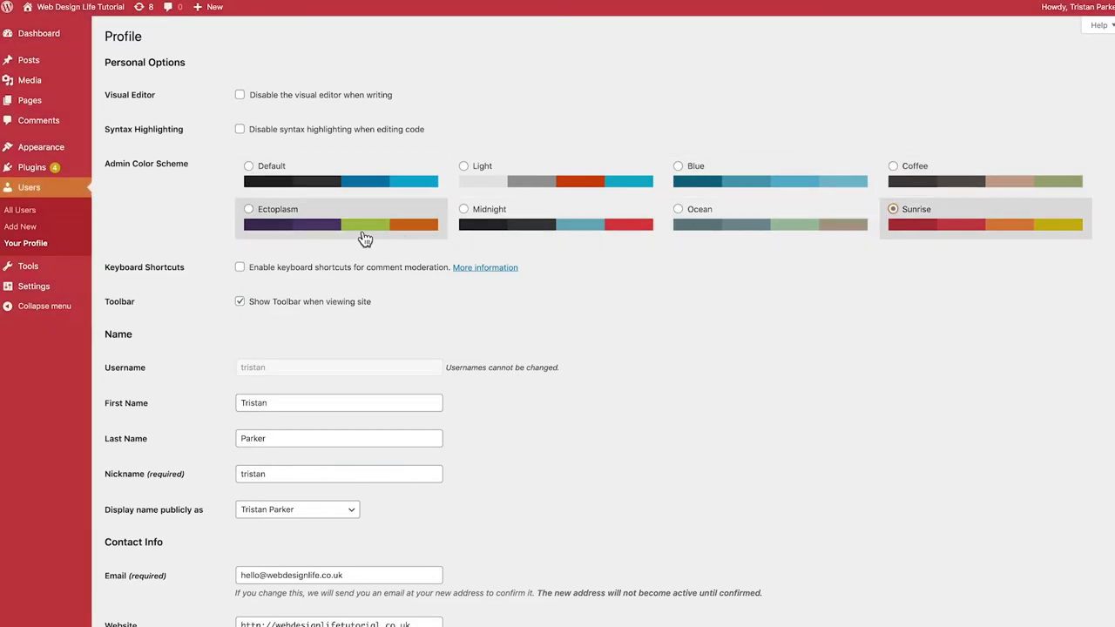
left_click(515, 229)
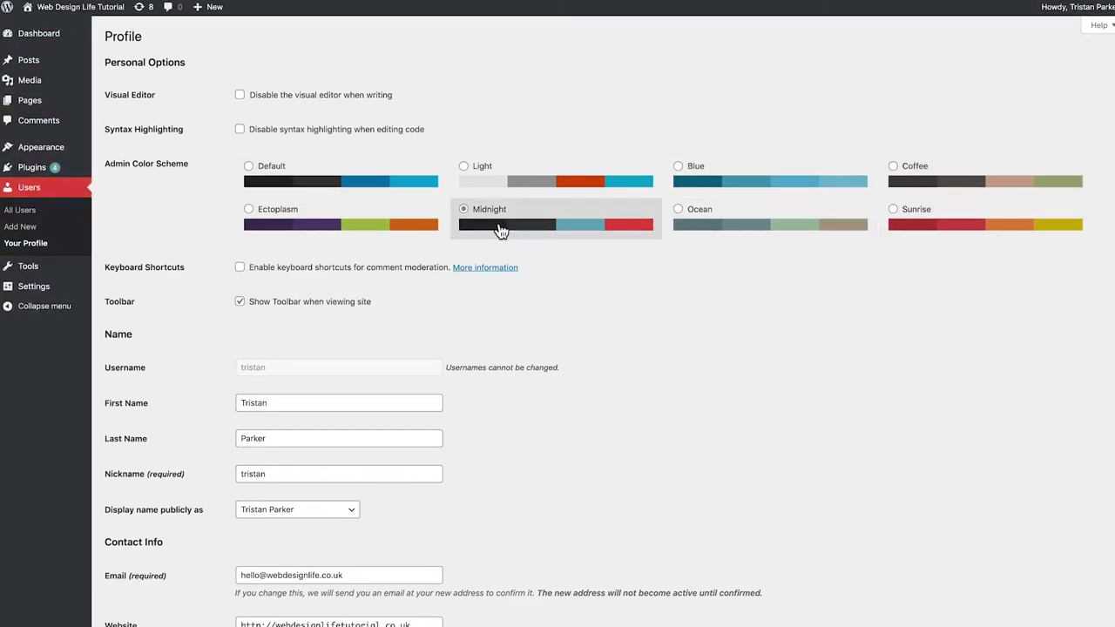
scroll(222, 270, "down", 5)
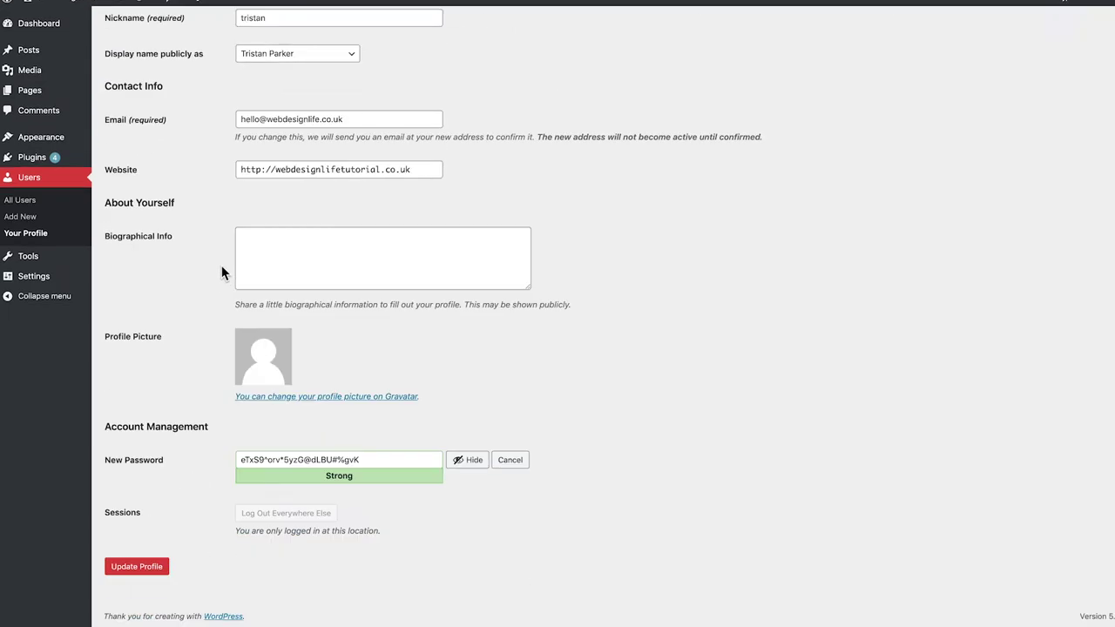
left_click(132, 580)
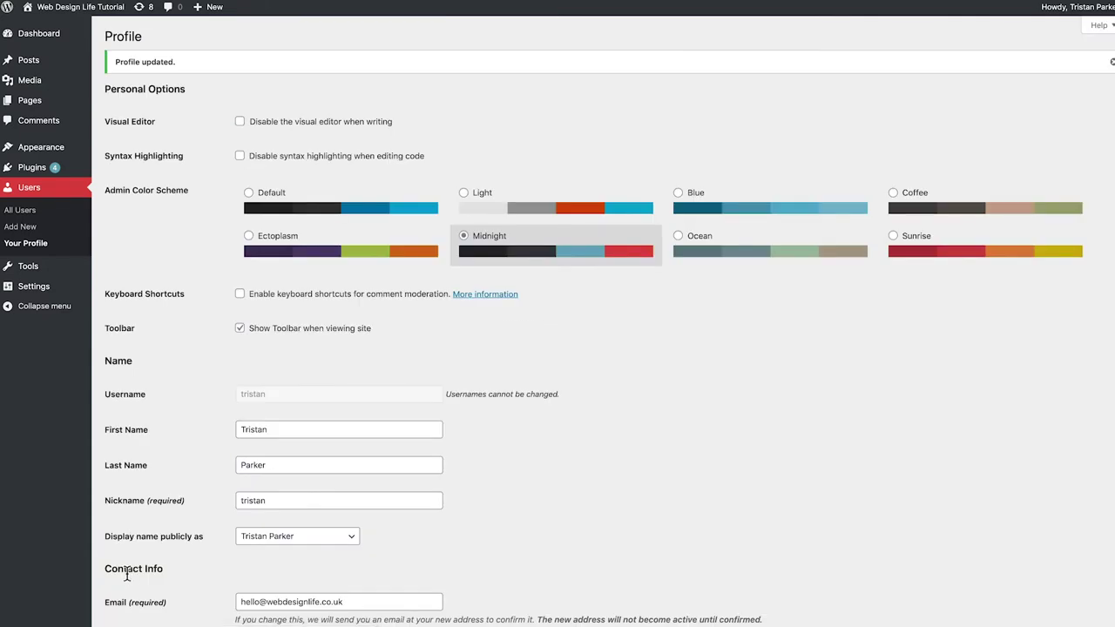
Go to Plugins > Add New and browse the Popular plugins list
left_click(29, 169)
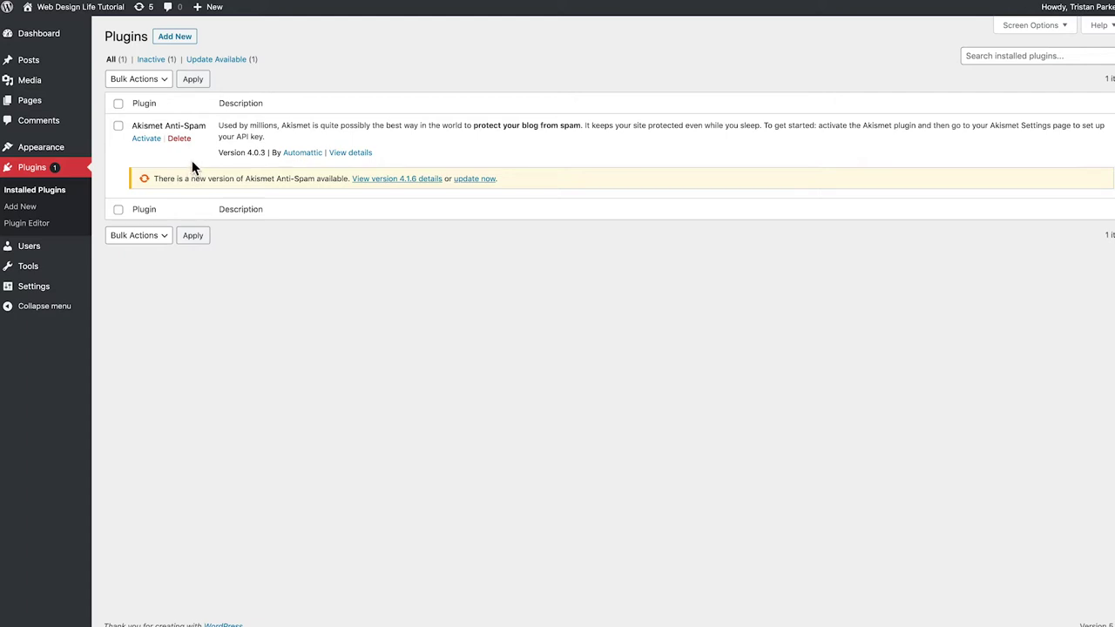
left_click(174, 37)
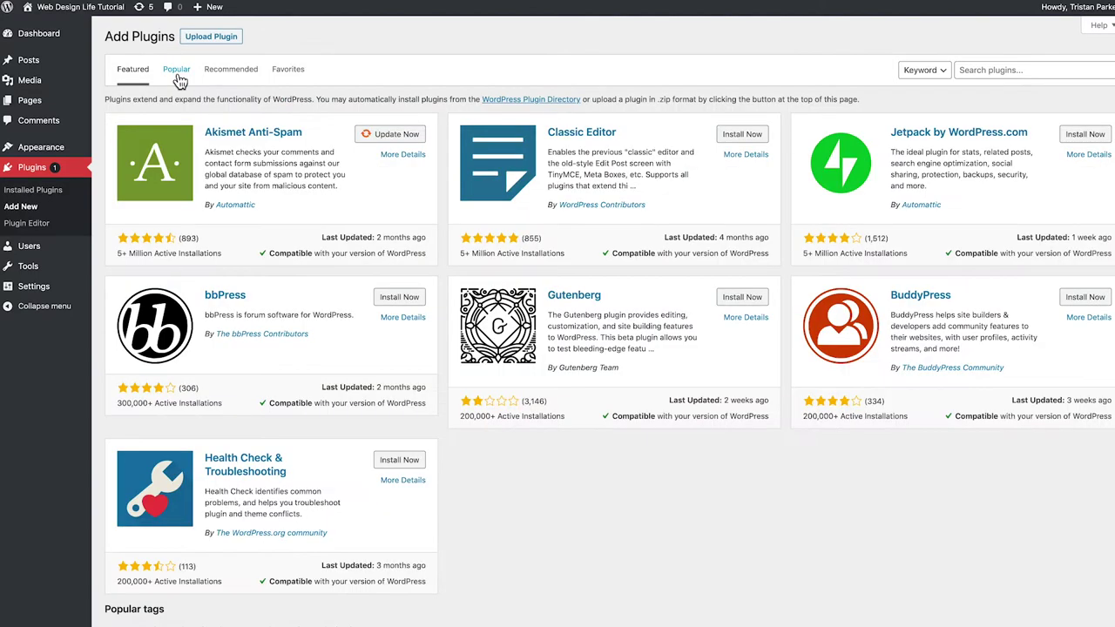
left_click(183, 75)
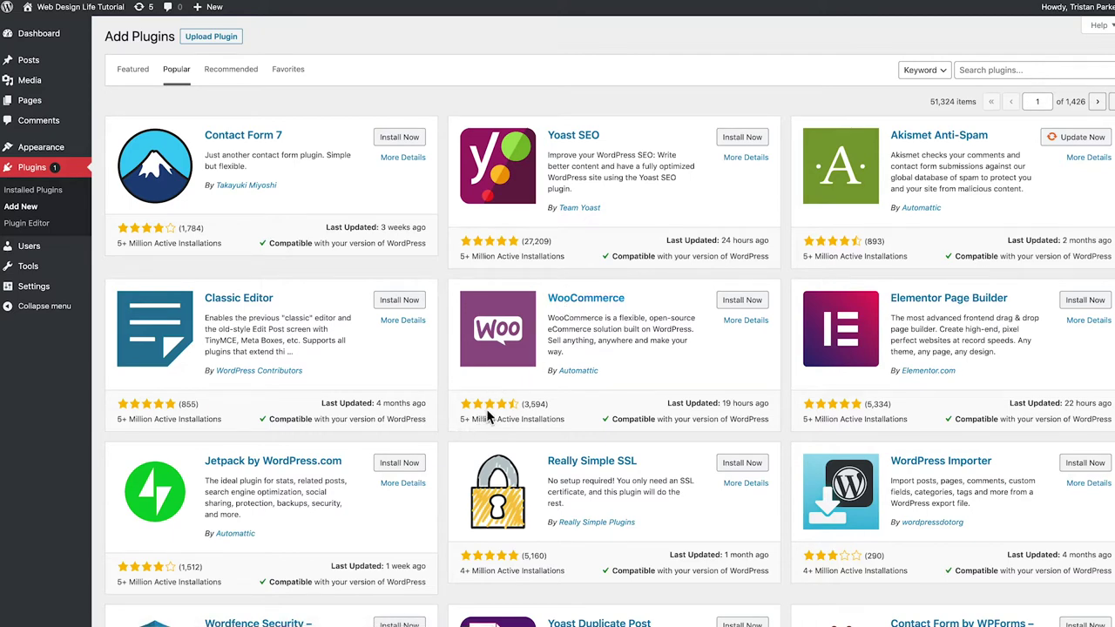
scroll(487, 409, "down", 3)
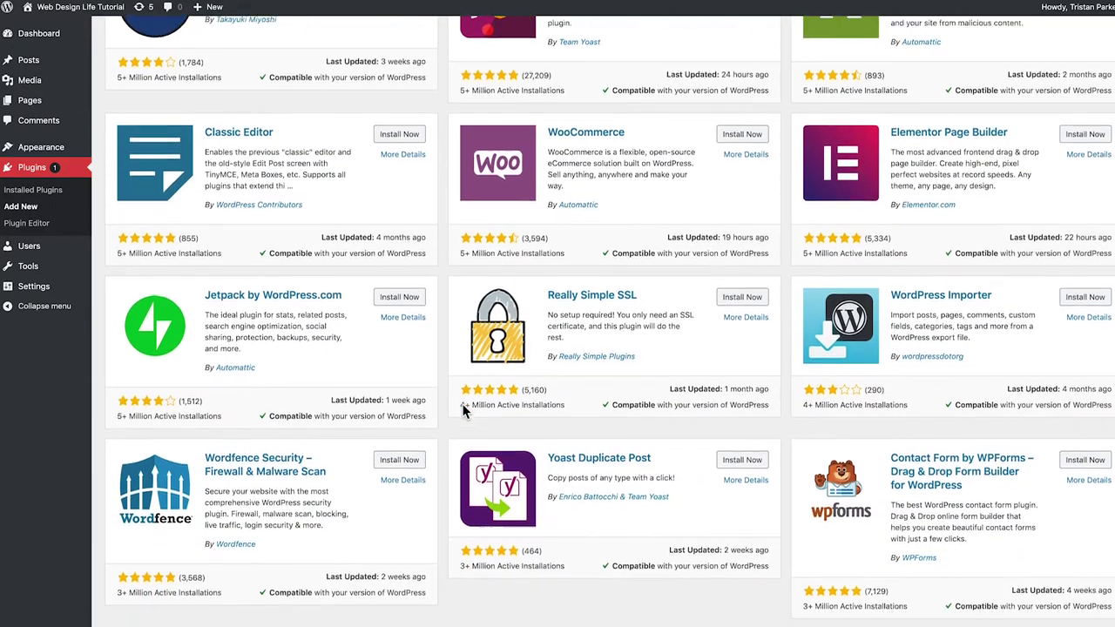
scroll(465, 413, "down", 3)
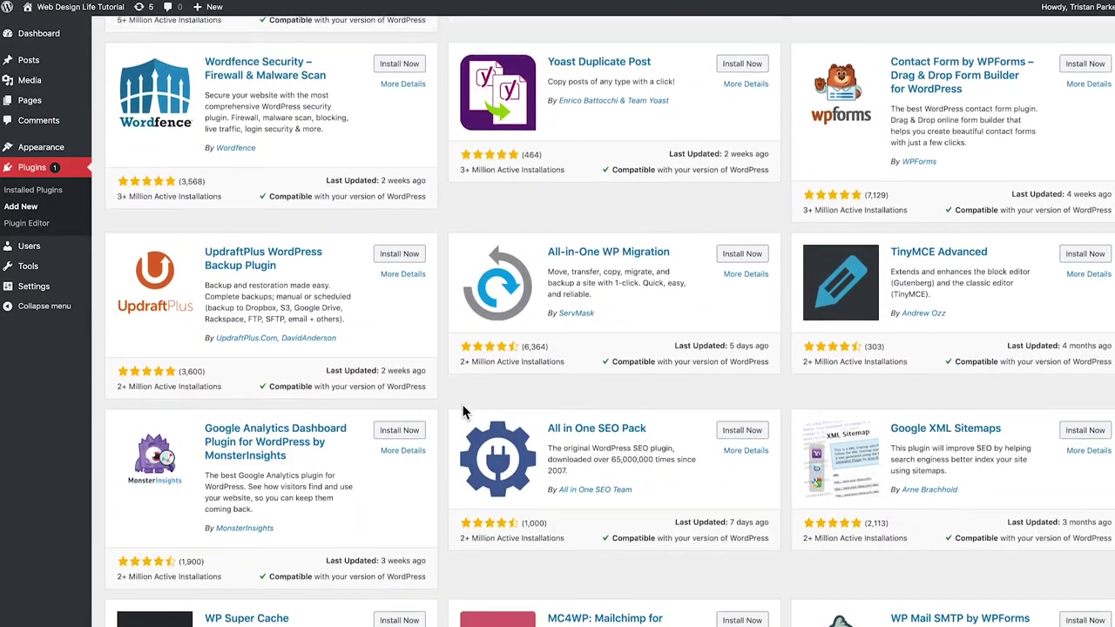
scroll(459, 427, "up", 7)
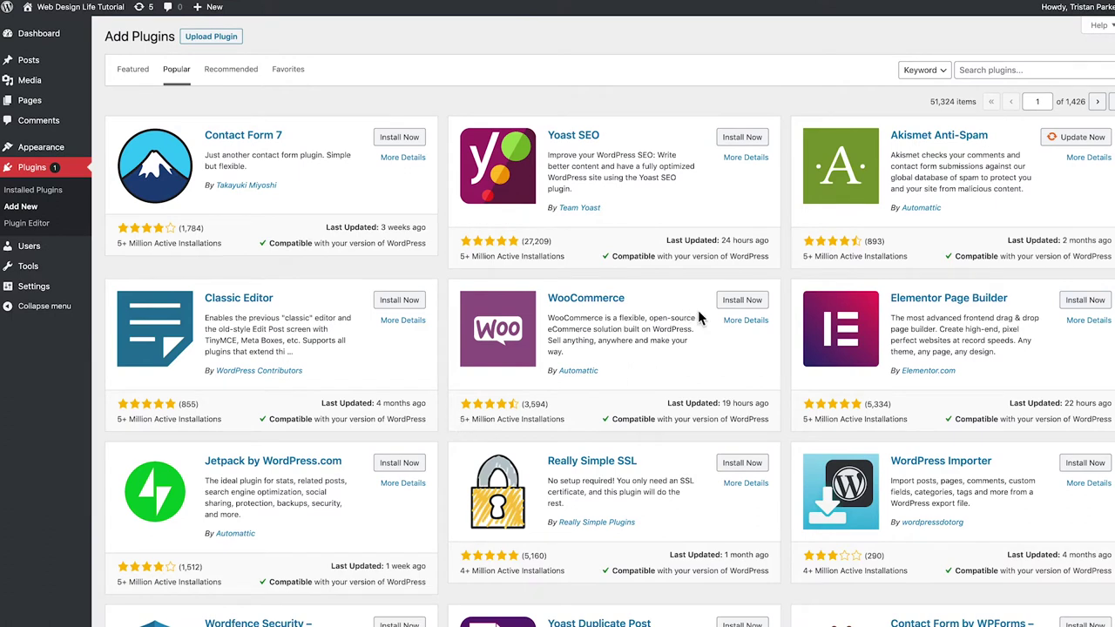
Search for 'elementor', install and activate Elementor Page Builder, and dismiss its welcome screen
left_click(979, 70)
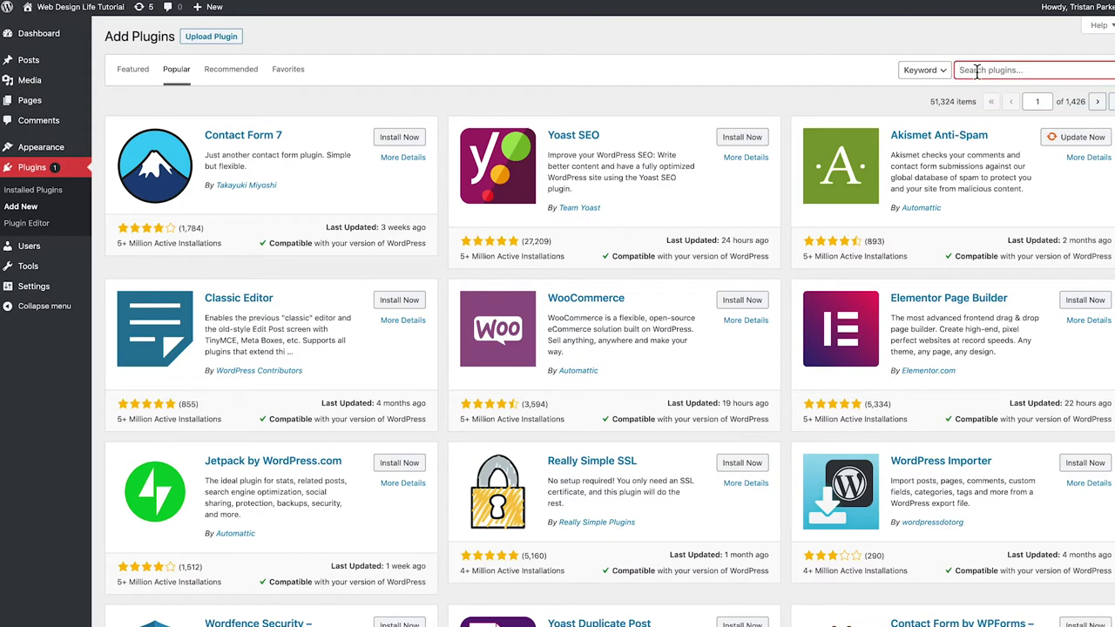
type("elementor")
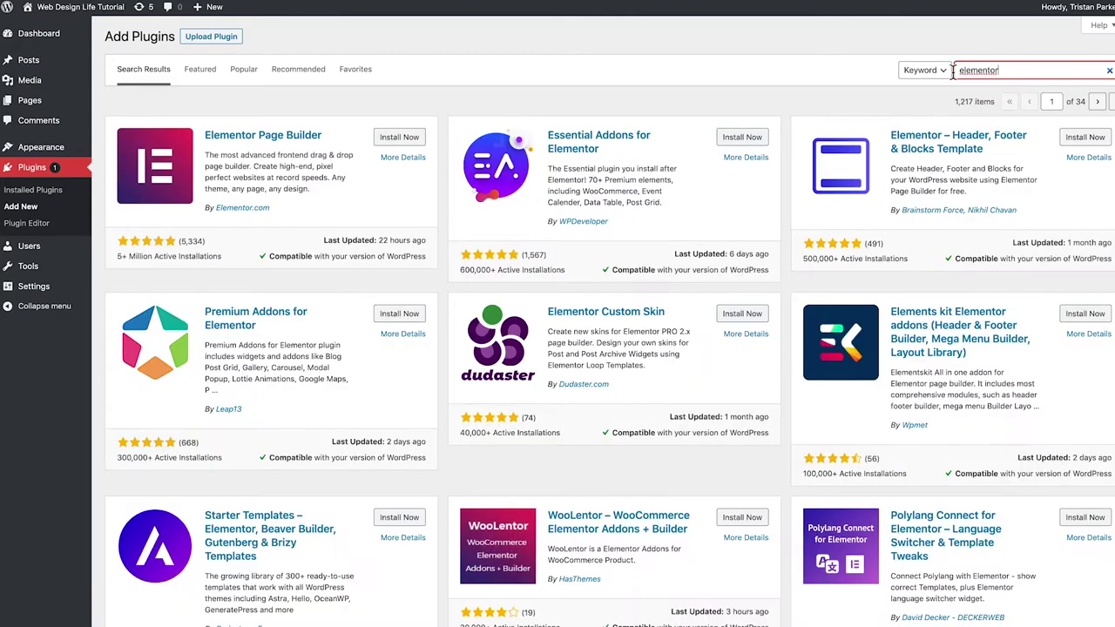
left_click(399, 139)
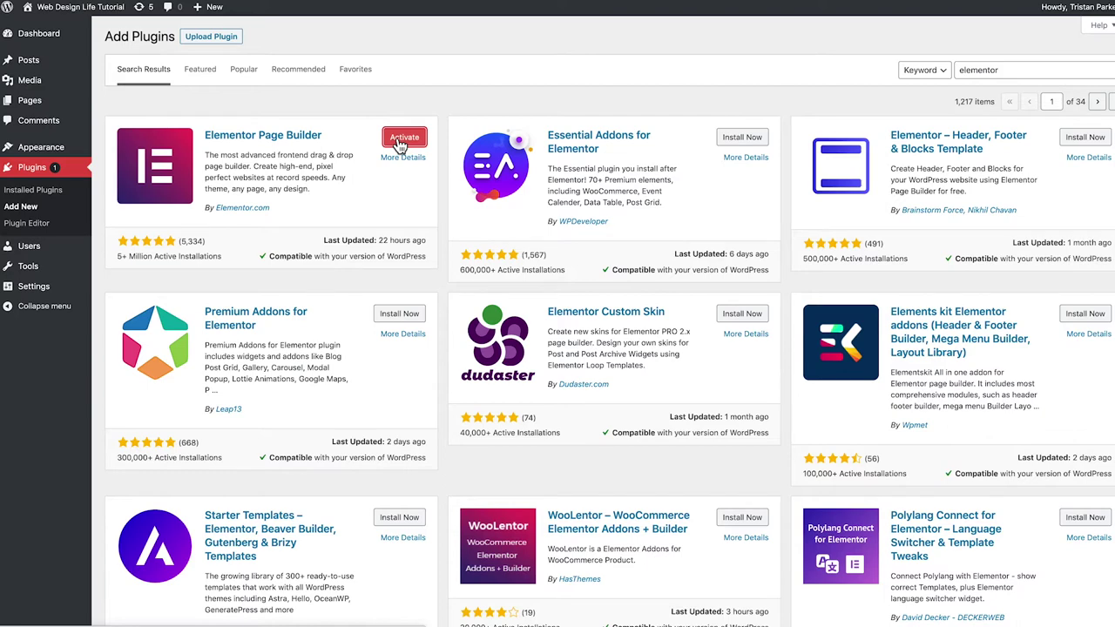
left_click(402, 139)
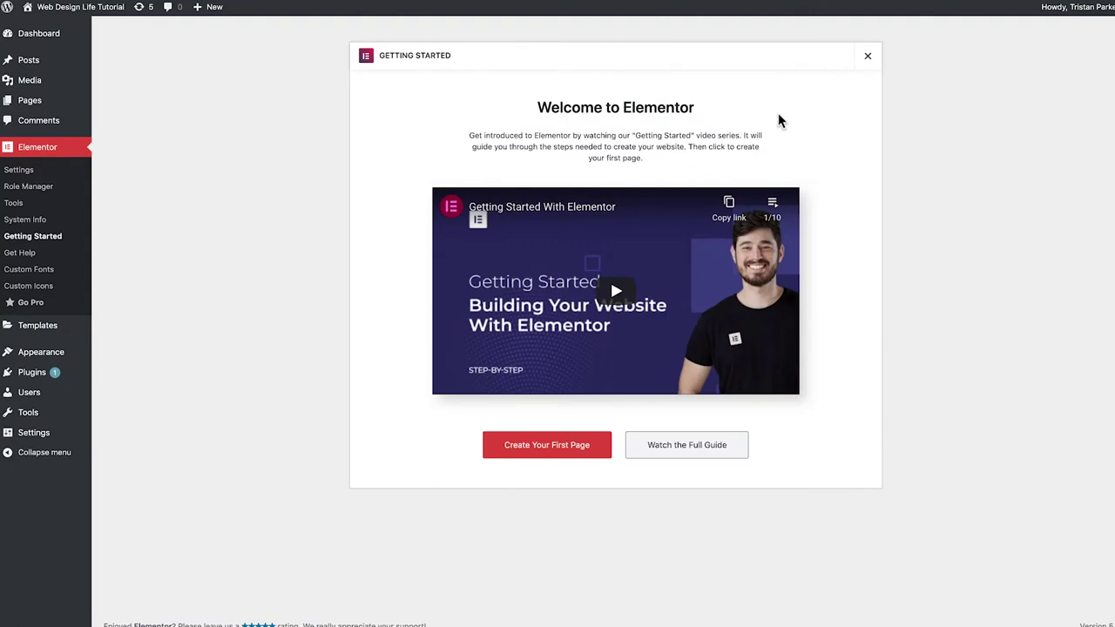
left_click(868, 60)
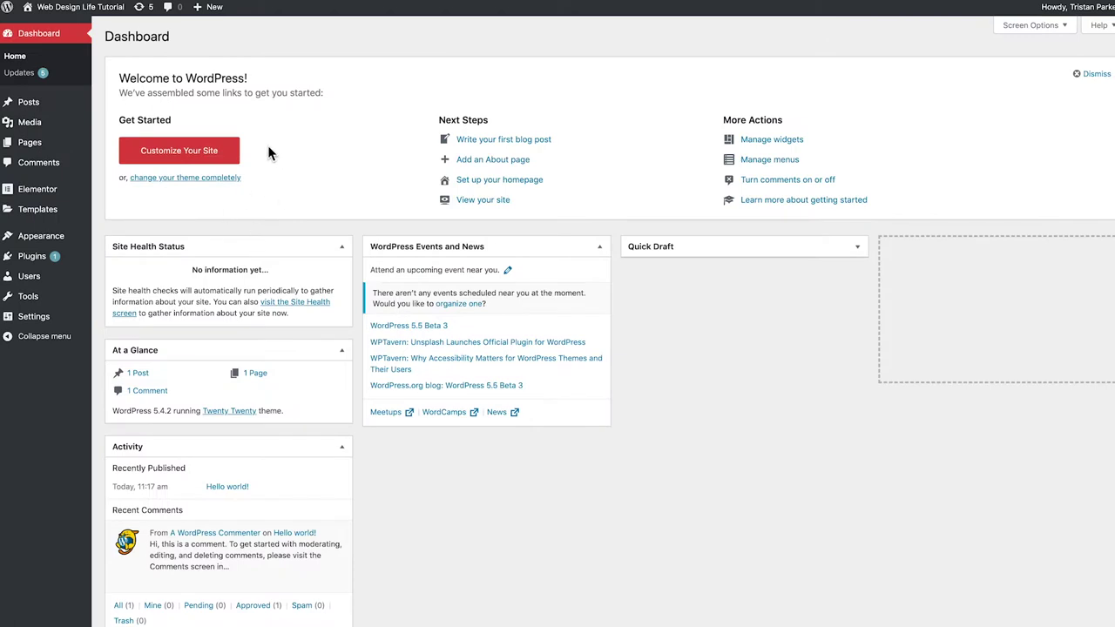
mouse_move(37, 252)
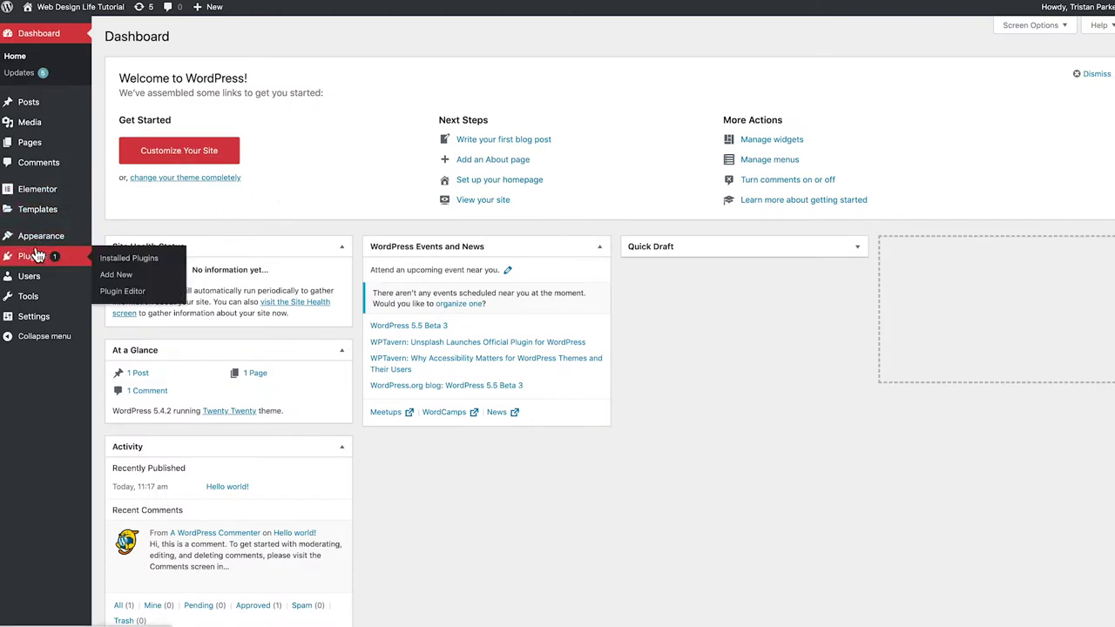
Search for 'envato', then install and activate the Envato Elements plugin
left_click(119, 280)
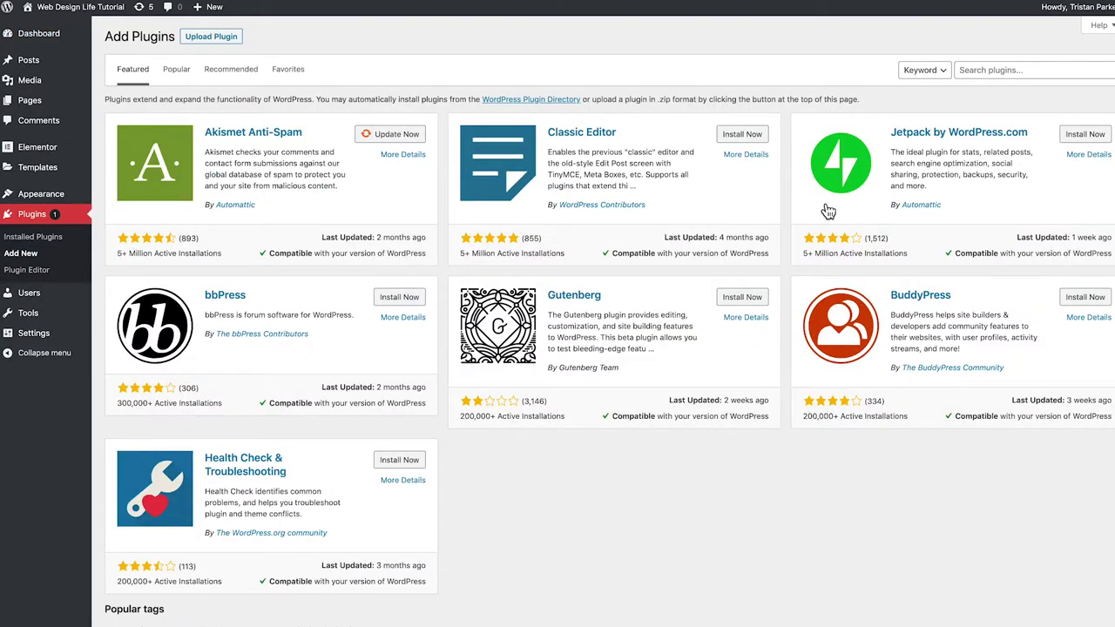
left_click(983, 71)
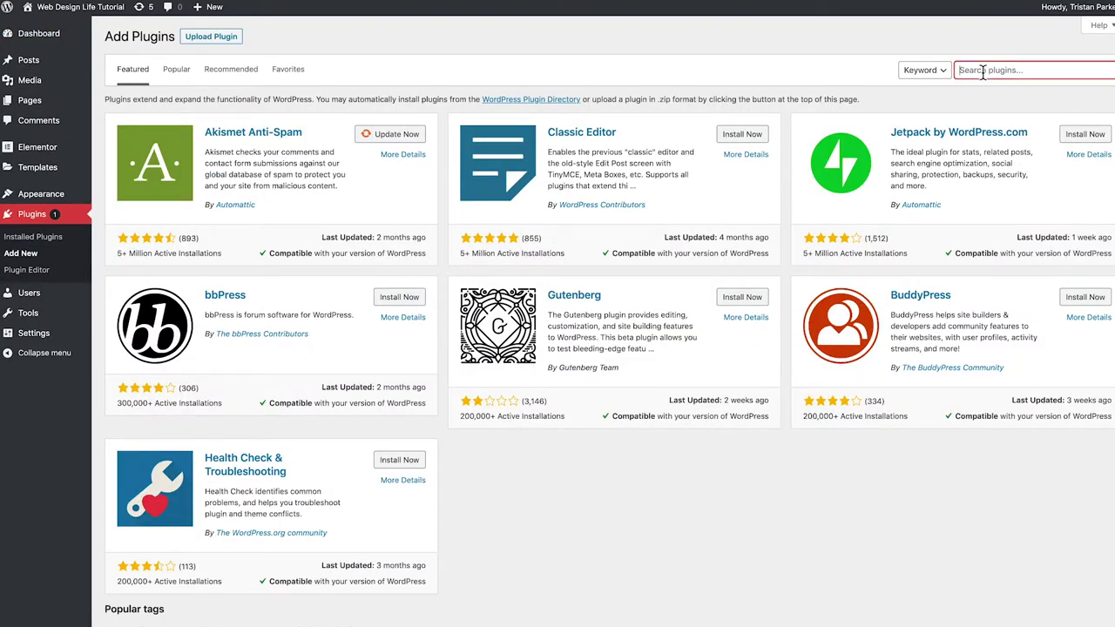
key("Return")
type("envato")
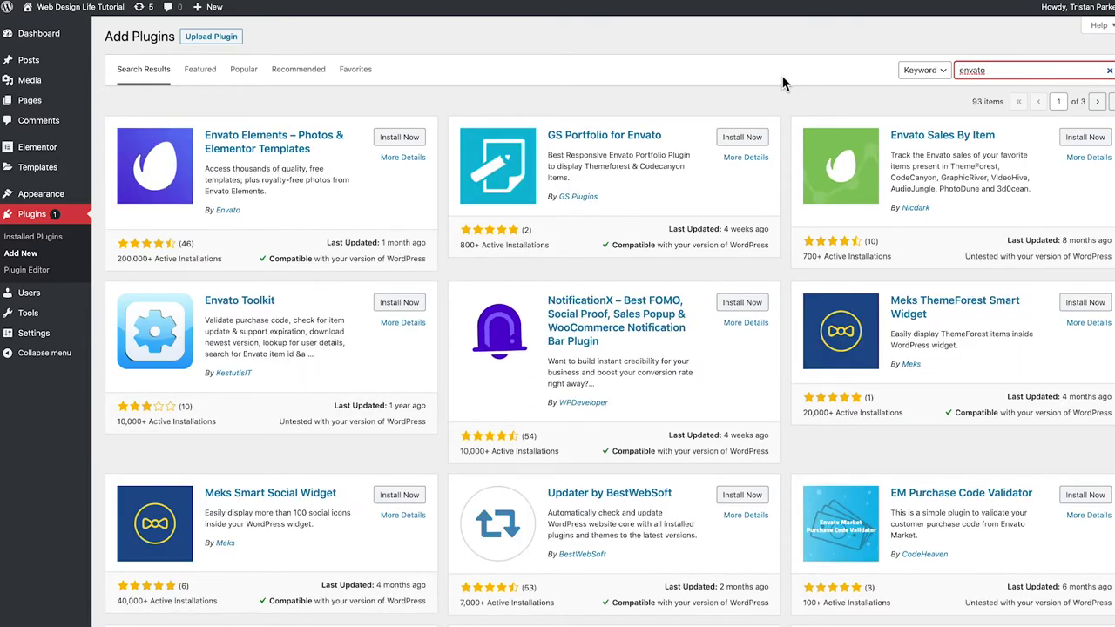
left_click(393, 143)
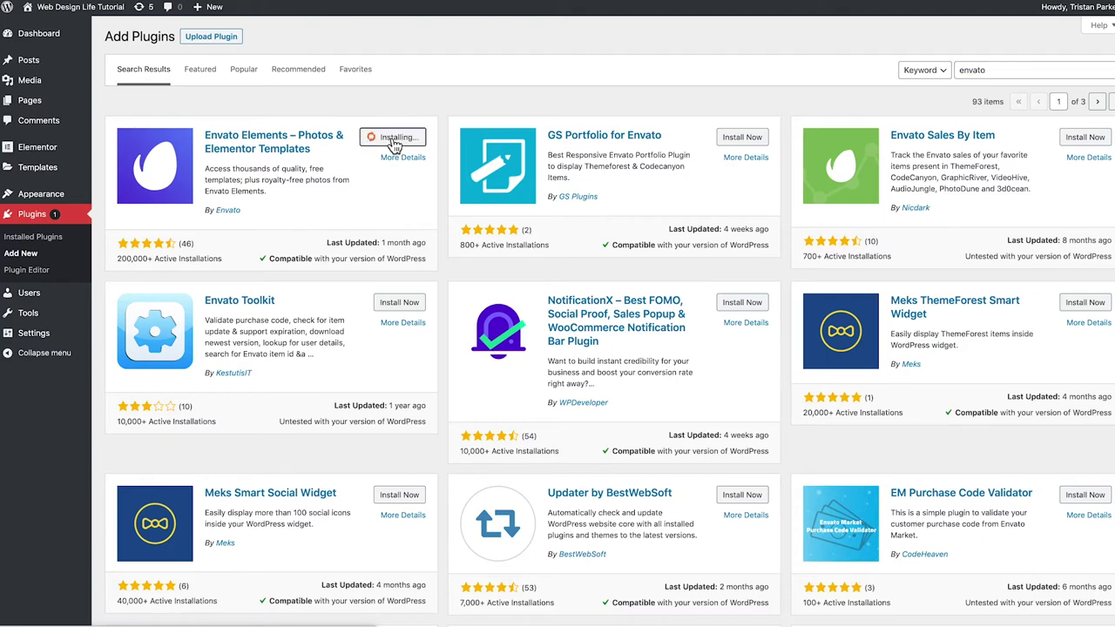
left_click(403, 138)
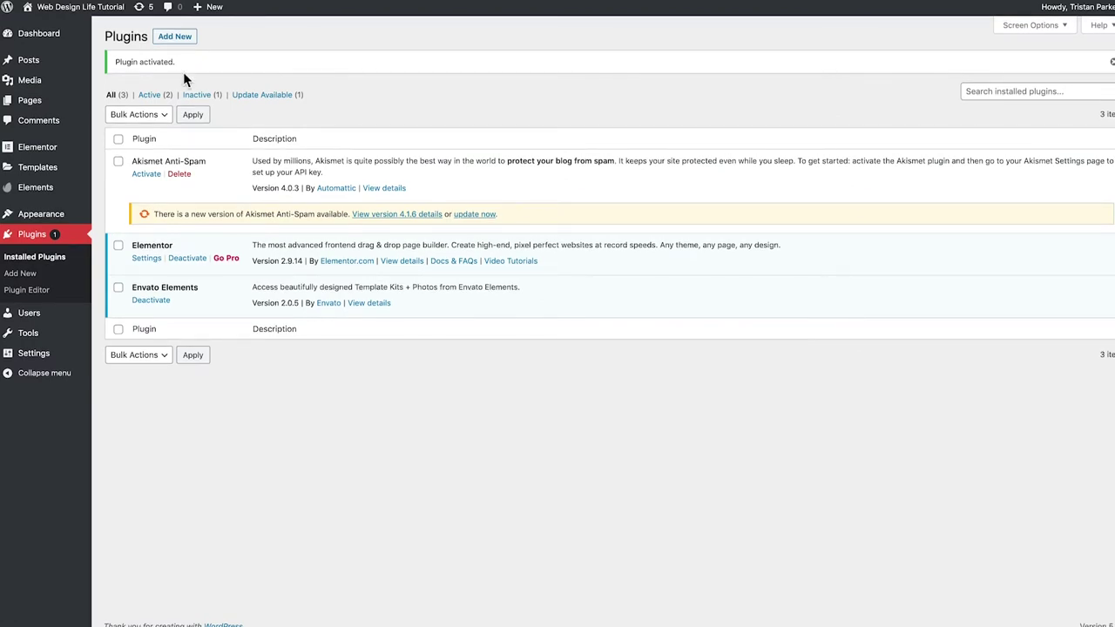
left_click(175, 36)
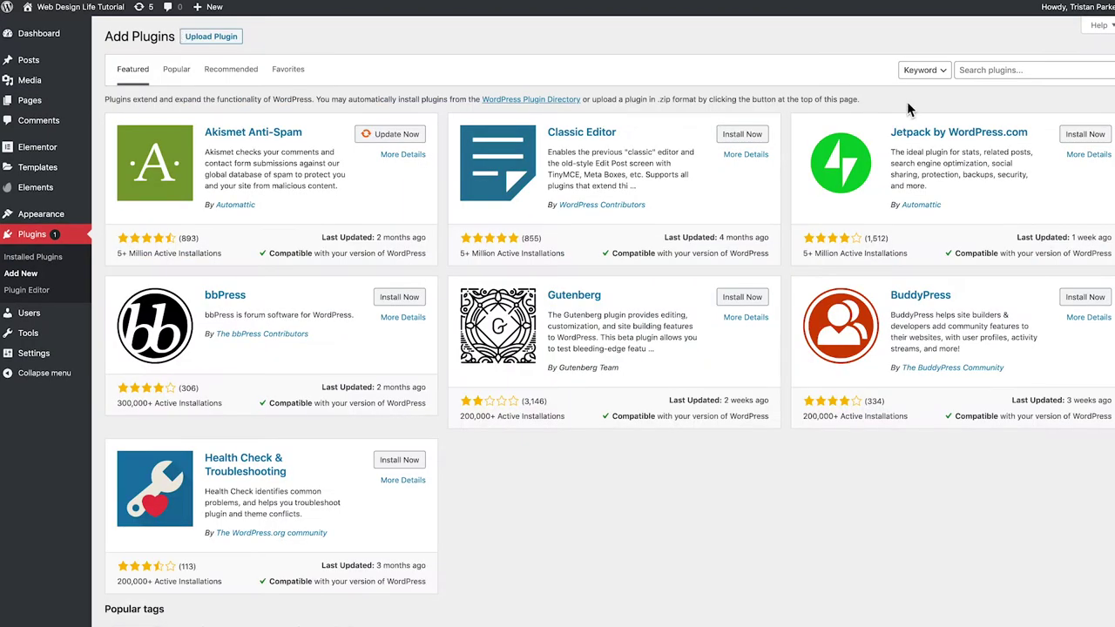
Search for 'astra', then install and activate the Starter Templates plugin
left_click(992, 69)
type("astra")
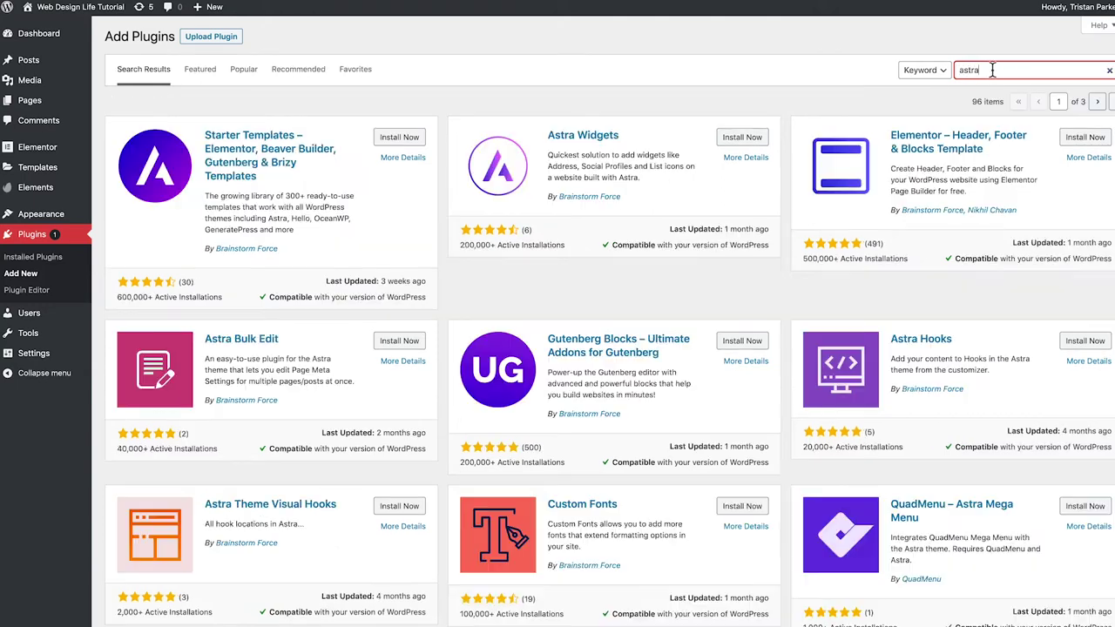
left_click(390, 143)
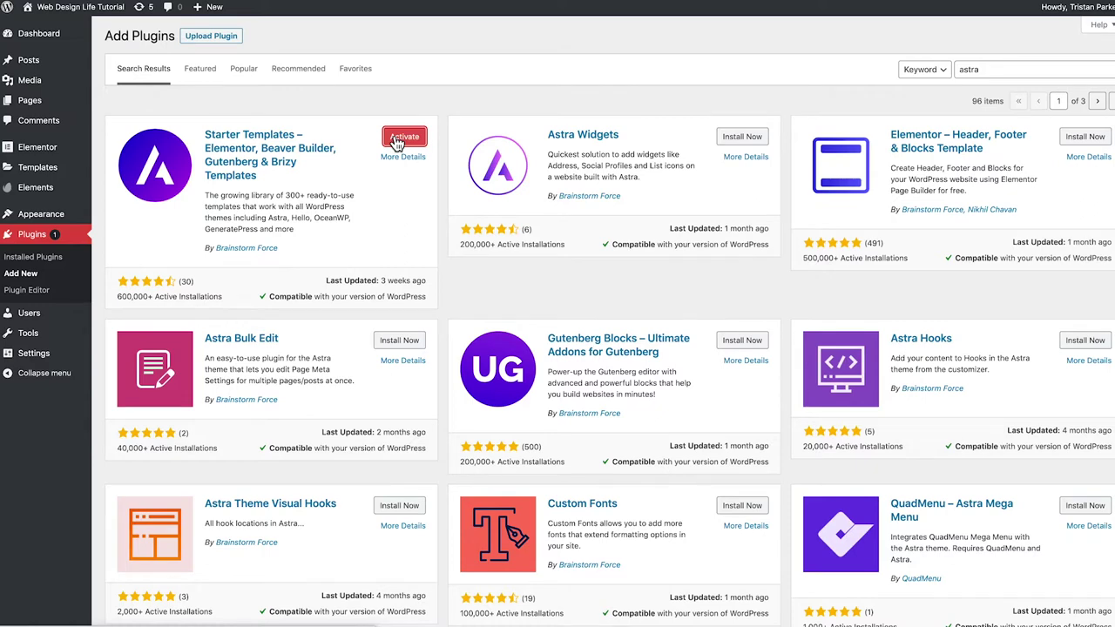
left_click(403, 137)
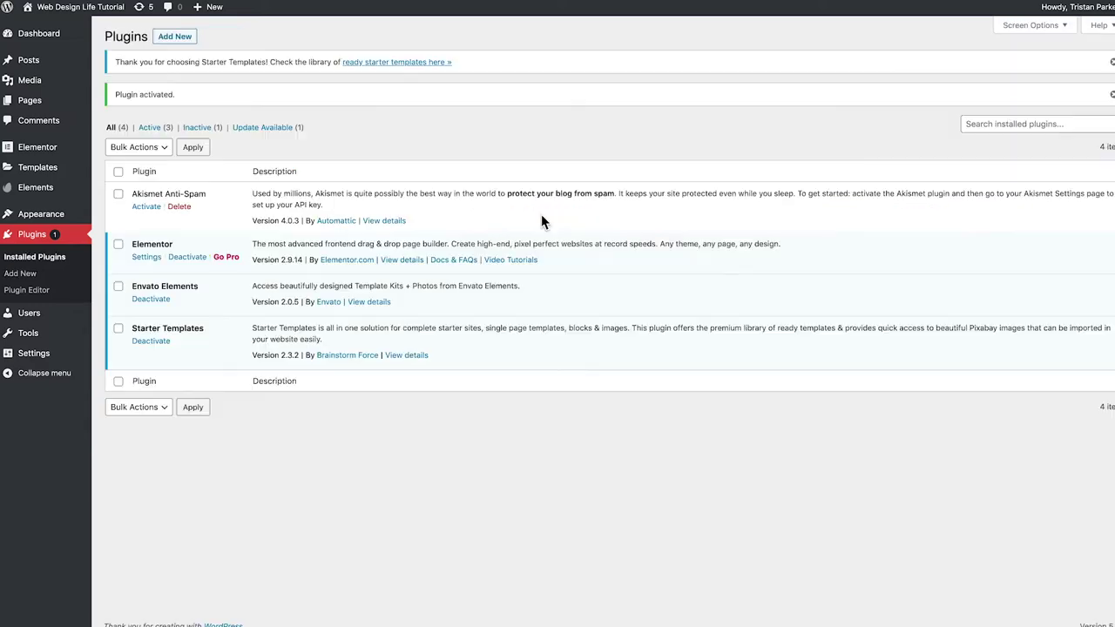
left_click(189, 43)
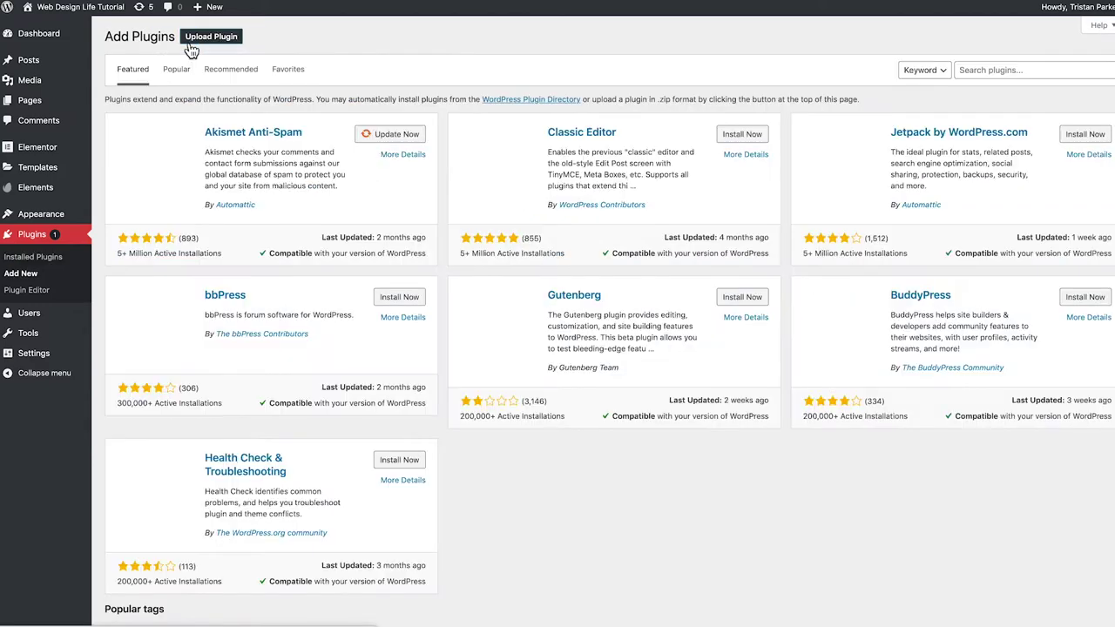
left_click(981, 73)
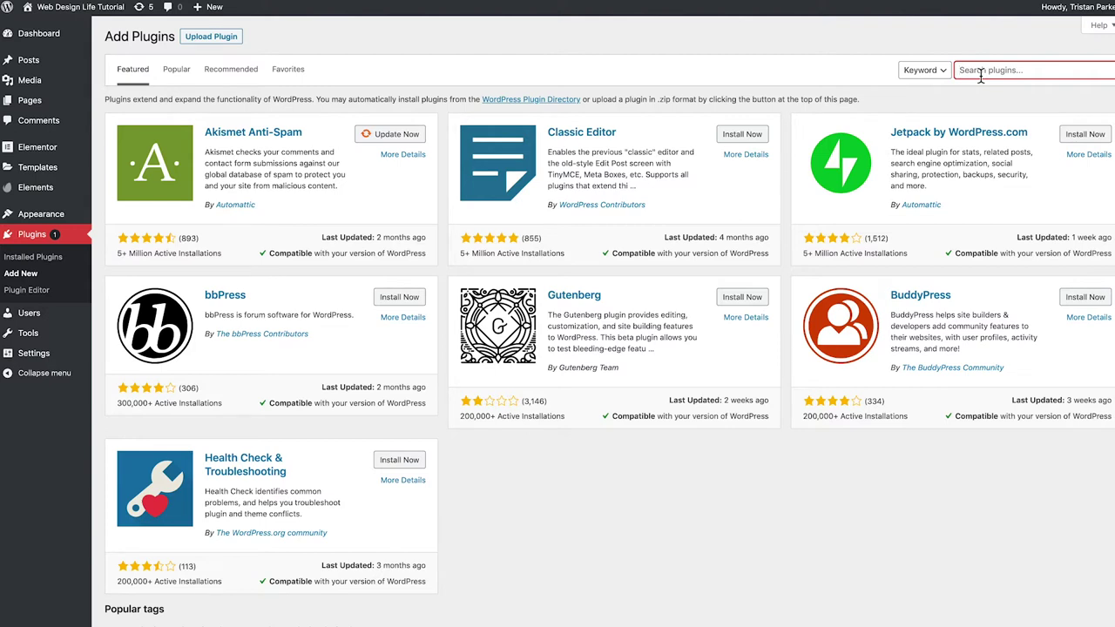
Search for Wordfence, then install and activate Wordfence Security – Firewall & Malware Scan
type("wordfence")
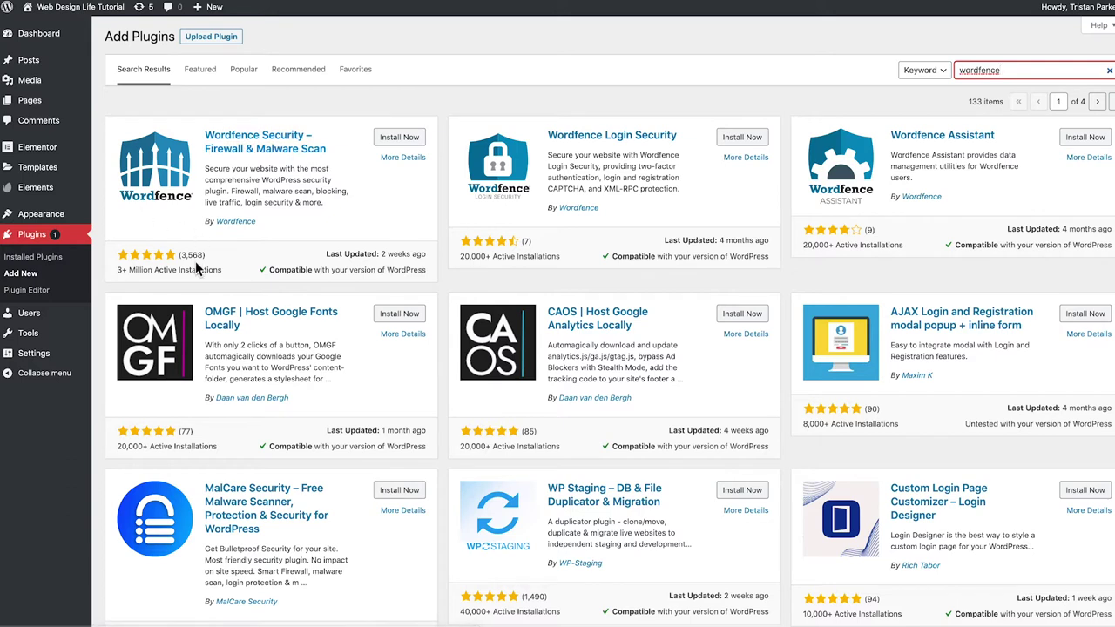
left_click(398, 144)
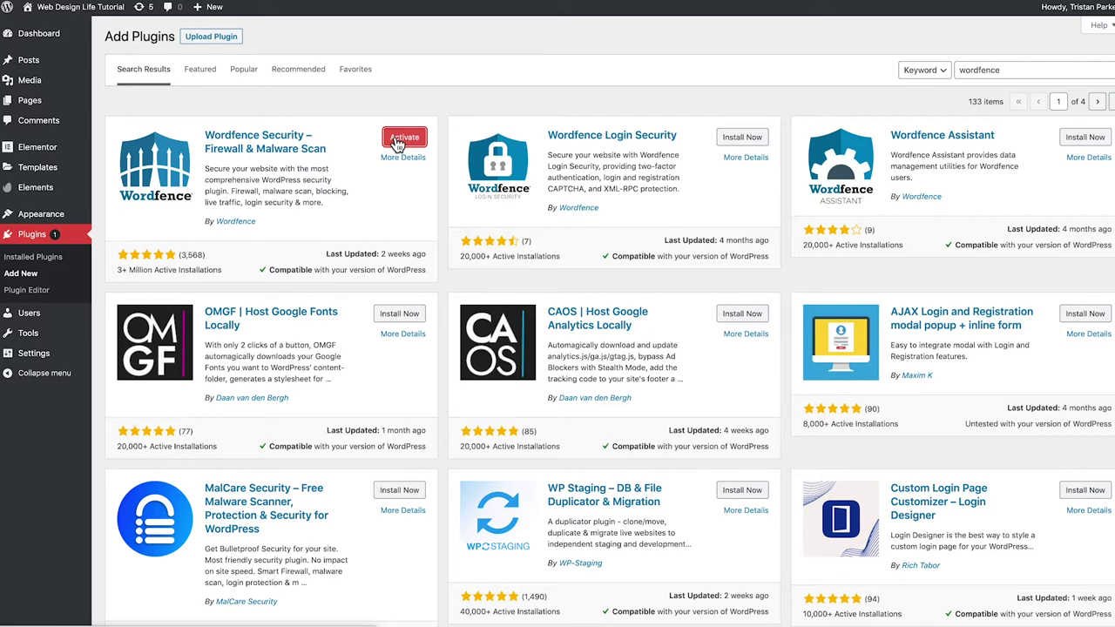
left_click(404, 138)
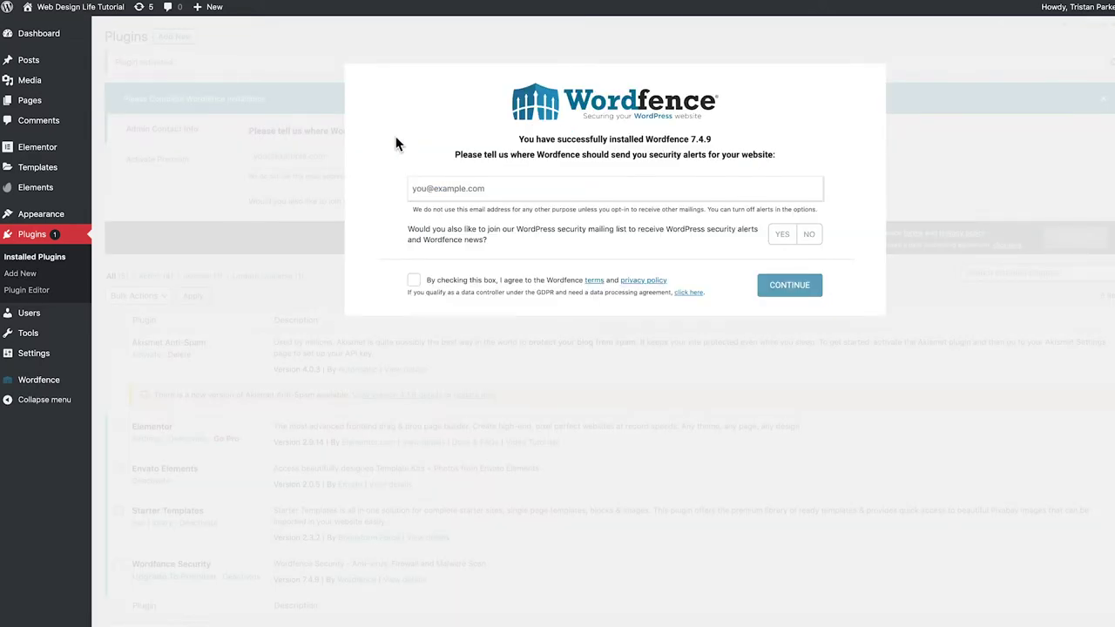
Enter the security-alert email, decline the mailing list, accept the terms, and skip the premium licence
left_click(448, 198)
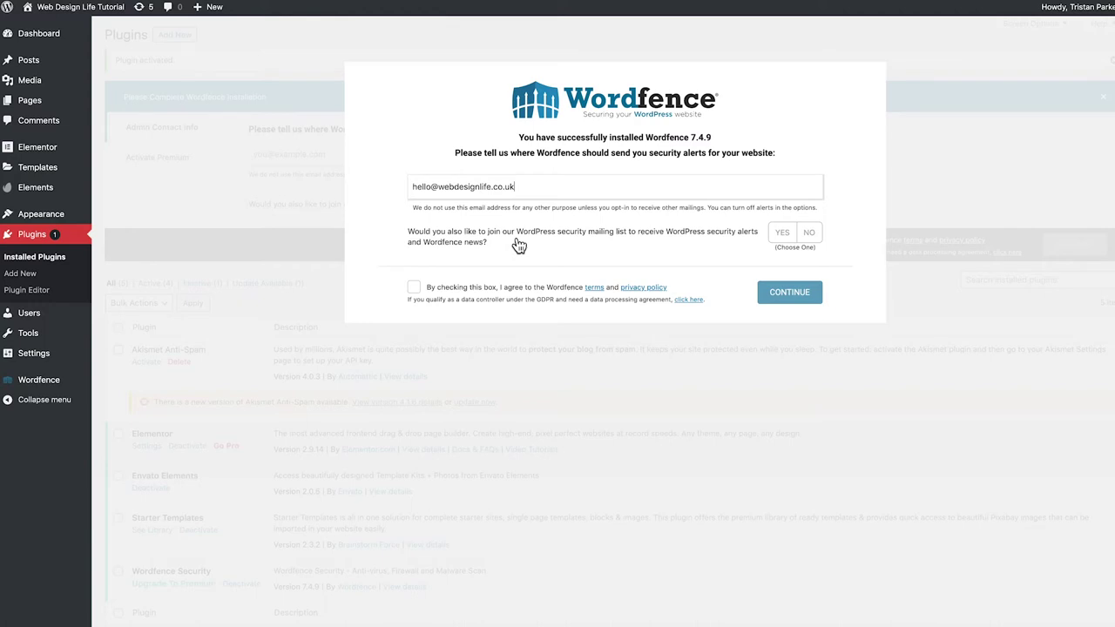
left_click(809, 237)
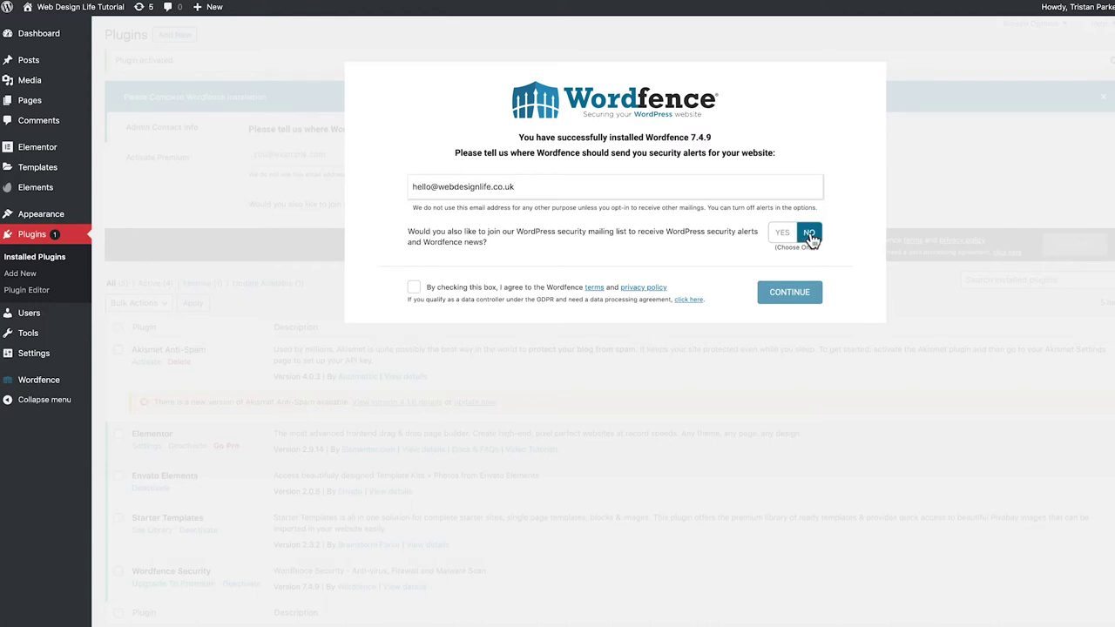
left_click(414, 288)
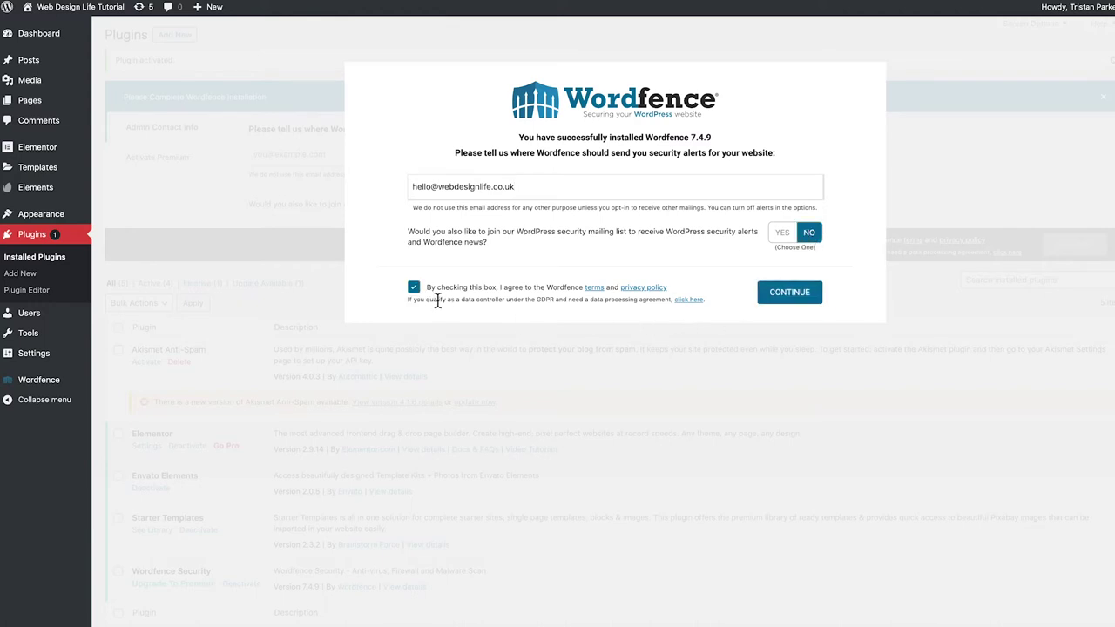
left_click(802, 298)
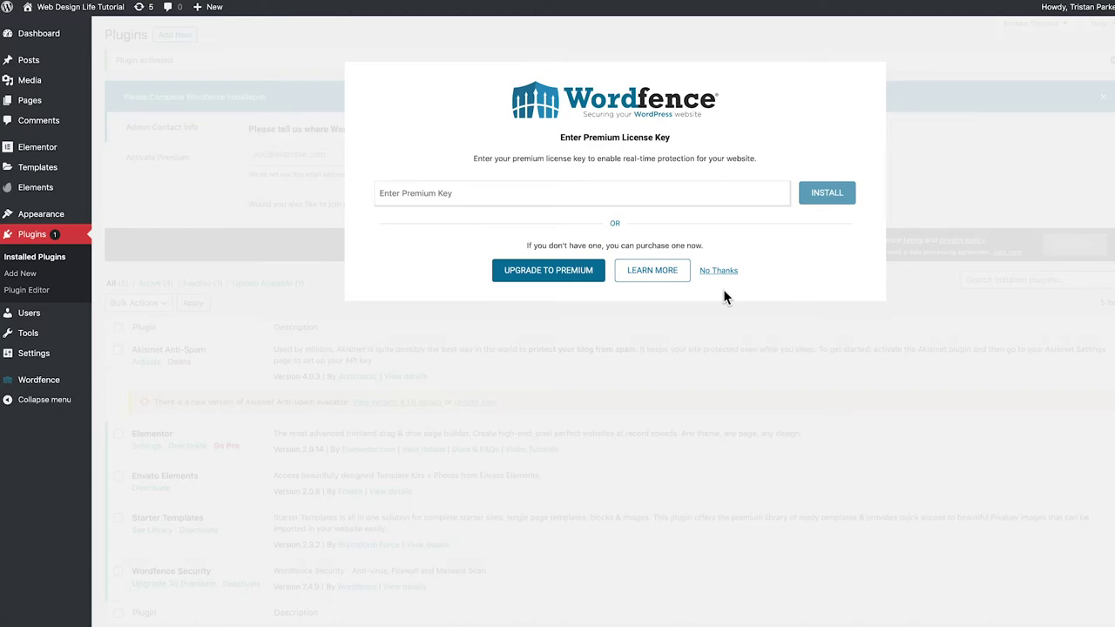
left_click(718, 271)
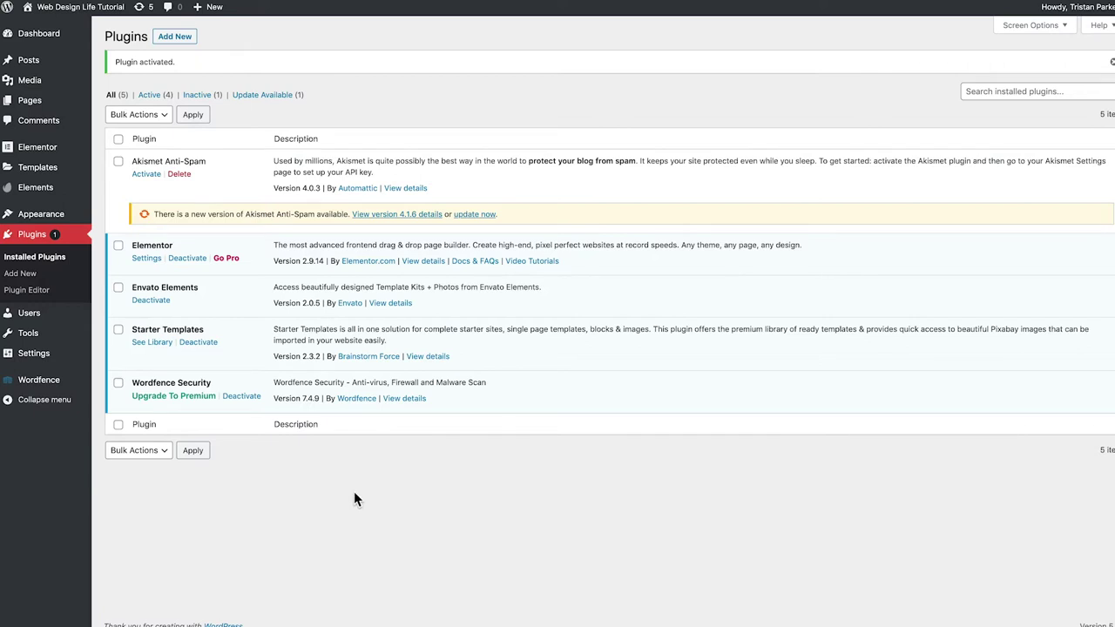
Switch the permalink structure from the plain ?p=123 format to Post name and save it
mouse_move(61, 353)
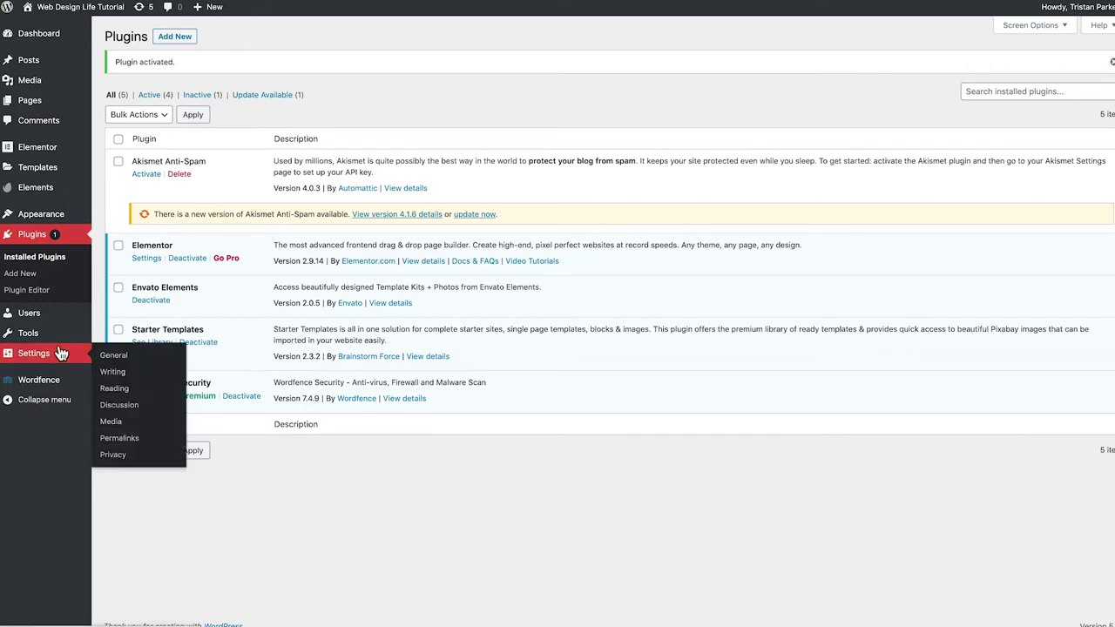
left_click(122, 438)
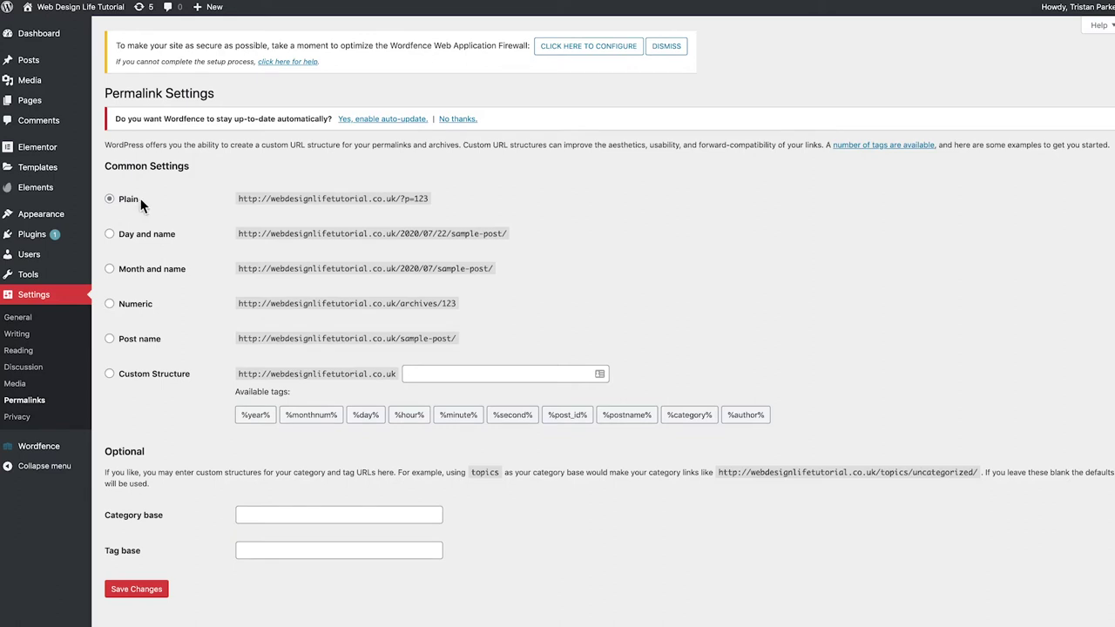
left_click_drag(262, 203, 439, 204)
left_click(442, 203)
left_click(109, 340)
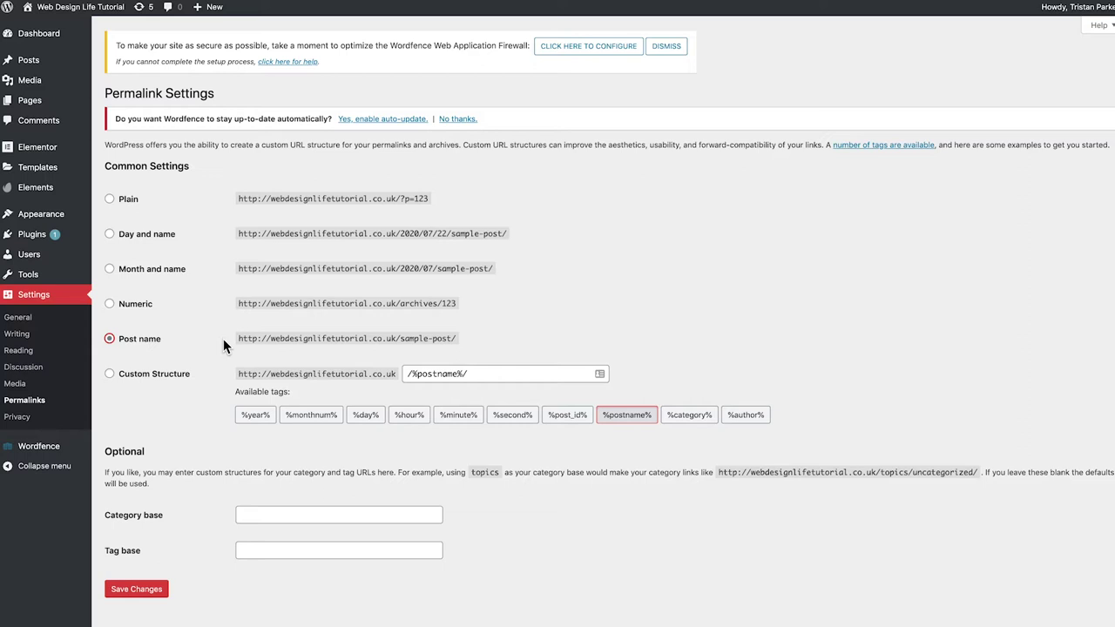
scroll(215, 342, "down", 1)
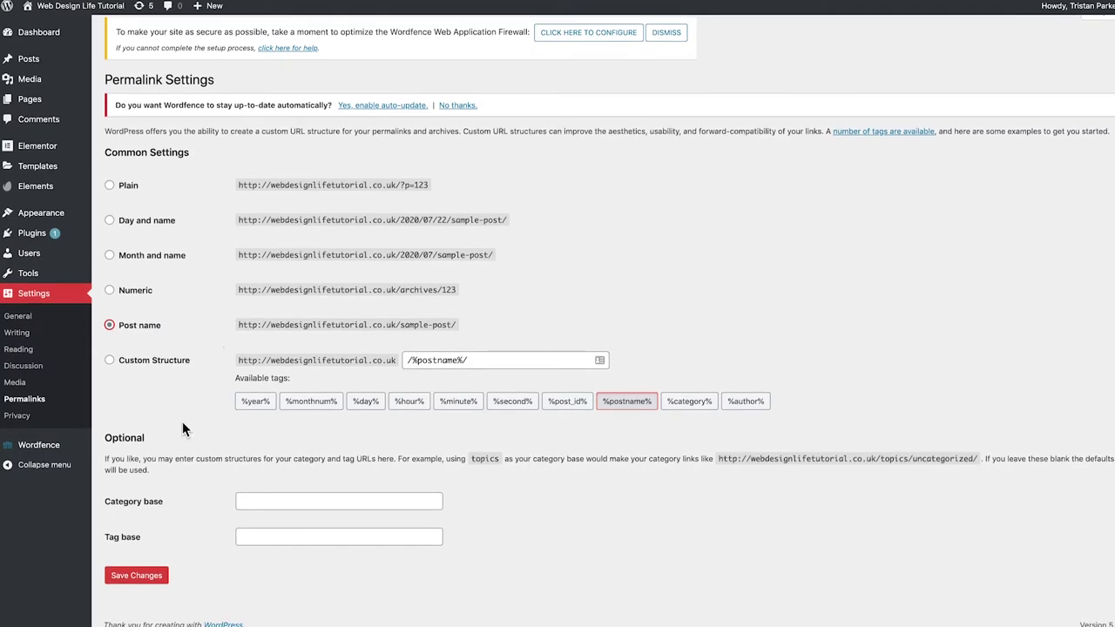
left_click(135, 579)
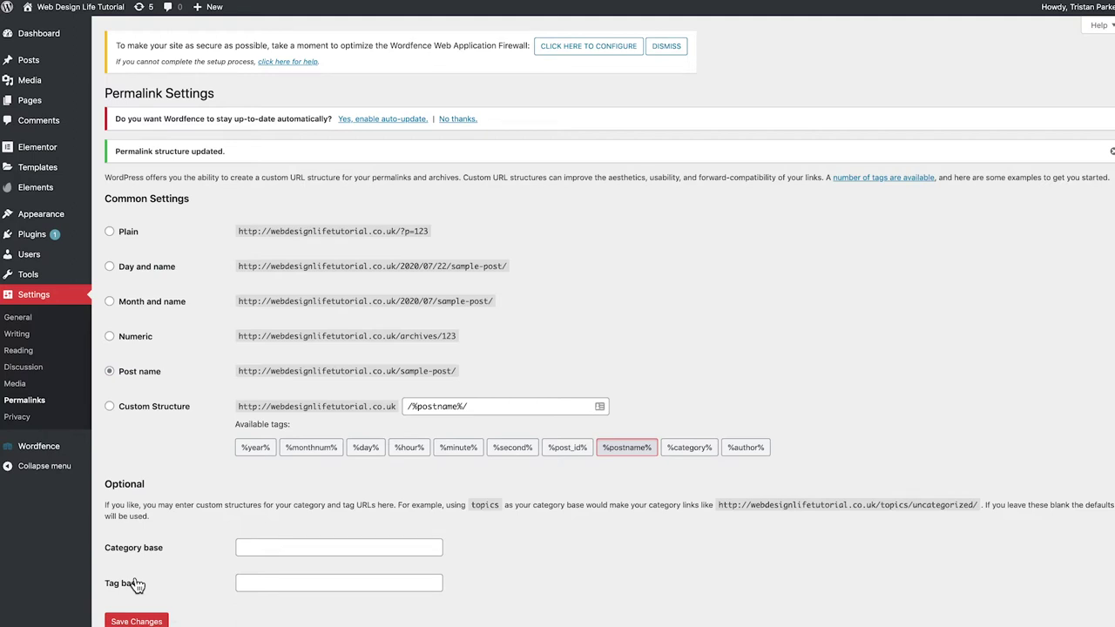
mouse_move(43, 101)
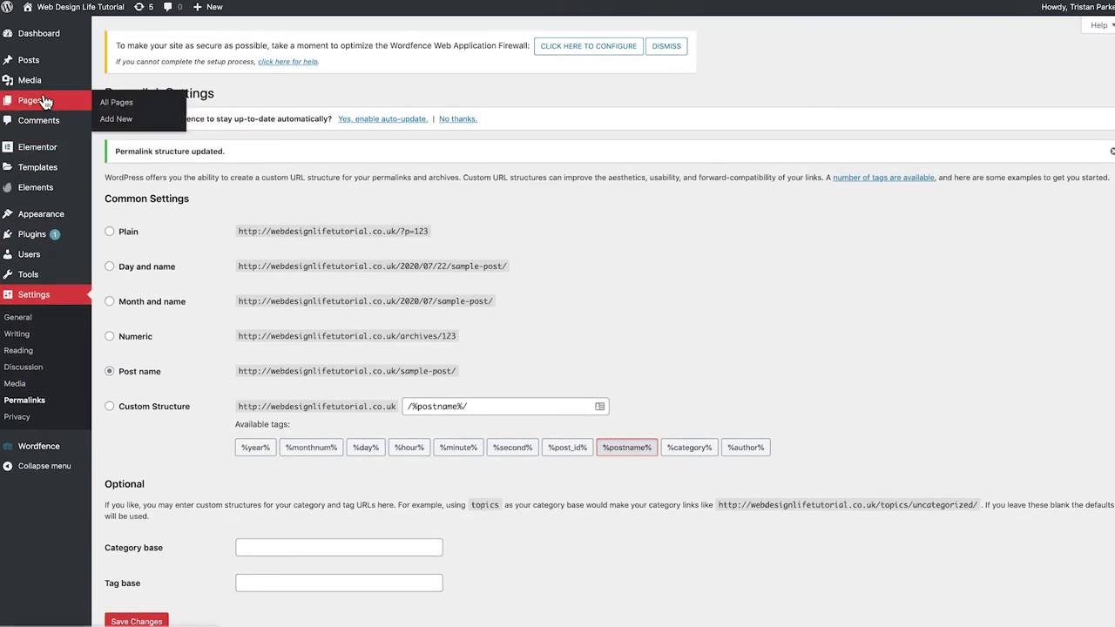
Move Sample Page from the All Pages list to the Trash
left_click(44, 101)
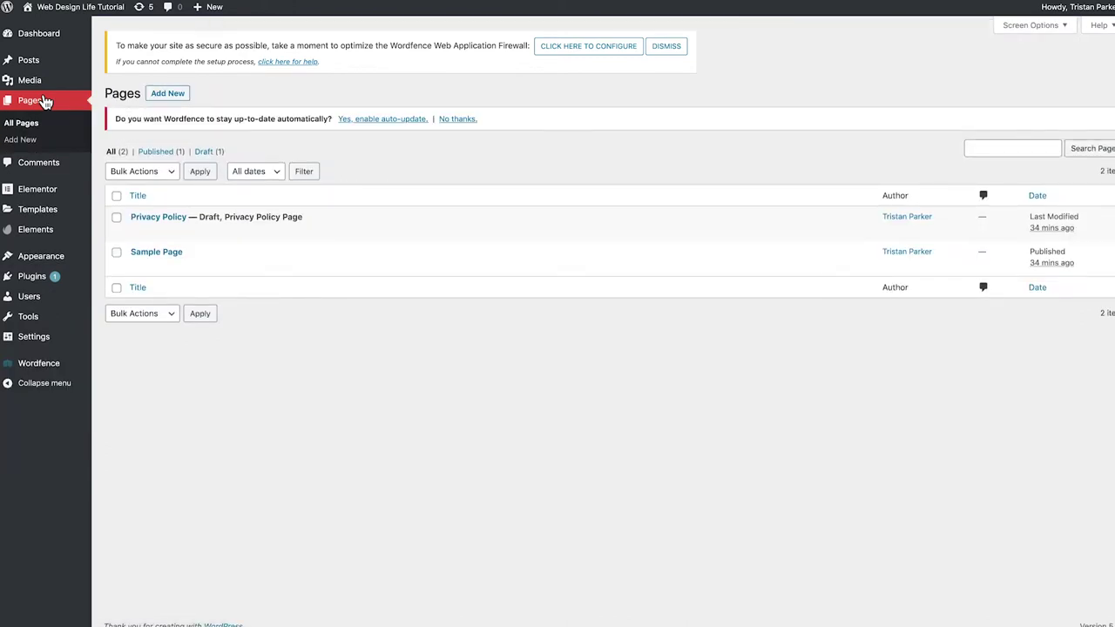
mouse_move(147, 224)
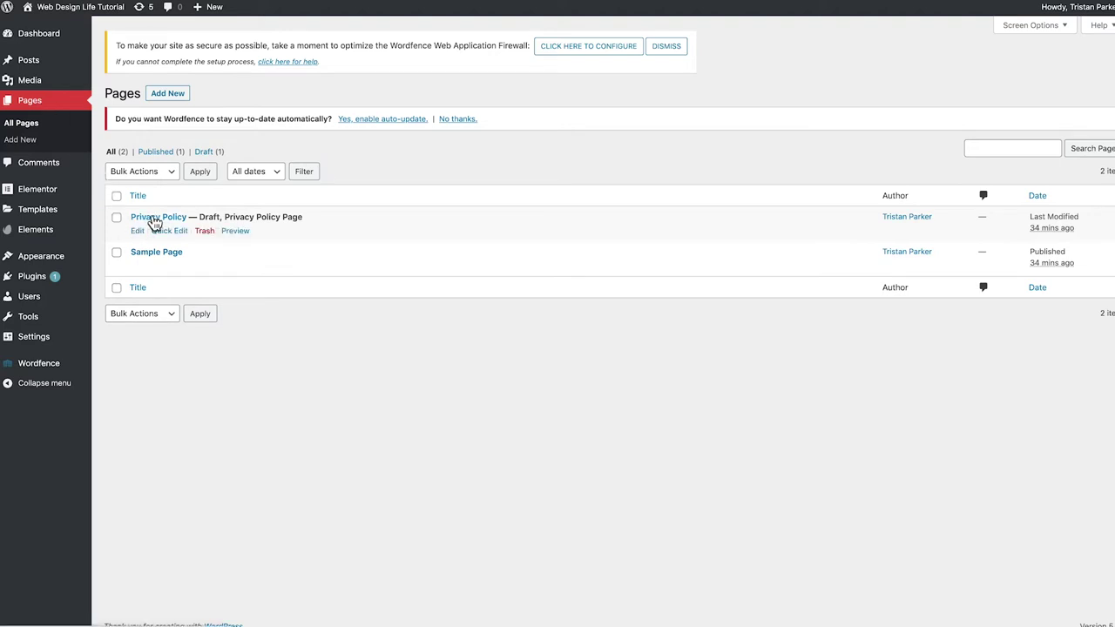
mouse_move(146, 255)
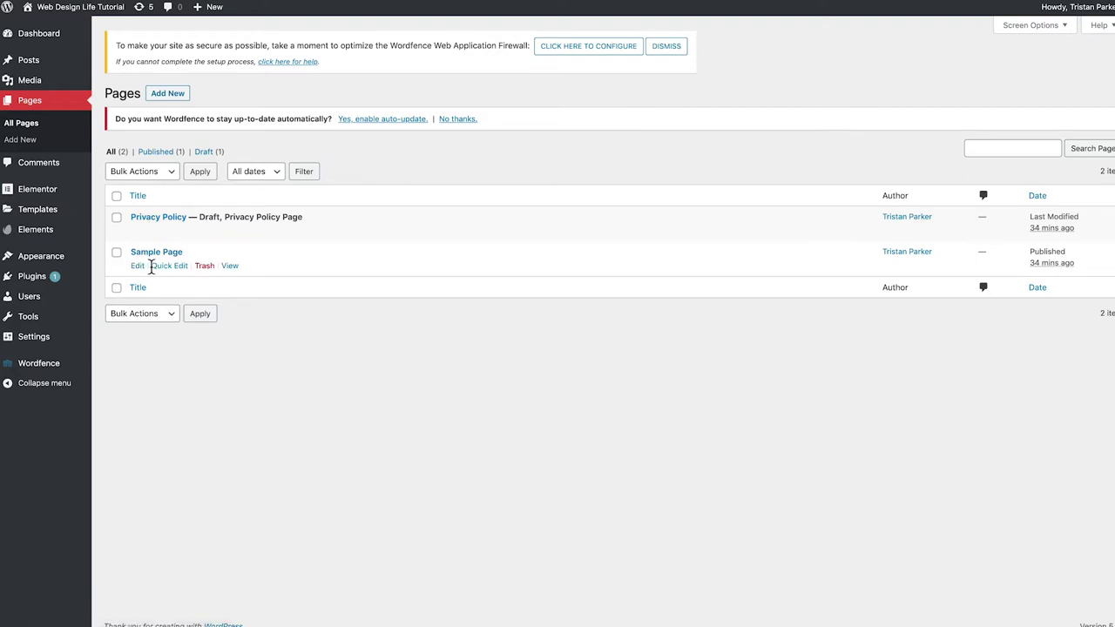
left_click(117, 254)
left_click(135, 315)
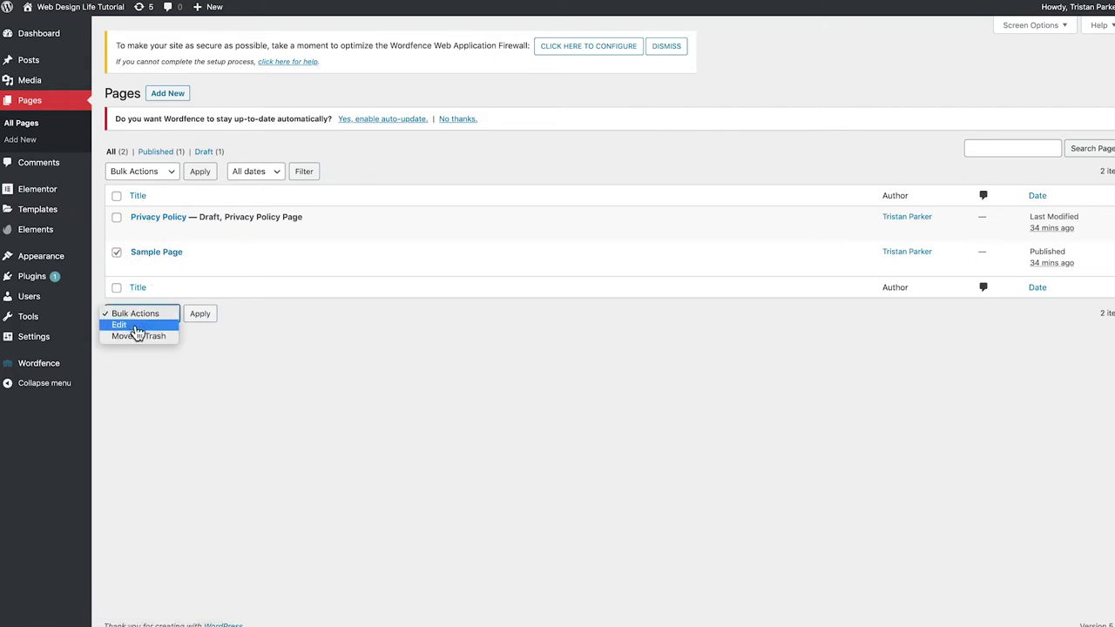
left_click(152, 354)
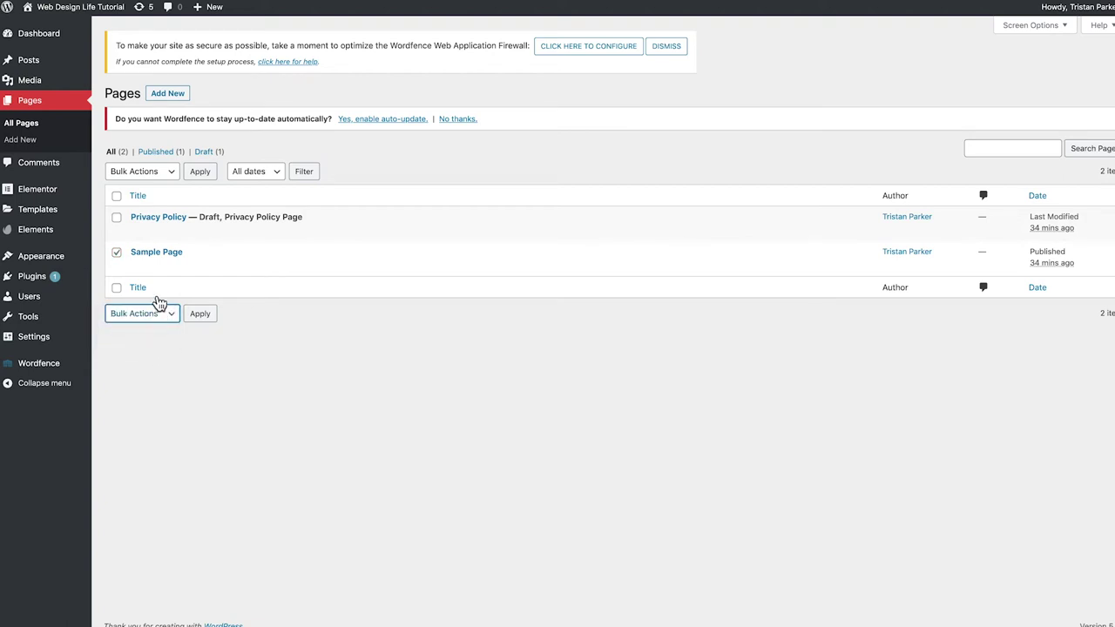
left_click(204, 268)
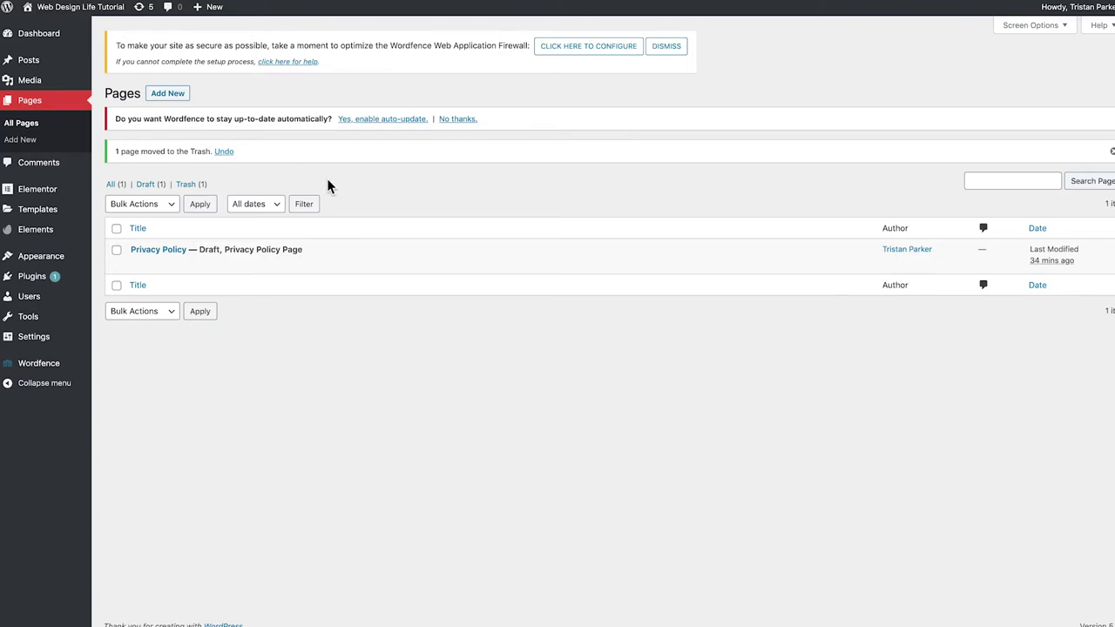
Dismiss the trash notice, decline Wordfence automatic updates, and dismiss the firewall notice
left_click(1110, 151)
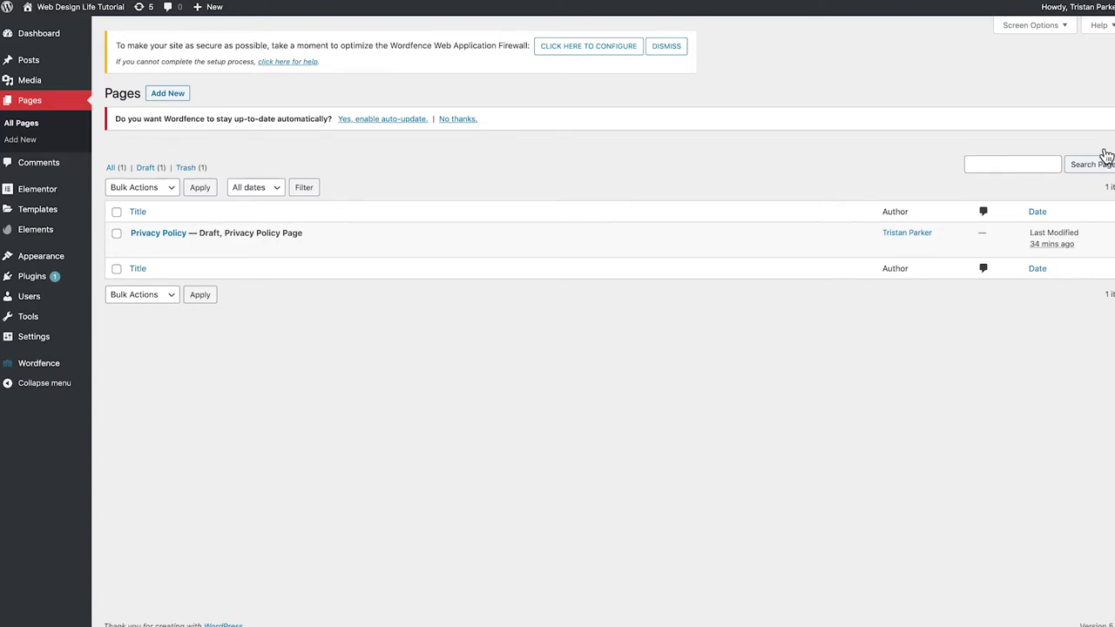
left_click(457, 120)
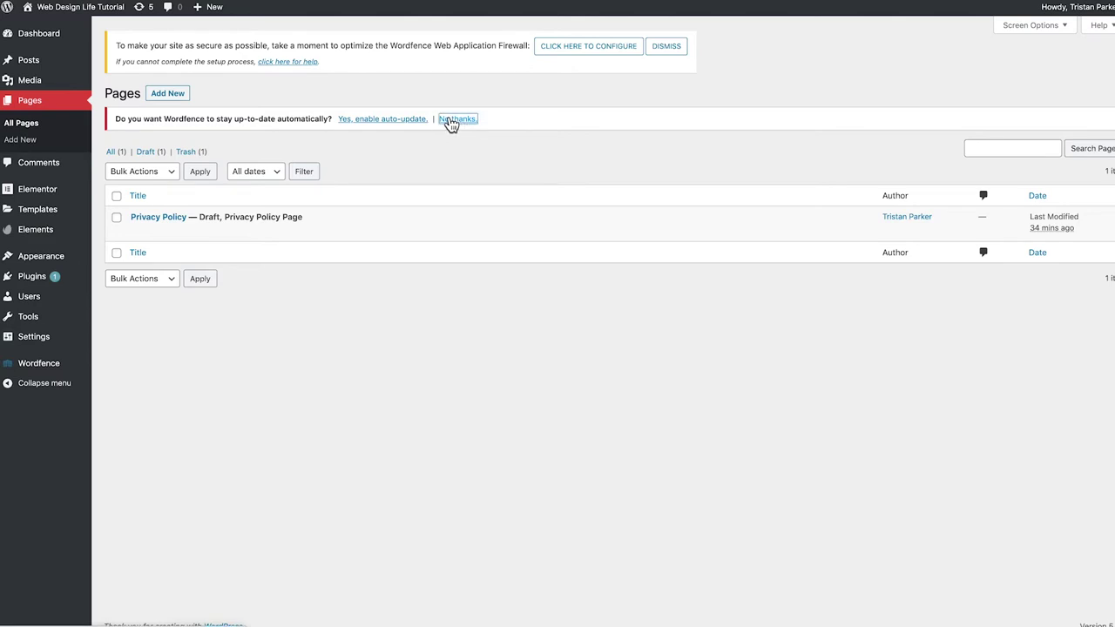
left_click(666, 46)
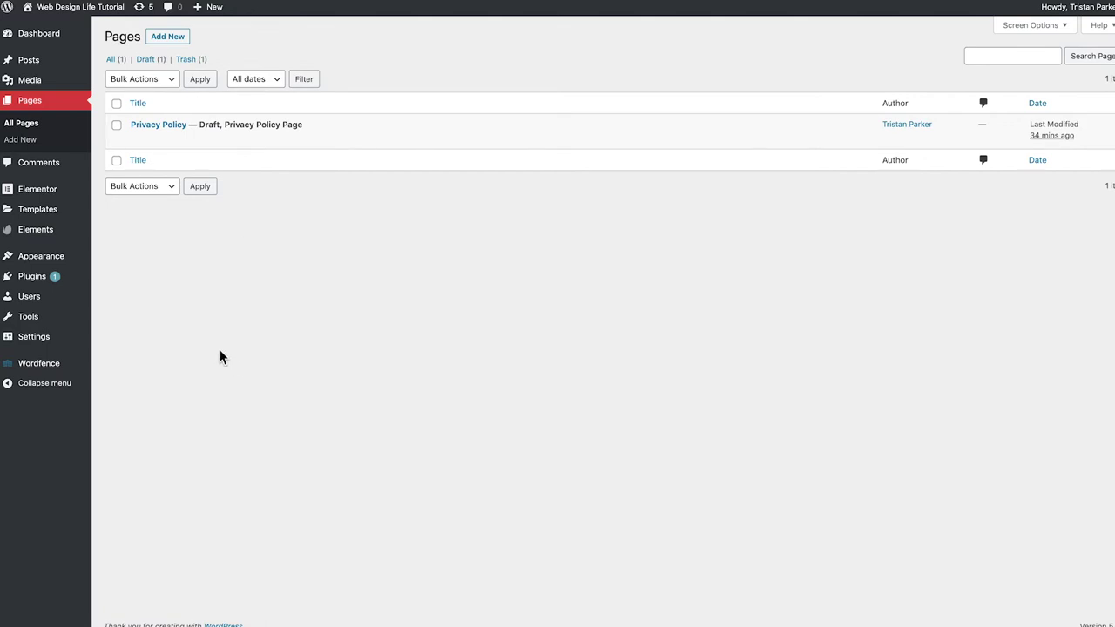
Add a new page titled 'Home', publish it, and go back to the pages list
left_click(171, 45)
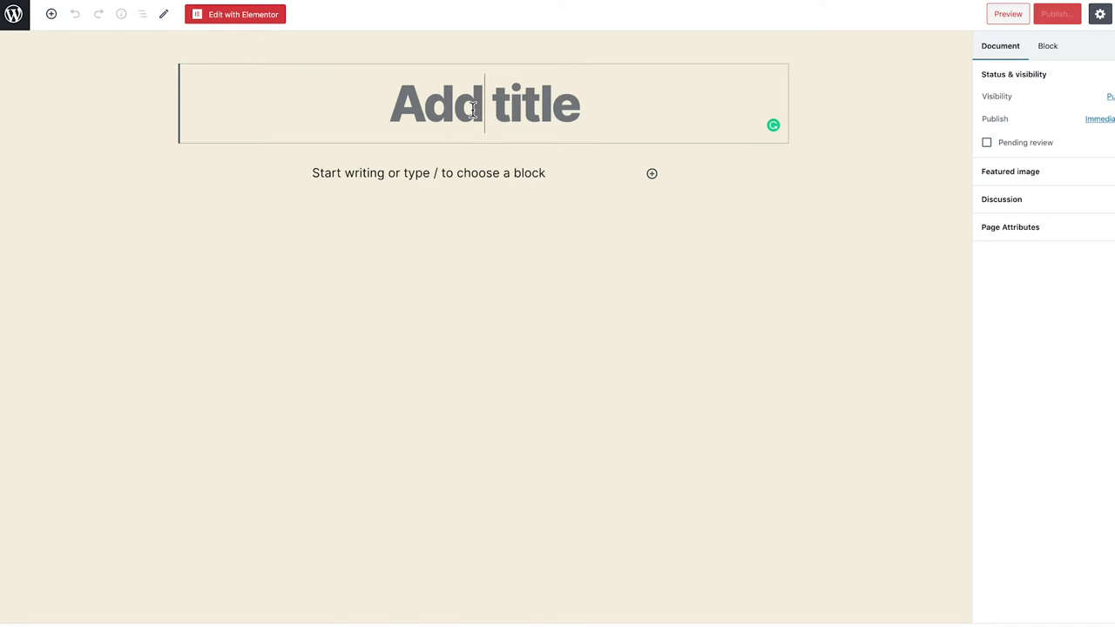
type("H")
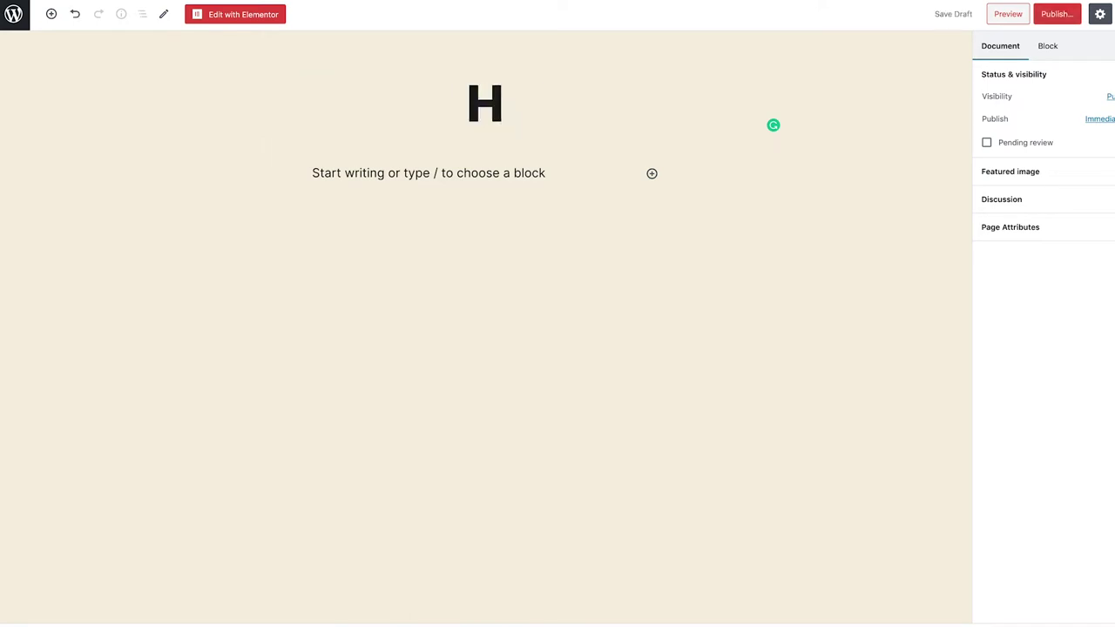
type("ome")
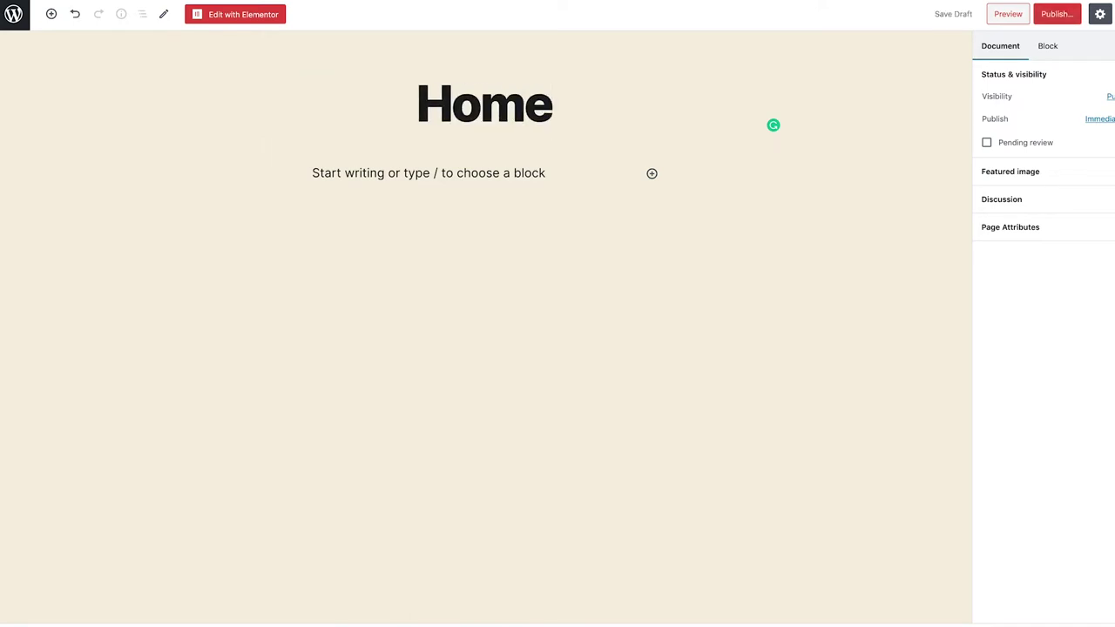
left_click(1054, 24)
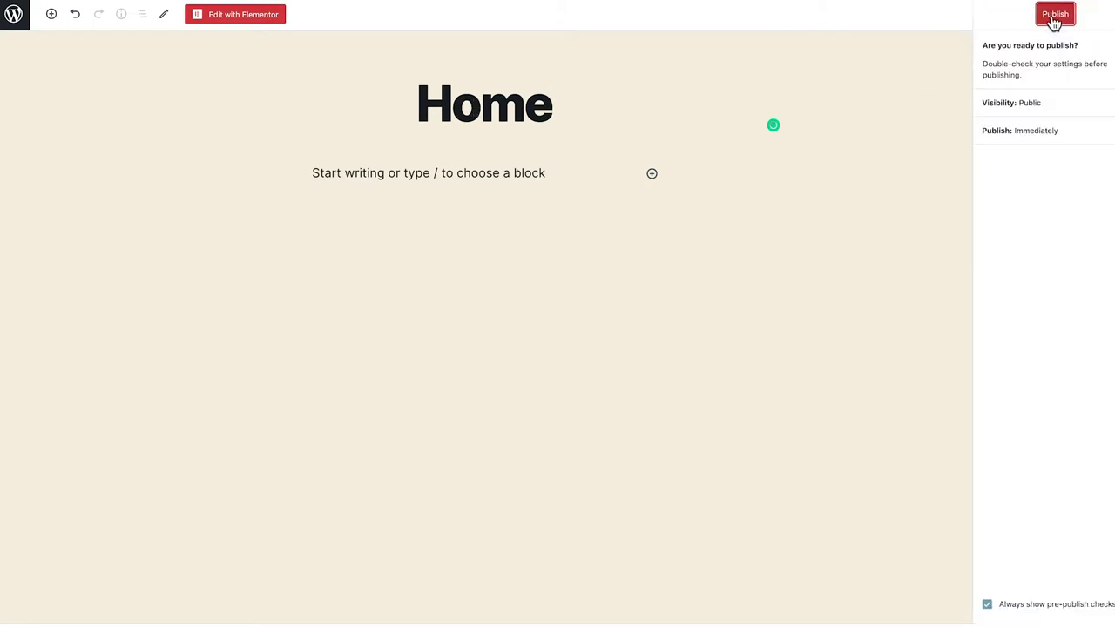
left_click(1054, 16)
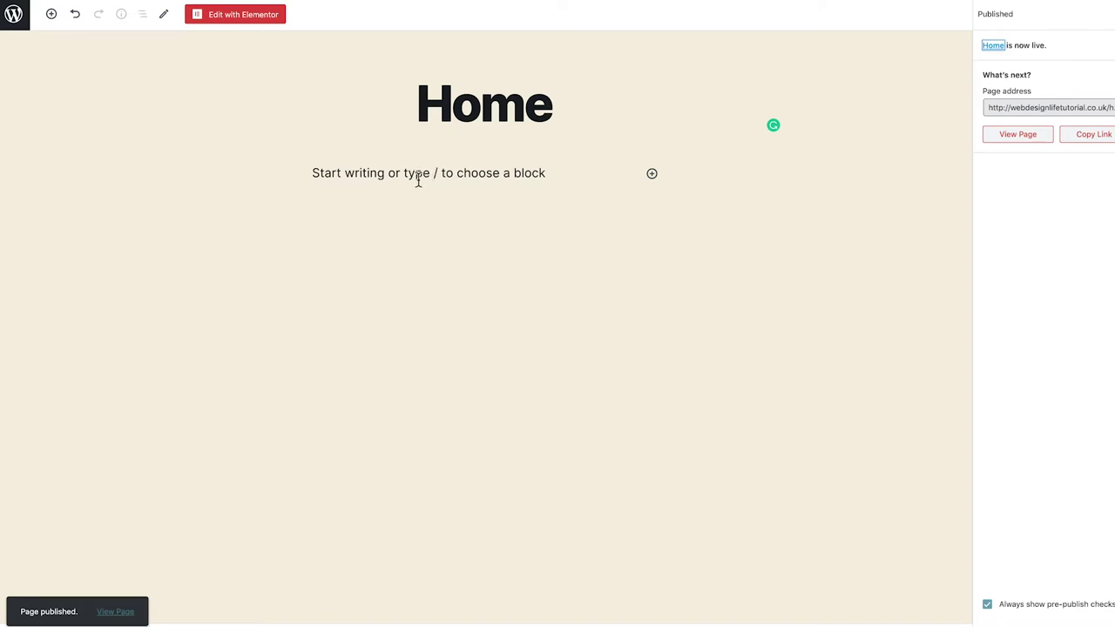
left_click(418, 180)
left_click(14, 22)
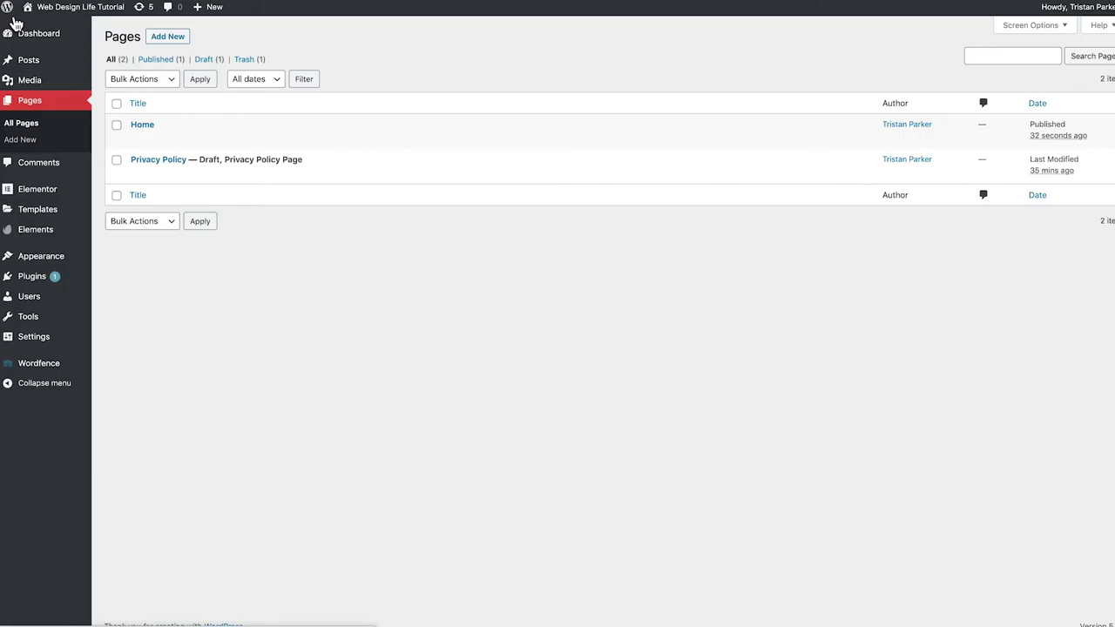
Create and publish a new page titled 'Services', then return to Pages
left_click(167, 38)
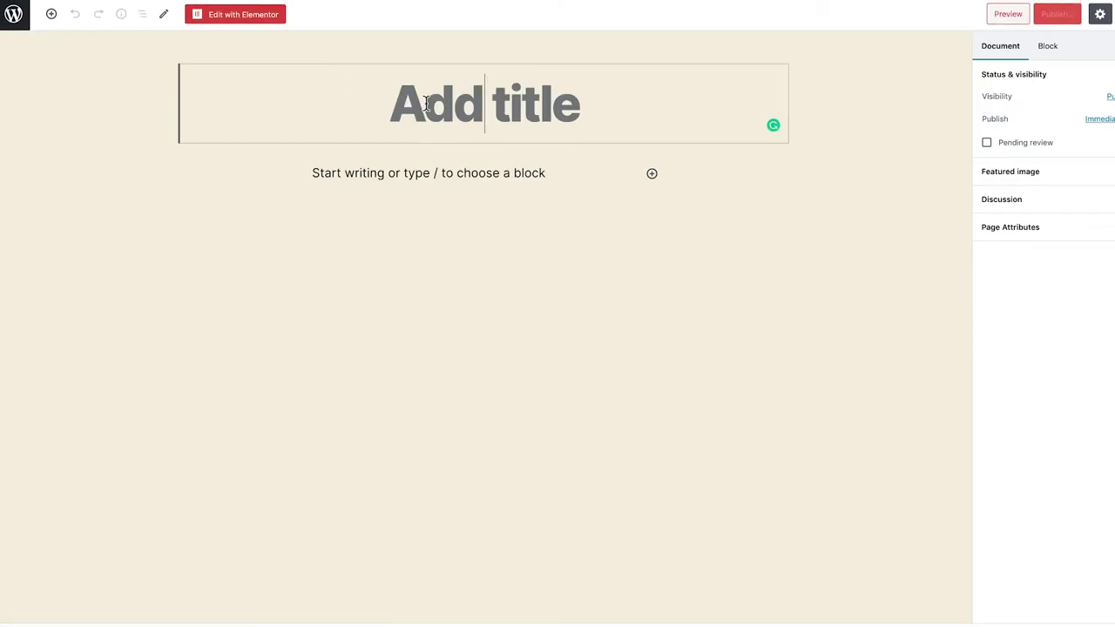
type("Services")
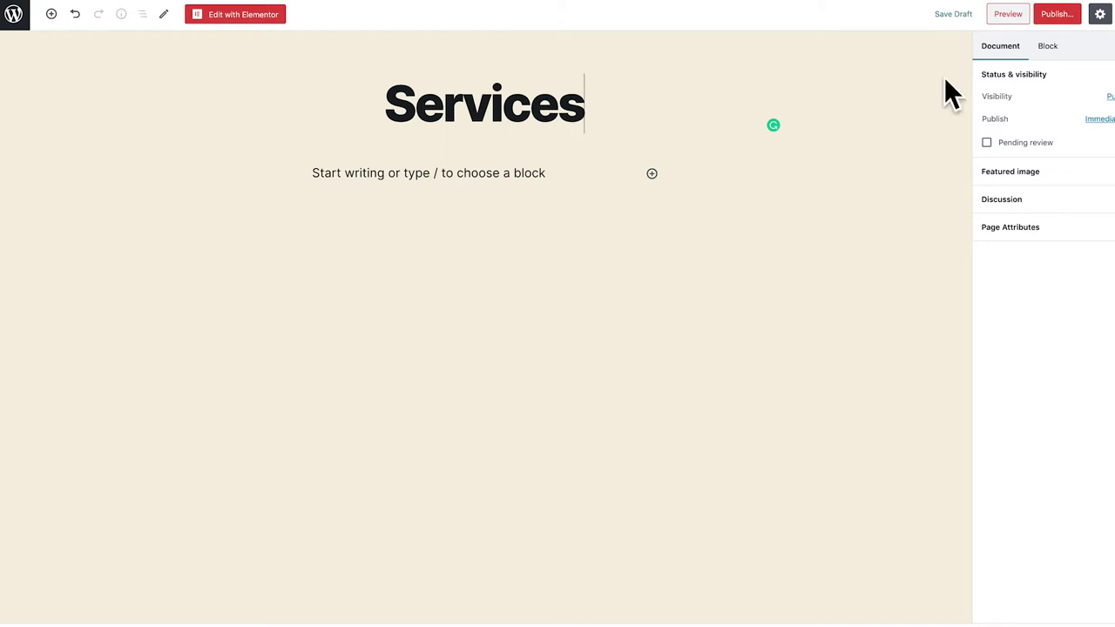
left_click(1047, 21)
left_click(1047, 19)
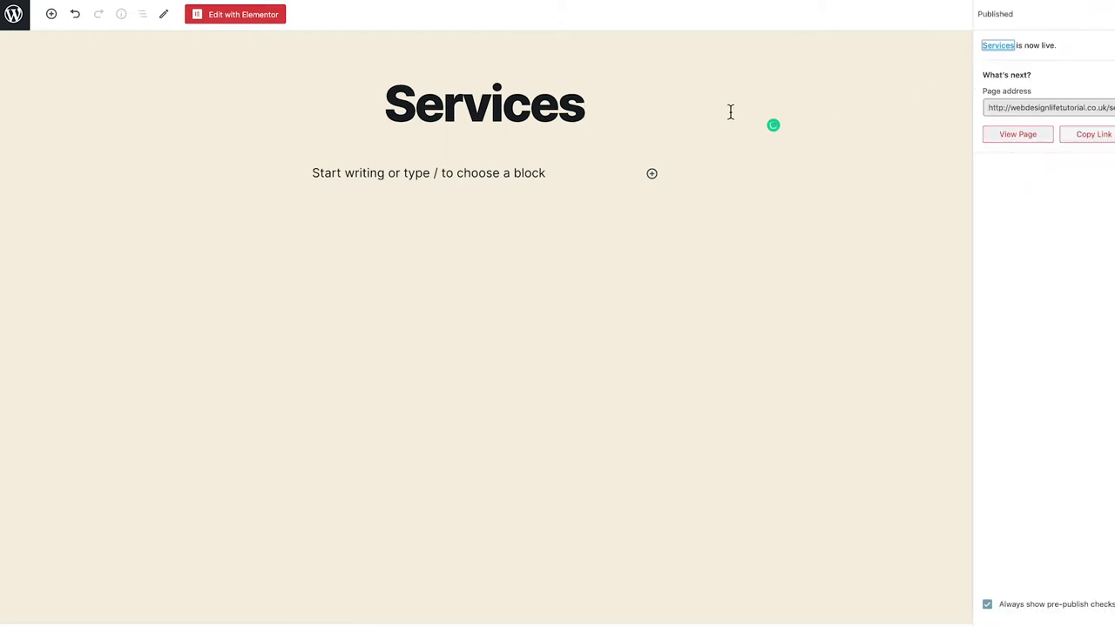
left_click(14, 15)
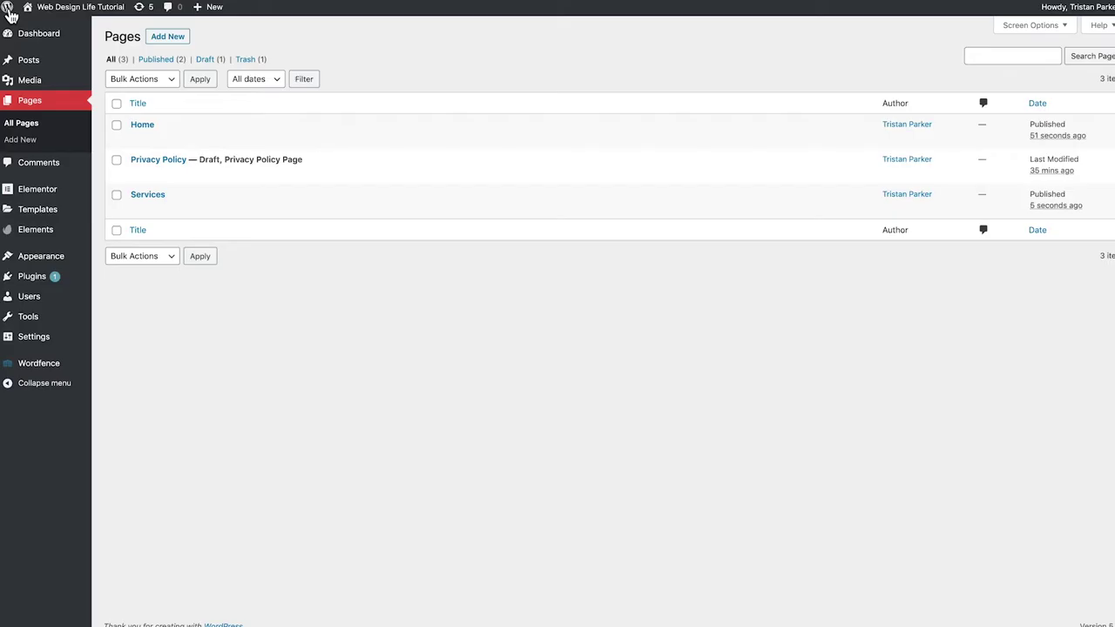
Create and publish a new page titled 'About Us', then return to the admin area
left_click(164, 36)
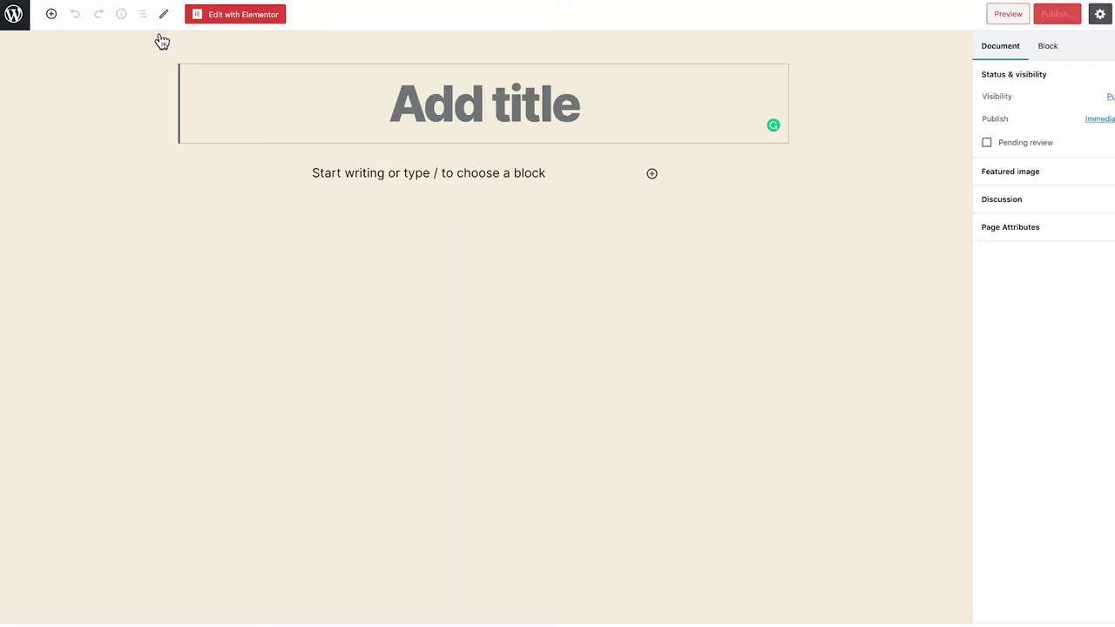
type("A")
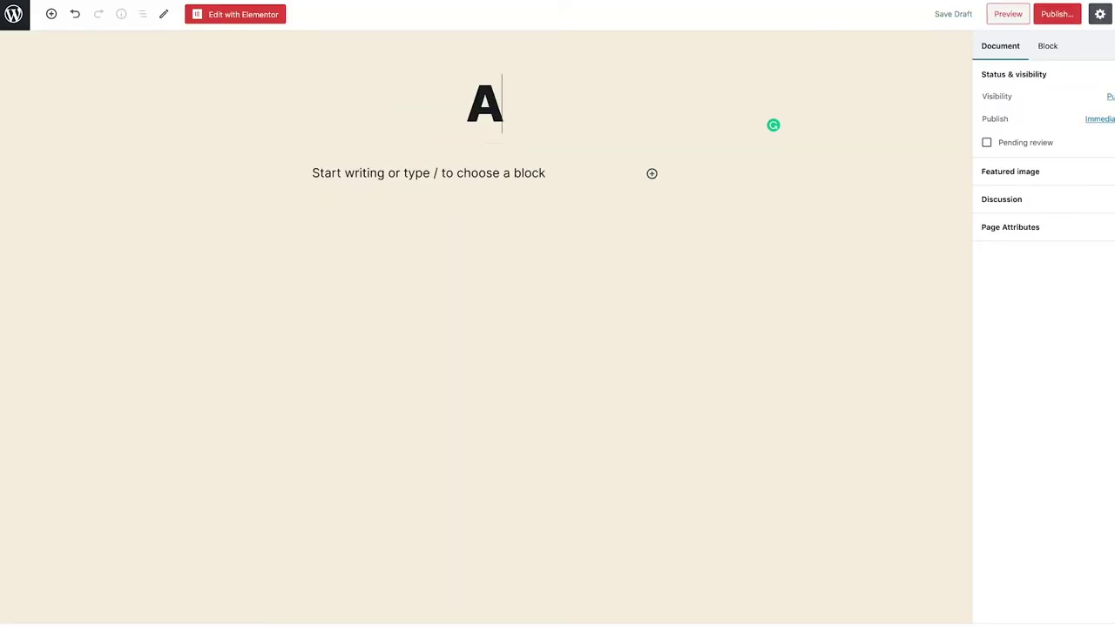
type("bout Us")
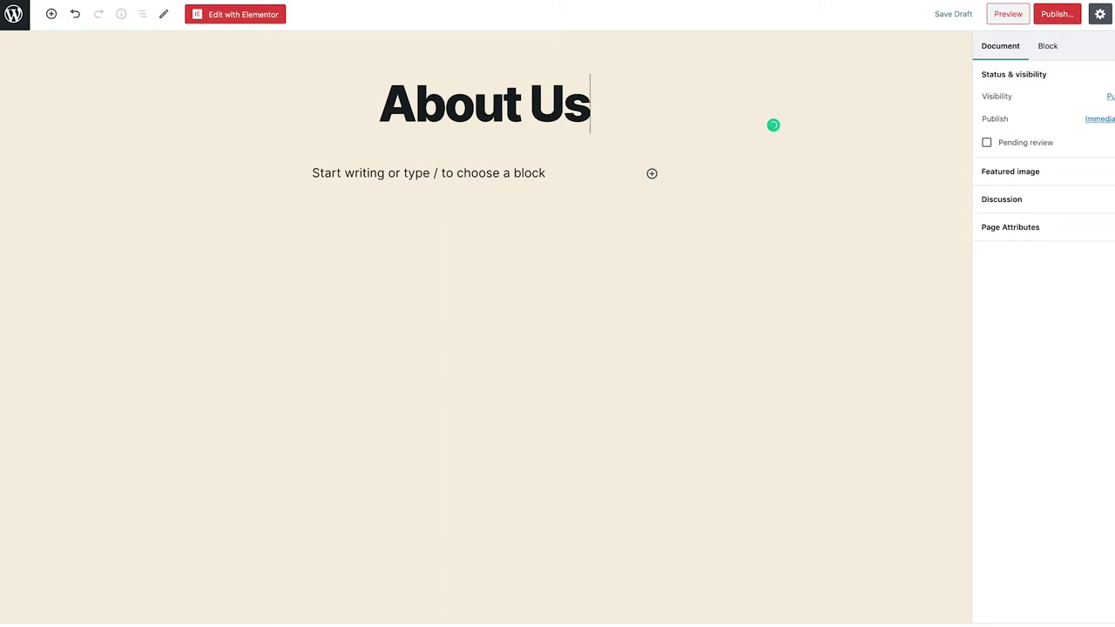
left_click(1054, 14)
left_click(1054, 14)
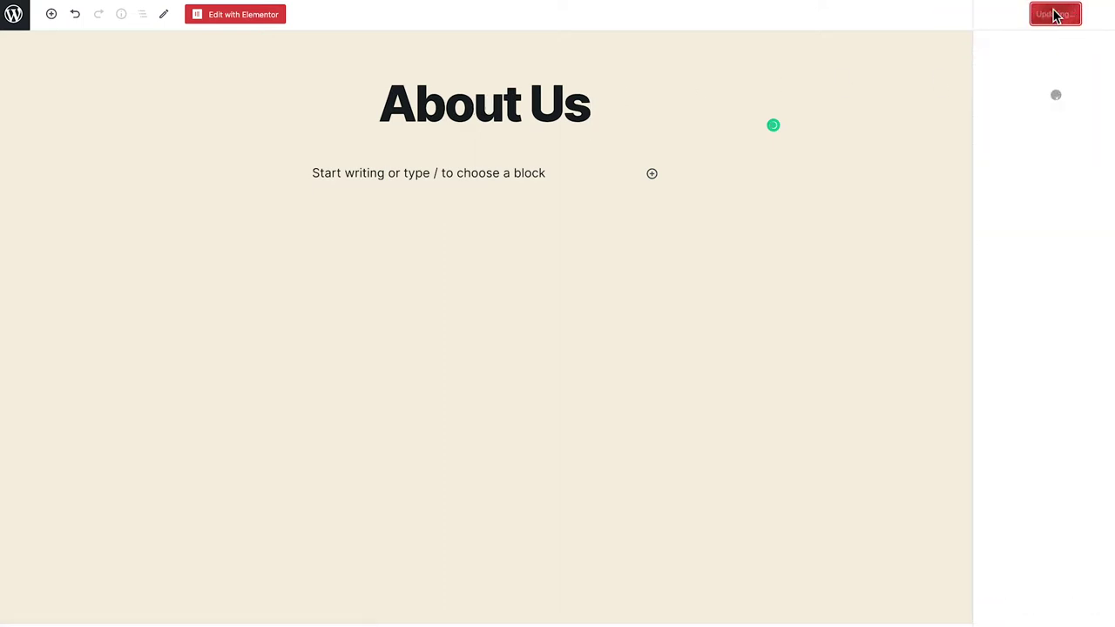
left_click(16, 21)
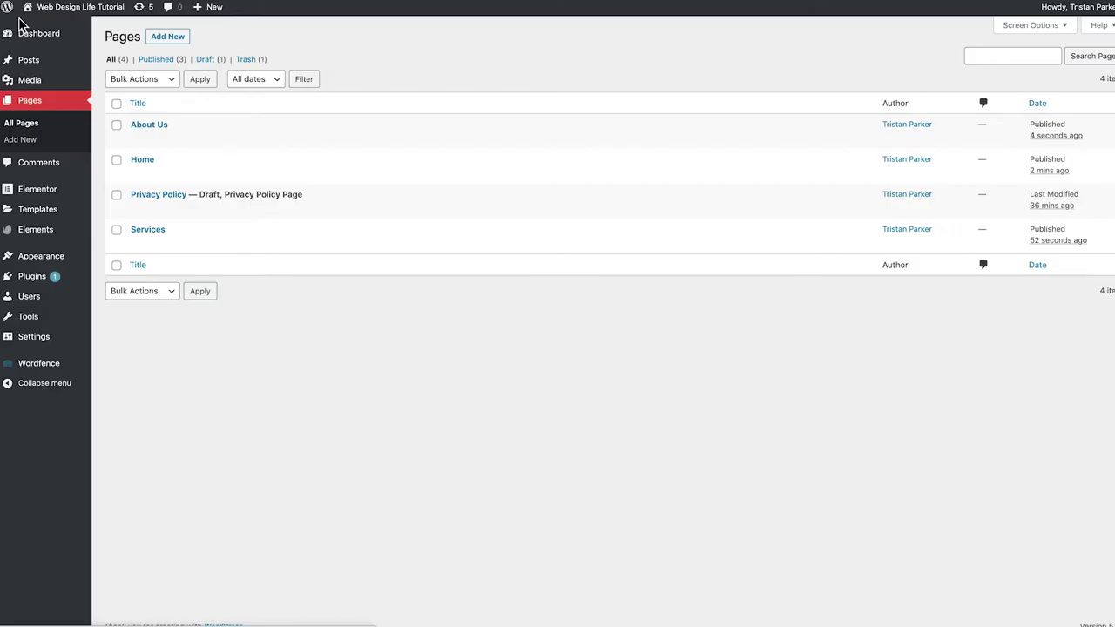
Create and publish a 'Contact' page, save its latest changes, and exit to Pages
left_click(171, 38)
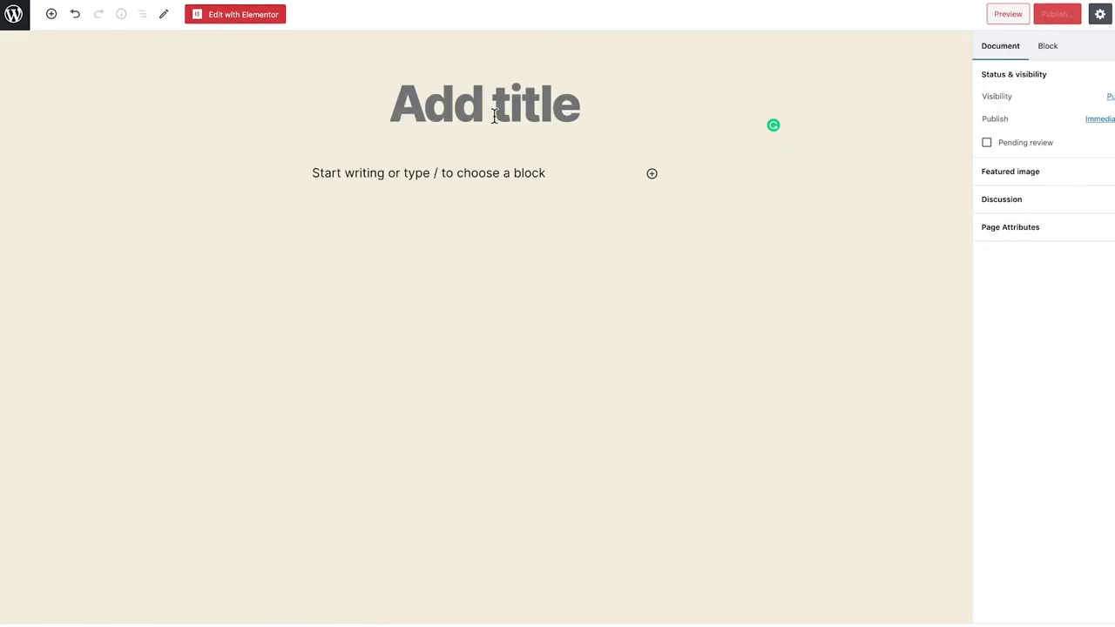
type("Contac")
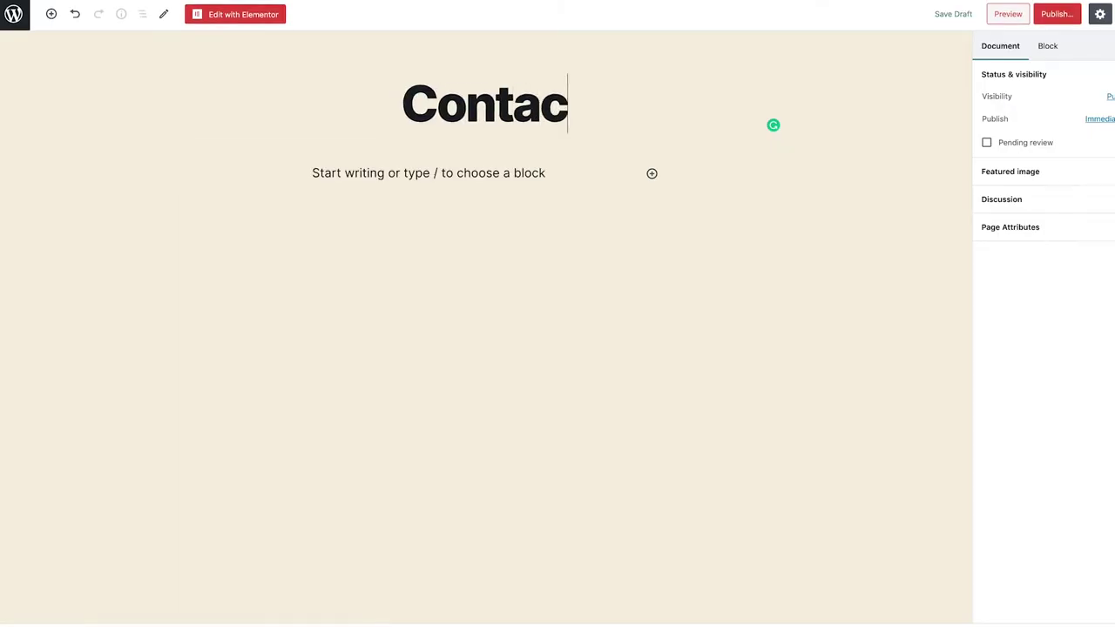
type("t")
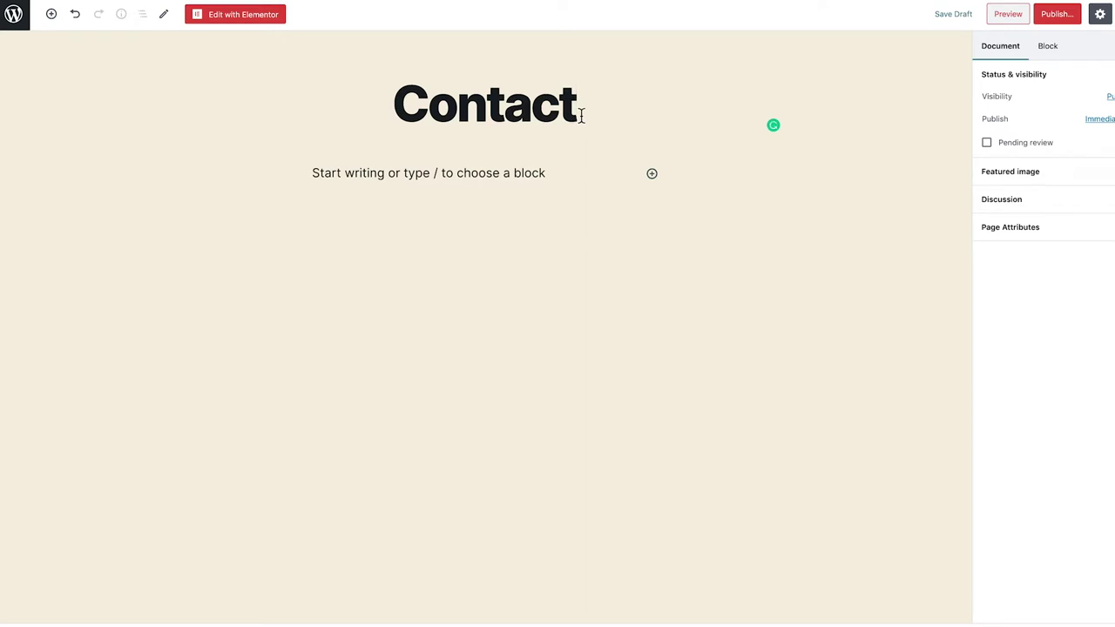
left_click(1057, 18)
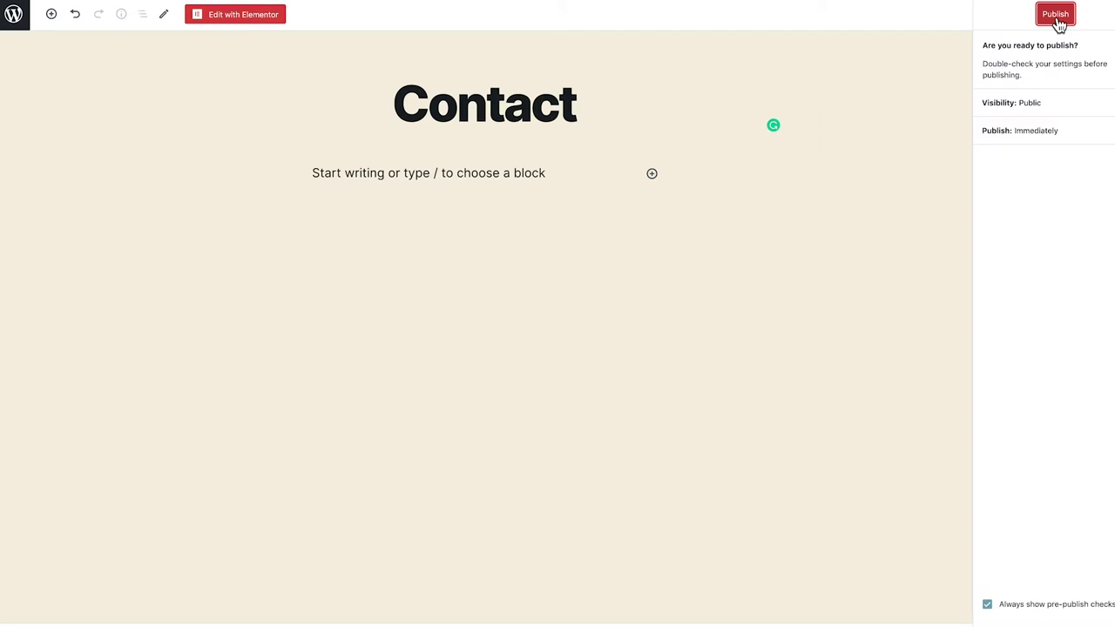
left_click(1057, 17)
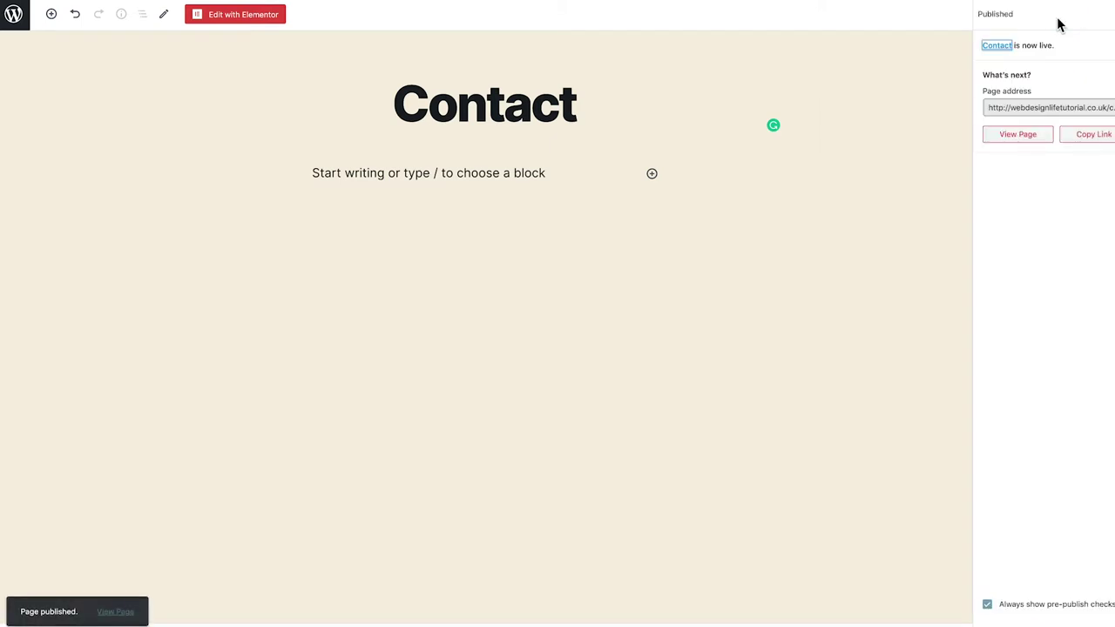
left_click(732, 221)
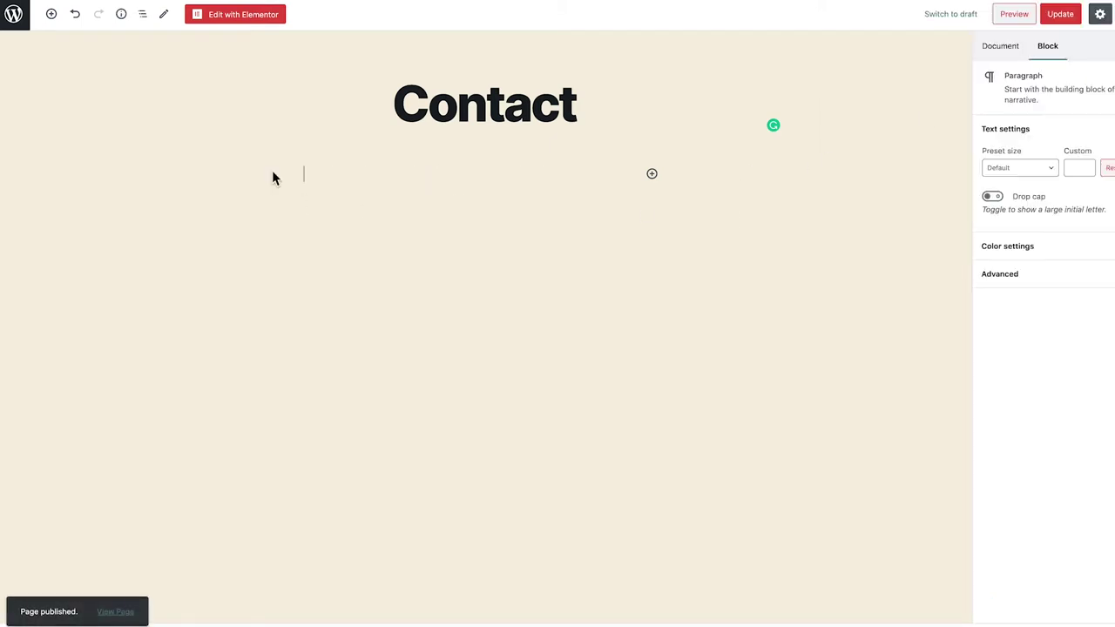
left_click(15, 18)
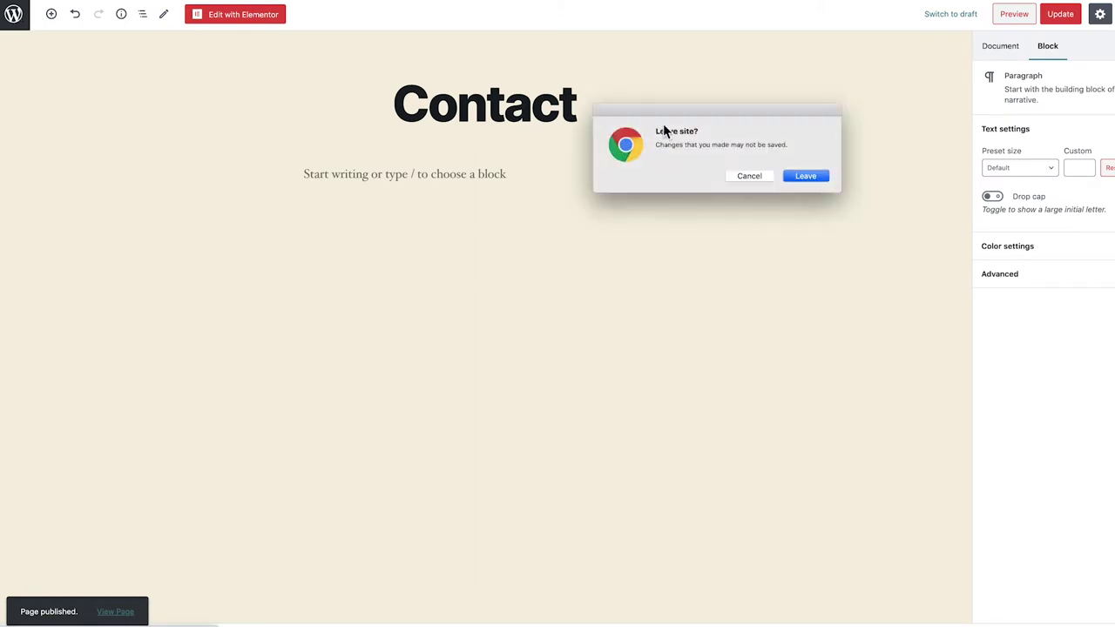
left_click(747, 175)
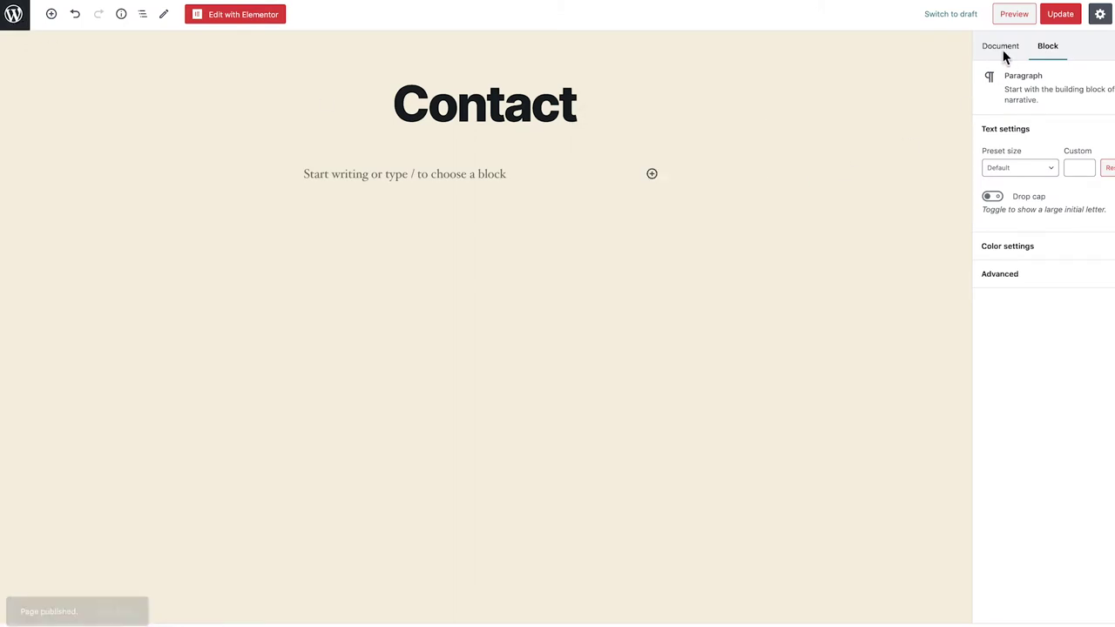
left_click(1053, 17)
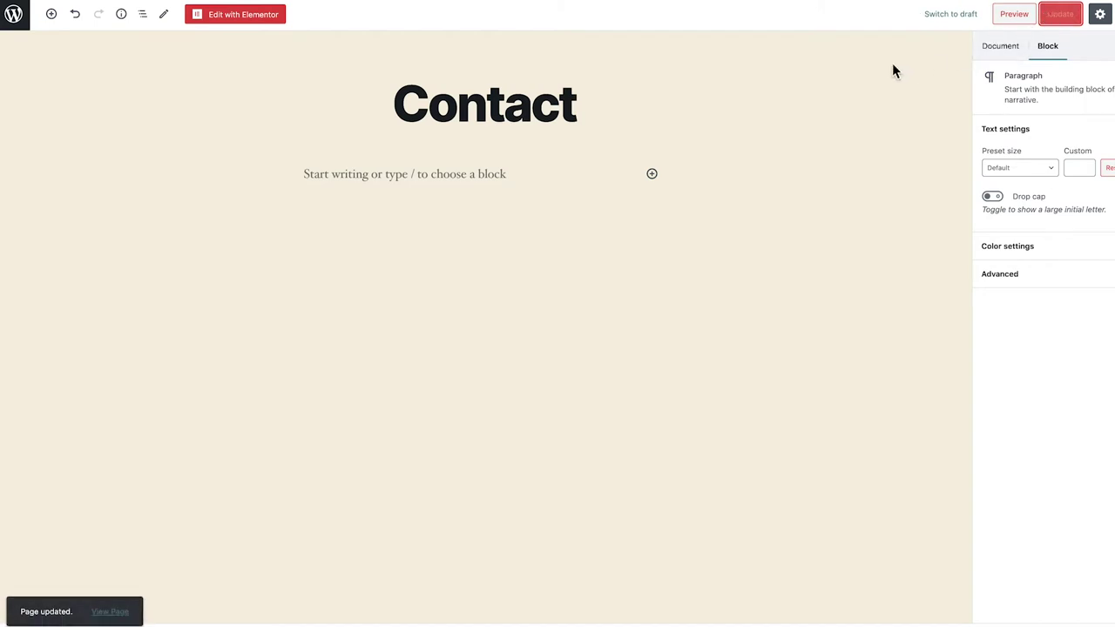
left_click(17, 17)
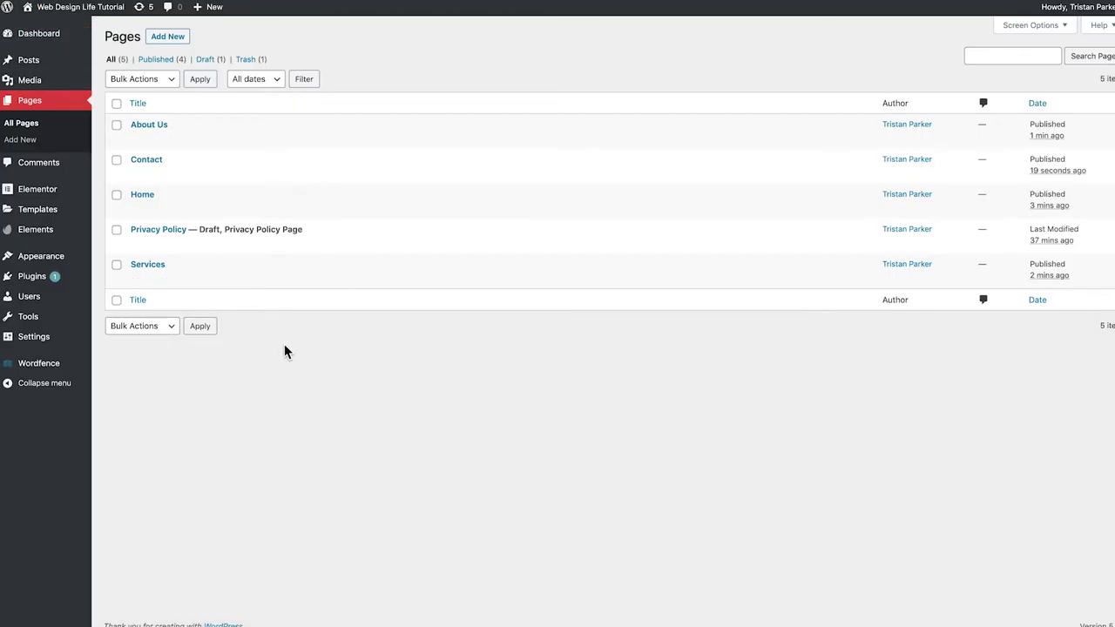
mouse_move(64, 9)
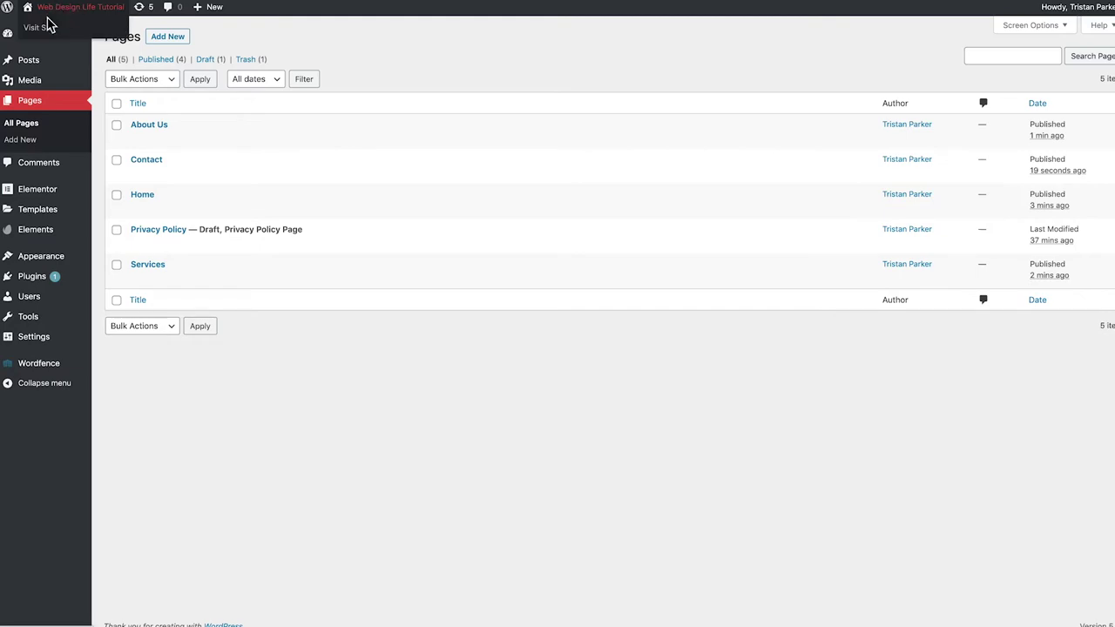
Visit the live front page, scroll through it, then return to the admin Dashboard
left_click(45, 31)
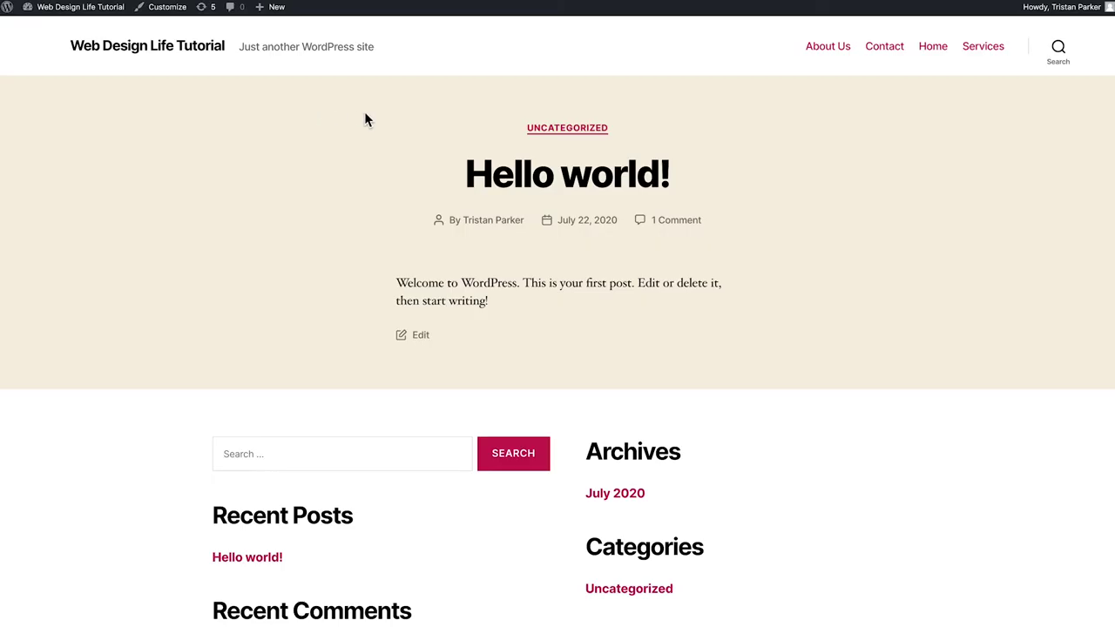
scroll(357, 173, "down", 3)
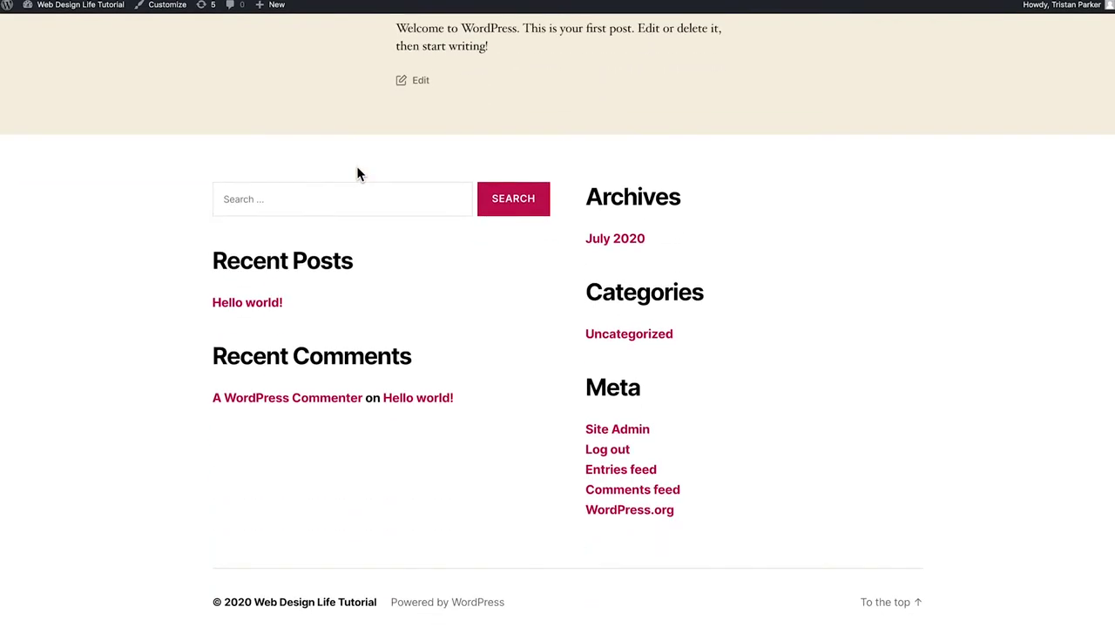
scroll(356, 173, "up", 3)
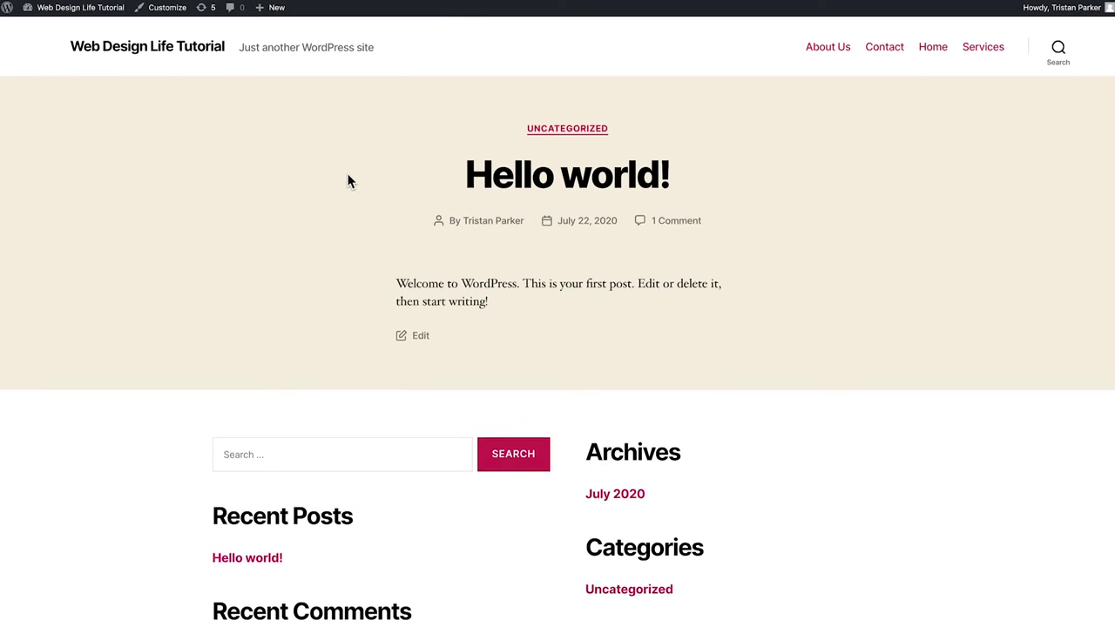
scroll(344, 174, "down", 1)
scroll(342, 171, "up", 1)
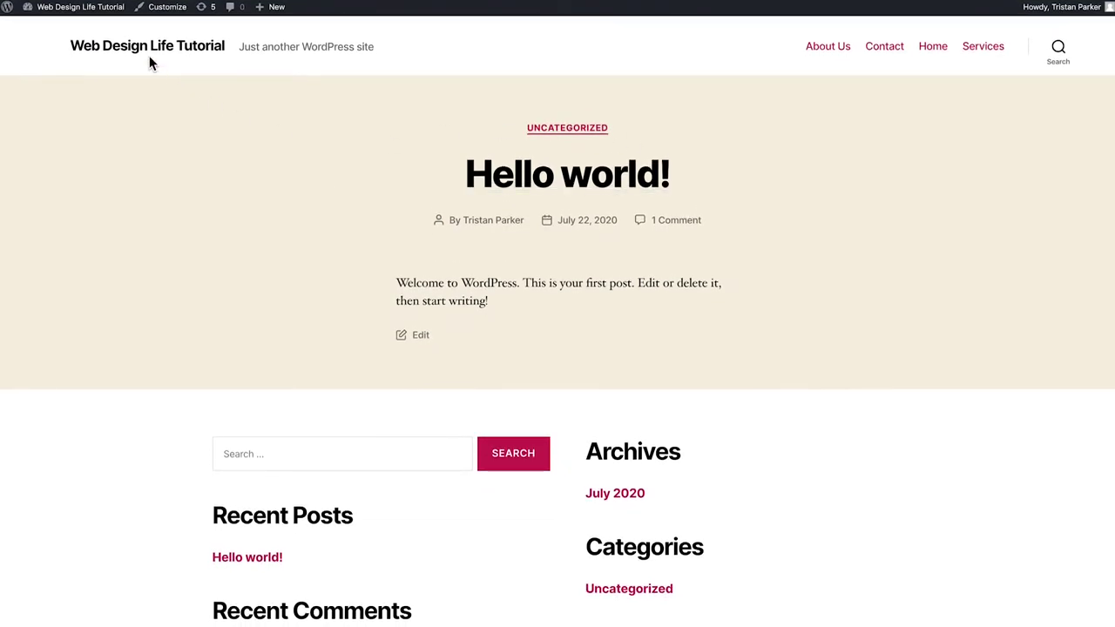
mouse_move(82, 10)
left_click(48, 30)
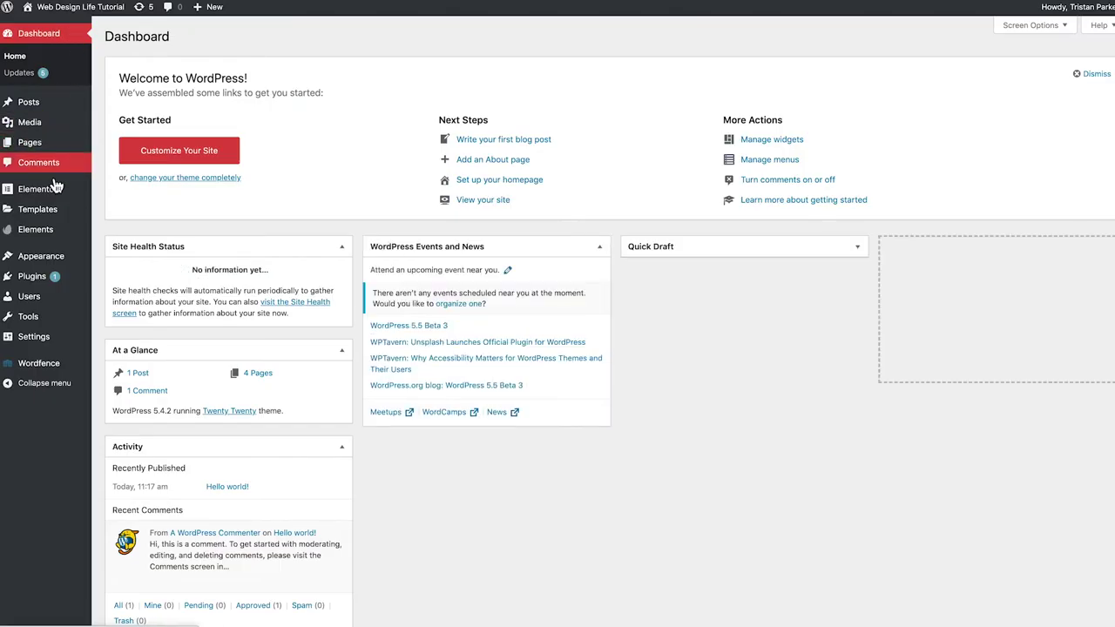
Go to Appearance > Themes and browse the Add New theme directory
mouse_move(53, 255)
left_click(114, 260)
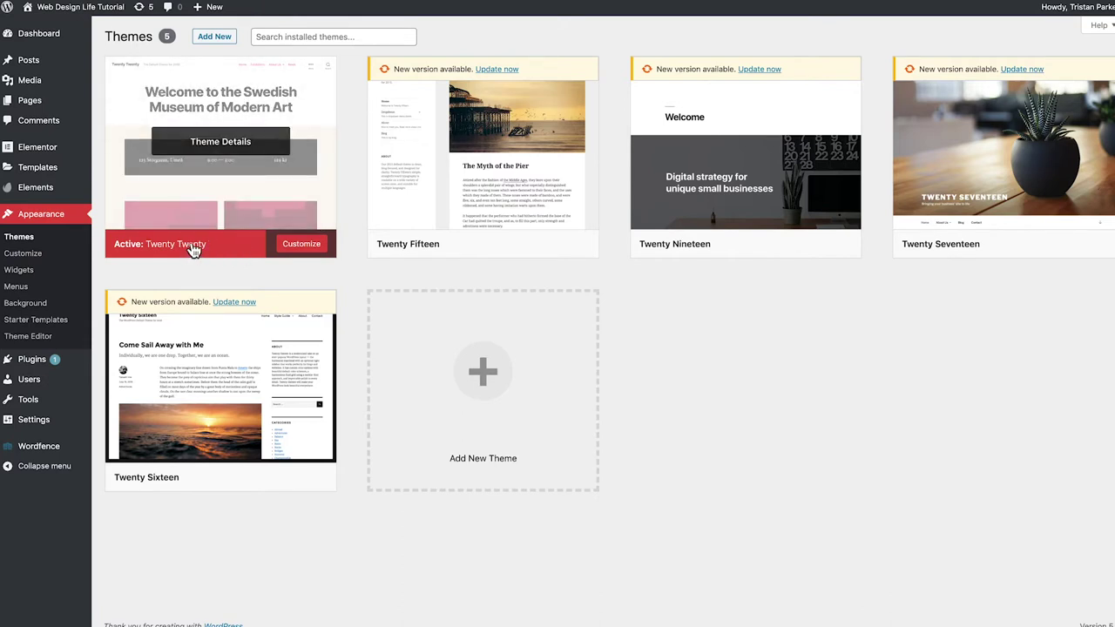
left_click(214, 42)
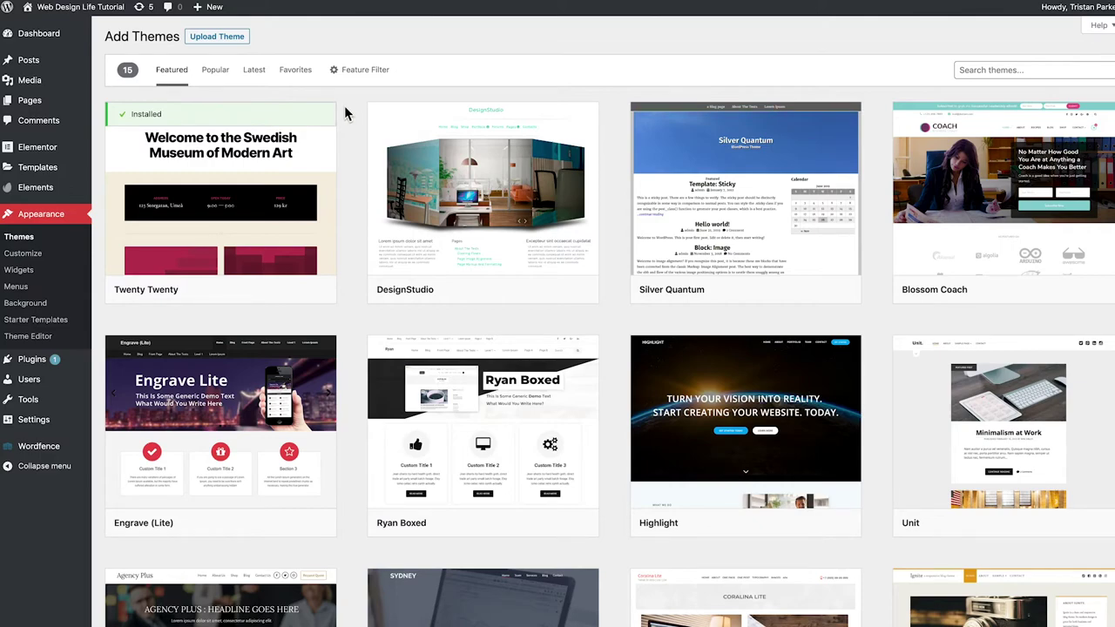
scroll(347, 113, "down", 3)
scroll(346, 113, "down", 3)
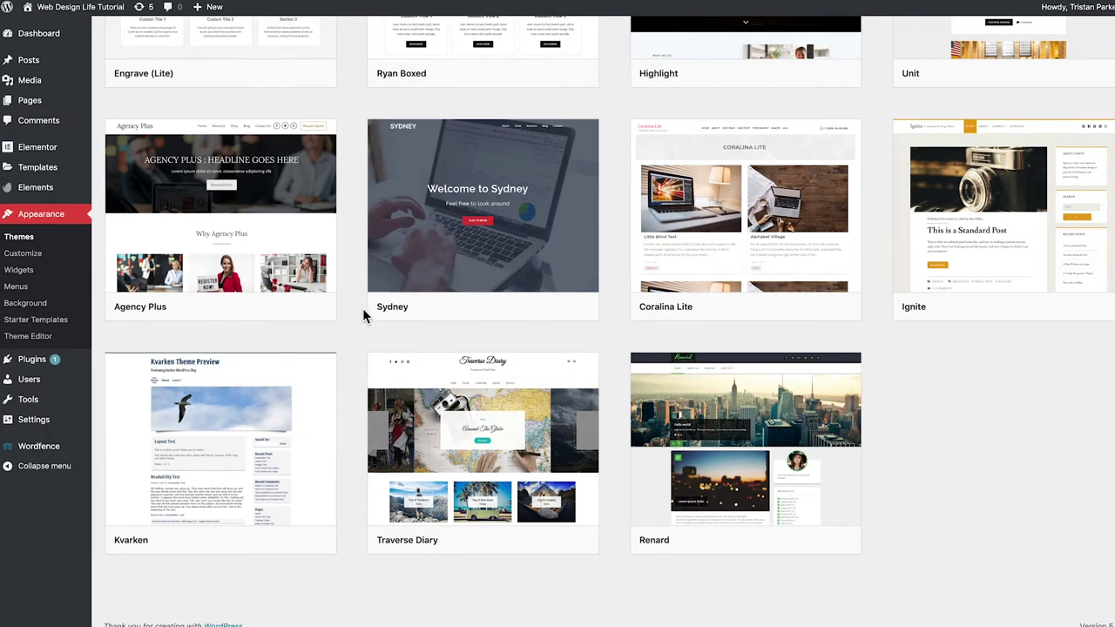
scroll(354, 356, "up", 2)
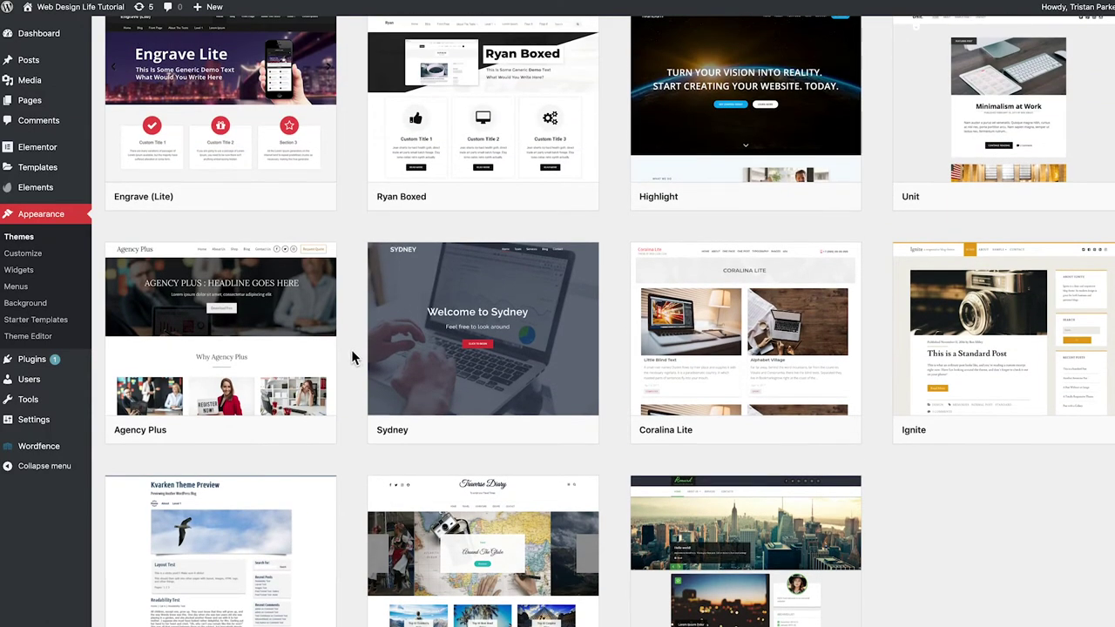
scroll(353, 357, "up", 4)
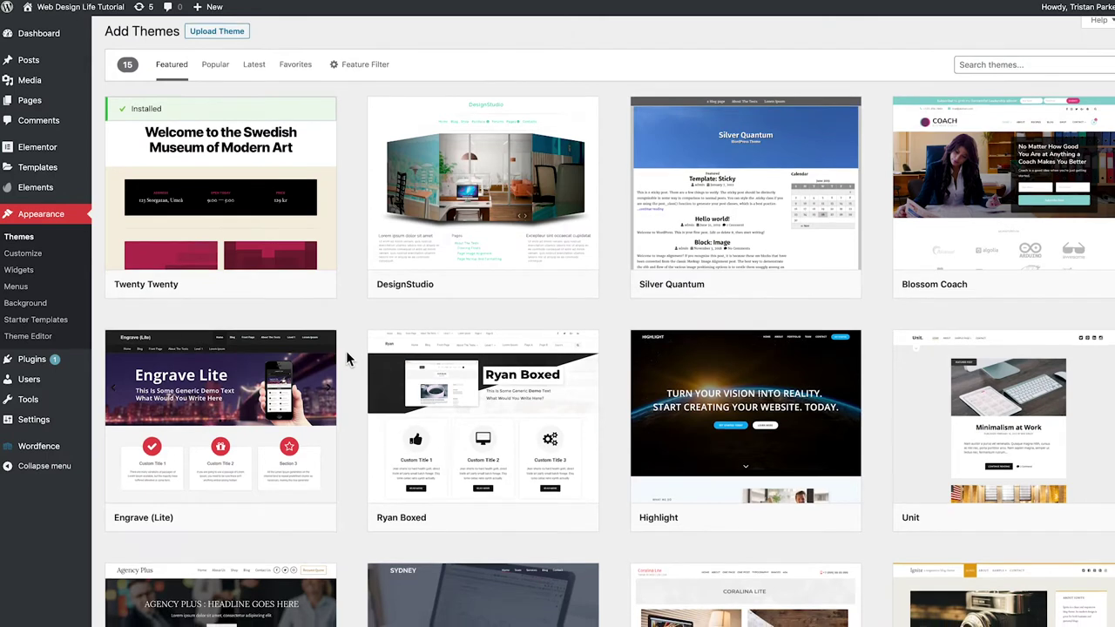
Search the directory for 'astra', then install and activate the Astra theme
left_click(987, 72)
type("astra")
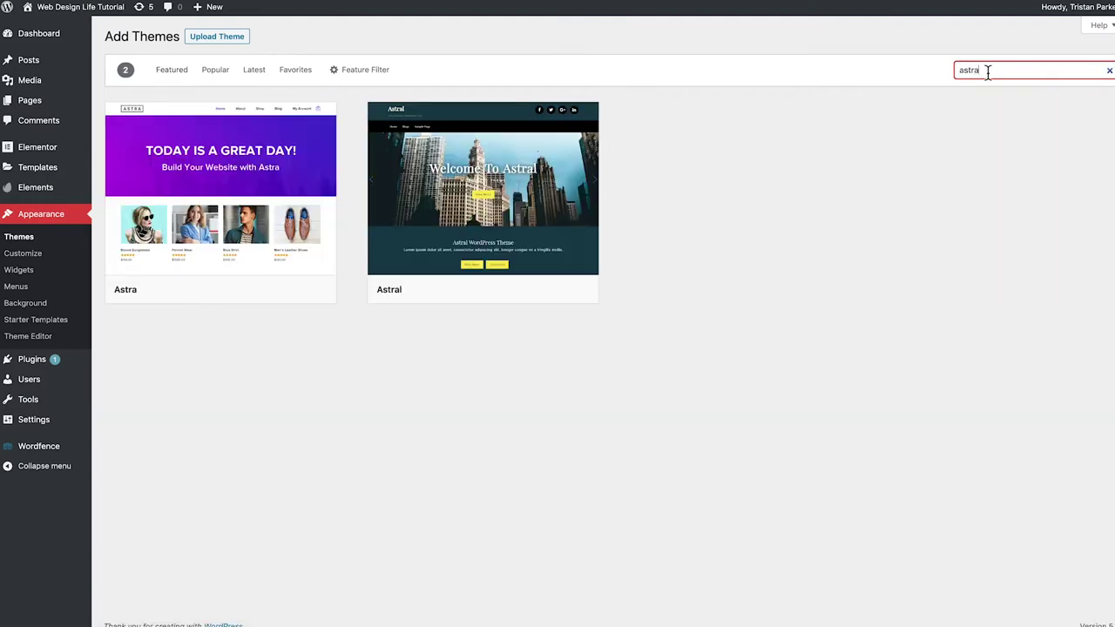
mouse_move(275, 155)
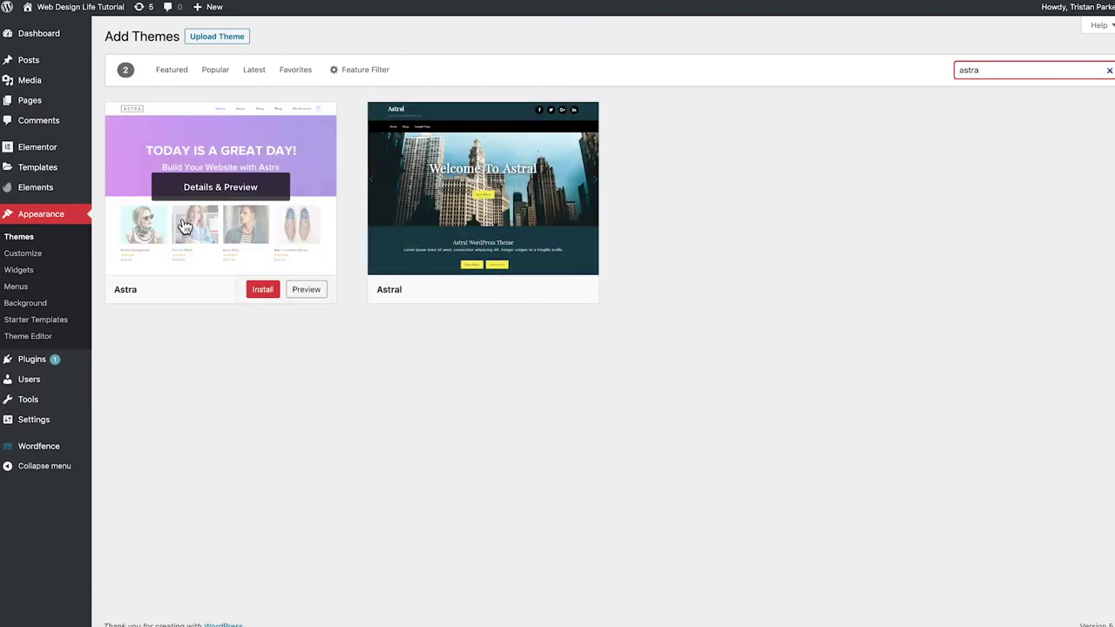
left_click(260, 294)
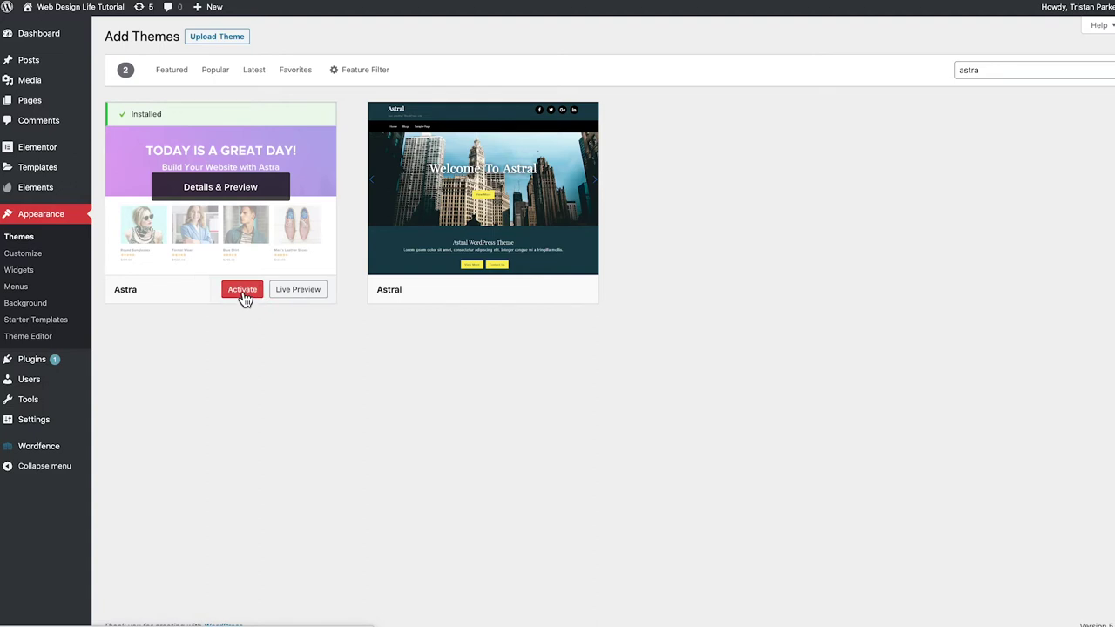
left_click(243, 291)
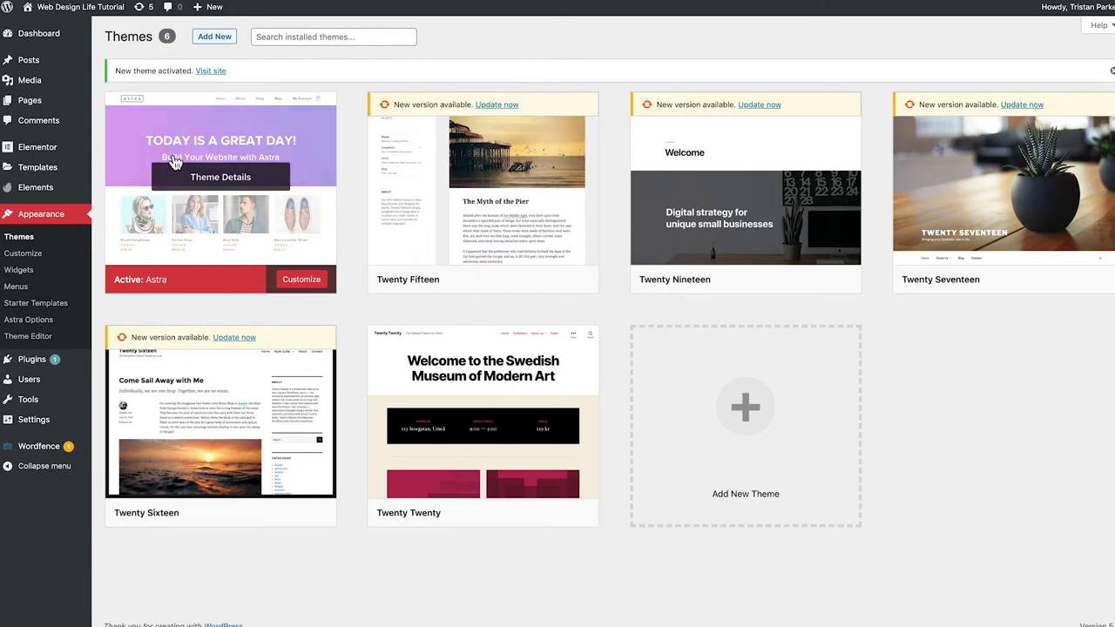
mouse_move(68, 17)
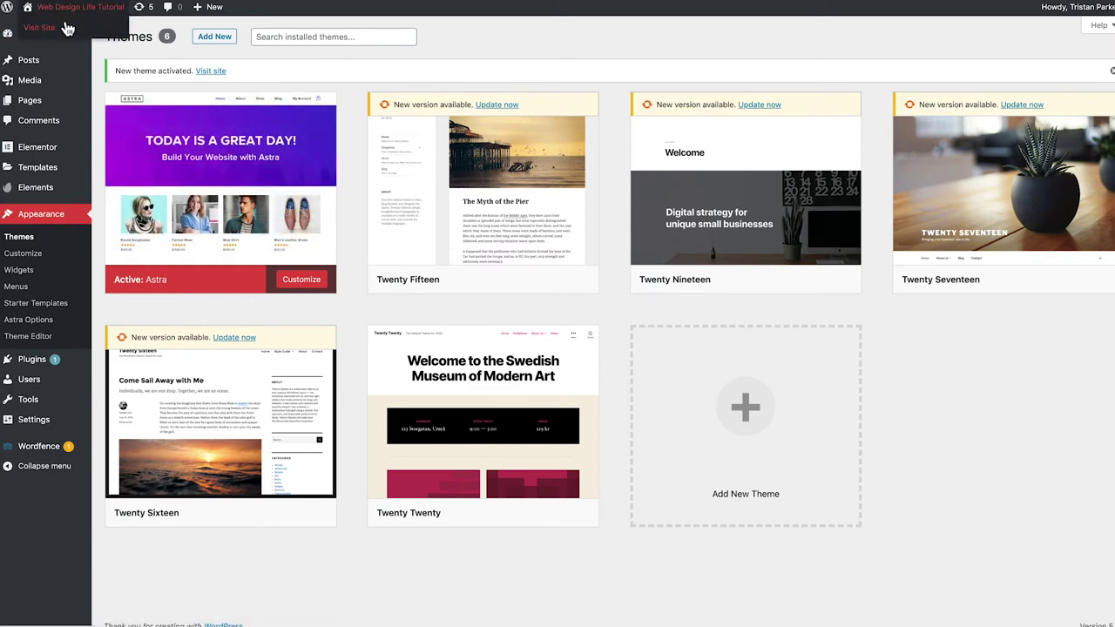
View the front page with Astra active, then head back to the Dashboard
left_click(67, 28)
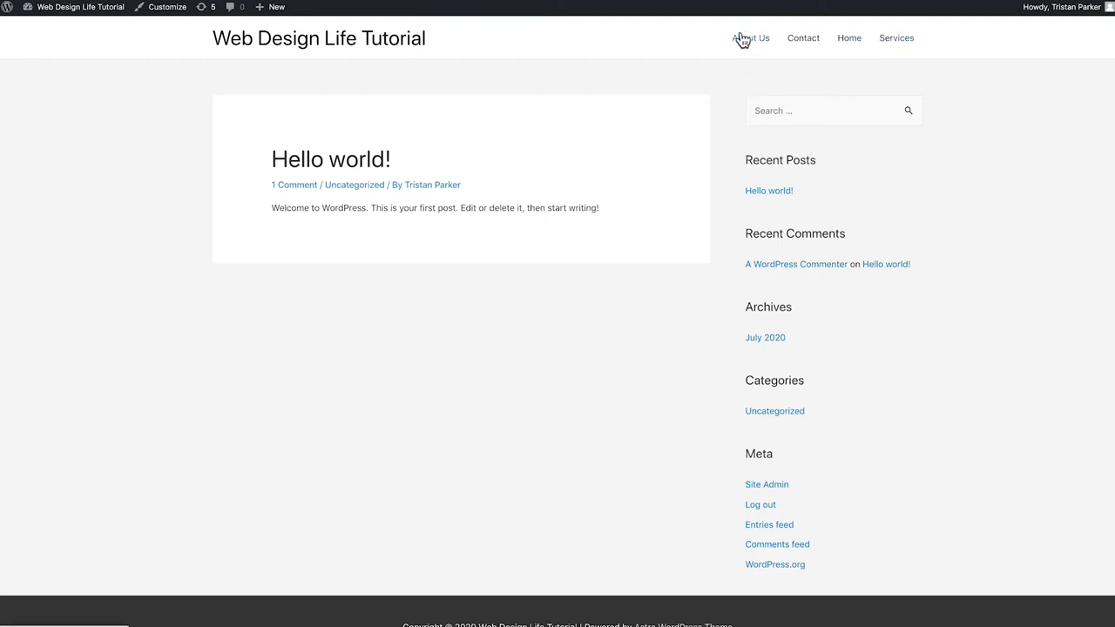
mouse_move(67, 10)
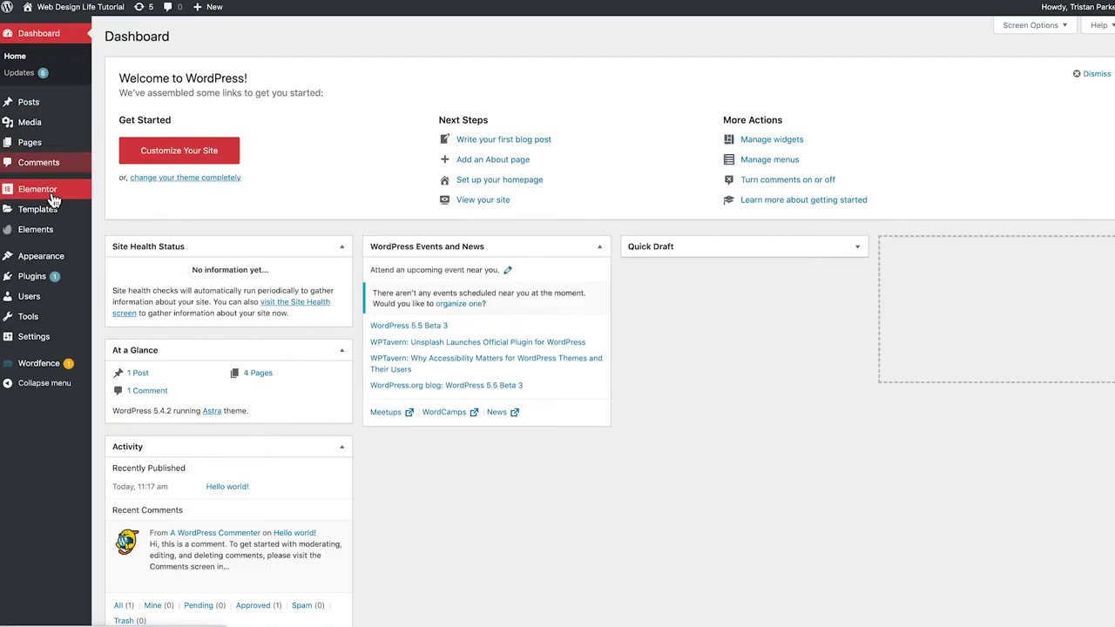
Name a new menu 'main menu' and create it
mouse_move(52, 258)
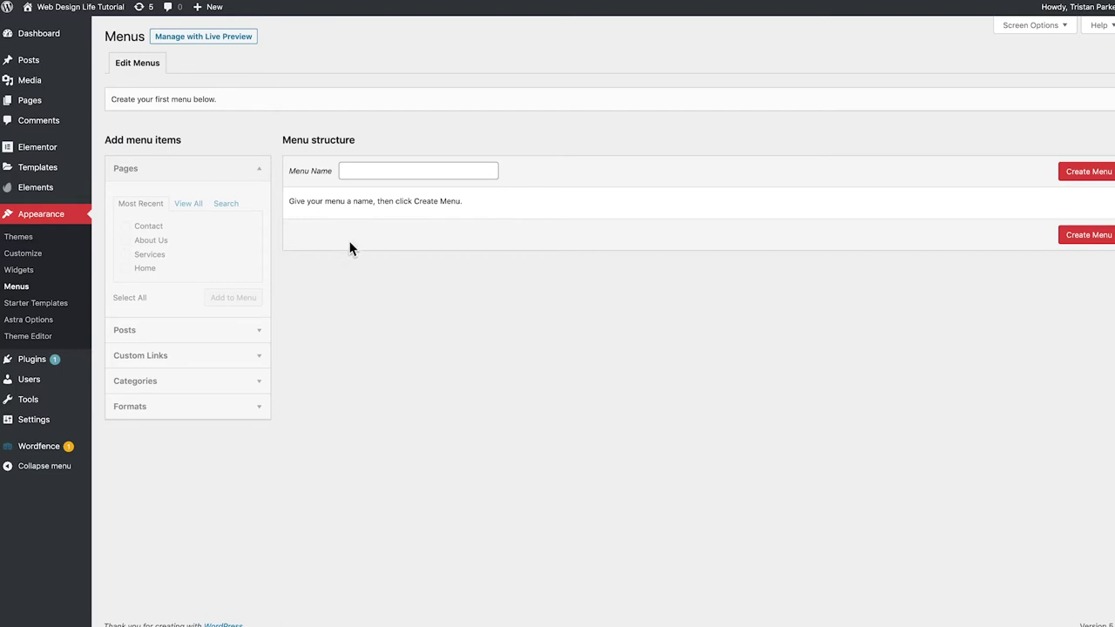
left_click(358, 170)
type("main menu")
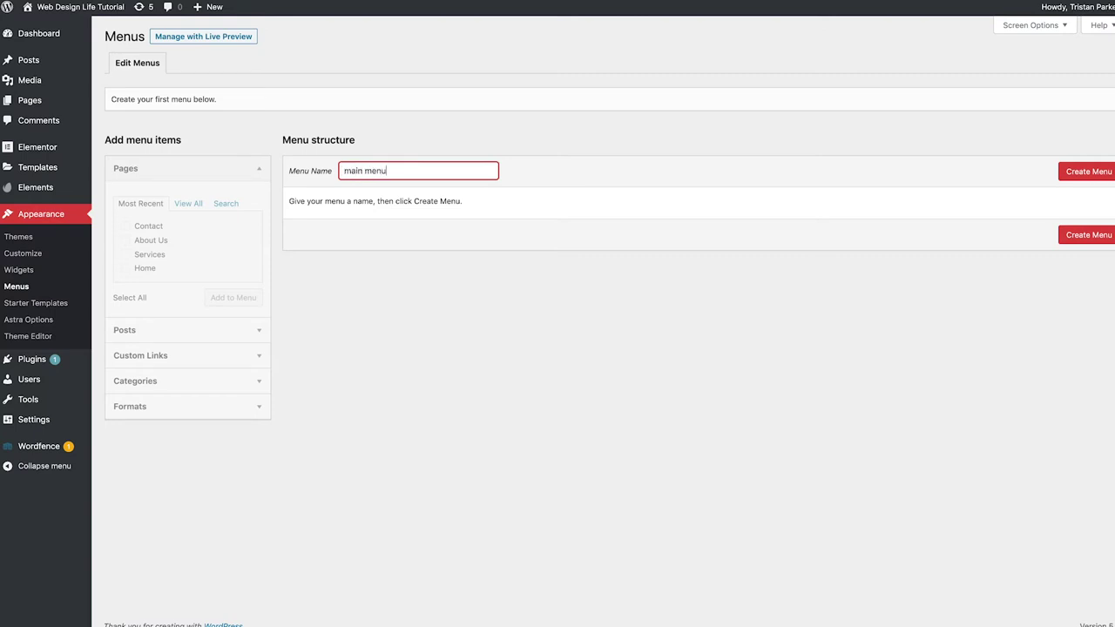
left_click(1082, 175)
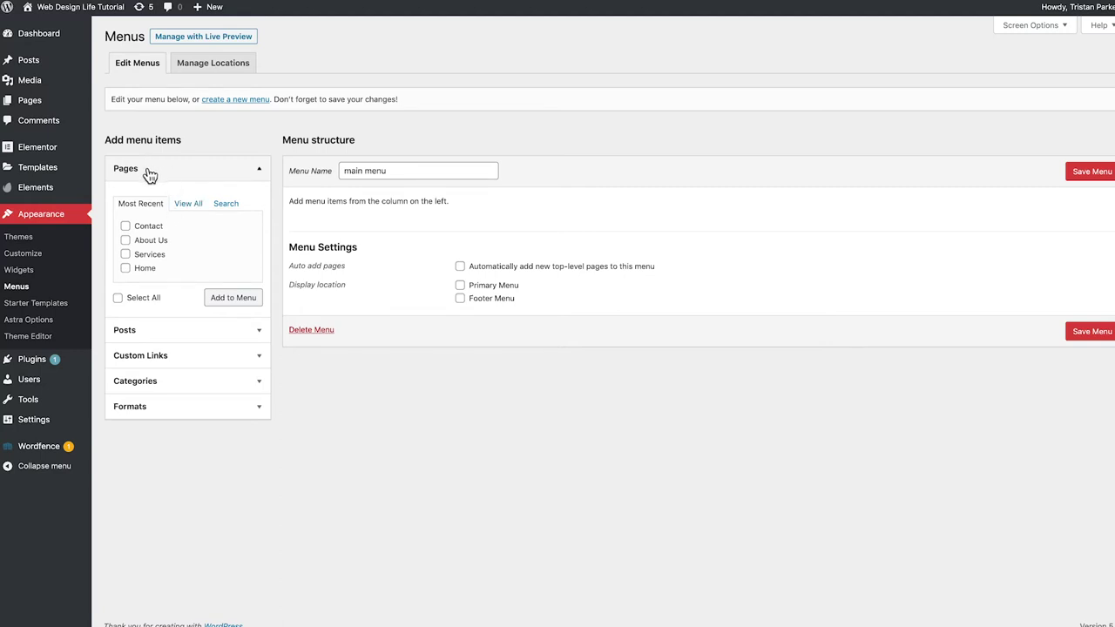
Expand the Posts, Custom Links and Pages panels to see addable items
left_click(145, 331)
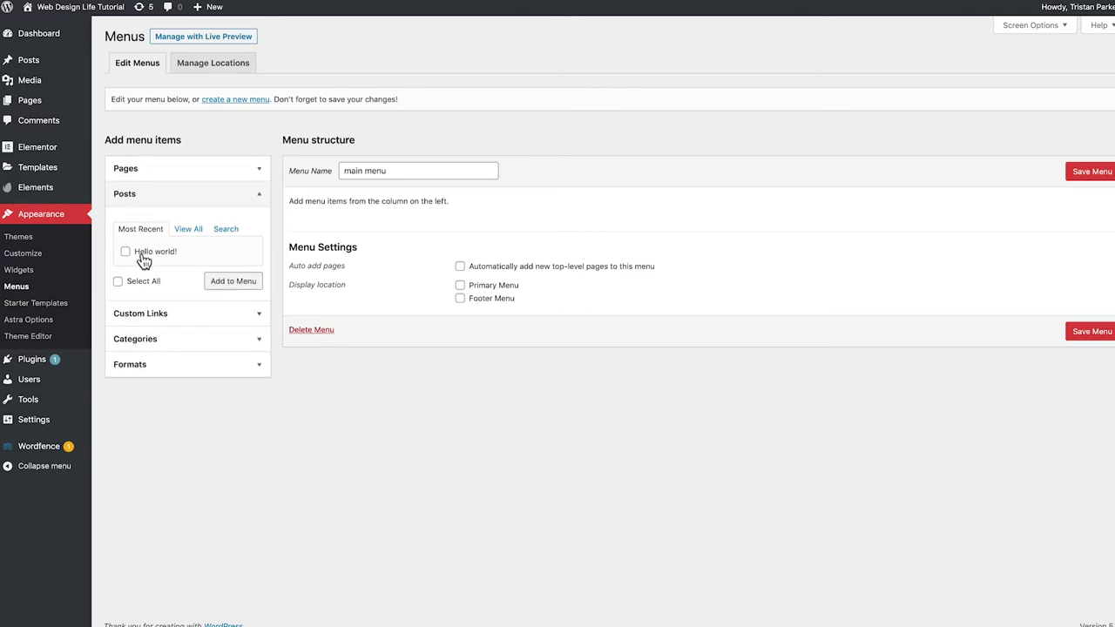
left_click(144, 314)
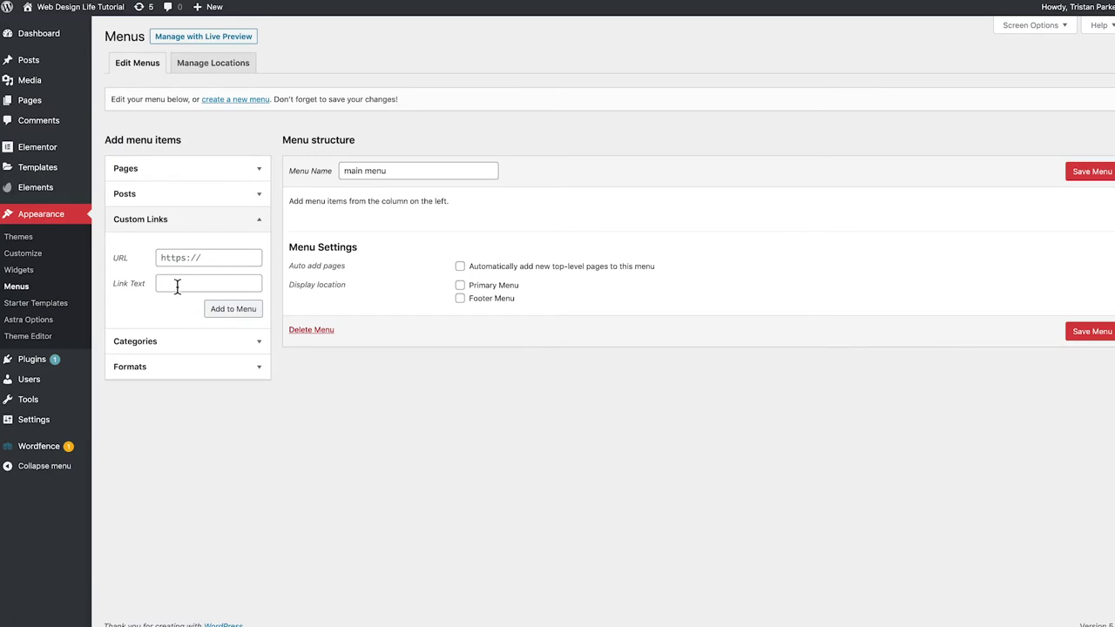
left_click(174, 168)
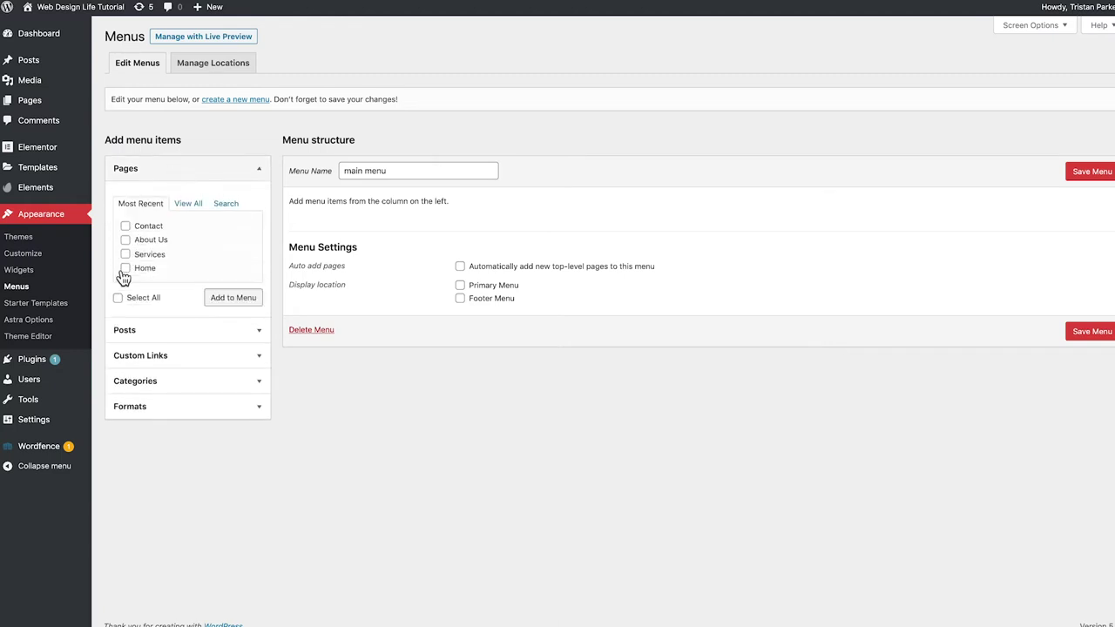
Tick the Contact, About Us, Services and Home pages and add them to main menu
left_click(125, 225)
left_click(125, 239)
left_click(125, 253)
left_click(126, 267)
left_click(233, 298)
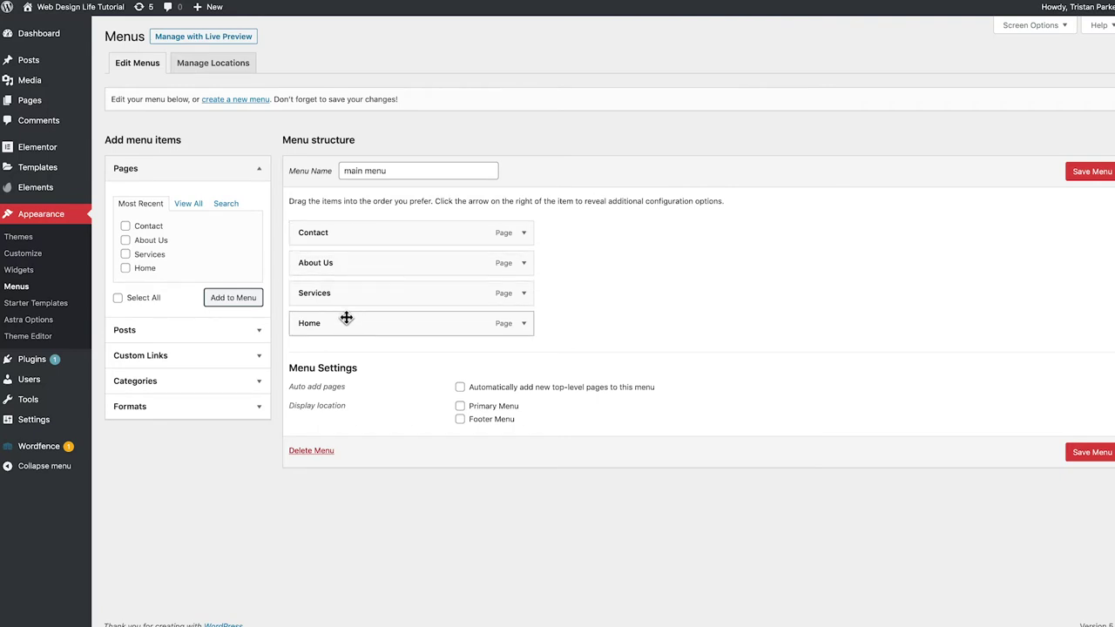
Order the items Home, About Us, Services, Contact, set Primary Menu, and save
left_click_drag(323, 323, 319, 324)
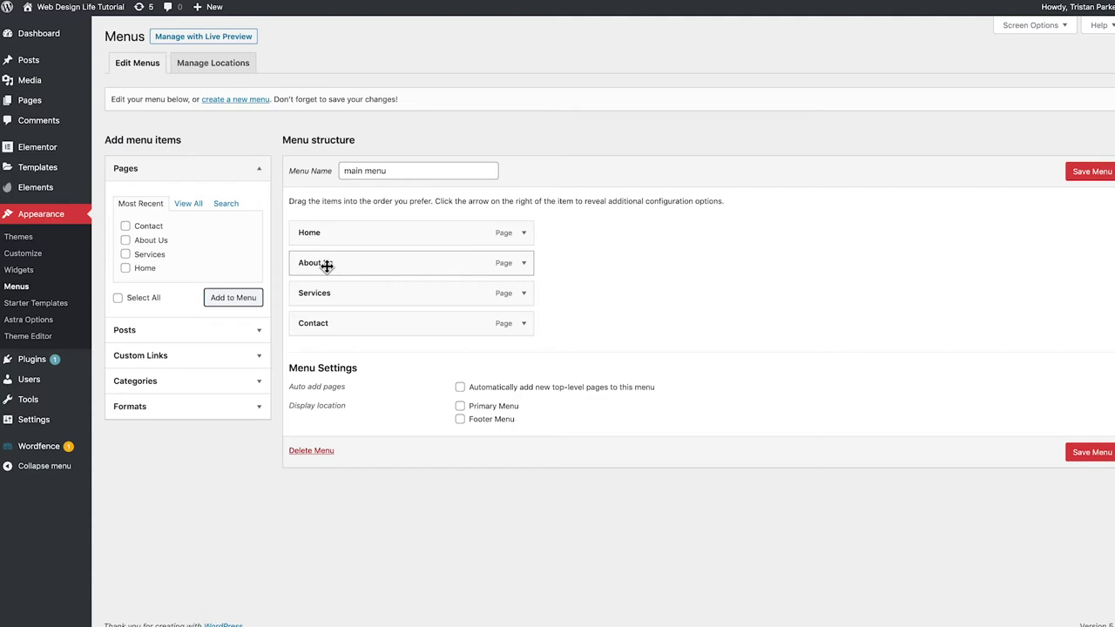
left_click_drag(321, 264, 333, 295)
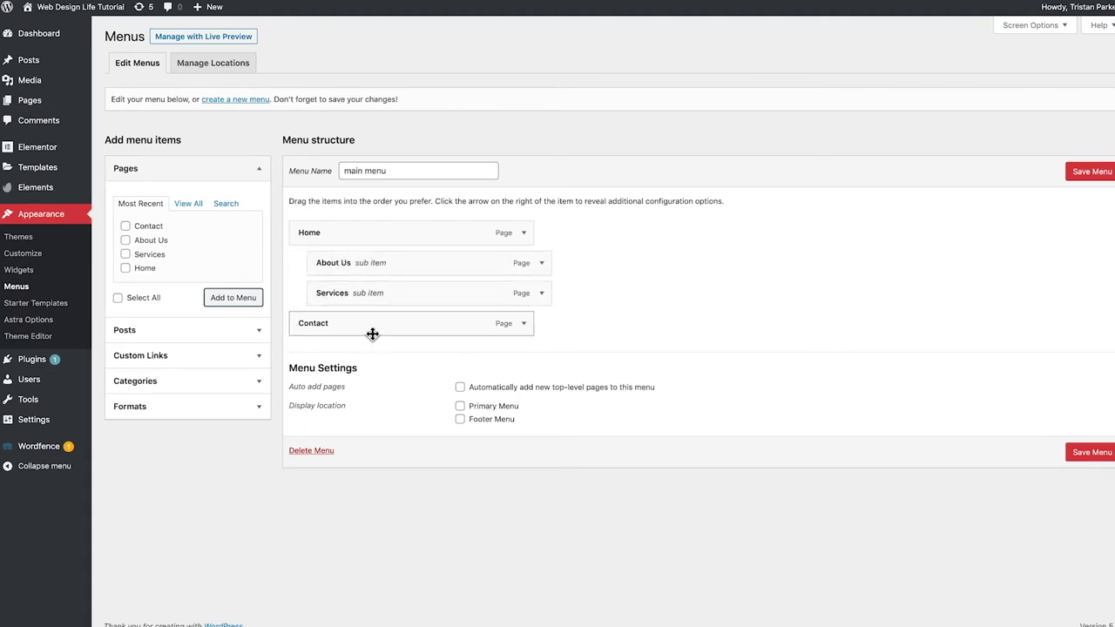
left_click_drag(324, 300, 313, 294)
left_click_drag(335, 263, 309, 266)
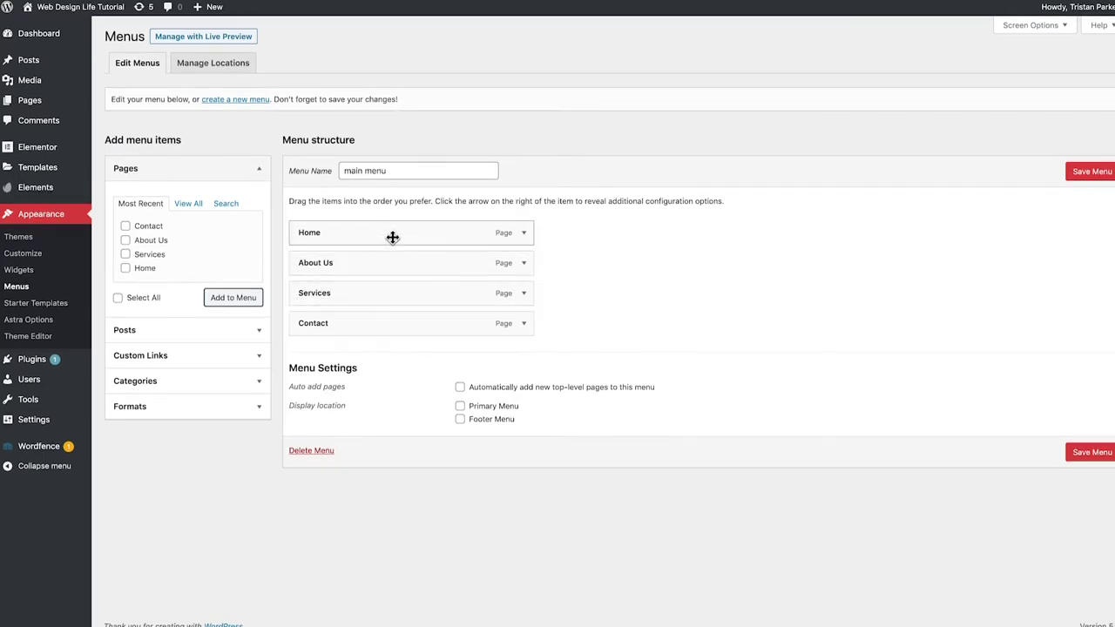
left_click(461, 408)
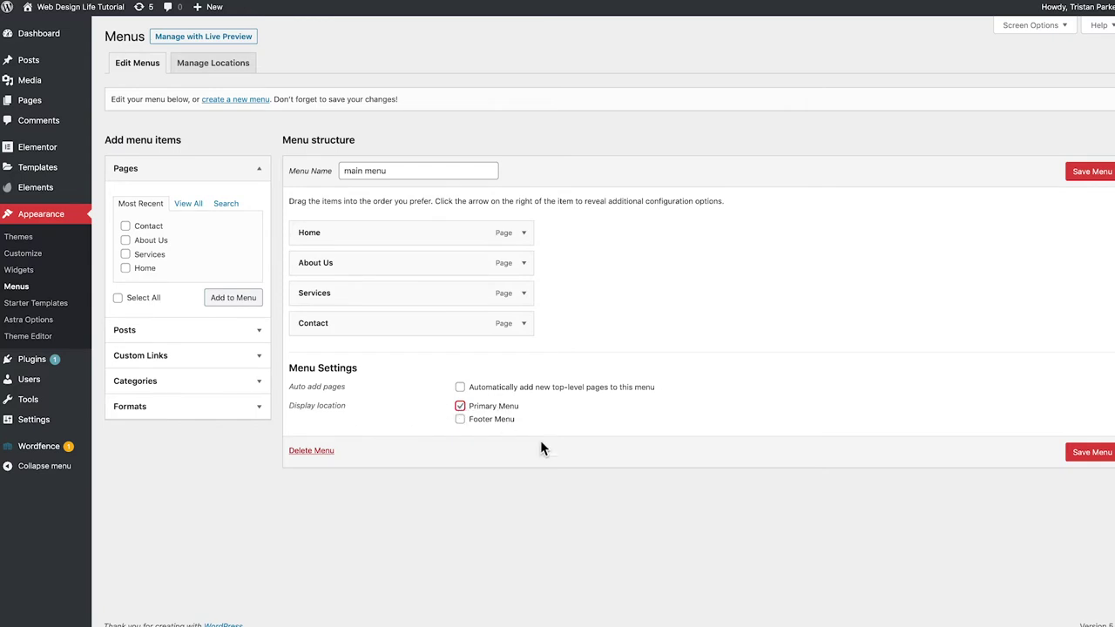
left_click(1087, 459)
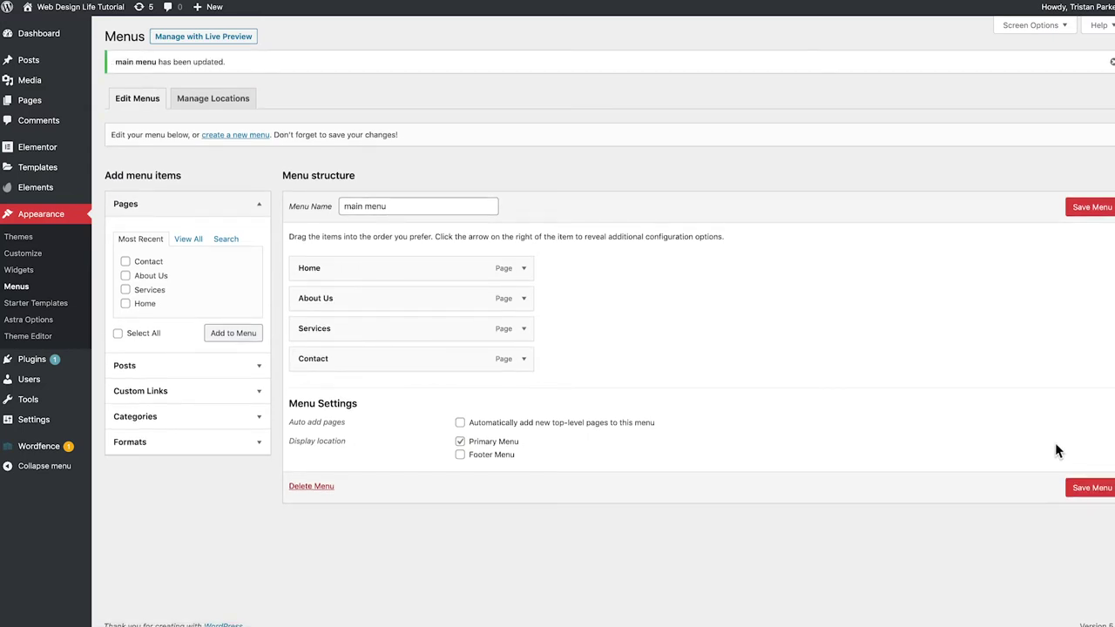
mouse_move(74, 7)
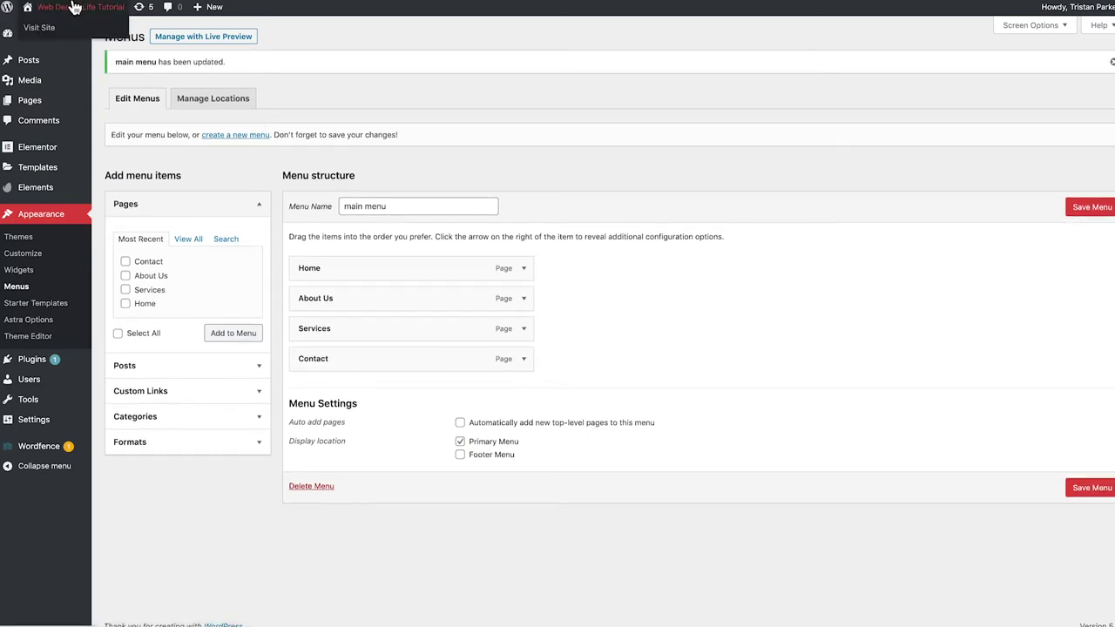
Confirm the live header shows Home, About Us, Services and Contact, then return to All Pages
left_click(74, 7)
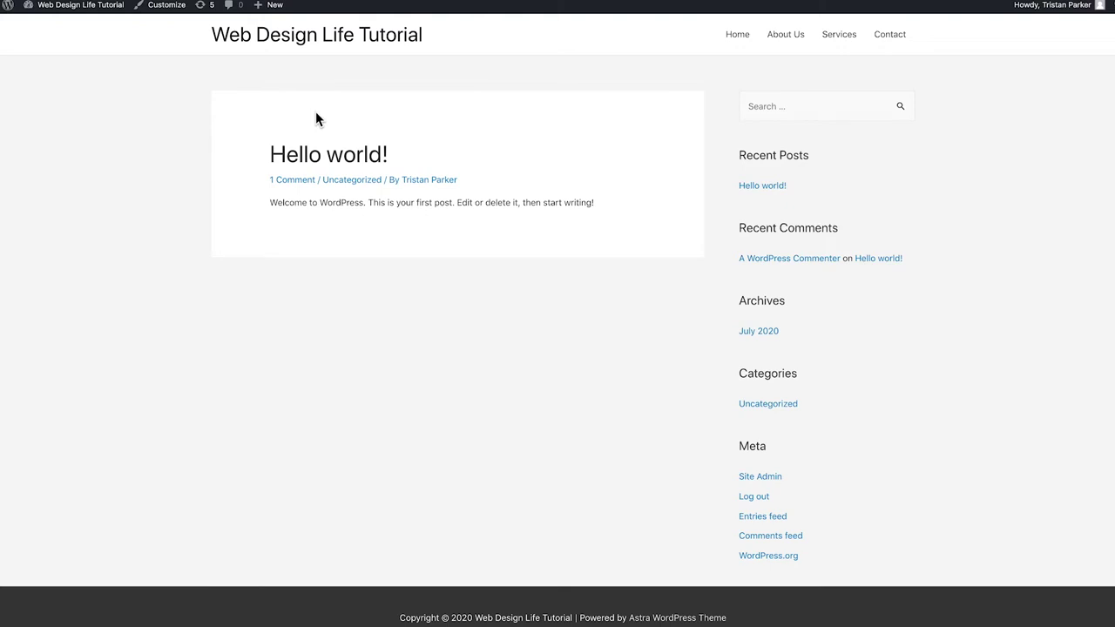
left_click(91, 16)
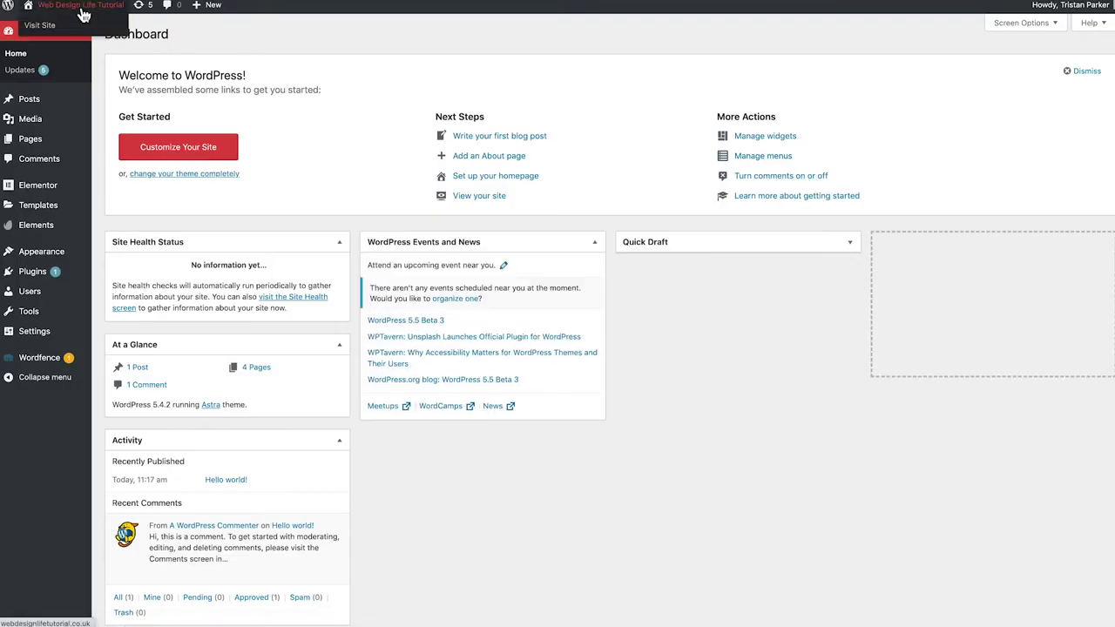
left_click(33, 142)
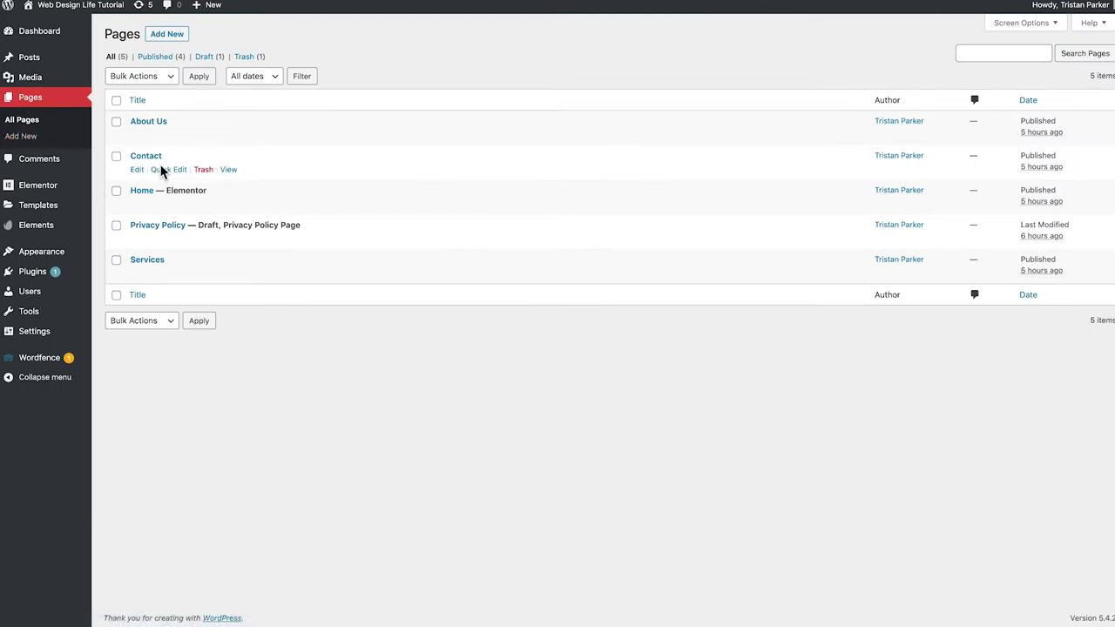
Open the 'Home' page from the pages list in the Elementor builder
left_click(140, 197)
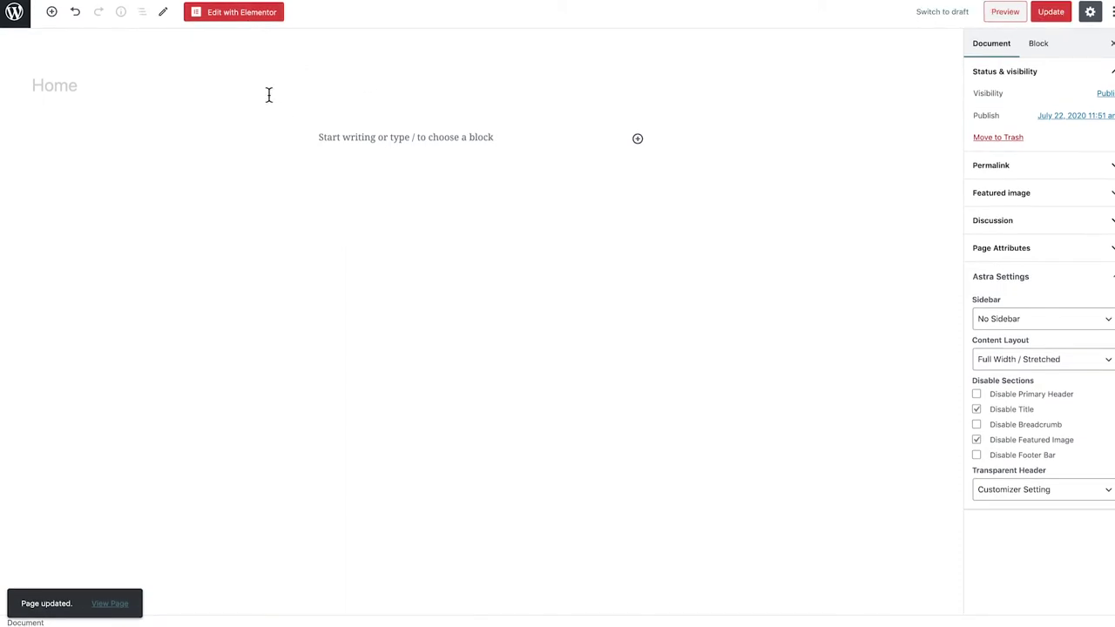
left_click(227, 21)
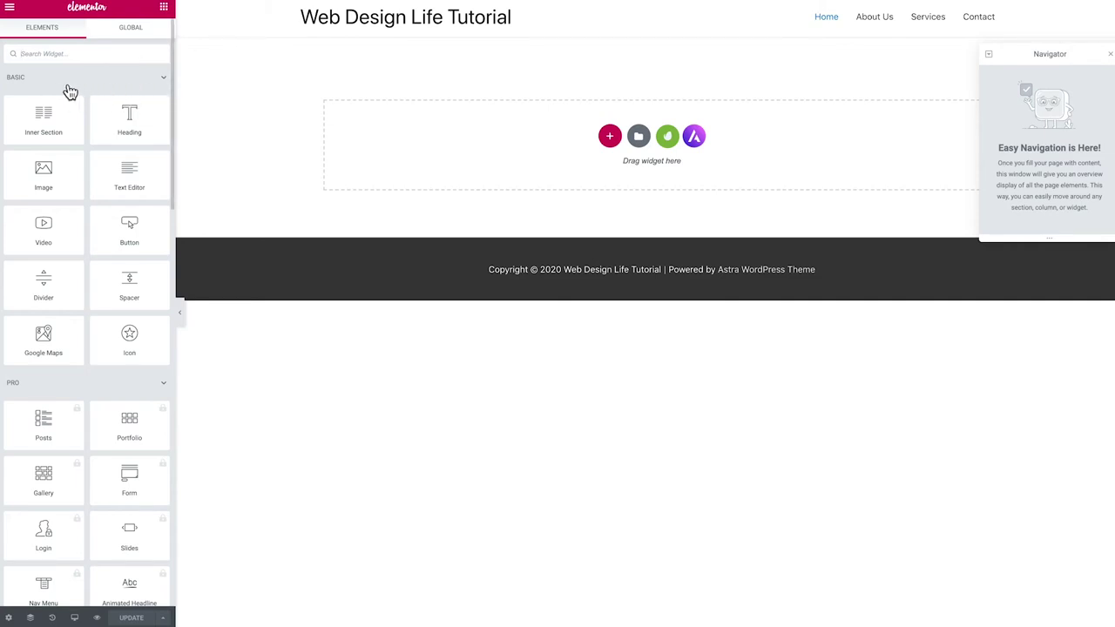
scroll(70, 95, "down", 1)
scroll(69, 85, "up", 1)
left_click_drag(127, 116, 541, 157)
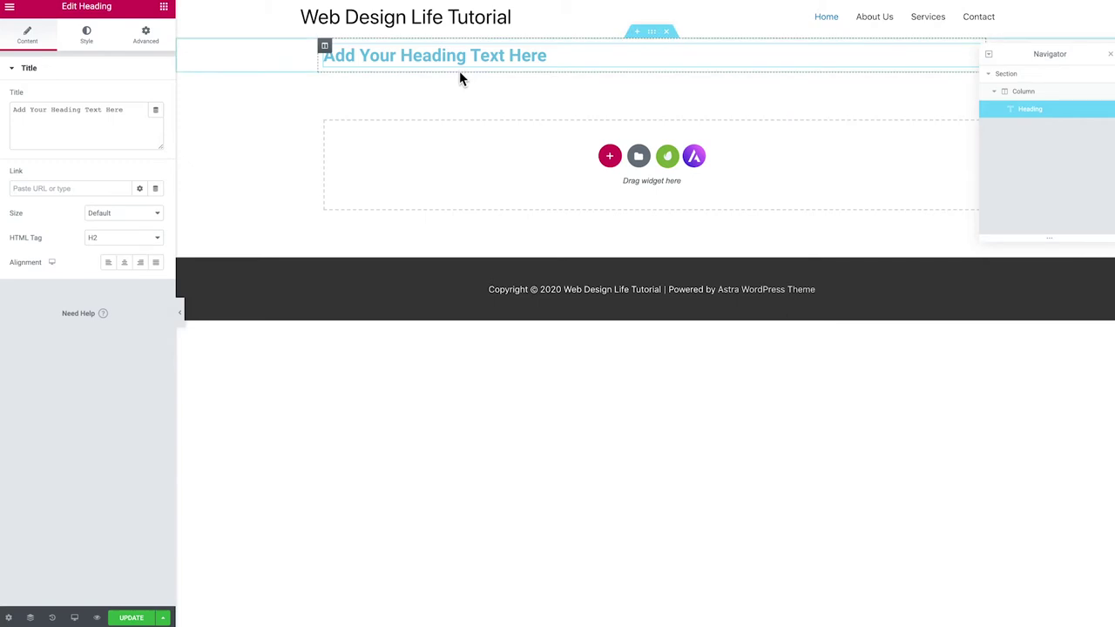
left_click_drag(149, 125, 7, 119)
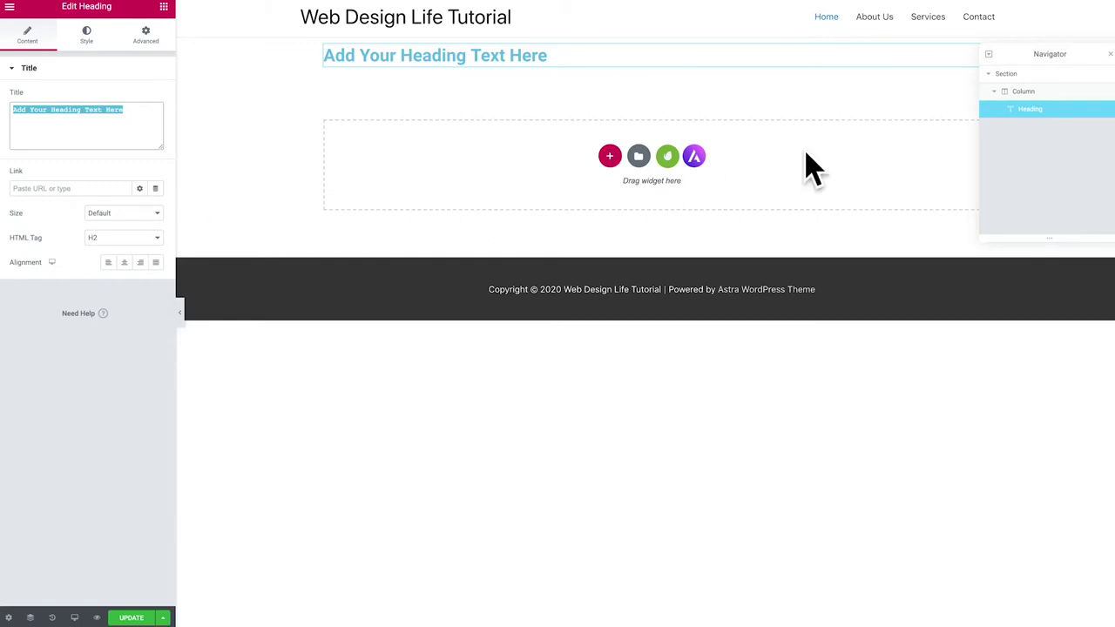
left_click(599, 67)
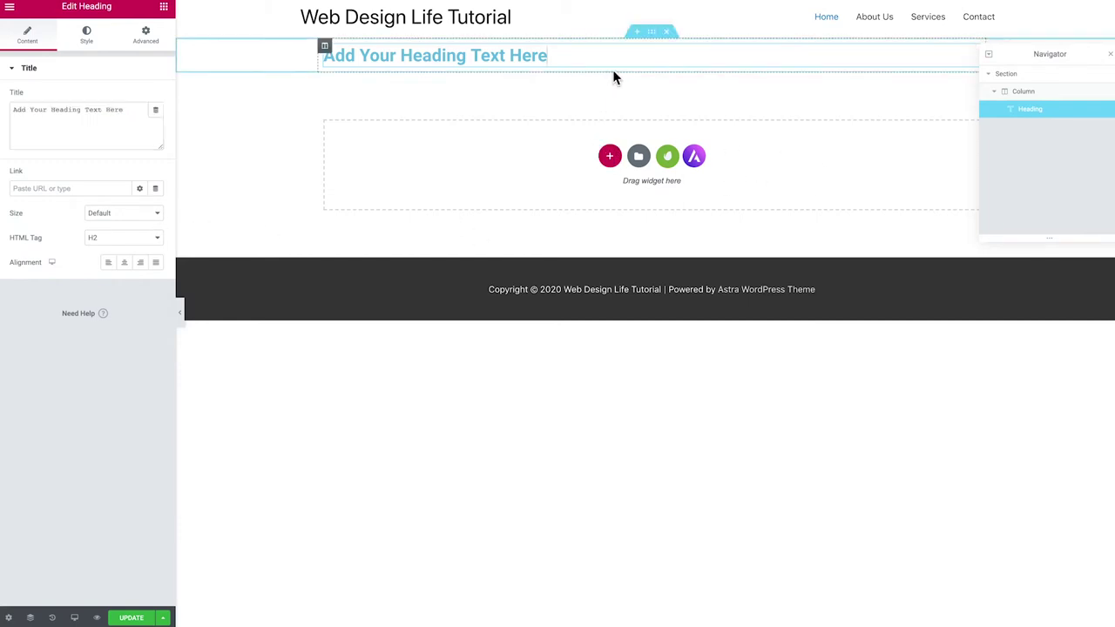
left_click(666, 33)
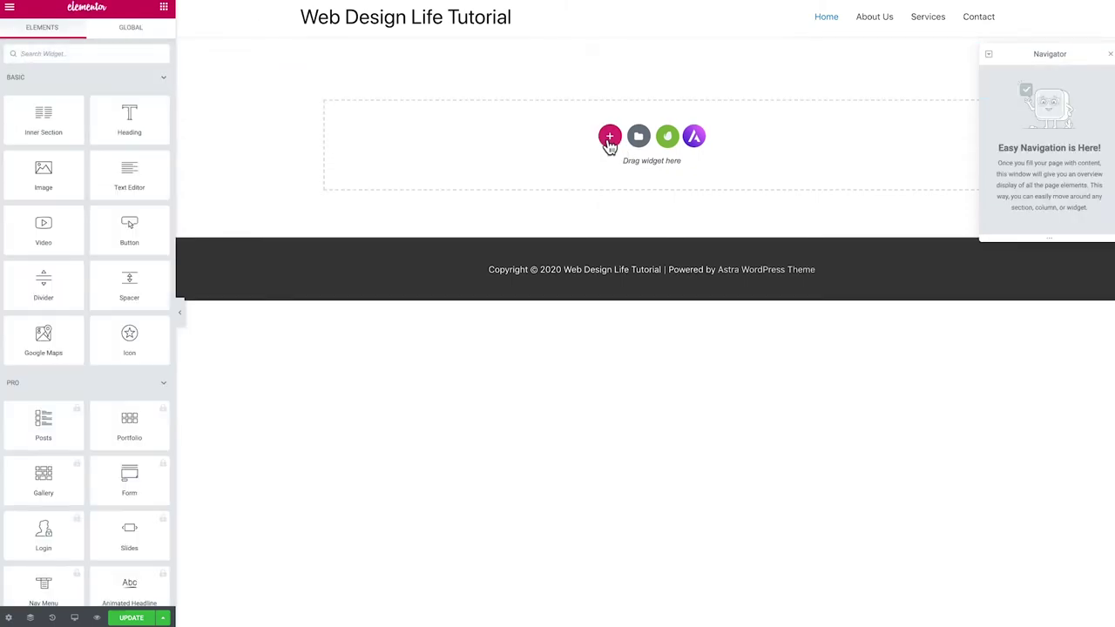
Add a single-column section at the top and expand its Section and Column in the Navigator
left_click(609, 138)
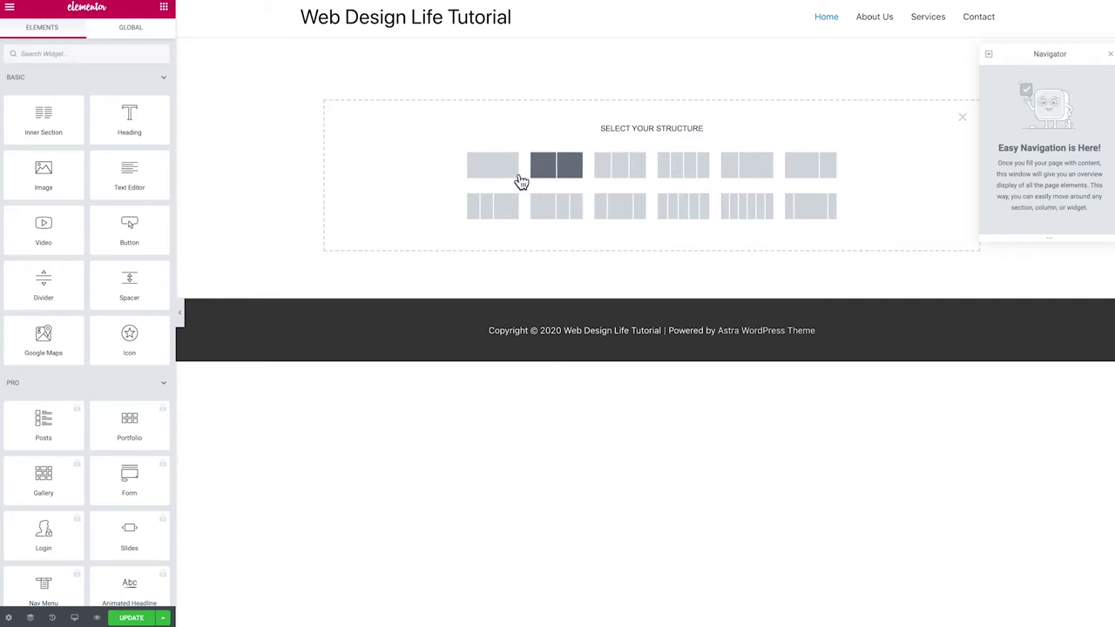
left_click(491, 176)
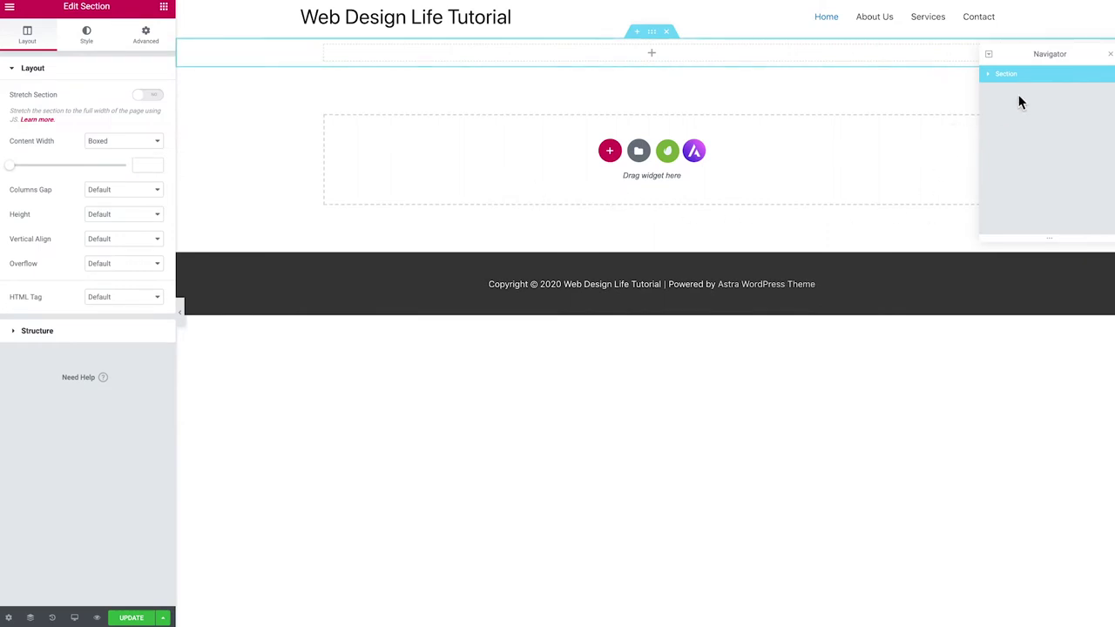
left_click_drag(1040, 53, 1033, 67)
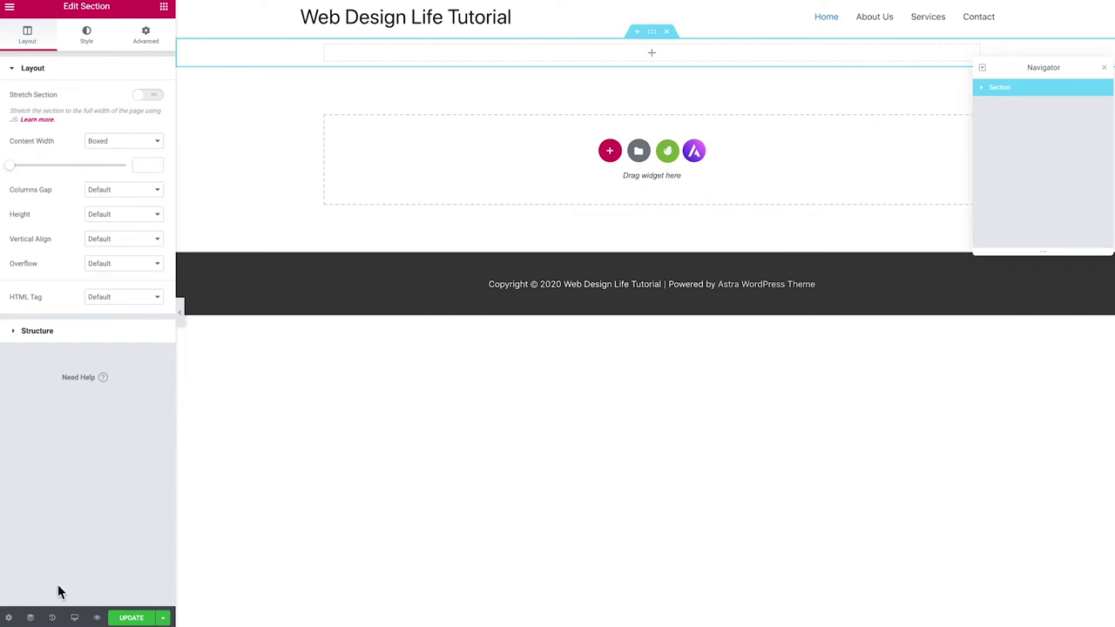
left_click(31, 617)
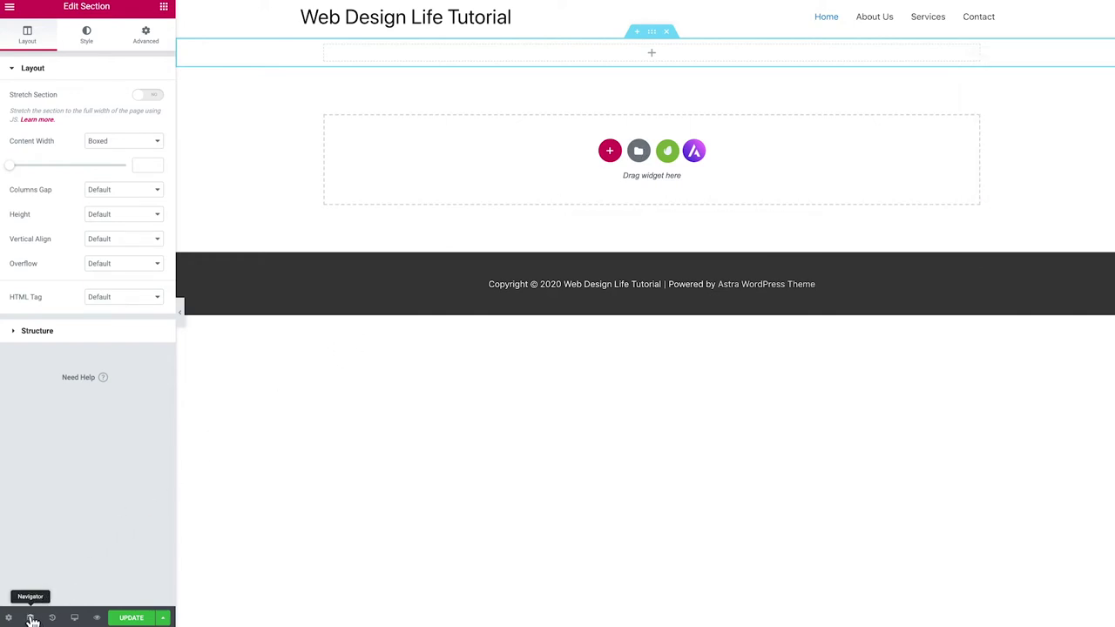
left_click(31, 617)
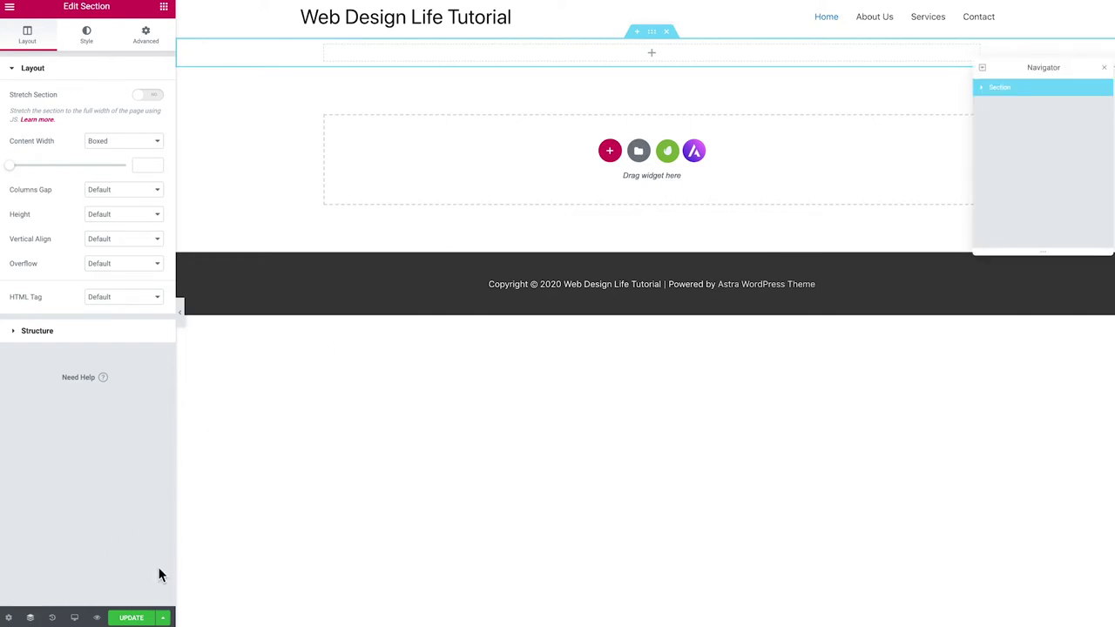
left_click(983, 90)
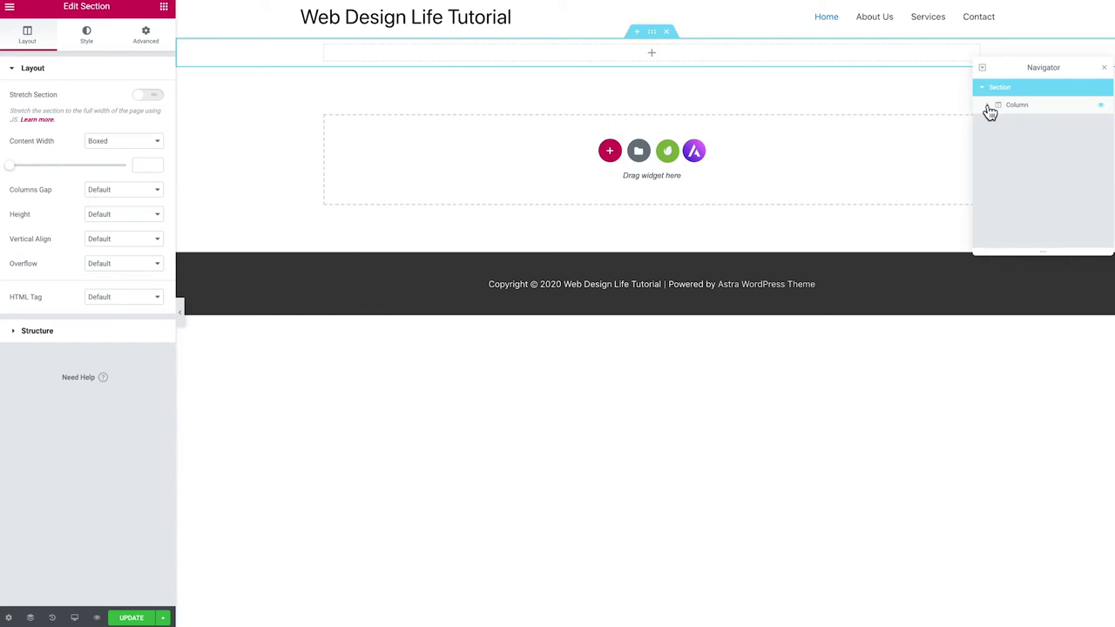
left_click(987, 105)
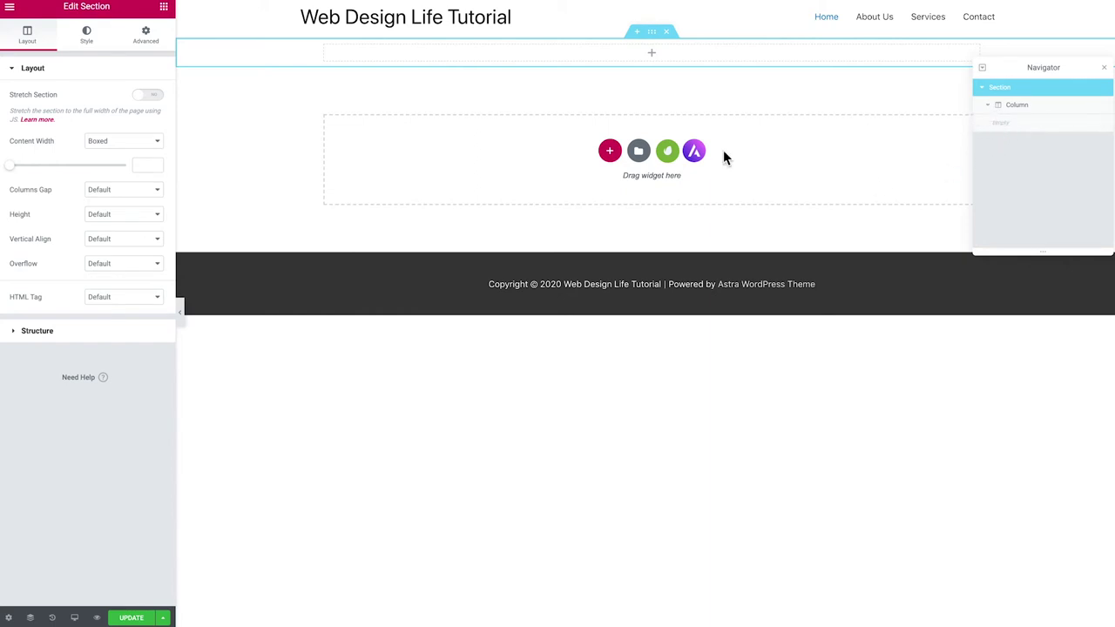
left_click(164, 9)
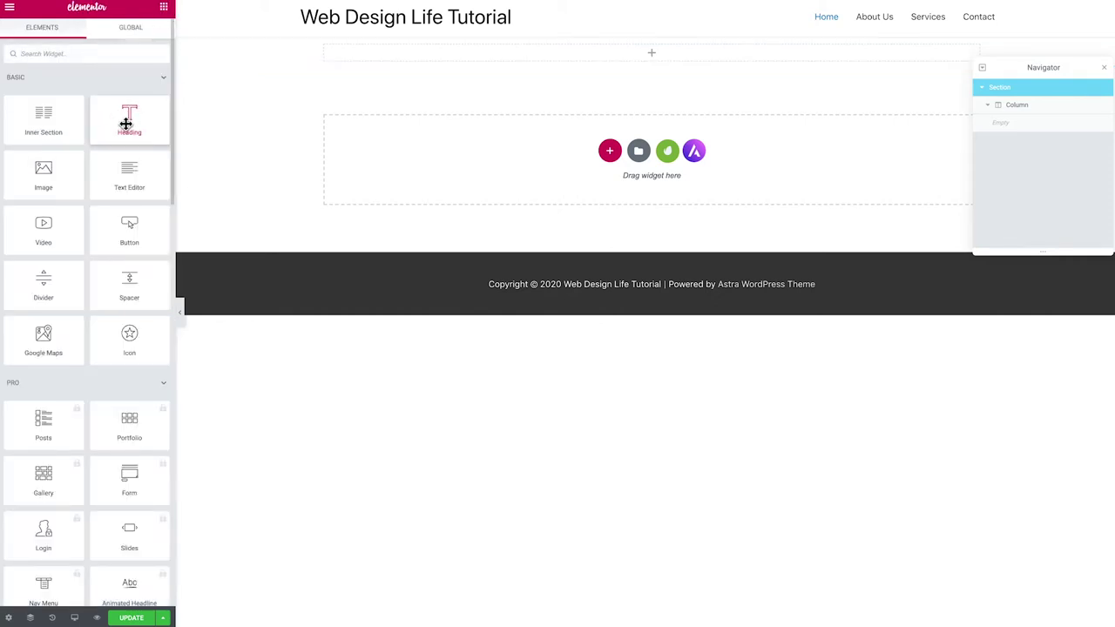
Drop a Heading widget into the section and replace its text with 'How to create a fitness website'
left_click_drag(130, 117, 438, 51)
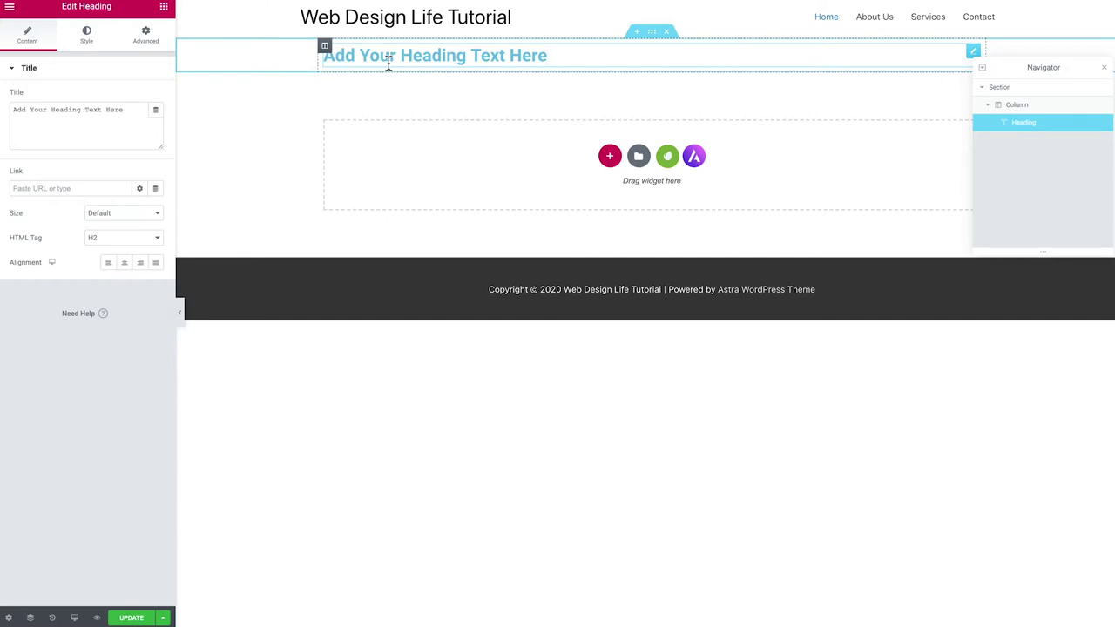
left_click_drag(554, 58, 331, 56)
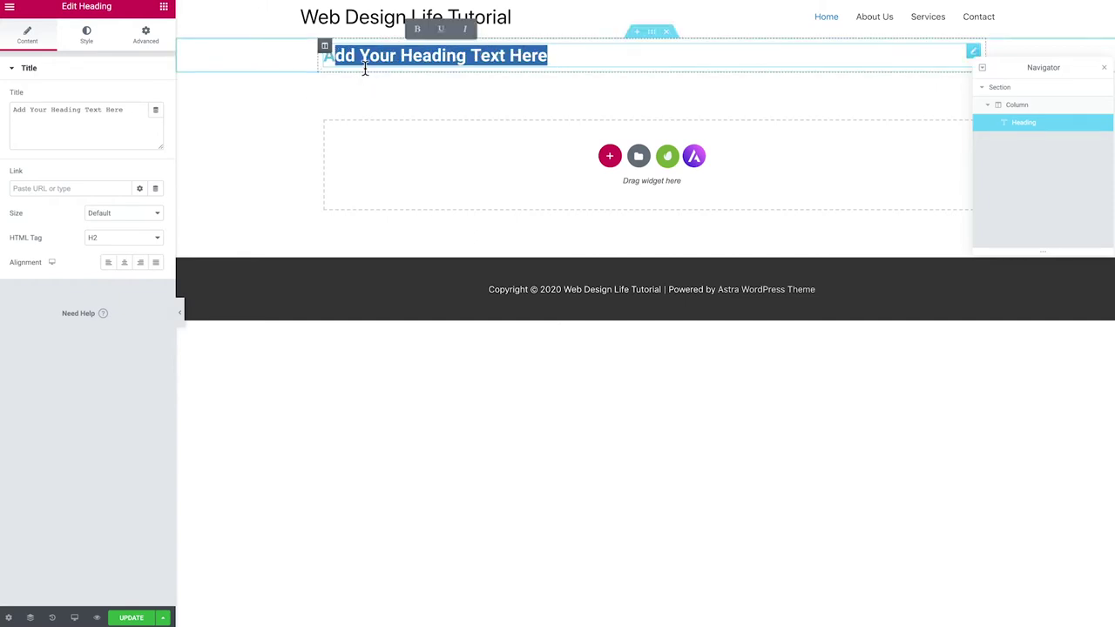
key("BackSpace")
key("BackSpace")
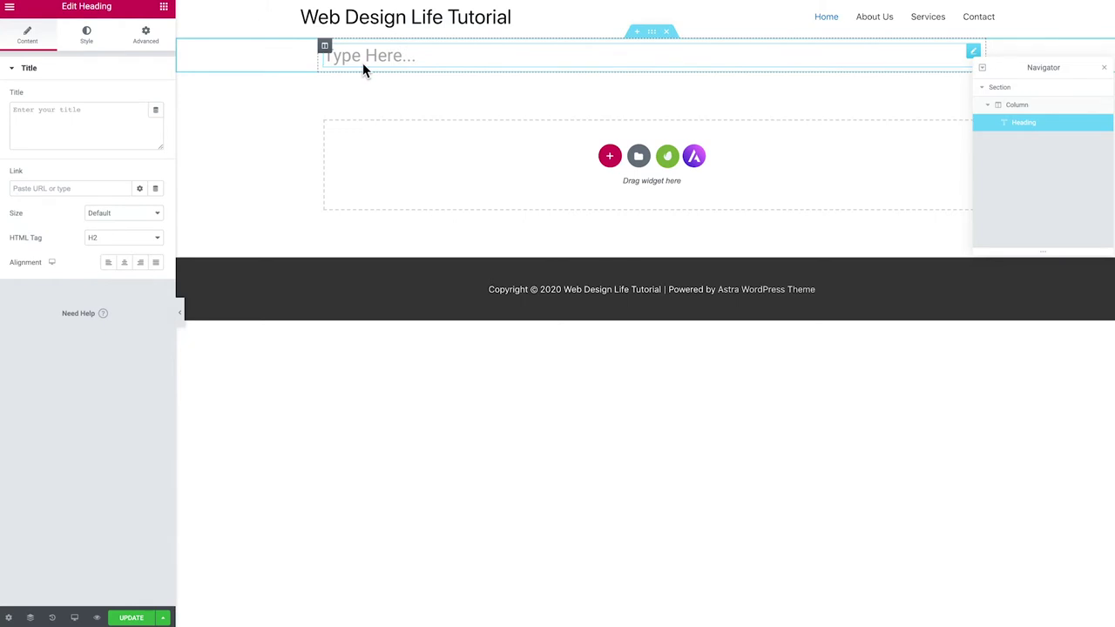
type("How to create a f")
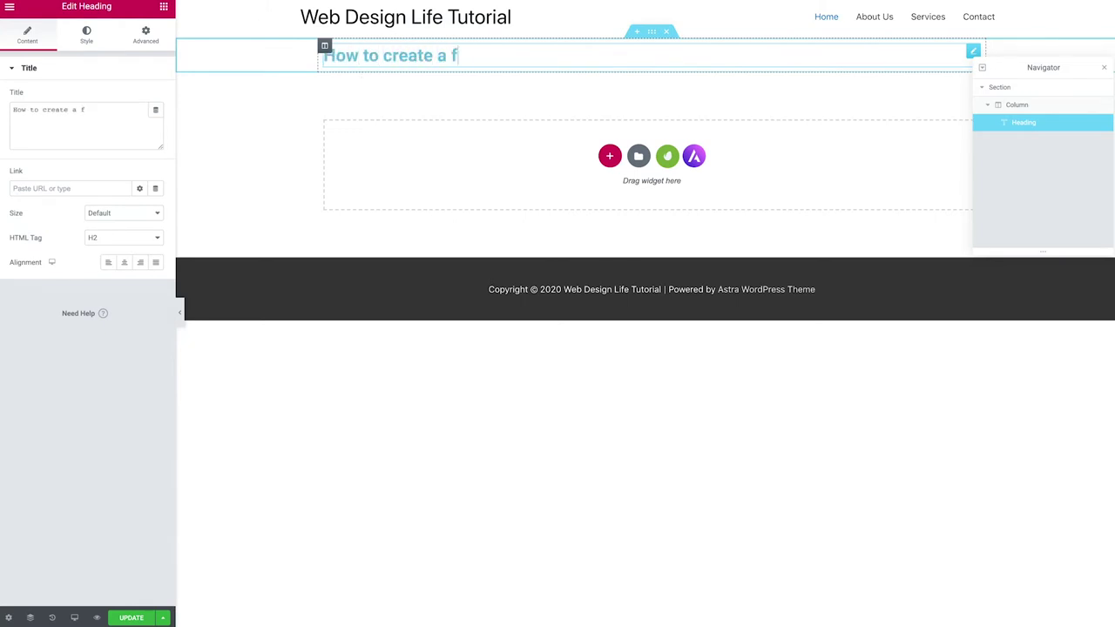
type("itness website")
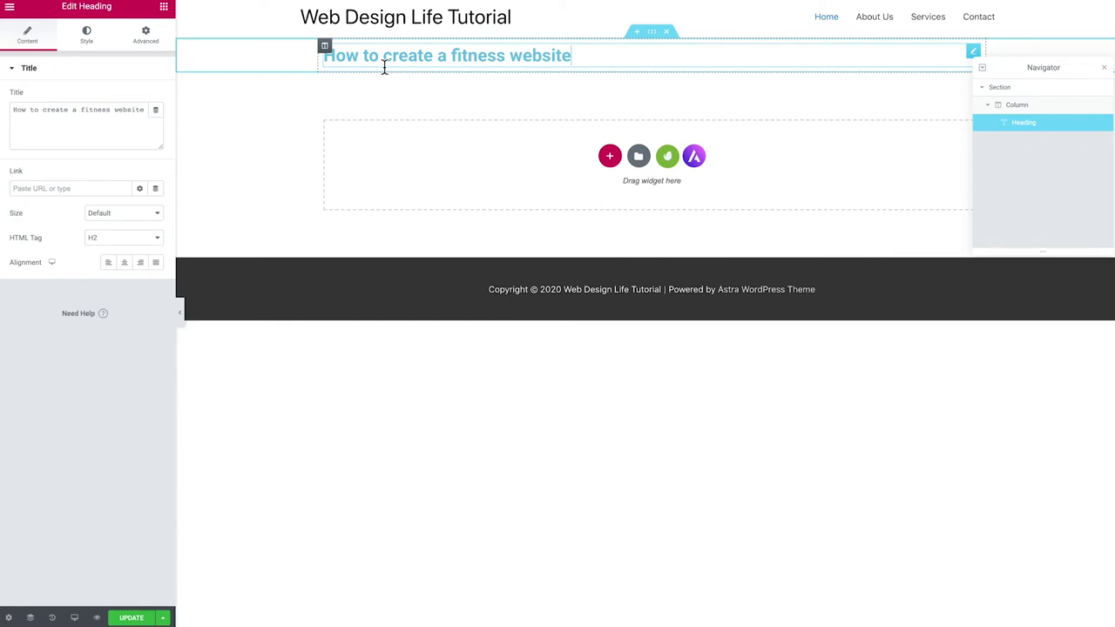
Make the heading text red and set its font family to Oswald
left_click(90, 41)
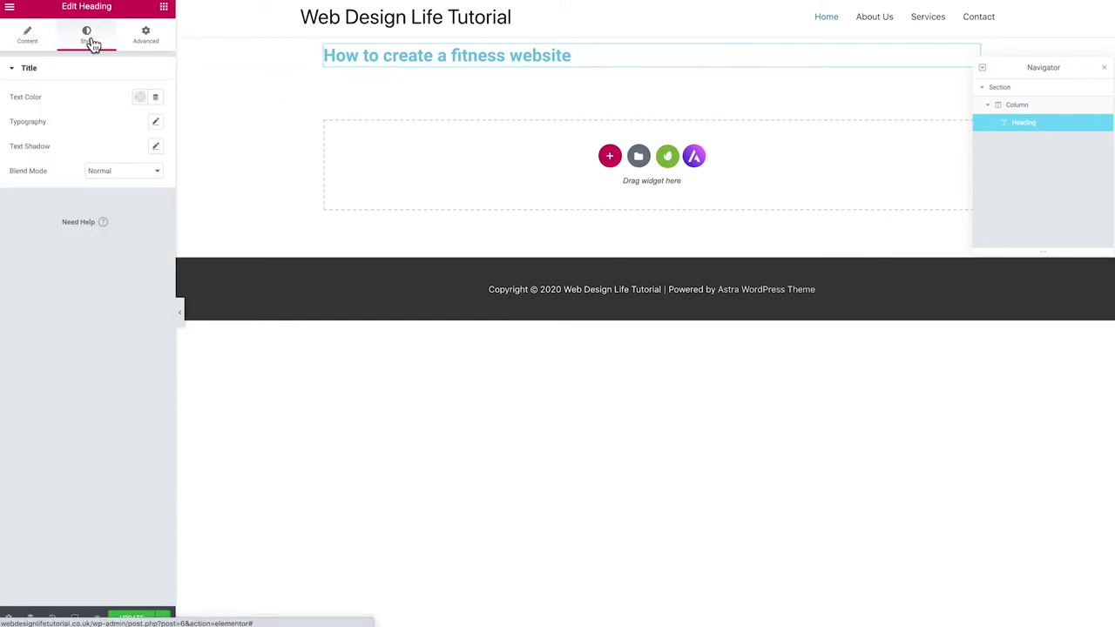
left_click(140, 97)
left_click_drag(117, 222, 212, 192)
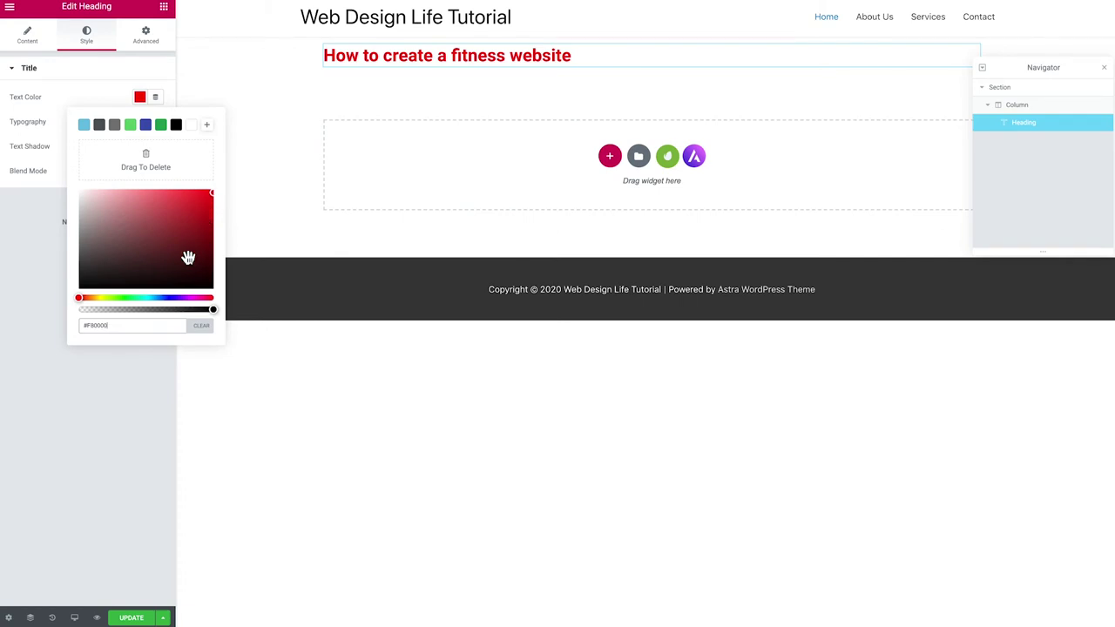
left_click(108, 103)
left_click(155, 121)
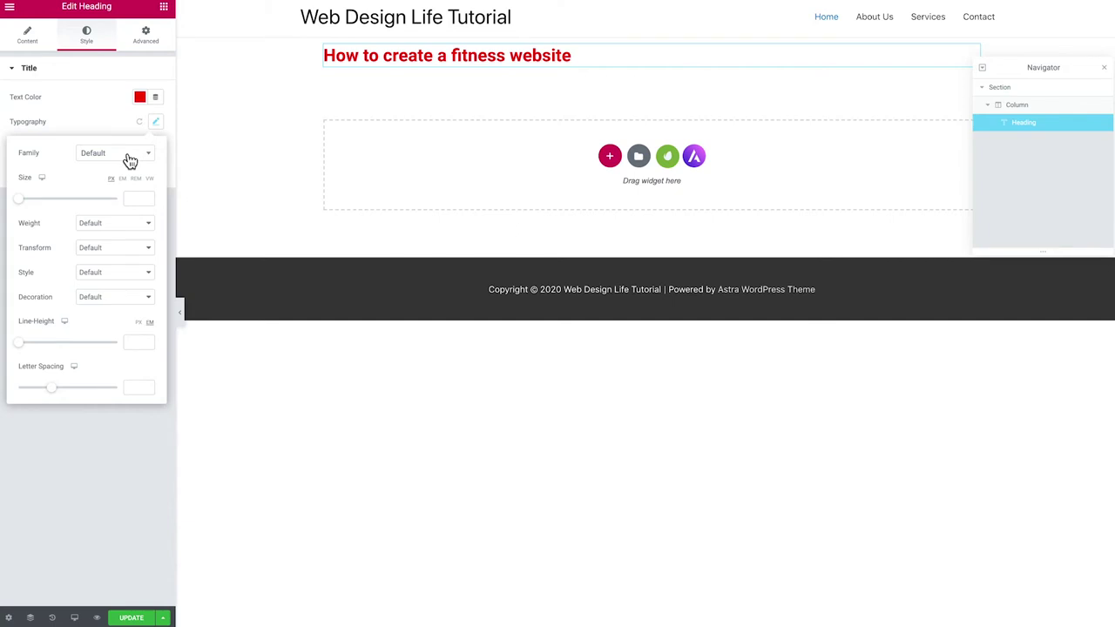
left_click(123, 157)
scroll(104, 215, "down", 3)
scroll(109, 222, "down", 6)
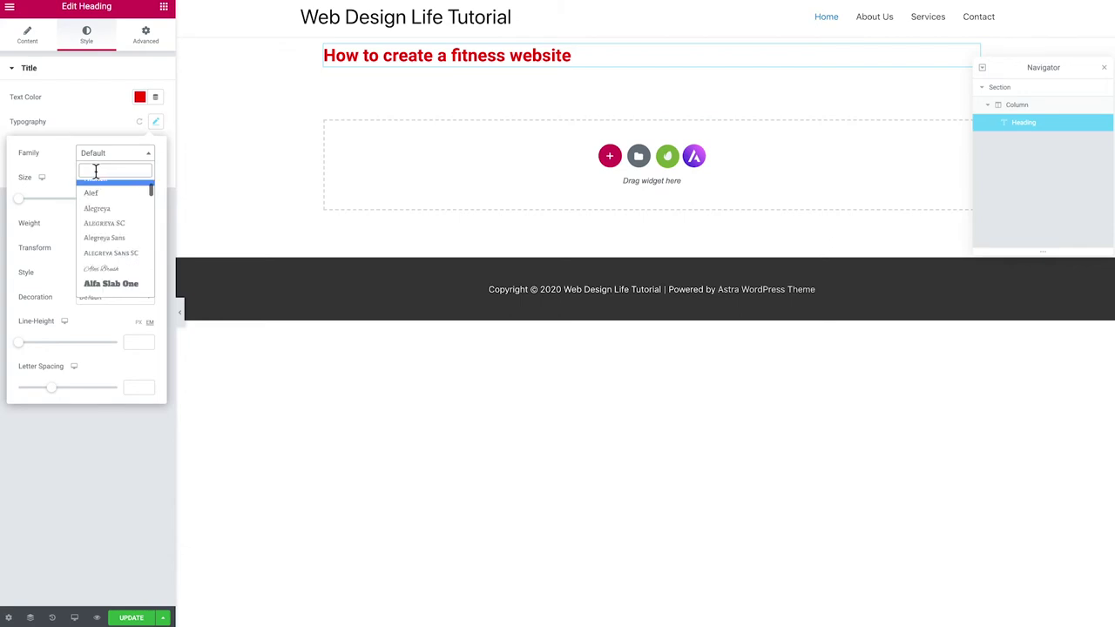
type("osw")
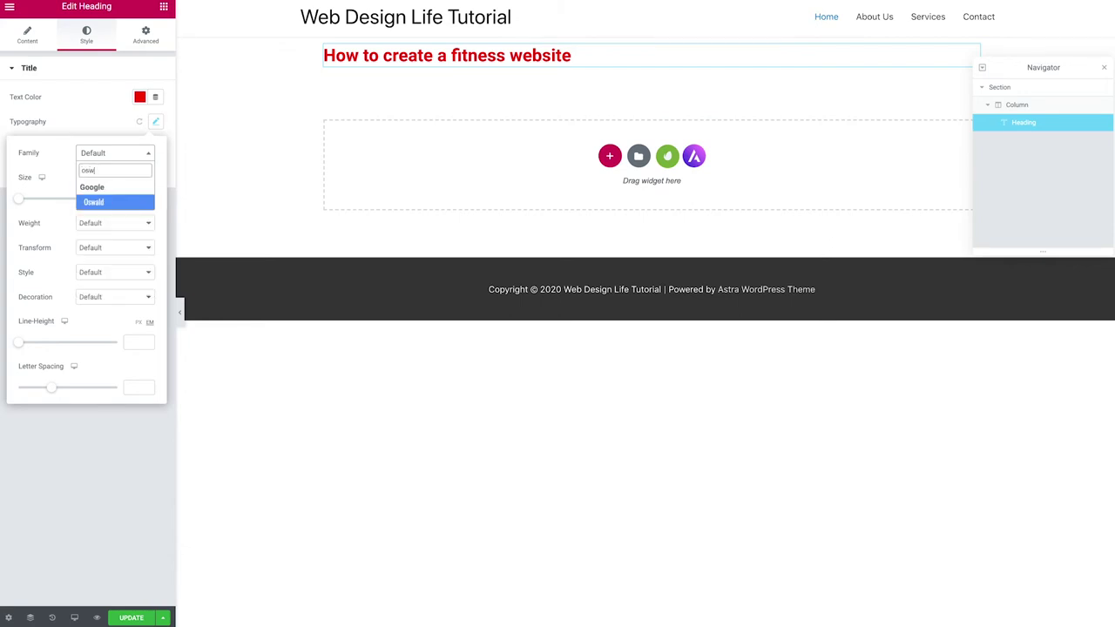
type("al")
key("Return")
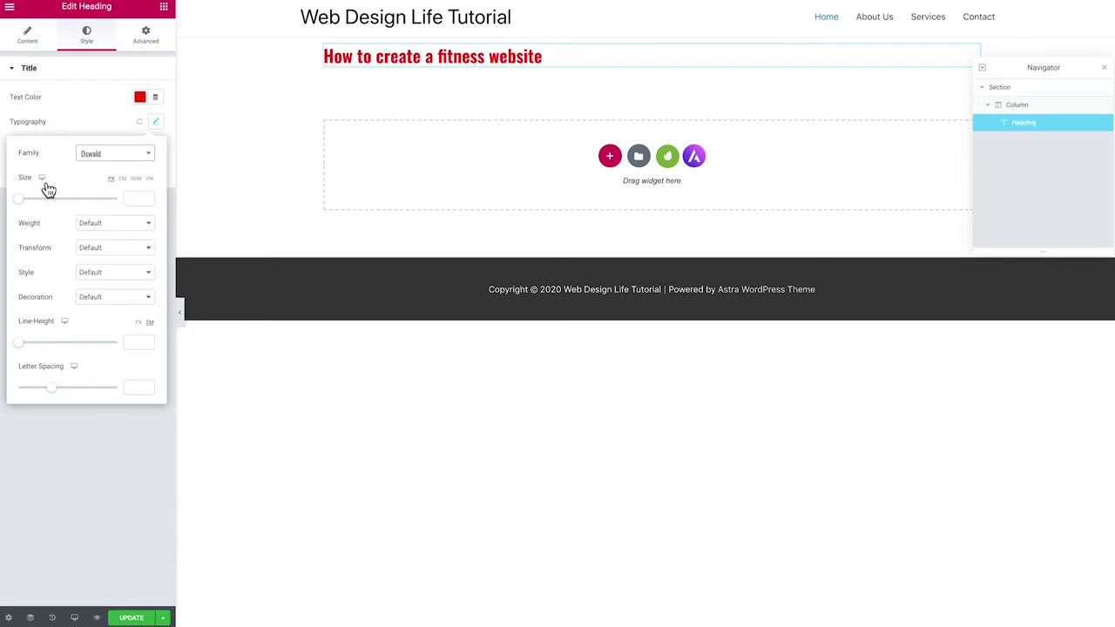
Make the heading uppercase and italic with 1.6 line height and 3.6 letter spacing
left_click(90, 225)
left_click(107, 247)
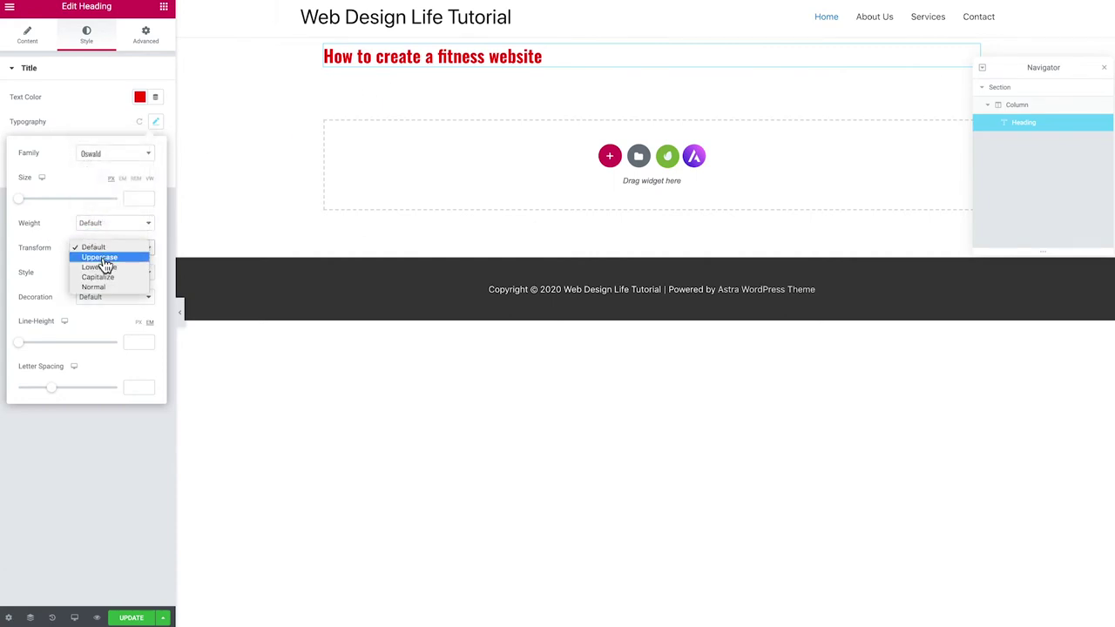
left_click(108, 258)
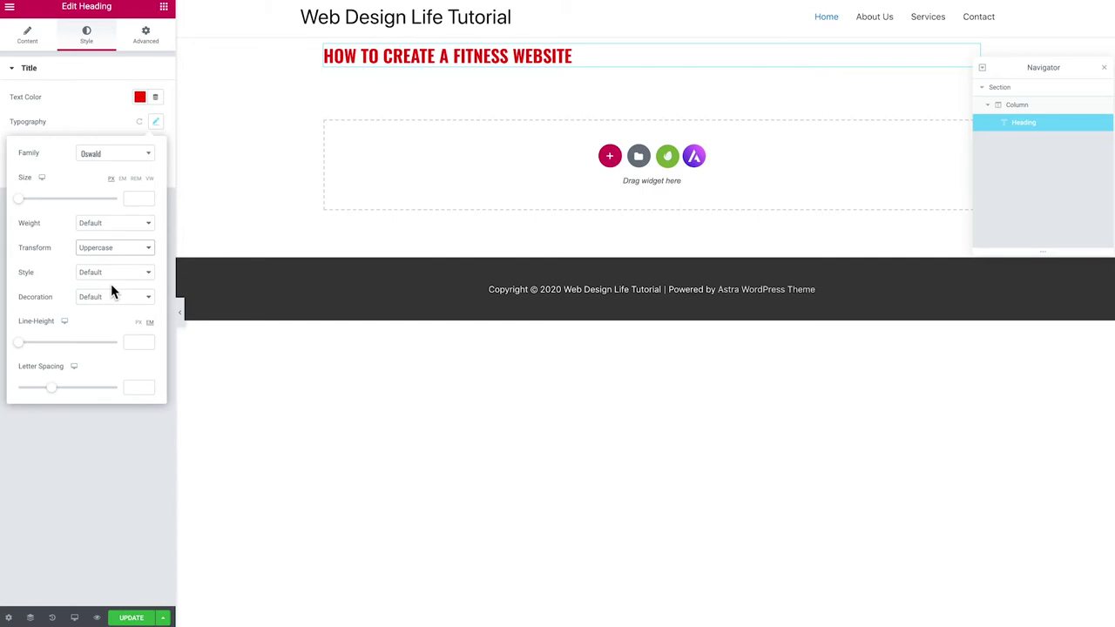
left_click(109, 272)
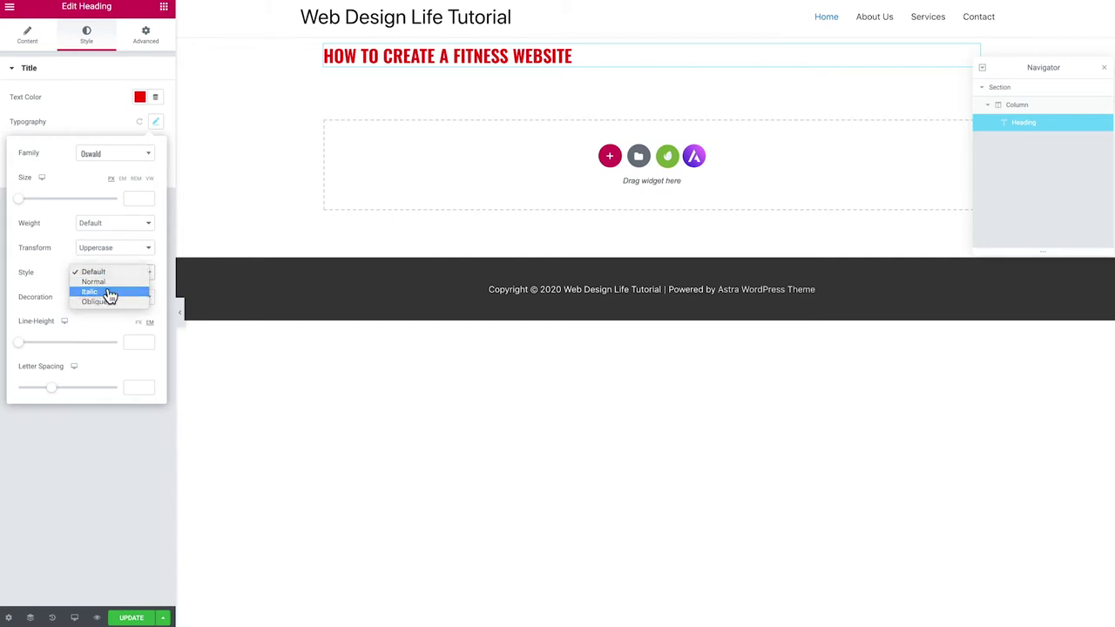
left_click(109, 294)
left_click_drag(19, 344, 35, 345)
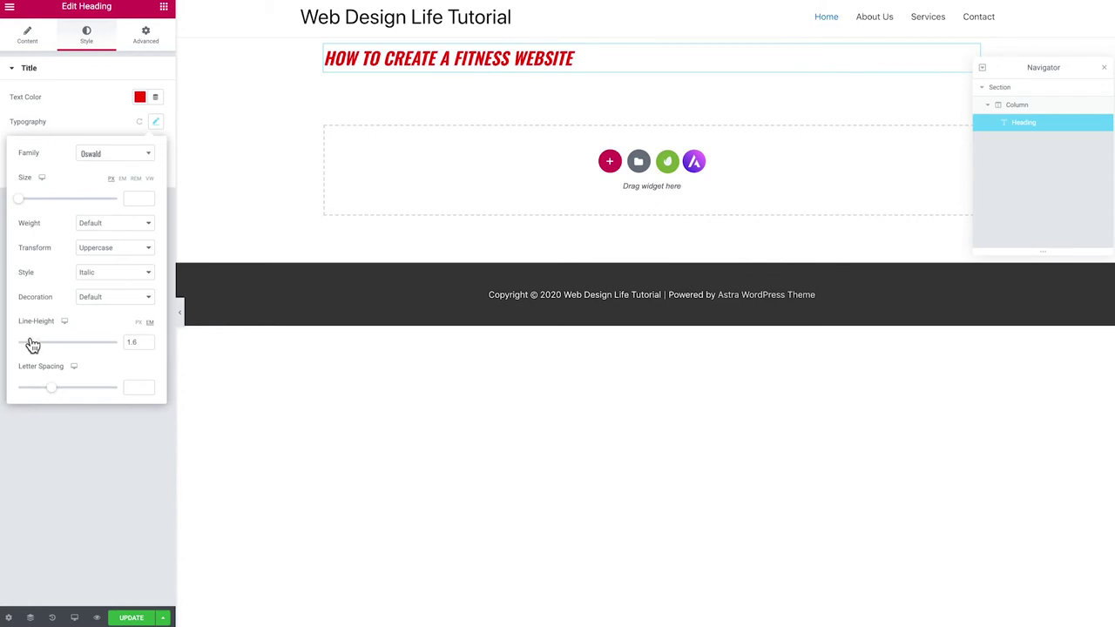
left_click_drag(50, 388, 78, 391)
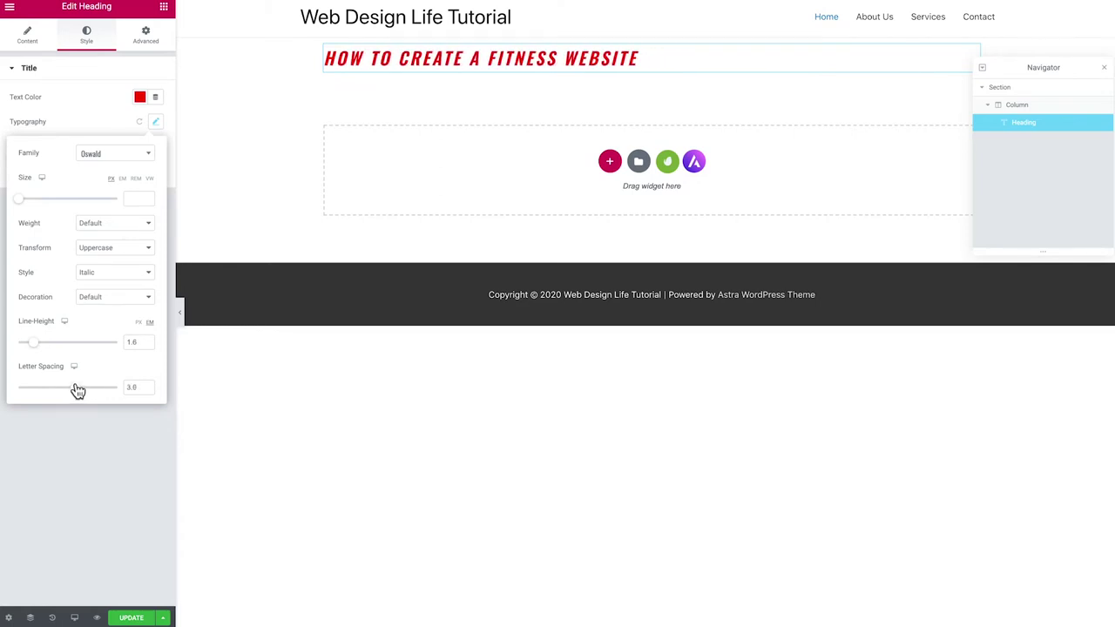
left_click(80, 123)
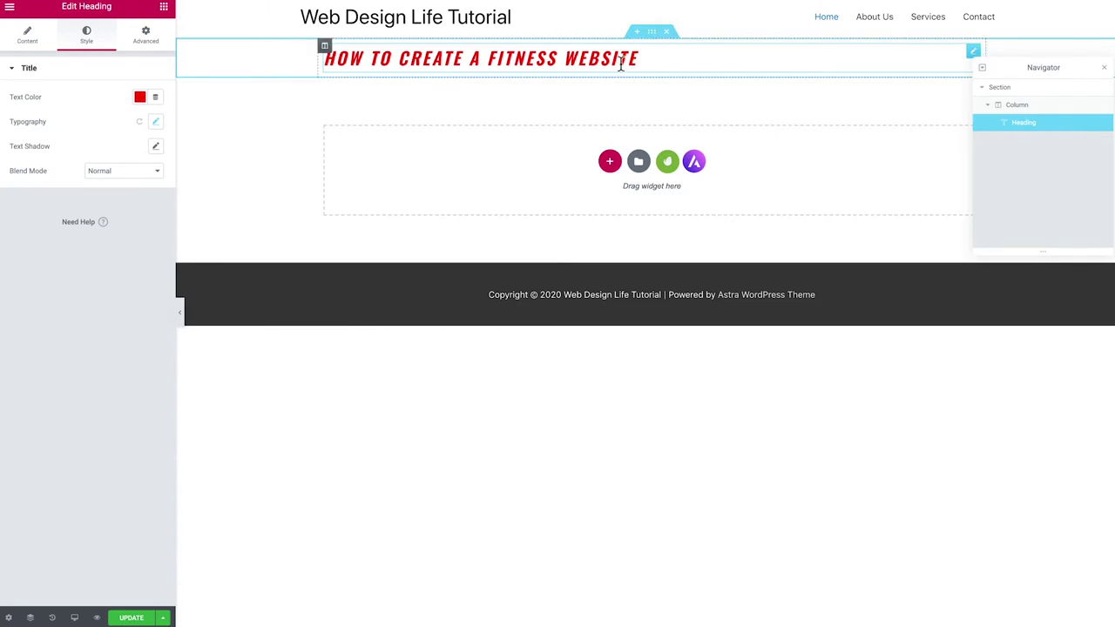
Select the heading's section, dismiss the right-click notice, and set its height to Fit To Screen
left_click(1000, 88)
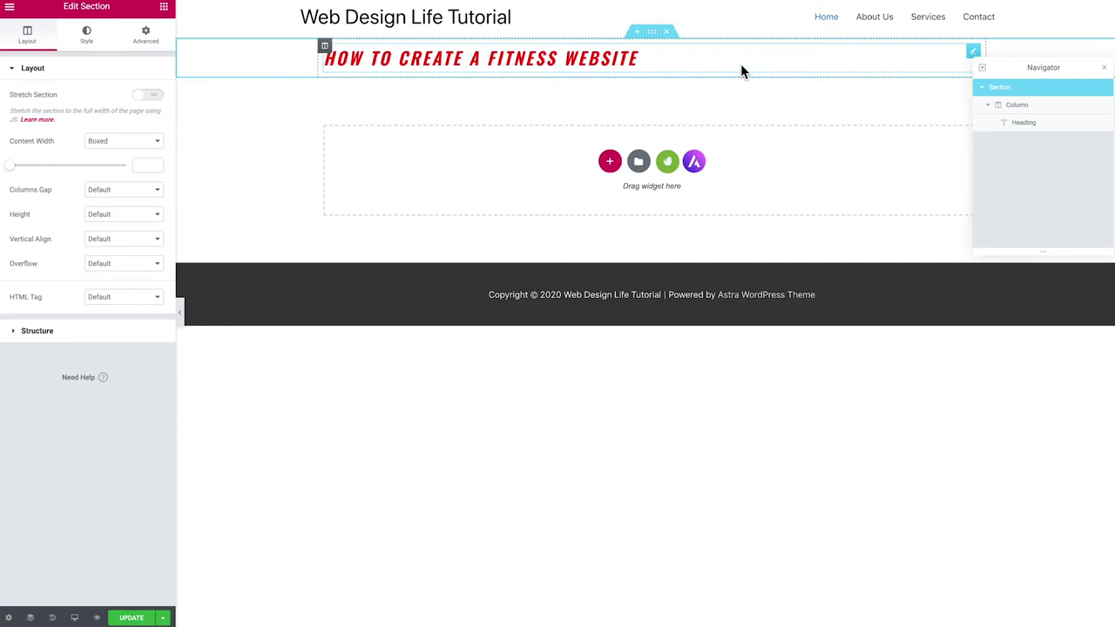
left_click(652, 33)
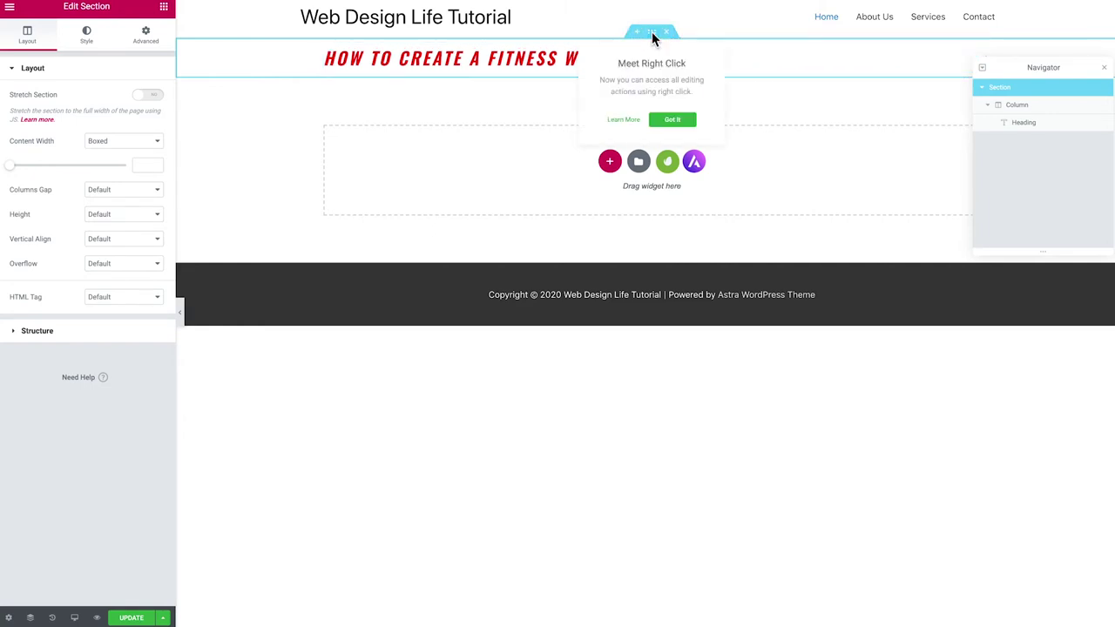
left_click(671, 119)
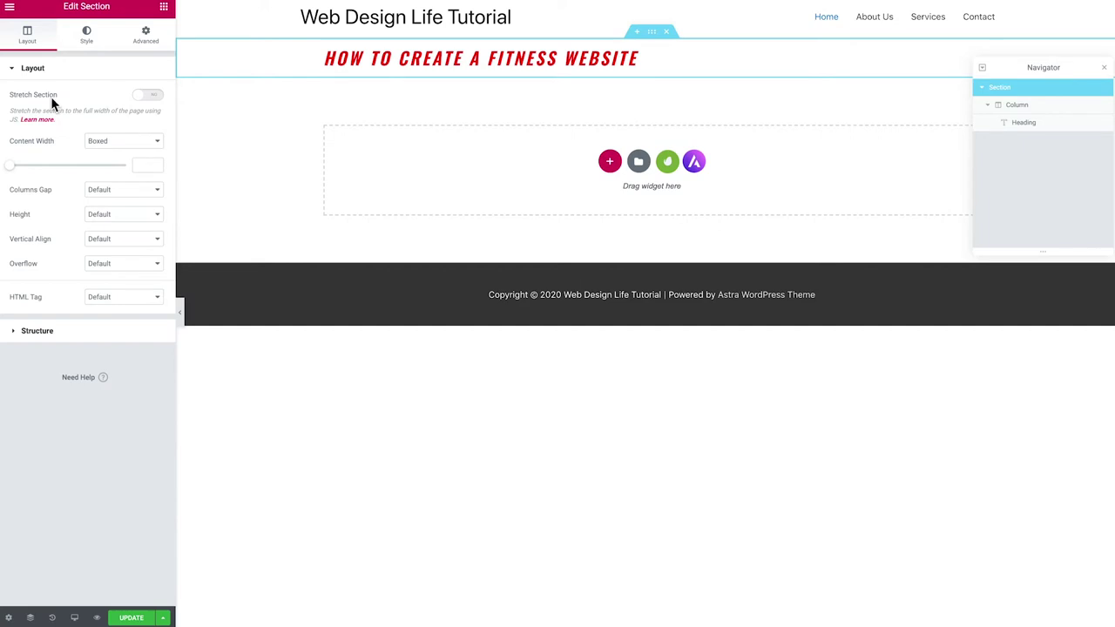
left_click(104, 216)
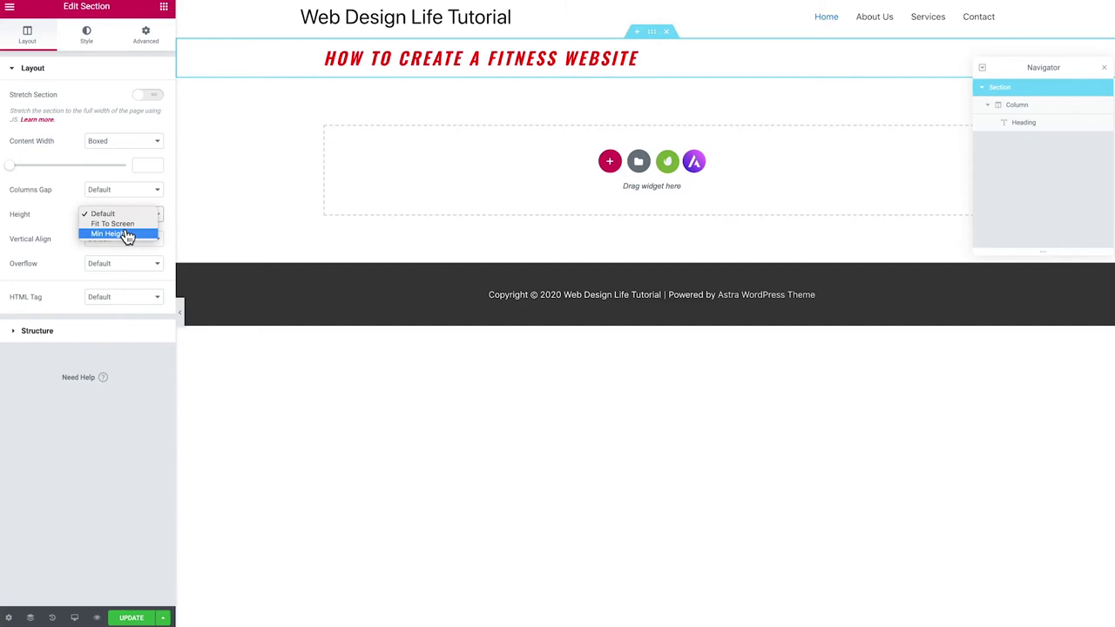
left_click(124, 224)
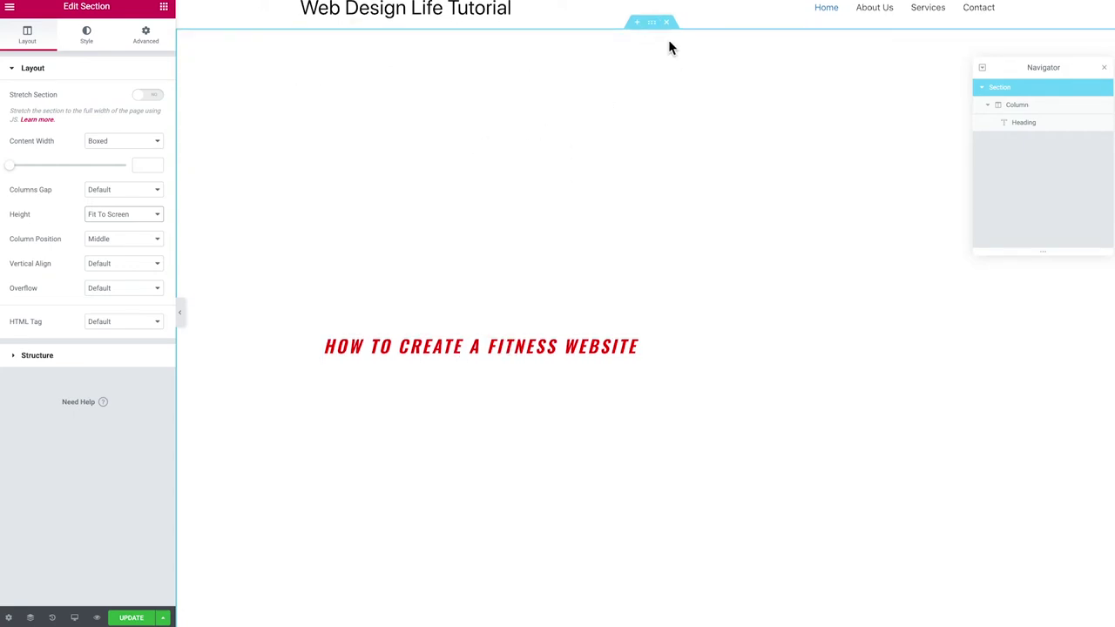
scroll(654, 35, "up", 1)
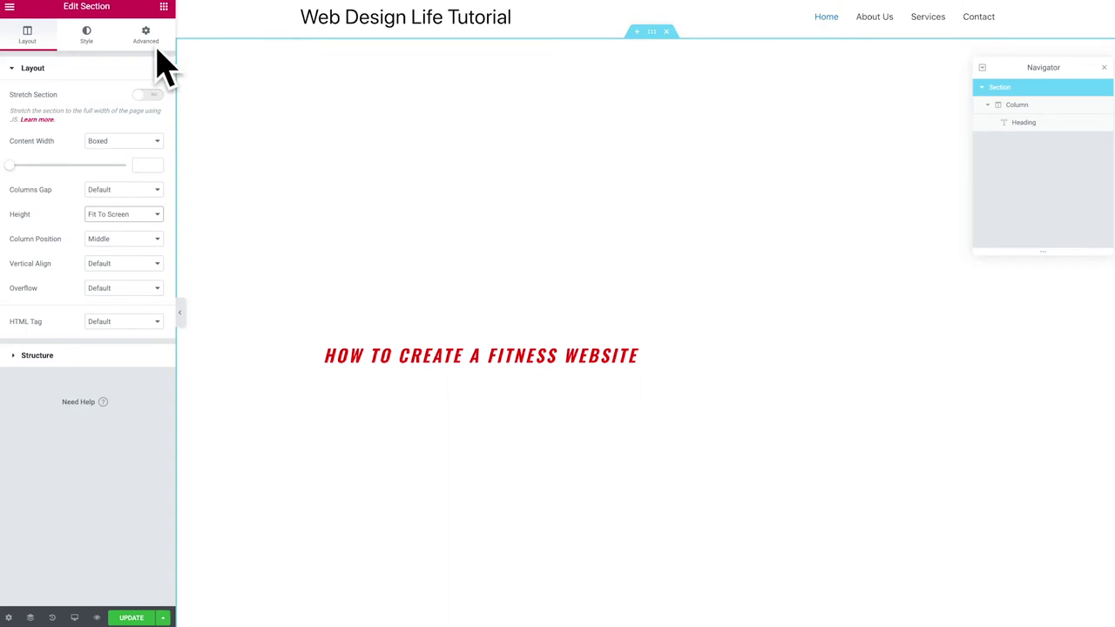
Set the section background to Classic with no colour and bring up the image media picker
left_click(88, 40)
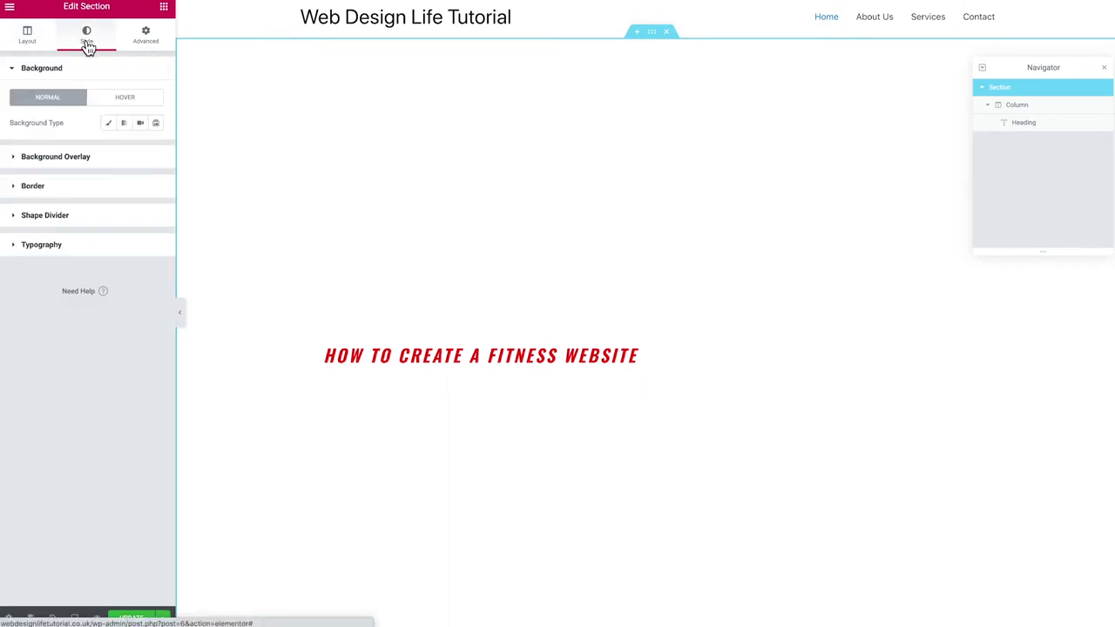
left_click(108, 124)
left_click(139, 148)
left_click_drag(125, 219, 63, 312)
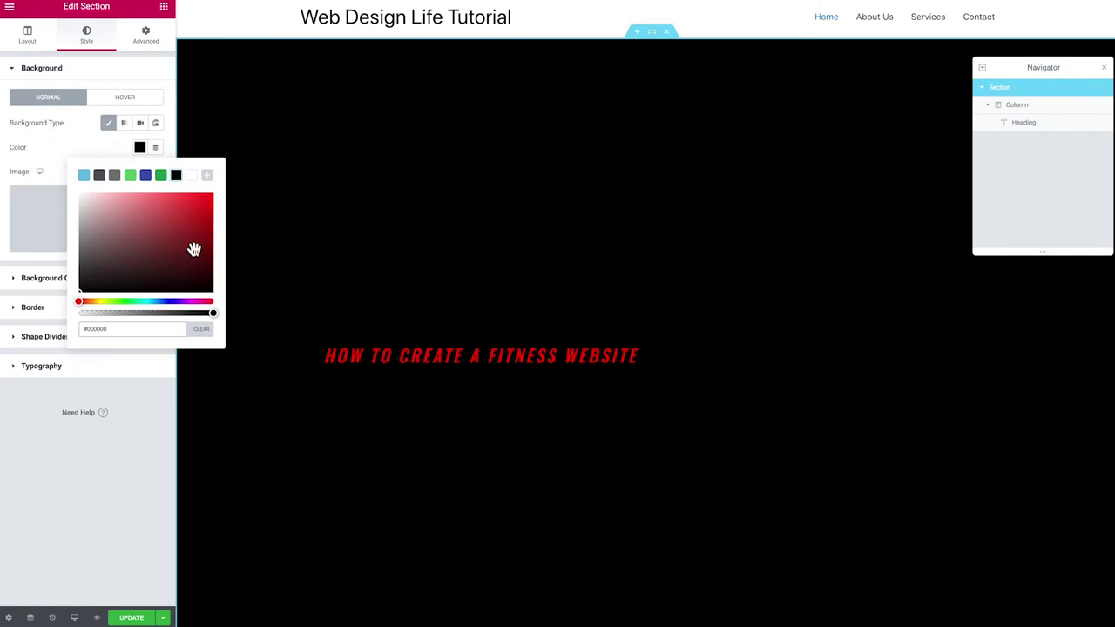
left_click(201, 329)
left_click(73, 150)
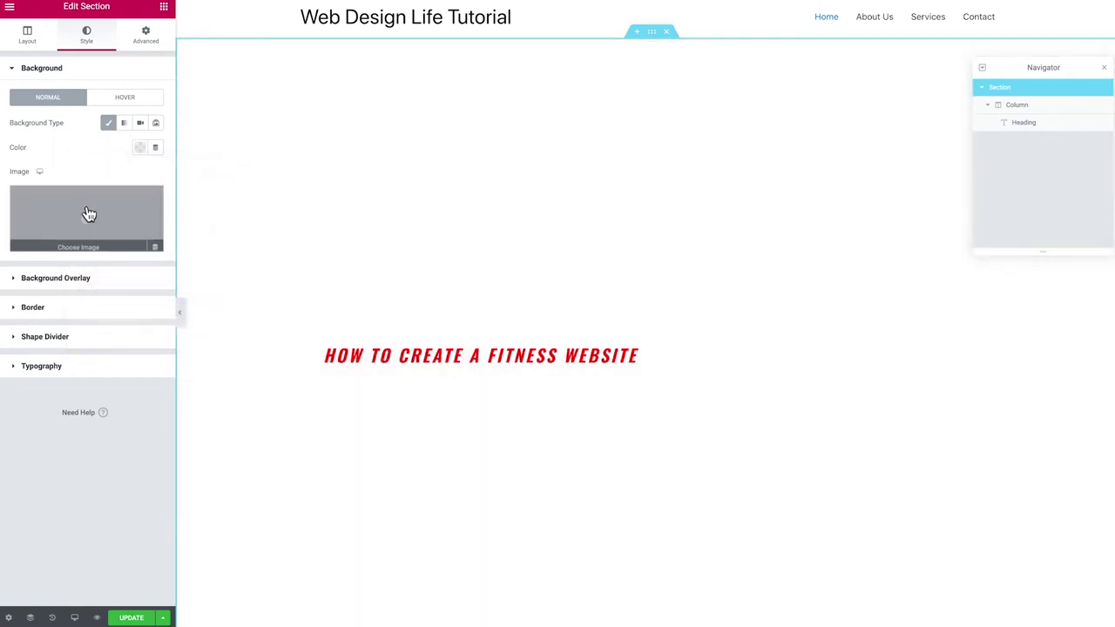
left_click(86, 220)
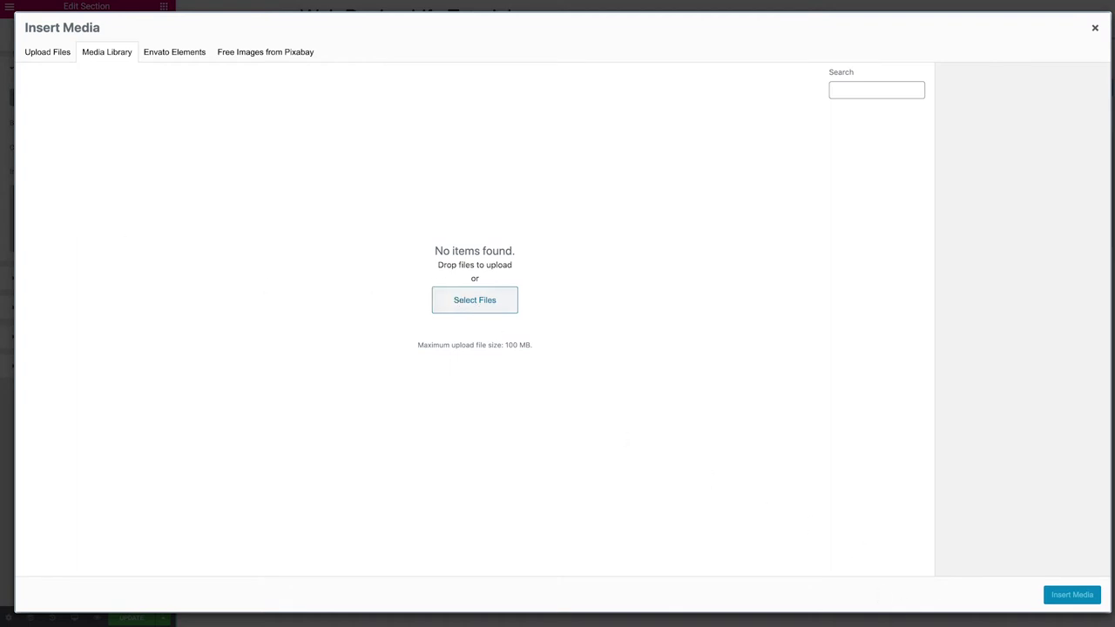
Upload the rope-climbing photo as the section background and fill in its alt text
left_click_drag(474, 622, 461, 307)
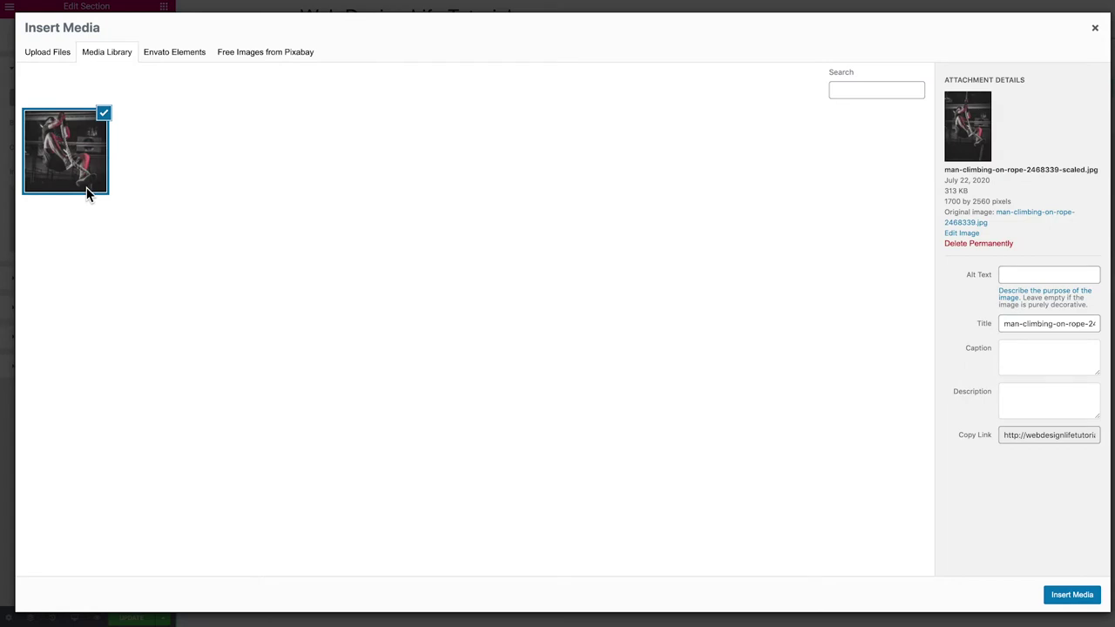
left_click(1016, 277)
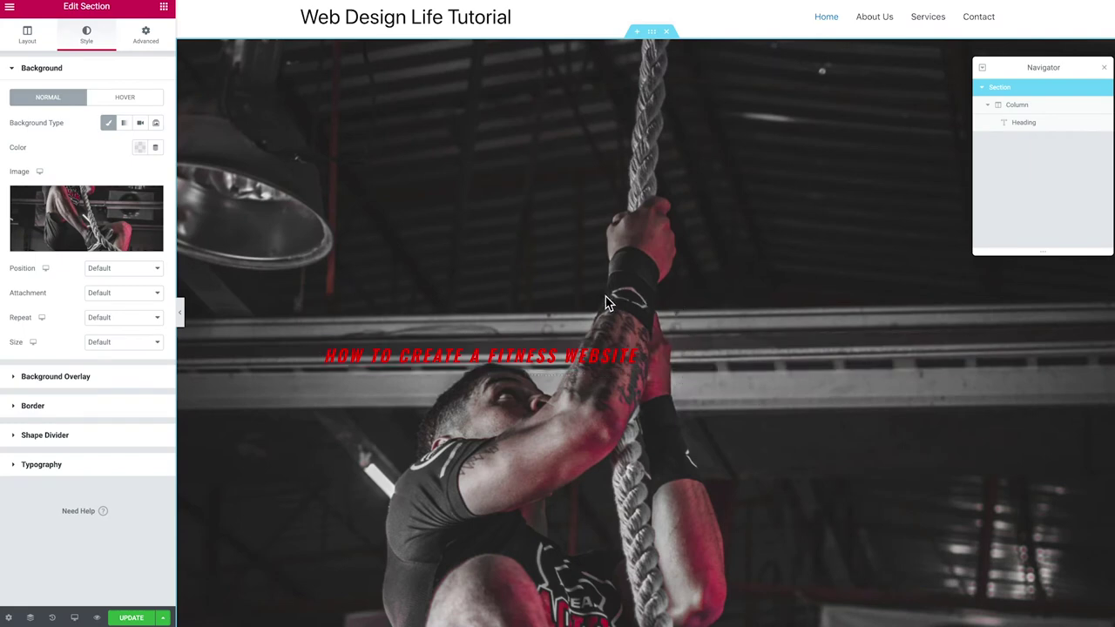
scroll(537, 299, "down", 1)
scroll(537, 299, "up", 1)
Set the background image position to Top Center and its size to Cover
left_click(96, 271)
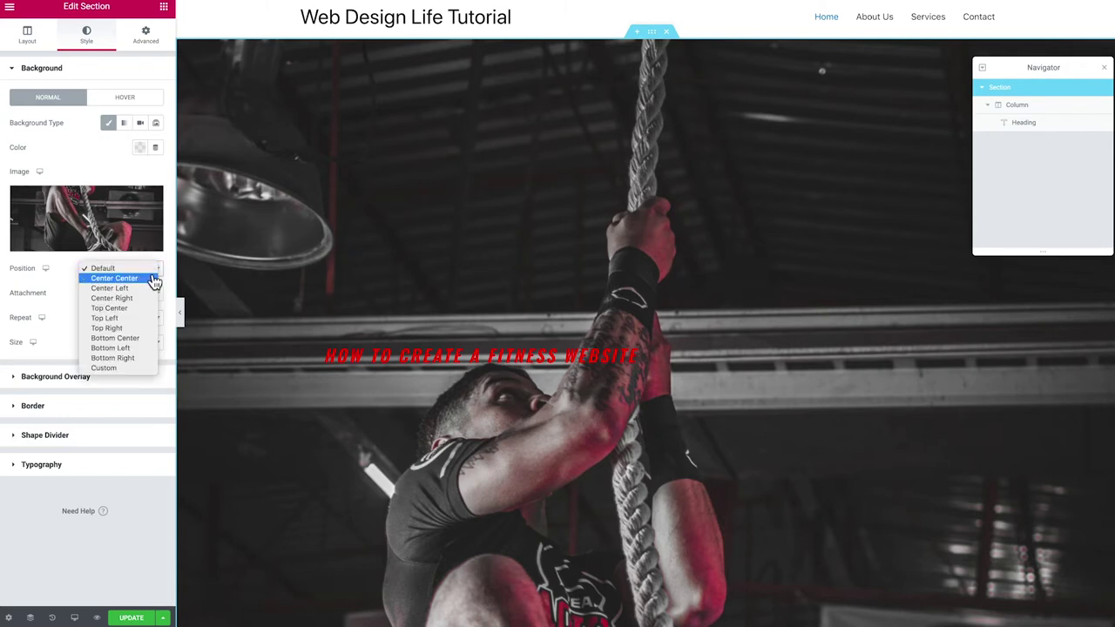
left_click(138, 281)
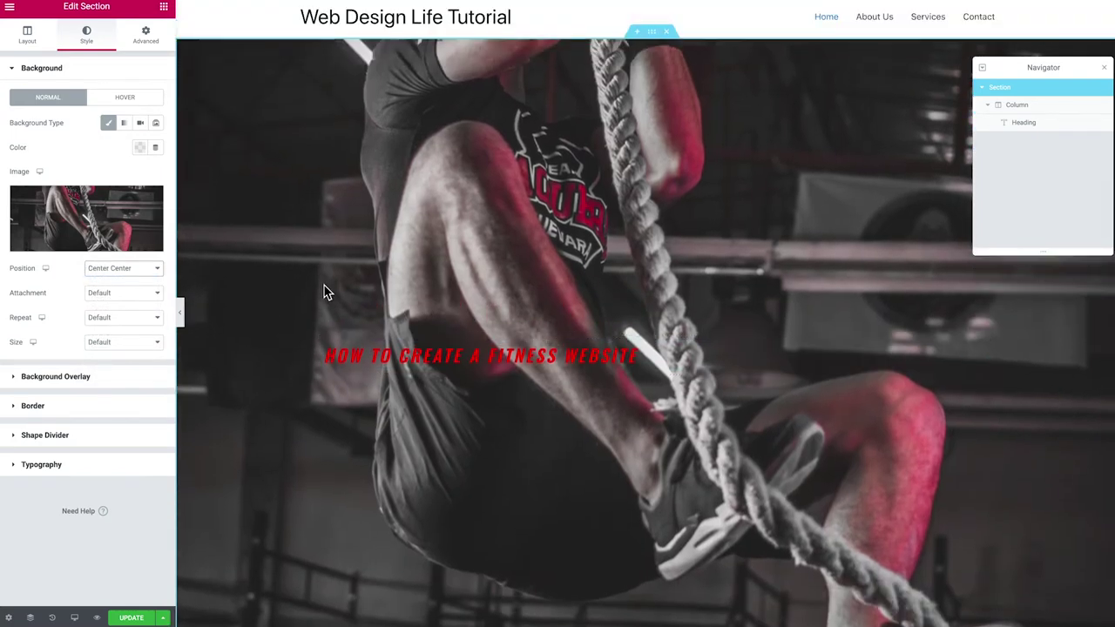
left_click(124, 270)
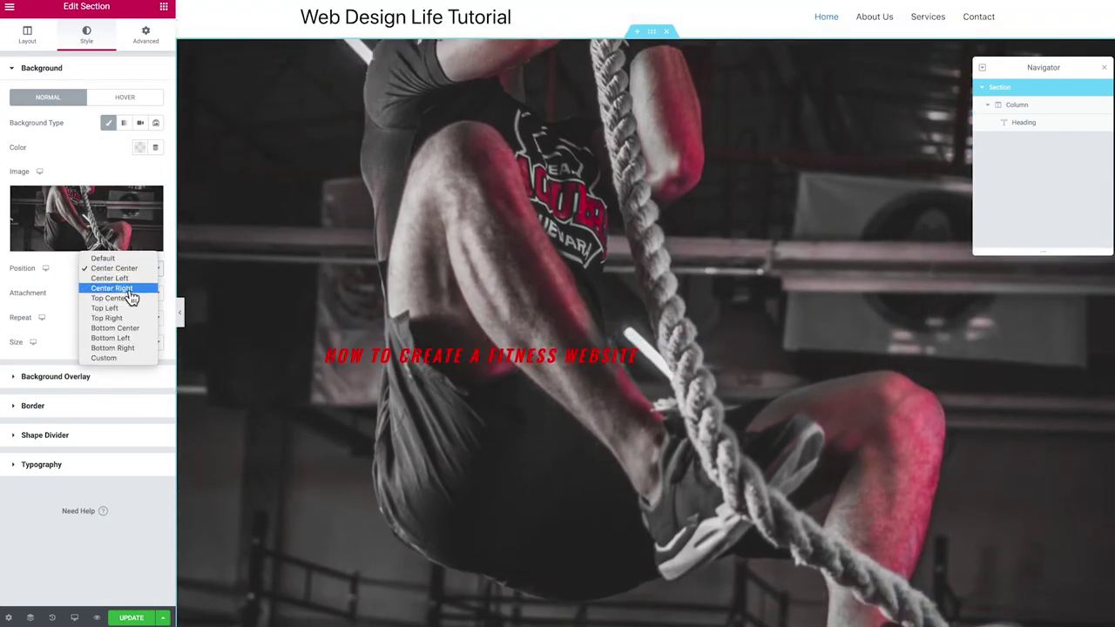
left_click(130, 300)
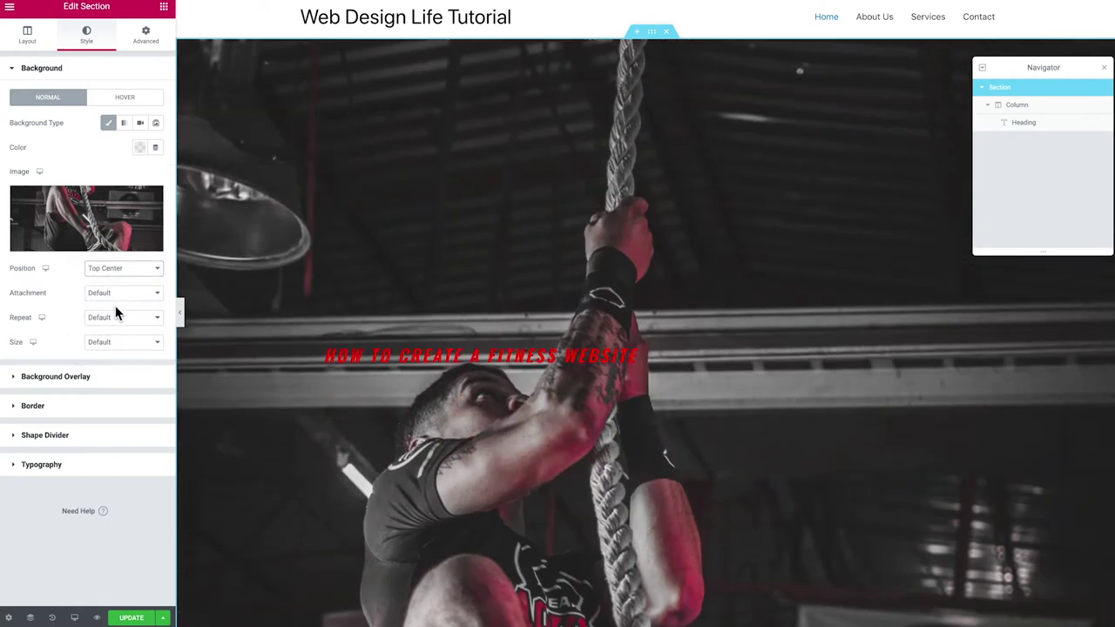
left_click(110, 345)
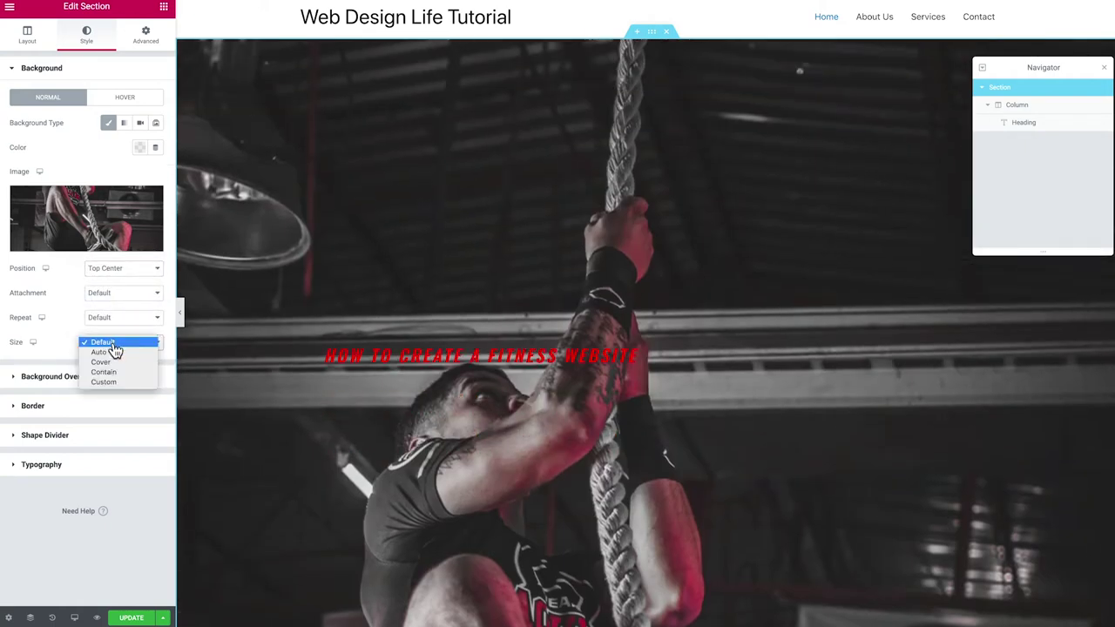
left_click(111, 362)
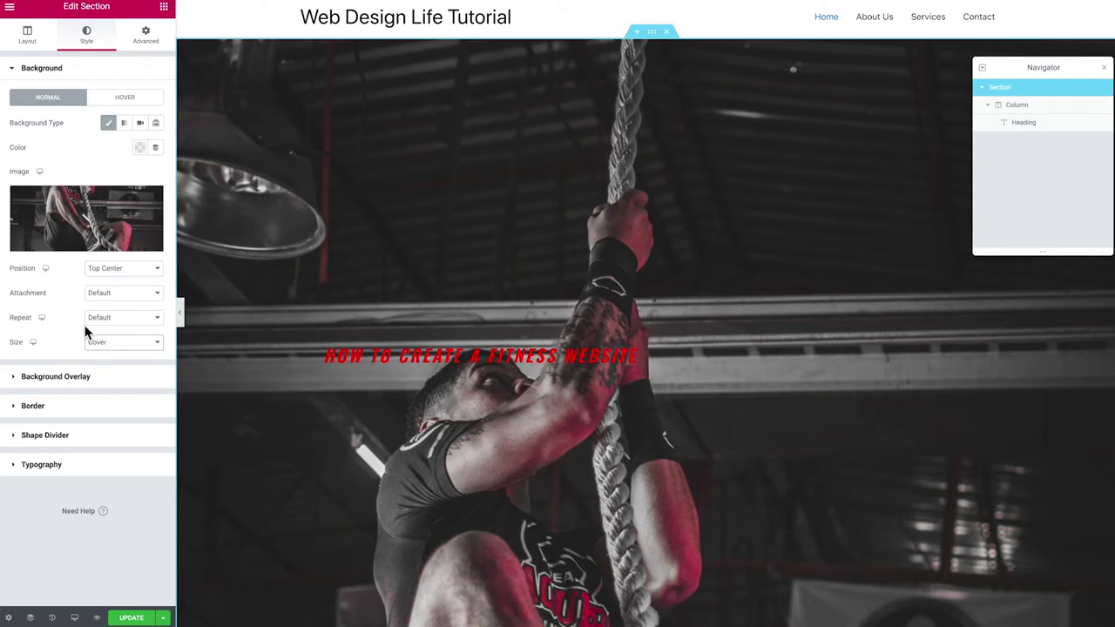
left_click(57, 377)
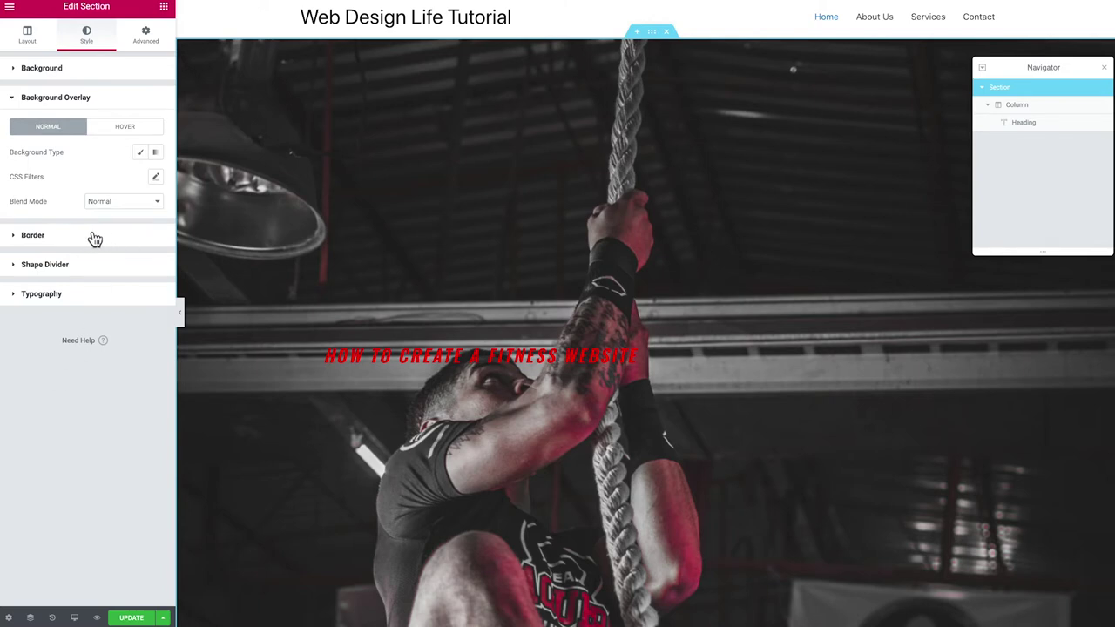
Add a Classic black (#000000) background overlay at 0.5 opacity
left_click(142, 156)
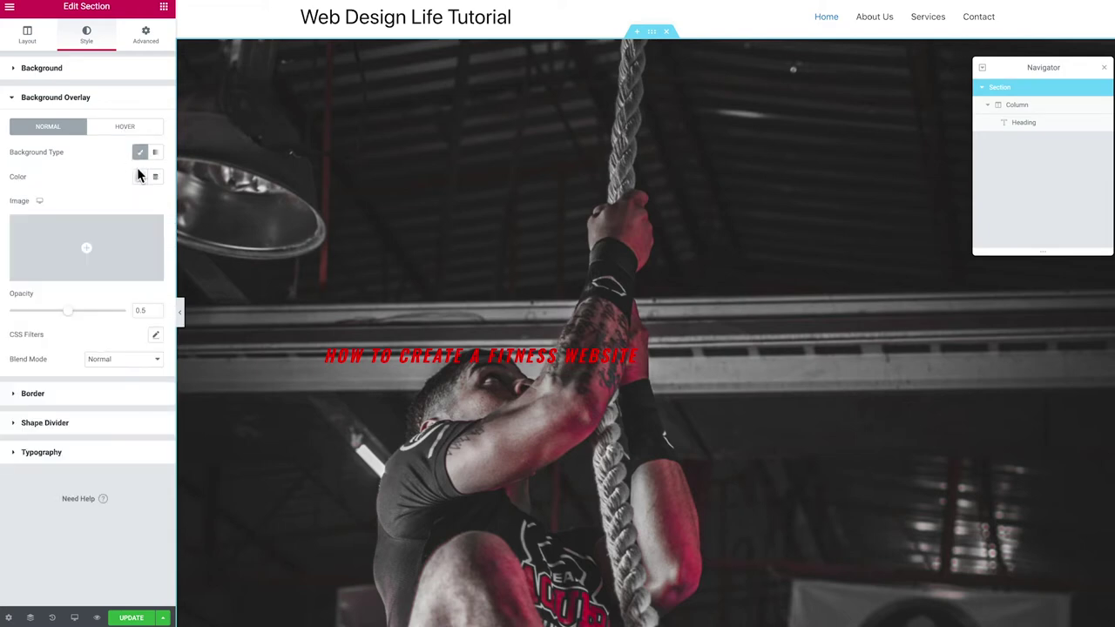
left_click(156, 155)
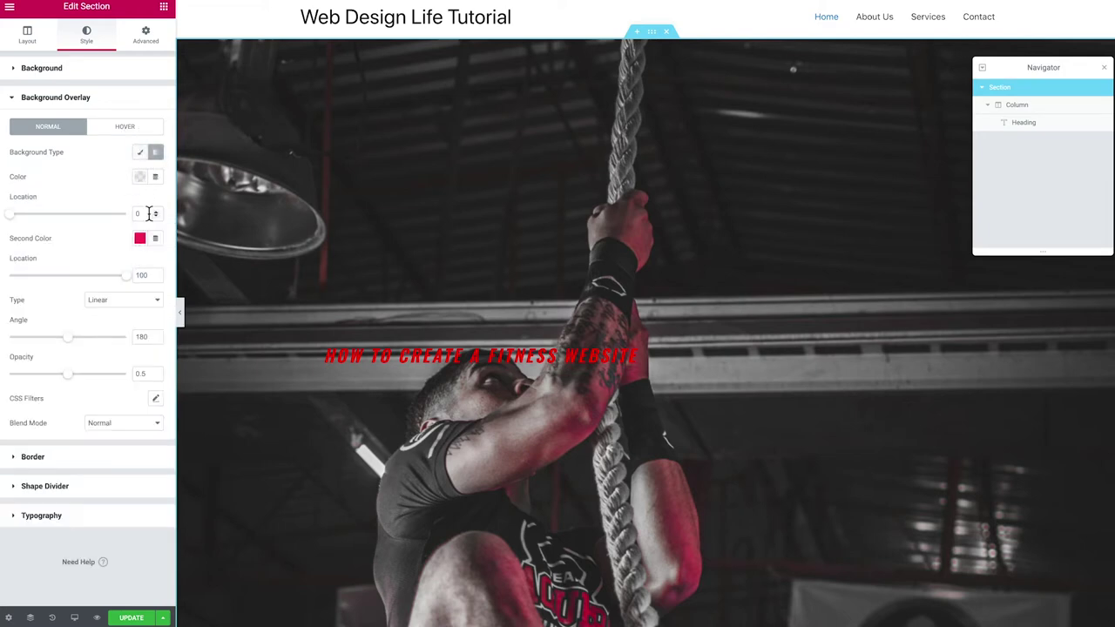
left_click(141, 156)
left_click(140, 177)
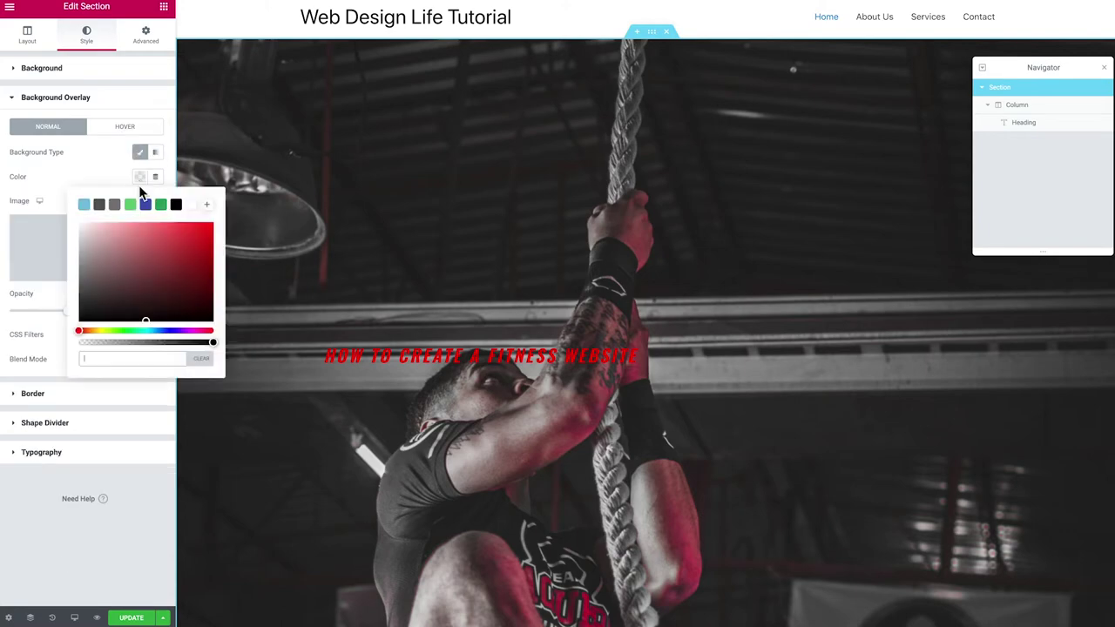
left_click_drag(113, 236, 212, 324)
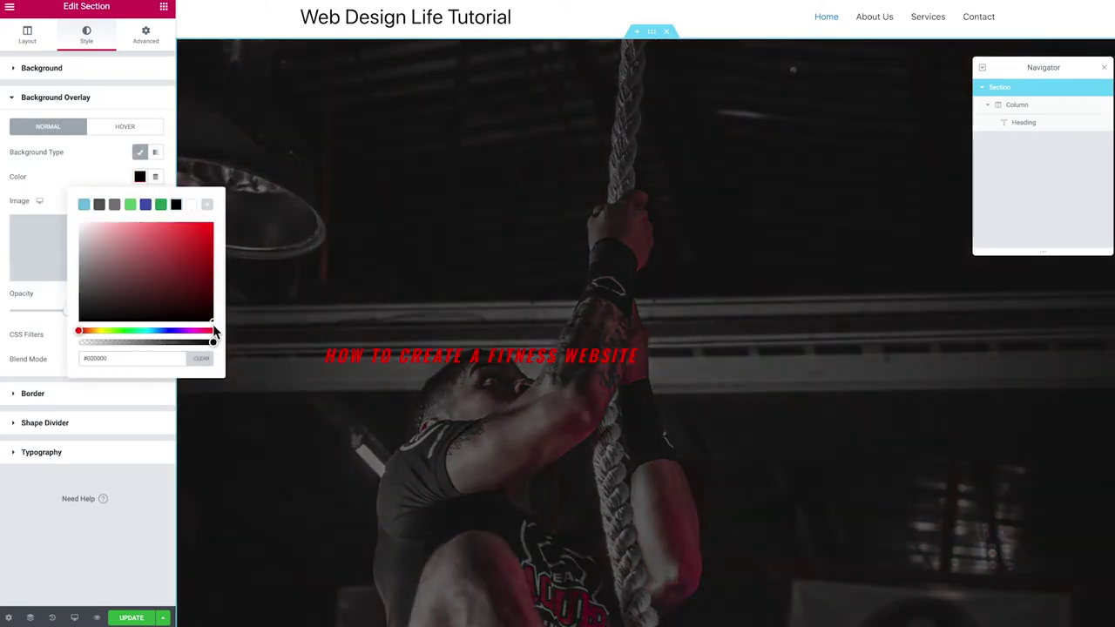
left_click(110, 177)
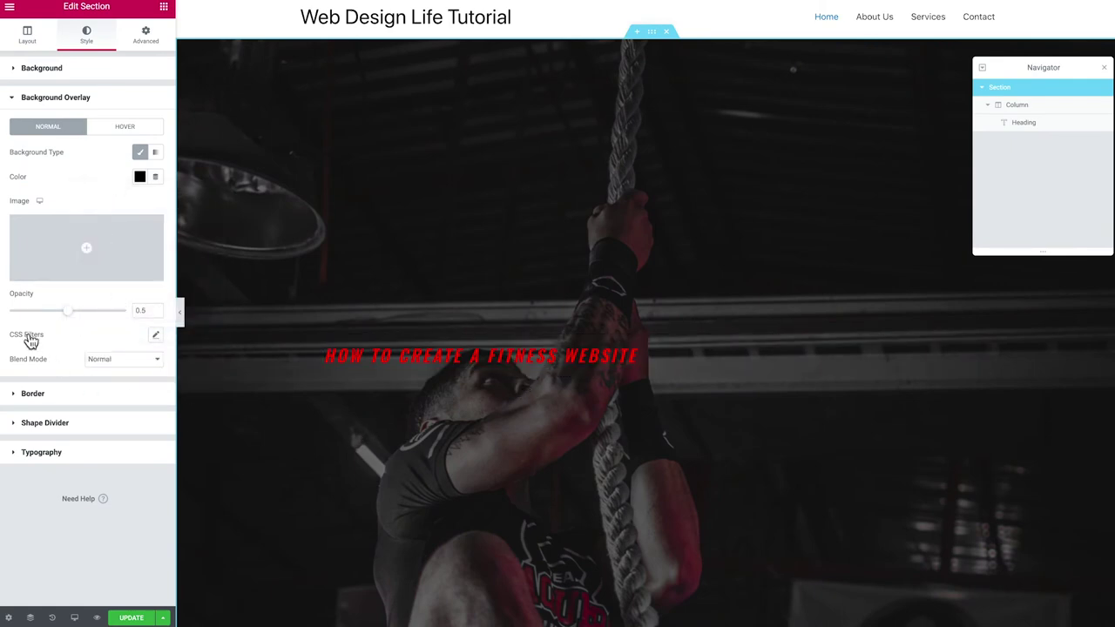
left_click_drag(70, 312, 77, 320)
scroll(389, 253, "down", 2)
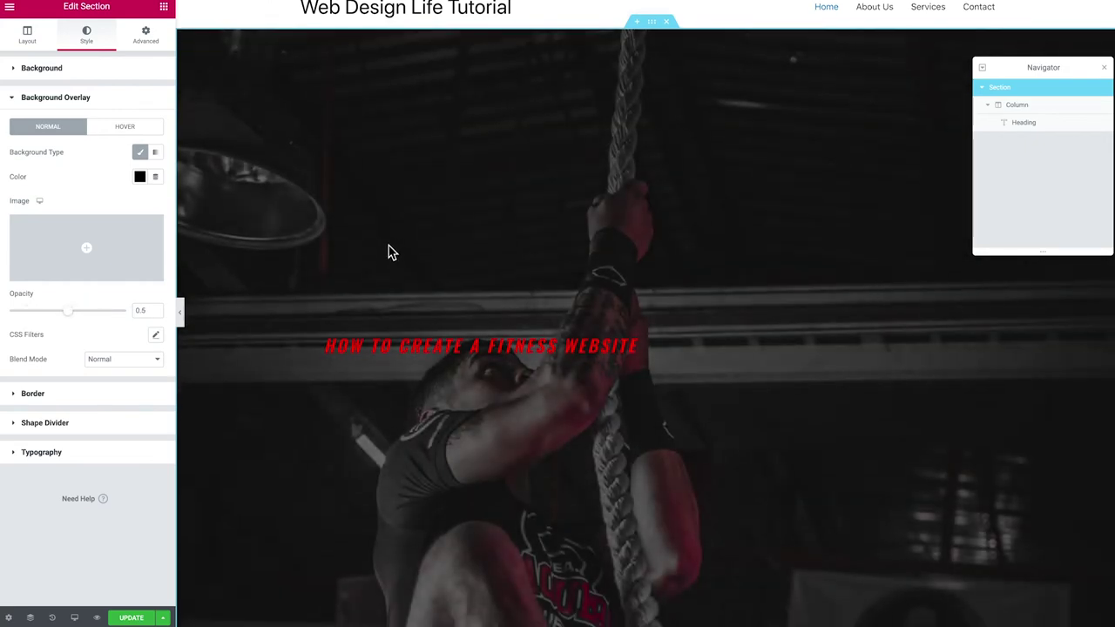
scroll(388, 257, "up", 2)
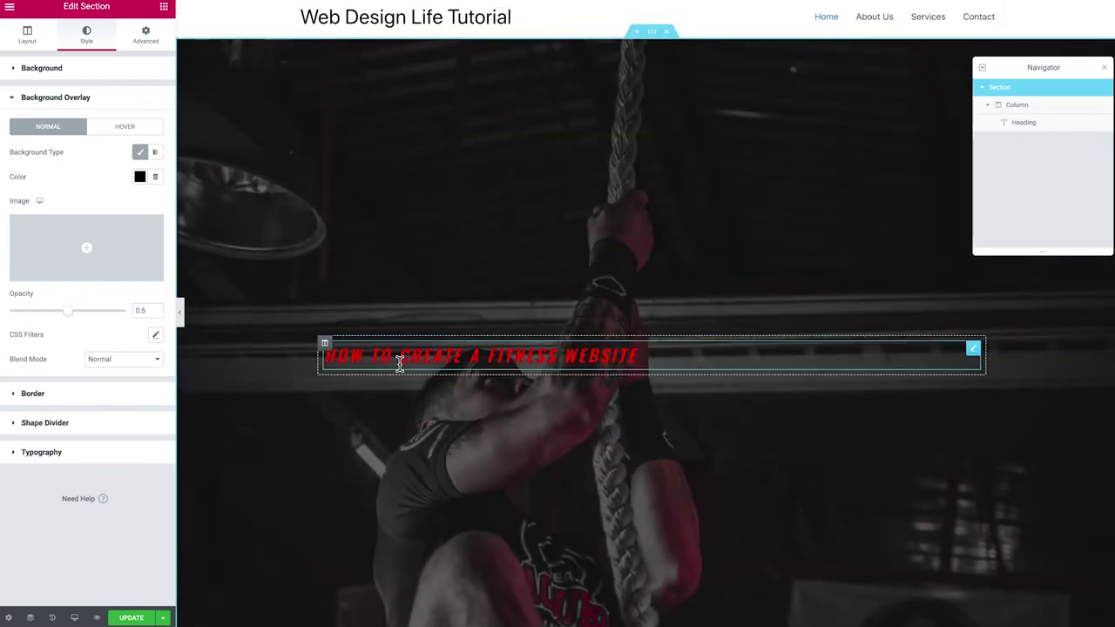
Center the heading and set its font size to about 117 with 1.1 line height
left_click(475, 358)
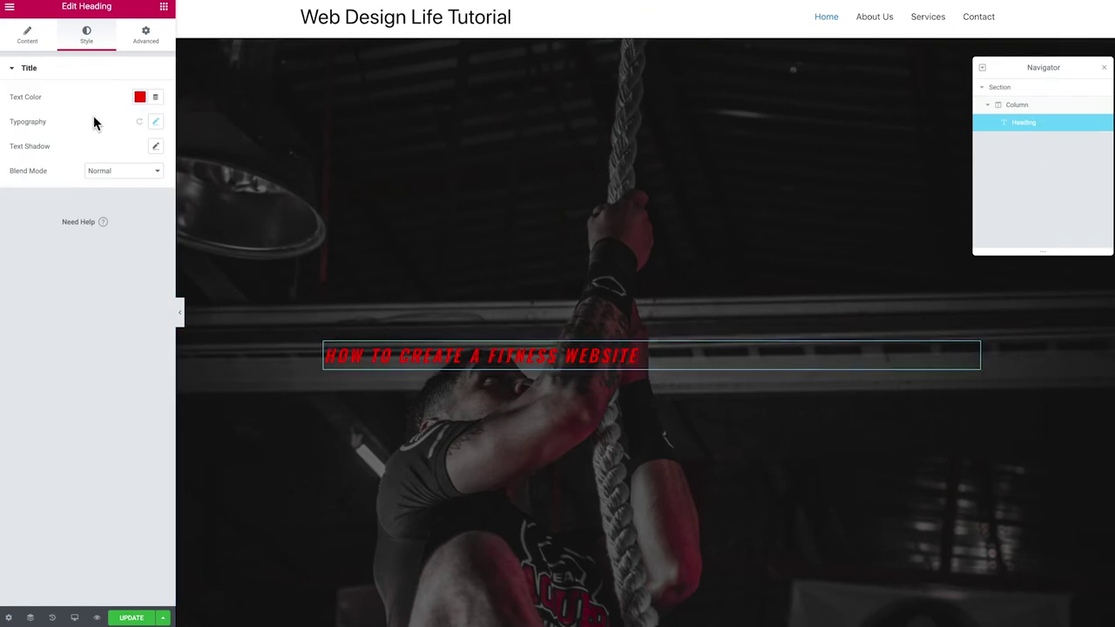
left_click(29, 33)
left_click(123, 262)
left_click(86, 38)
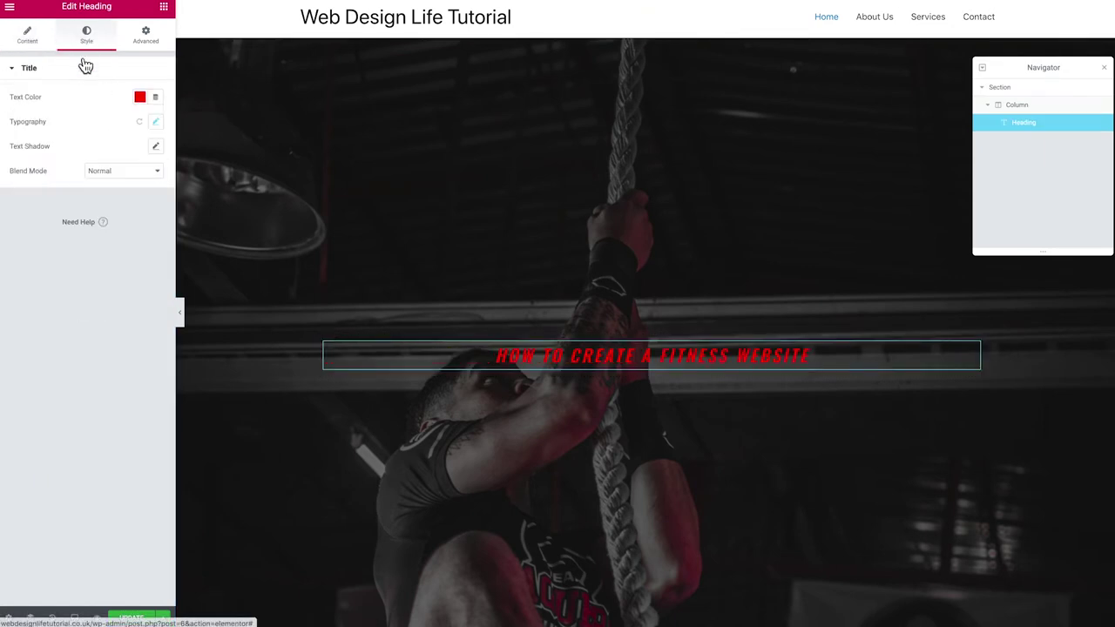
left_click(155, 122)
left_click_drag(20, 206, 78, 206)
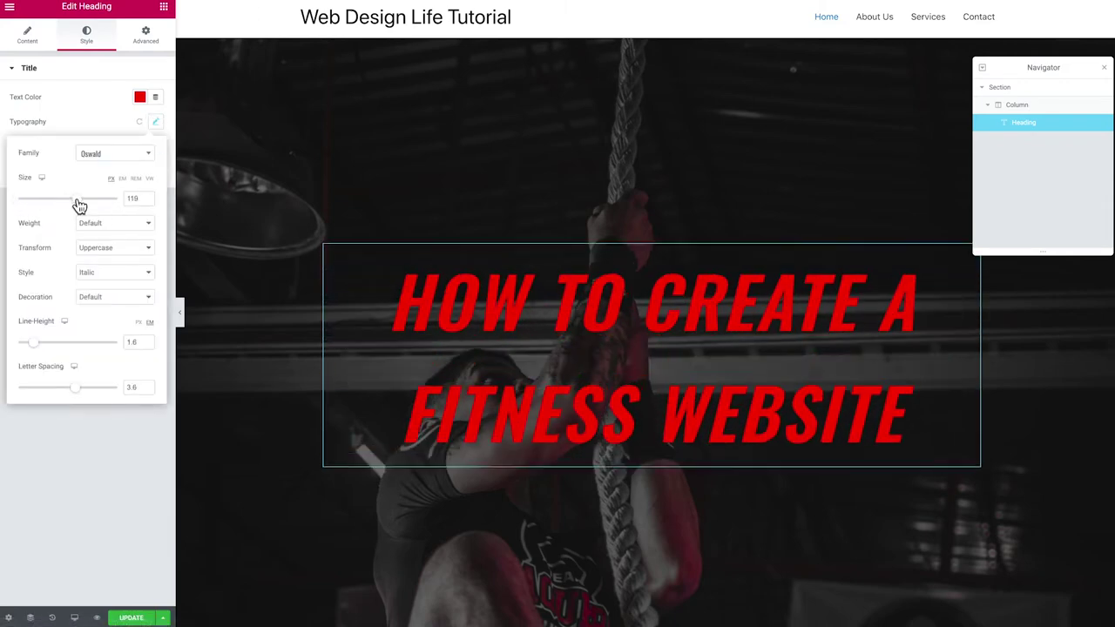
left_click_drag(35, 344, 28, 350)
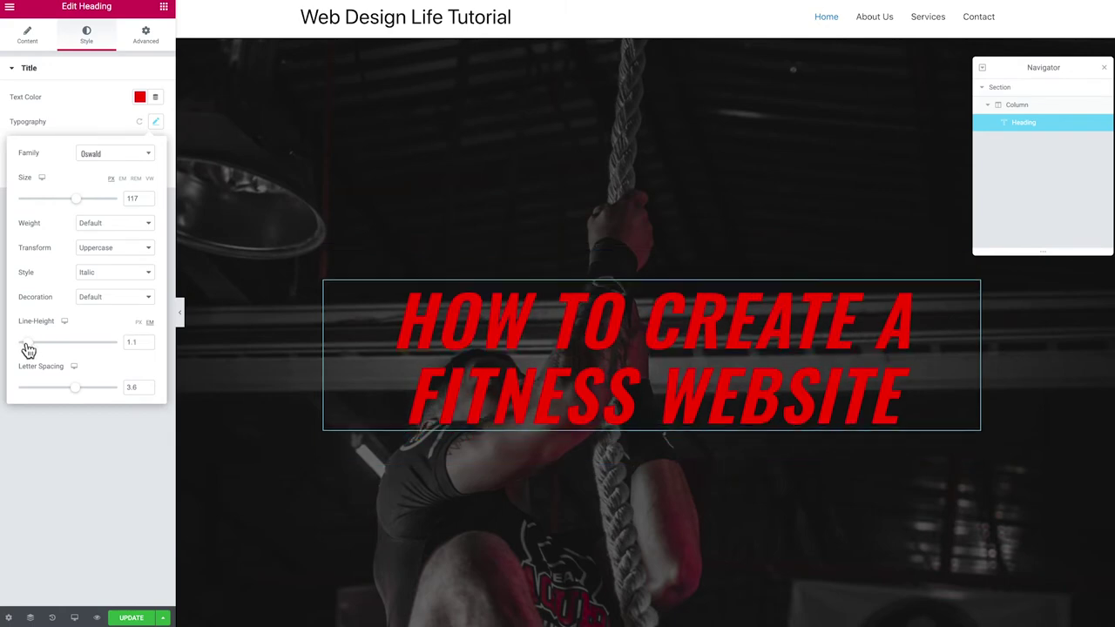
left_click(113, 131)
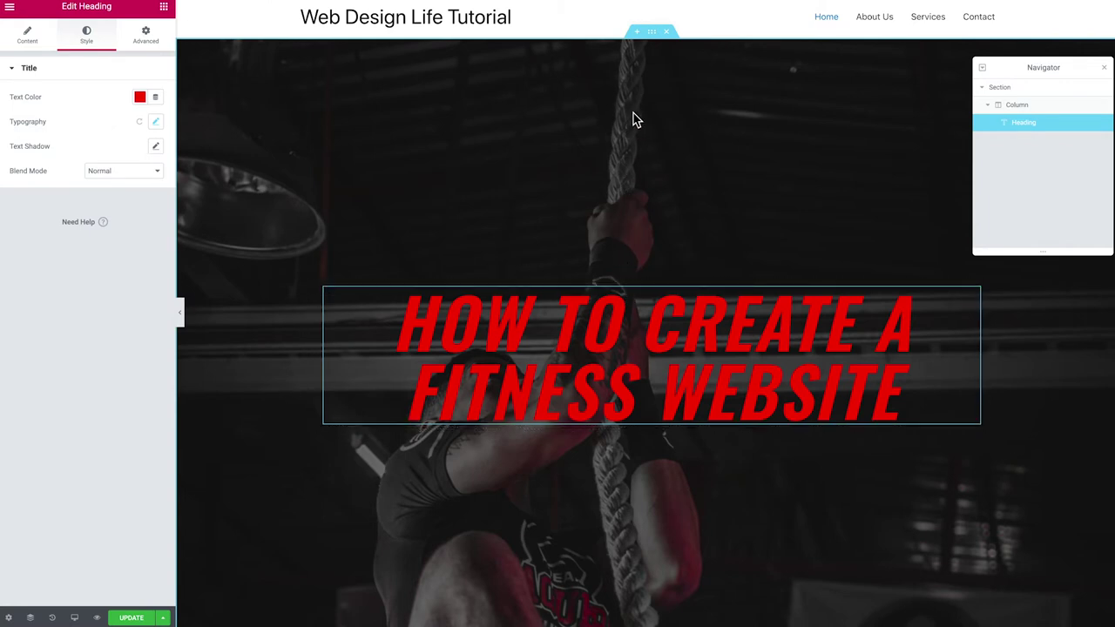
left_click(652, 33)
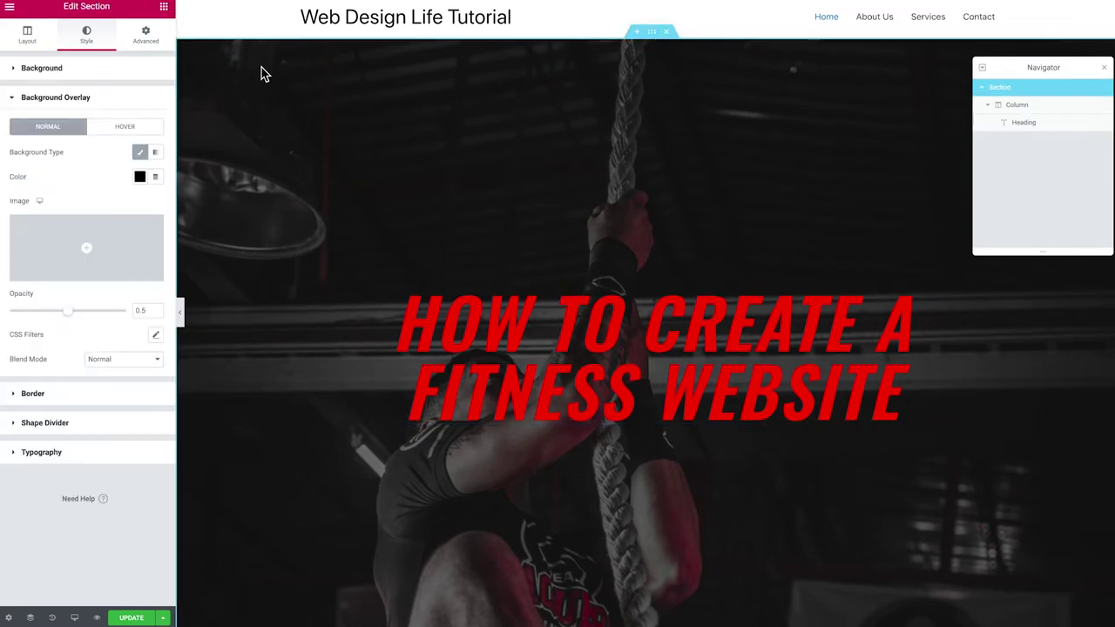
Collapse Background Overlay and expand the hero's Background panel to show its Cover, Top Center image settings
left_click(64, 73)
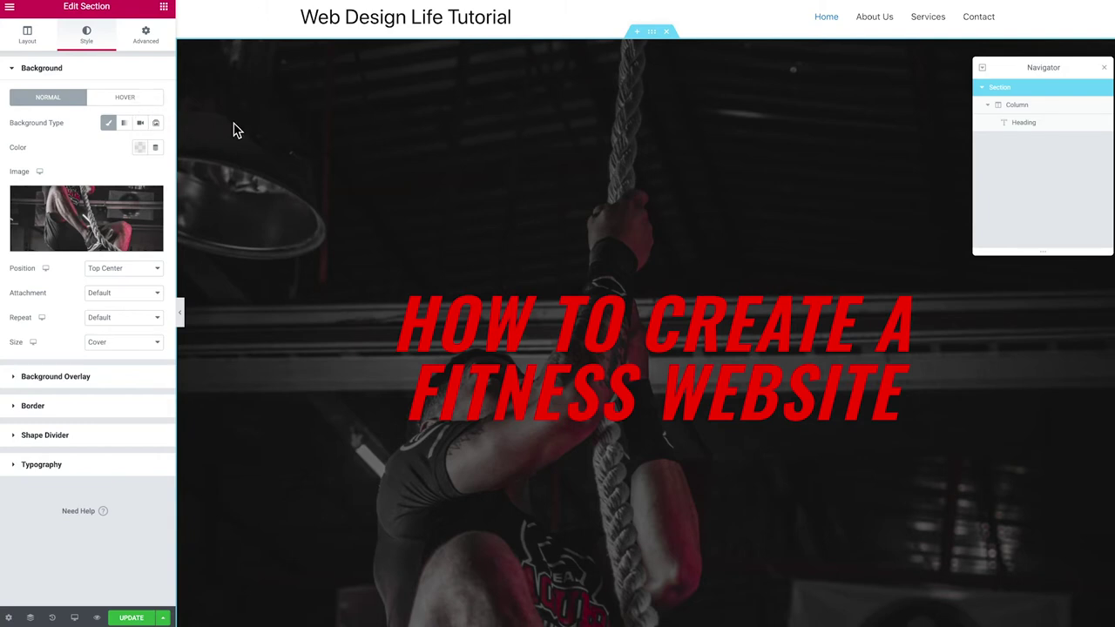
Add a new section with three equal columns below the hero
scroll(237, 129, "down", 2)
scroll(237, 128, "down", 3)
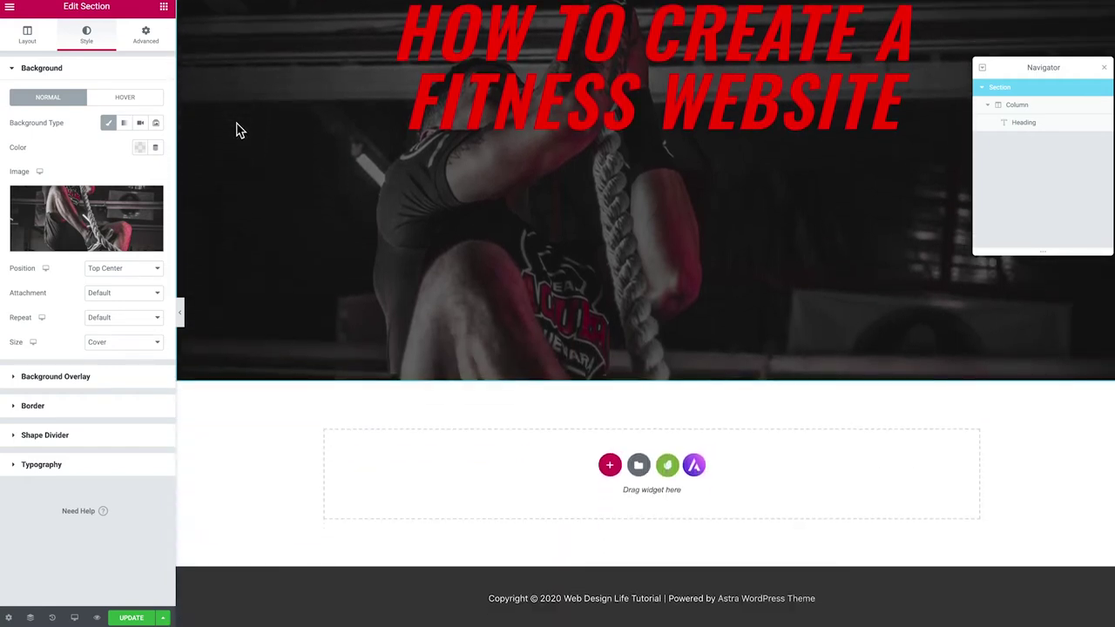
left_click(608, 463)
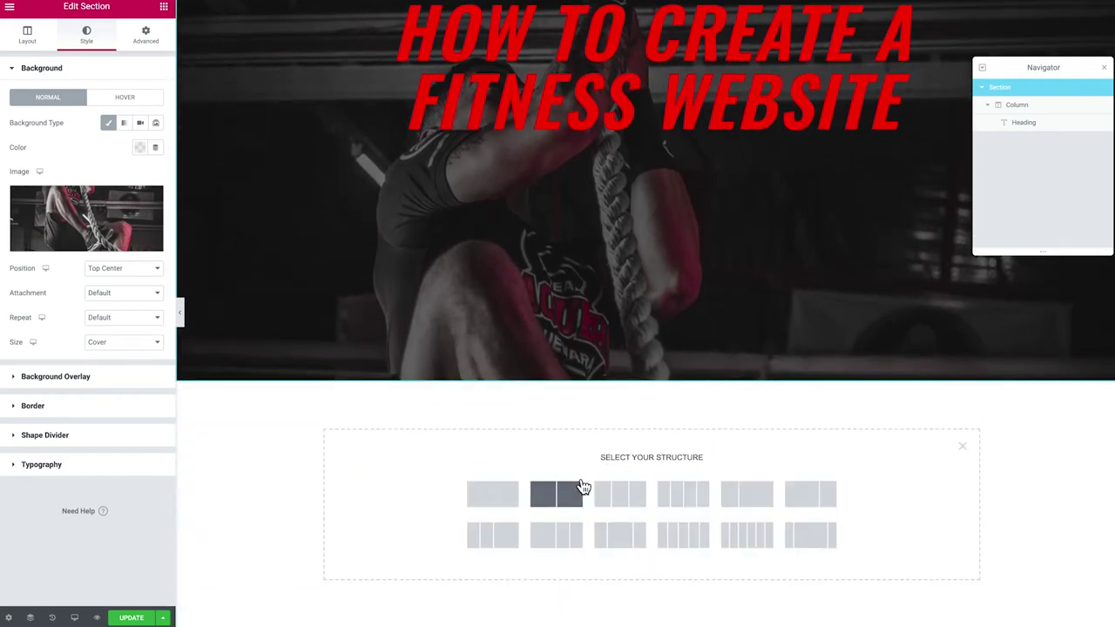
left_click(622, 500)
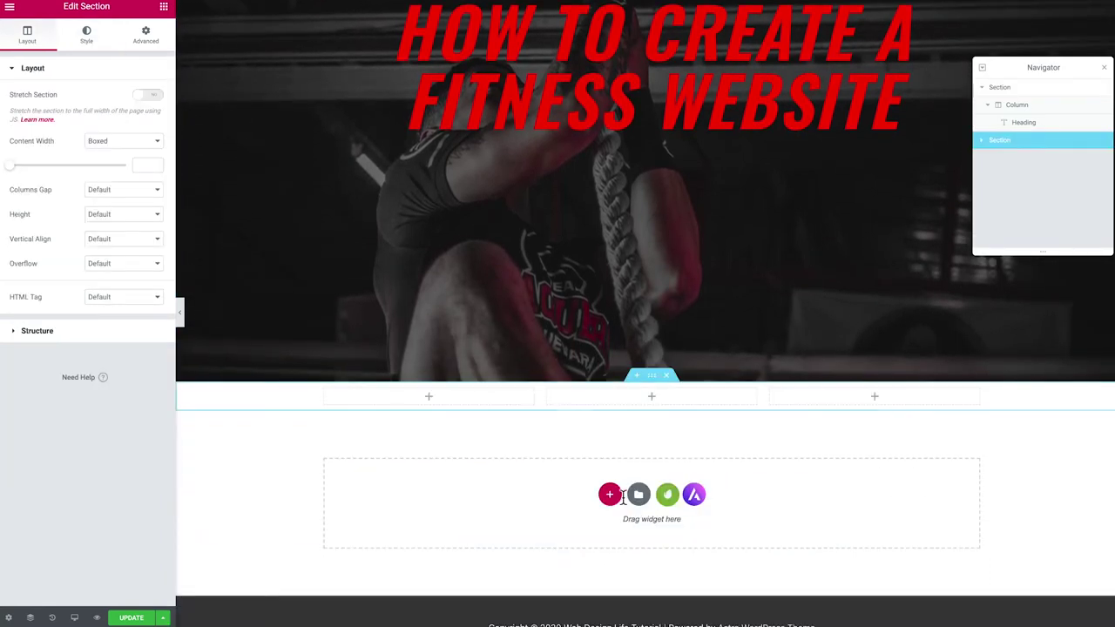
Drop an Image Box widget into the new section's first column
left_click(162, 7)
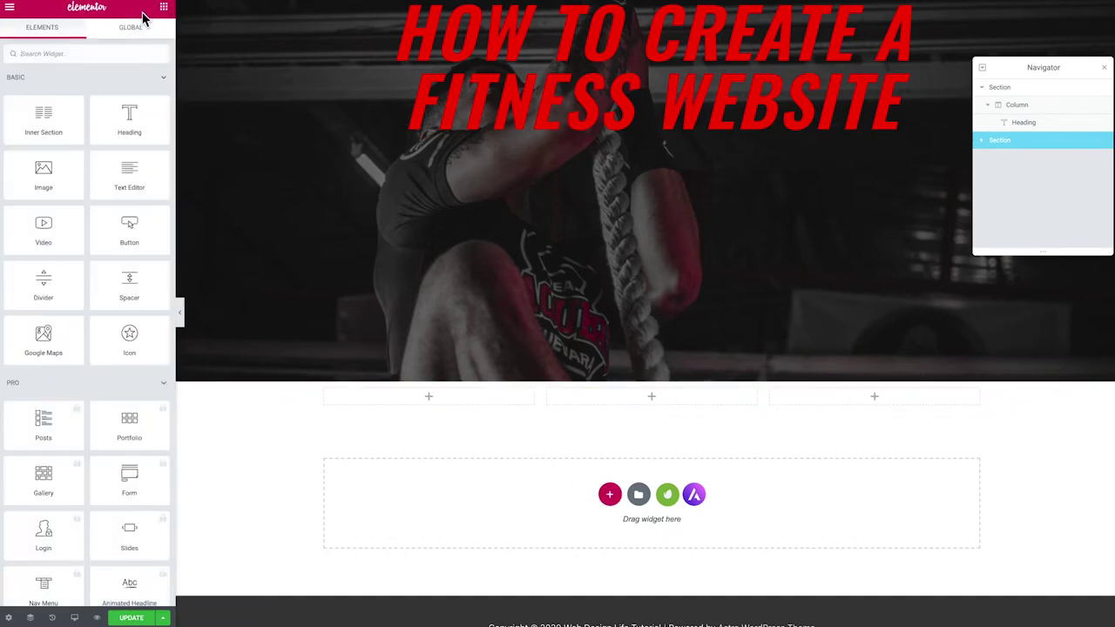
scroll(78, 191, "down", 3)
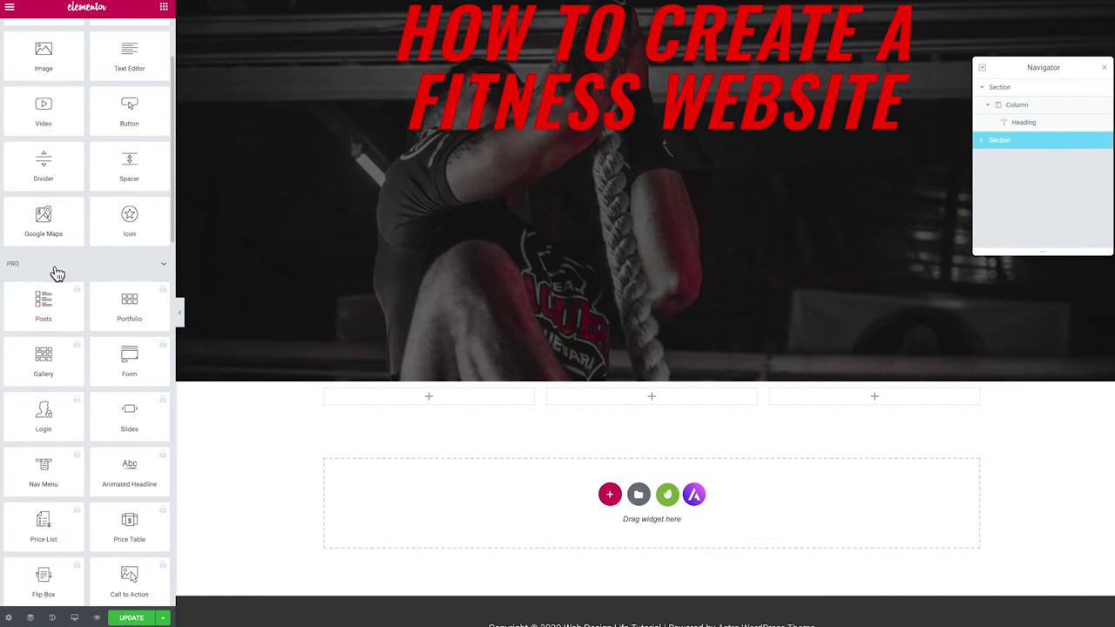
scroll(67, 331, "down", 3)
scroll(72, 430, "down", 5)
scroll(99, 442, "up", 5)
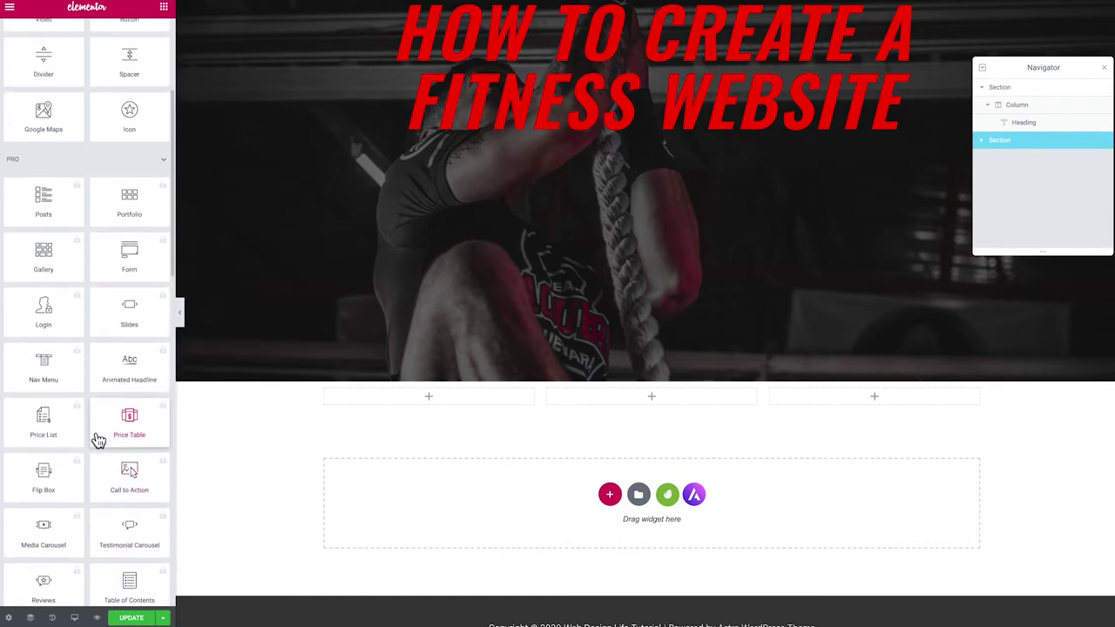
scroll(98, 442, "up", 3)
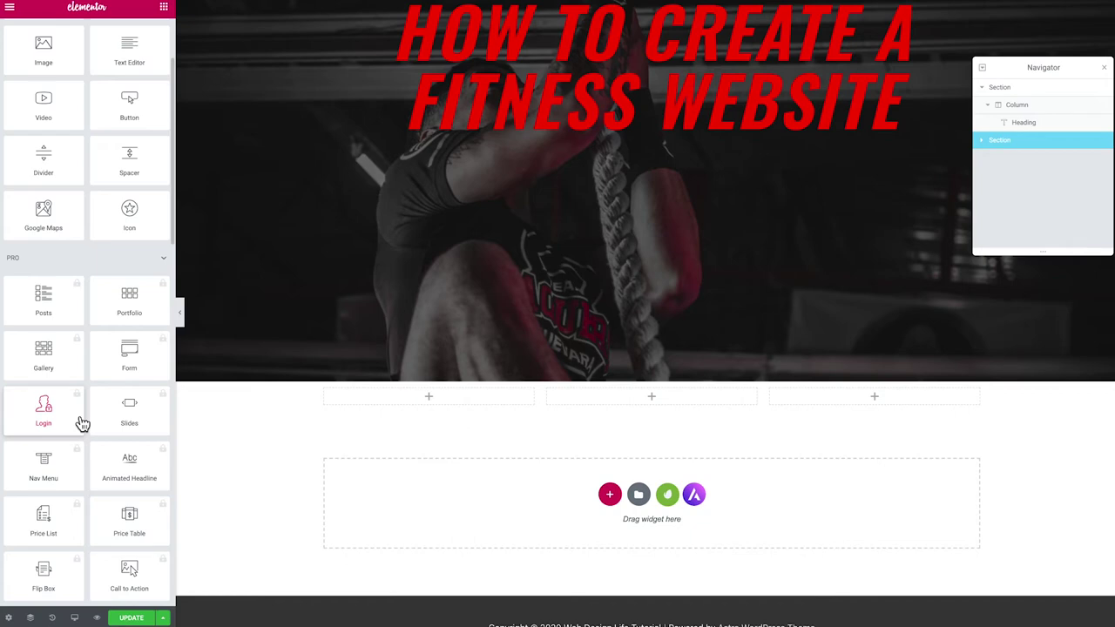
left_click(163, 261)
scroll(163, 264, "down", 2)
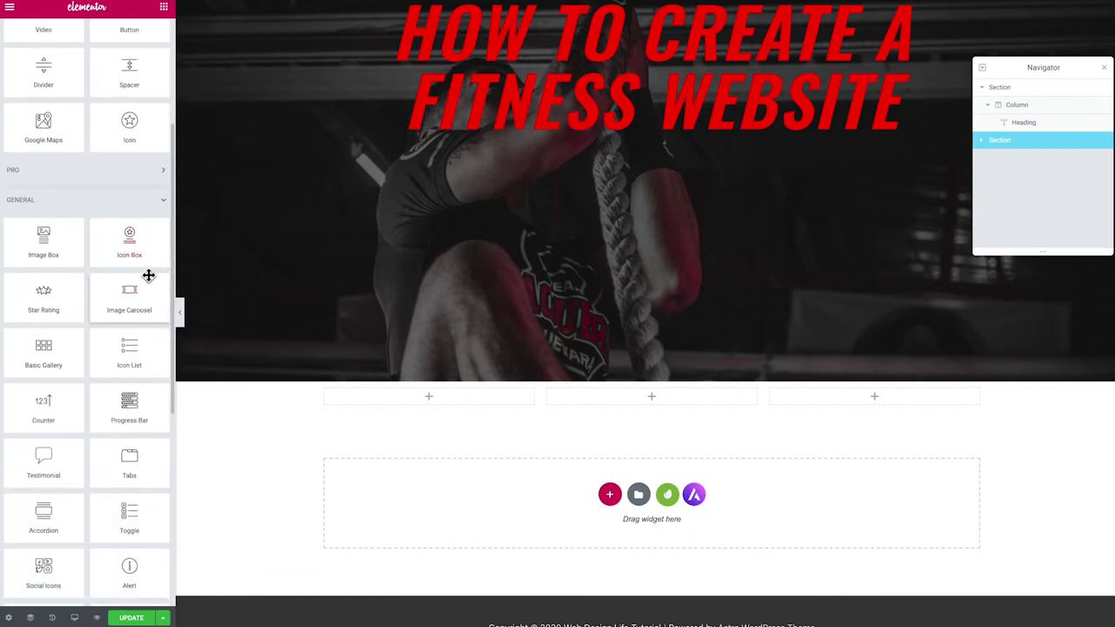
left_click_drag(44, 254, 389, 404)
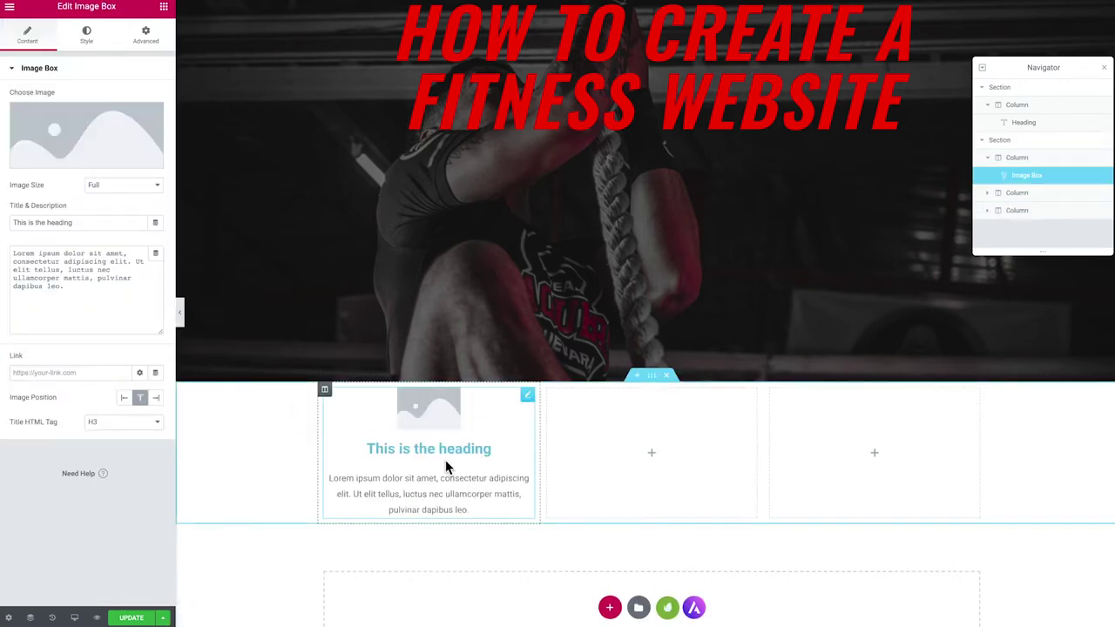
Insert the rope-climbing photo into the image box and title it 'Rope Climbing'
left_click(77, 148)
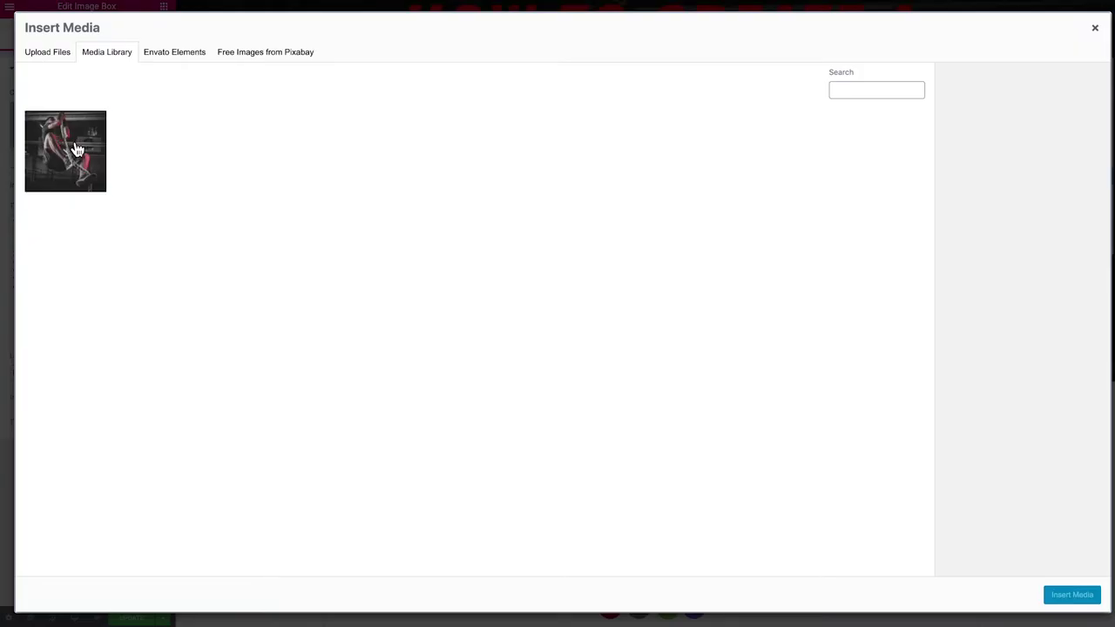
left_click(78, 149)
left_click(1072, 595)
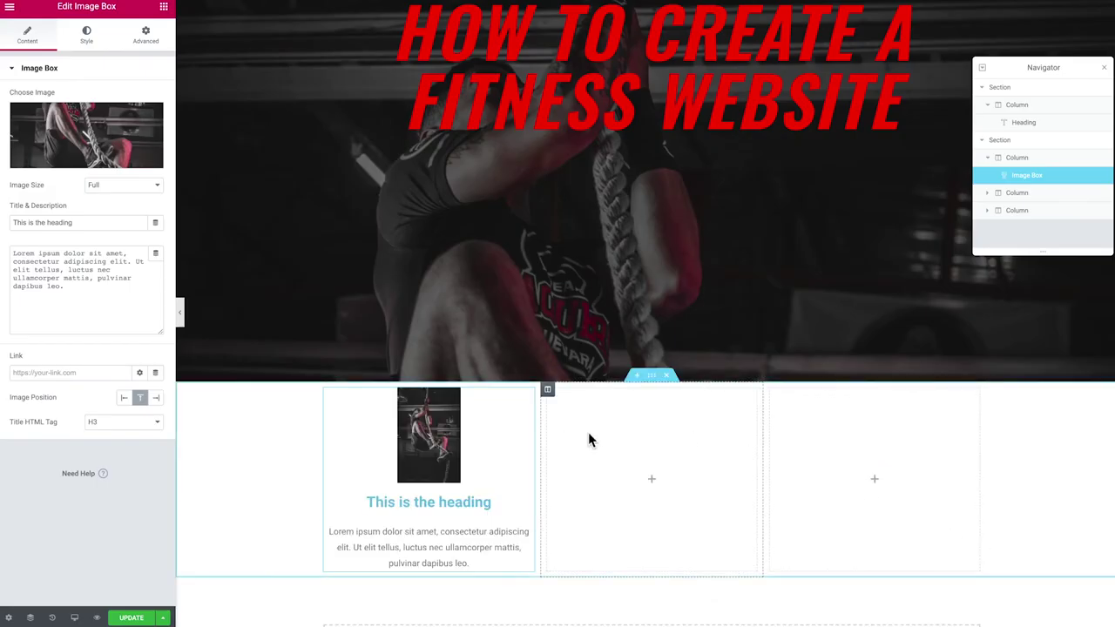
left_click_drag(85, 228, 11, 224)
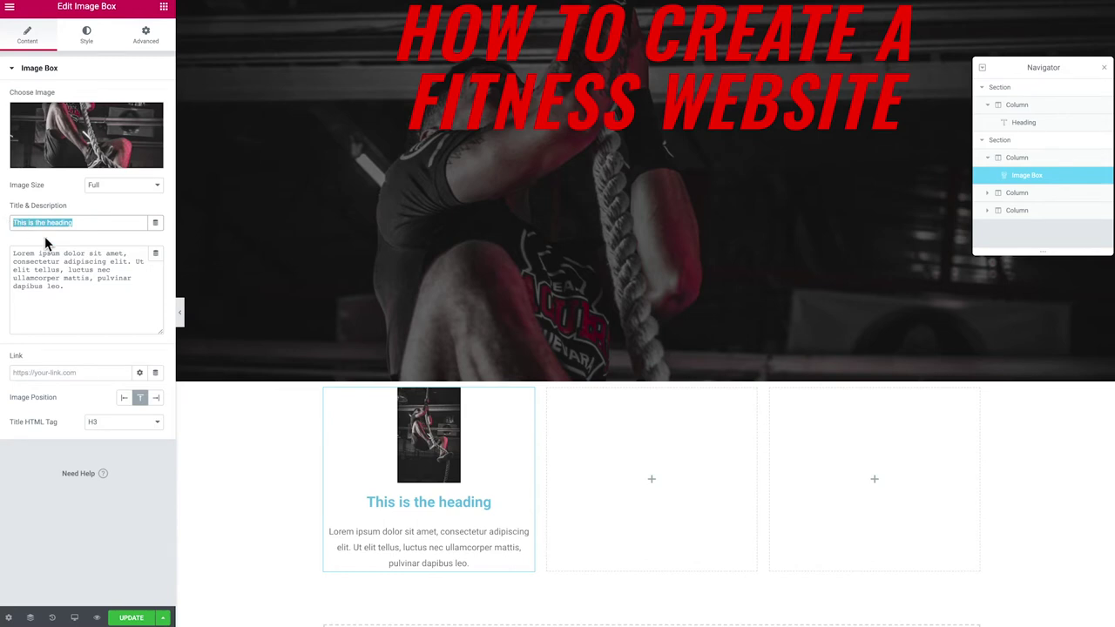
type("Rope ")
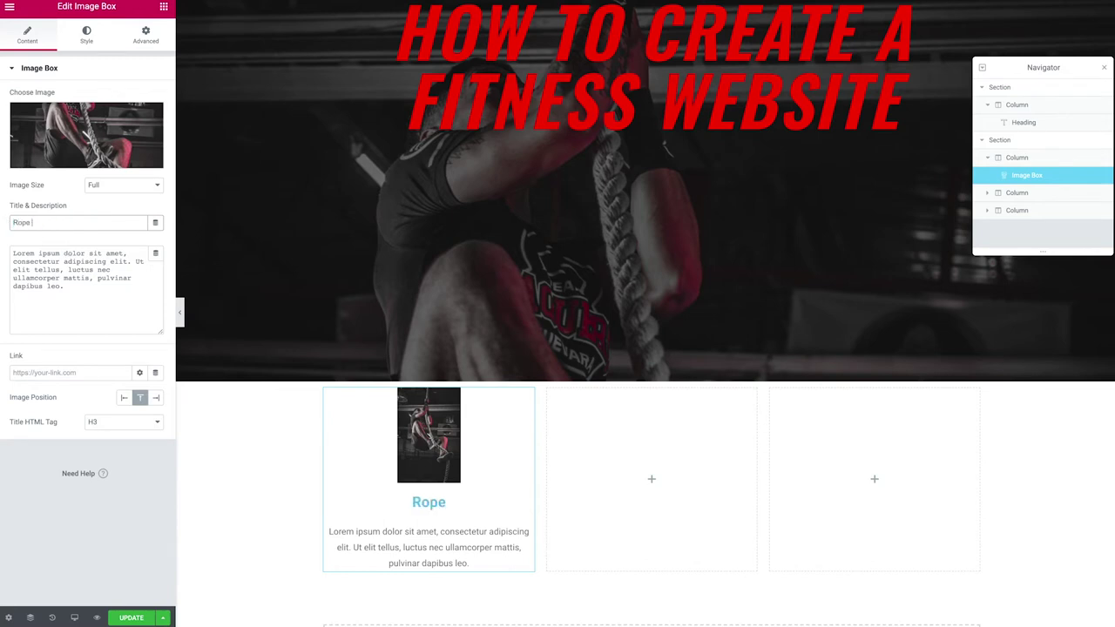
type("Climbing")
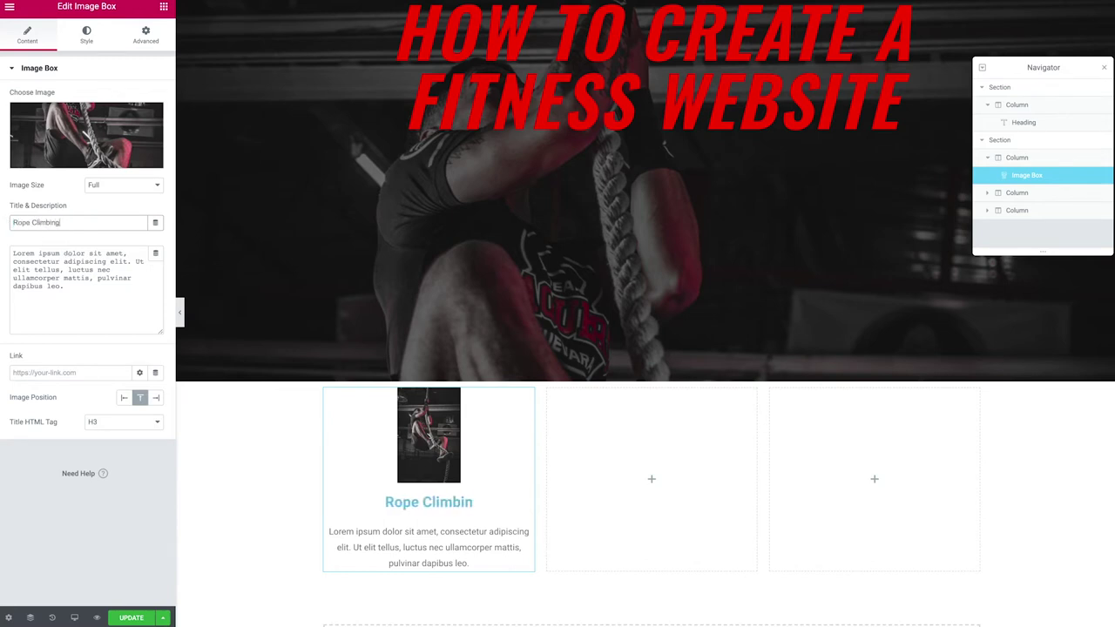
left_click_drag(91, 289, 55, 279)
left_click(78, 279)
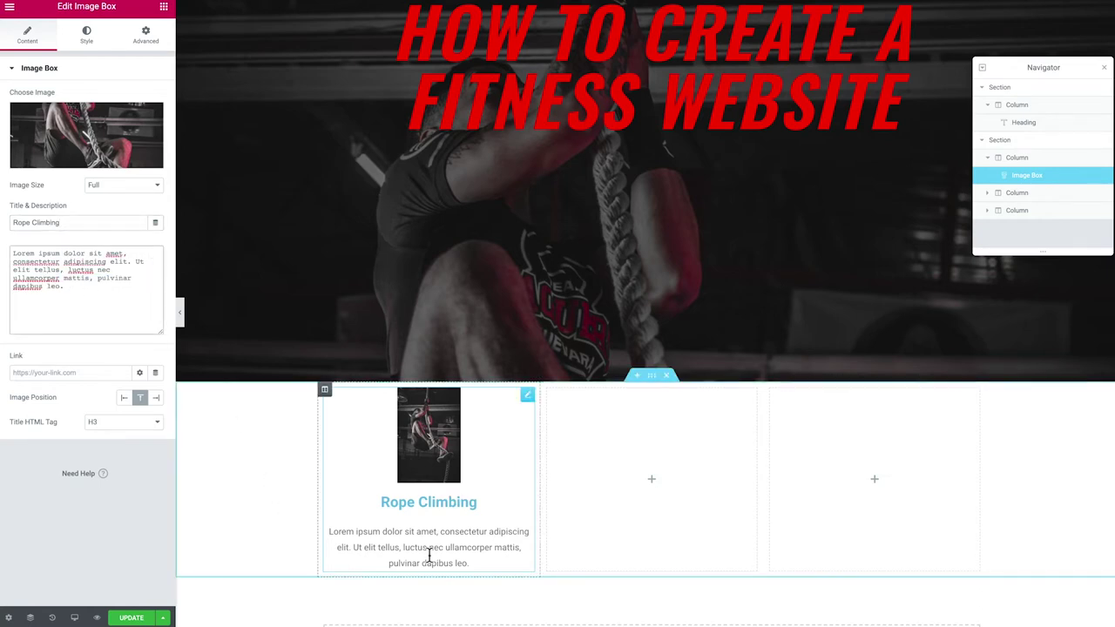
Link the image box to the Contact page and set image width 100% with spacing 21
left_click(51, 372)
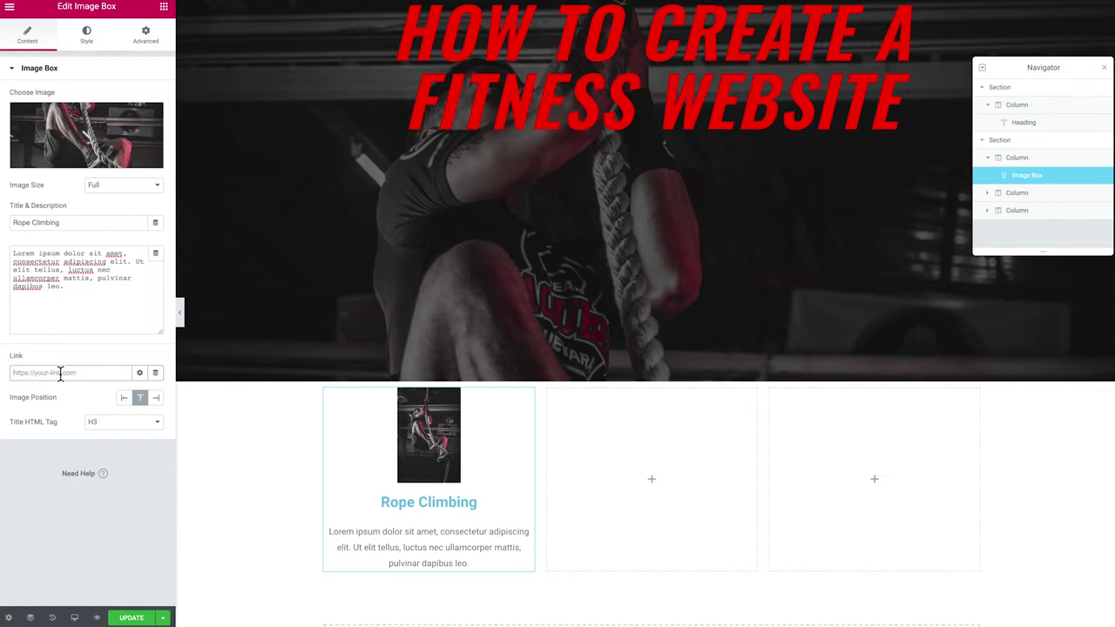
type("cont")
left_click(38, 393)
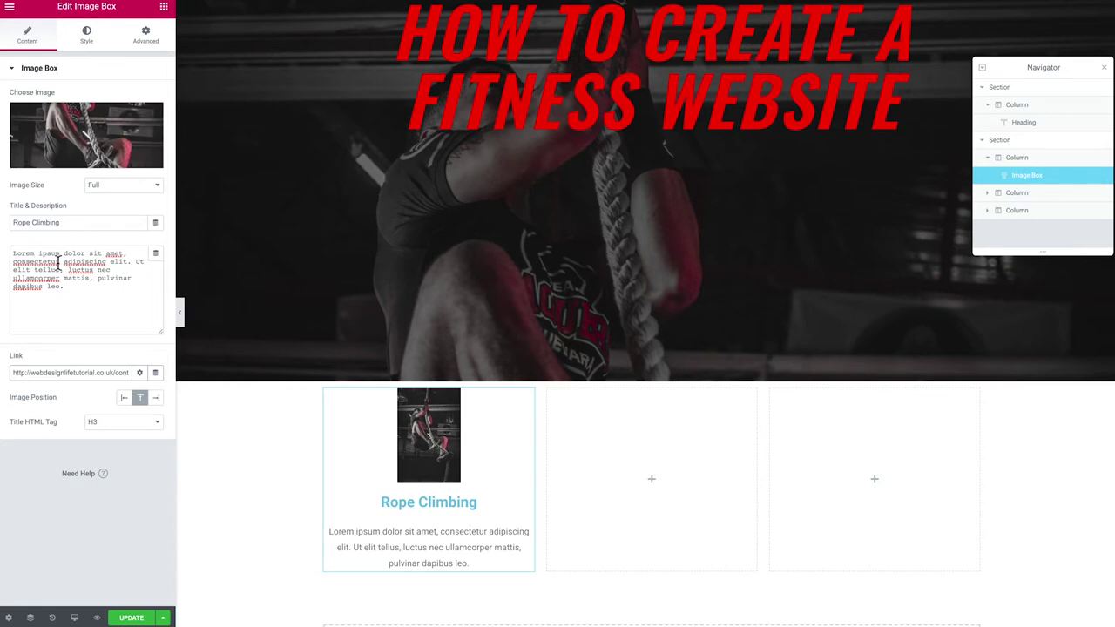
left_click(86, 38)
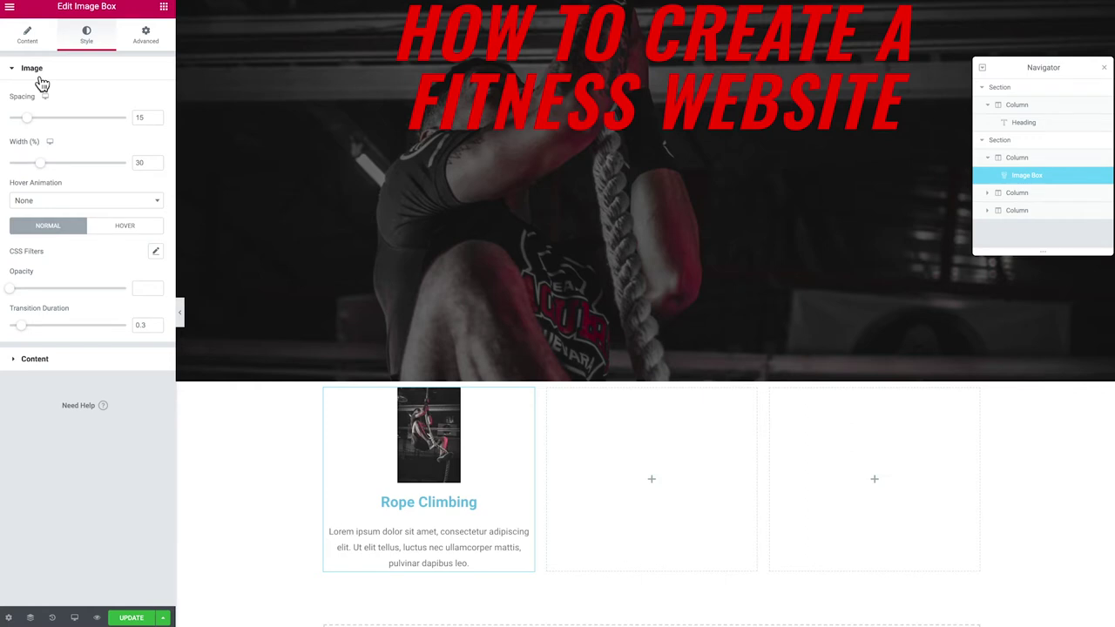
left_click_drag(29, 126, 128, 164)
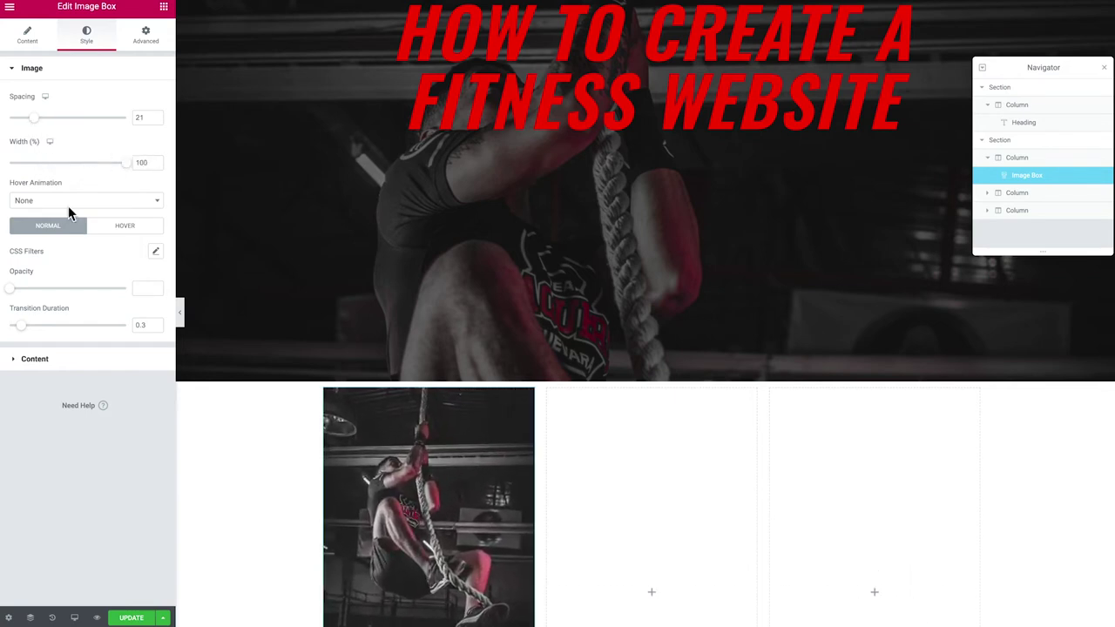
scroll(514, 455, "down", 3)
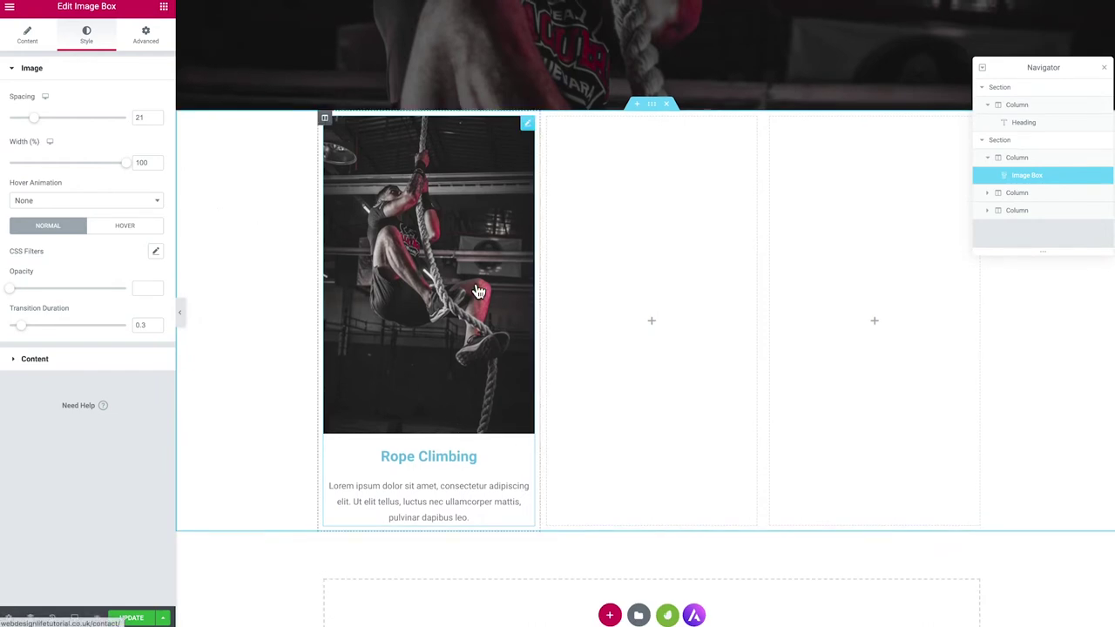
Add a Video widget to the middle column
left_click(164, 7)
scroll(111, 170, "down", 1)
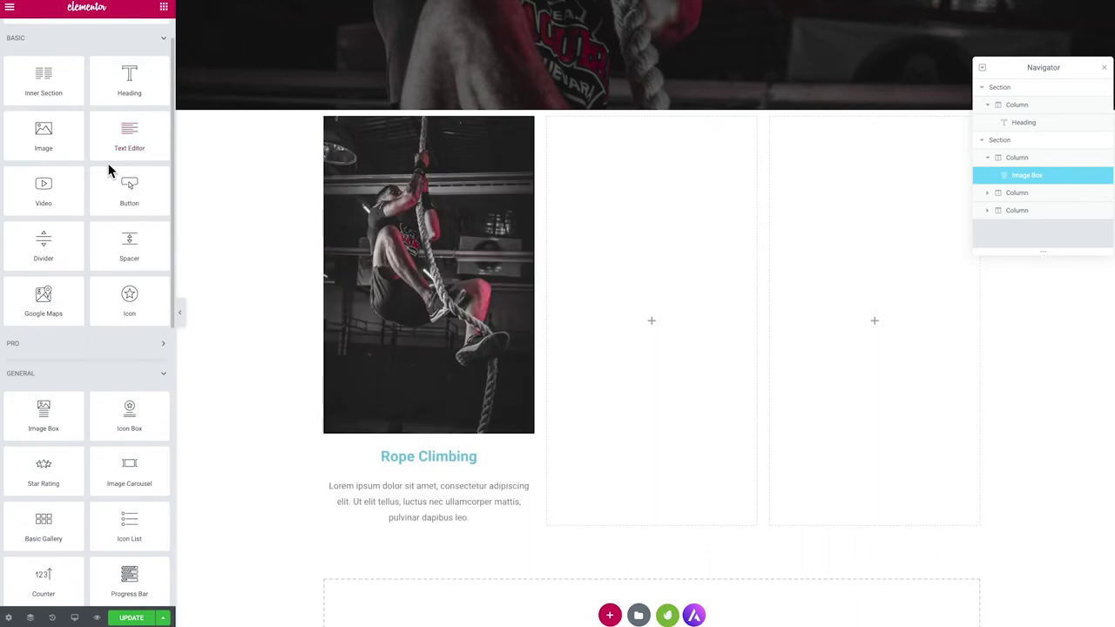
left_click_drag(39, 189, 647, 247)
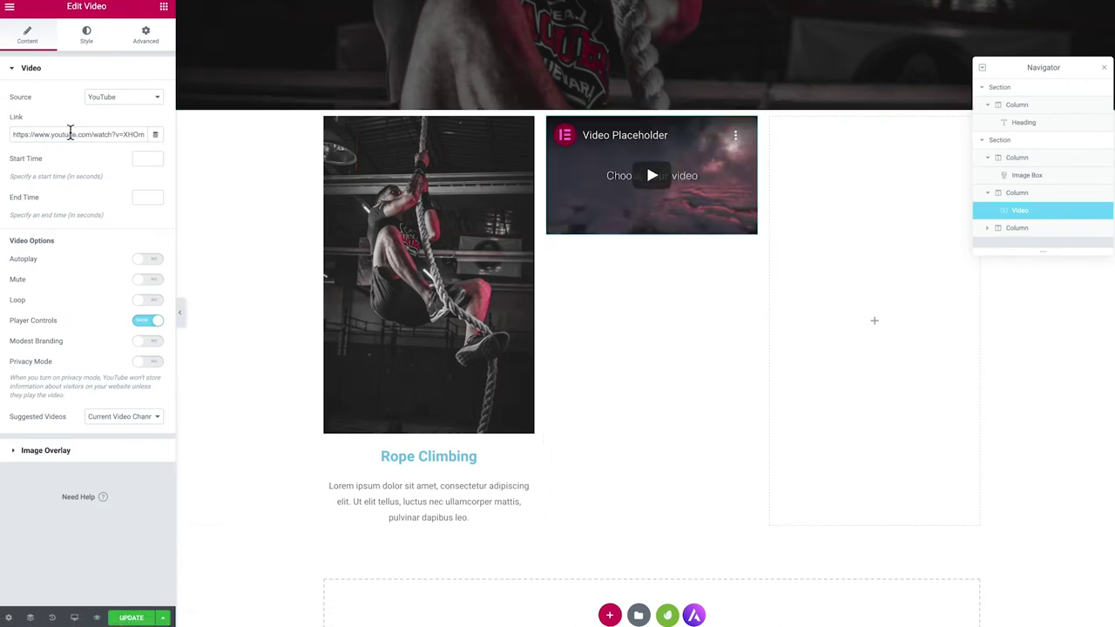
Add a Click here Button widget below the video
scroll(688, 203, "down", 1)
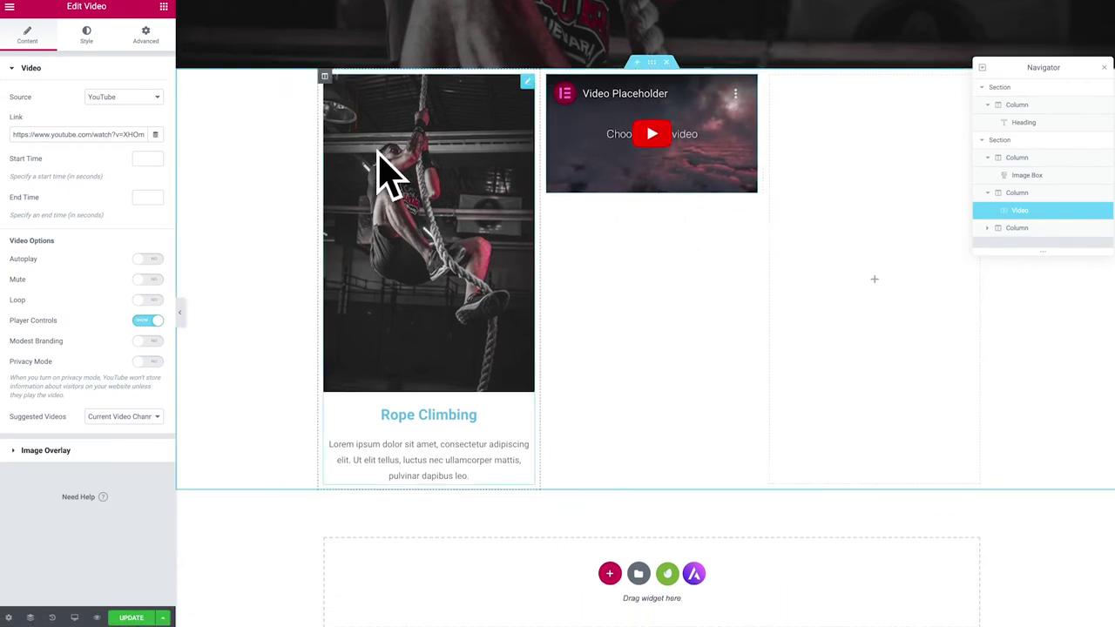
left_click(163, 7)
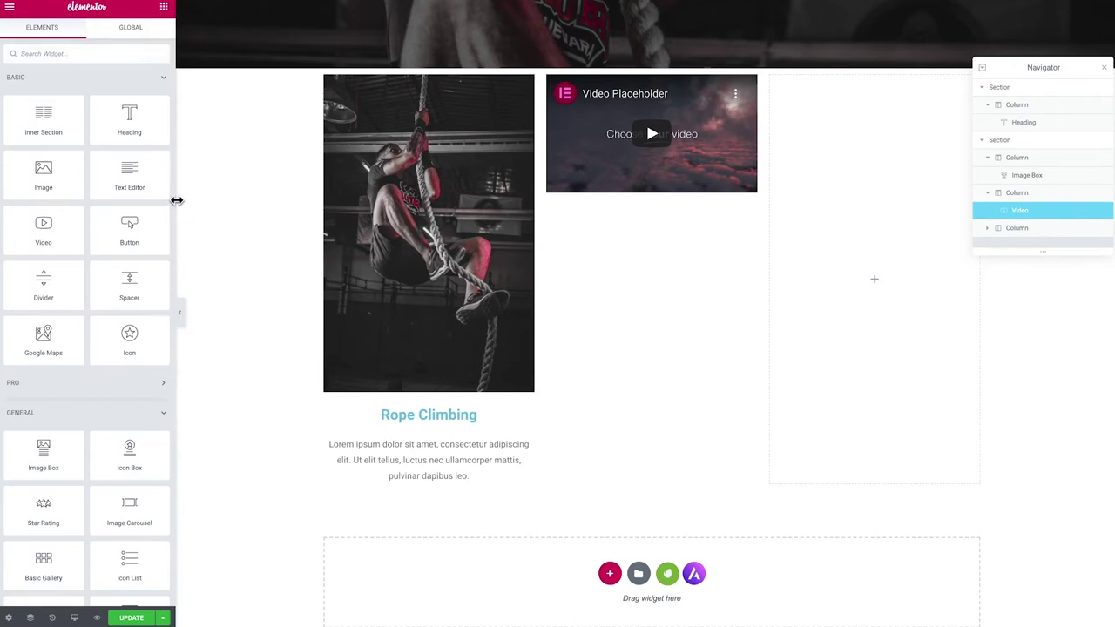
left_click_drag(146, 221, 627, 188)
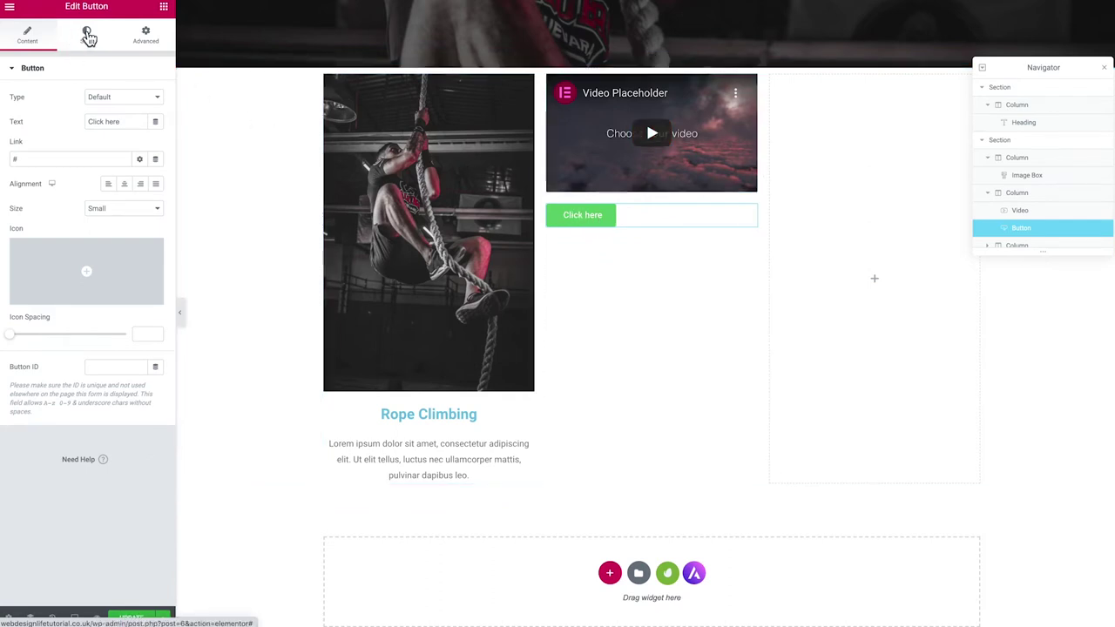
Give the Click here button a red #FF0303 background and a border radius of 100
left_click(88, 39)
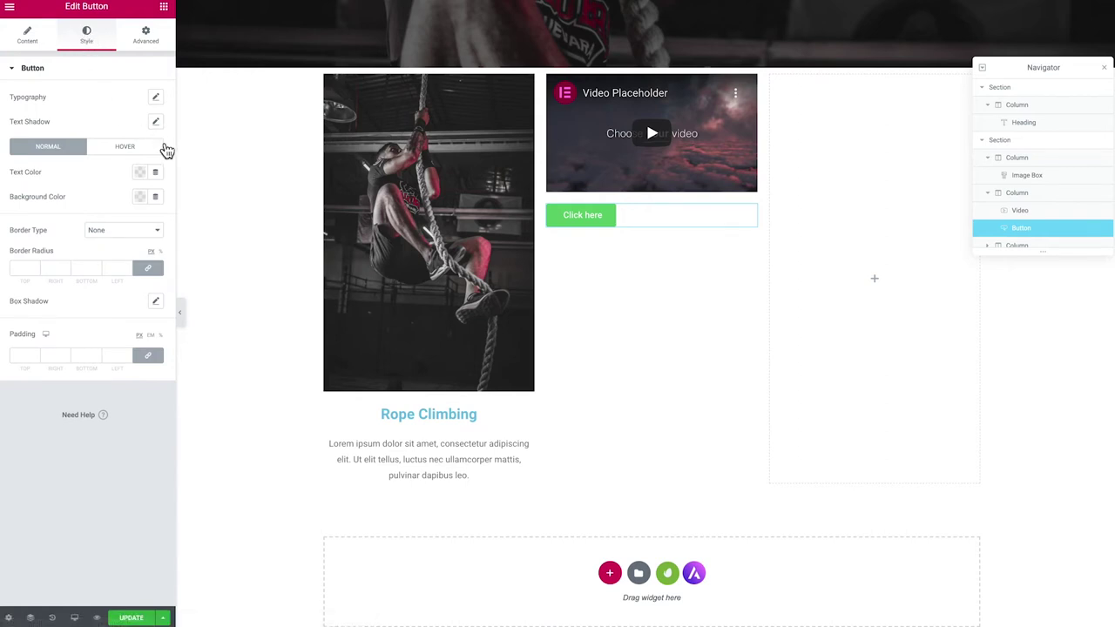
left_click(139, 173)
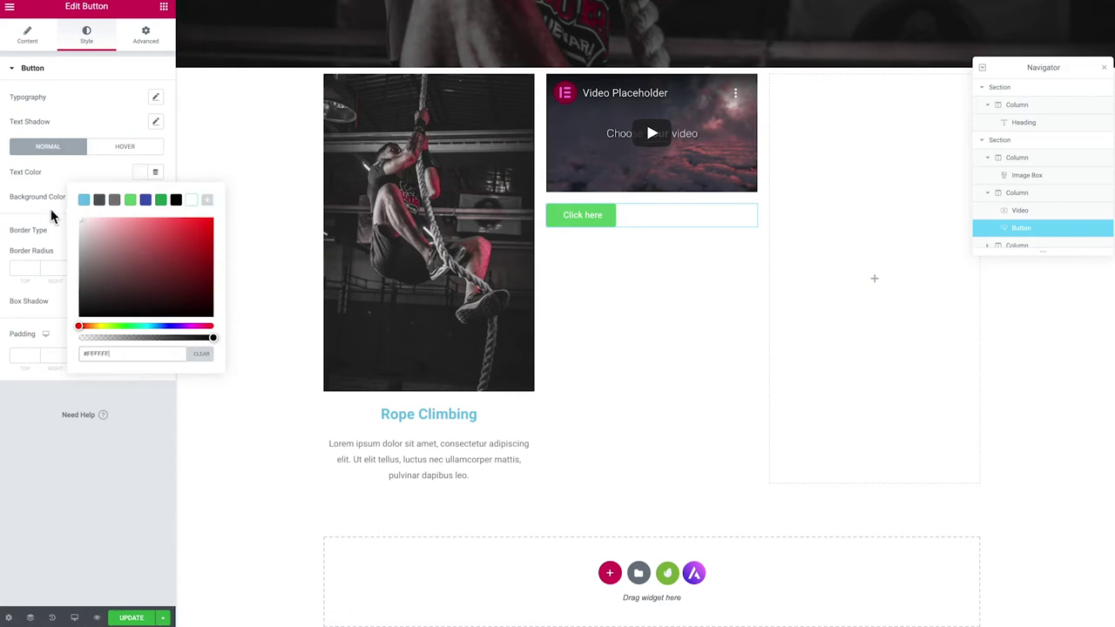
left_click(88, 170)
left_click(140, 197)
left_click(161, 244)
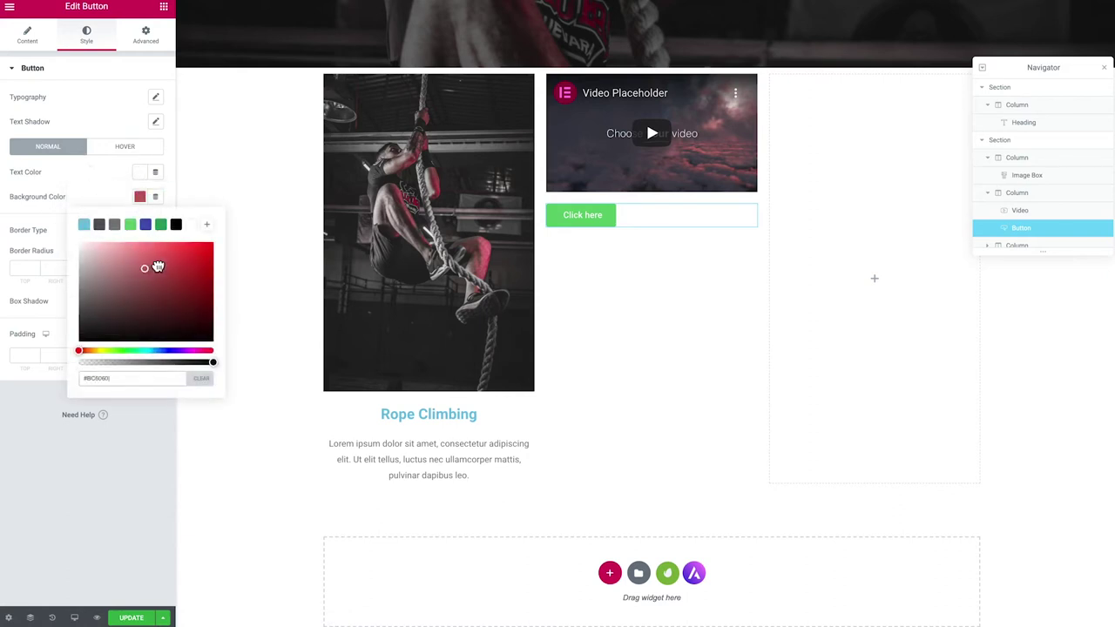
left_click_drag(202, 245, 212, 244)
left_click(103, 180)
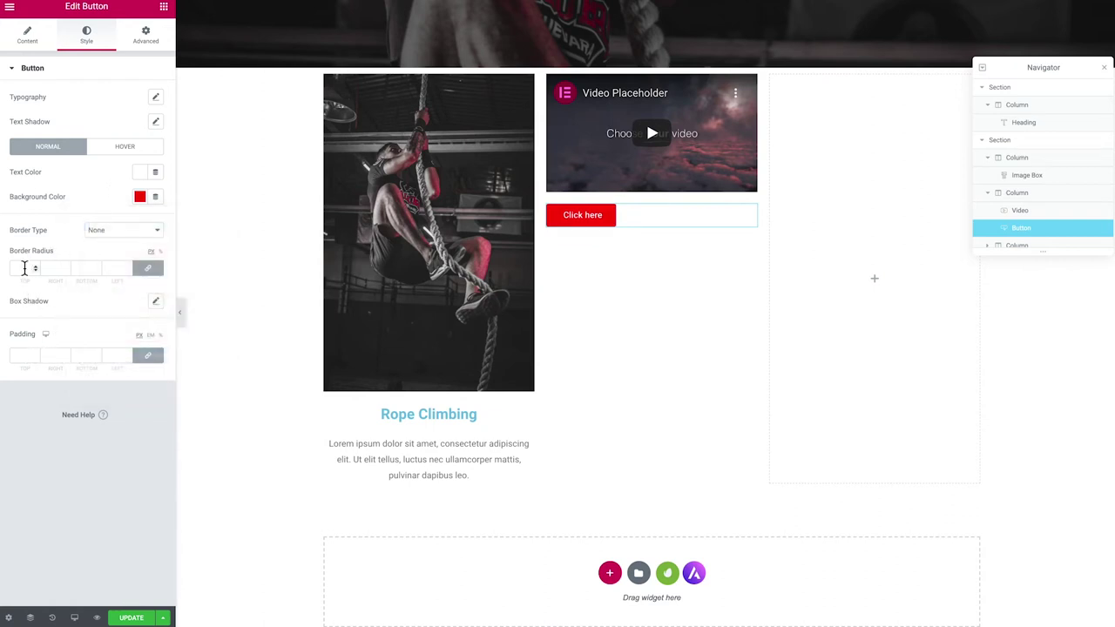
type("00")
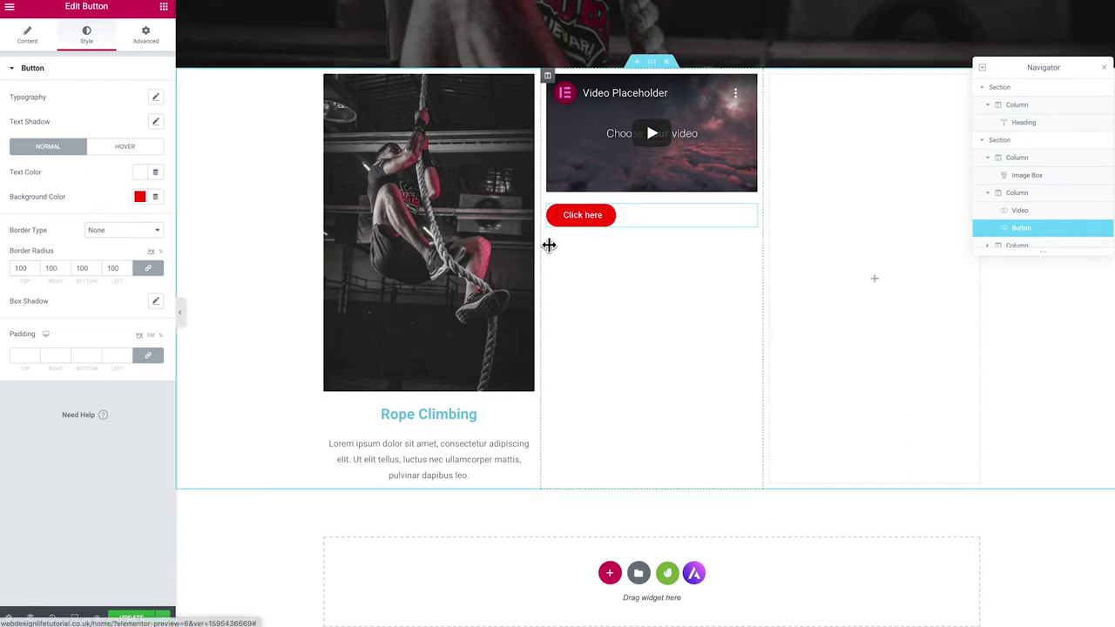
Set the button's hover background to near-black and add a second button beneath it
left_click(122, 148)
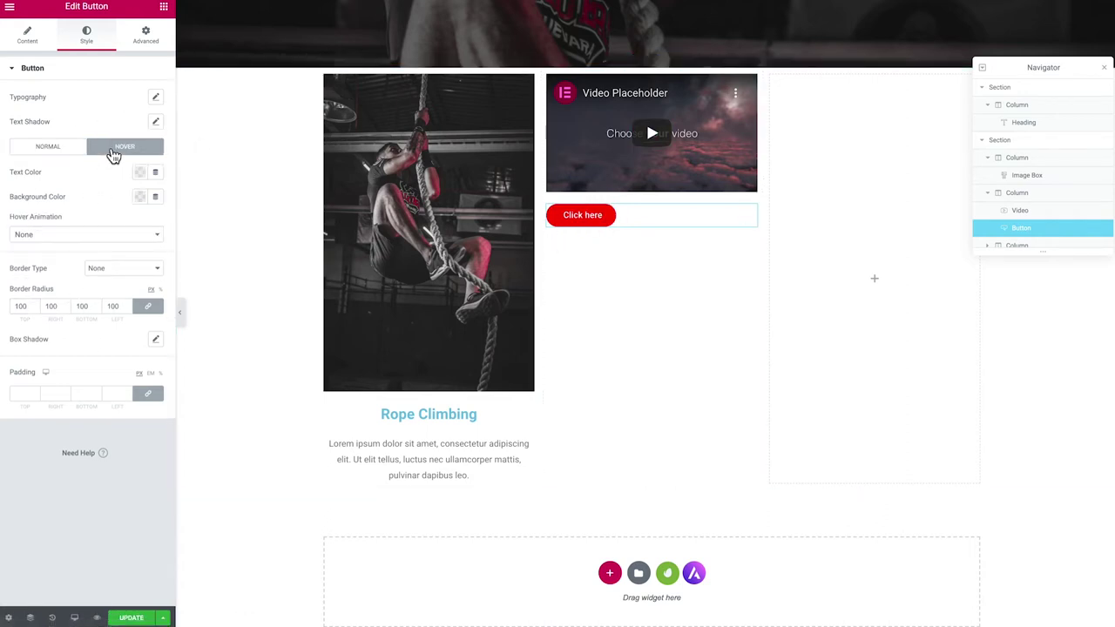
left_click(141, 202)
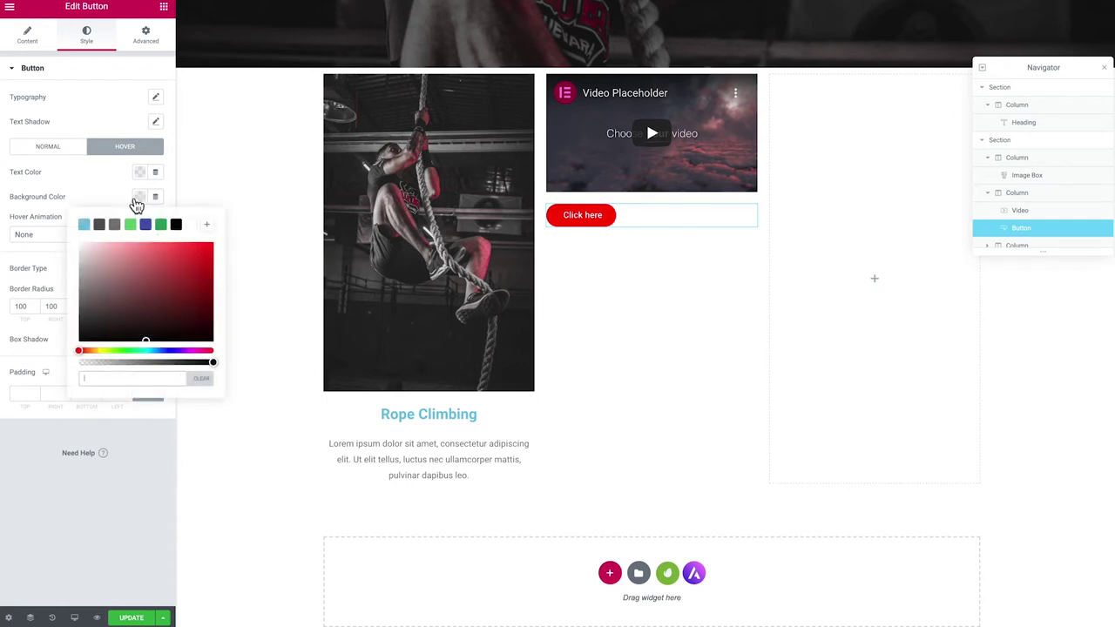
left_click_drag(148, 301, 216, 346)
left_click(103, 194)
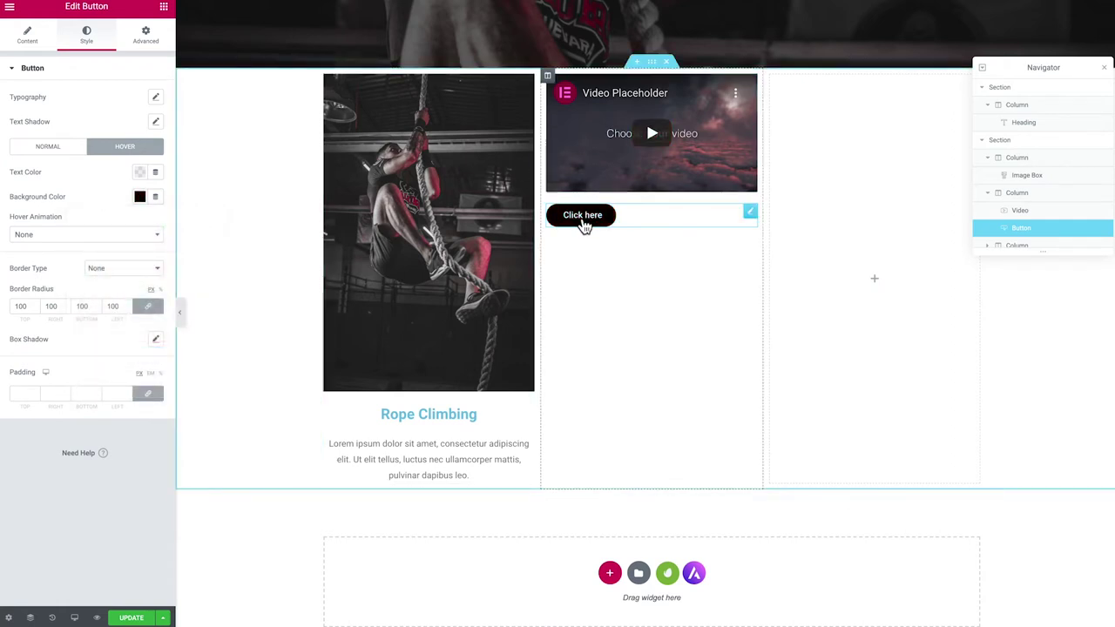
left_click(164, 8)
left_click_drag(128, 250, 580, 239)
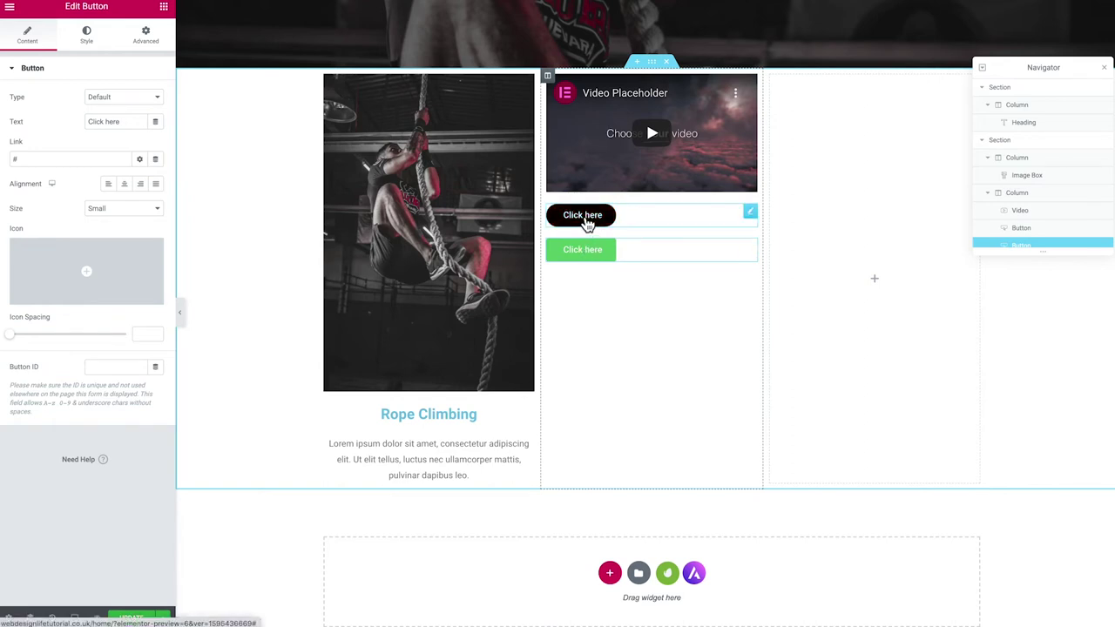
Copy the red button's style onto the second, green button
right_click(588, 222)
left_click(629, 268)
right_click(595, 254)
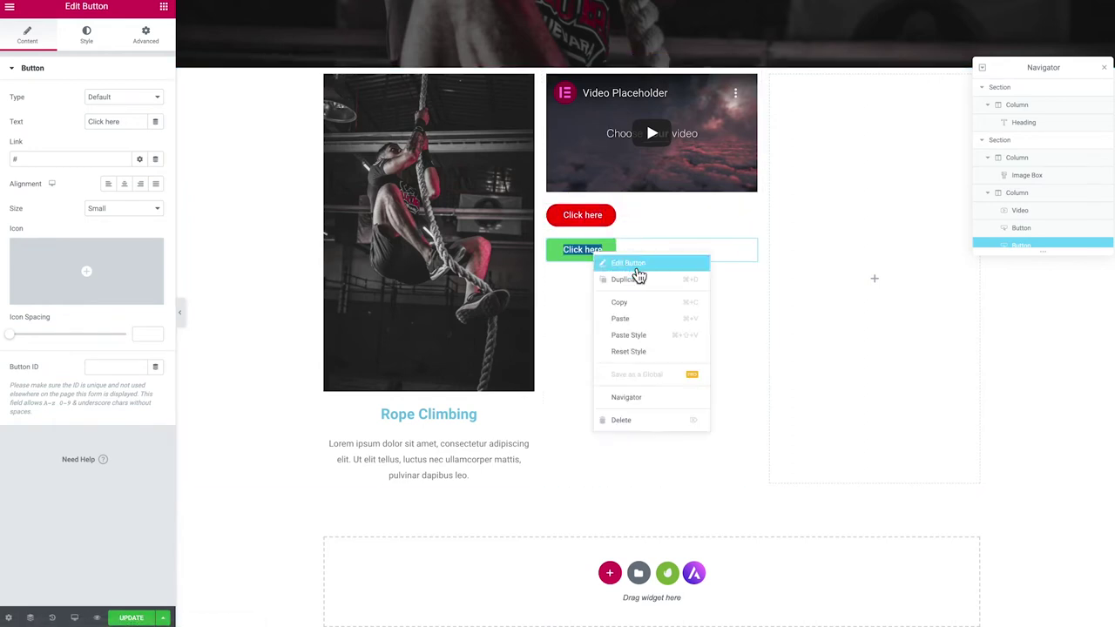
left_click(633, 336)
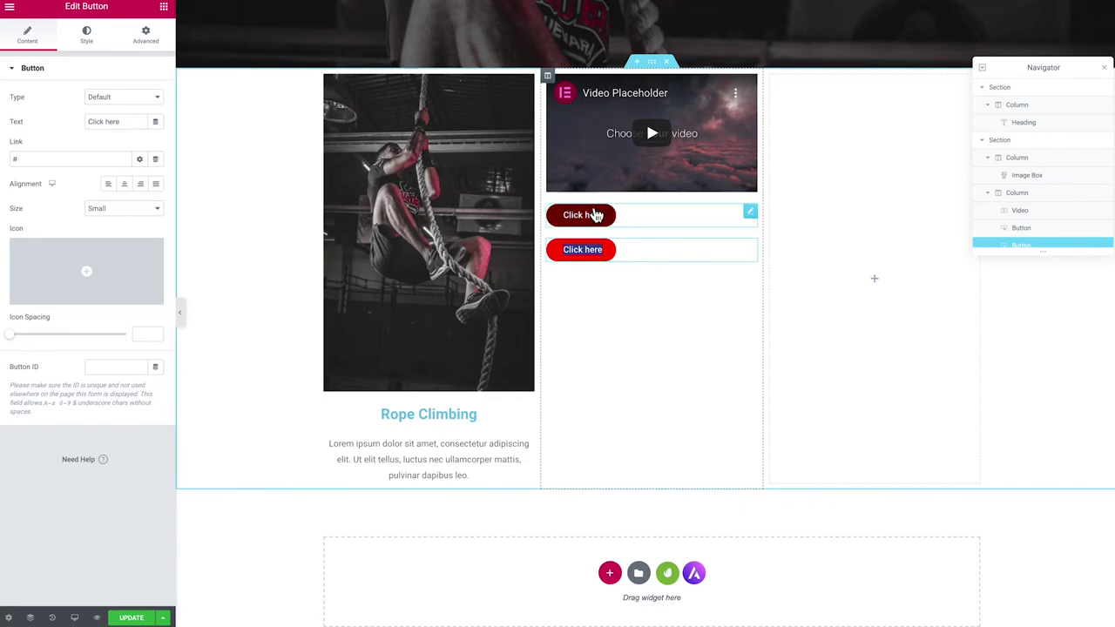
Paste a copy of the button under the Rope Climbing image box and centre it
right_click(579, 254)
left_click(614, 302)
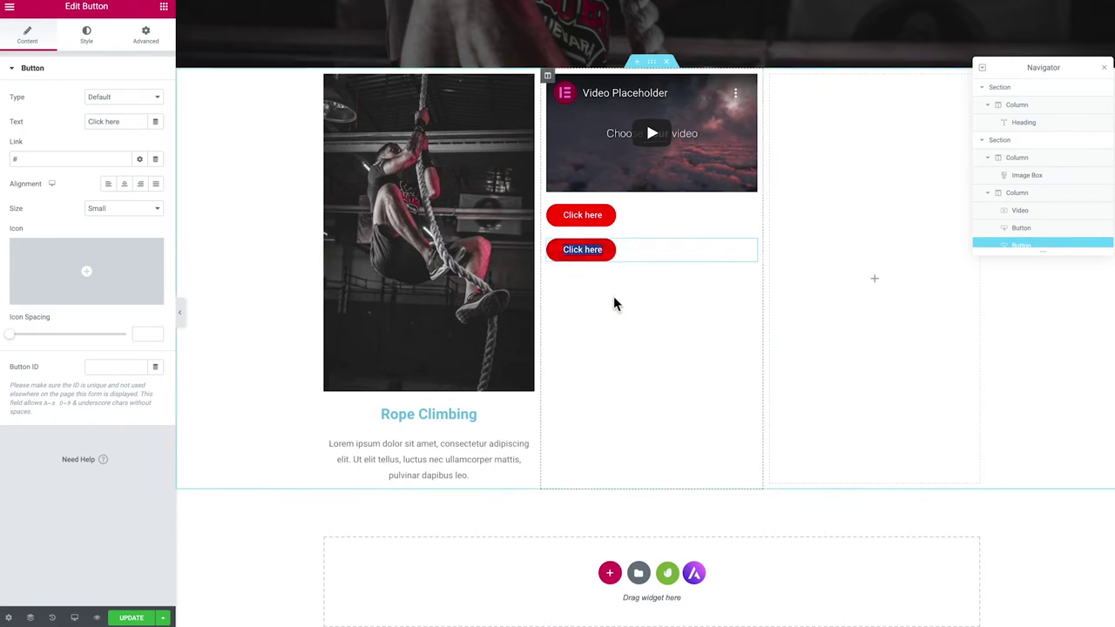
right_click(412, 472)
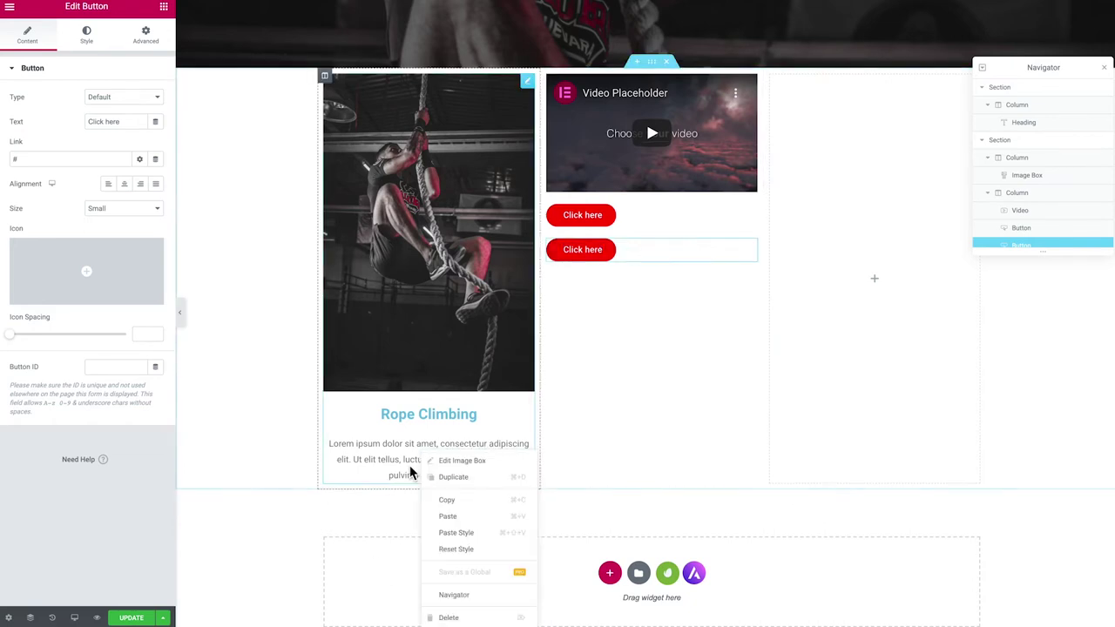
left_click(464, 523)
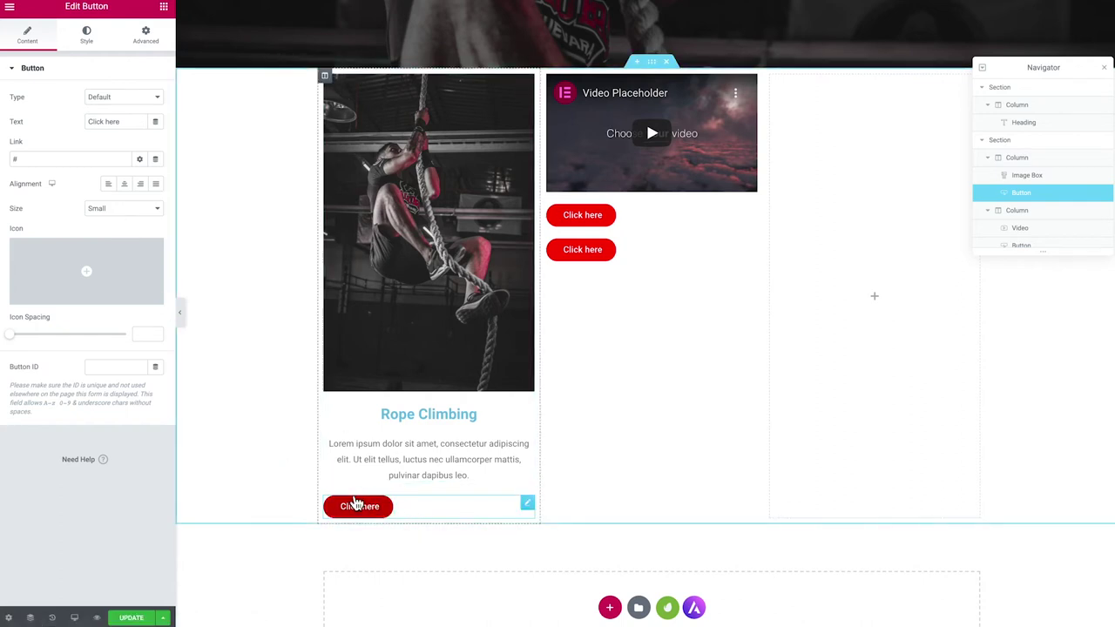
left_click(363, 505)
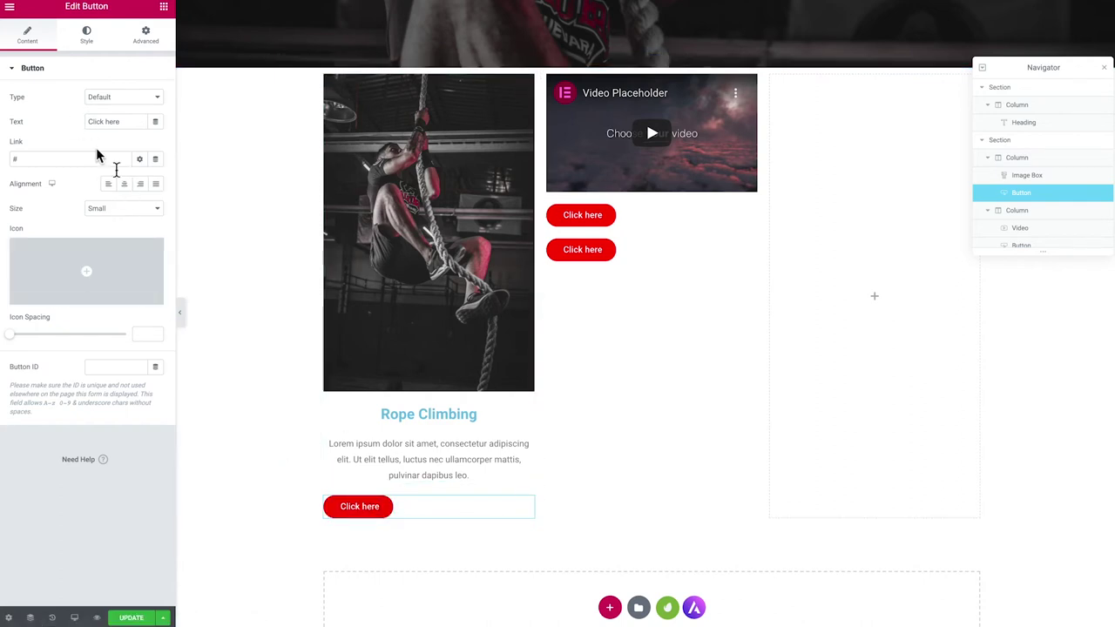
left_click(125, 187)
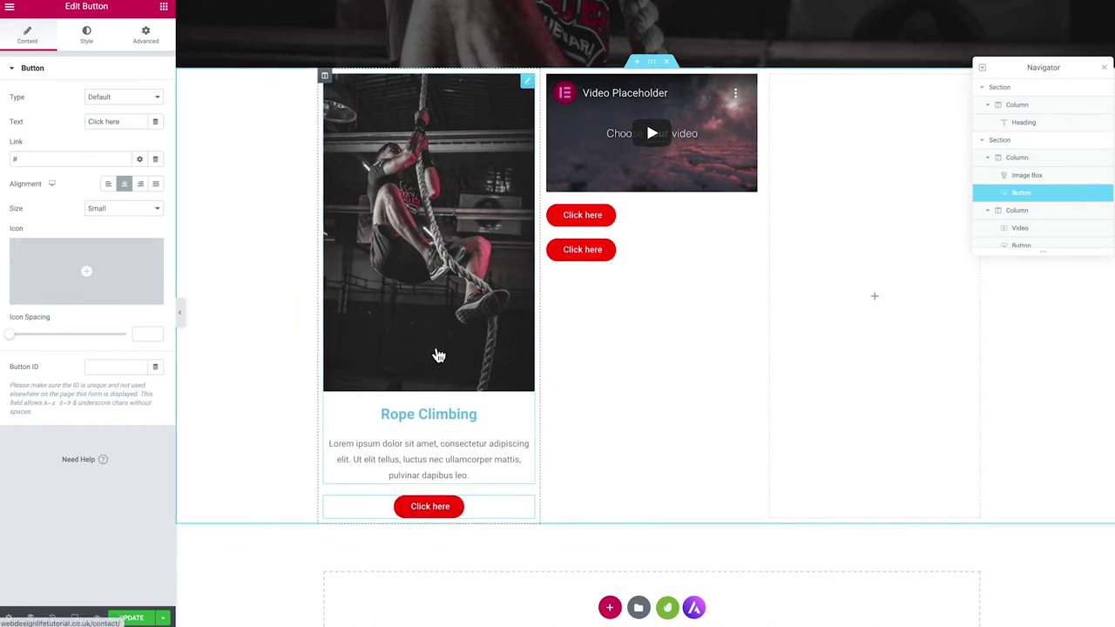
Add an Accordion widget to the right column
left_click(163, 7)
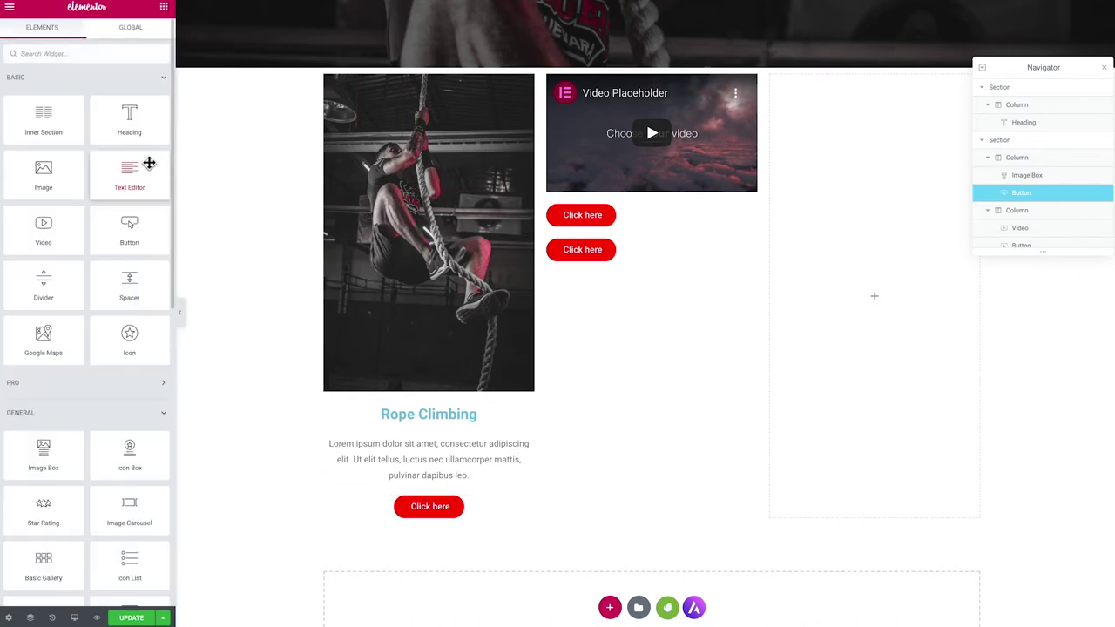
scroll(138, 178, "down", 5)
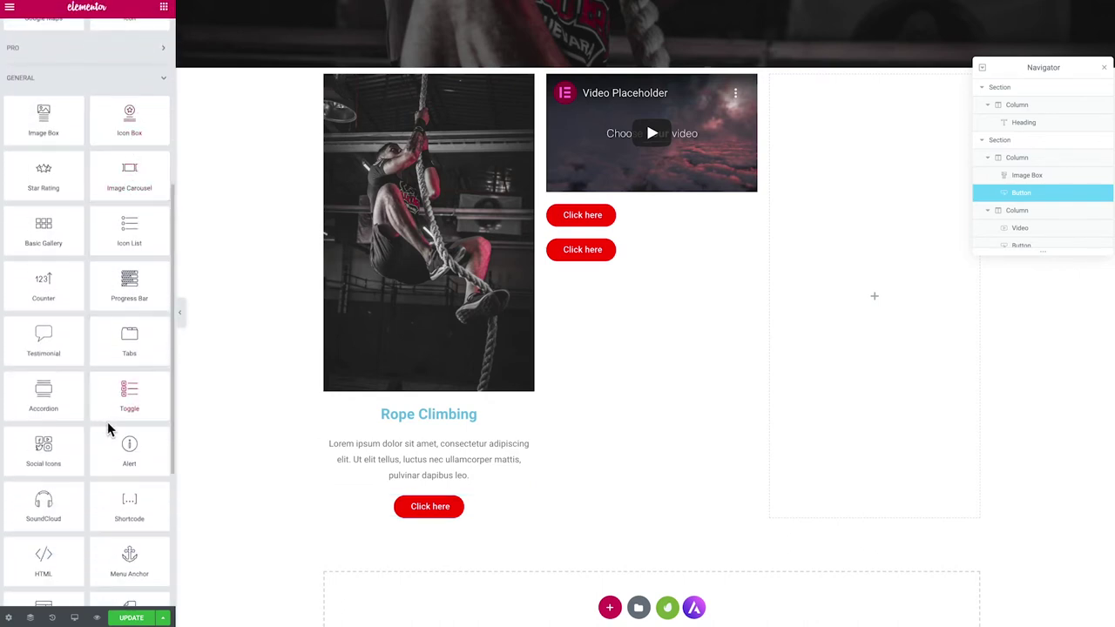
left_click_drag(33, 402, 829, 226)
left_click_drag(1059, 61, 1068, 241)
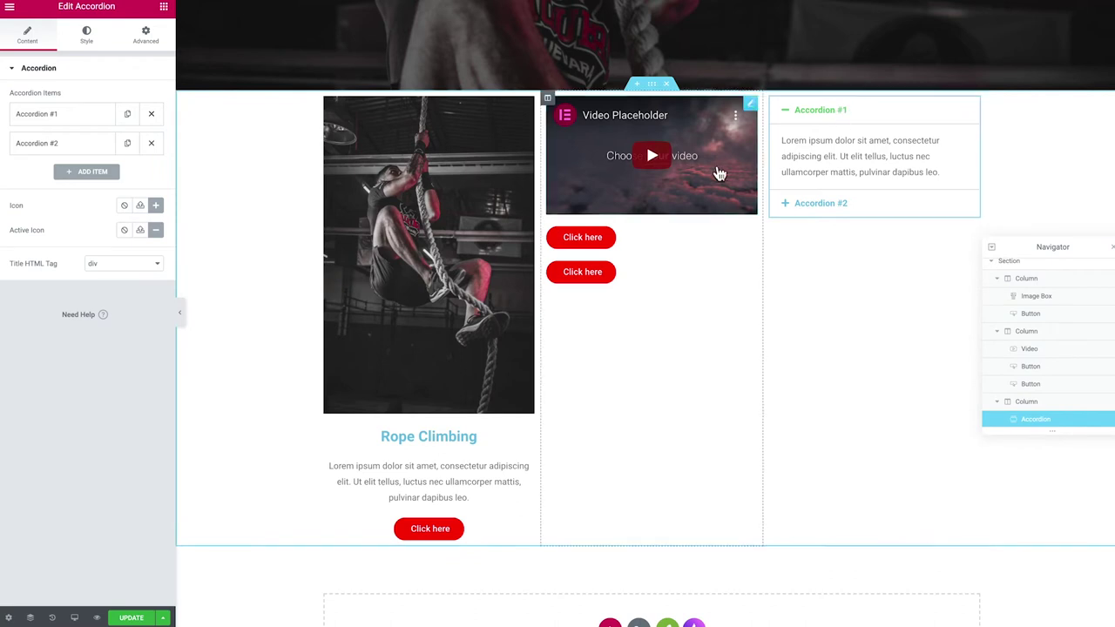
Add a third accordion item titled 'Accordion three' and test-open Accordion #1 and #2
left_click(75, 174)
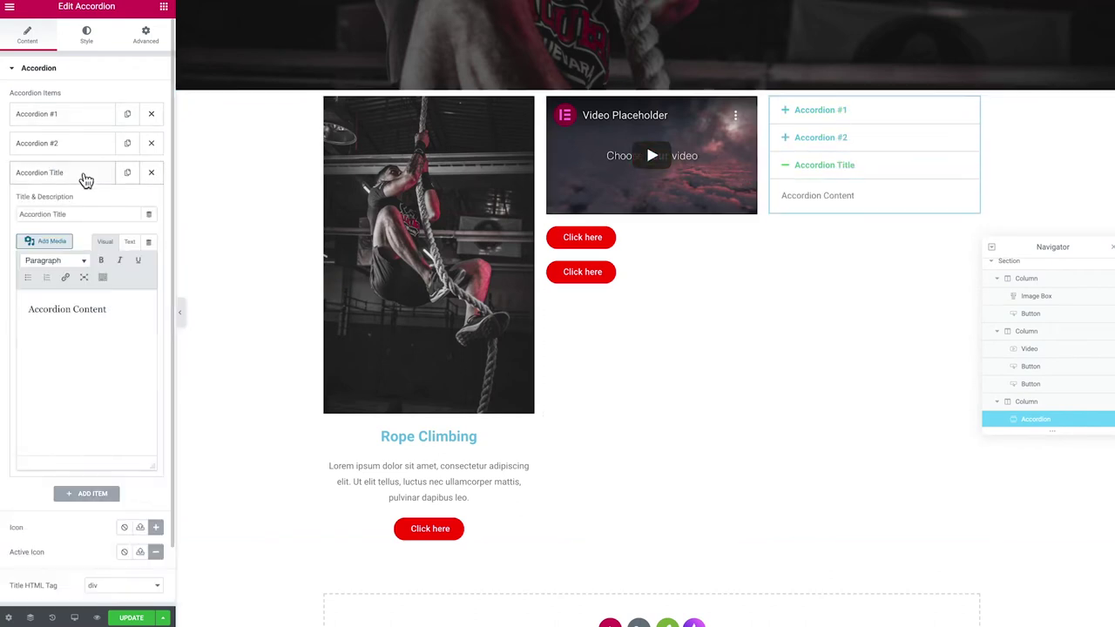
left_click_drag(68, 214, 60, 217)
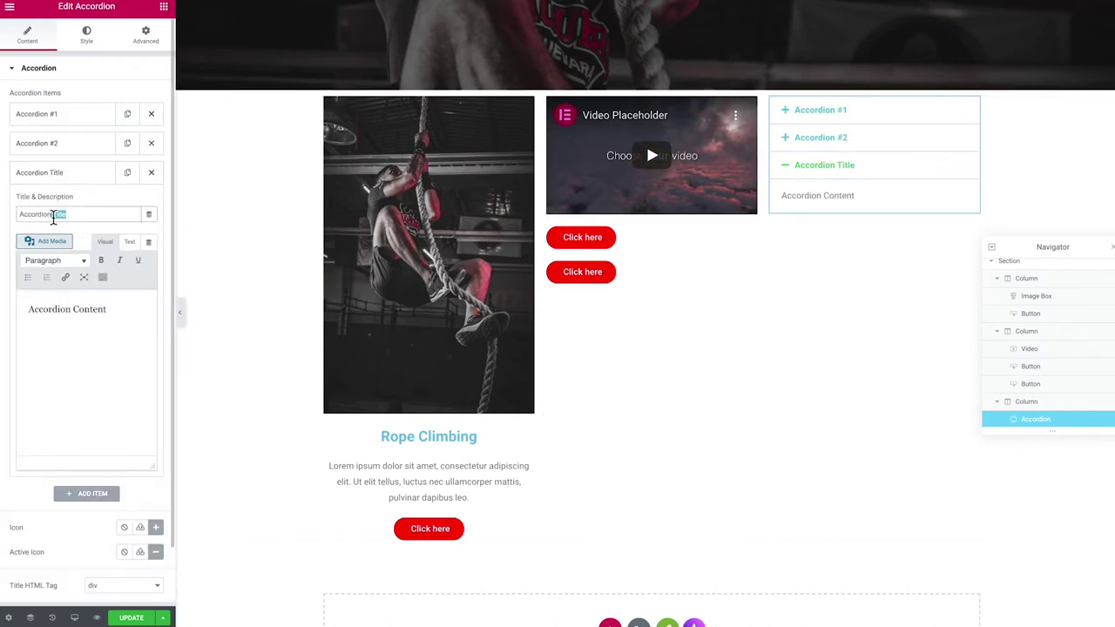
type("t")
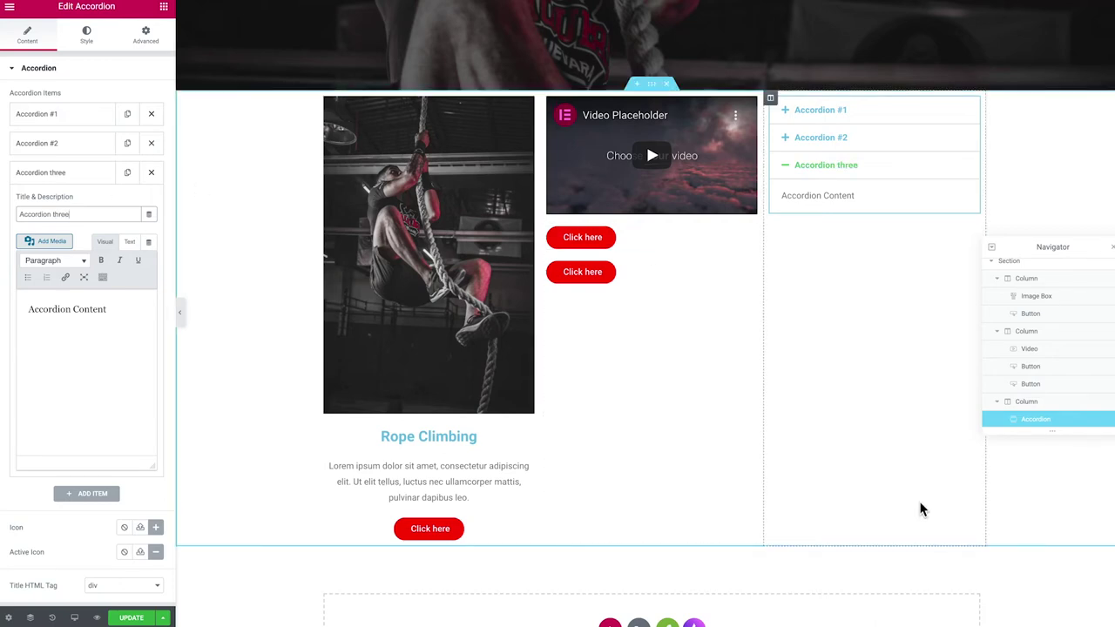
left_click(841, 137)
left_click(839, 111)
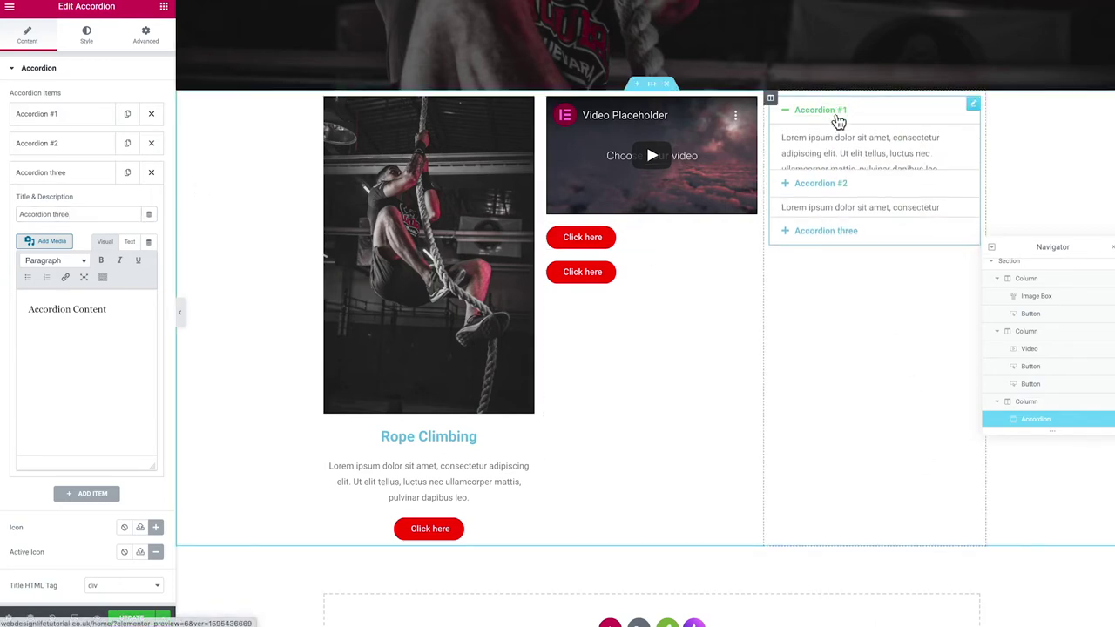
Bring up the accordion's Style settings
left_click(86, 36)
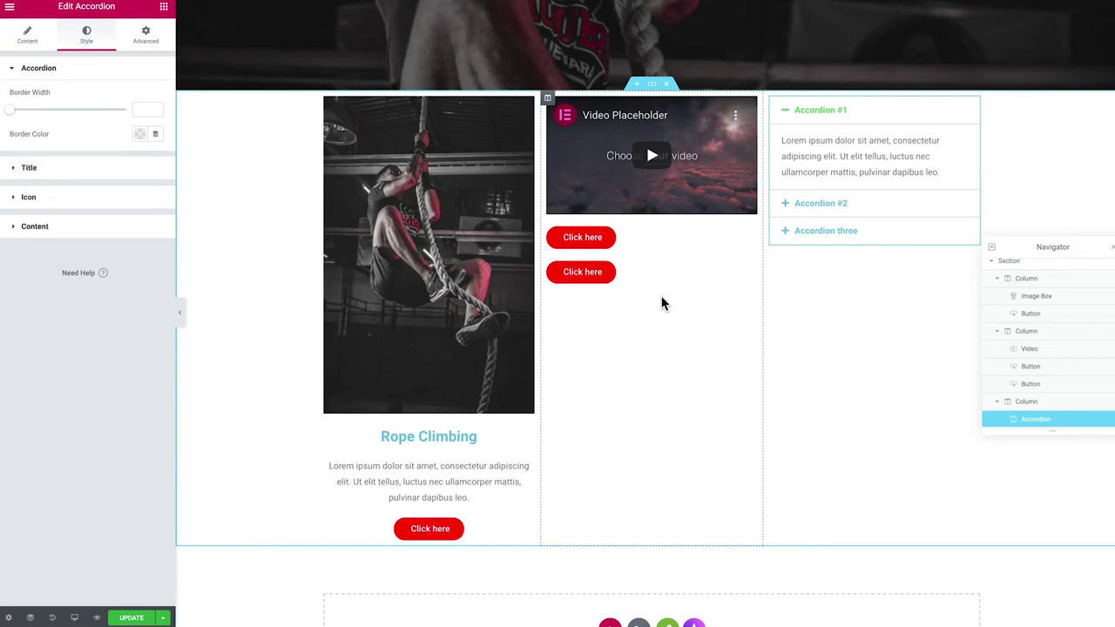
scroll(597, 323, "up", 1)
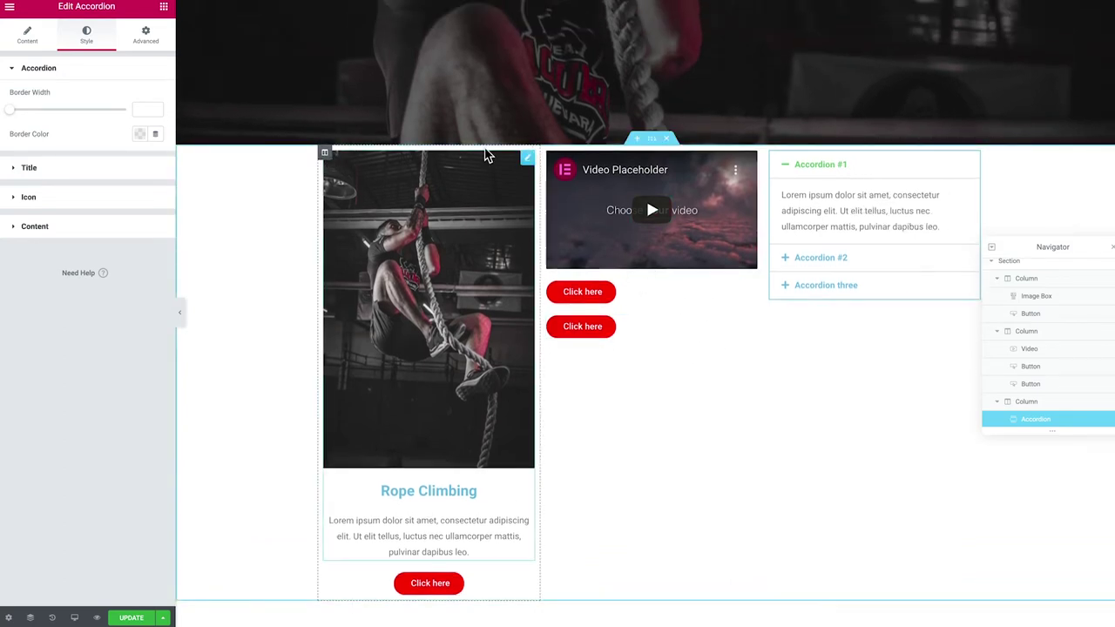
scroll(558, 107, "up", 2)
scroll(562, 113, "up", 1)
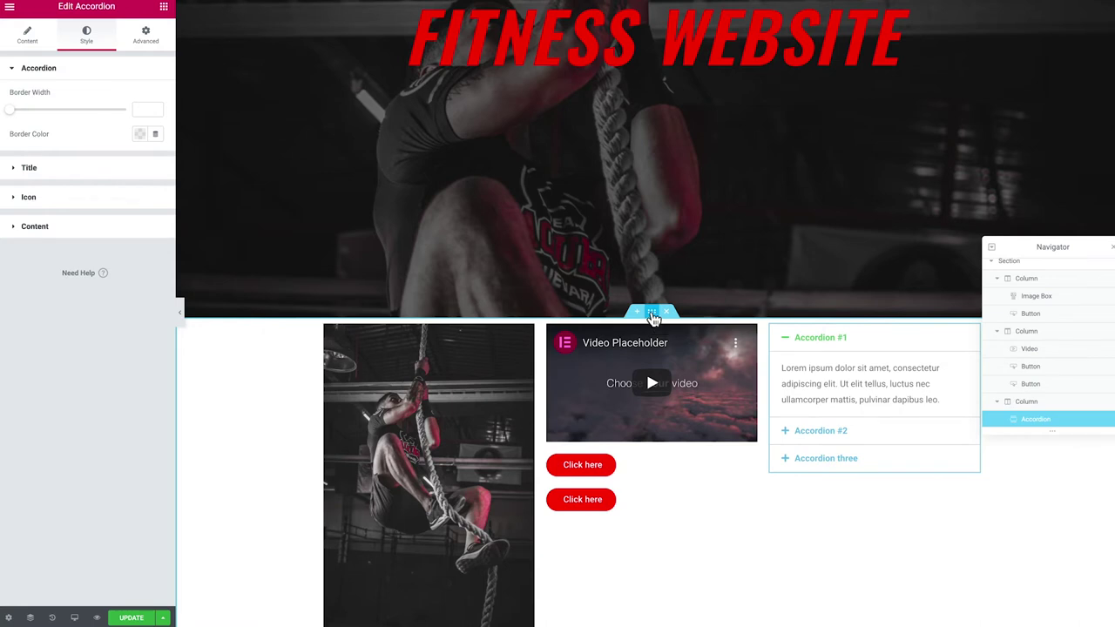
In the section's Advanced tab, set Margin top and bottom to 38 and linked Padding to 11
left_click(652, 314)
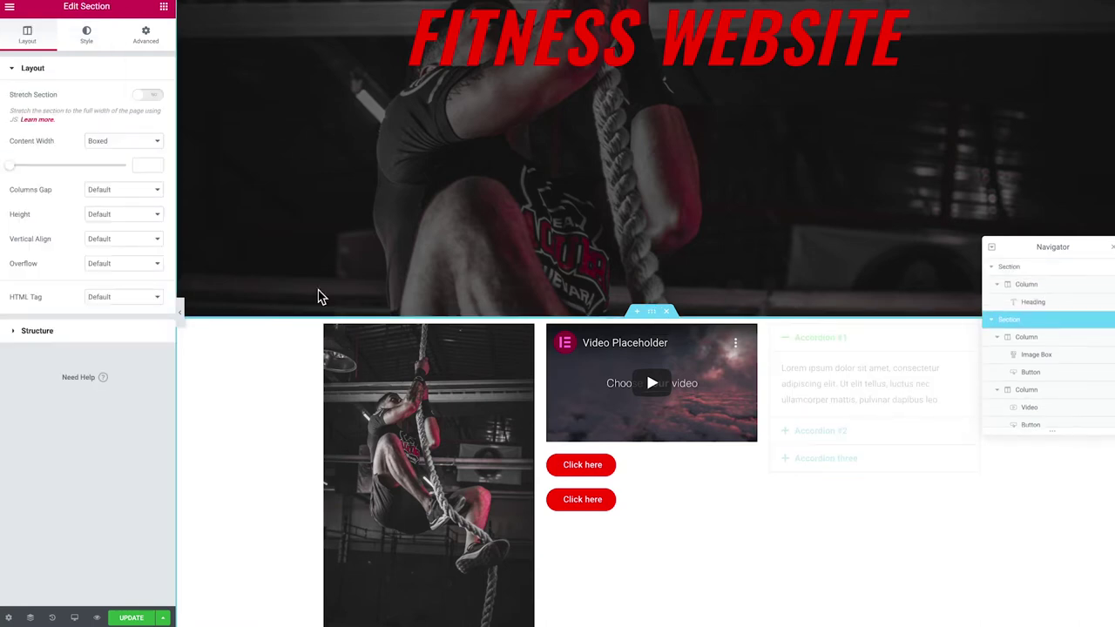
left_click(148, 39)
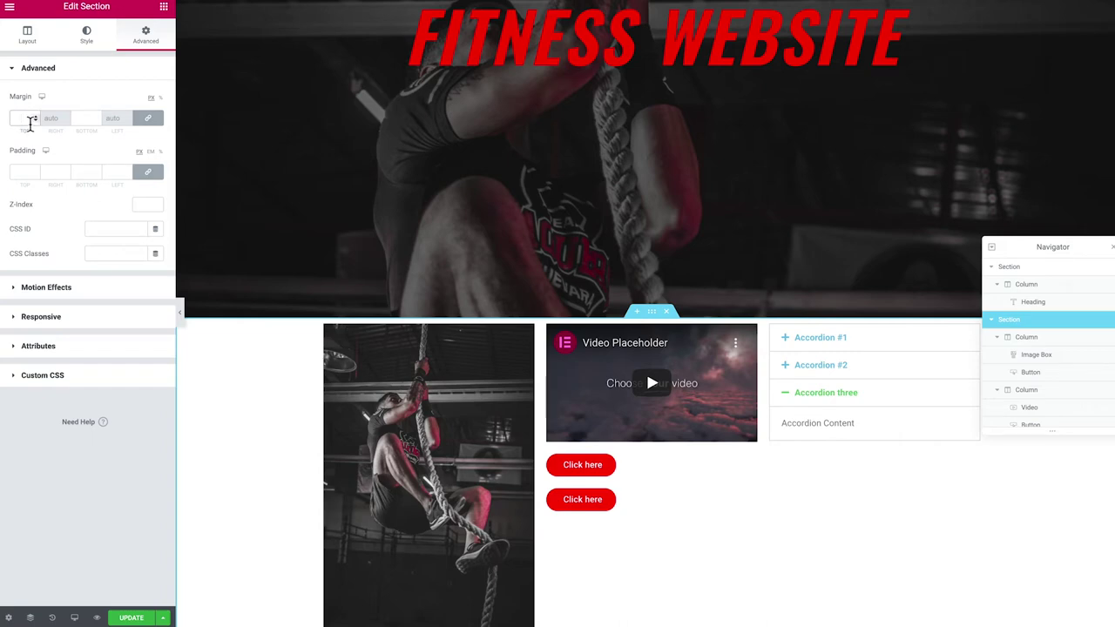
scroll(31, 122, "up", 9)
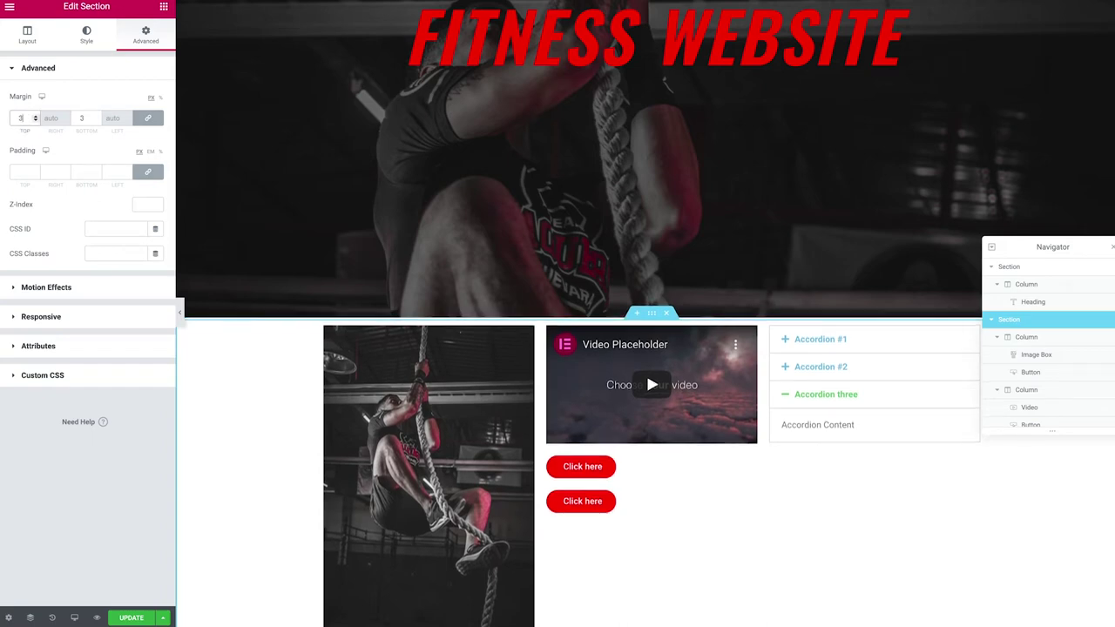
scroll(21, 118, "up", 11)
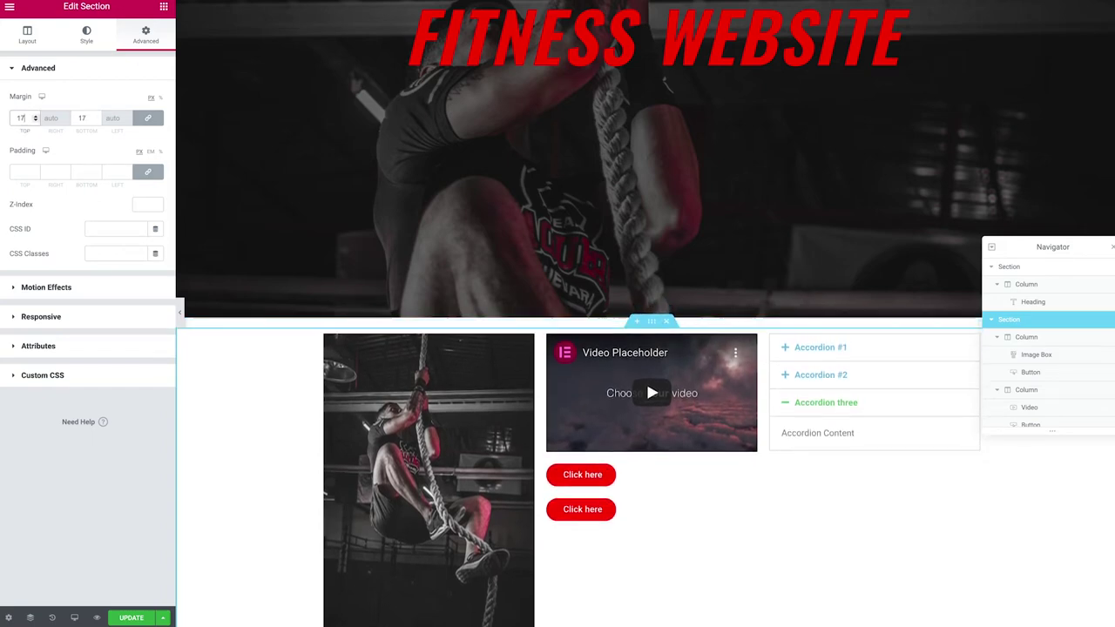
scroll(21, 118, "up", 18)
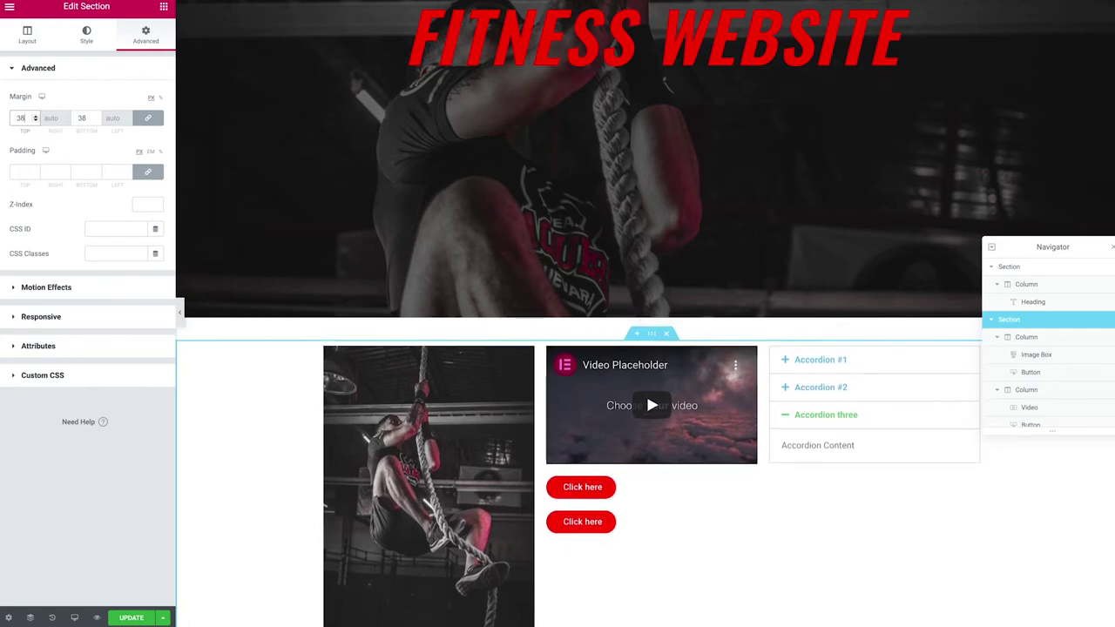
scroll(567, 43, "down", 2)
scroll(564, 73, "down", 1)
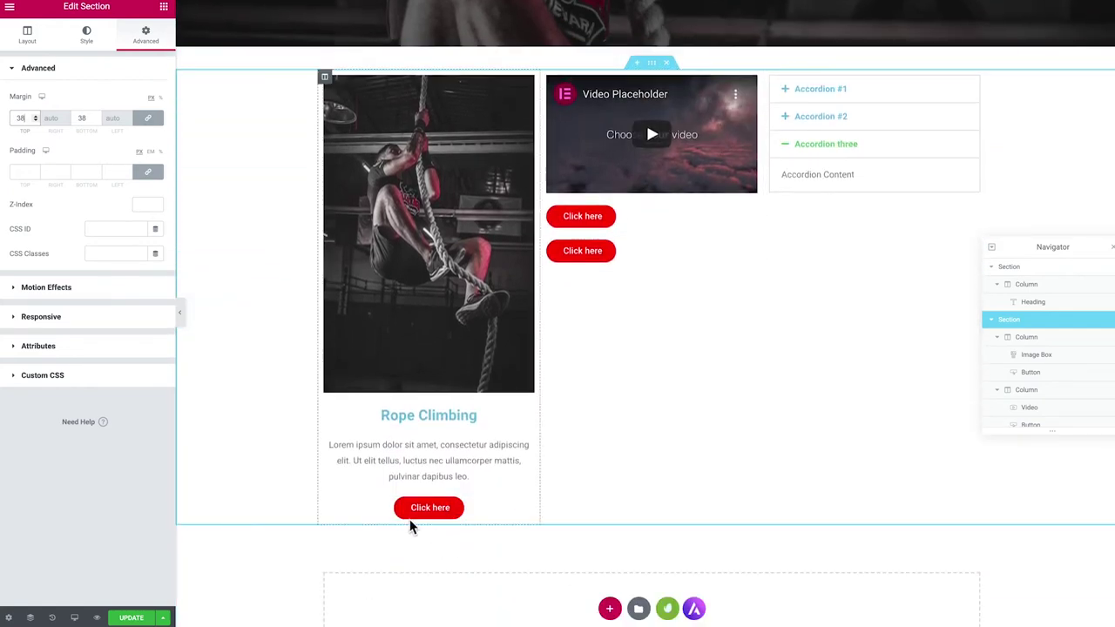
scroll(628, 436, "up", 3)
scroll(628, 427, "up", 1)
scroll(634, 418, "down", 1)
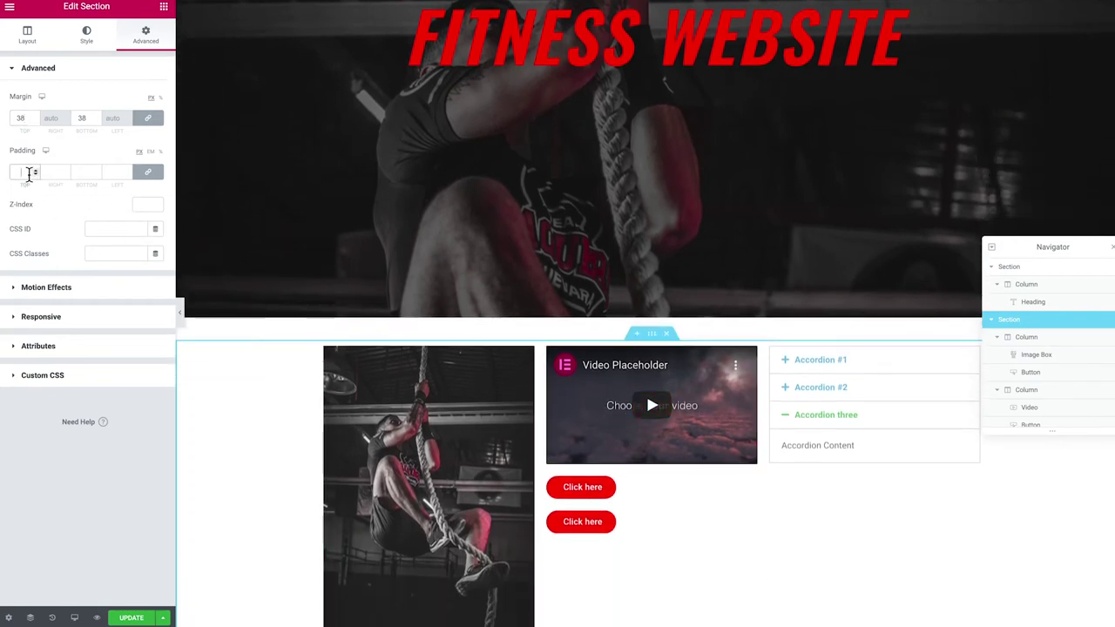
scroll(29, 172, "up", 11)
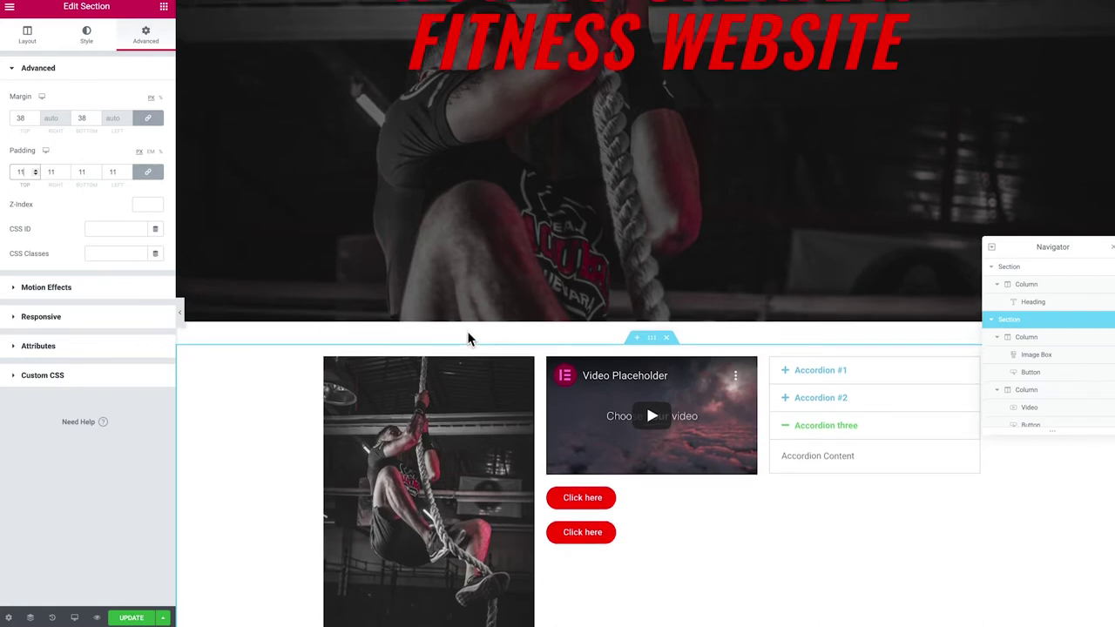
scroll(558, 305, "down", 1)
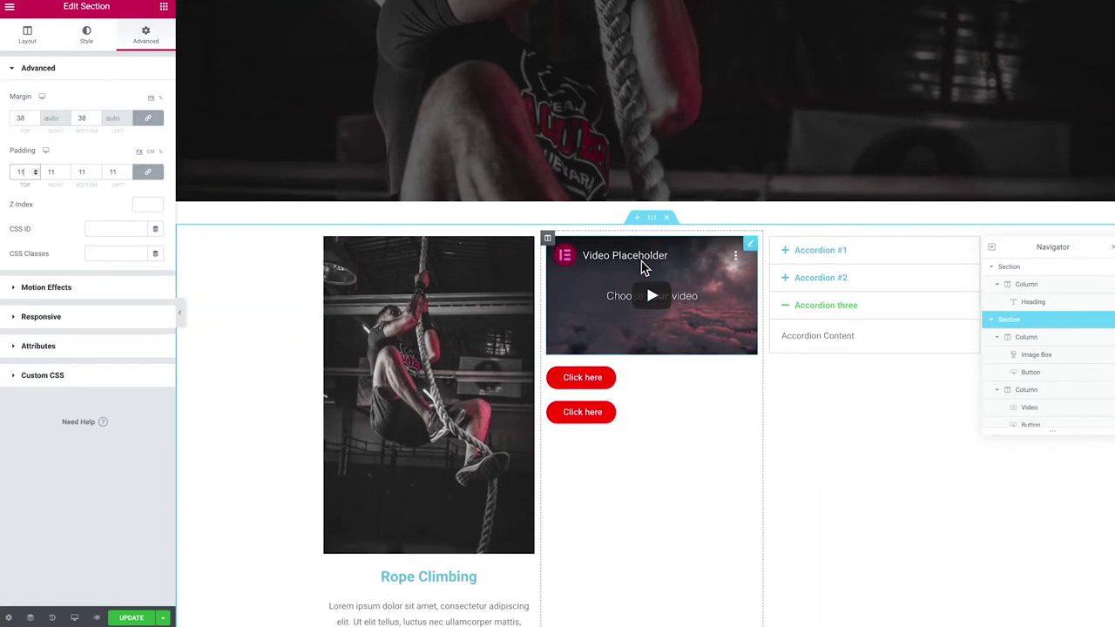
scroll(526, 244, "down", 1)
scroll(430, 295, "down", 1)
right_click(655, 172)
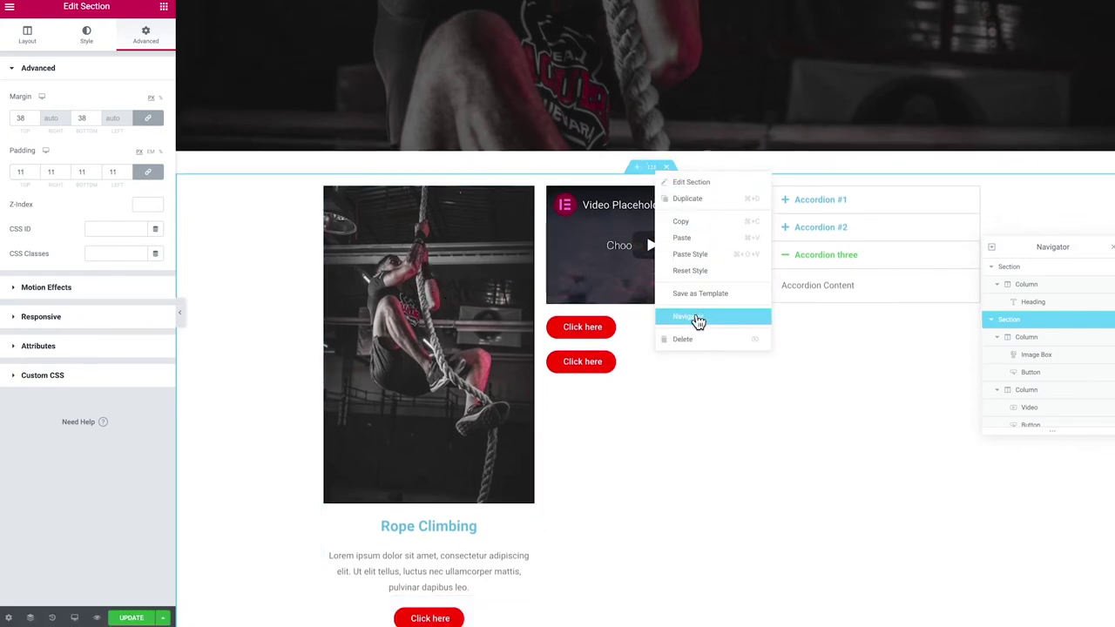
left_click(697, 202)
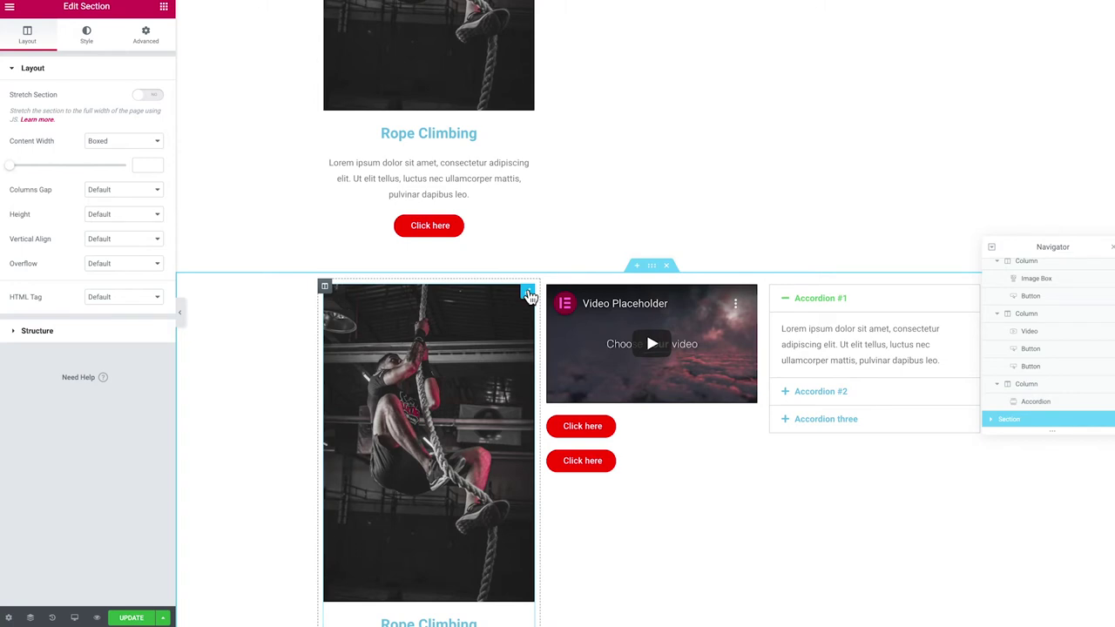
left_click_drag(528, 295, 855, 310)
scroll(855, 310, "down", 2)
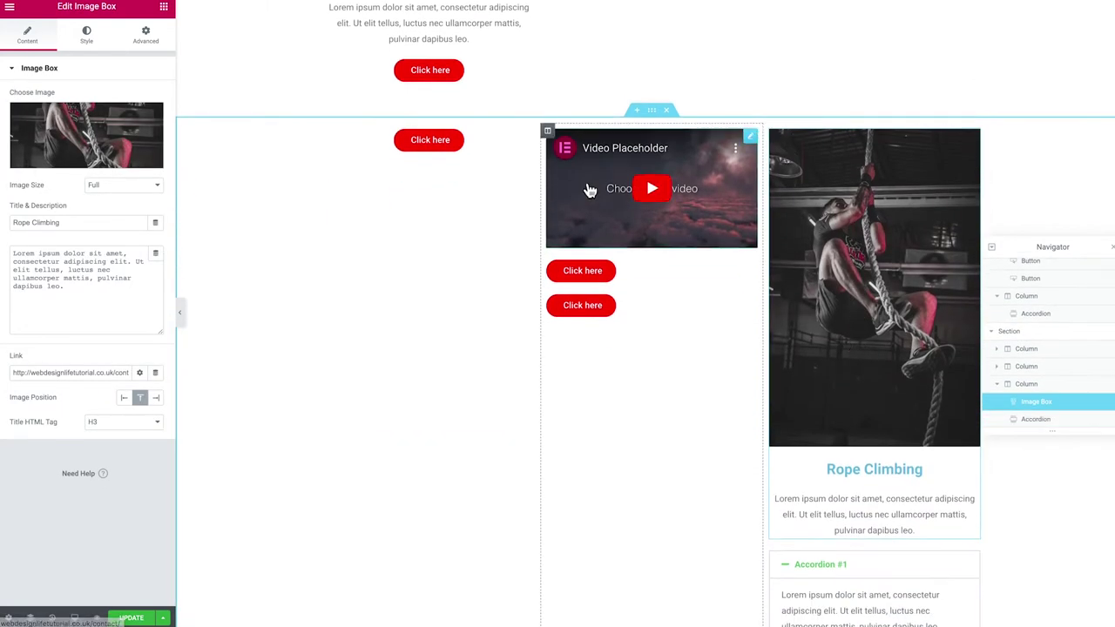
left_click_drag(547, 133, 342, 146)
scroll(863, 378, "down", 2)
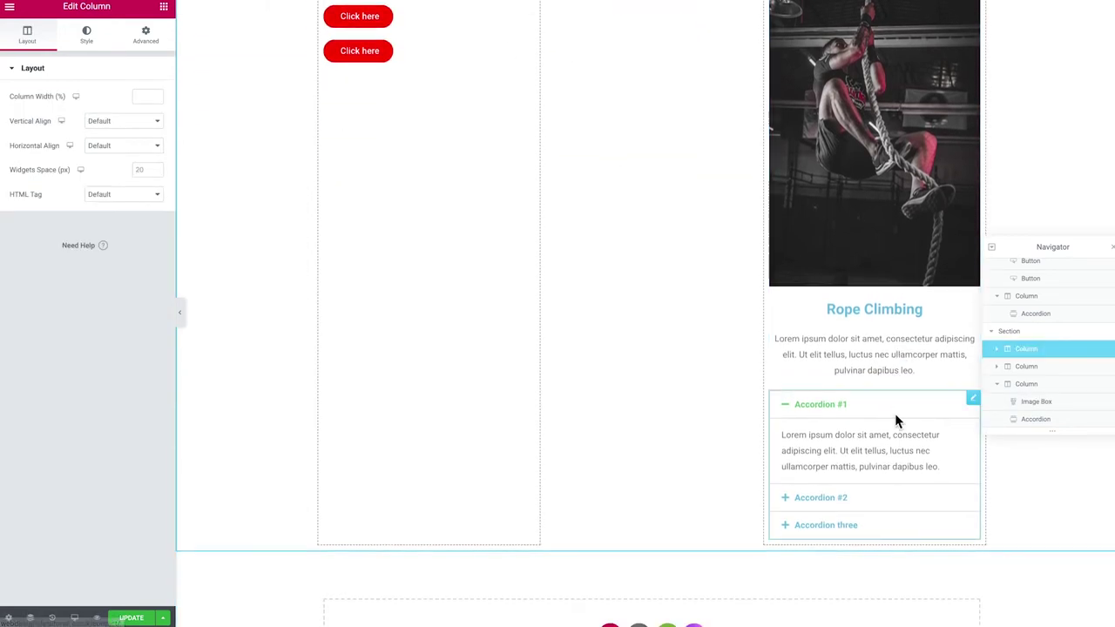
left_click_drag(971, 397, 622, 141)
scroll(642, 267, "up", 2)
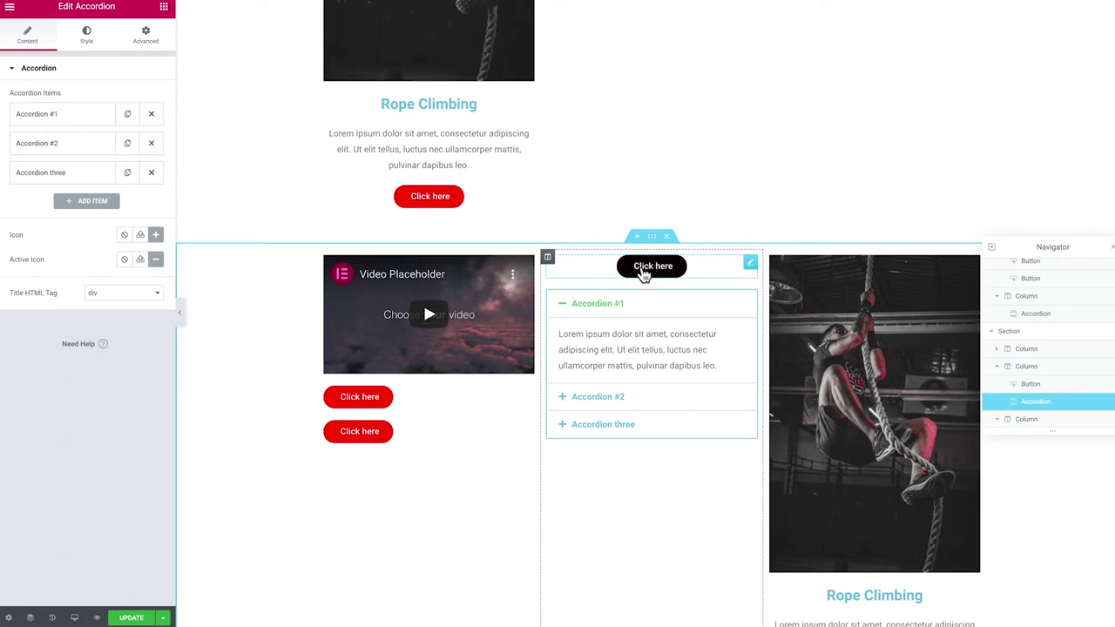
scroll(642, 312, "up", 1)
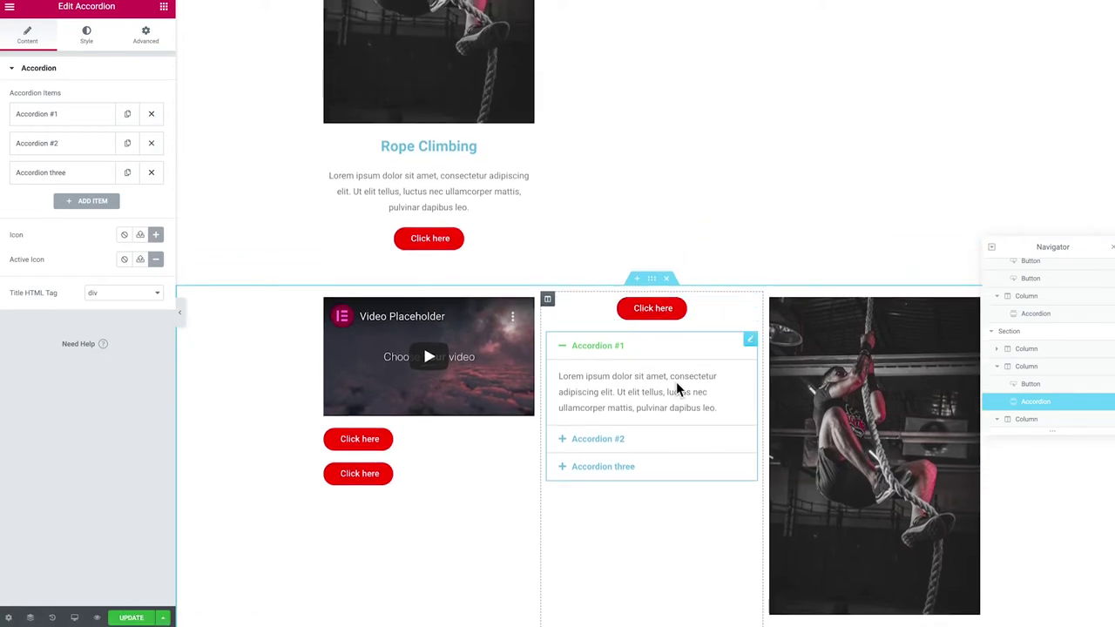
right_click(751, 342)
left_click(800, 509)
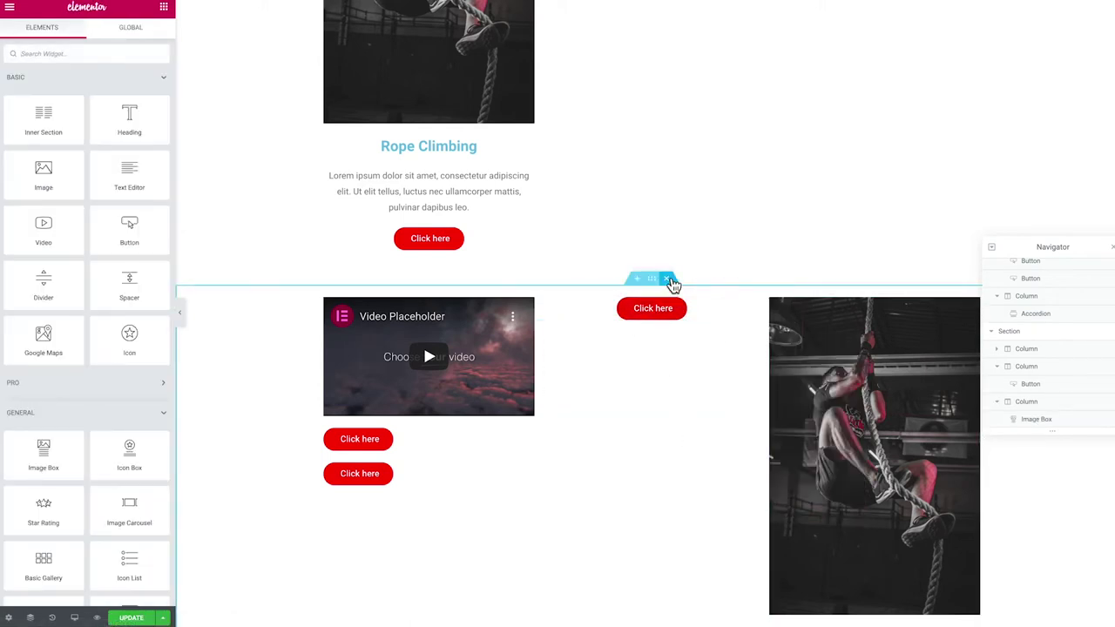
left_click(669, 280)
Delete the image, video and accordion section, then the hero section
scroll(599, 325, "up", 5)
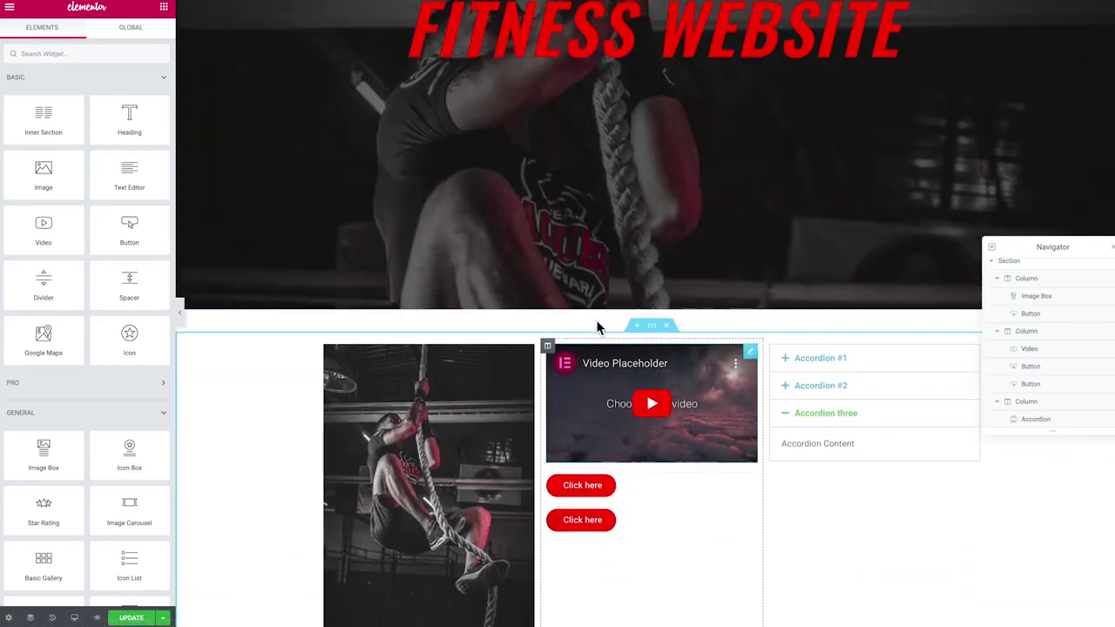
scroll(597, 327, "up", 2)
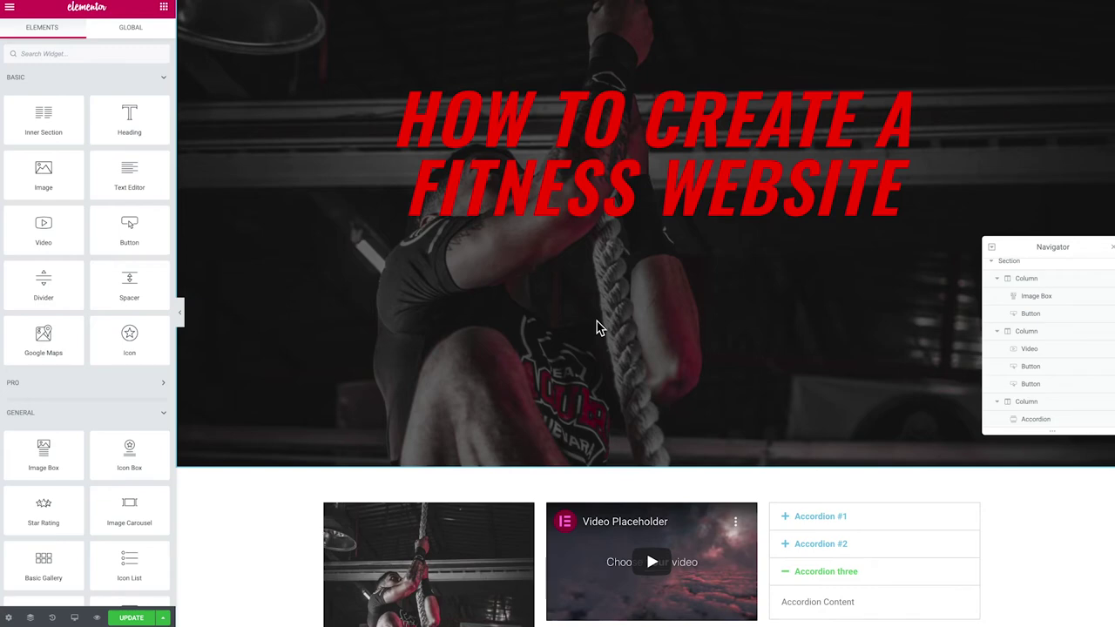
scroll(598, 327, "down", 4)
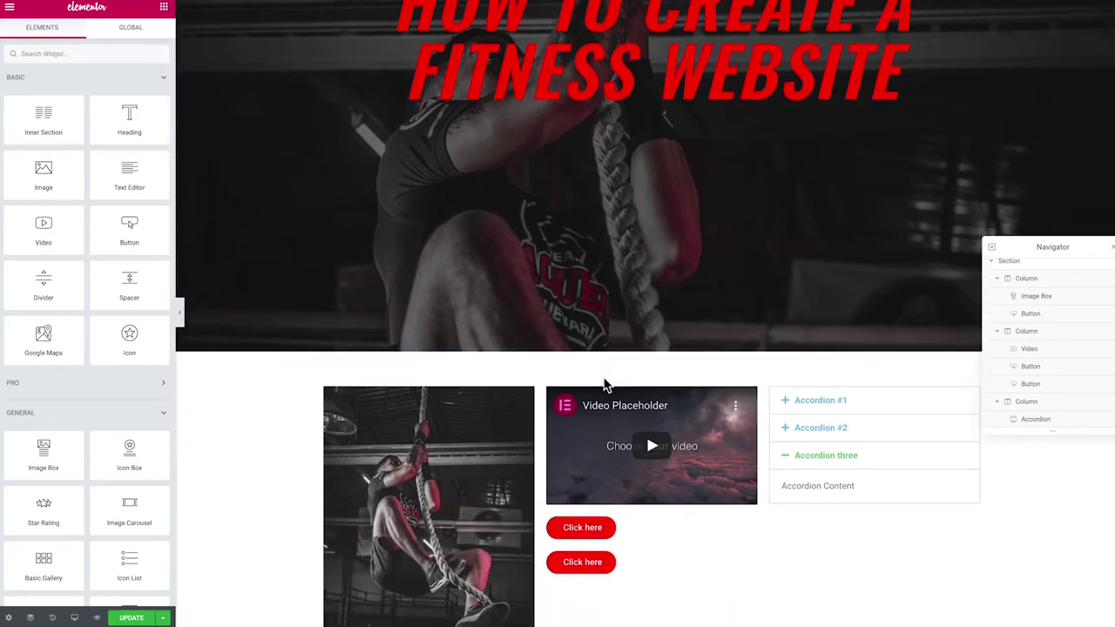
left_click(671, 296)
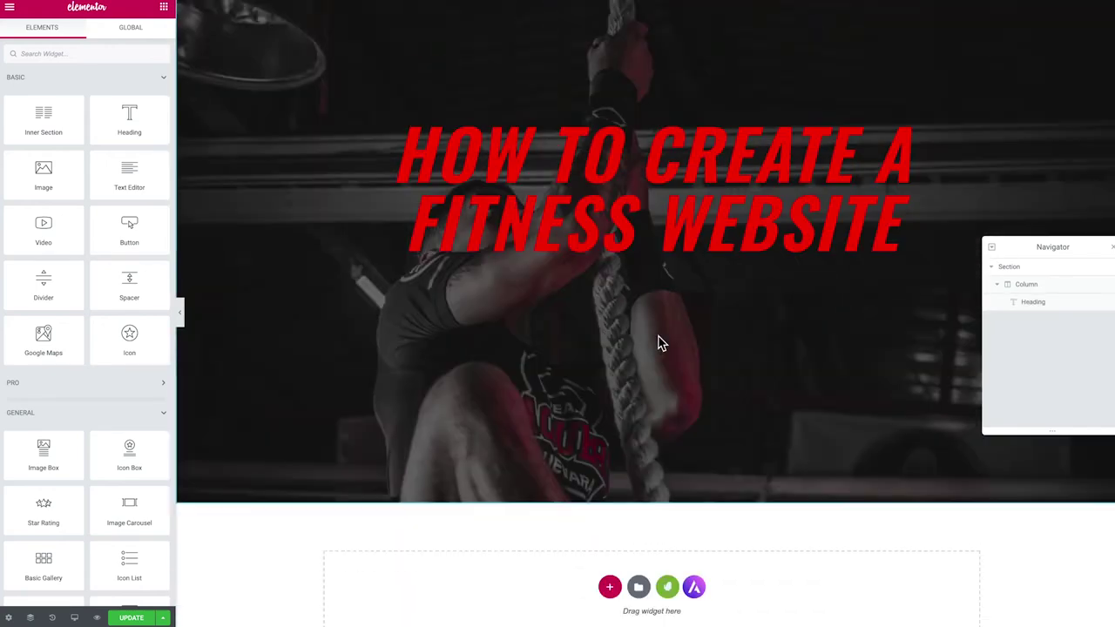
scroll(659, 341, "up", 3)
left_click(665, 35)
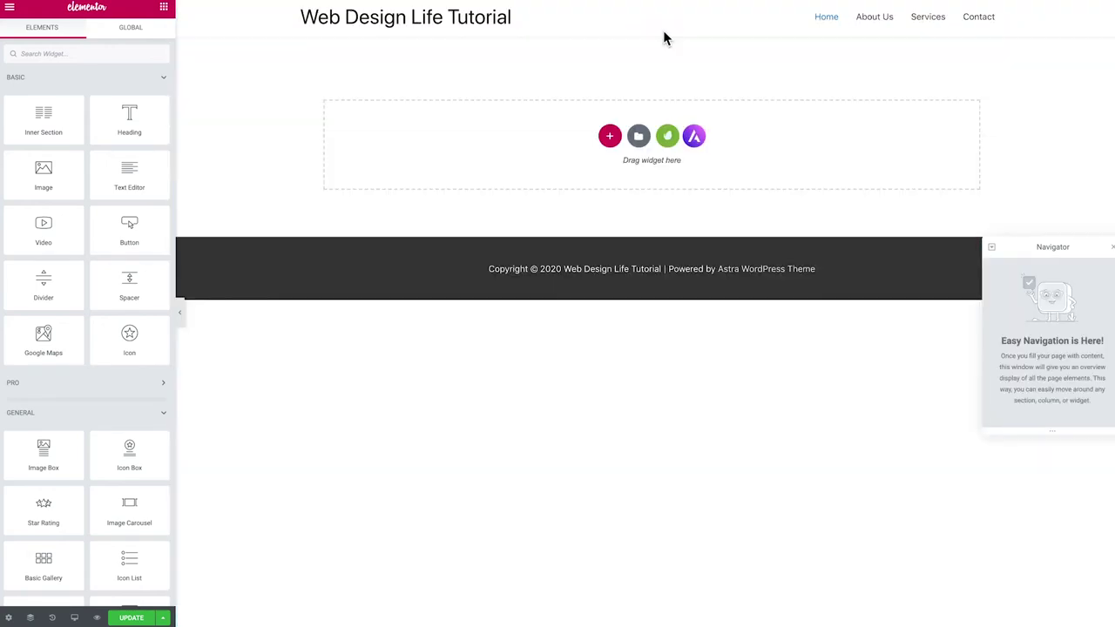
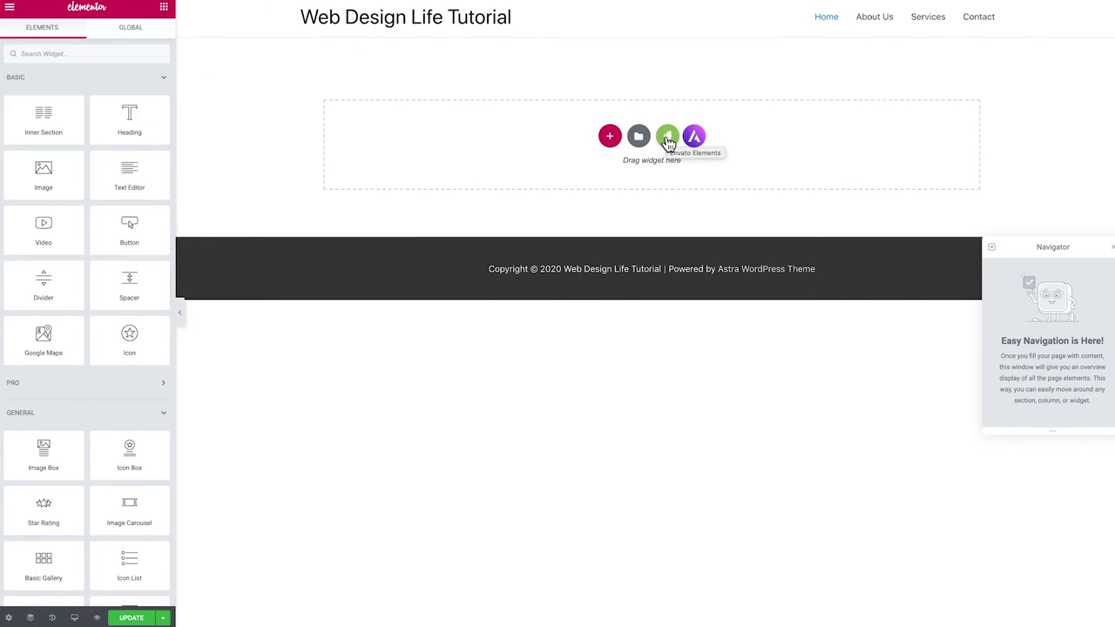
Open the Envato Elements library from the empty section and browse its Free Kits collection
left_click(668, 140)
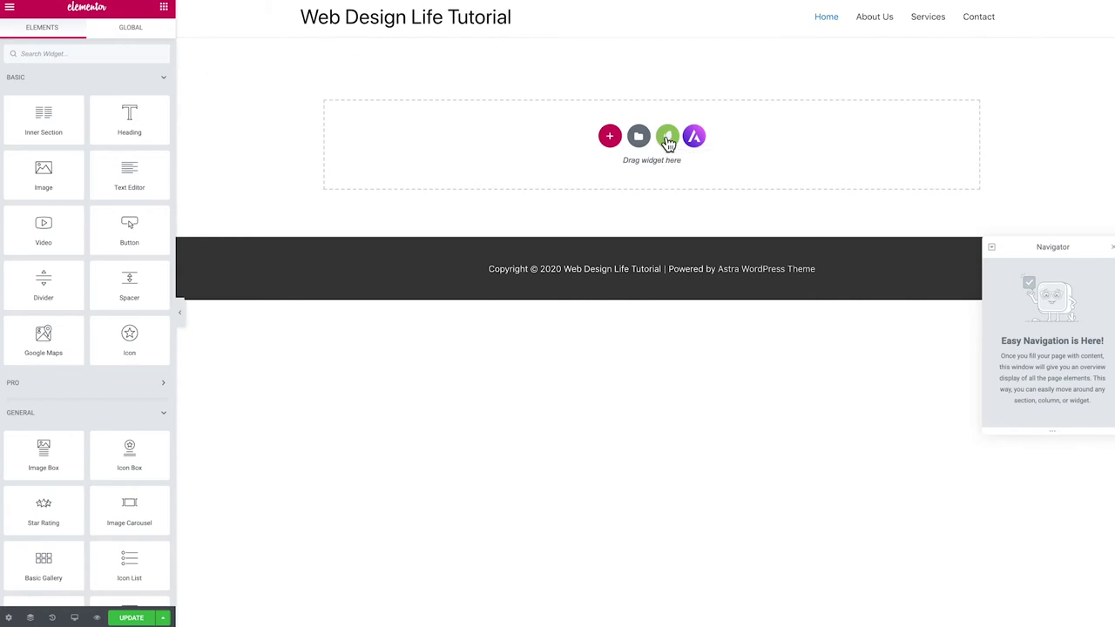
left_click(668, 139)
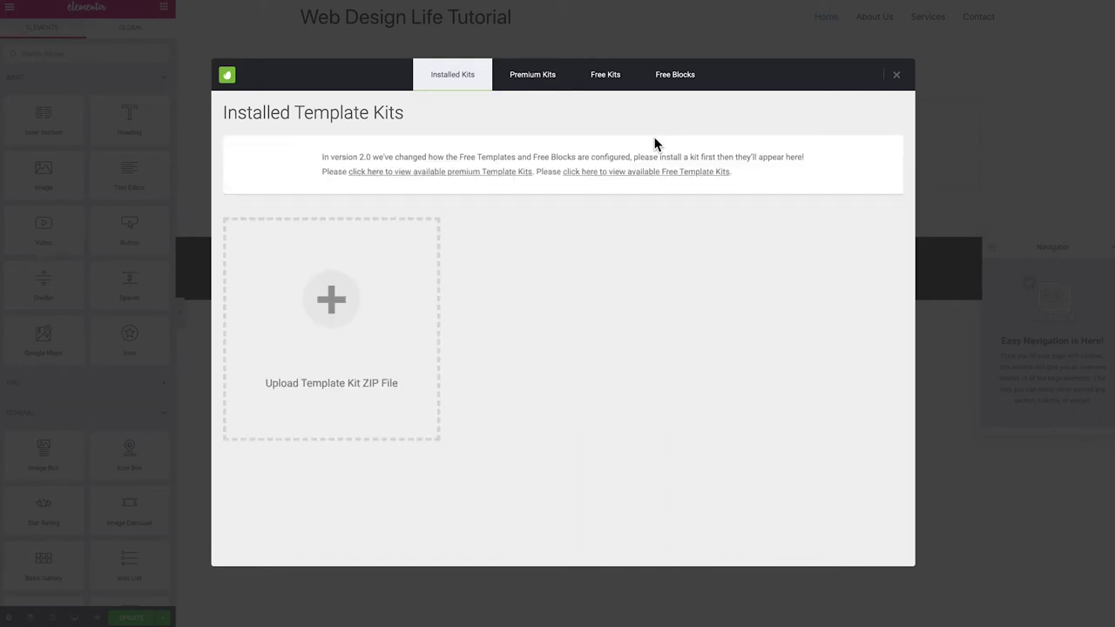
left_click(607, 77)
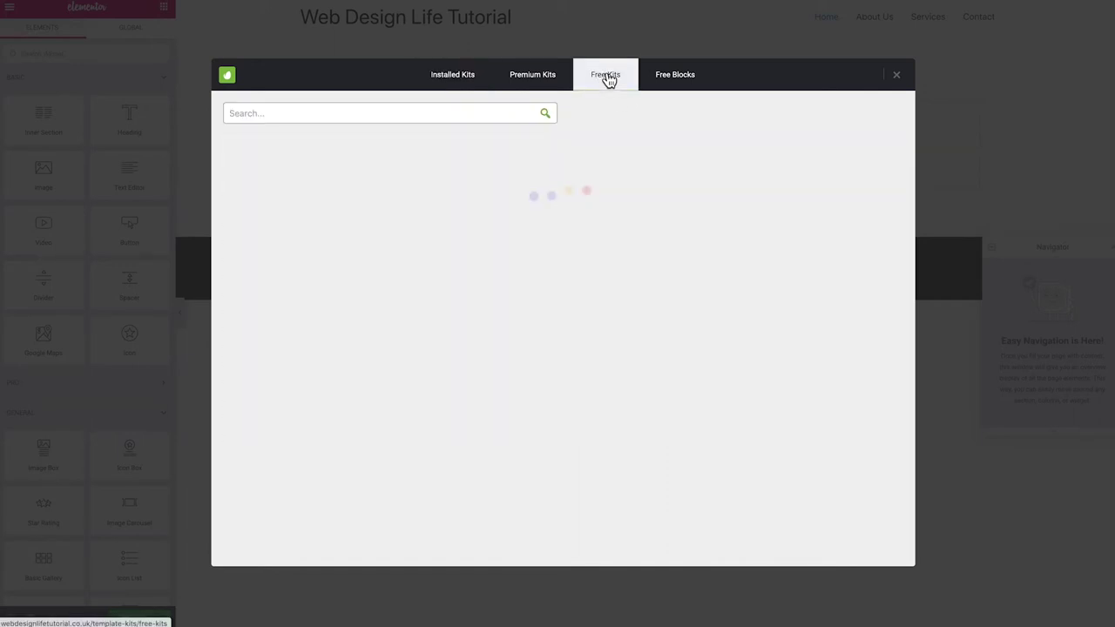
scroll(545, 252, "down", 2)
scroll(545, 253, "down", 4)
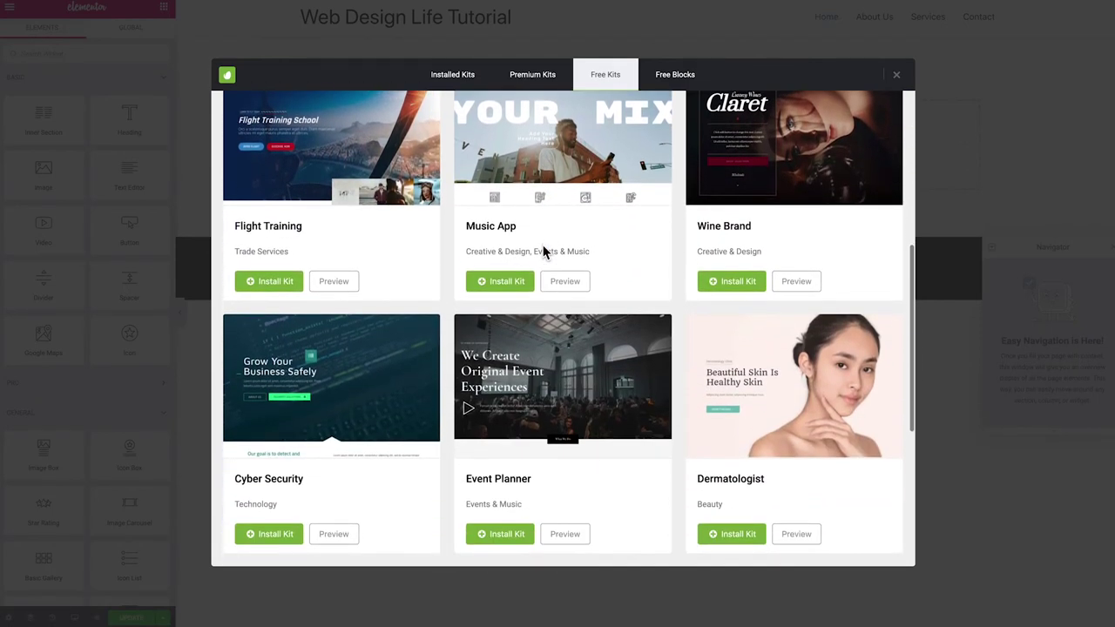
scroll(545, 253, "up", 4)
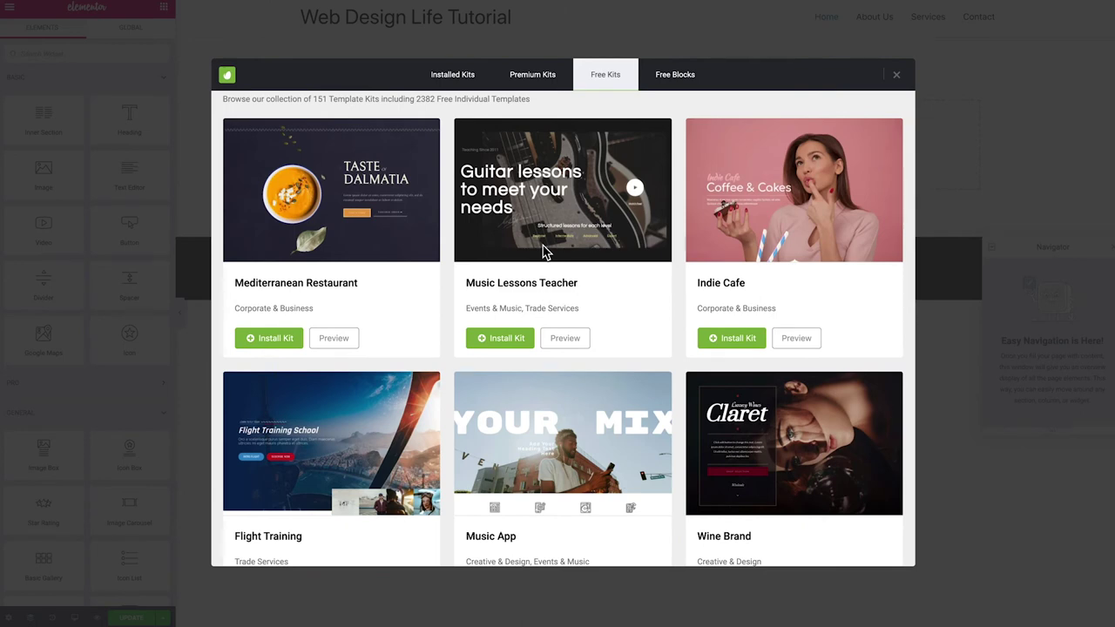
scroll(544, 253, "up", 1)
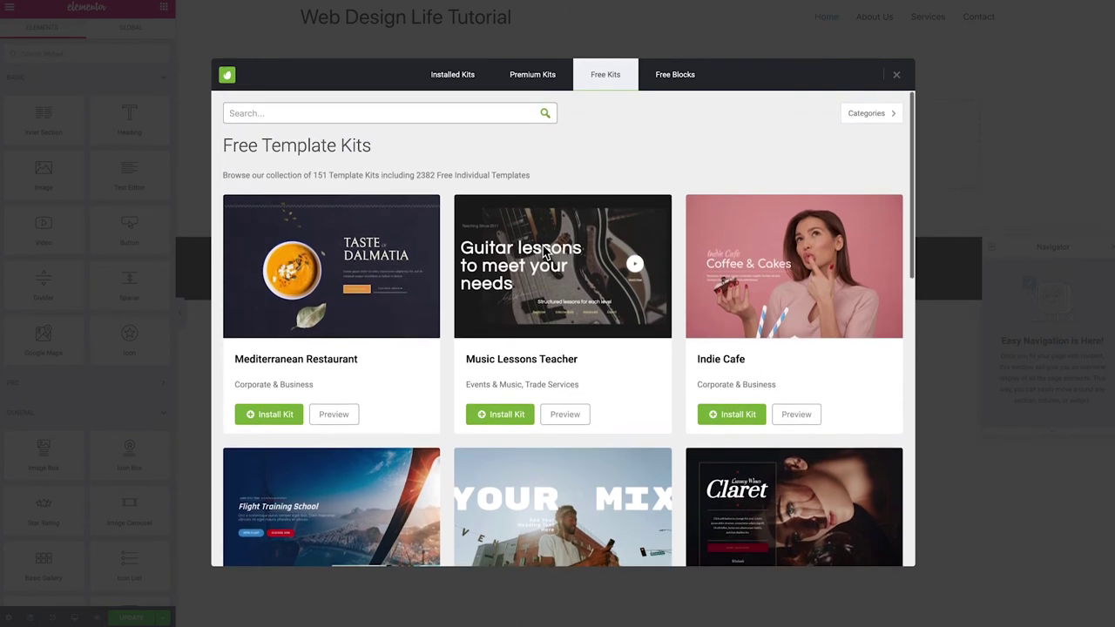
Search the free kits for 'fitness' and install the Lifestyle Gym kit
left_click(257, 113)
type("fitness")
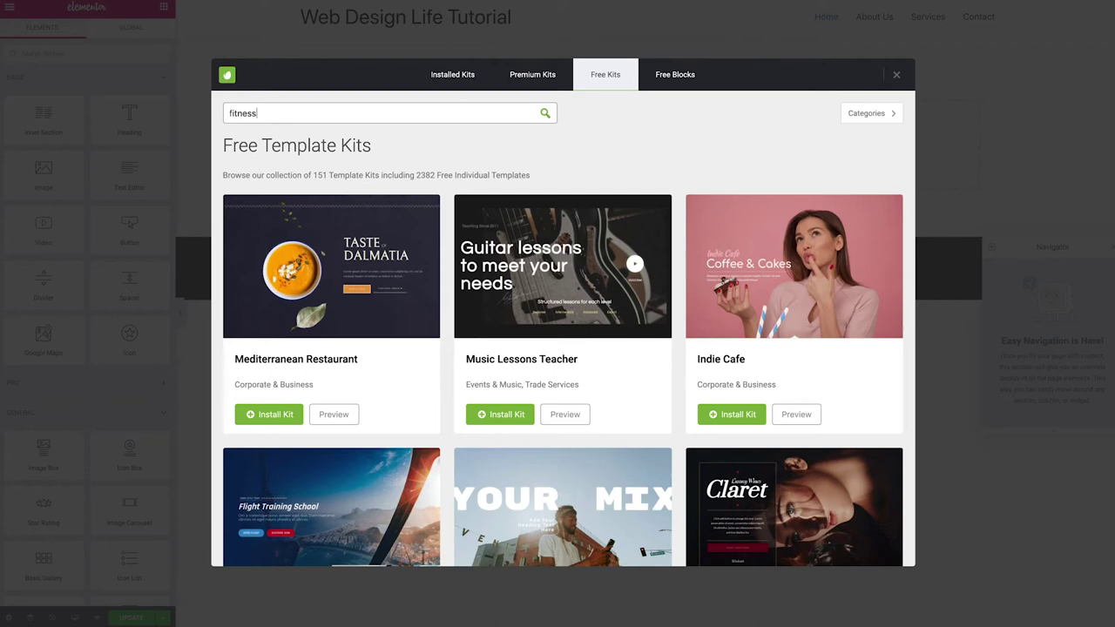
left_click(542, 116)
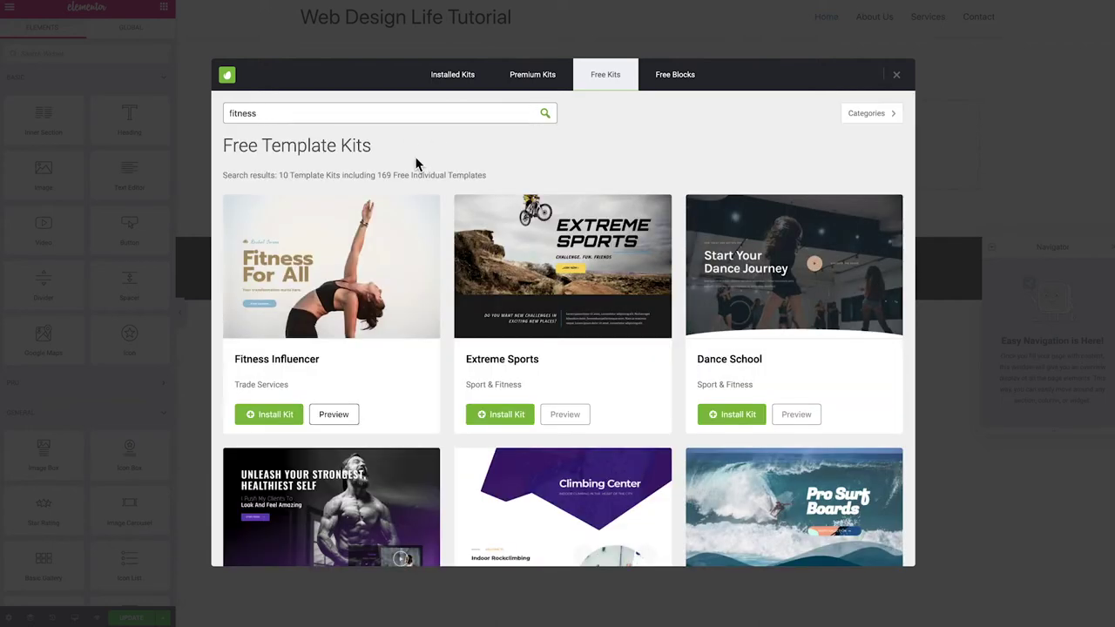
scroll(355, 207, "down", 1)
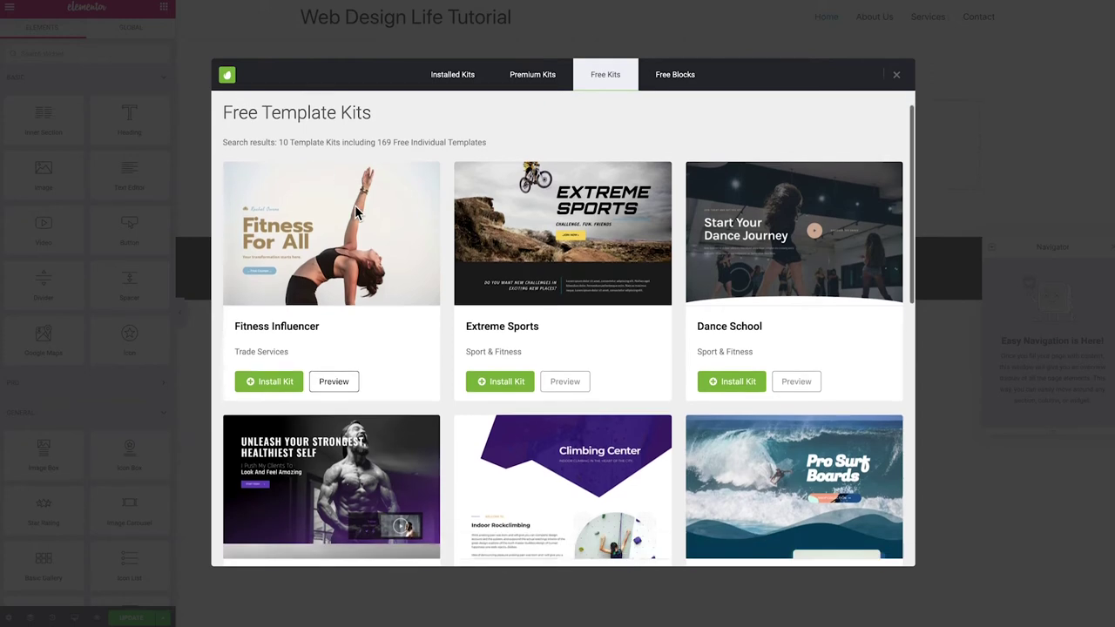
scroll(364, 205, "down", 3)
scroll(364, 203, "down", 4)
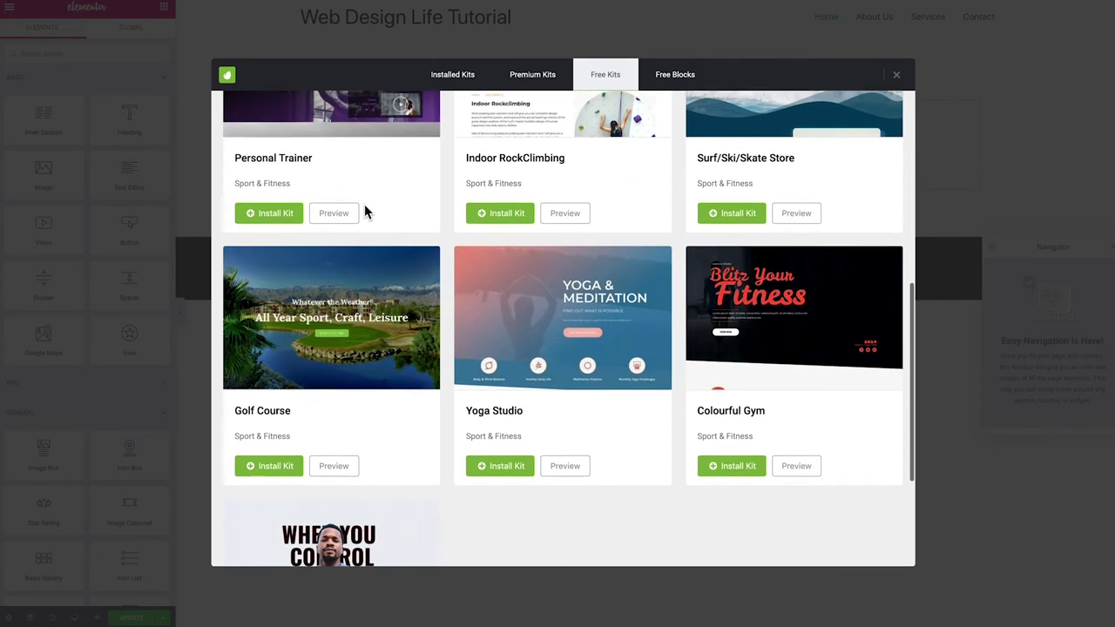
scroll(392, 294, "down", 1)
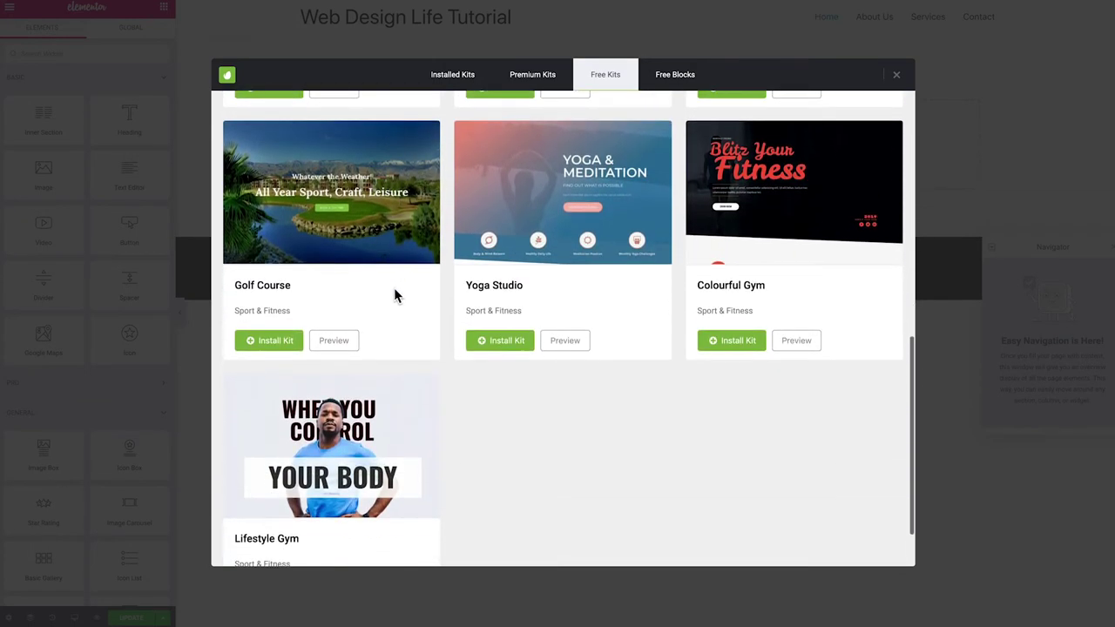
scroll(393, 293, "up", 1)
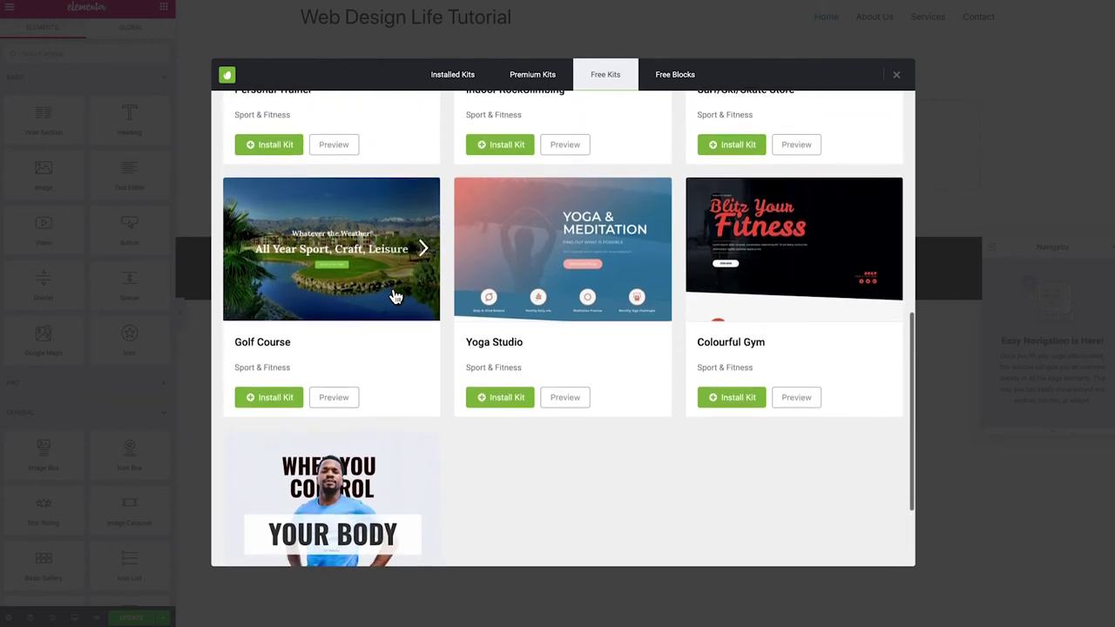
scroll(394, 297, "down", 1)
scroll(395, 297, "down", 1)
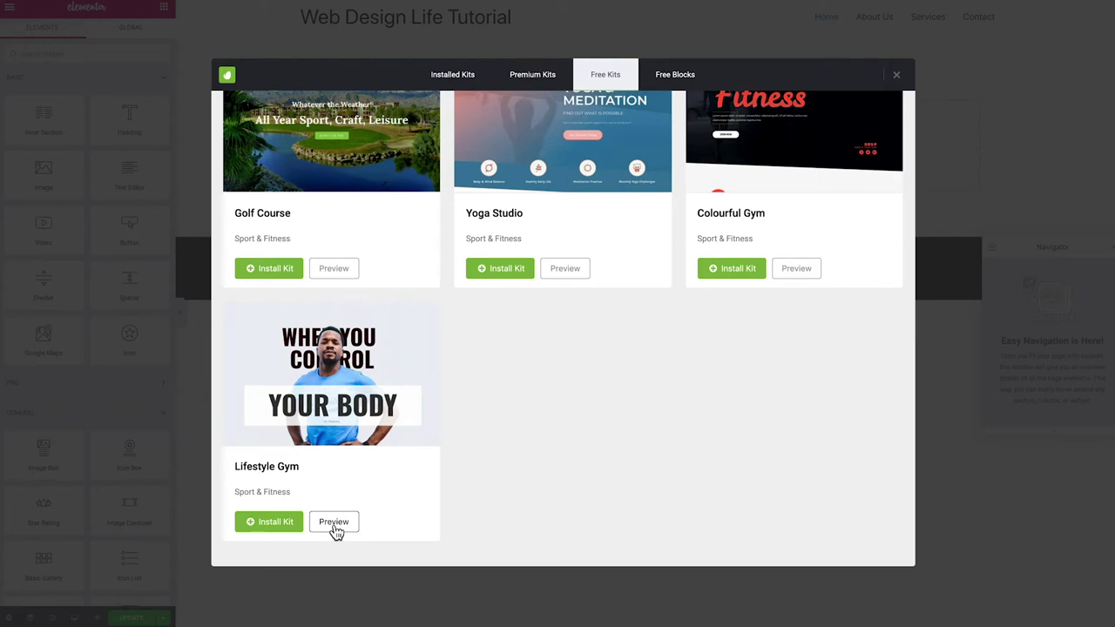
left_click(264, 525)
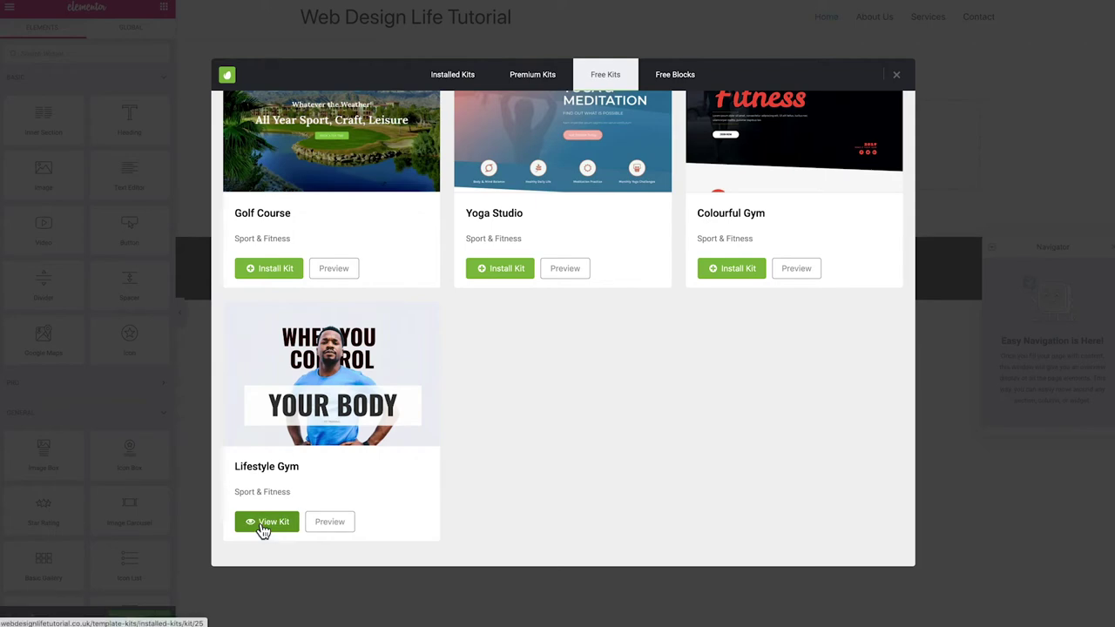
Open the installed Lifestyle Gym kit and insert its Home 4 template into the page
left_click(270, 525)
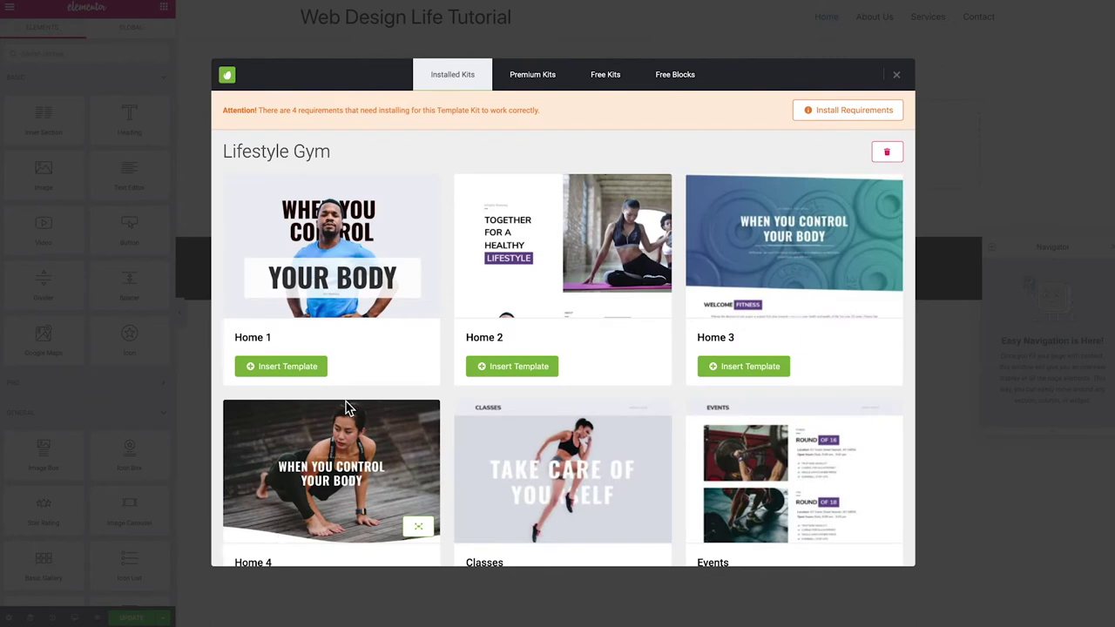
scroll(399, 323, "down", 6)
scroll(400, 327, "down", 8)
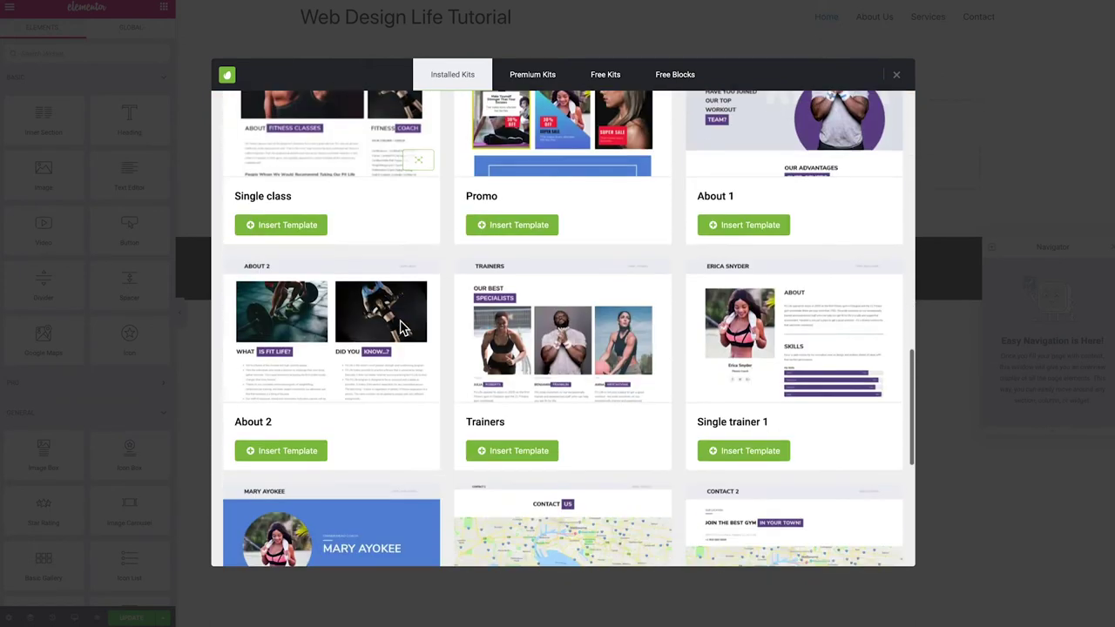
scroll(395, 349, "down", 3)
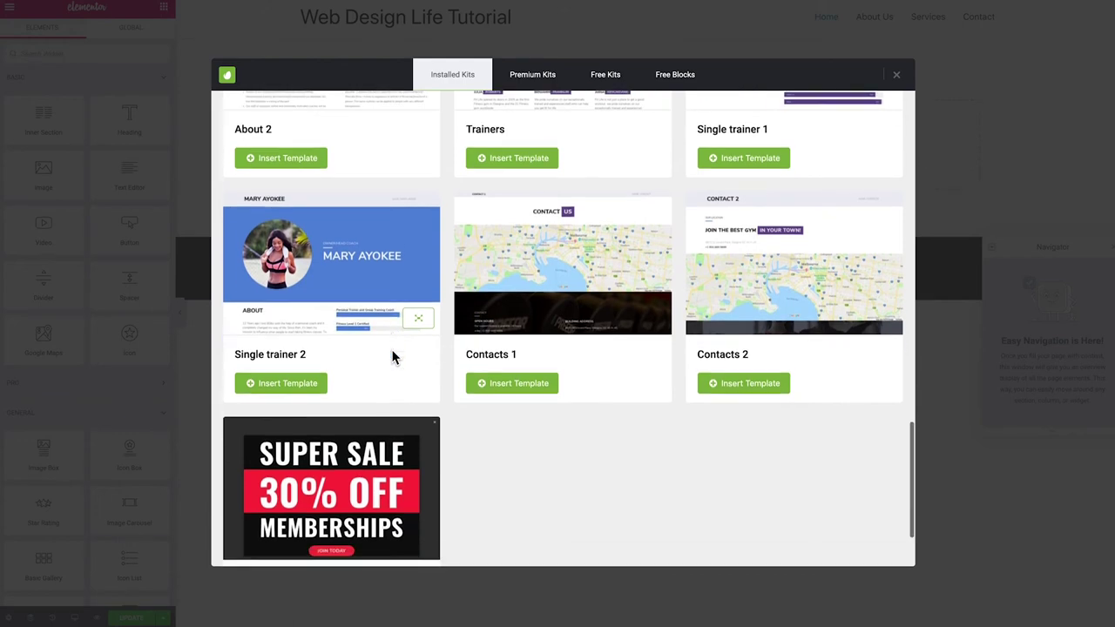
scroll(393, 374, "up", 6)
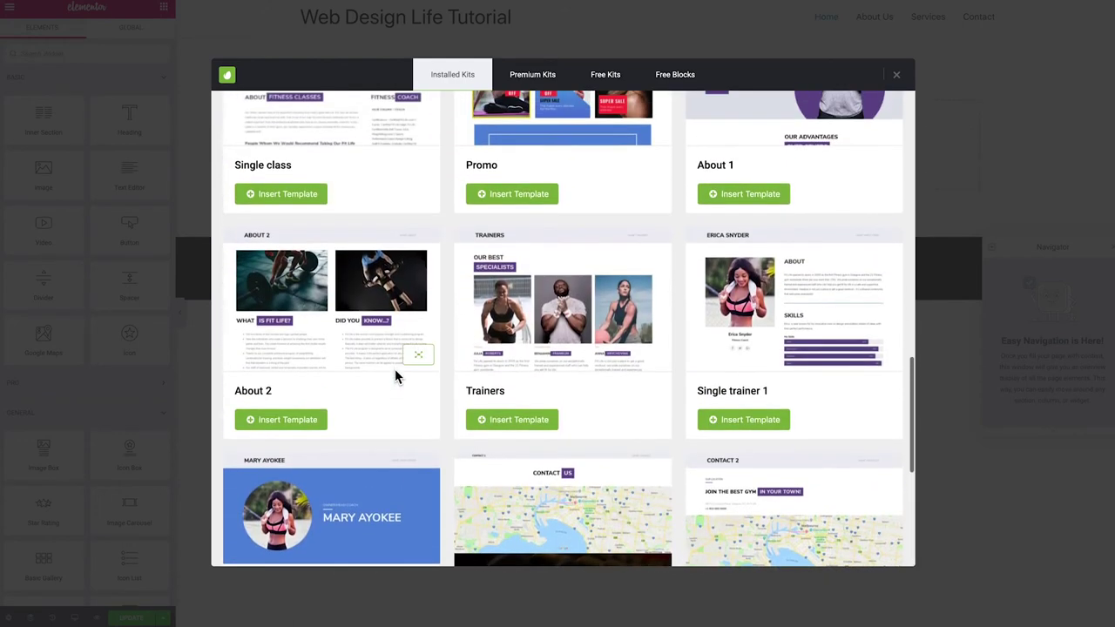
scroll(395, 368, "up", 5)
scroll(394, 370, "up", 6)
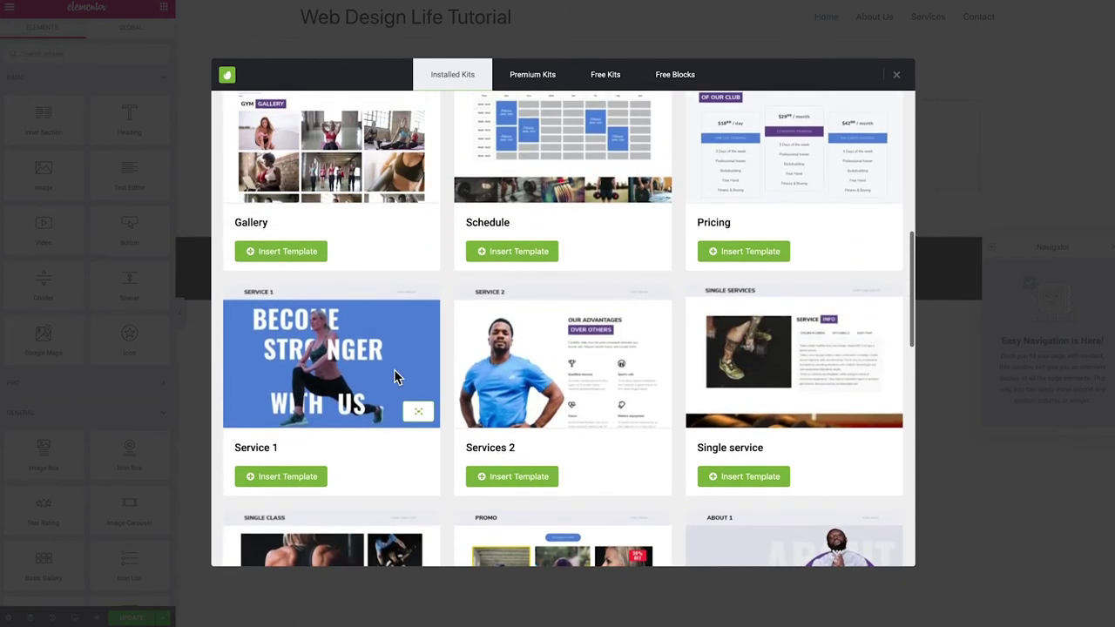
scroll(394, 376, "up", 2)
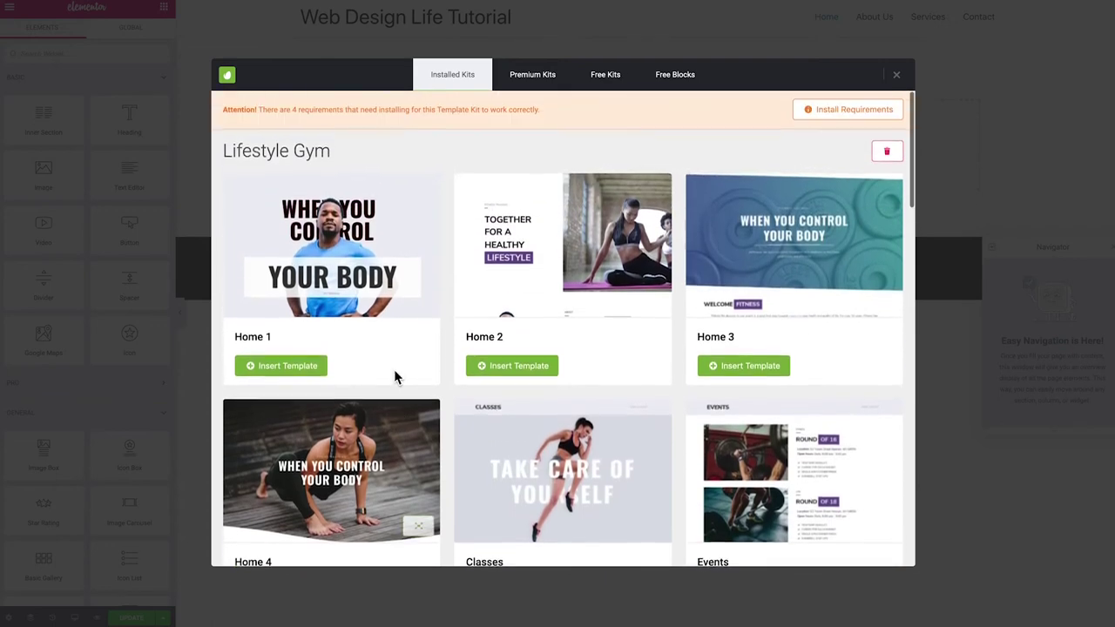
scroll(393, 377, "down", 1)
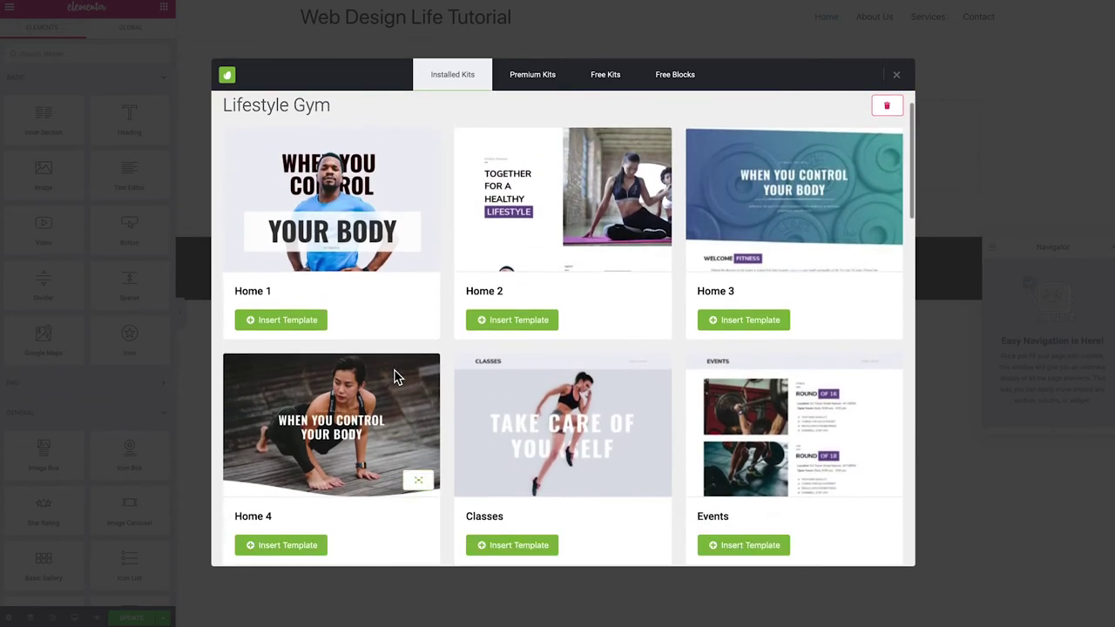
scroll(394, 376, "down", 2)
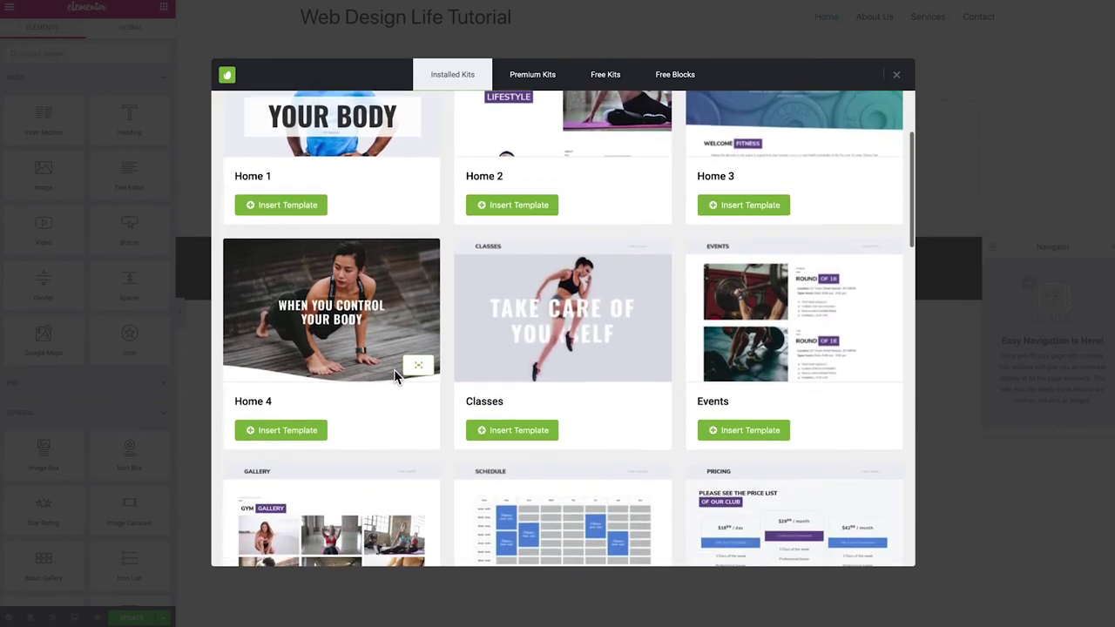
left_click(281, 429)
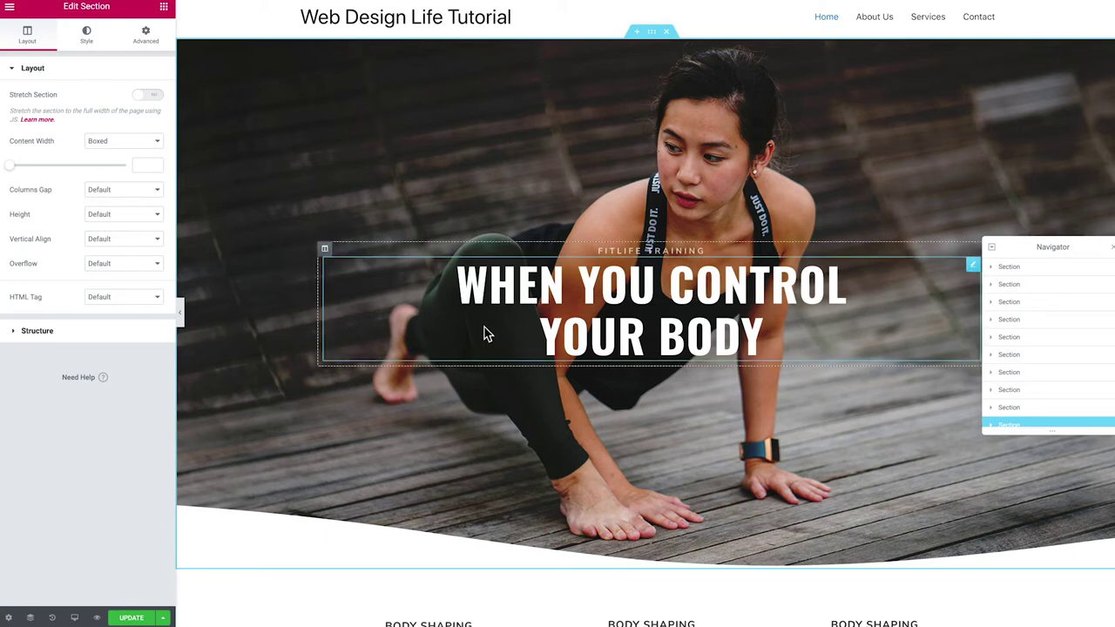
scroll(504, 338, "down", 6)
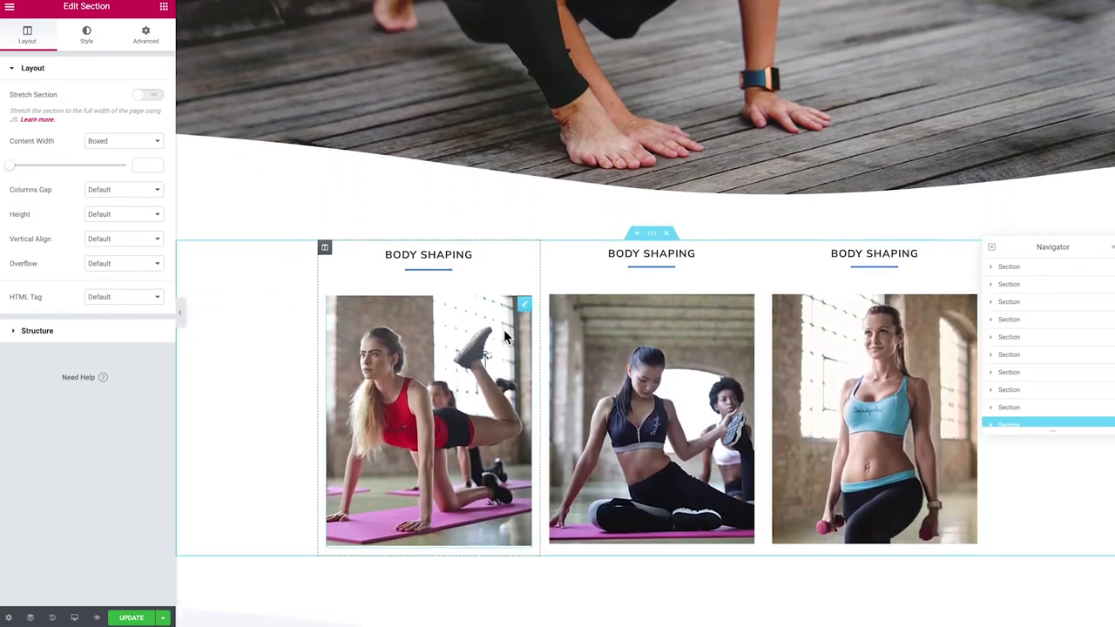
scroll(503, 338, "down", 4)
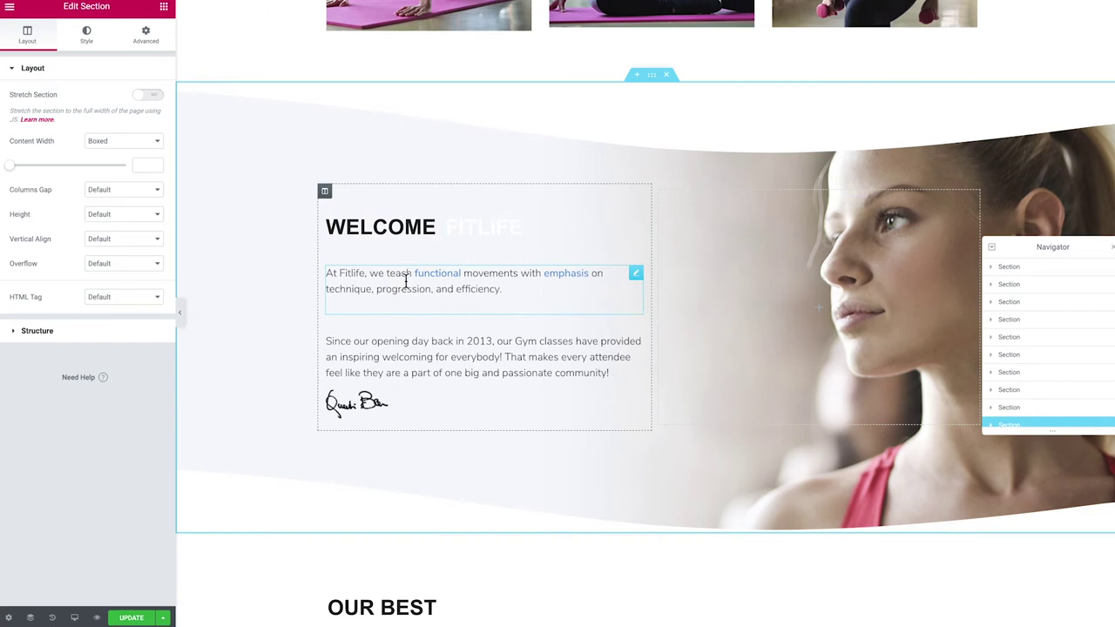
scroll(403, 282, "down", 1)
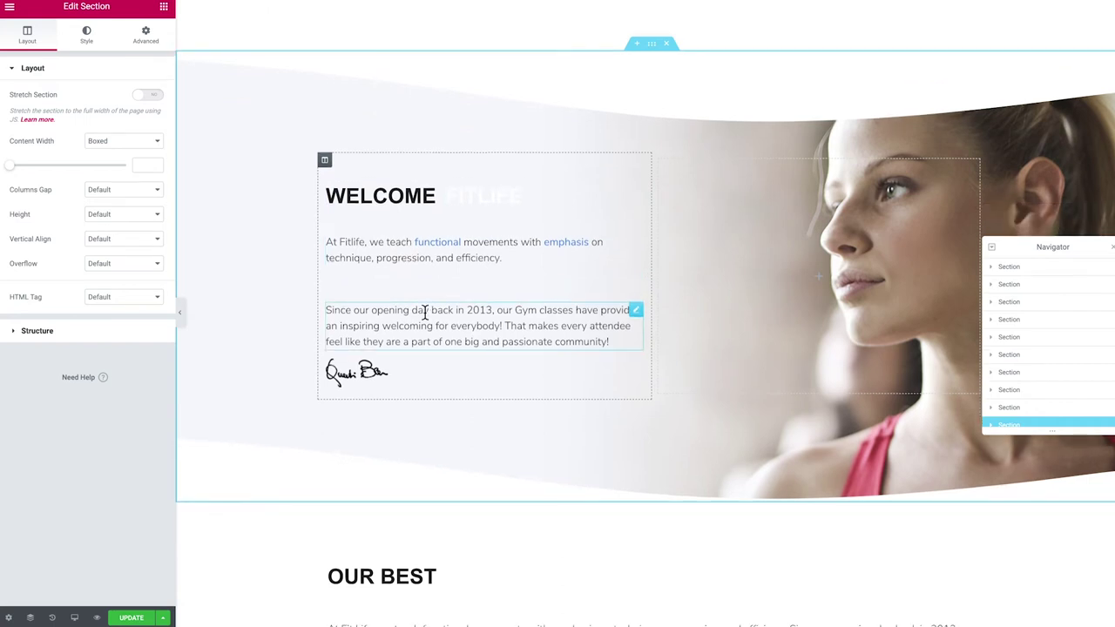
scroll(475, 389, "up", 1)
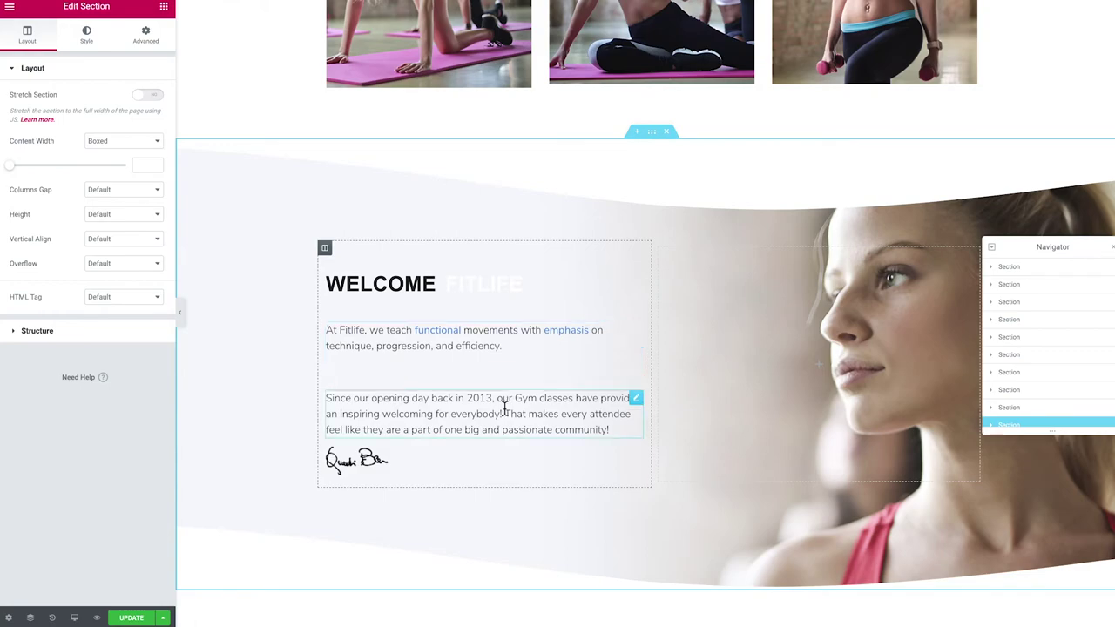
scroll(535, 410, "down", 3)
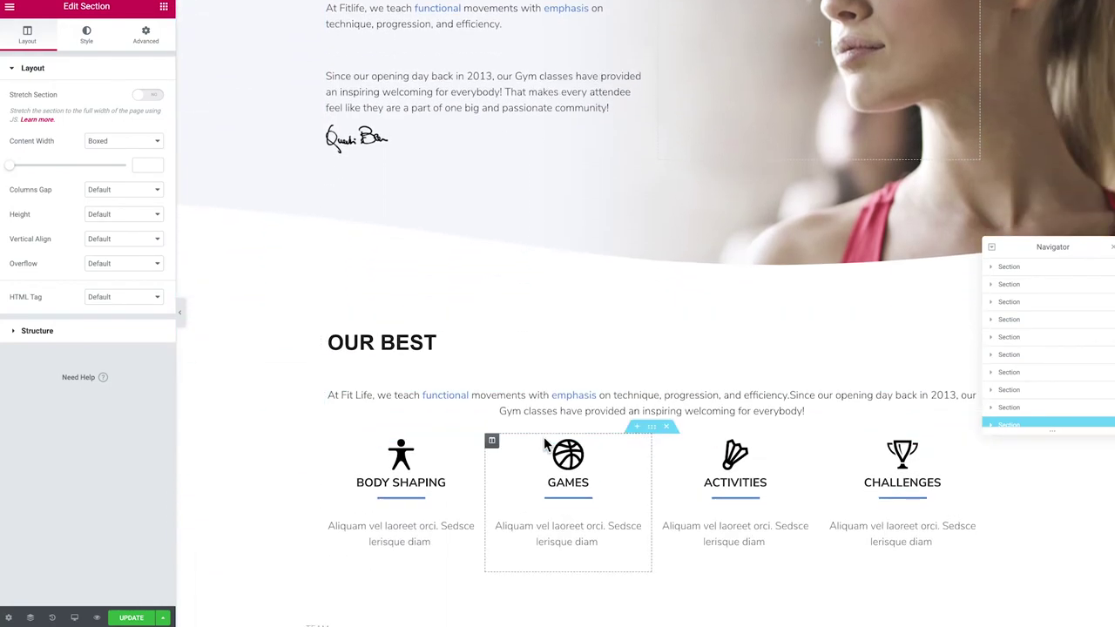
scroll(543, 436, "up", 15)
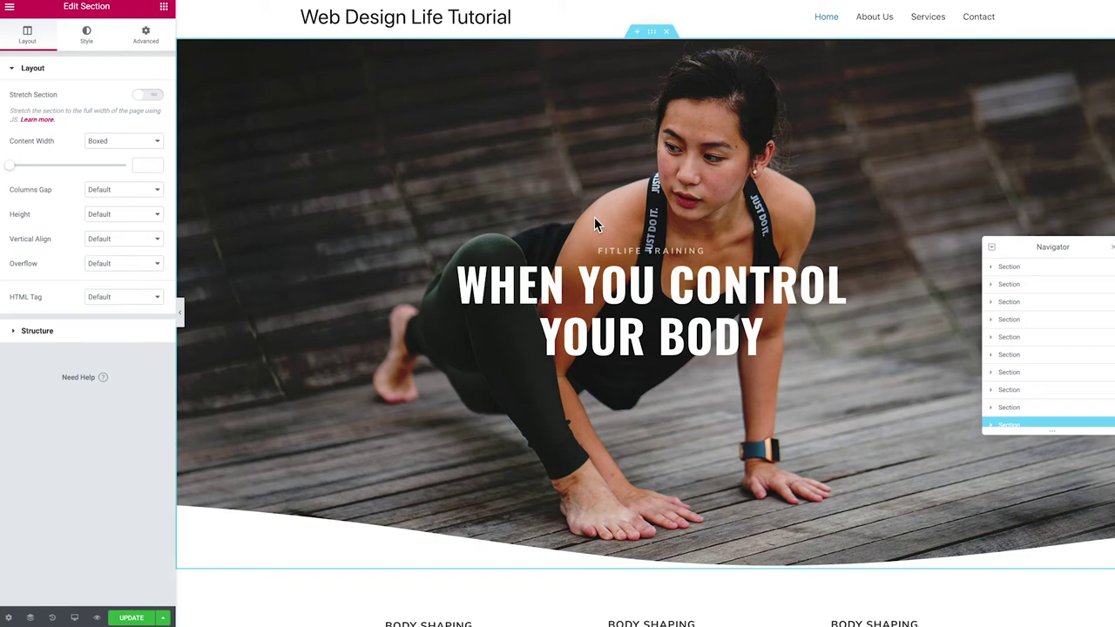
scroll(594, 218, "down", 1)
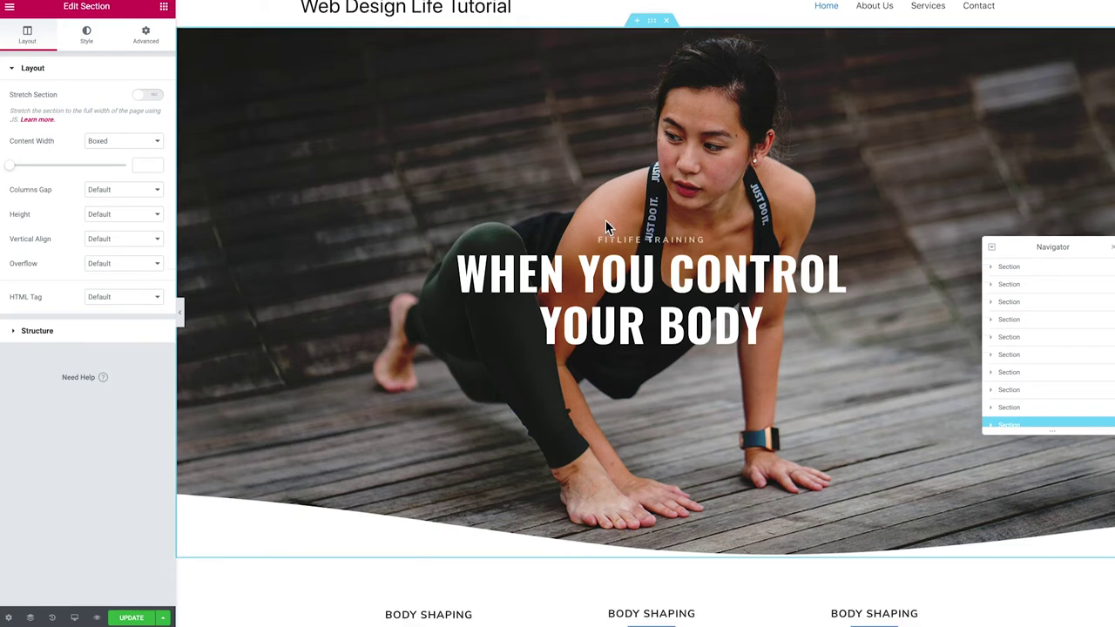
scroll(601, 228, "up", 1)
scroll(600, 242, "down", 1)
scroll(600, 243, "up", 1)
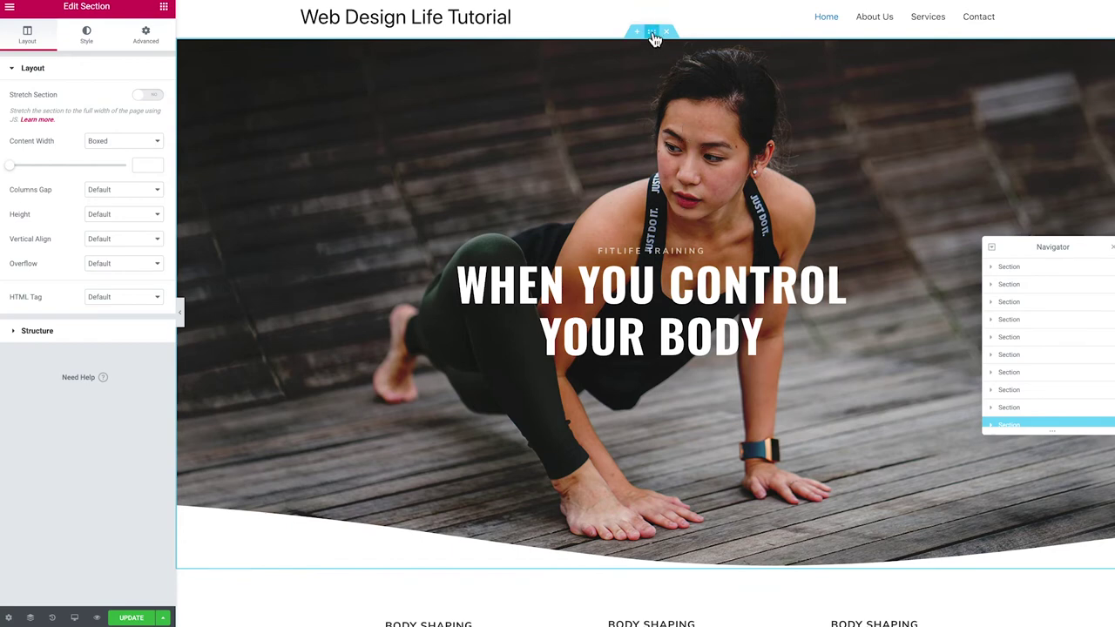
Select the hero section and open its Style background image picker to choose a new photo
left_click(656, 39)
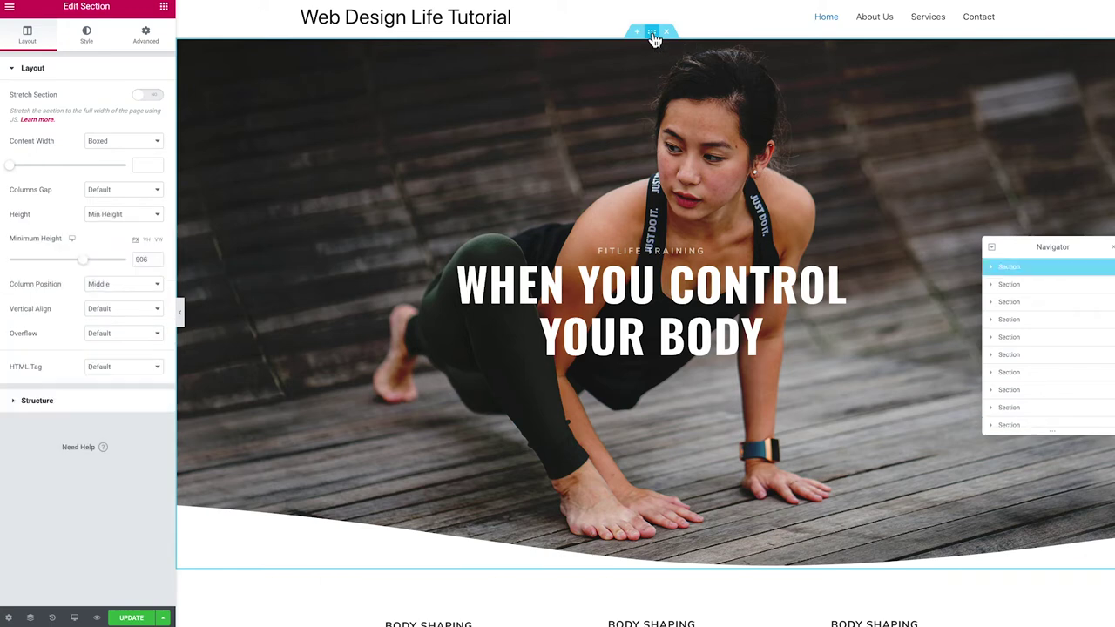
left_click(86, 44)
mouse_move(87, 222)
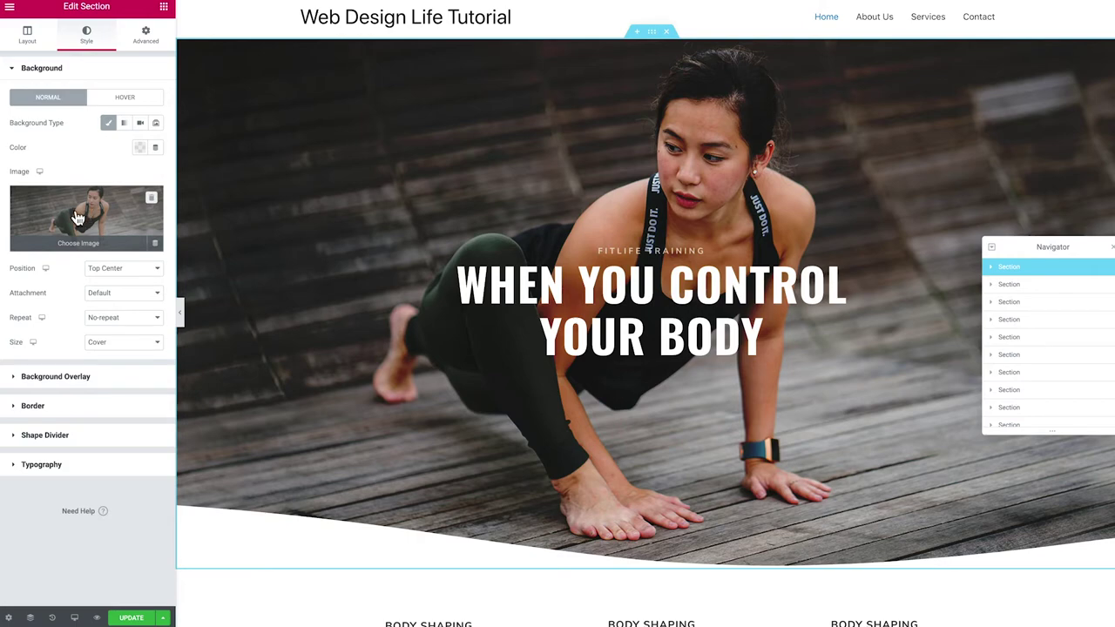
left_click(76, 217)
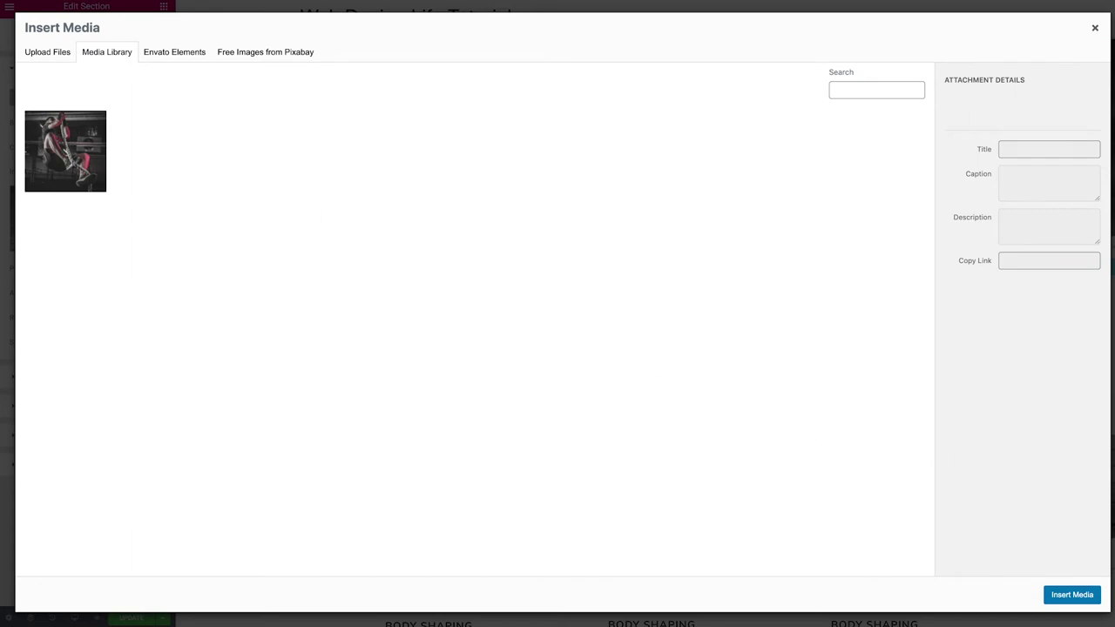
Upload the battle-ropes photo, give it alt text 'battle ropes', and insert it as the hero background
left_click_drag(4, 262, 346, 245)
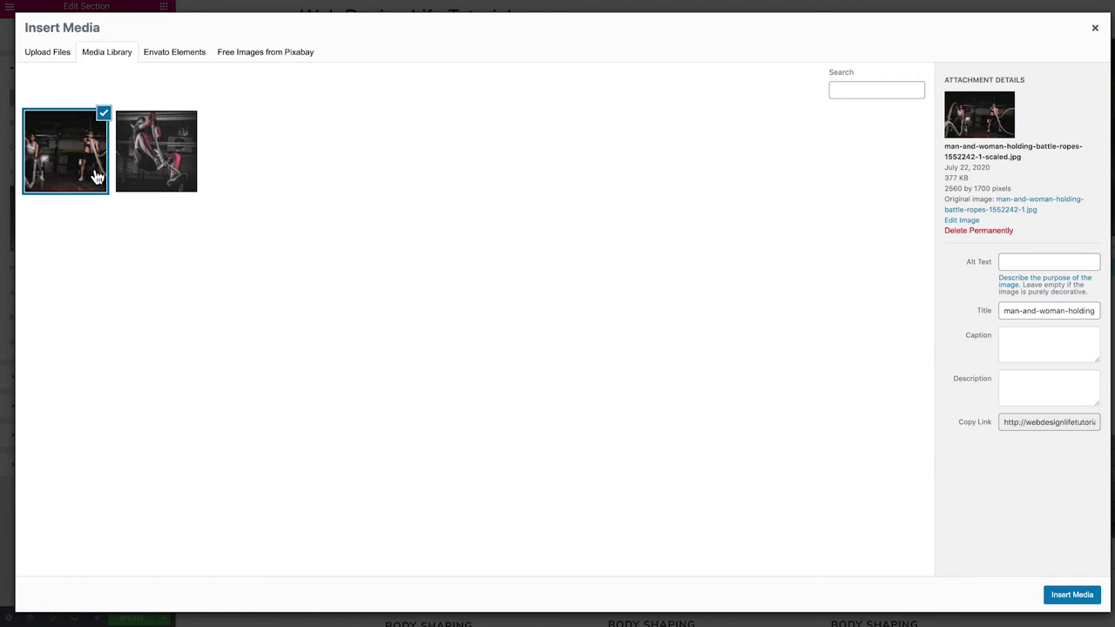
left_click(1039, 265)
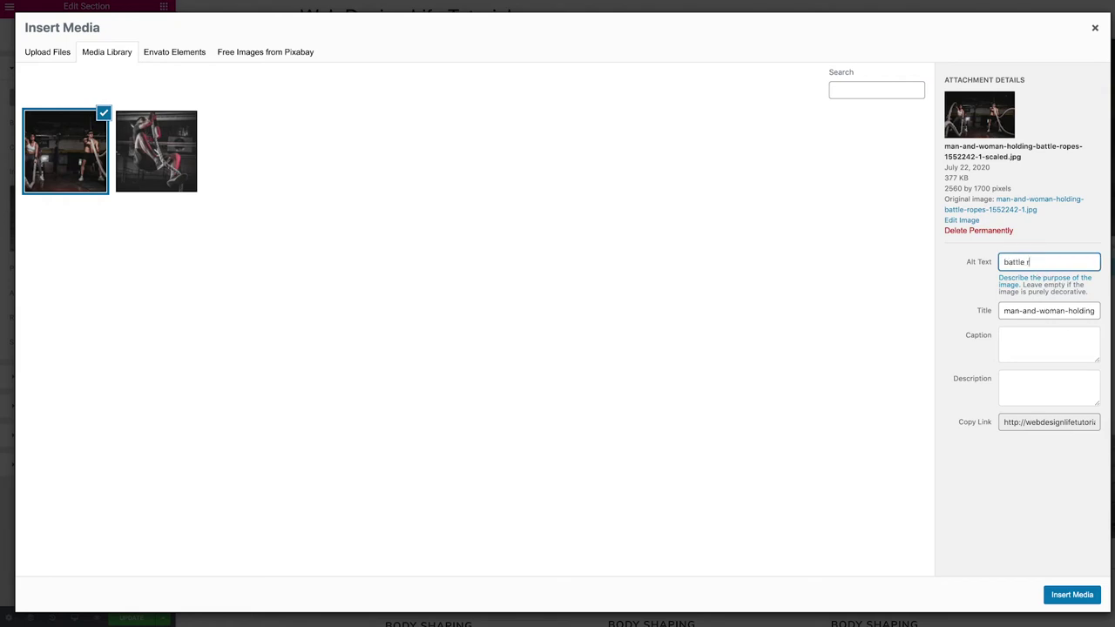
left_click(1072, 595)
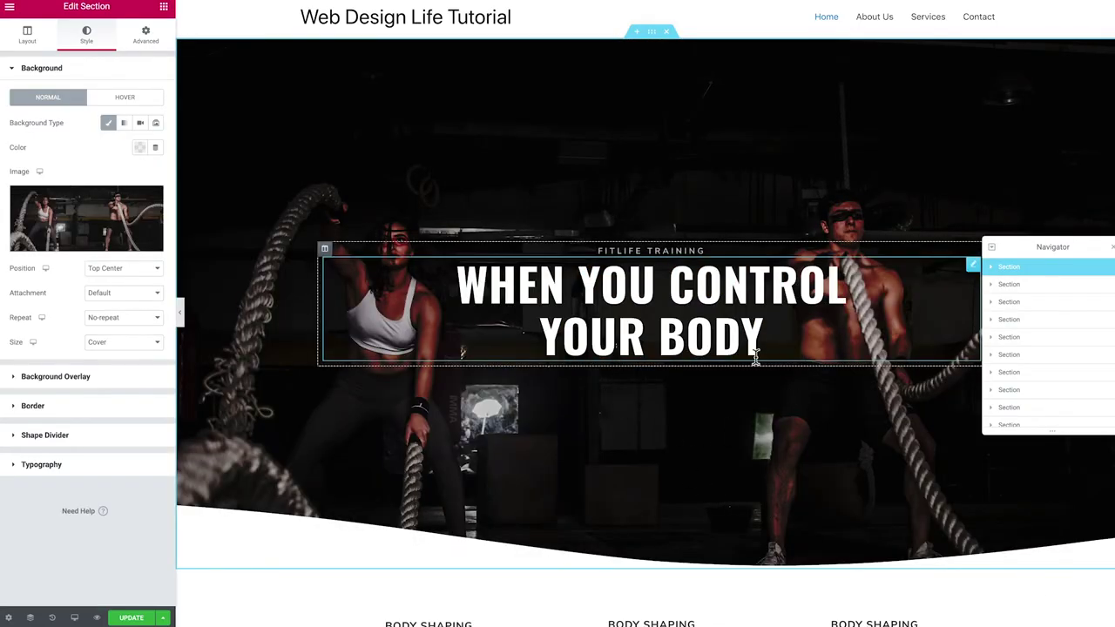
Set the background position to Center Center and add a black overlay at about 0.5 opacity
left_click(105, 269)
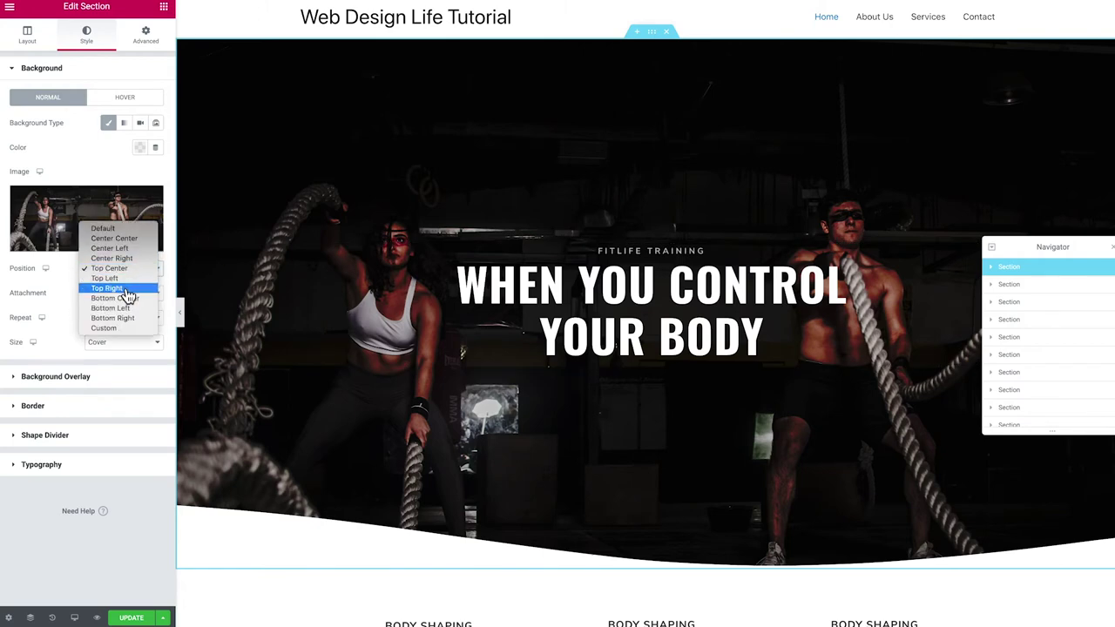
left_click(120, 240)
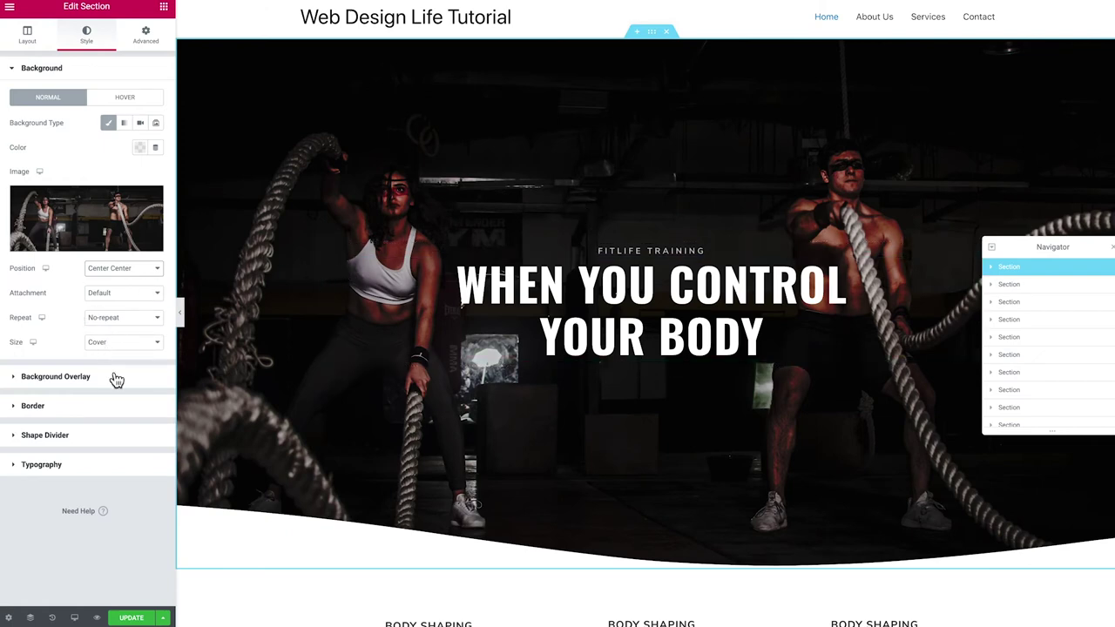
left_click(63, 379)
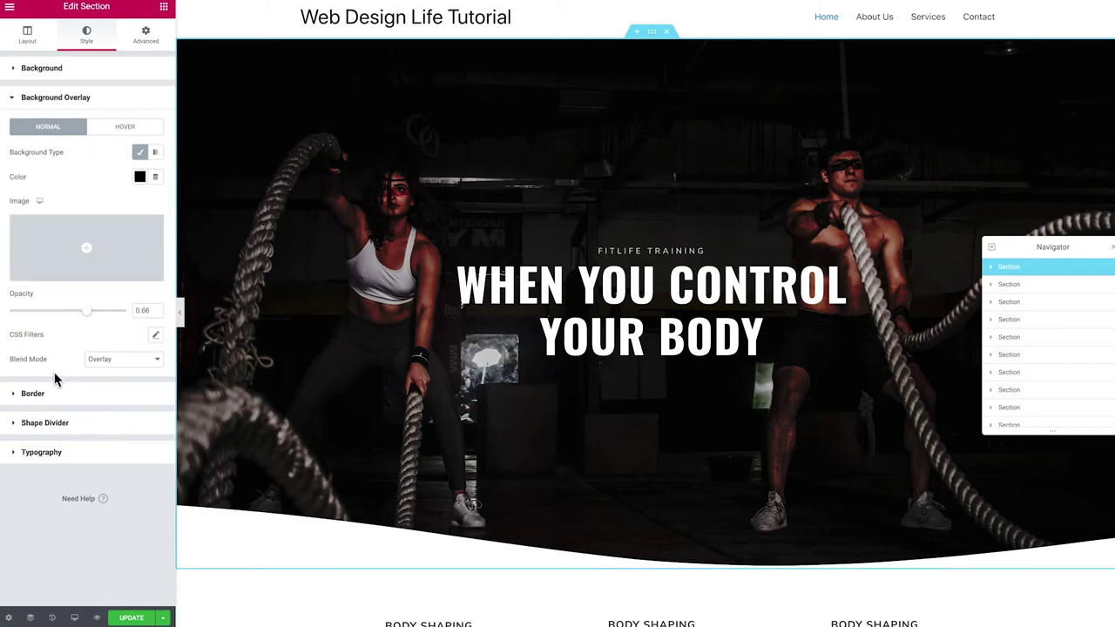
left_click(140, 179)
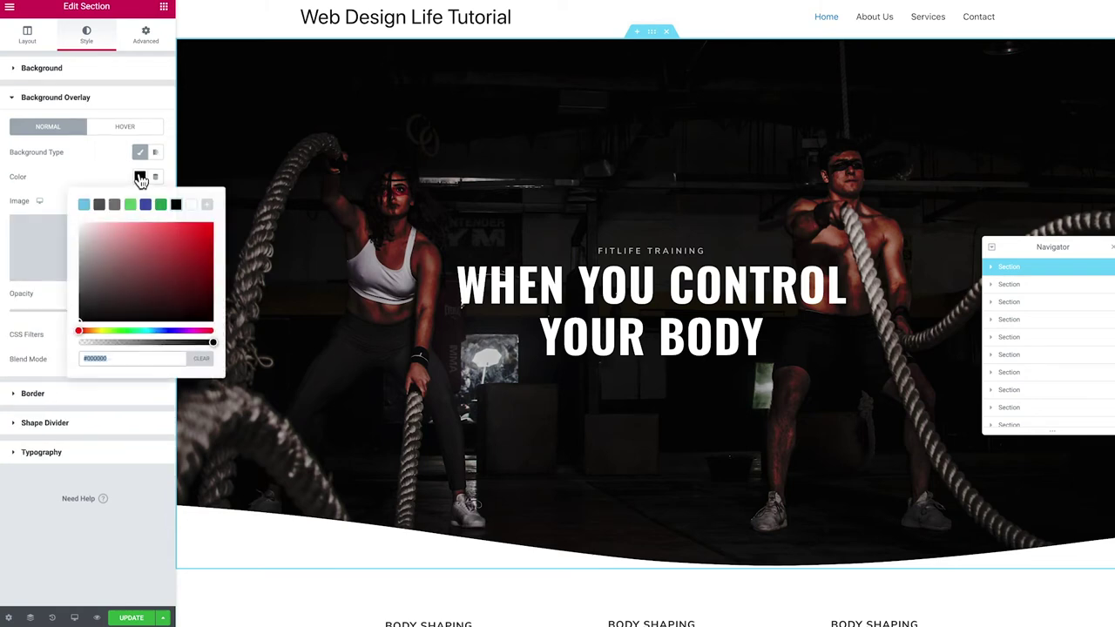
left_click(93, 244)
left_click_drag(82, 314, 69, 317)
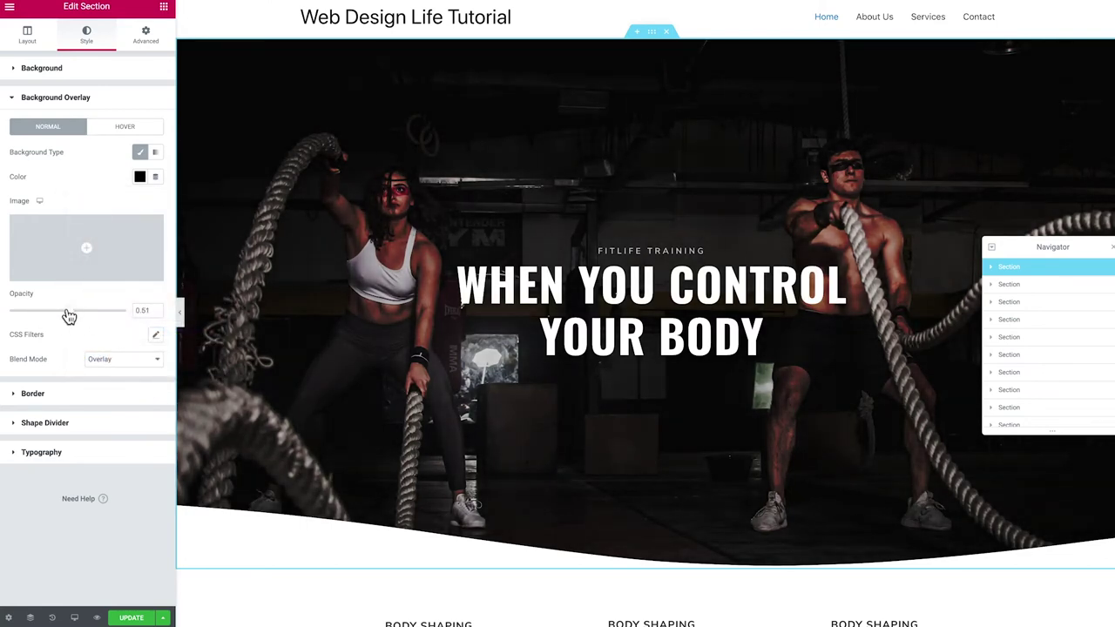
Compare several overlay blend modes, settle on Overlay, and fine-tune the opacity to 0.5
left_click(108, 360)
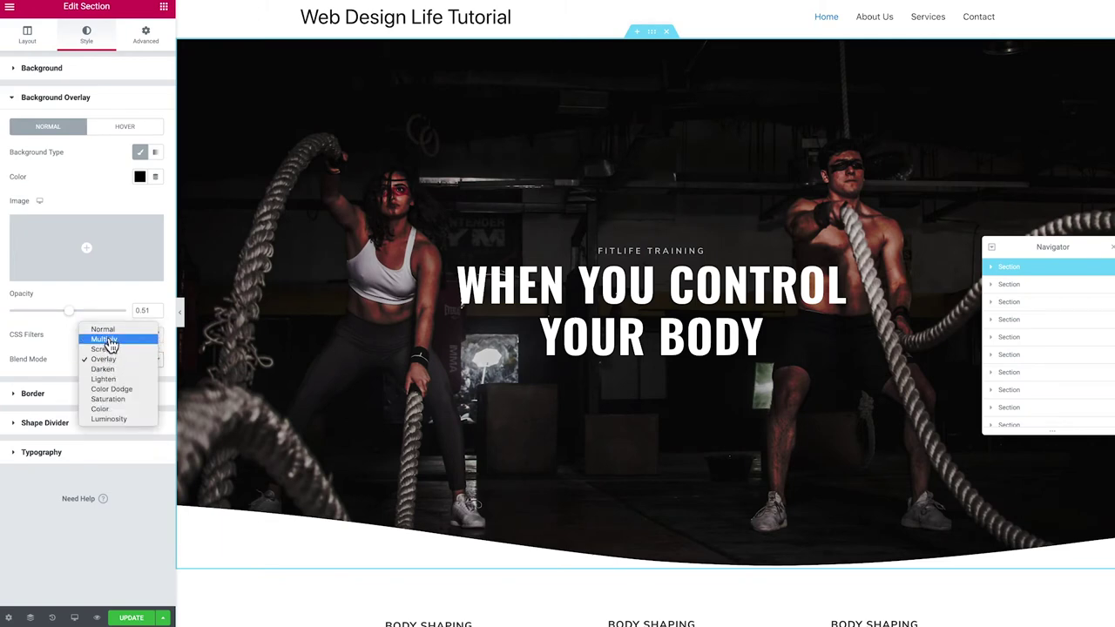
left_click(107, 379)
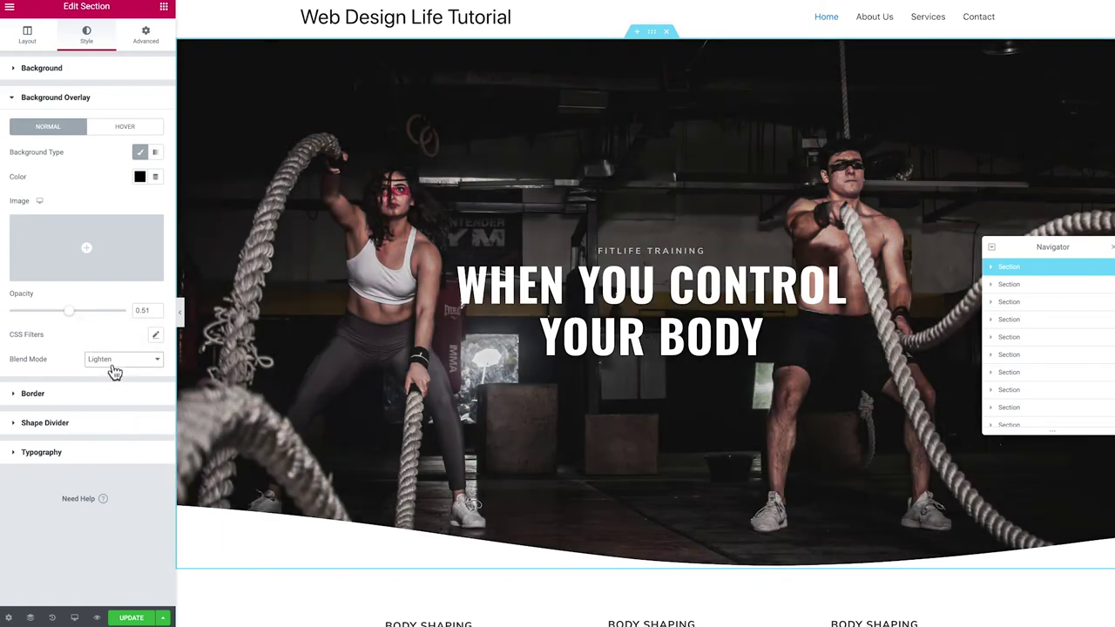
left_click(112, 364)
left_click(113, 386)
left_click(117, 363)
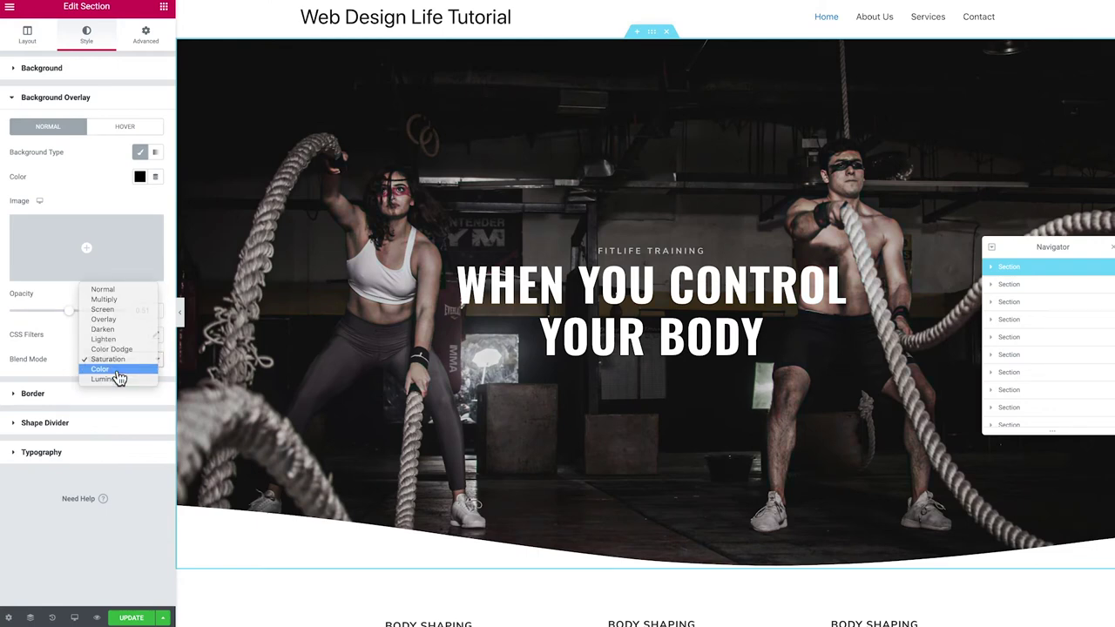
left_click(116, 369)
left_click(115, 369)
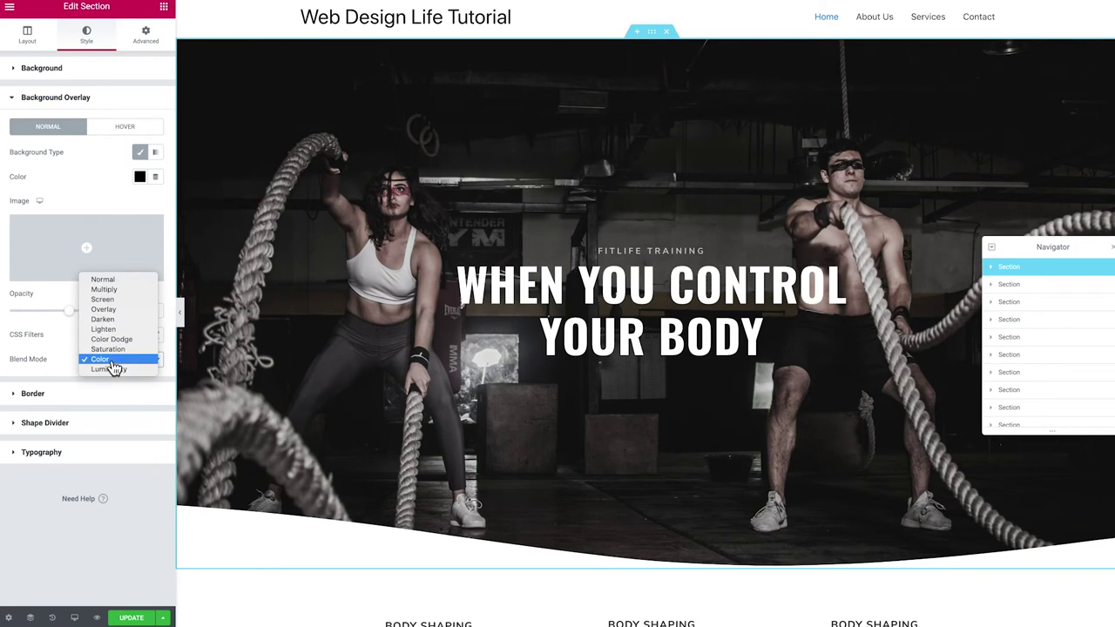
left_click(116, 287)
left_click(104, 363)
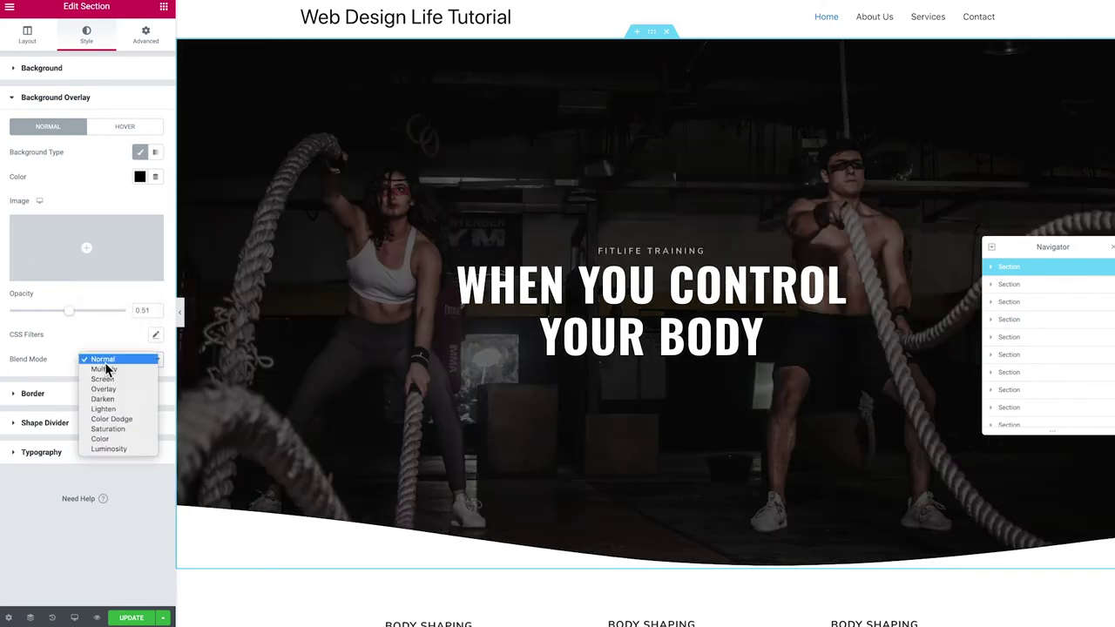
left_click(122, 391)
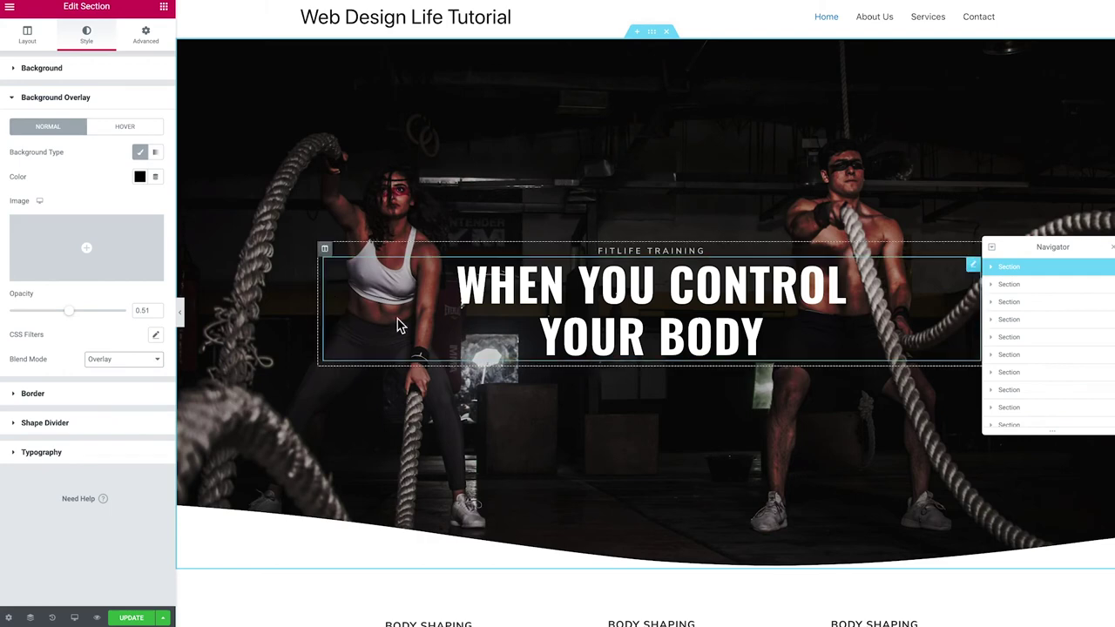
left_click_drag(68, 312, 68, 313)
Replace the main heading text 'When you control your body' with 'How to make a'
left_click(566, 285)
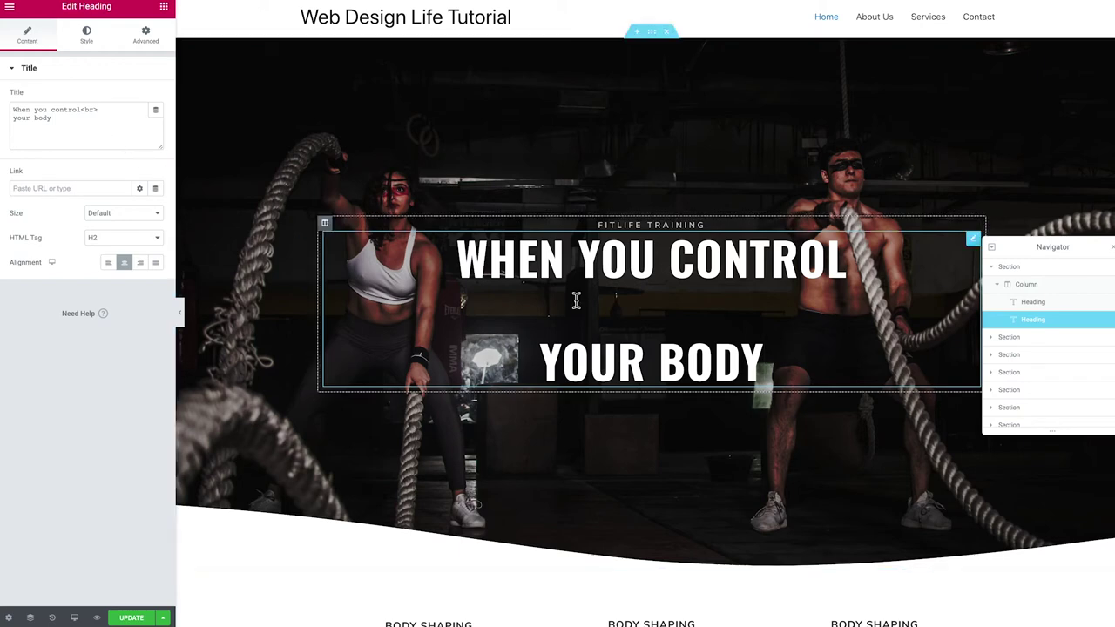
left_click(74, 117)
key("ctrl+a")
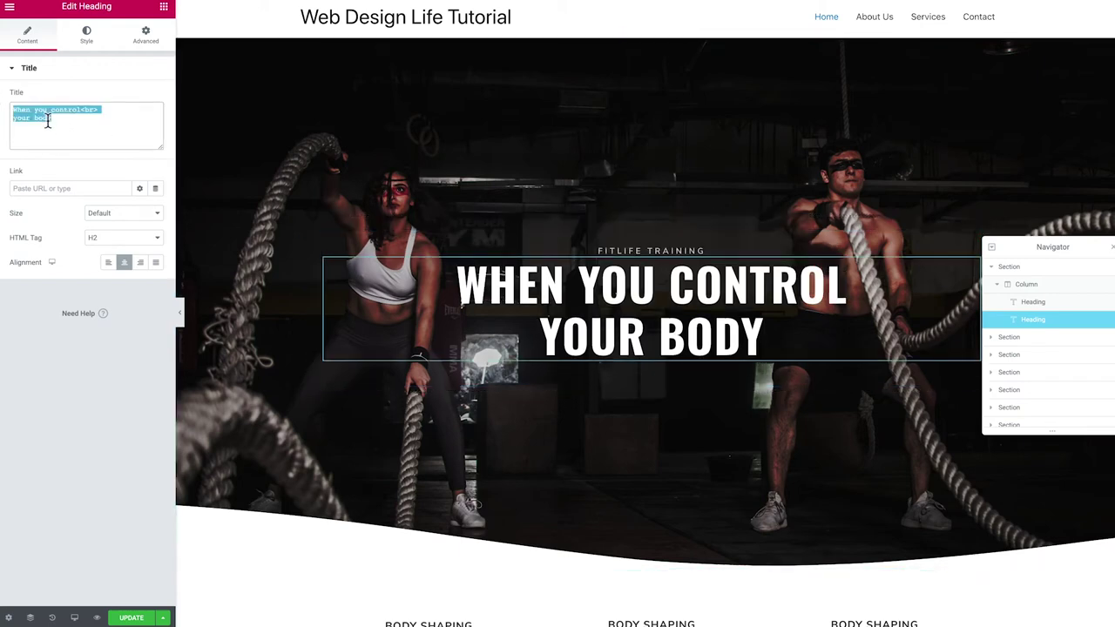
type("Ho")
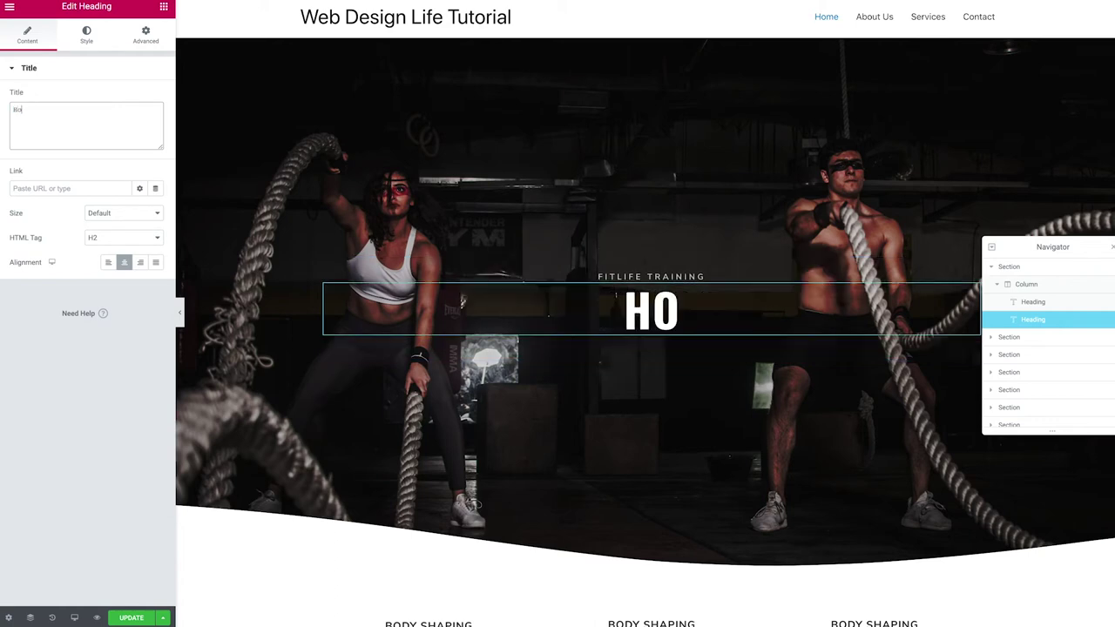
type("w to make a")
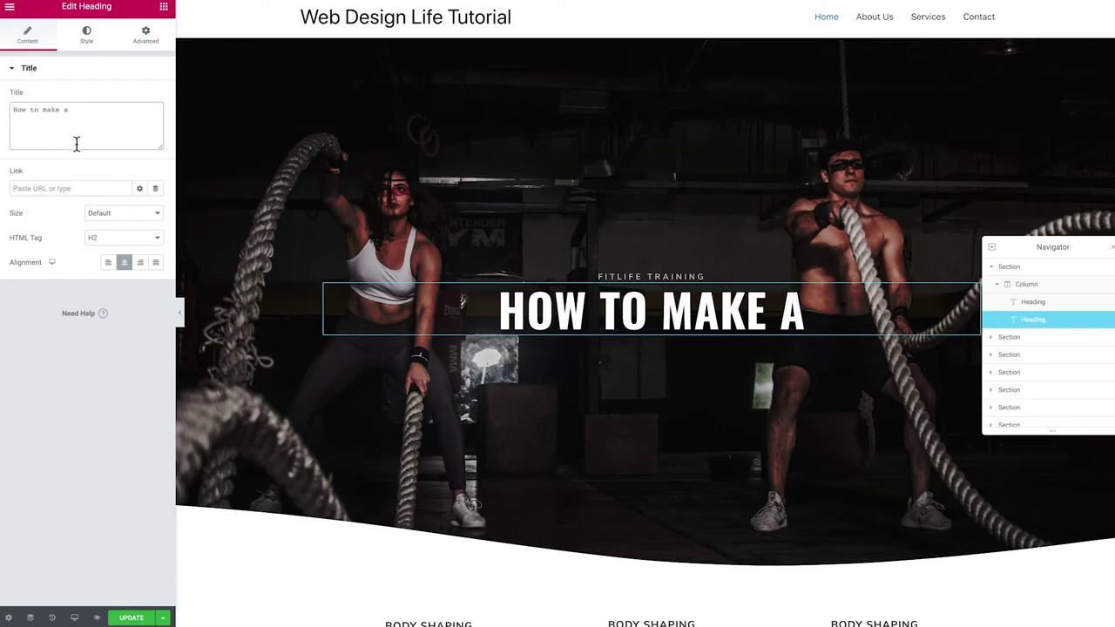
left_click(664, 276)
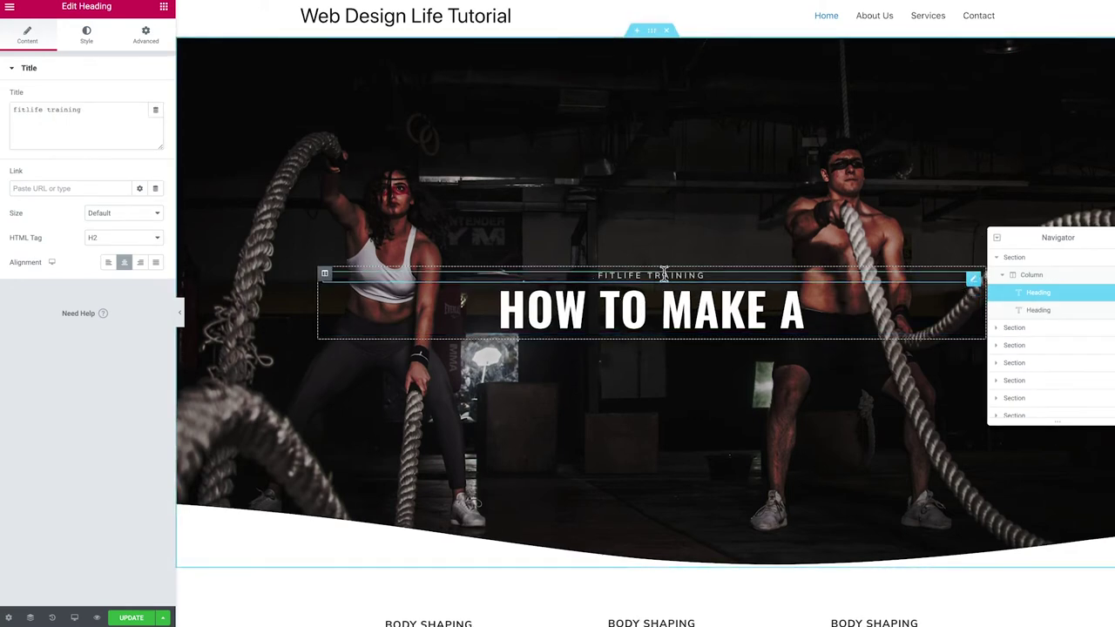
Delete the FITLIFE TRAINING heading, duplicate HOW TO MAKE A, and retitle the copy 'Fitness Website'
right_click(975, 281)
left_click(1015, 447)
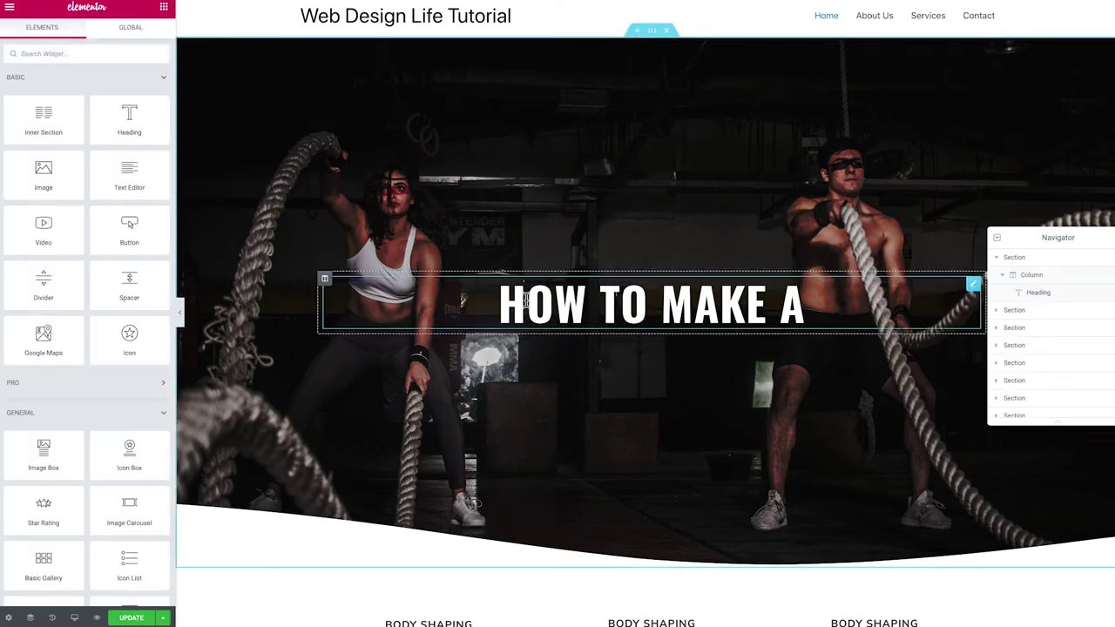
right_click(609, 301)
left_click(649, 325)
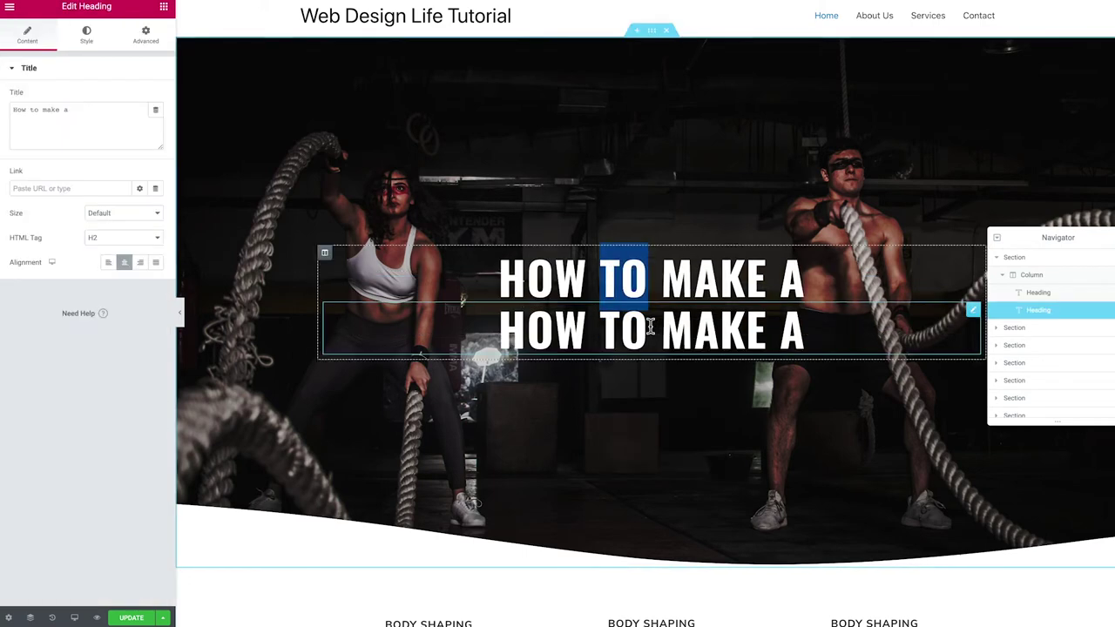
left_click_drag(122, 130, 1, 109)
type("F")
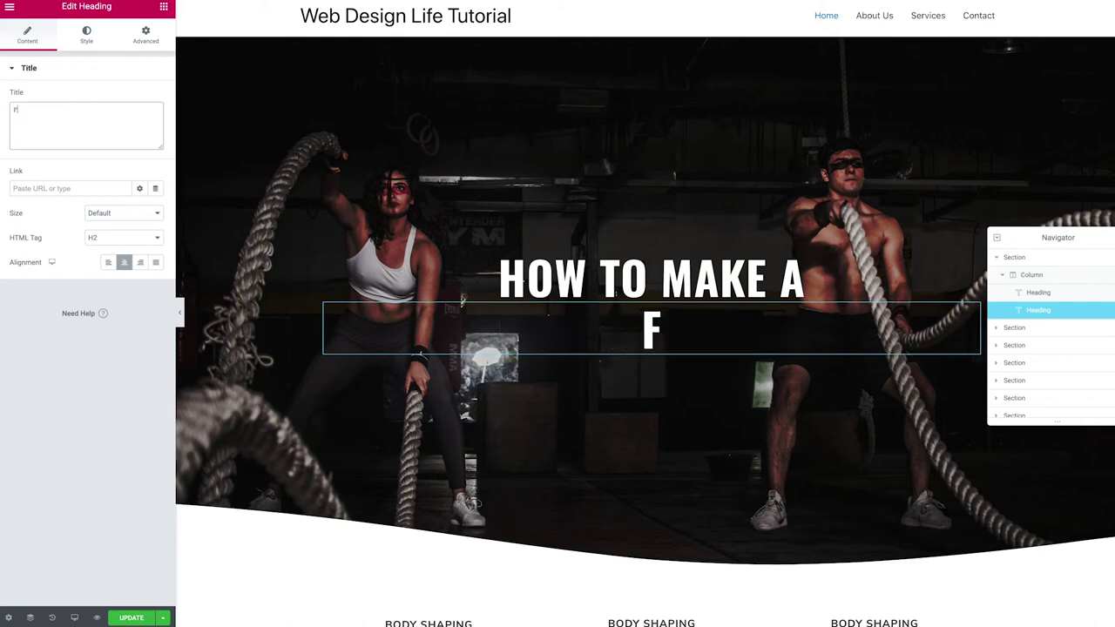
type("itness Website")
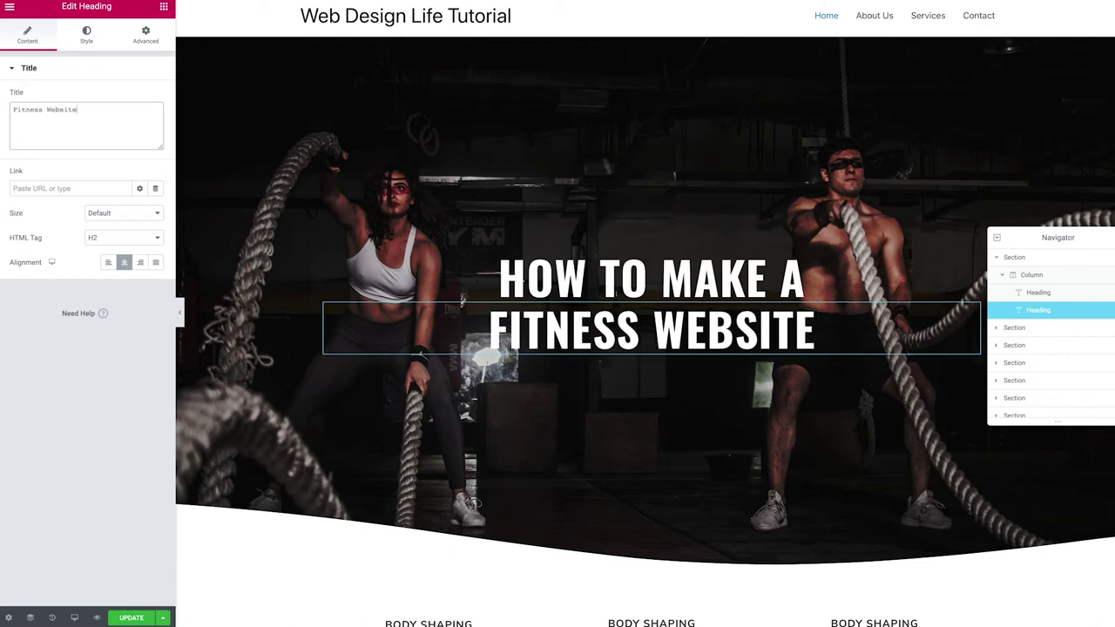
scroll(493, 366, "down", 1)
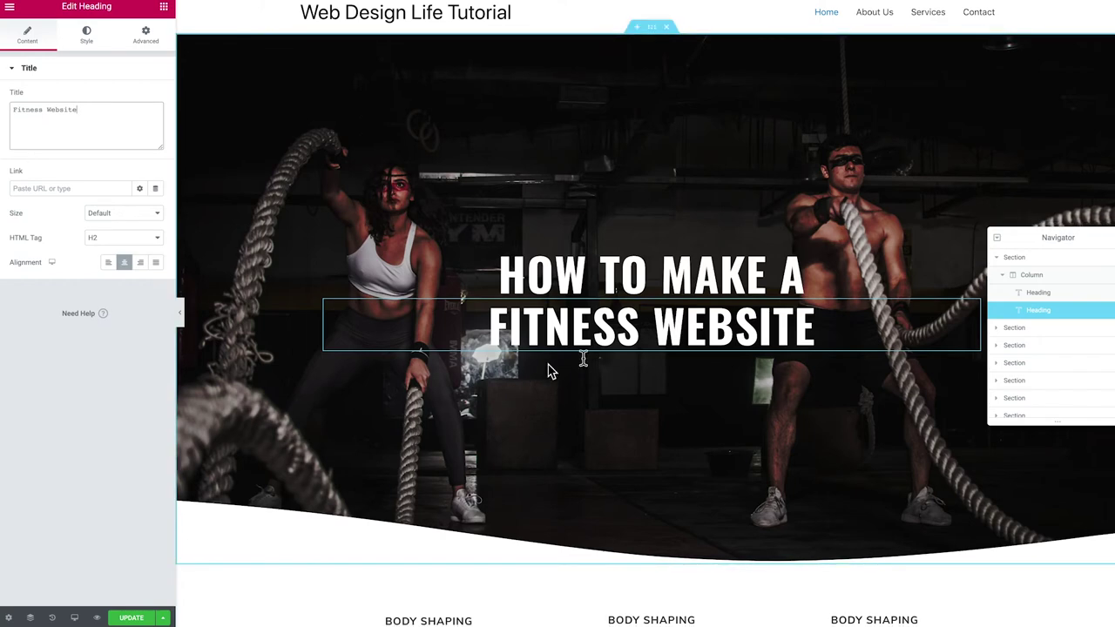
left_click(566, 275)
left_click(796, 332)
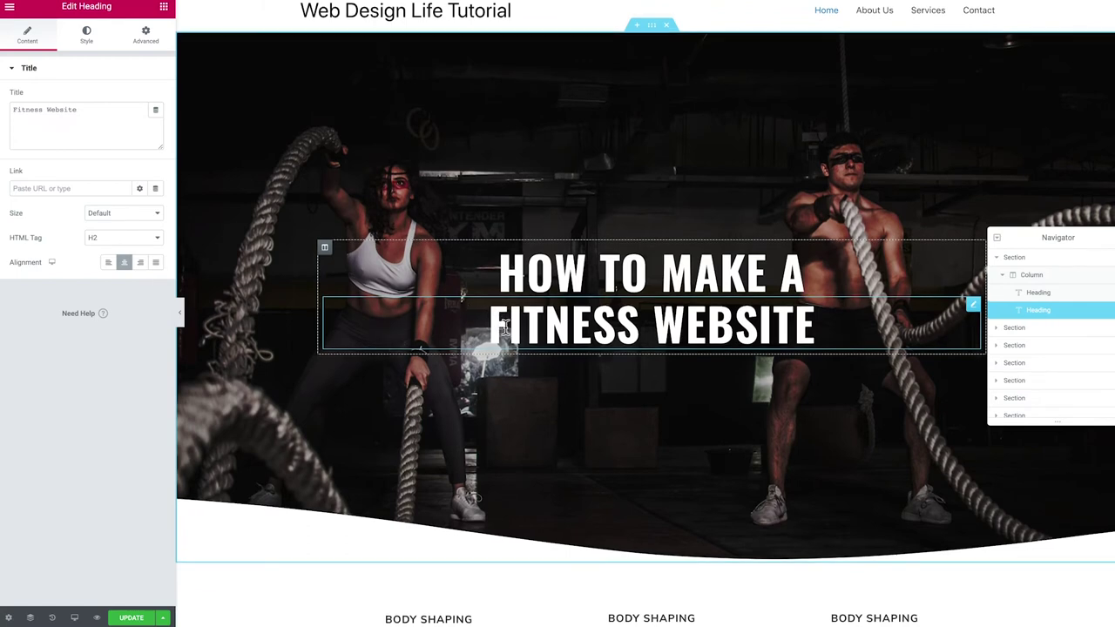
Give the FITNESS WEBSITE heading a 136 px font size and 1.2 em line height
left_click(87, 35)
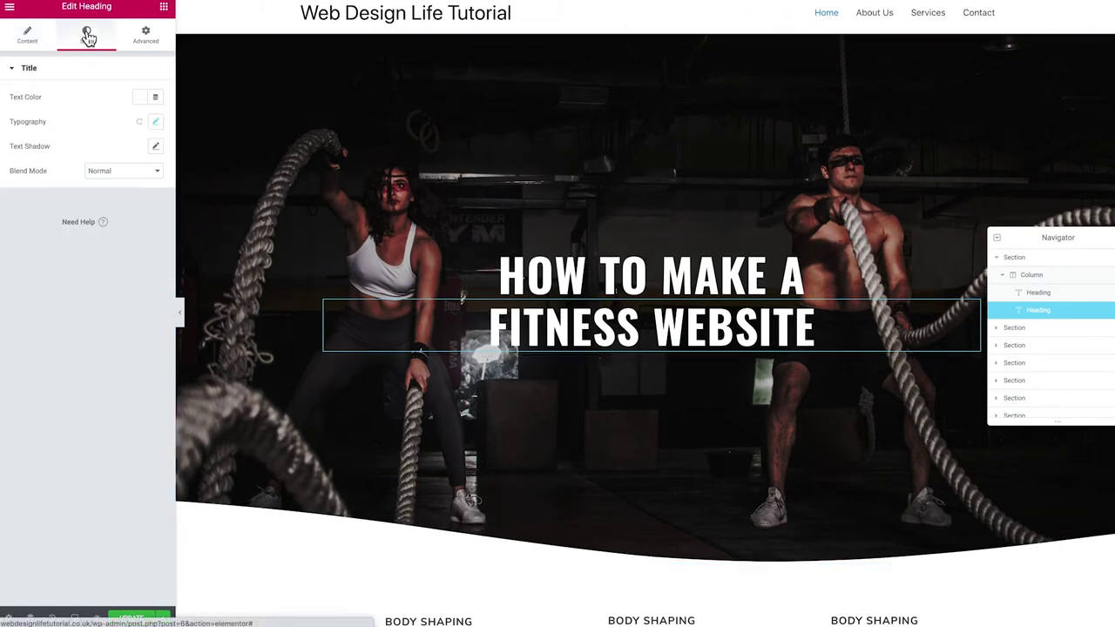
left_click(154, 123)
left_click_drag(57, 200, 87, 207)
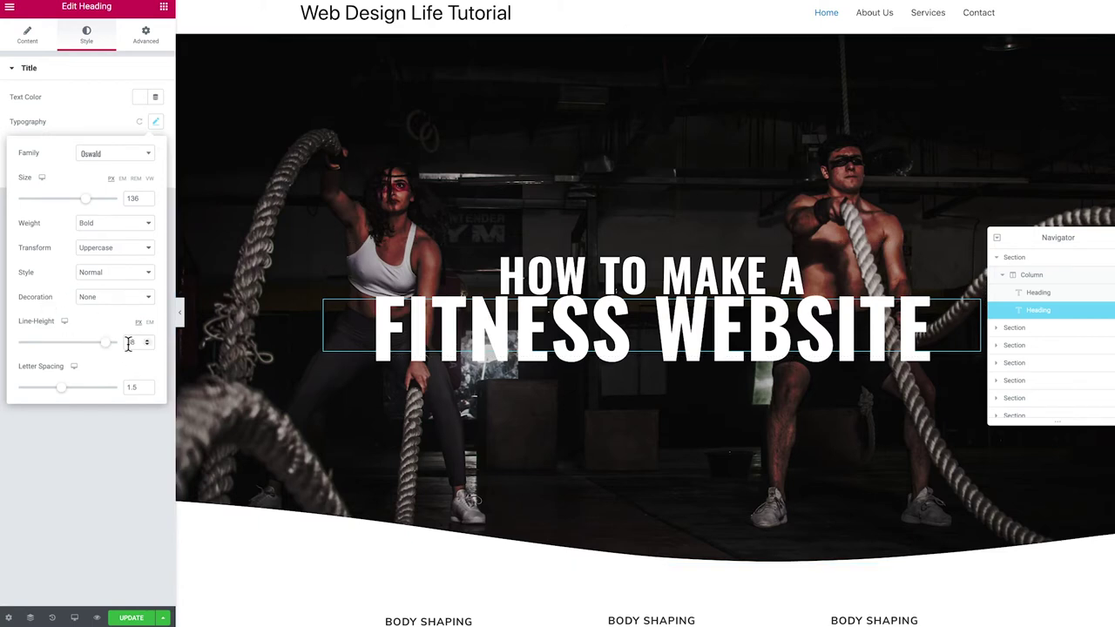
left_click(149, 323)
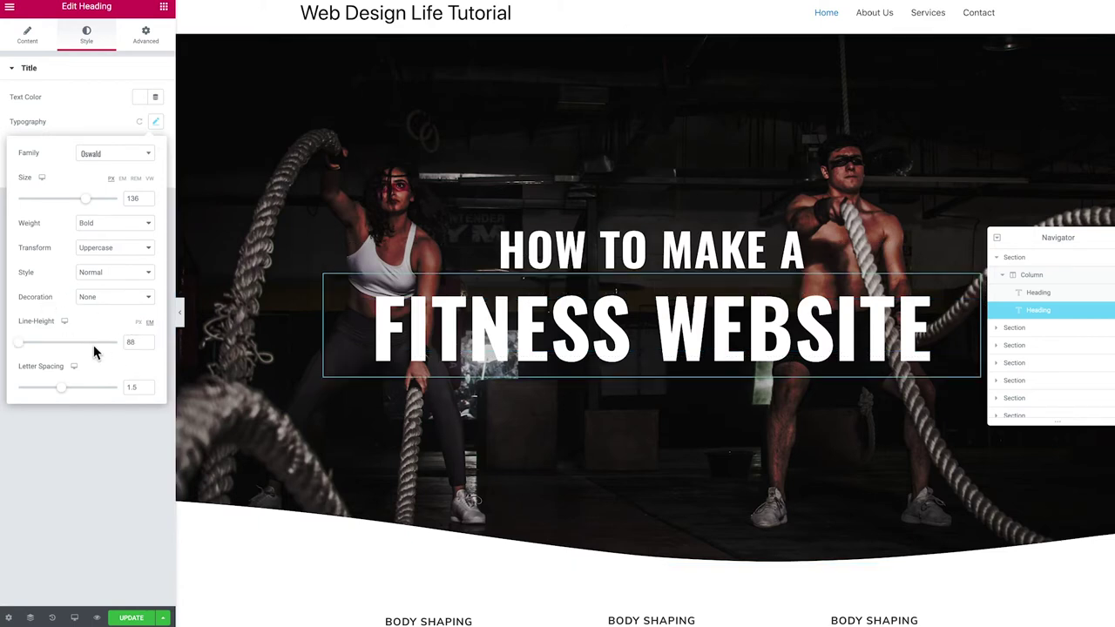
left_click_drag(20, 346, 30, 349)
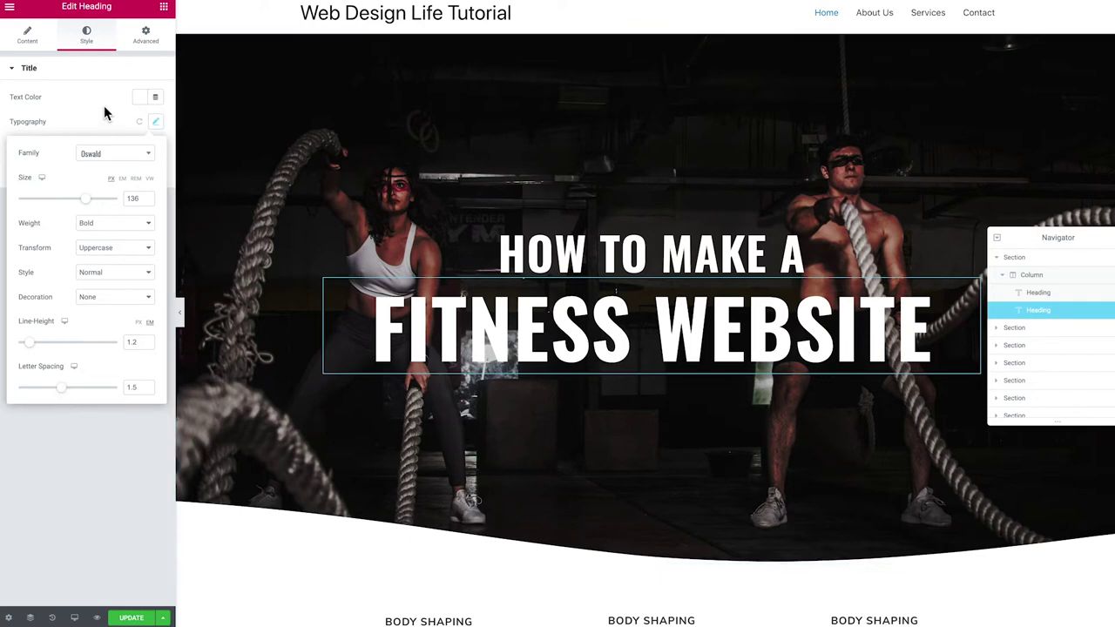
Colour the heading red #BF1010 and save that red as a palette swatch
left_click(140, 99)
mouse_move(182, 166)
left_mouse_down()
mouse_move(206, 152)
mouse_move(202, 166)
left_mouse_up()
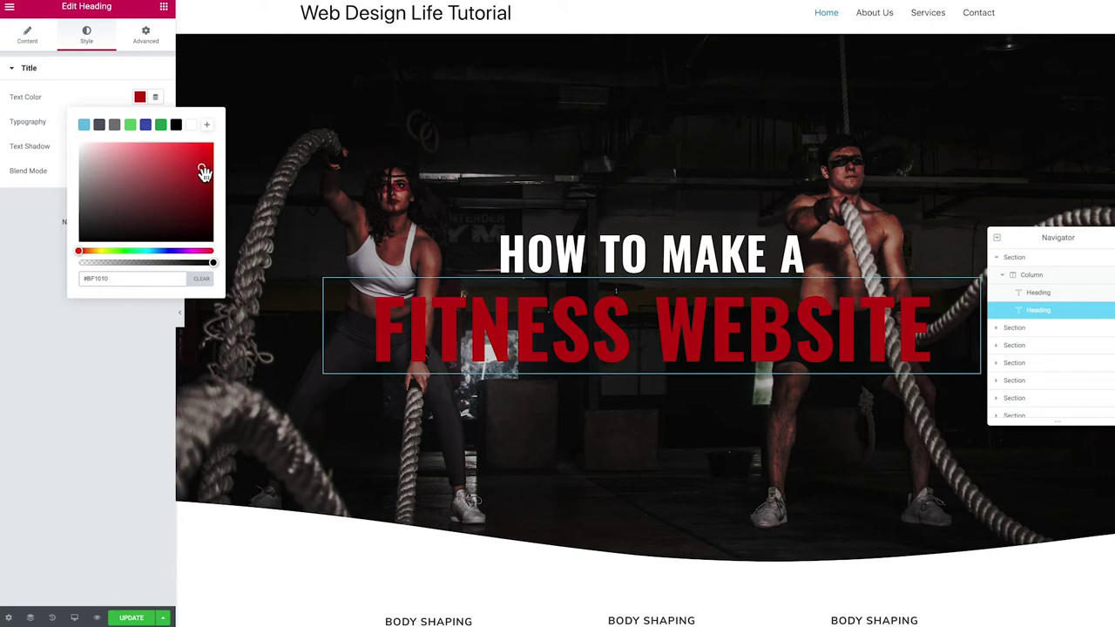
left_click(160, 280)
left_click(207, 124)
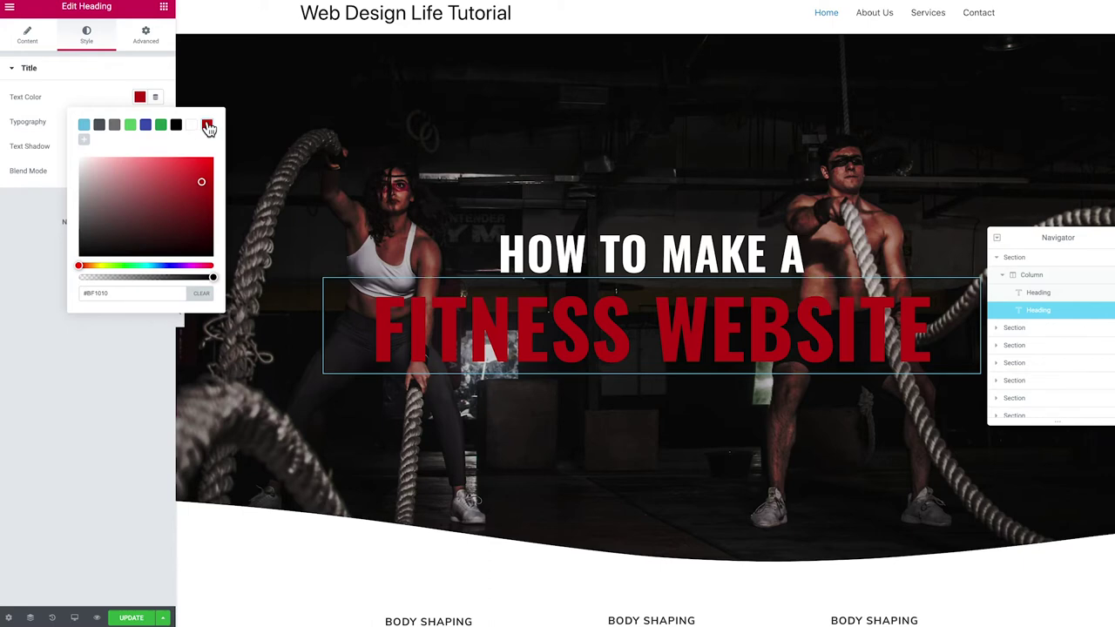
left_click(97, 90)
scroll(655, 278, "down", 1)
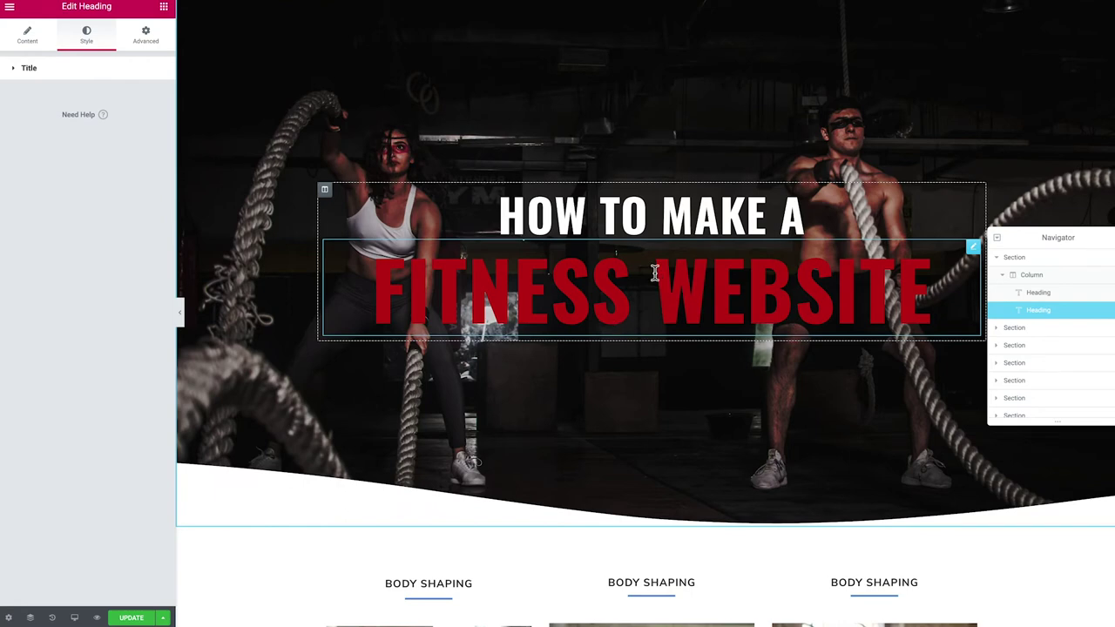
scroll(655, 274, "up", 1)
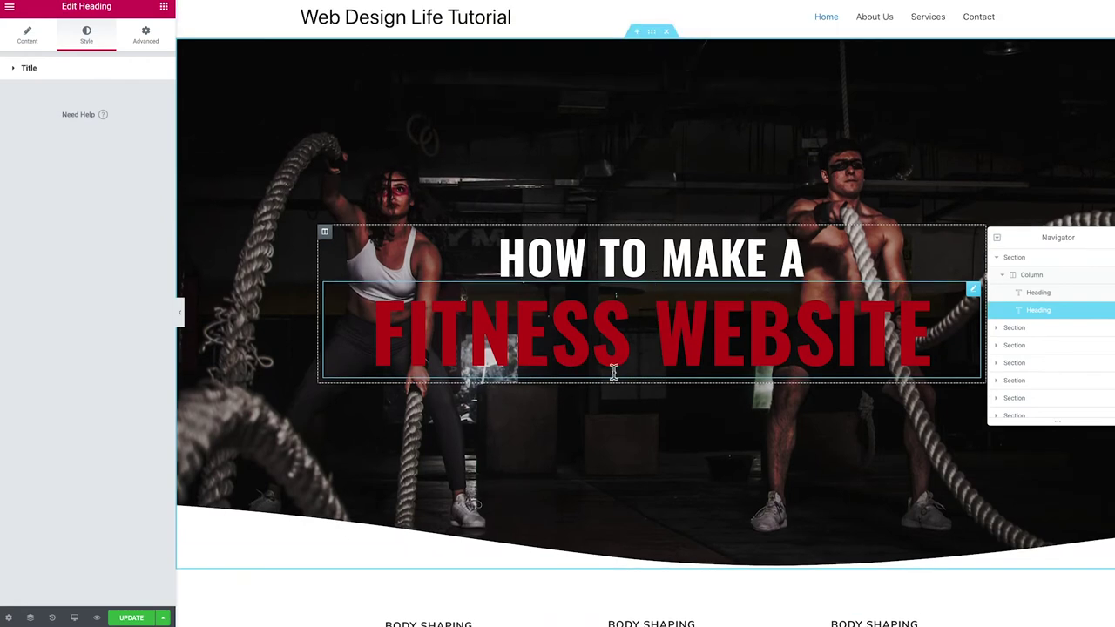
Place a Click here Button widget beneath the hero headings and save the page with Update
left_click(164, 7)
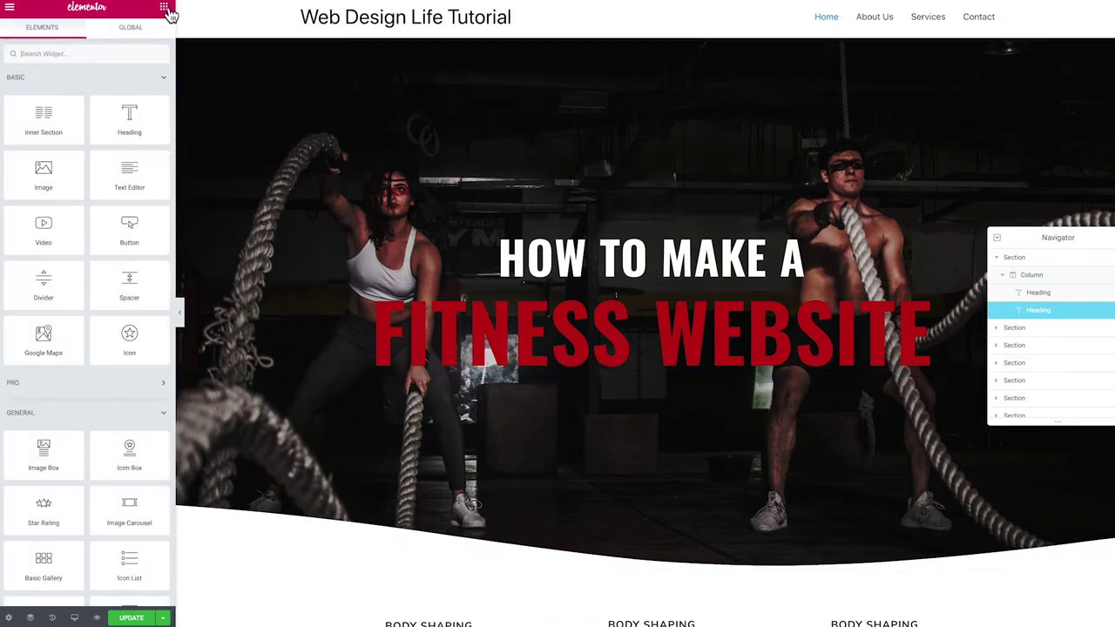
left_click_drag(122, 224, 610, 381)
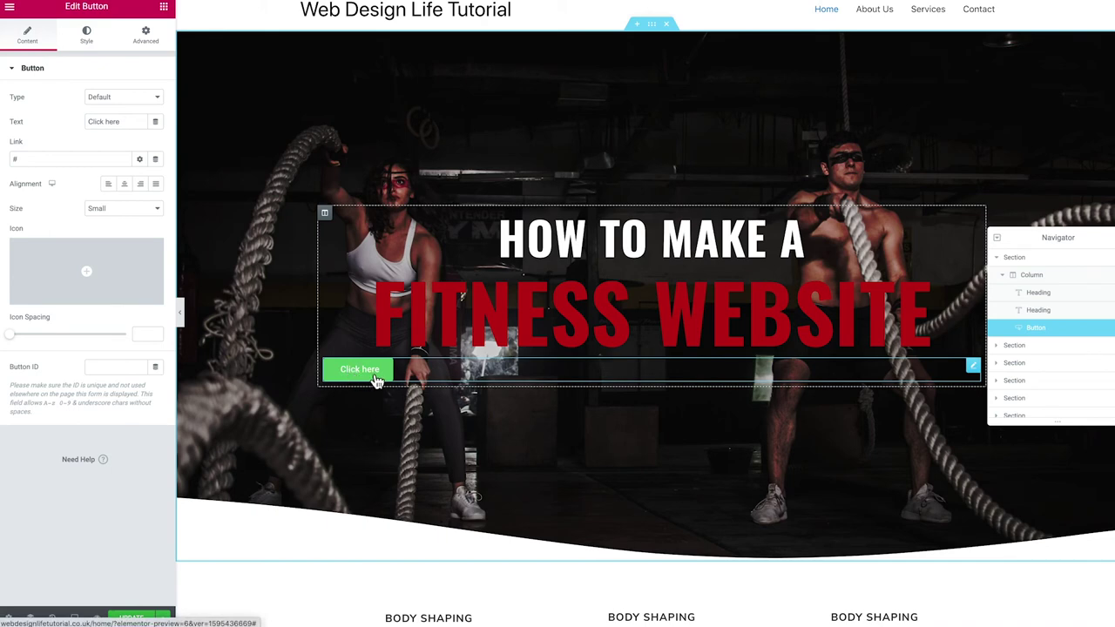
left_click_drag(376, 375, 341, 372)
left_click(384, 373)
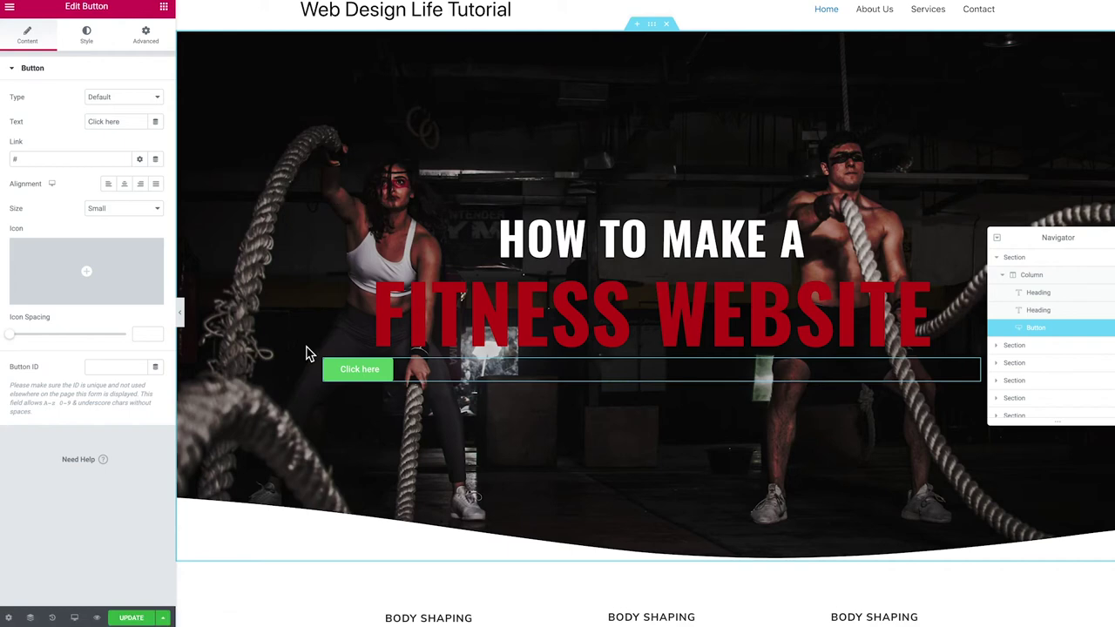
scroll(322, 366, "up", 1)
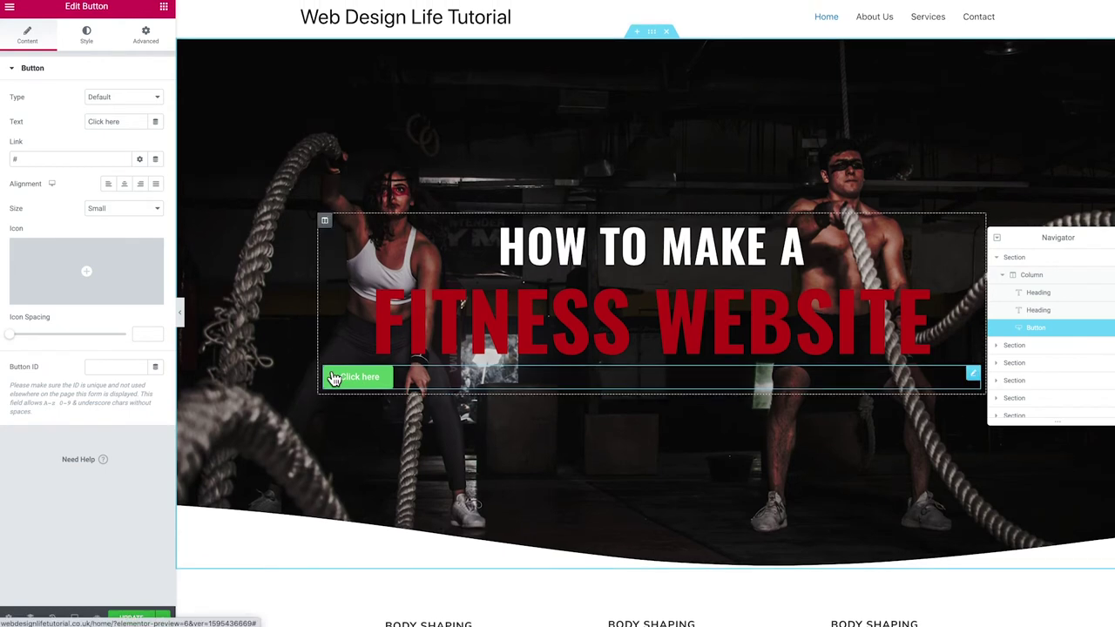
left_click(132, 618)
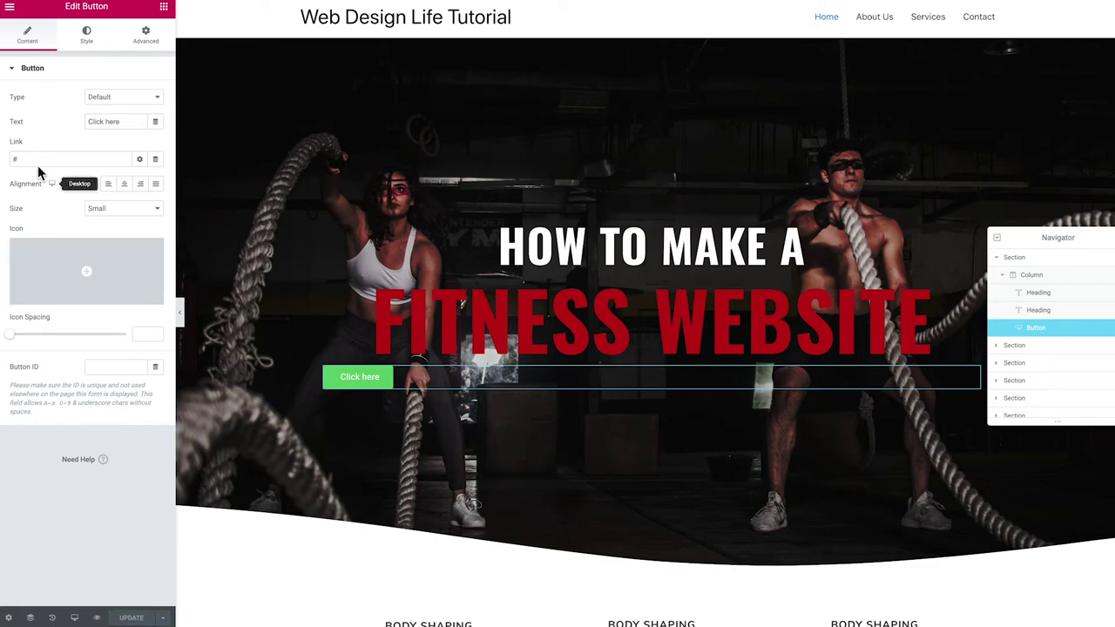
Open the Theme Style typography settings from the editor's main menu
left_click(10, 8)
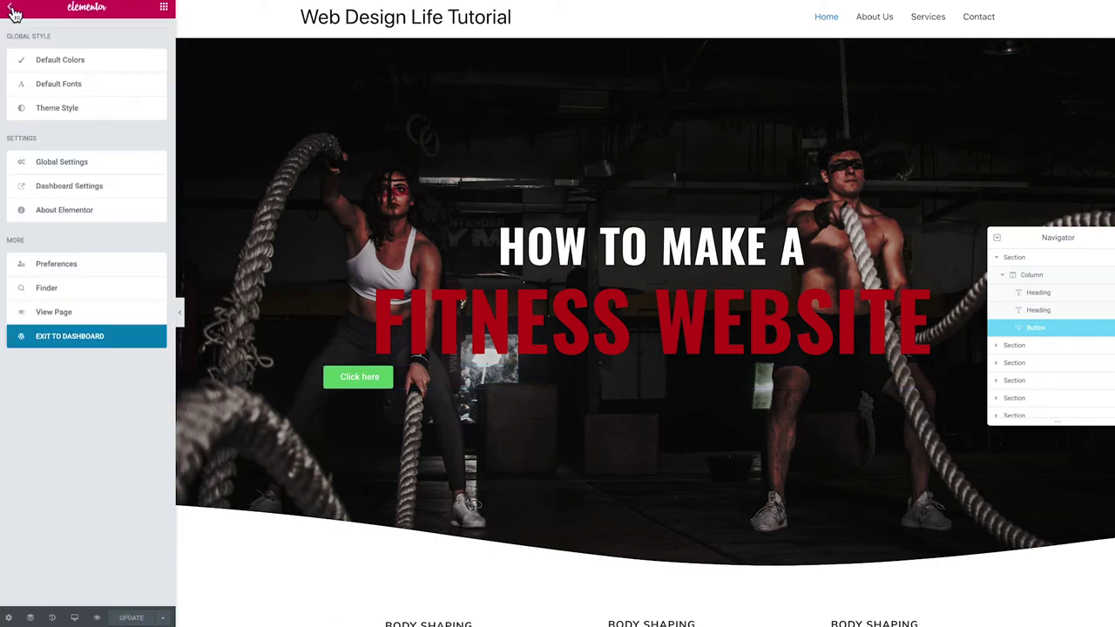
left_click(62, 112)
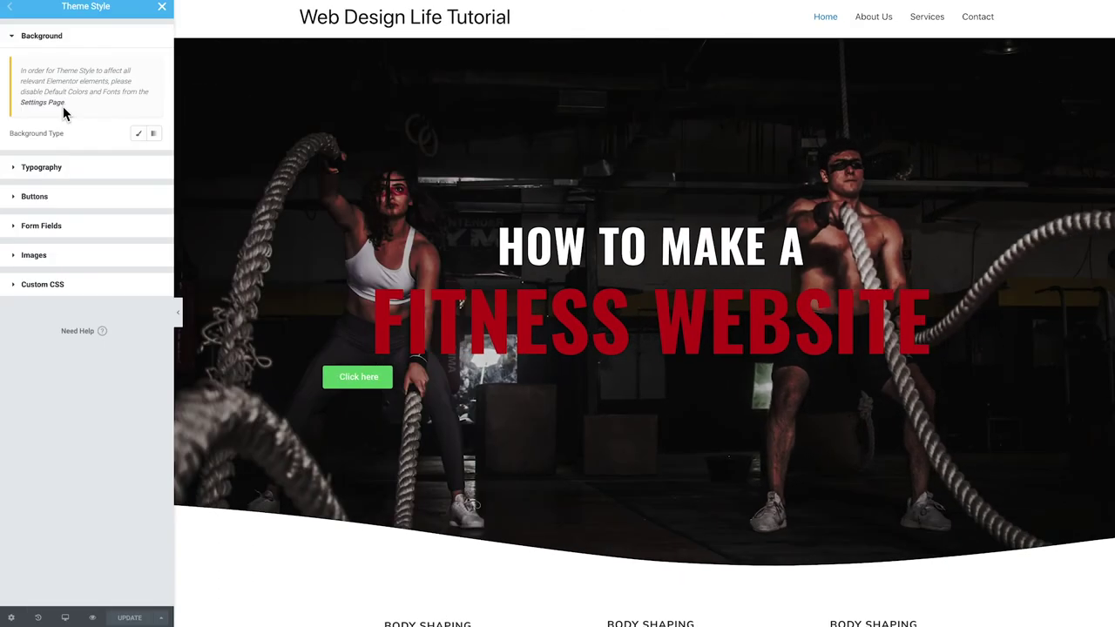
left_click(35, 170)
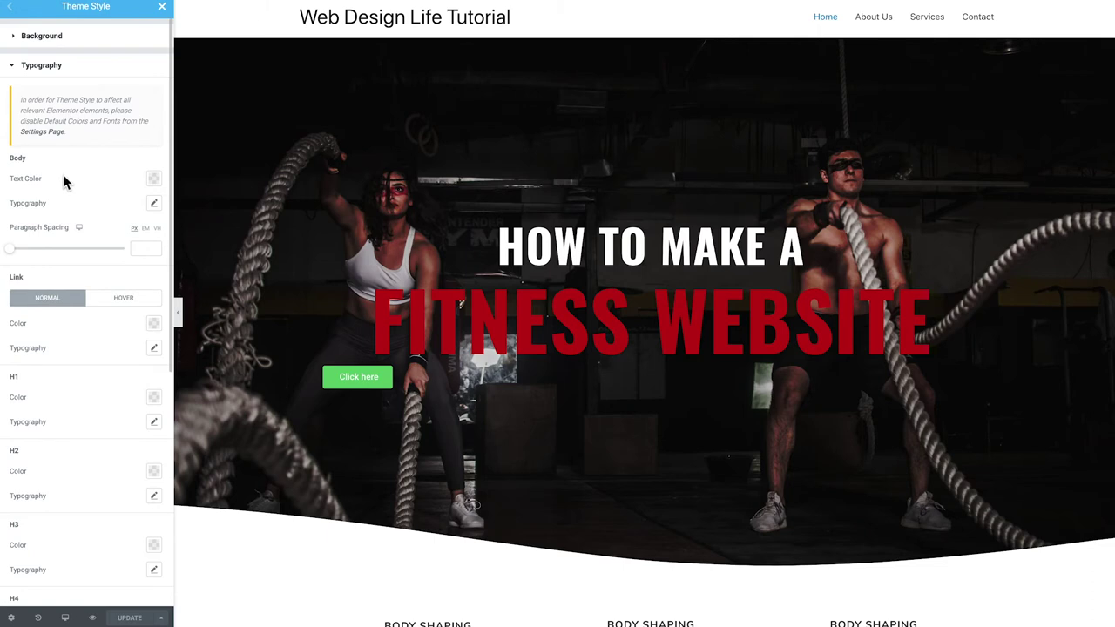
scroll(97, 209, "down", 3)
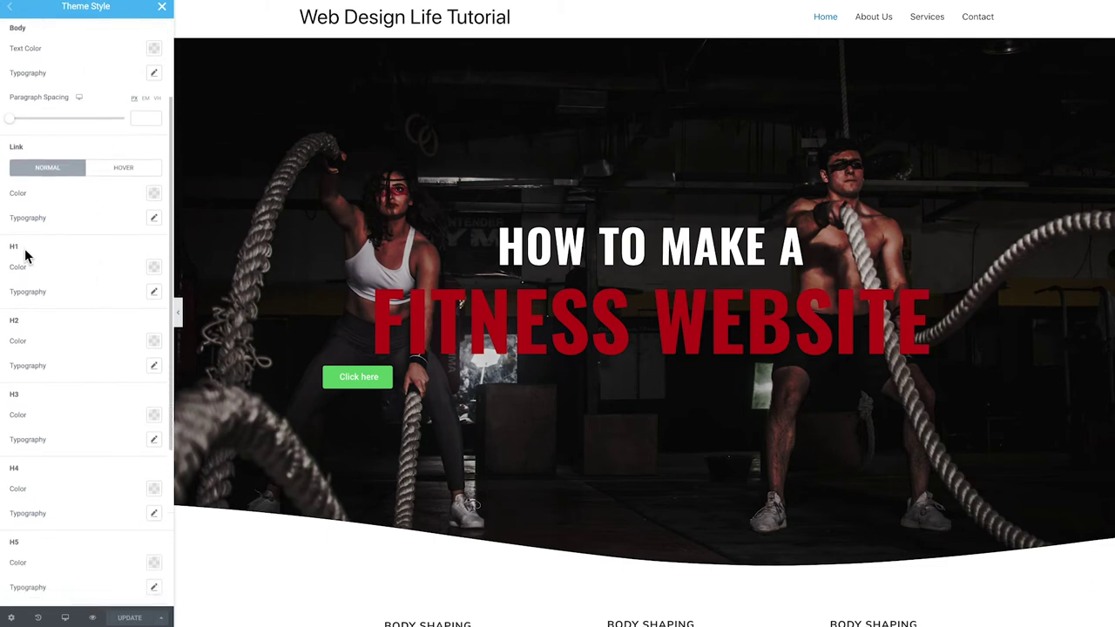
scroll(37, 275, "down", 5)
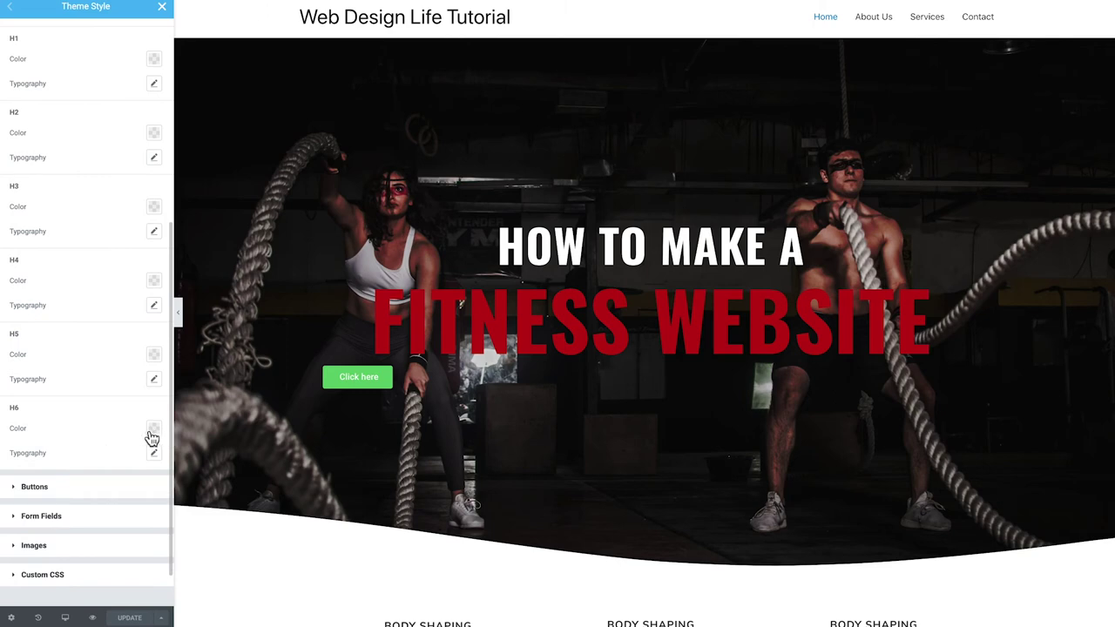
scroll(142, 441, "up", 6)
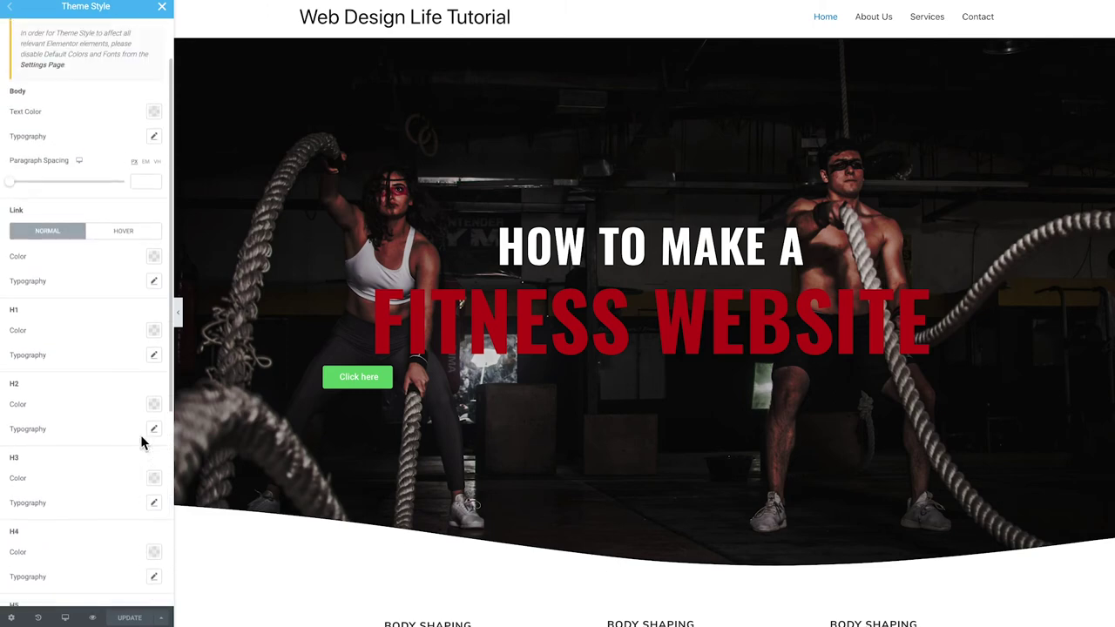
scroll(150, 254, "up", 2)
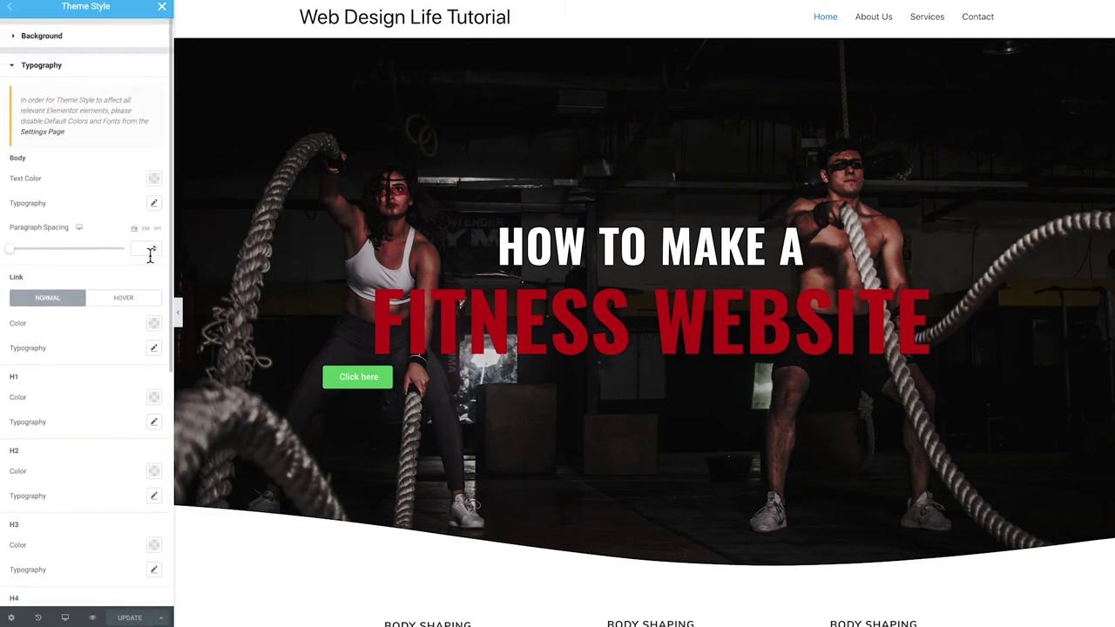
Set the theme's body text colour to near-black
left_click(155, 183)
left_click_drag(61, 277, 2, 324)
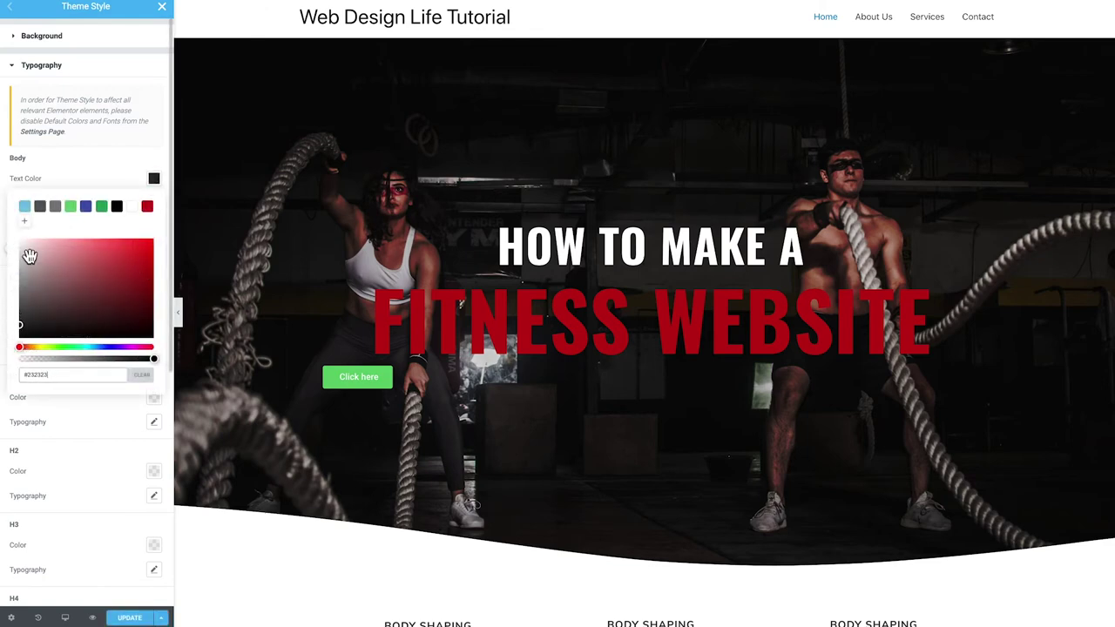
left_click(75, 159)
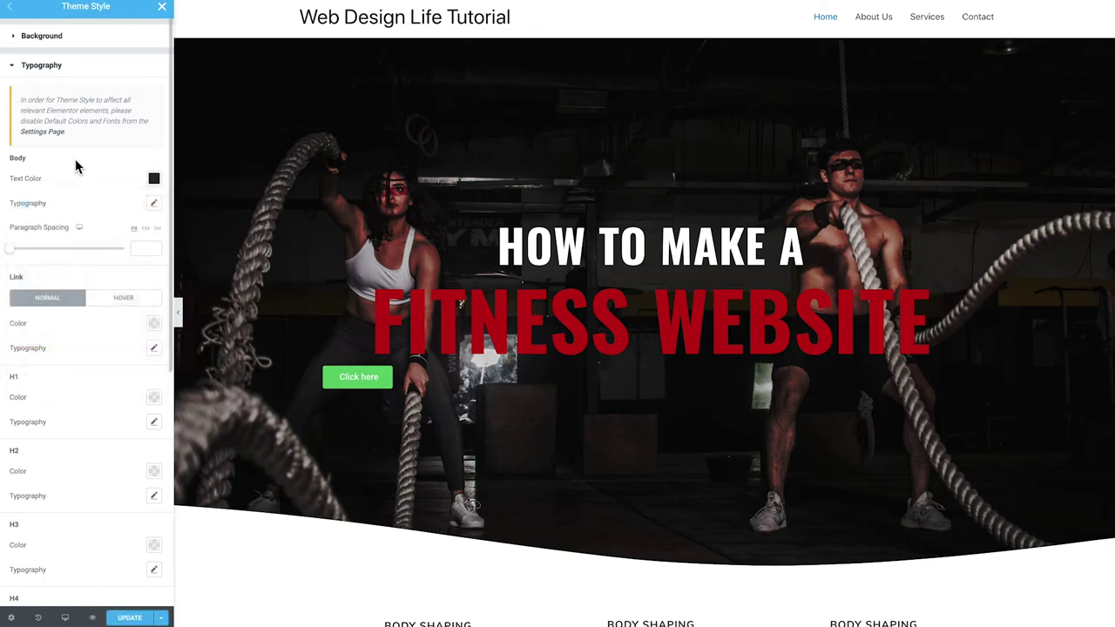
left_click(154, 203)
left_click(117, 205)
Make theme links red, then switch from Typography to the Buttons style settings
left_click(153, 324)
left_click(144, 352)
left_click(93, 324)
scroll(85, 327, "down", 1)
scroll(82, 319, "up", 1)
scroll(70, 304, "down", 2)
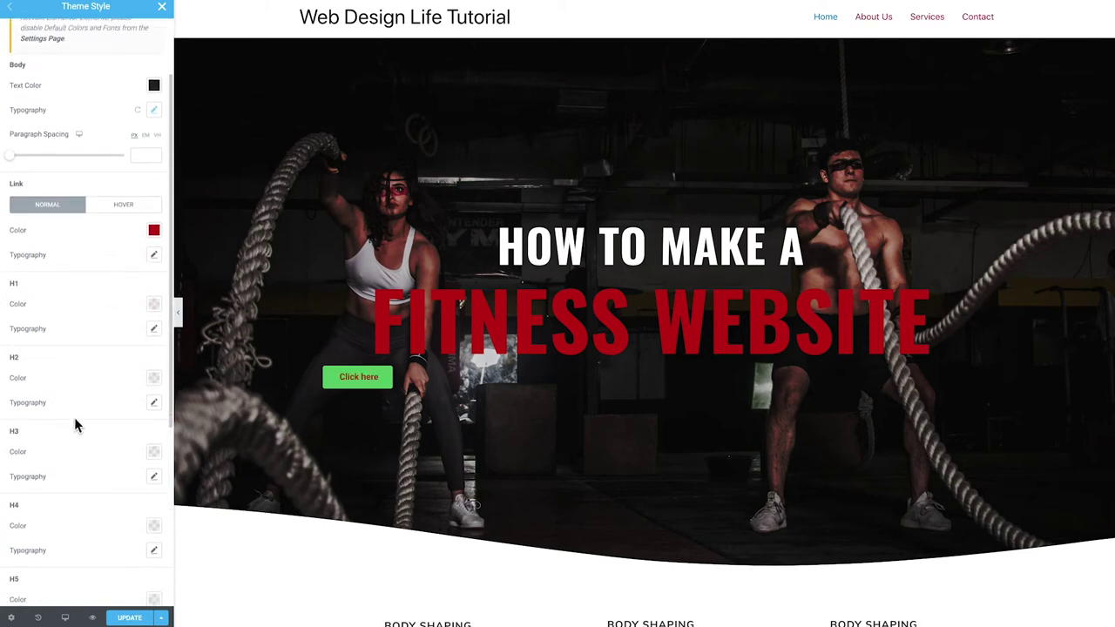
scroll(75, 422, "up", 2)
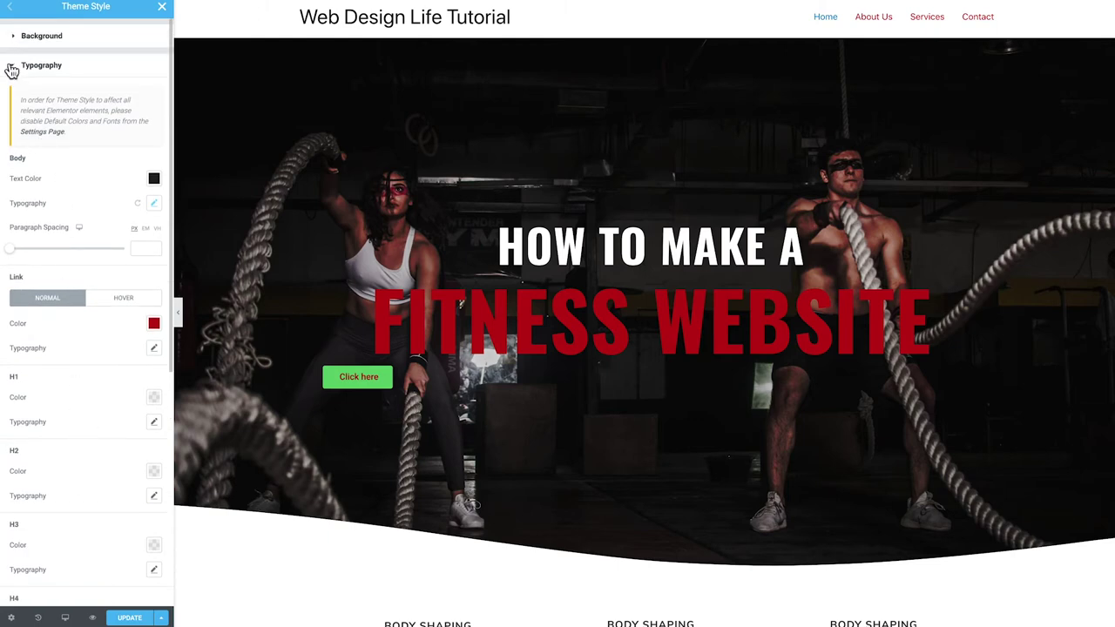
left_click(12, 69)
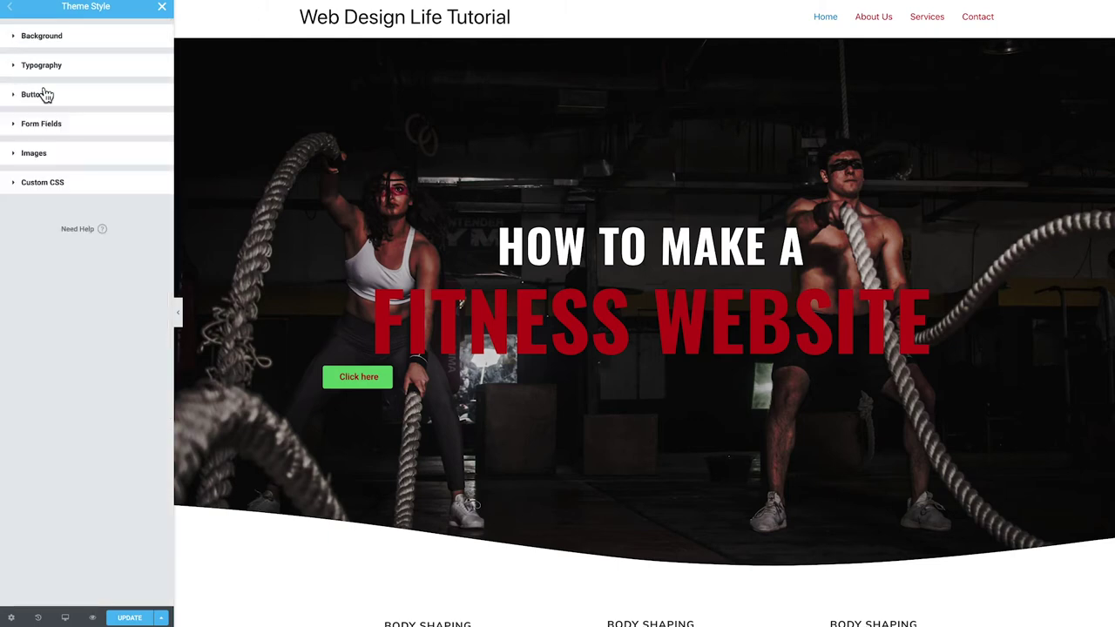
left_click(43, 95)
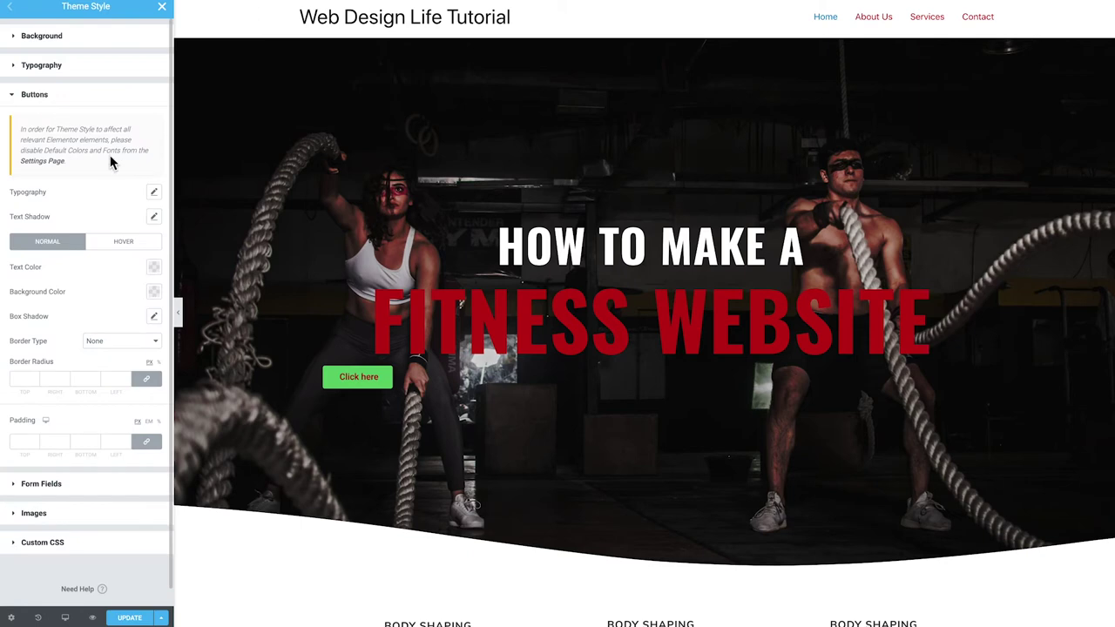
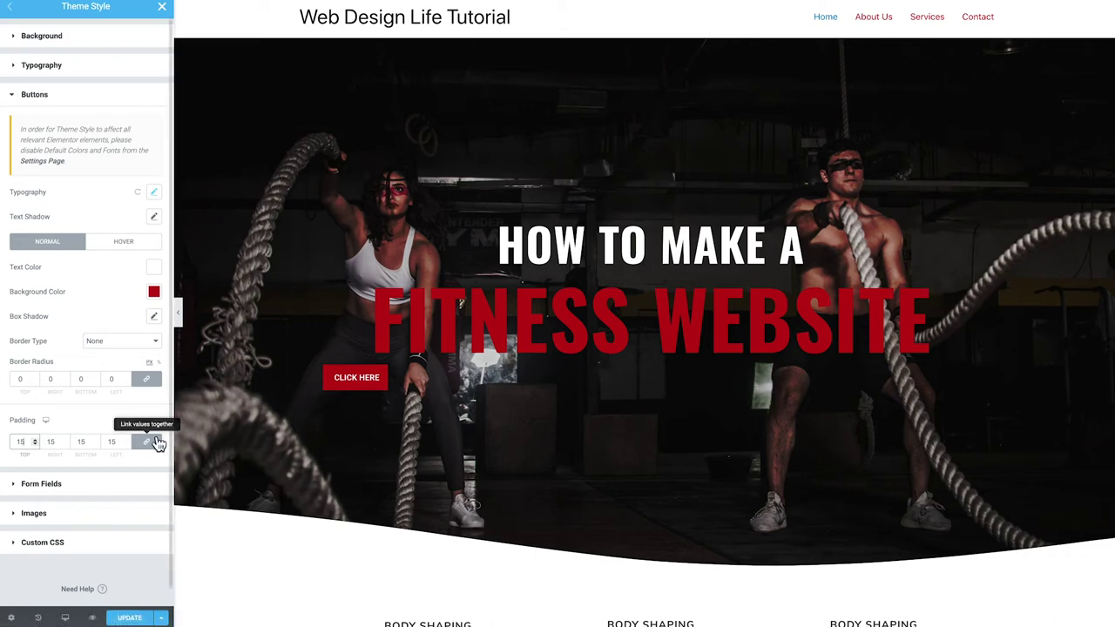
Unlink button padding and set left and right to 25, keeping top and bottom at 15
left_click(147, 441)
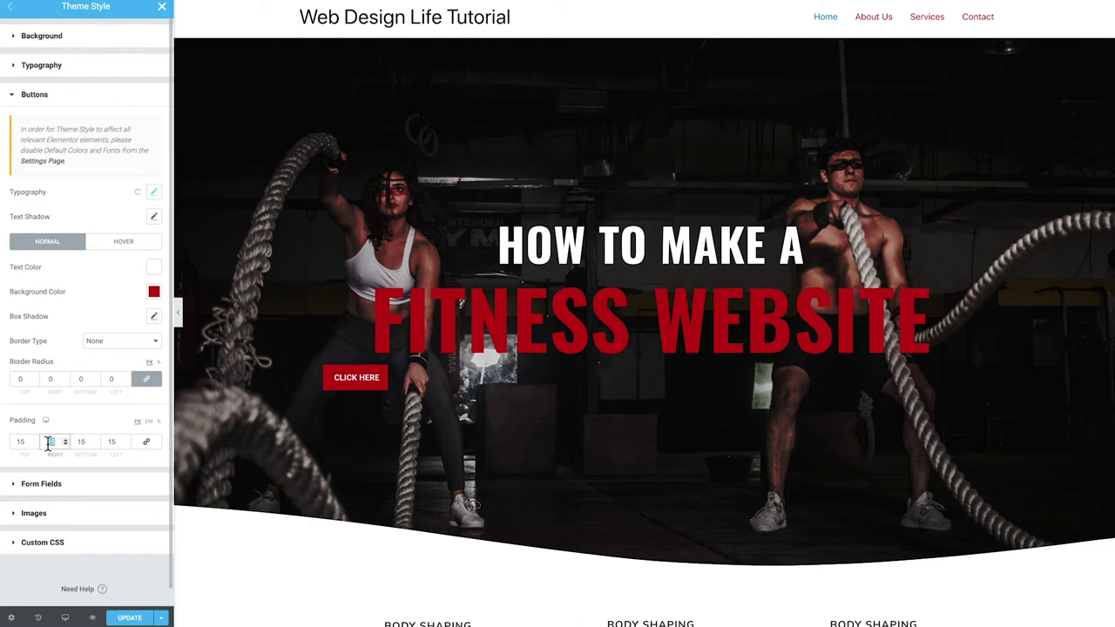
type("25")
double_click(112, 442)
type("25")
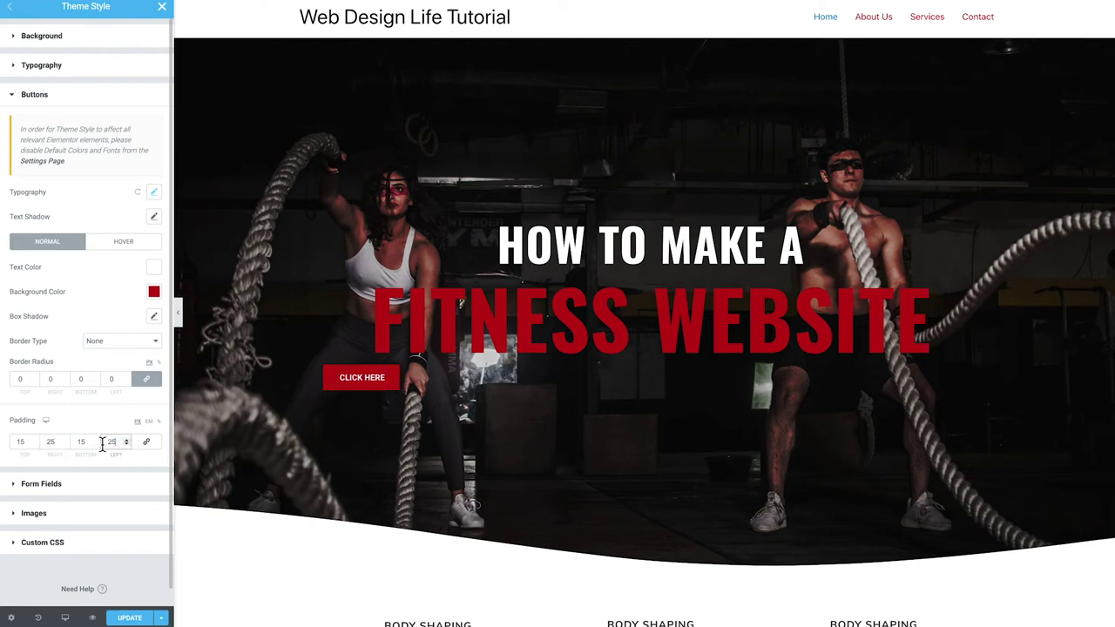
scroll(105, 444, "down", 1)
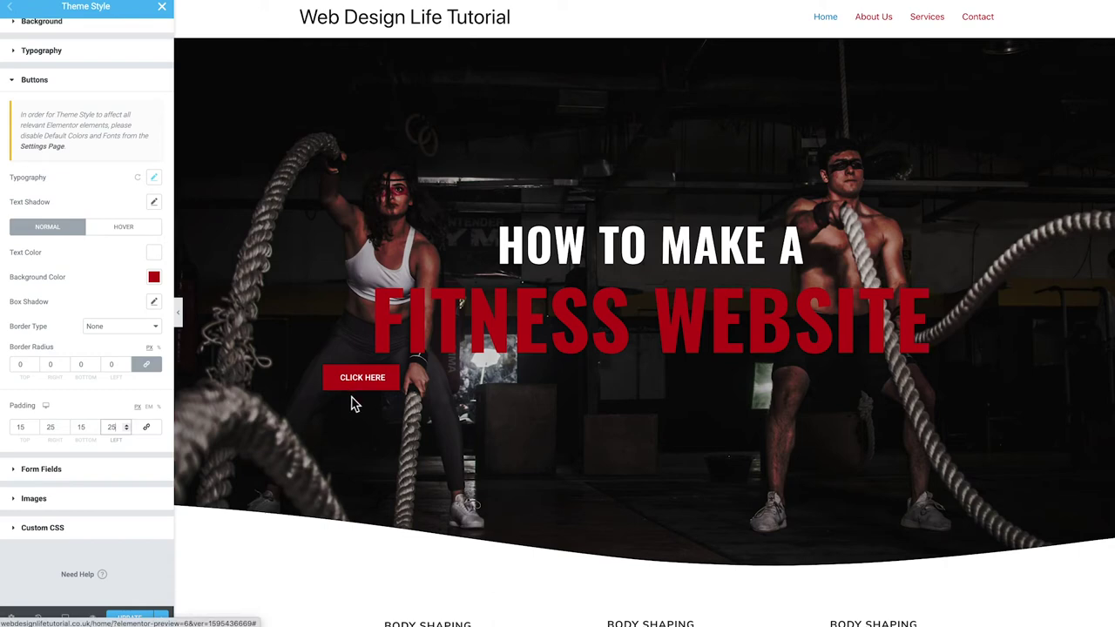
scroll(87, 335, "up", 1)
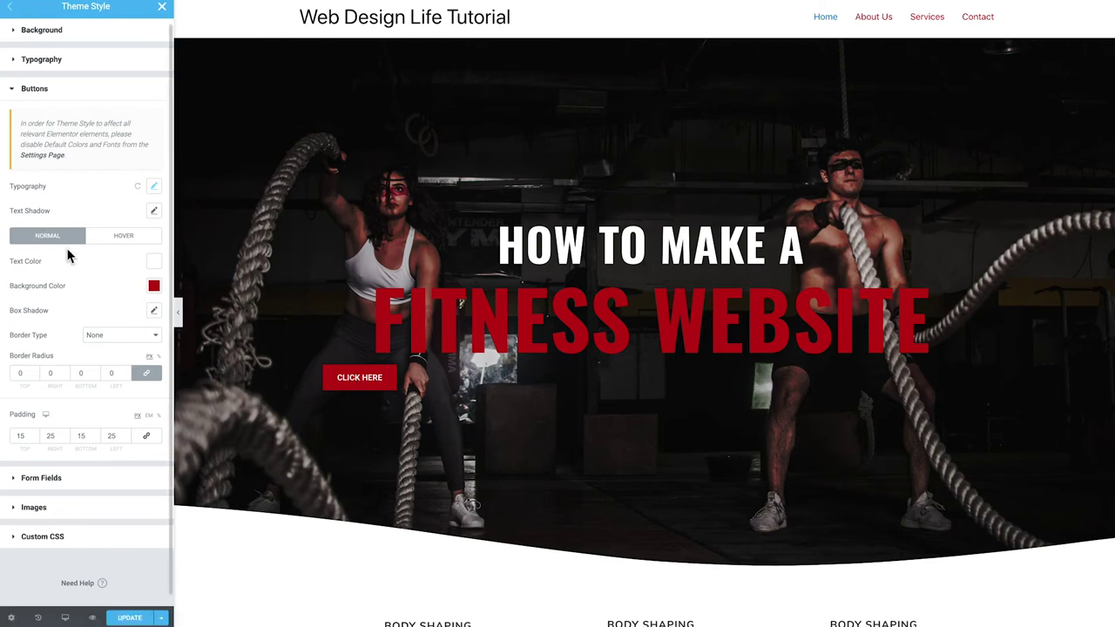
Give theme buttons a #202020 hover background colour and update the theme style
left_click(124, 237)
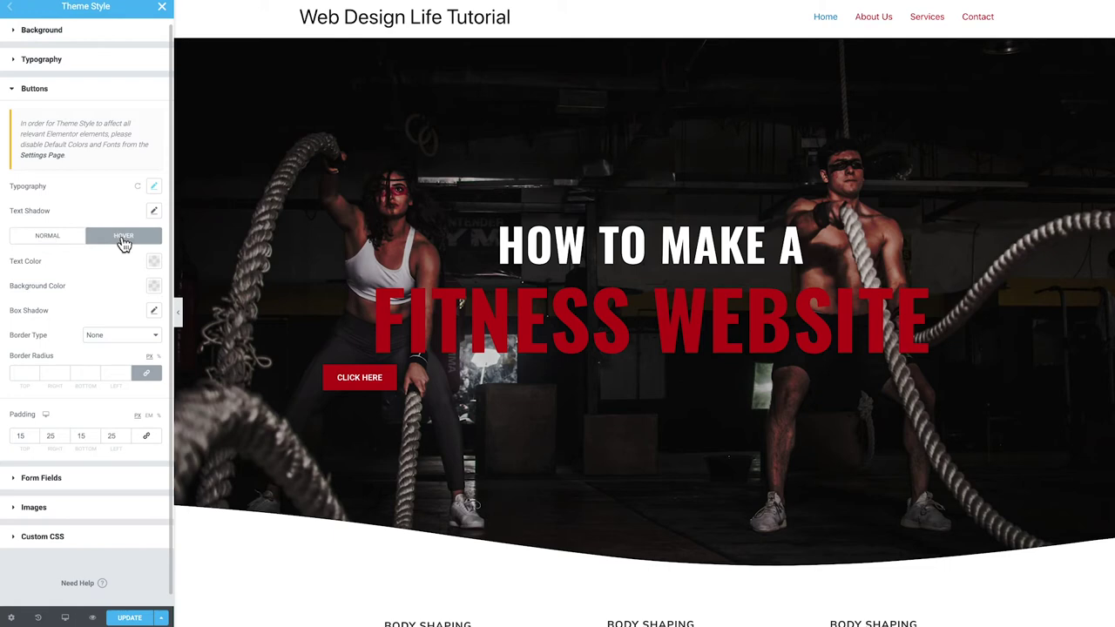
left_click(154, 287)
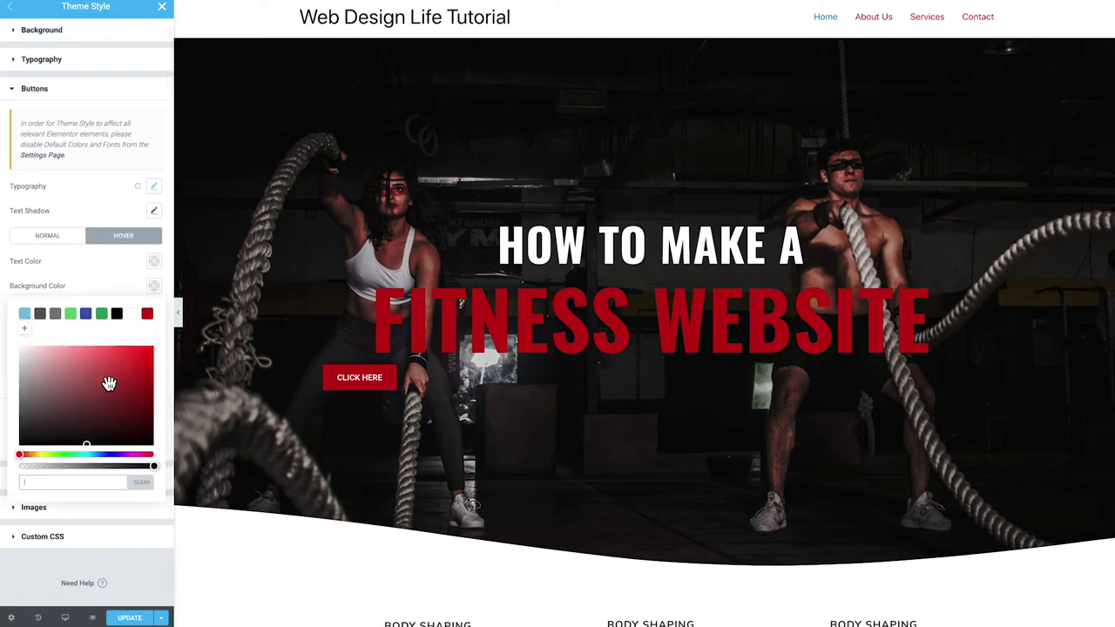
left_click_drag(77, 416, 11, 438)
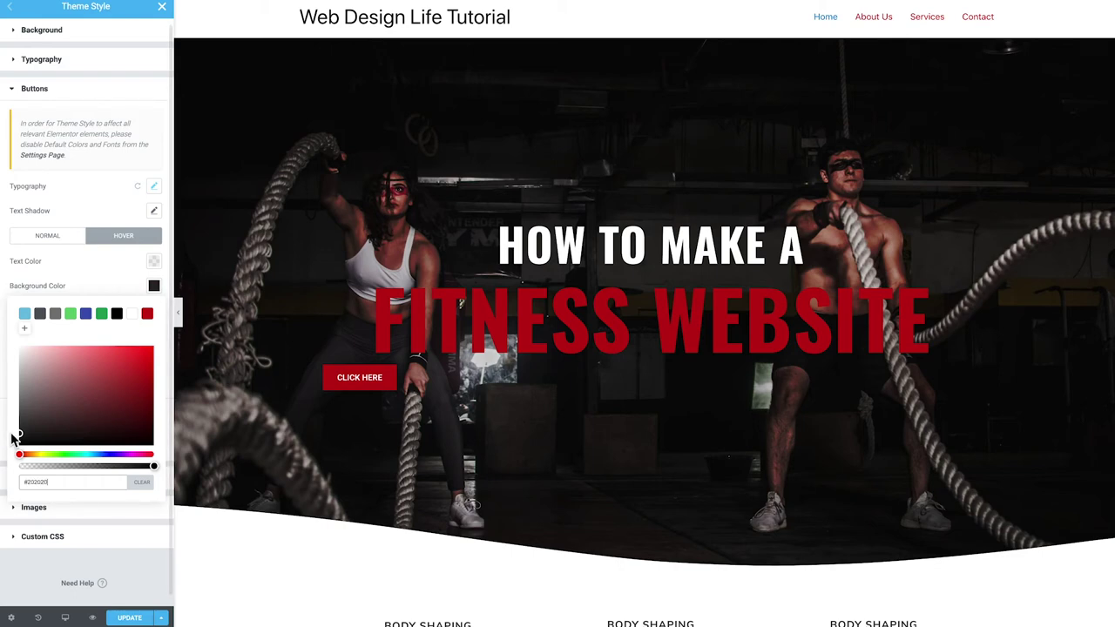
left_click(101, 284)
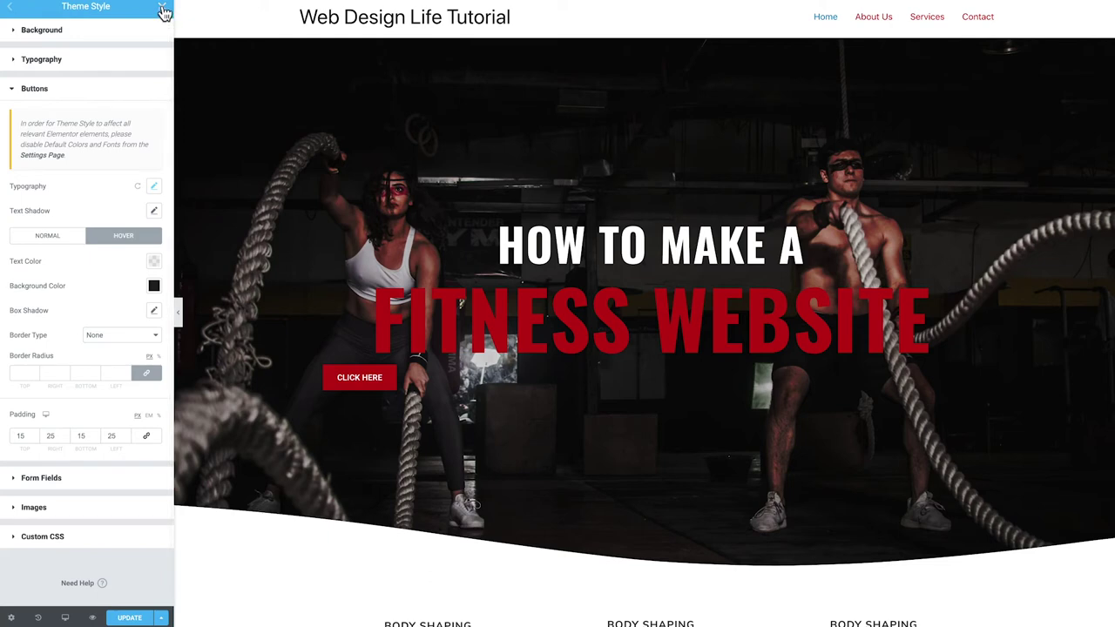
left_click(133, 620)
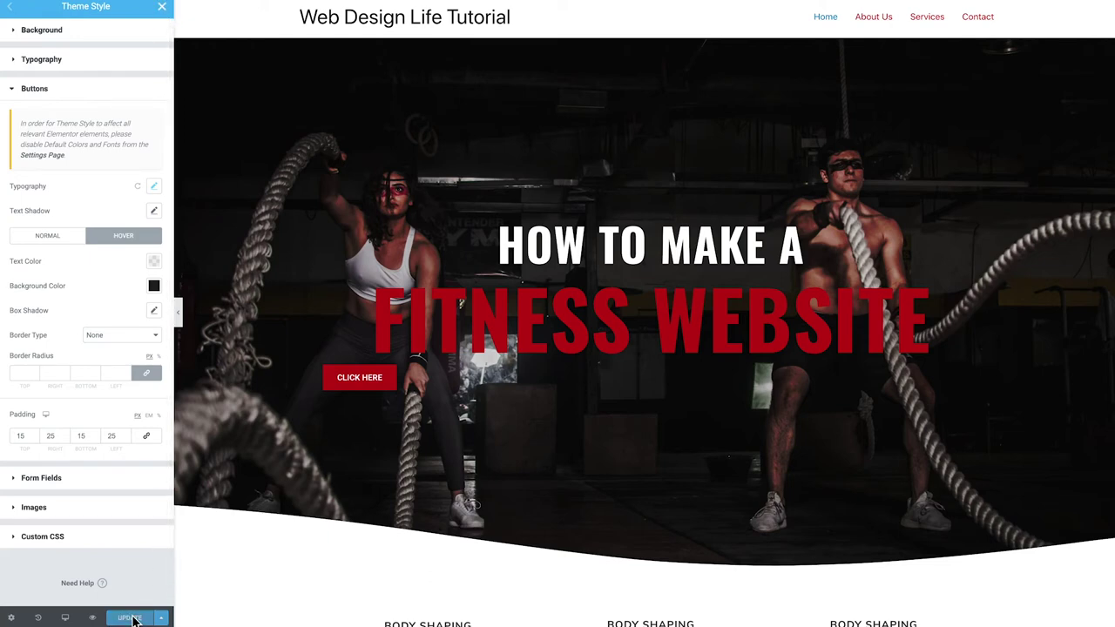
Drop a Button widget into the hero, delete the duplicate CLICK HERE button, and select the remaining one
left_click(163, 8)
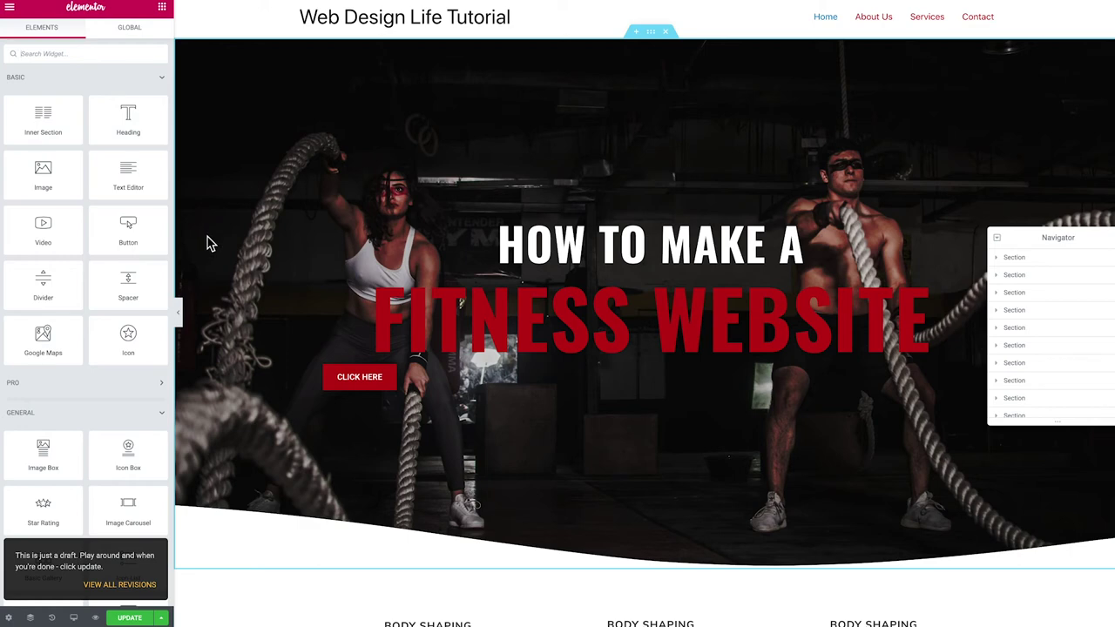
left_click_drag(128, 228, 370, 386)
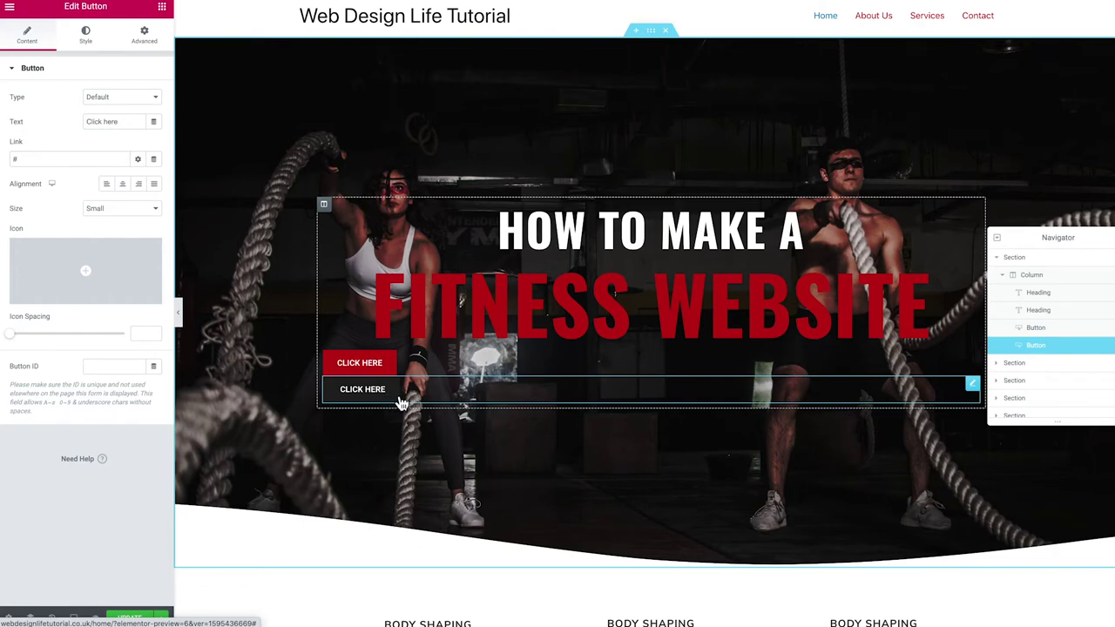
right_click(975, 389)
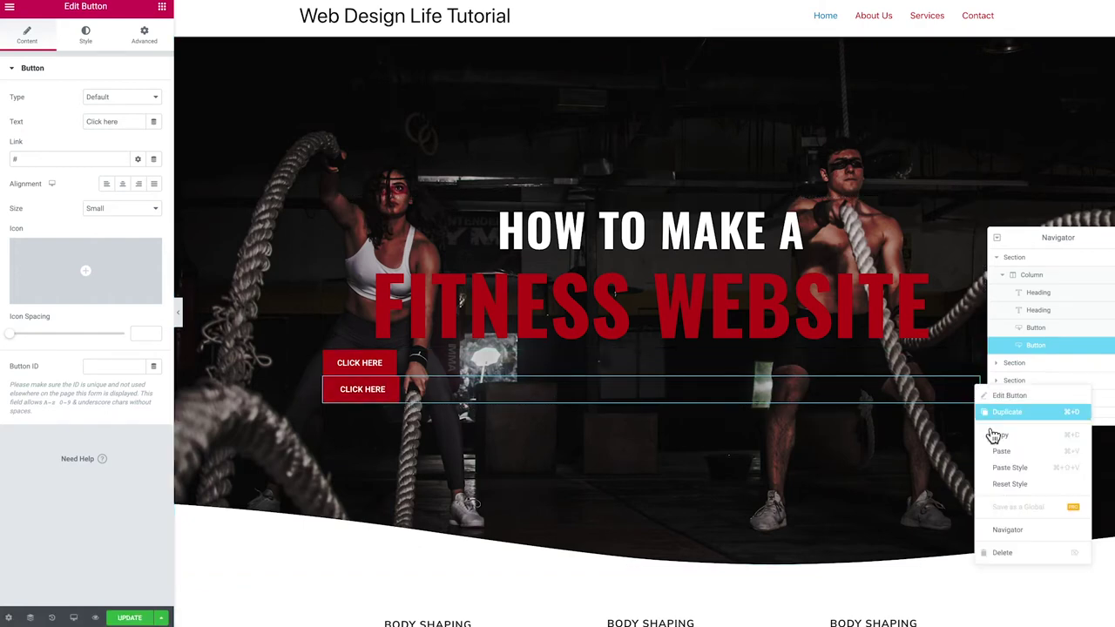
left_click(1001, 550)
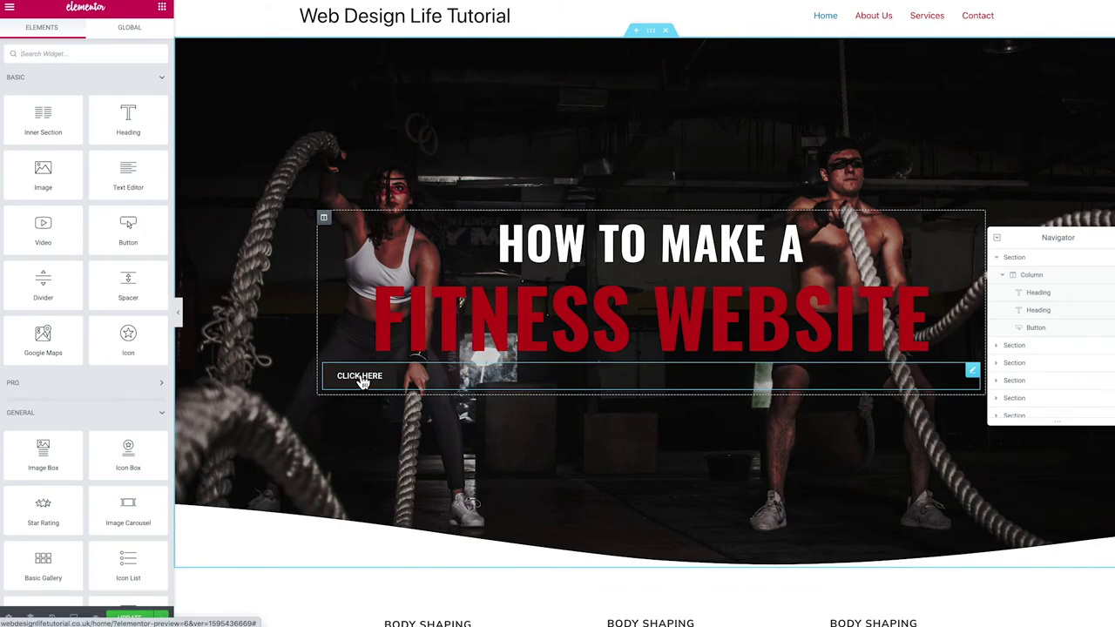
left_click(357, 380)
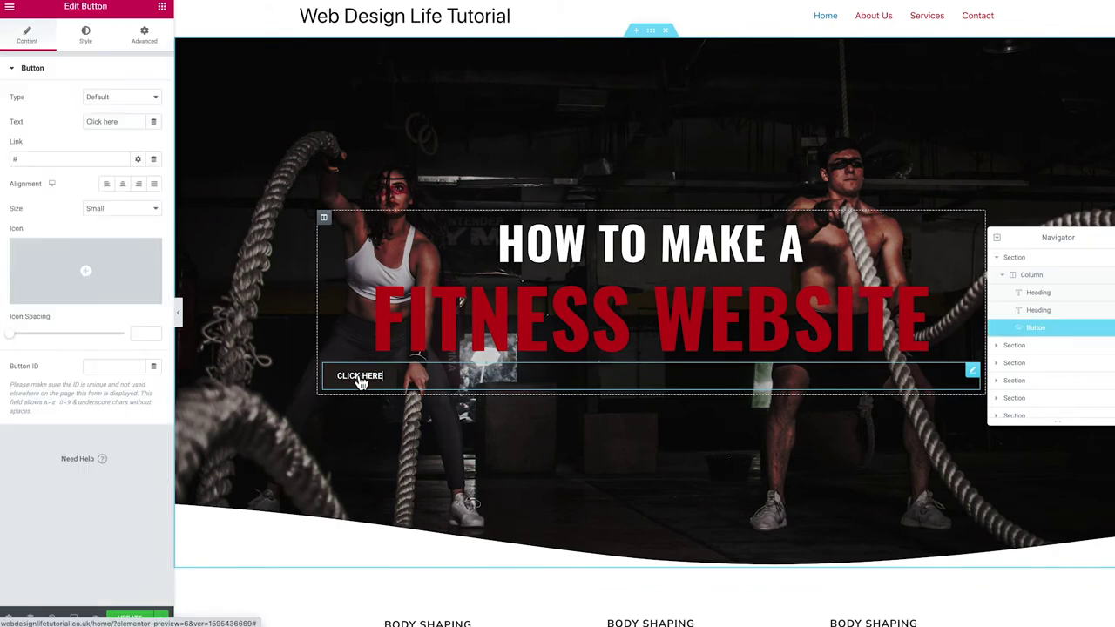
Set the CLICK HERE button's hover animation to Grow
left_click(85, 44)
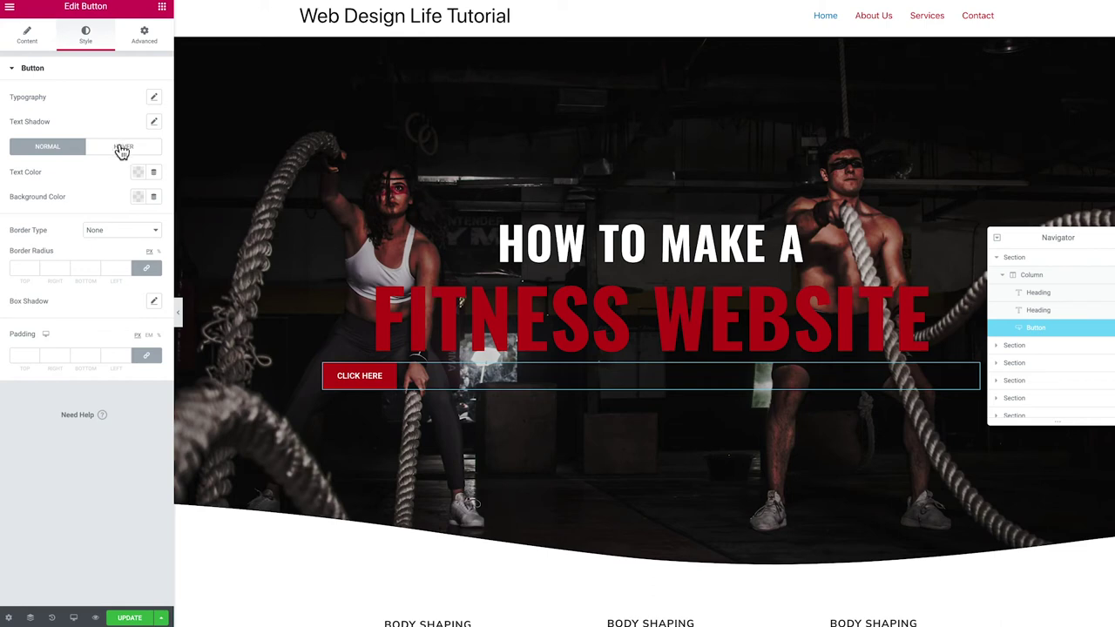
left_click(122, 150)
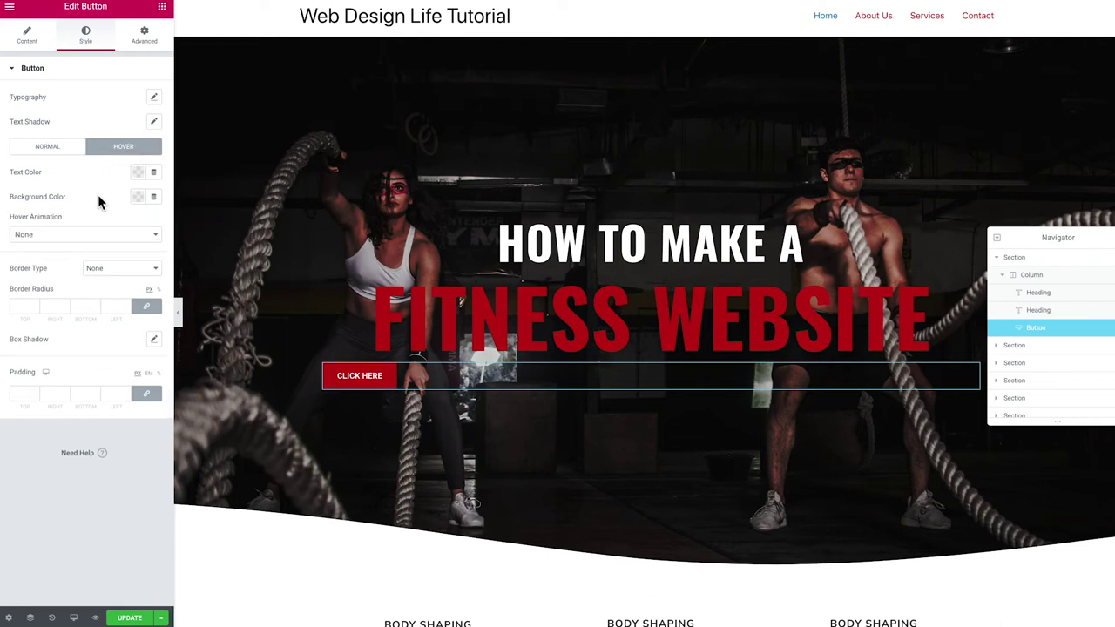
left_click(61, 237)
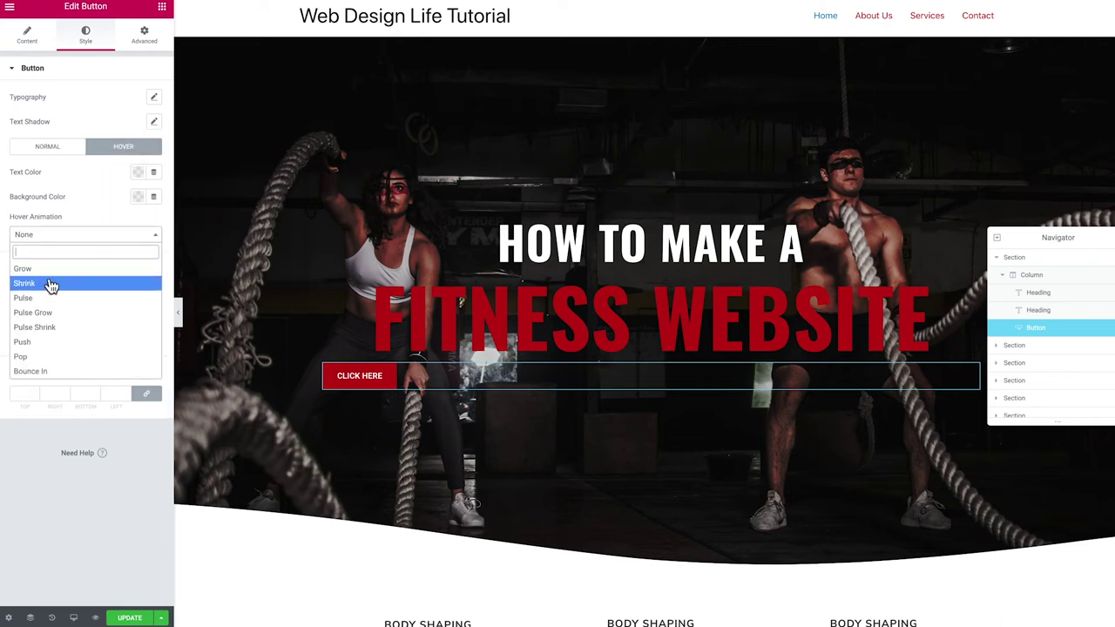
left_click(42, 269)
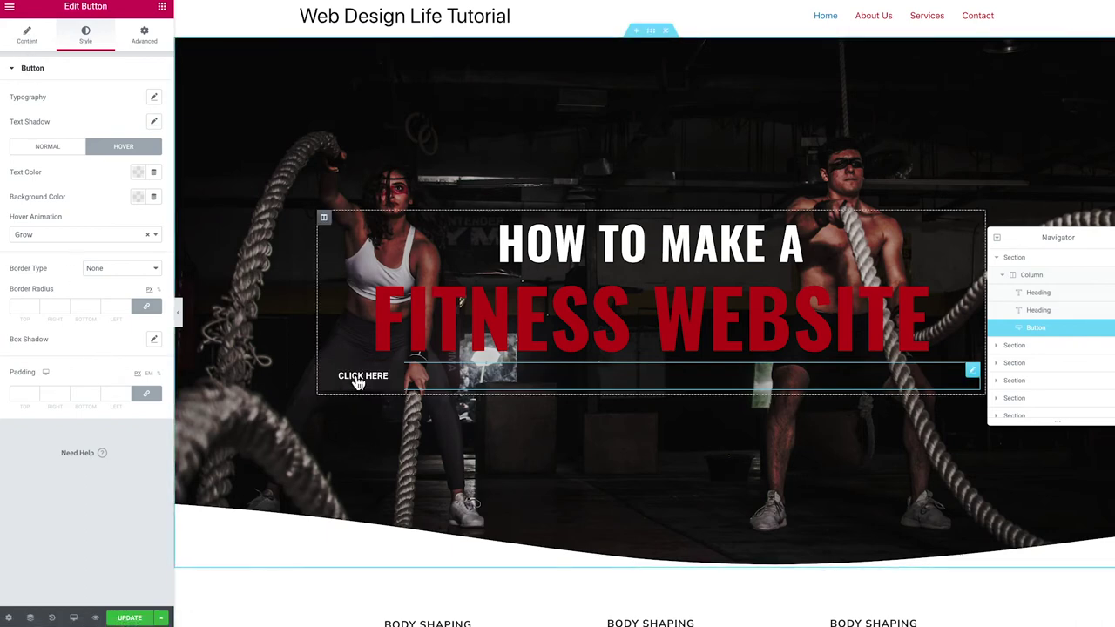
left_click(27, 36)
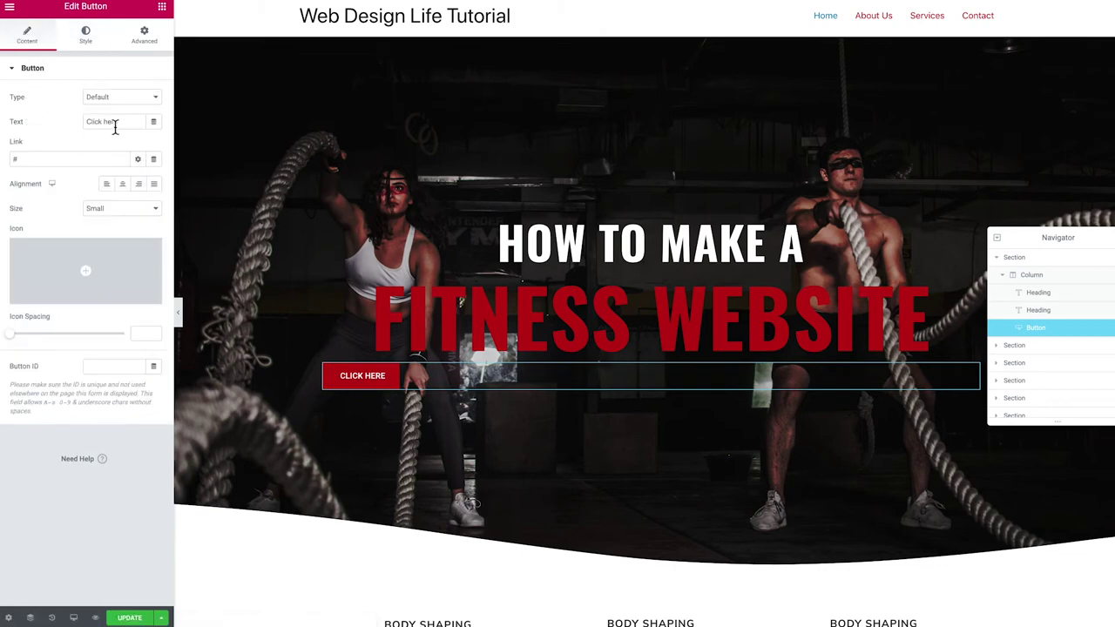
Relabel the button 'Our Services' and link it to the services page suggestion
left_click_drag(119, 123, 87, 123)
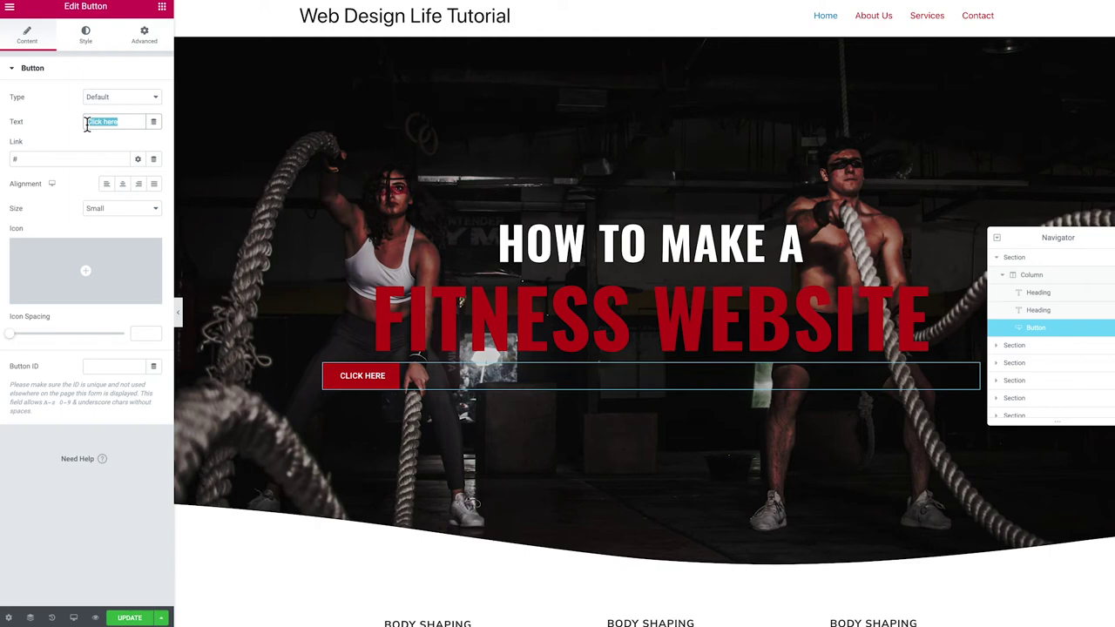
type("S")
key("BackSpace")
type("O")
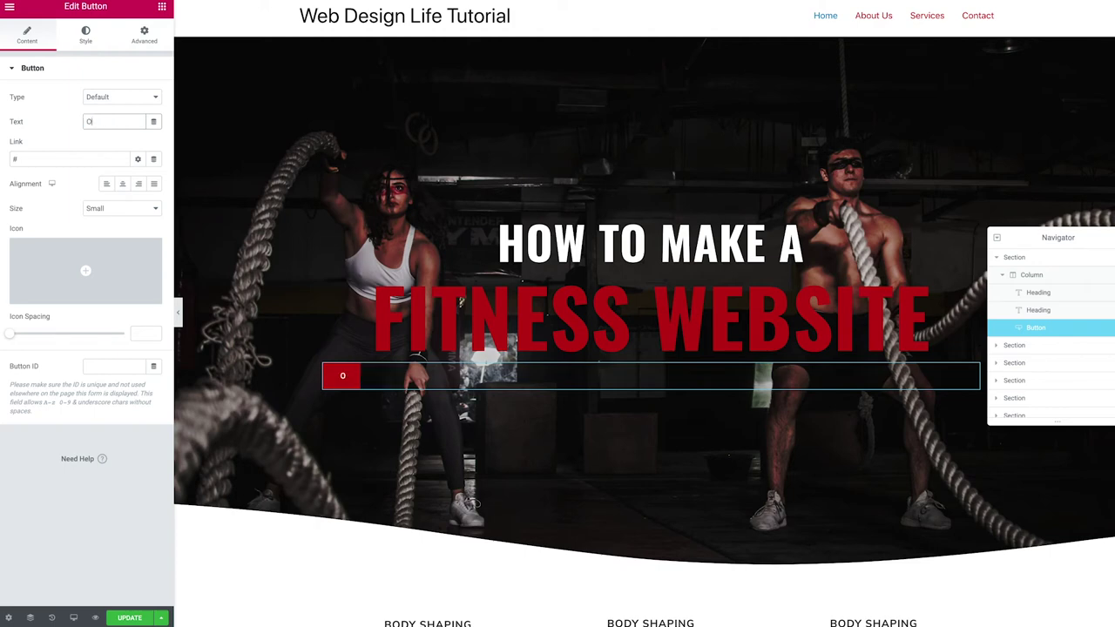
type("ur Services")
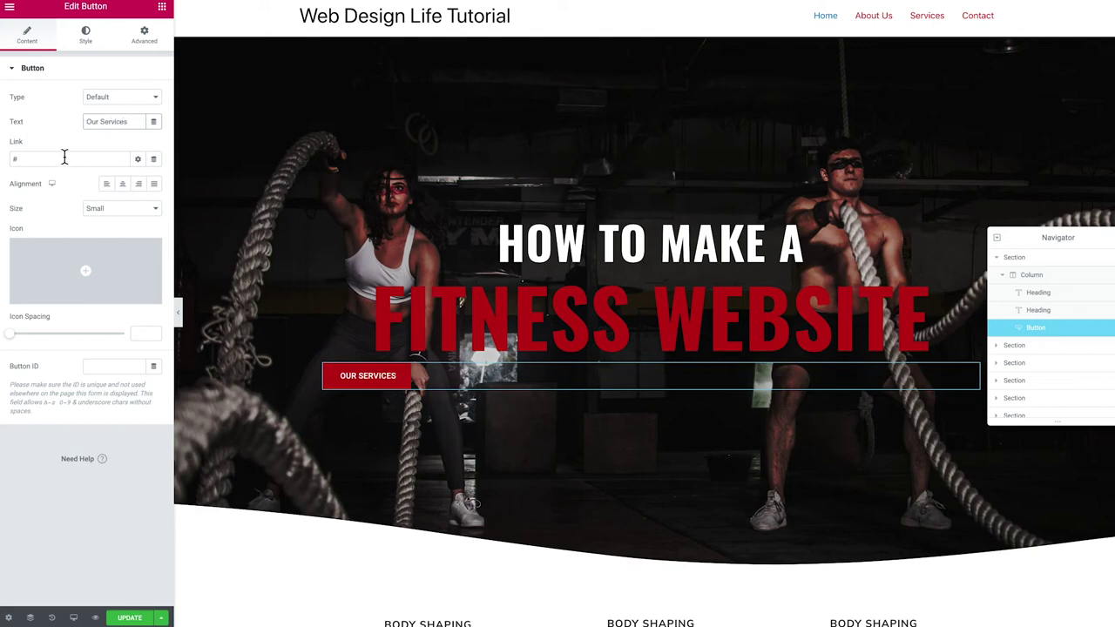
double_click(54, 160)
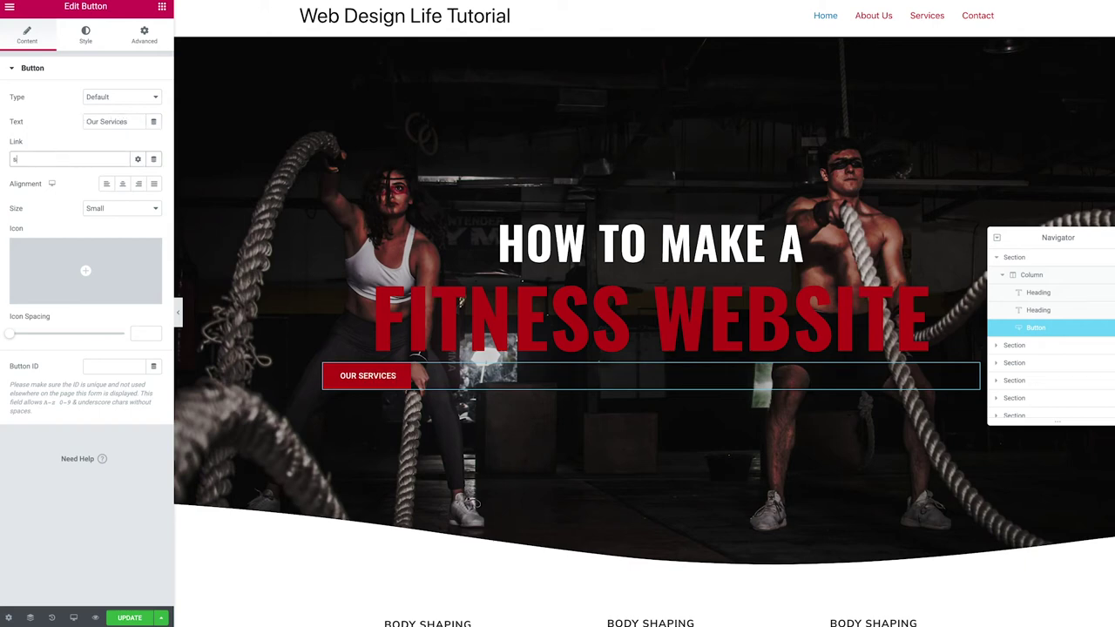
left_click(36, 179)
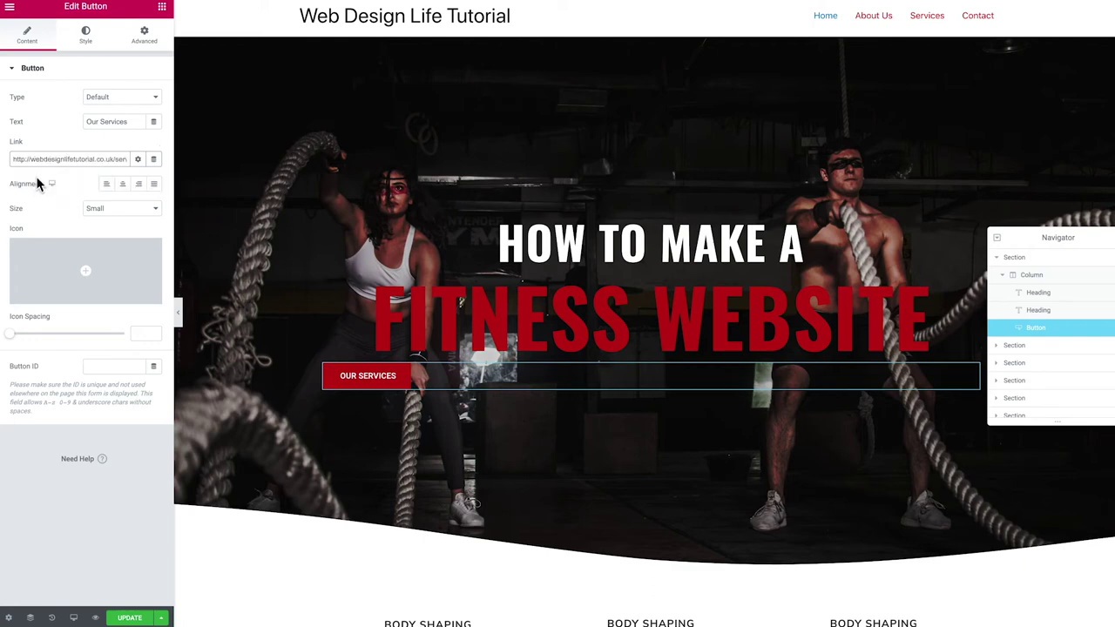
Set the button's alignment to Center
left_click(123, 186)
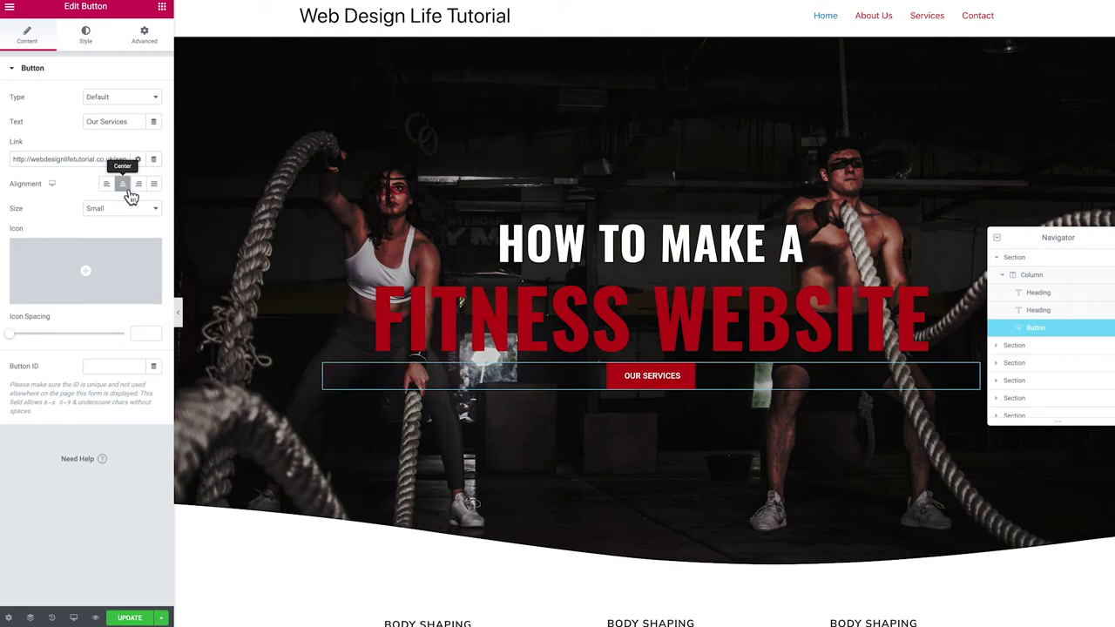
left_click(138, 190)
left_click(154, 186)
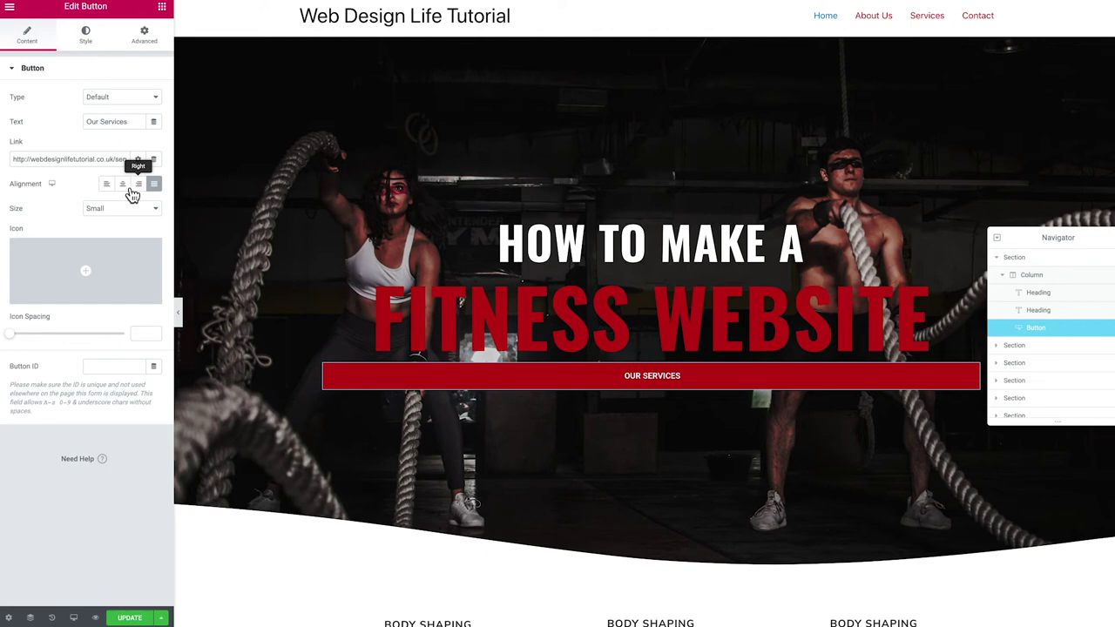
left_click(123, 193)
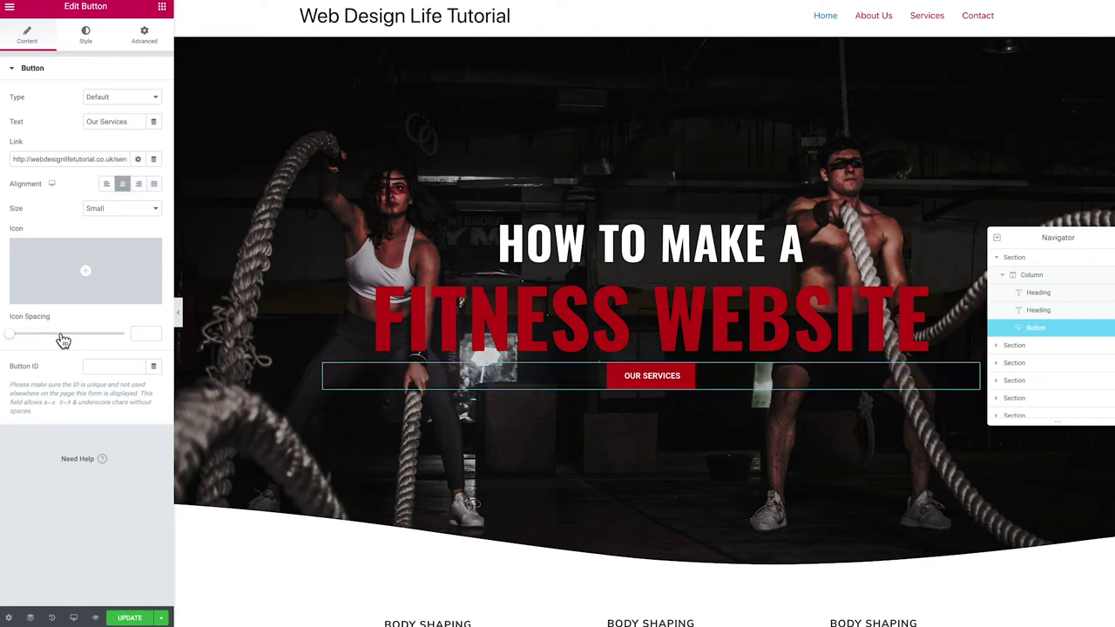
Insert the hand-pointing-right icon from the Icon Library, found by searching 'right'
mouse_move(84, 296)
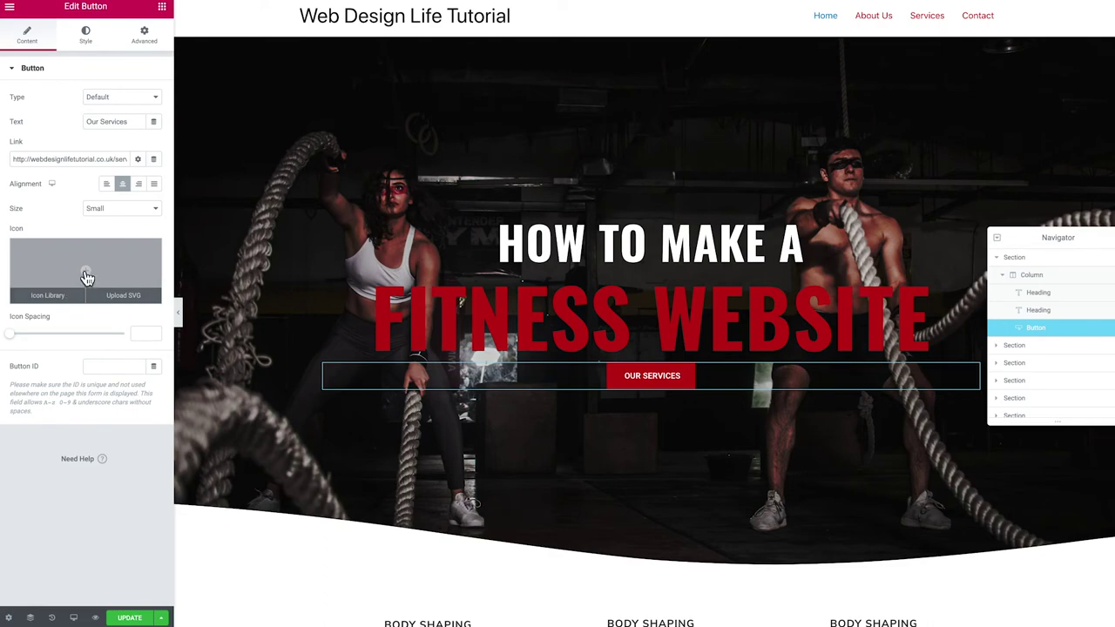
left_click(87, 275)
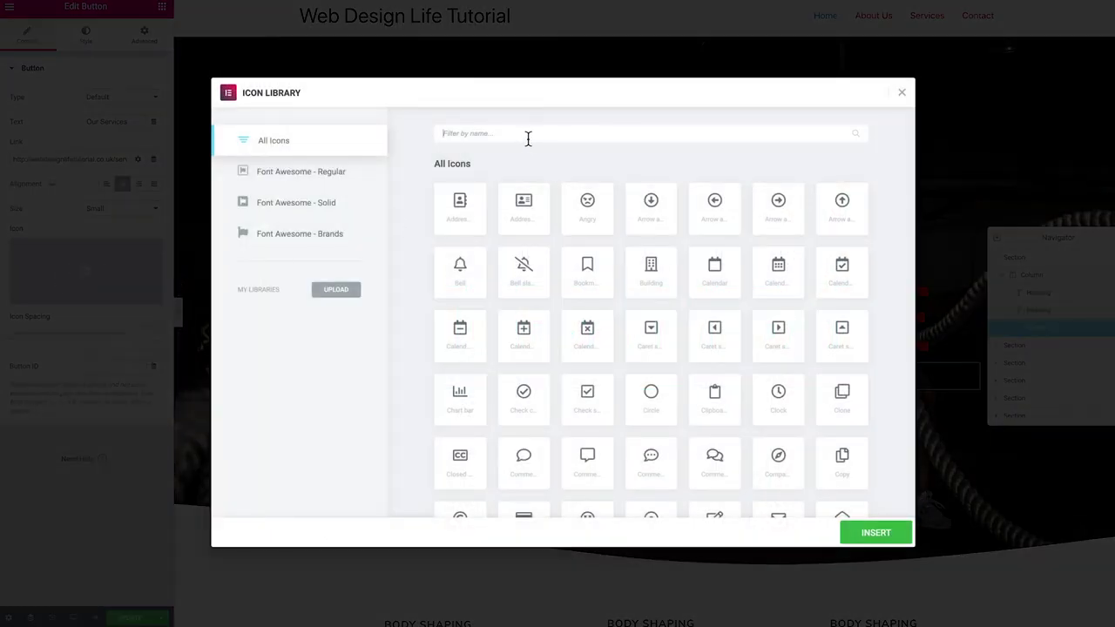
left_click(528, 134)
type("right")
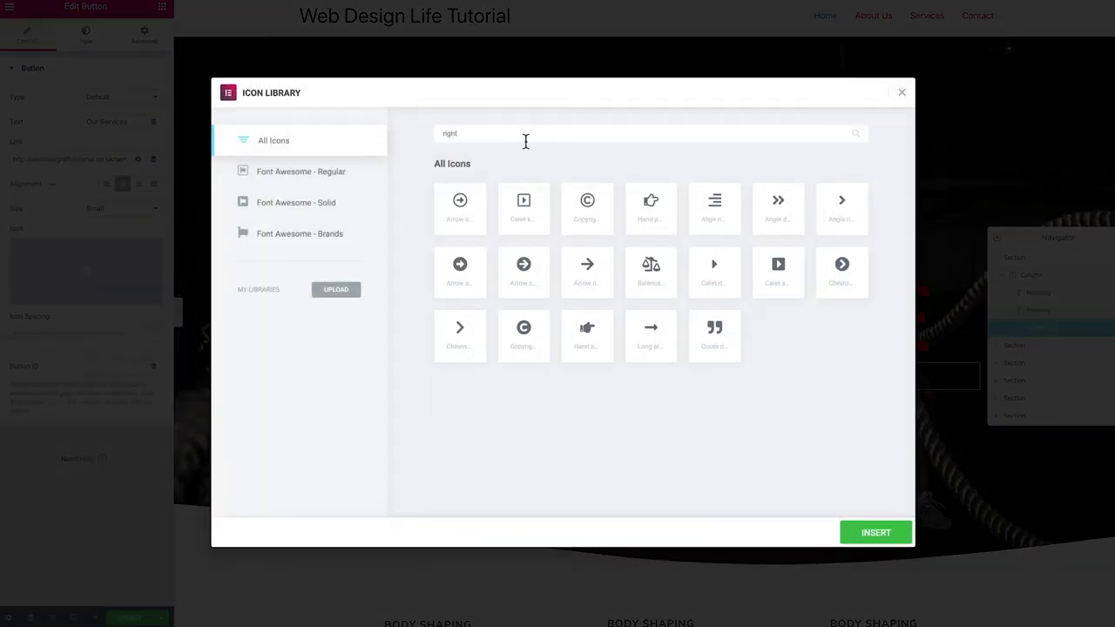
left_click(587, 333)
left_click(888, 533)
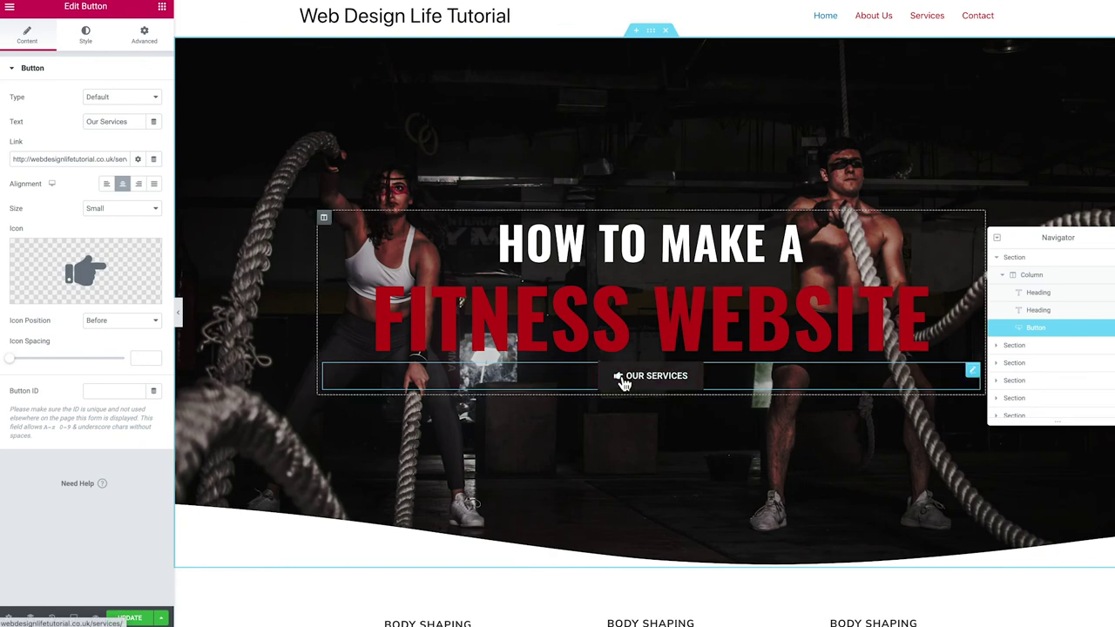
Place the icon after the text with Icon Spacing raised to 12
left_click(117, 324)
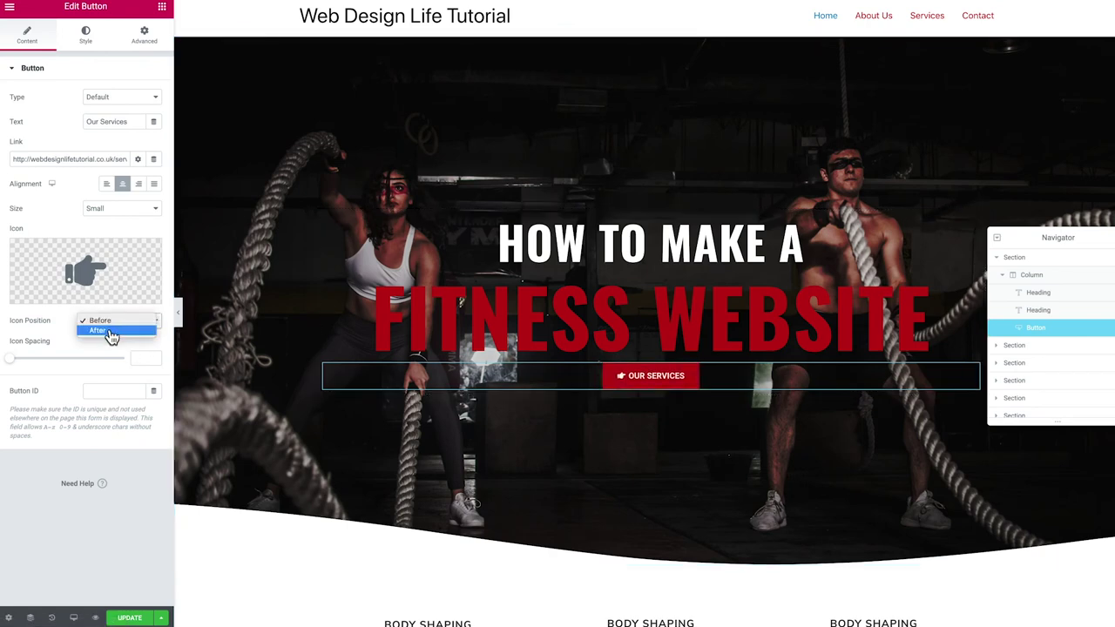
left_click(110, 332)
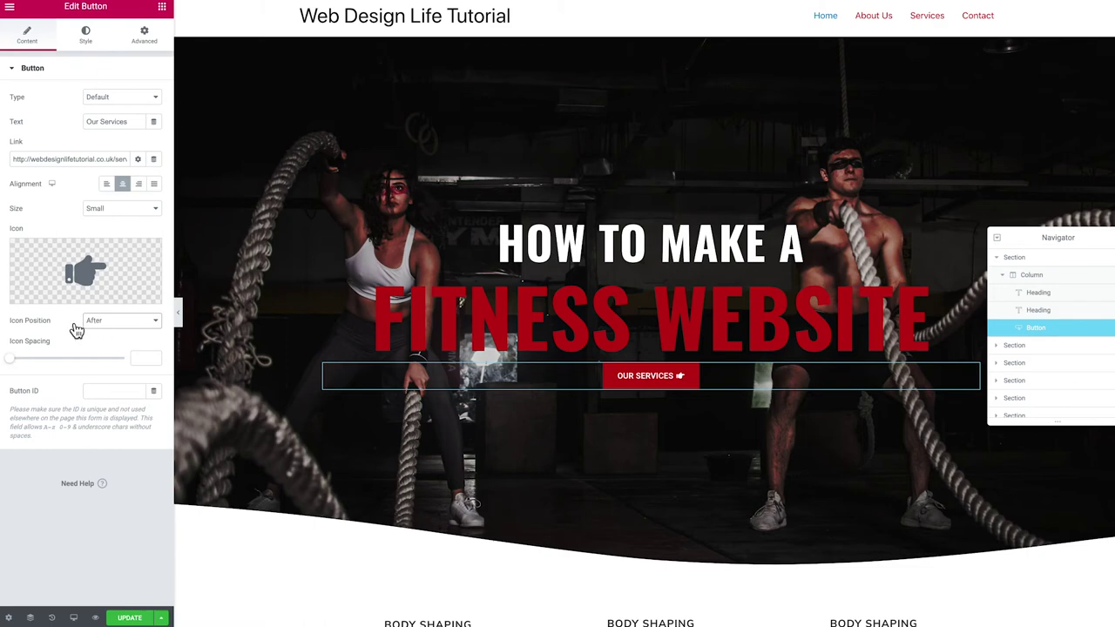
left_click_drag(10, 362, 39, 367)
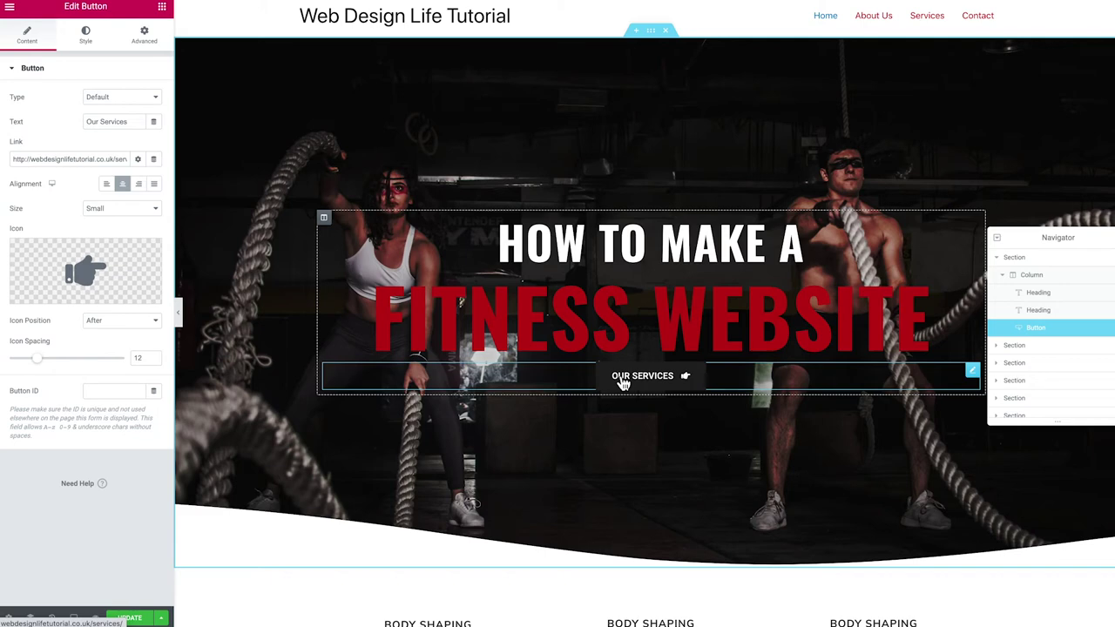
Duplicate the Our Services button and dismiss the right-click tip popup
right_click(623, 384)
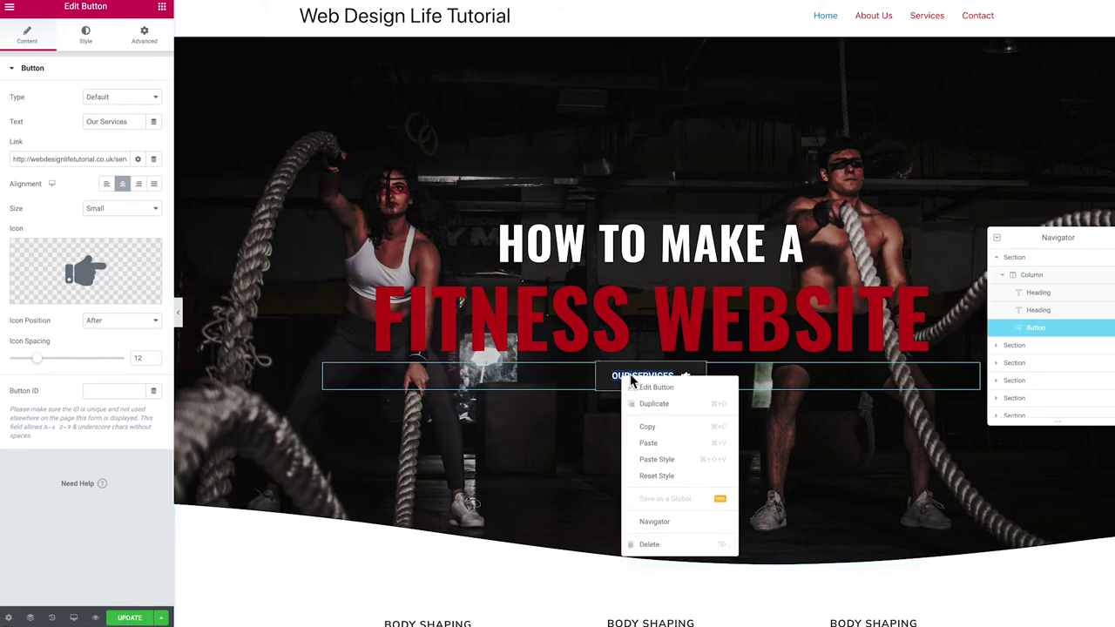
left_click(664, 404)
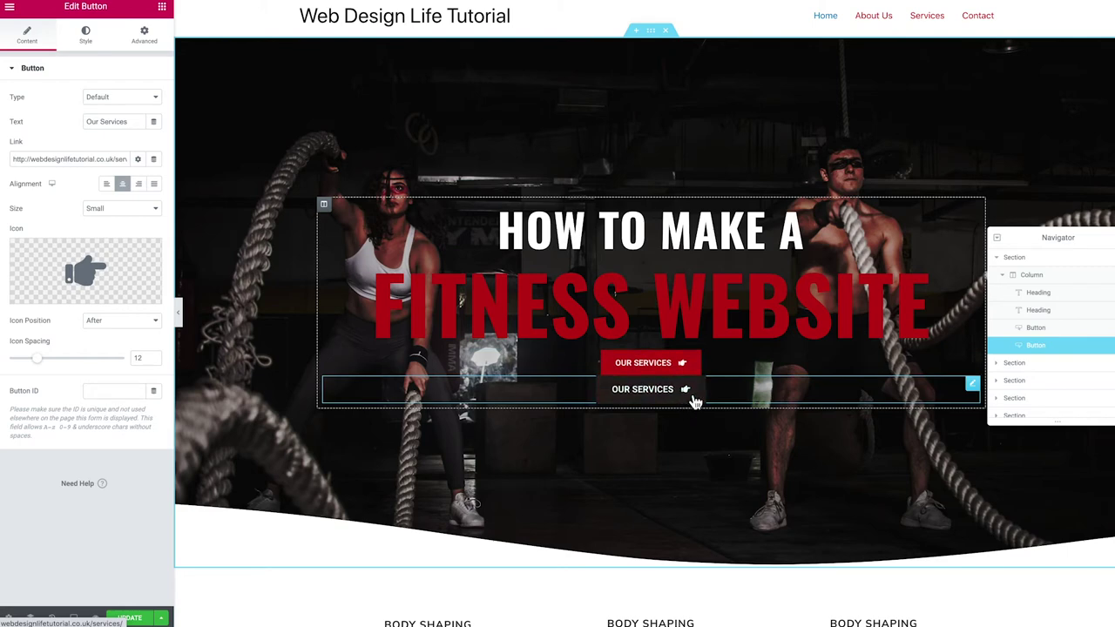
left_click(973, 361)
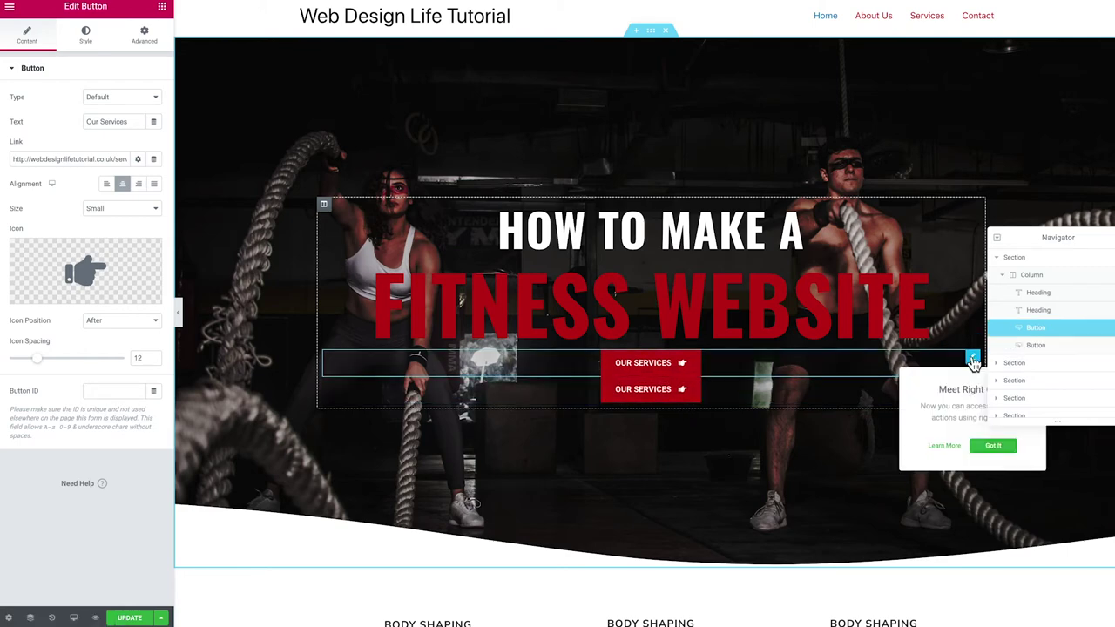
left_click(993, 445)
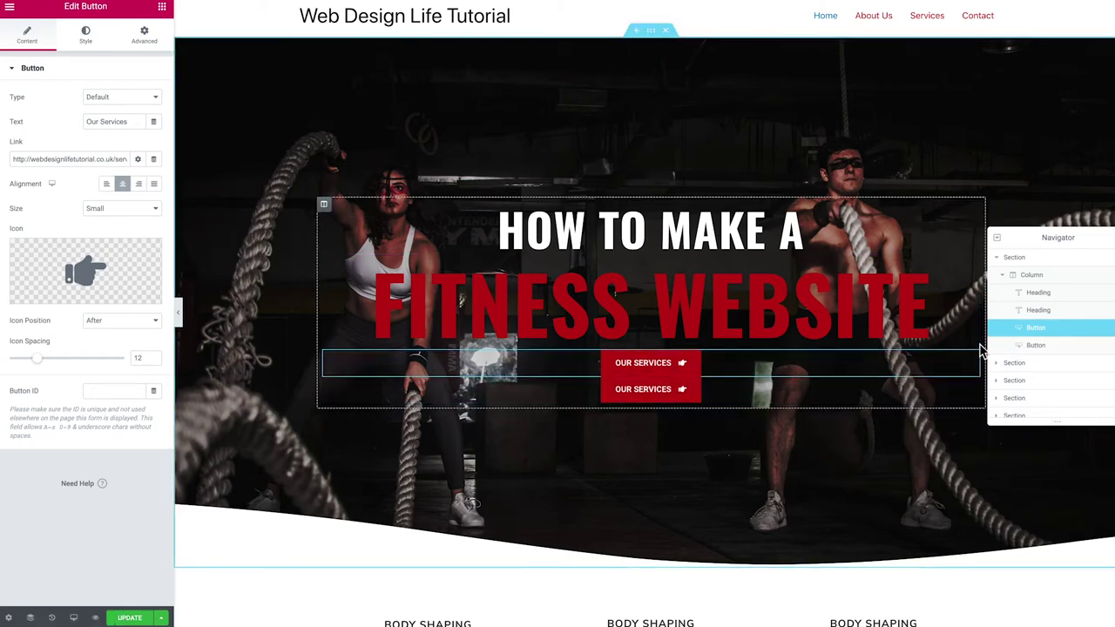
Set the first button's Positioning Width to Inline (auto)
left_click(144, 35)
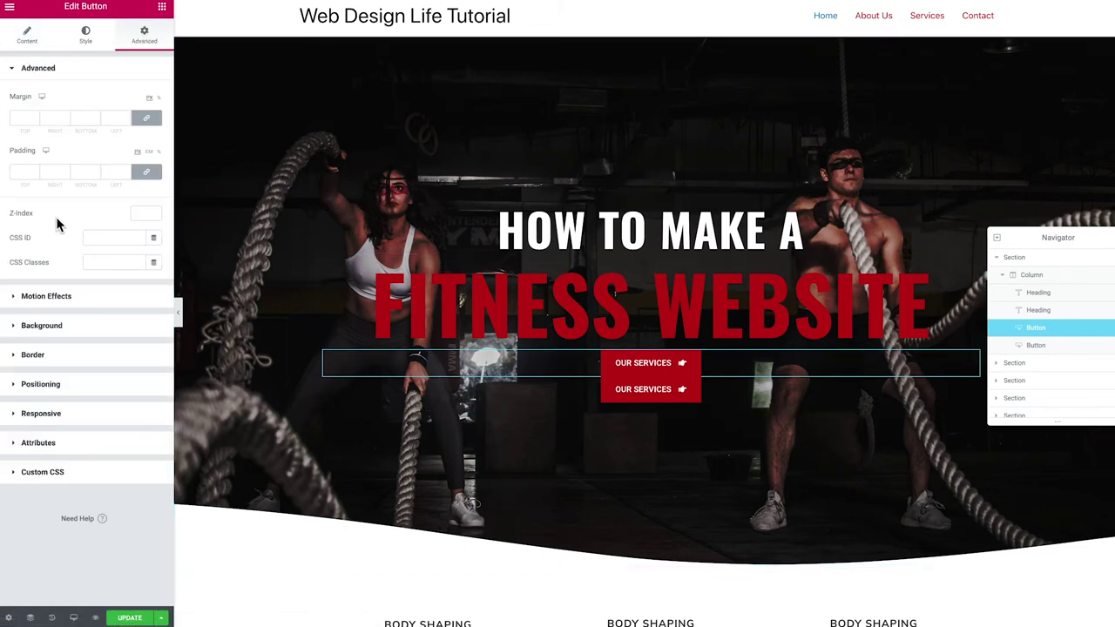
left_click(18, 386)
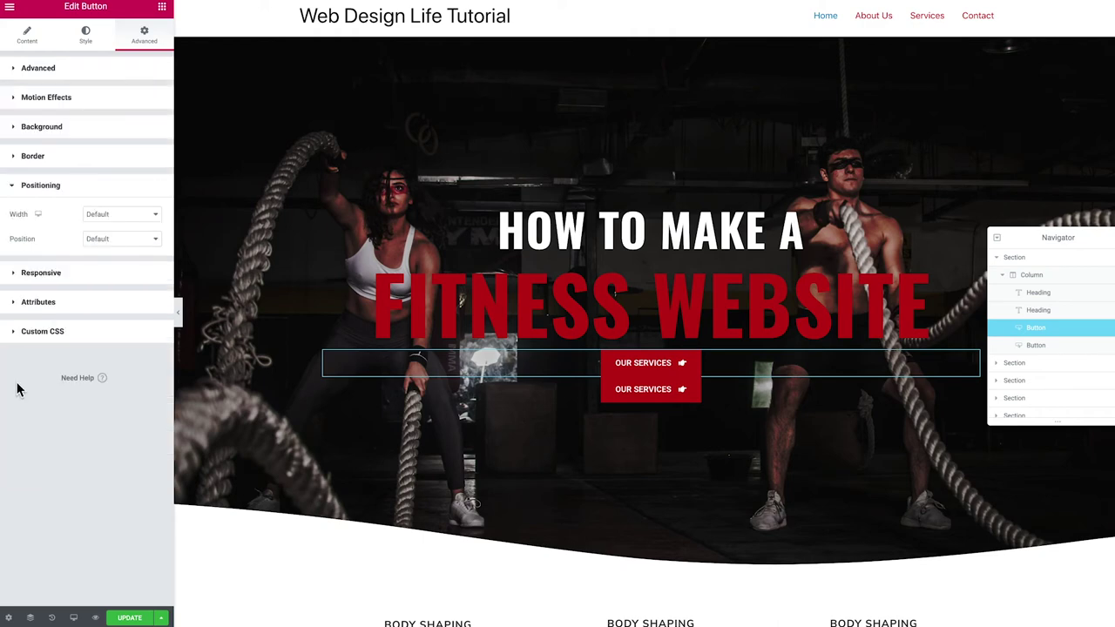
left_click(98, 217)
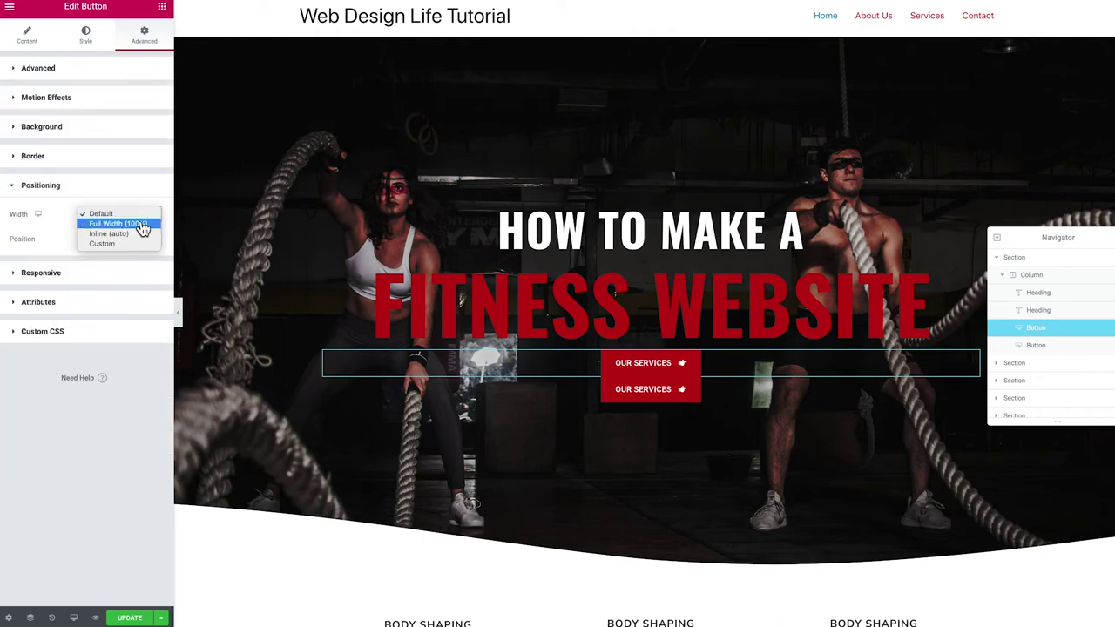
left_click(129, 235)
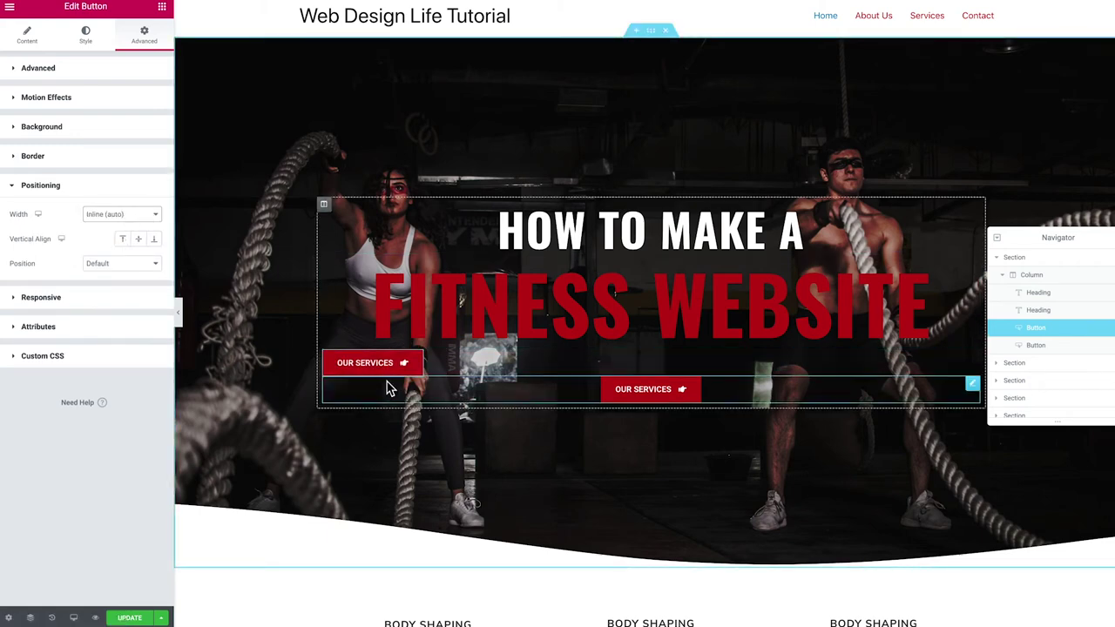
Copy the first Our Services button and paste its style onto the second
left_click(390, 389)
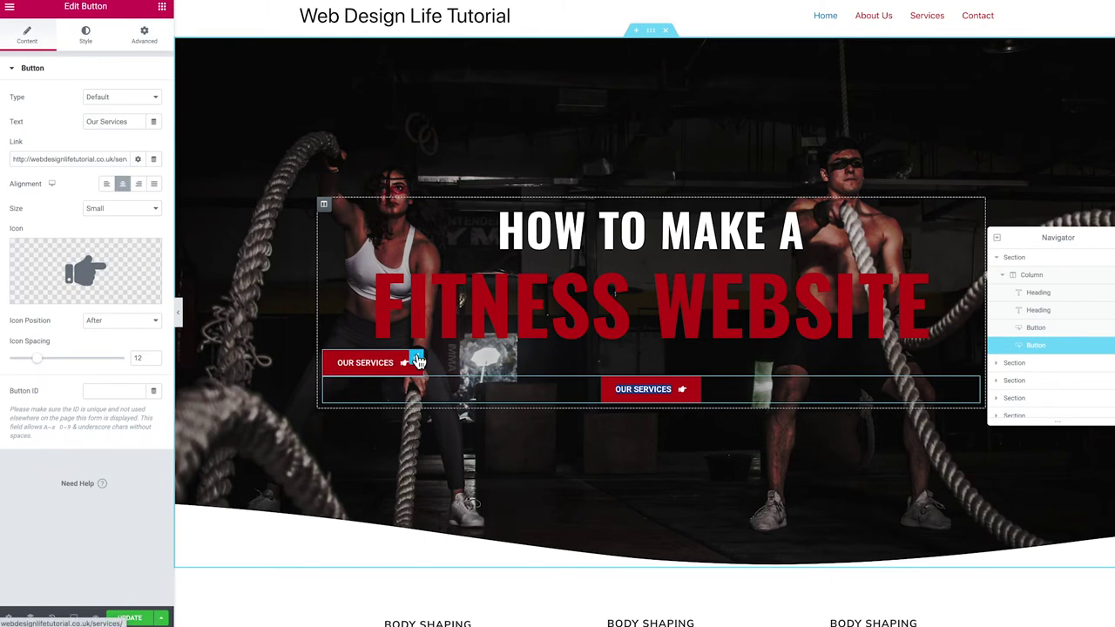
right_click(371, 366)
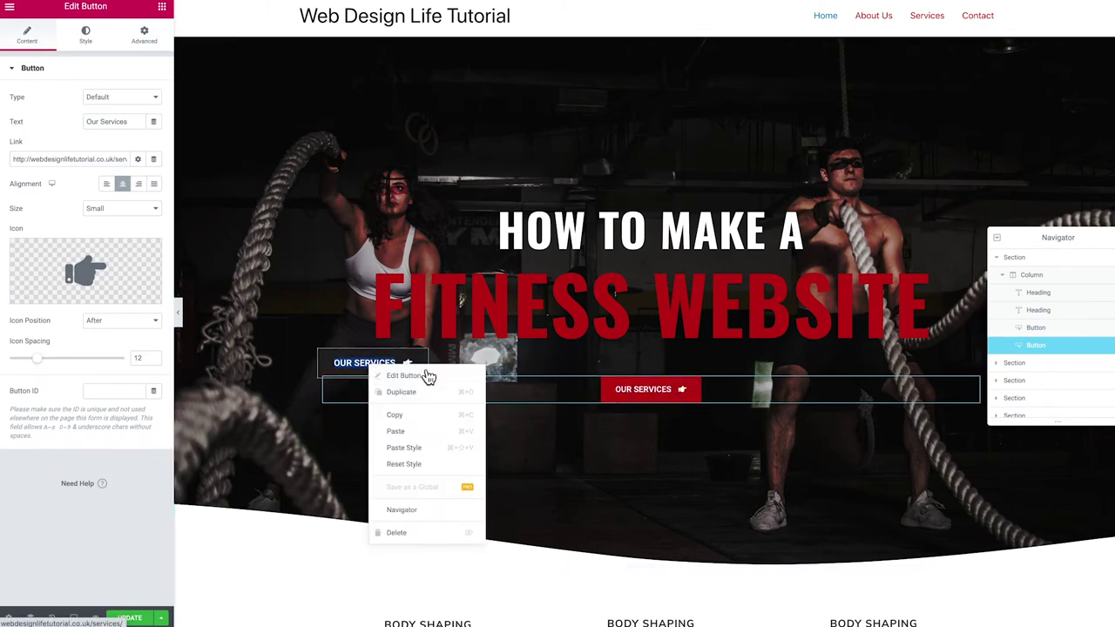
left_click(410, 424)
right_click(648, 400)
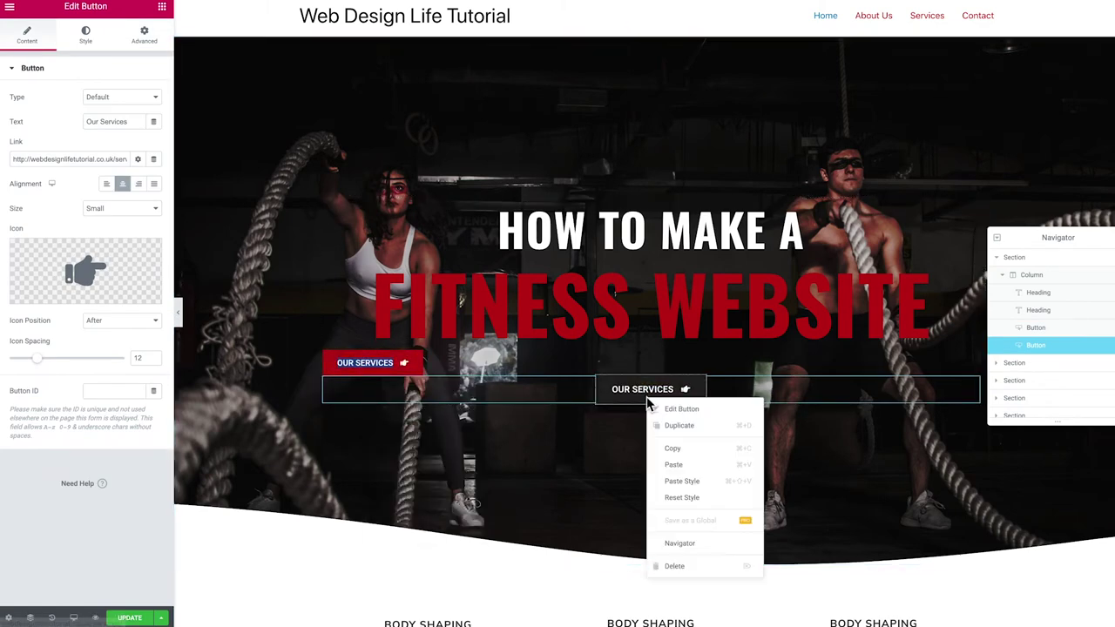
left_click(711, 483)
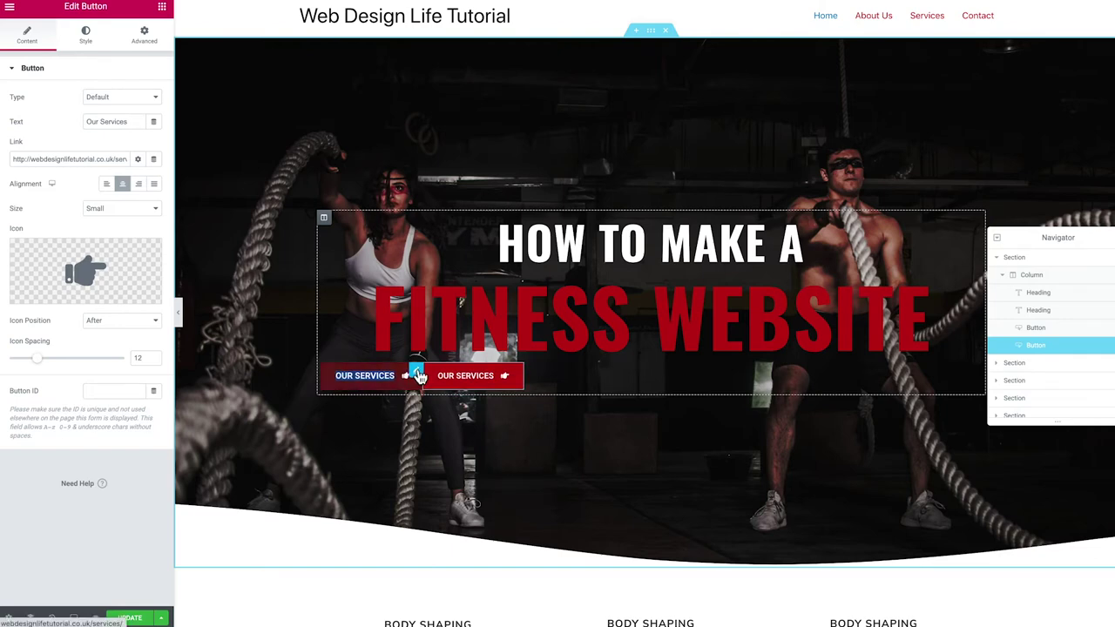
left_click(418, 375)
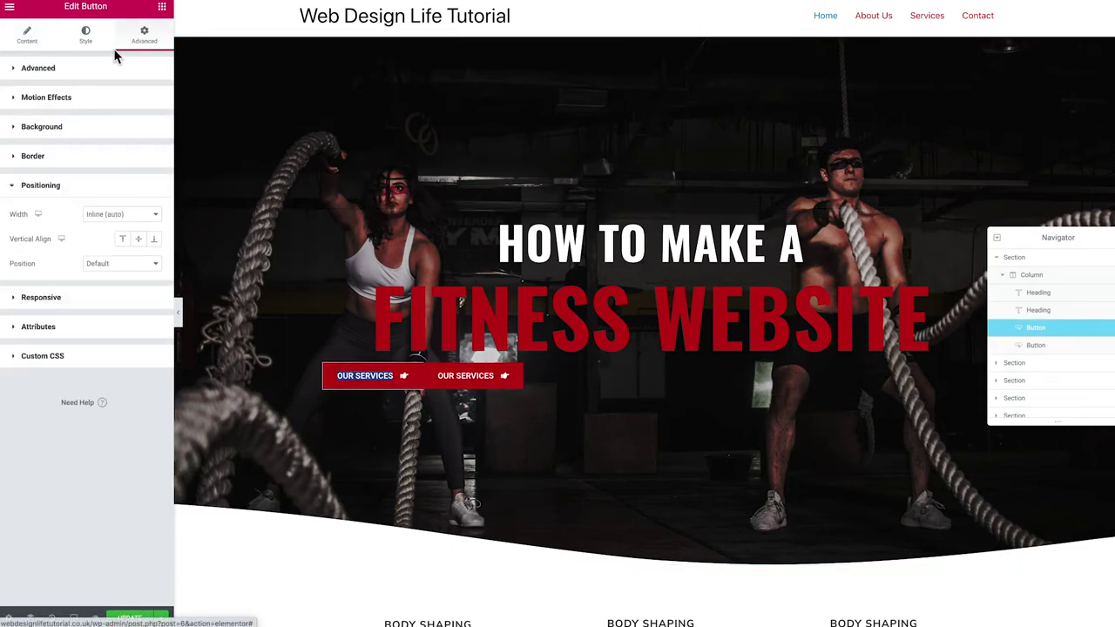
left_click(102, 68)
Give the first button a linked 8 margin and paste its style onto the second button
left_click(30, 118)
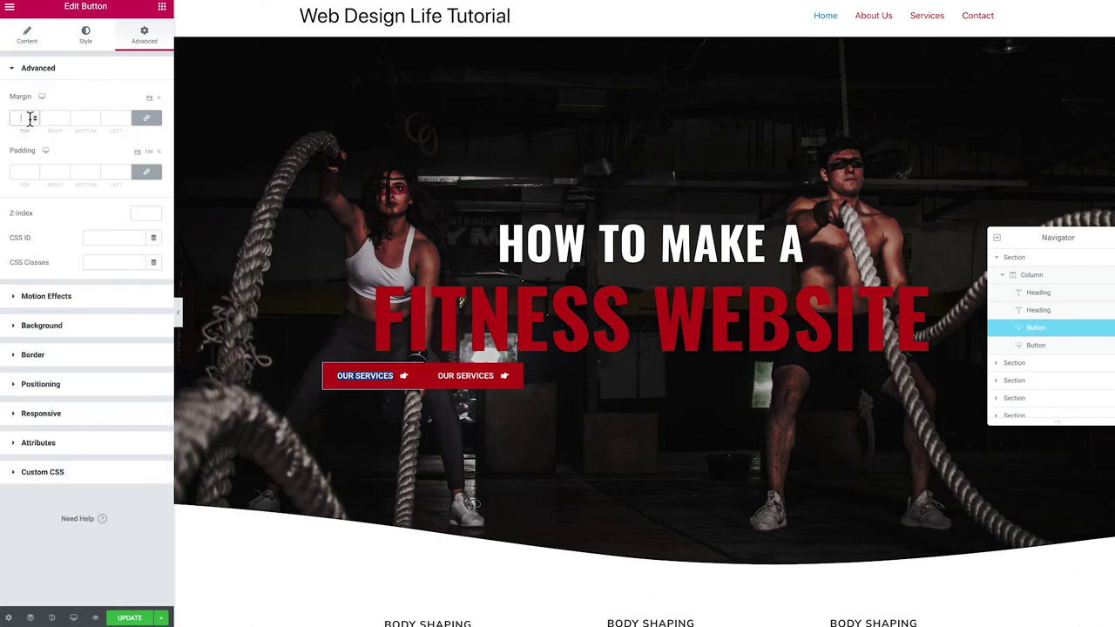
type("8")
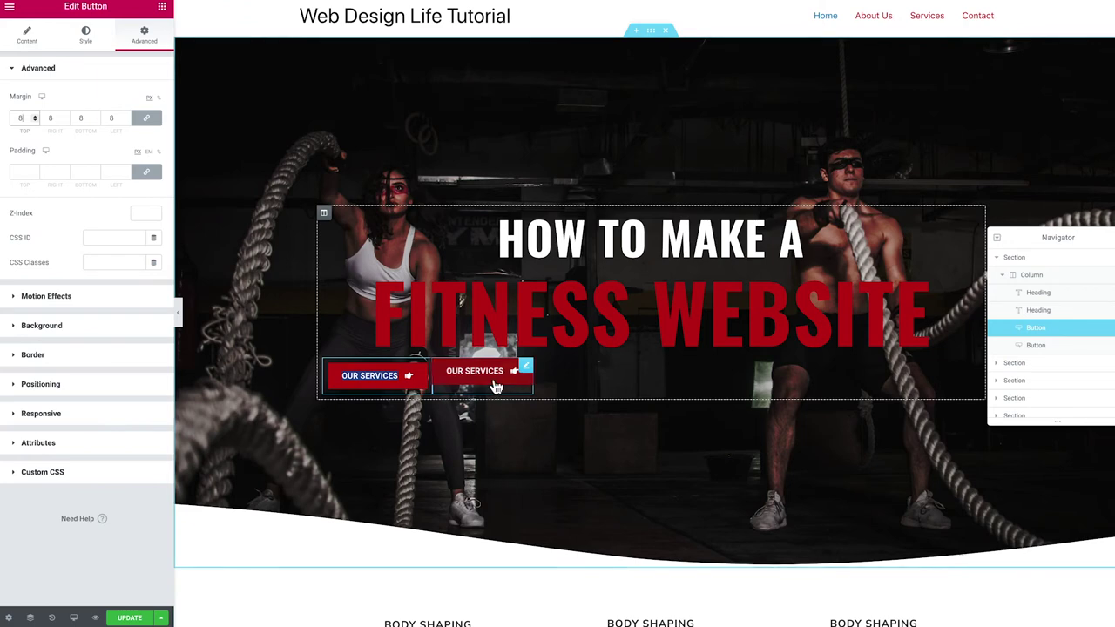
right_click(404, 377)
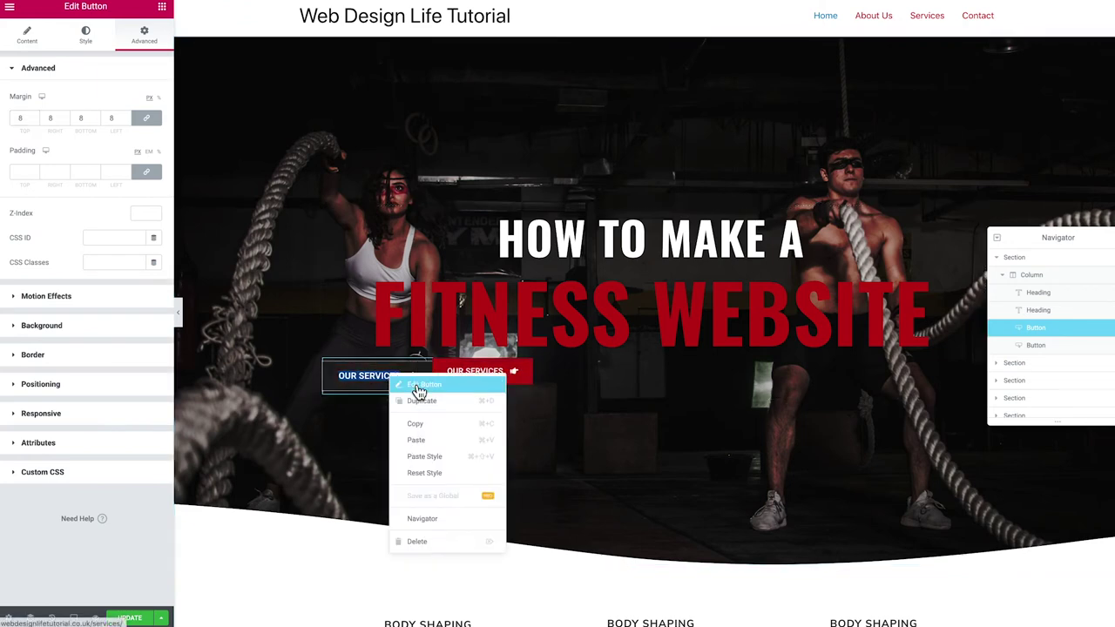
left_click(416, 423)
right_click(476, 377)
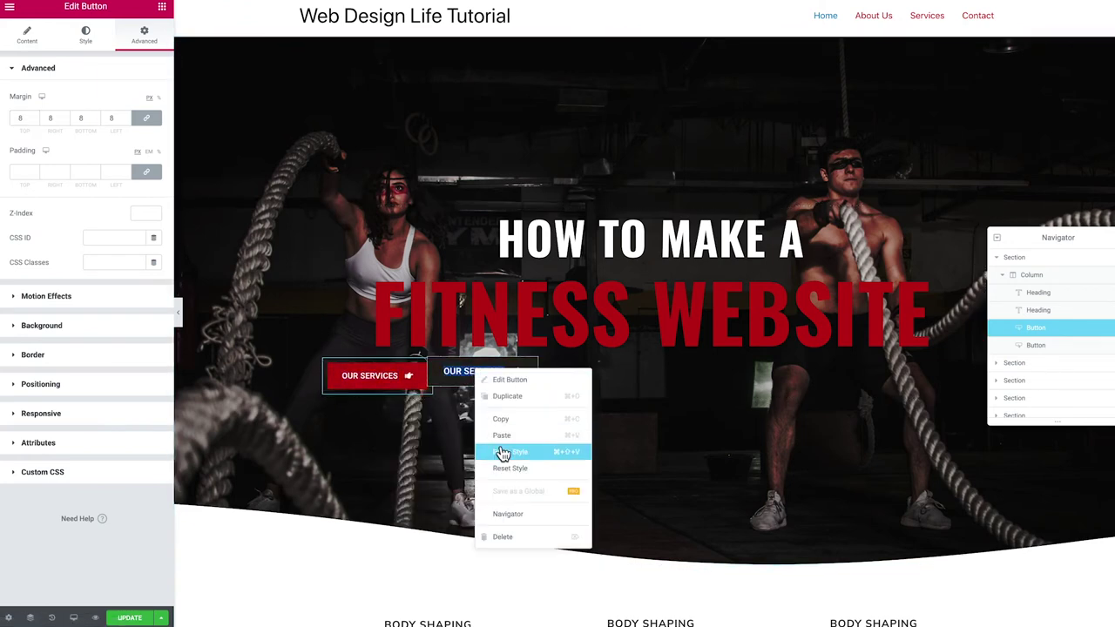
left_click(496, 450)
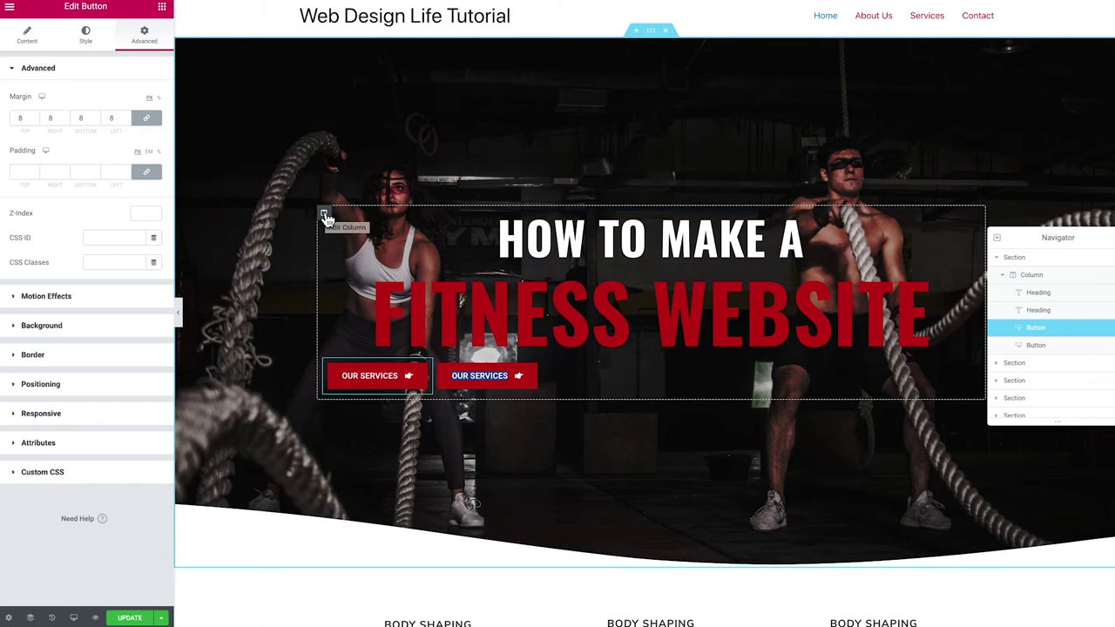
Set the buttons' column Horizontal Align to Center, then select the second button
left_click(324, 216)
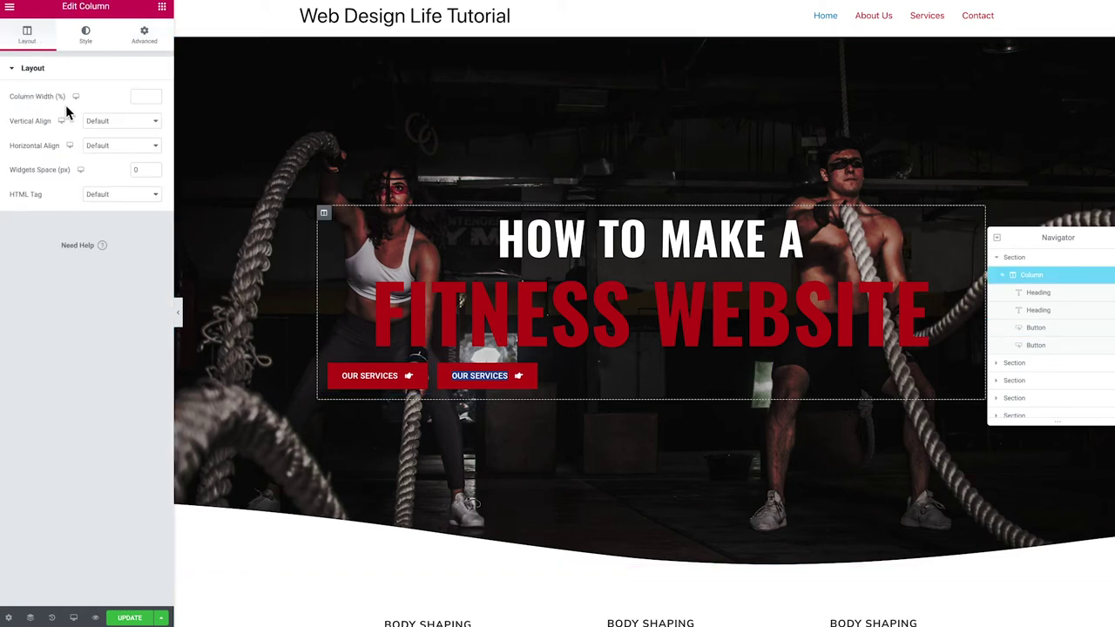
left_click(106, 148)
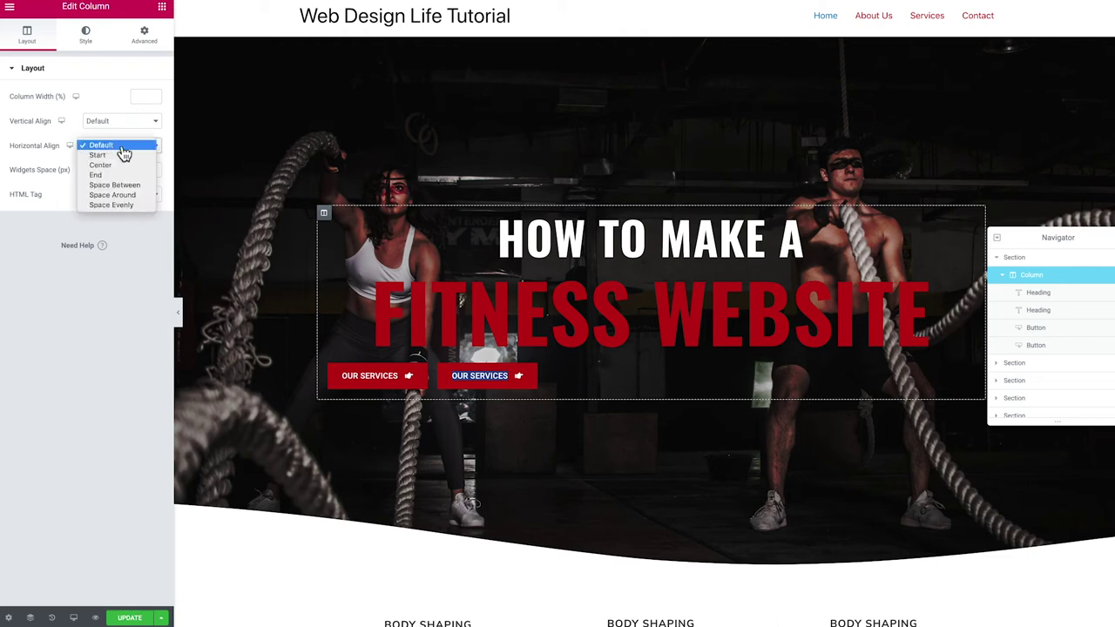
left_click(120, 166)
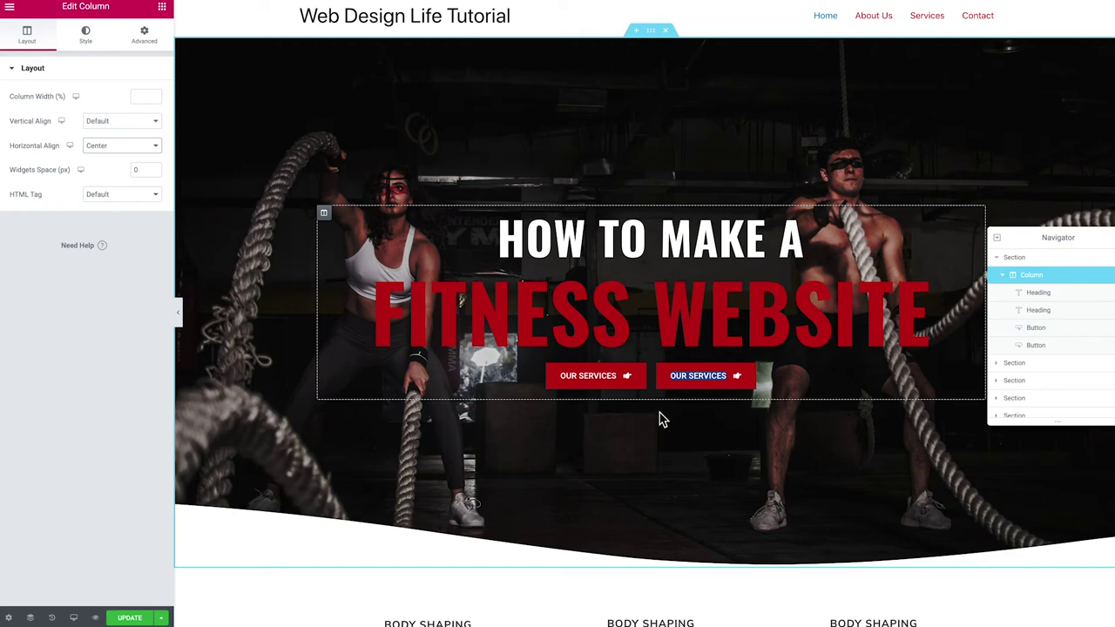
left_click(686, 383)
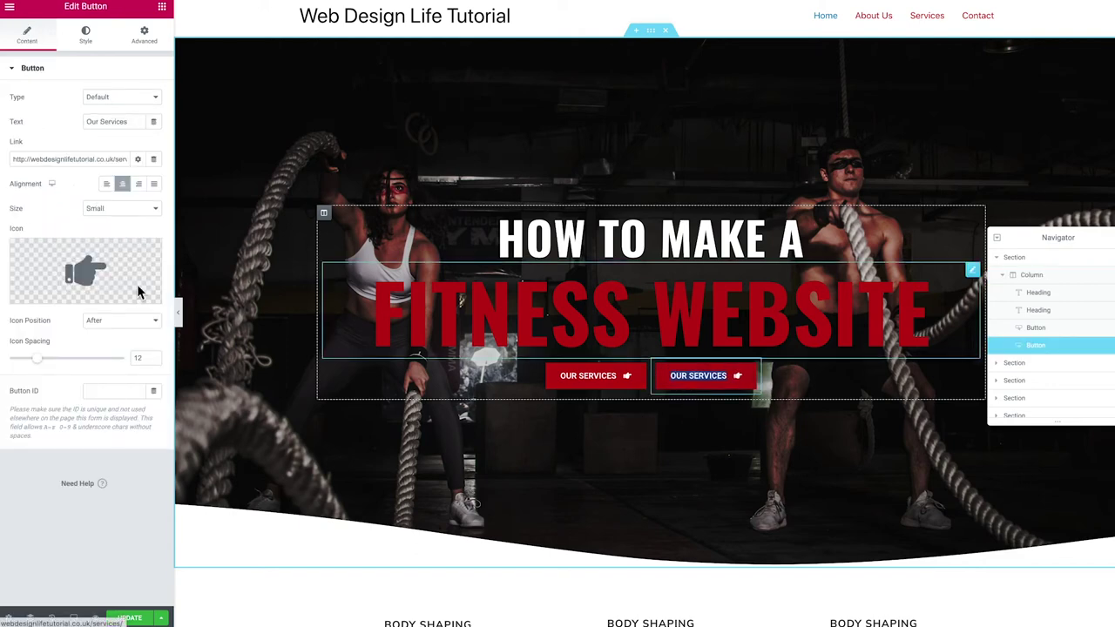
Relabel the second button 'Contact Us', link it to Contact, remove its icon, spacing 0
left_click_drag(133, 119, 70, 117)
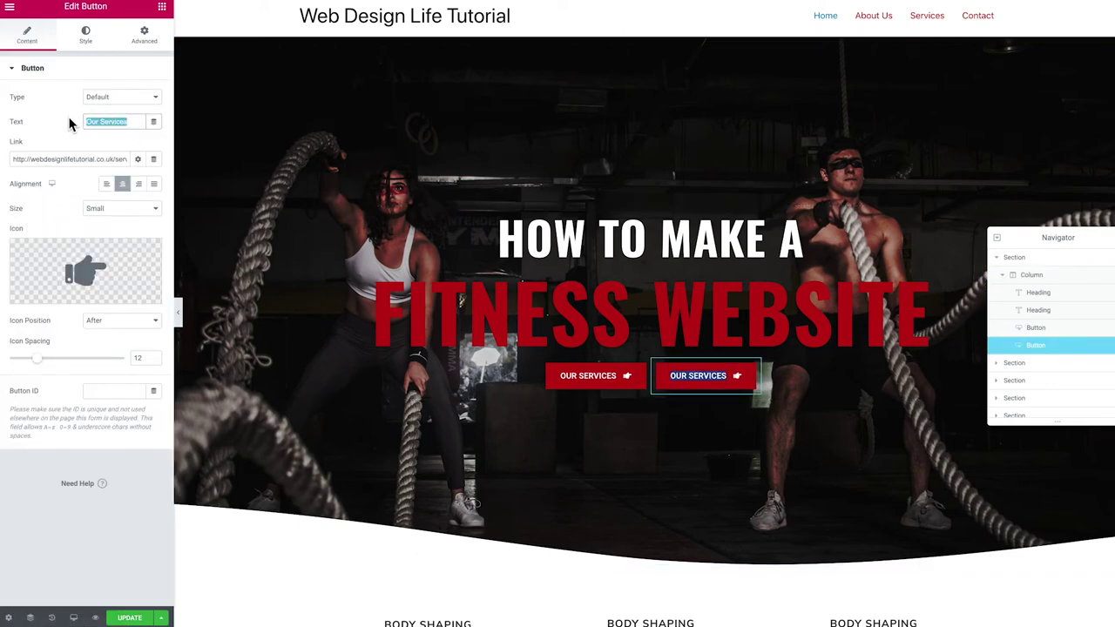
type("Contact Us")
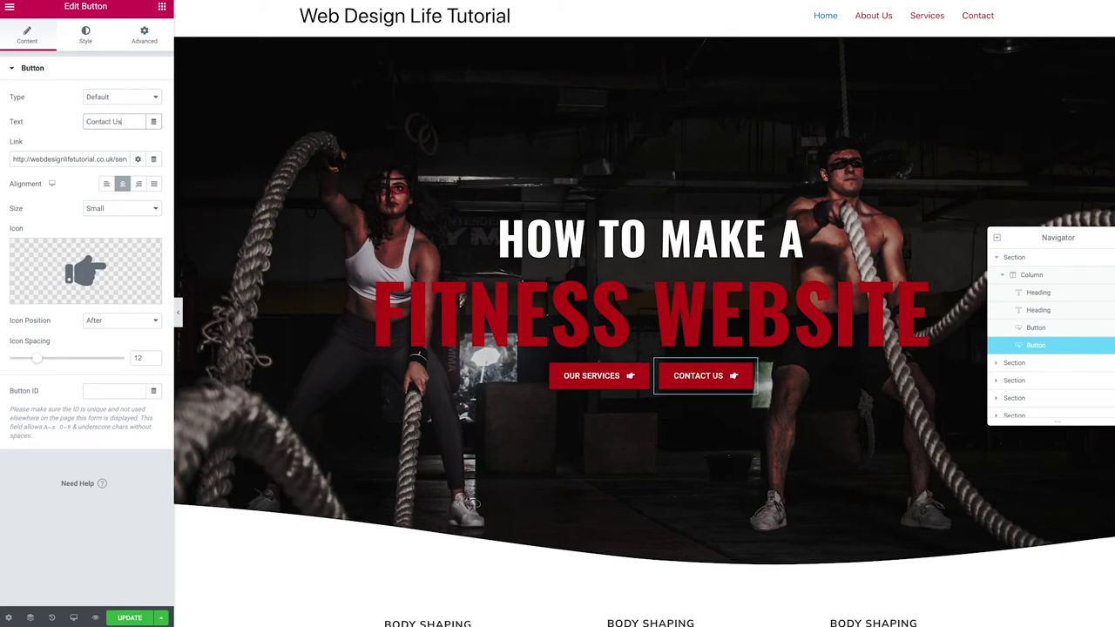
left_click(64, 159)
key("ctrl+a")
type("co")
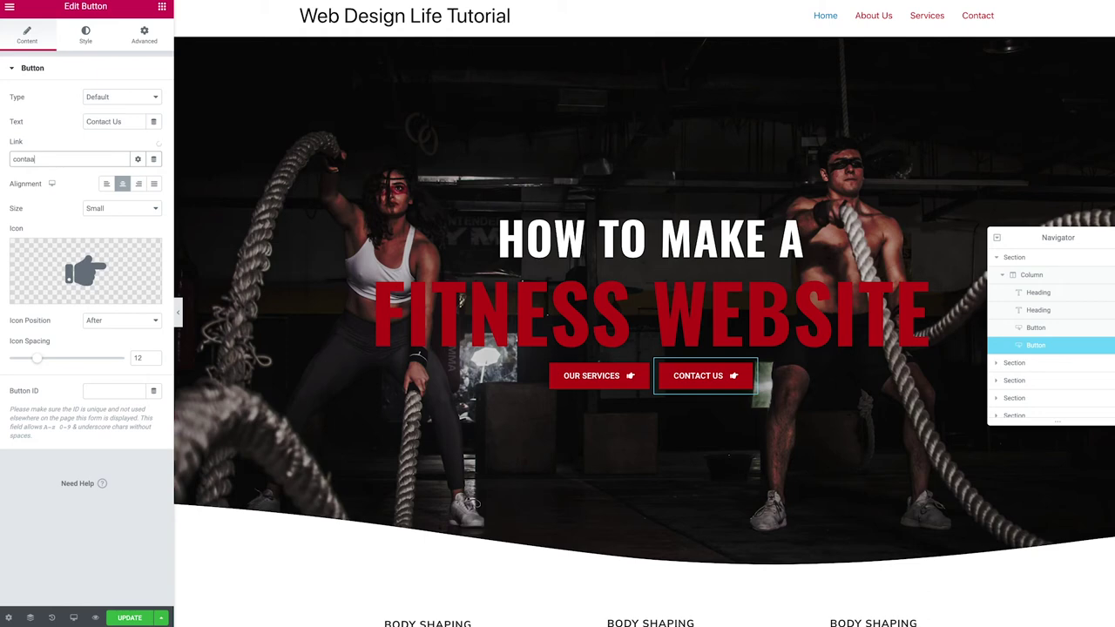
left_click(47, 176)
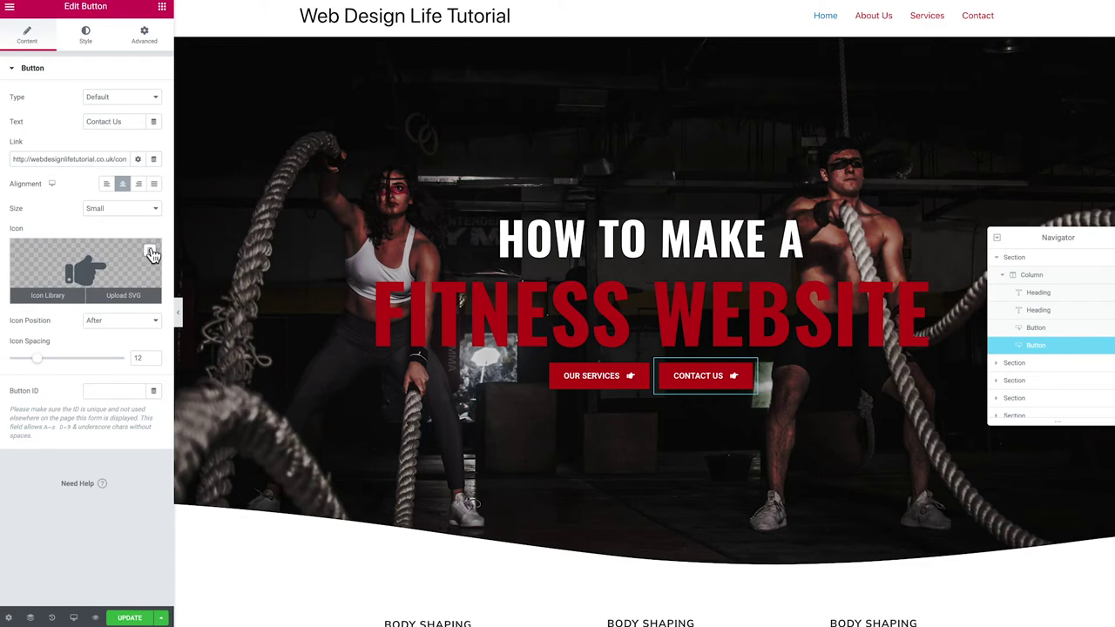
left_click(152, 252)
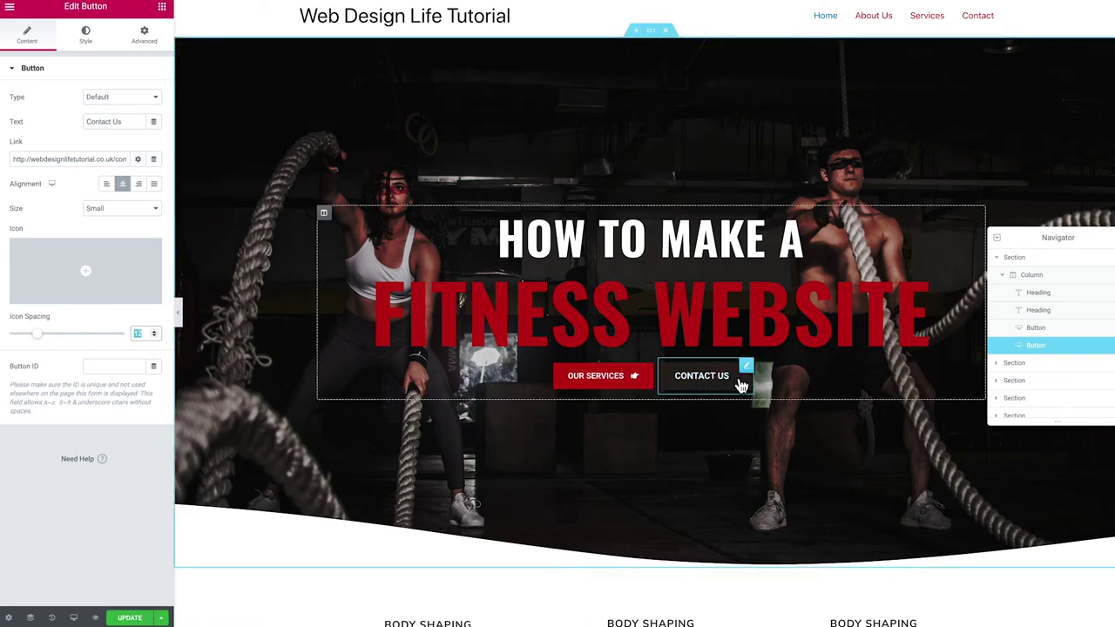
type("0")
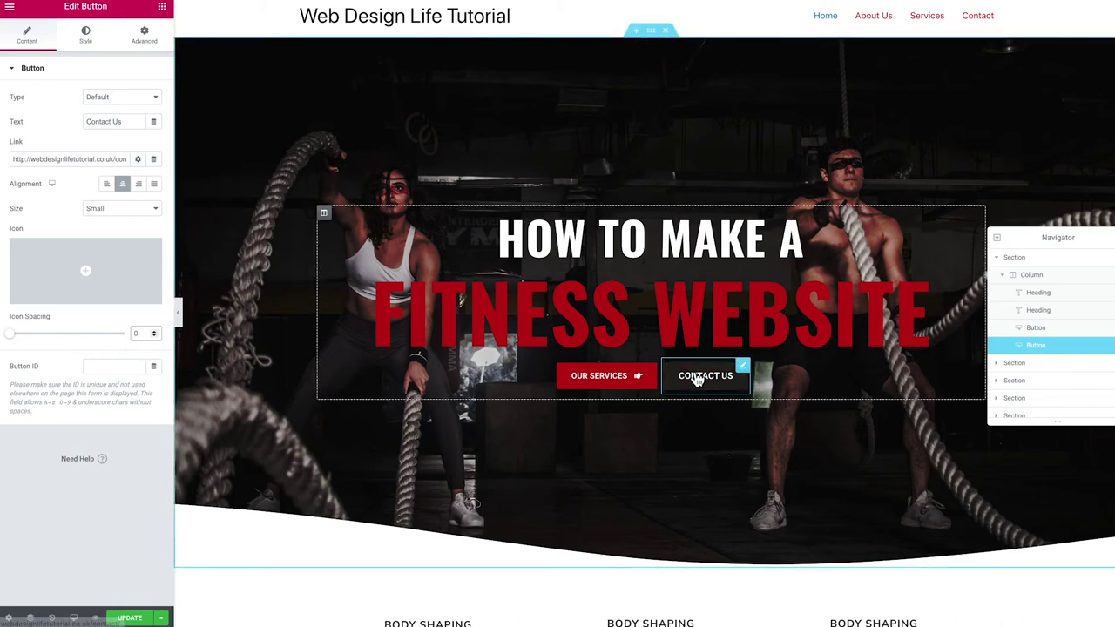
Give the Contact Us button a white #FFFFFF background and red #BF1010 text
left_click(88, 37)
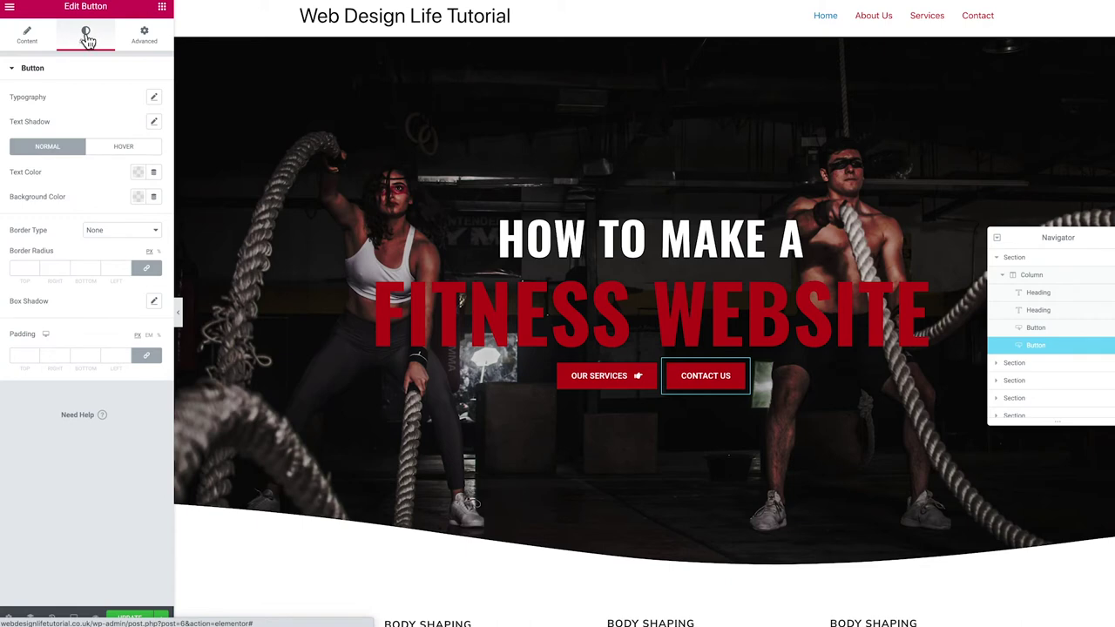
left_click(140, 199)
left_click_drag(113, 297, 90, 275)
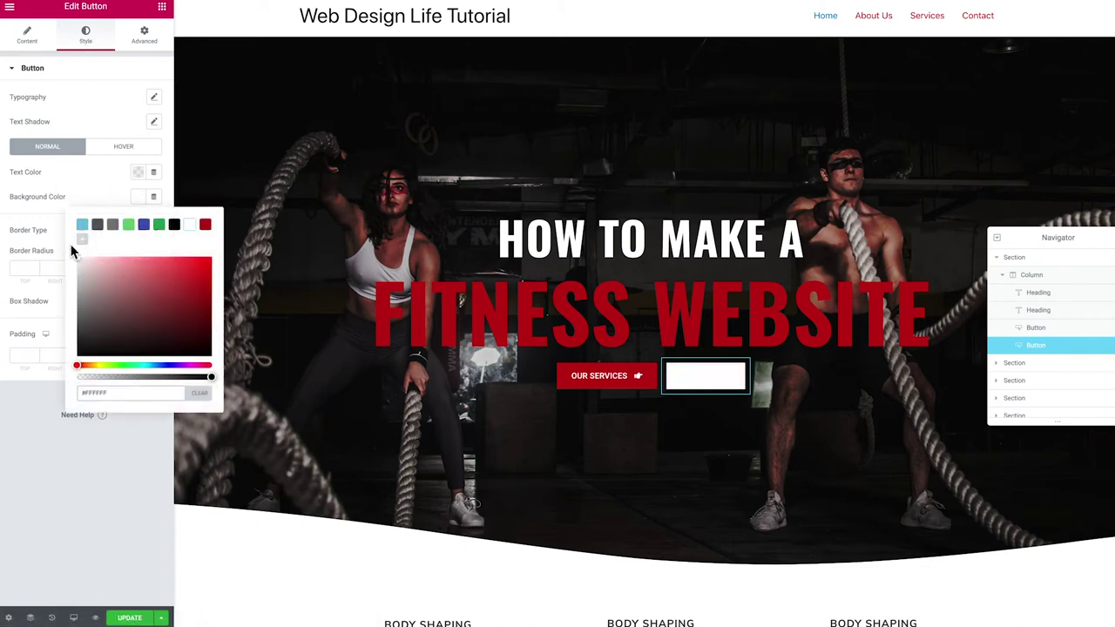
left_click(75, 186)
left_click(140, 175)
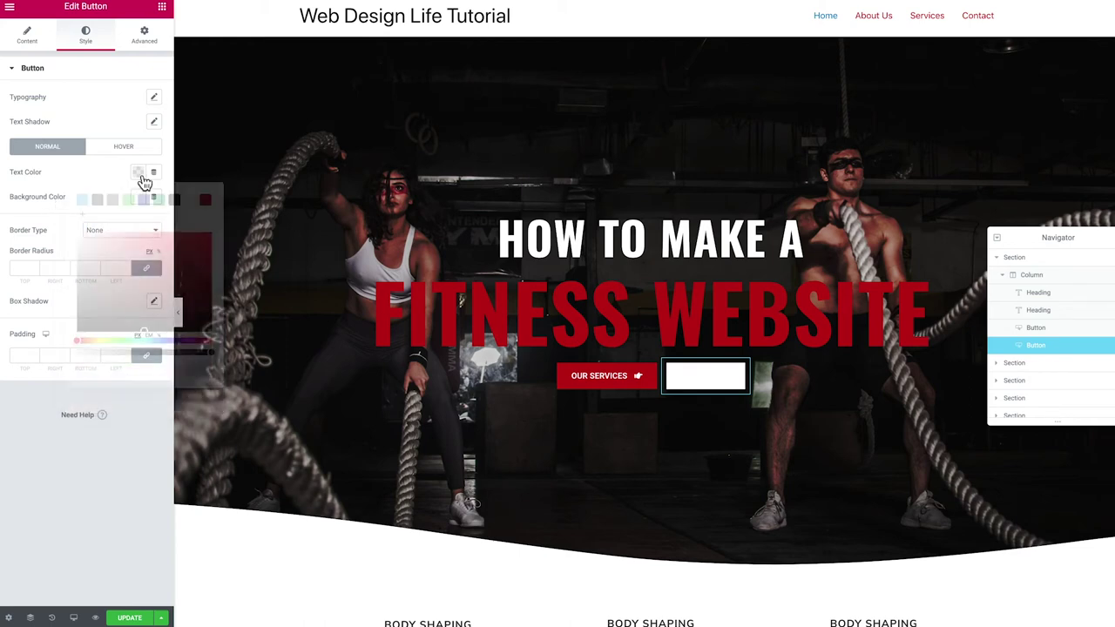
left_click(207, 202)
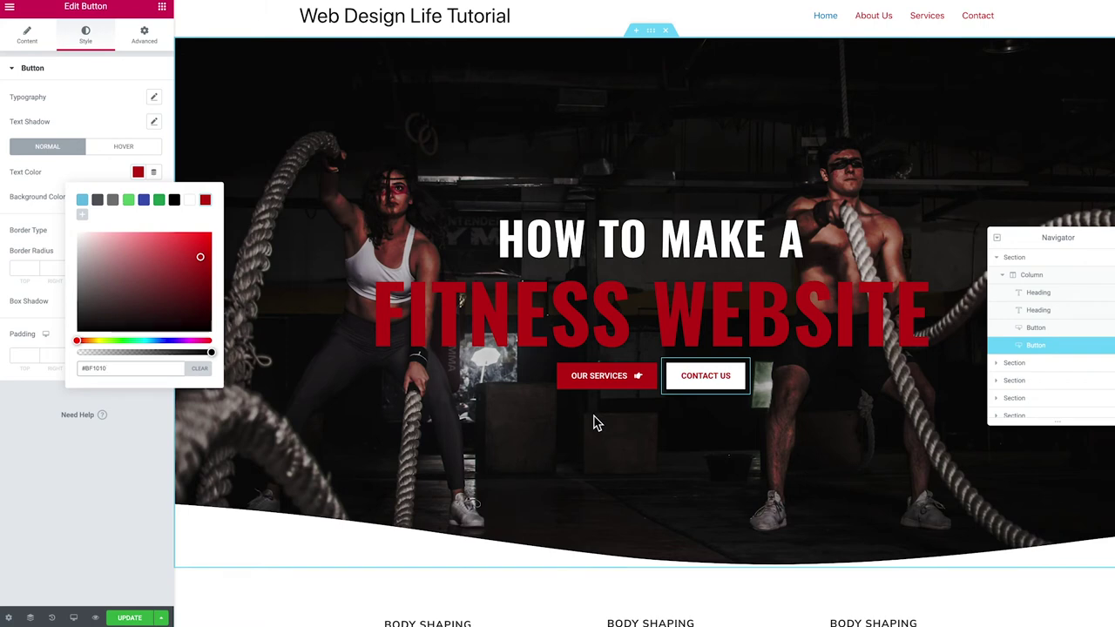
left_click(610, 331)
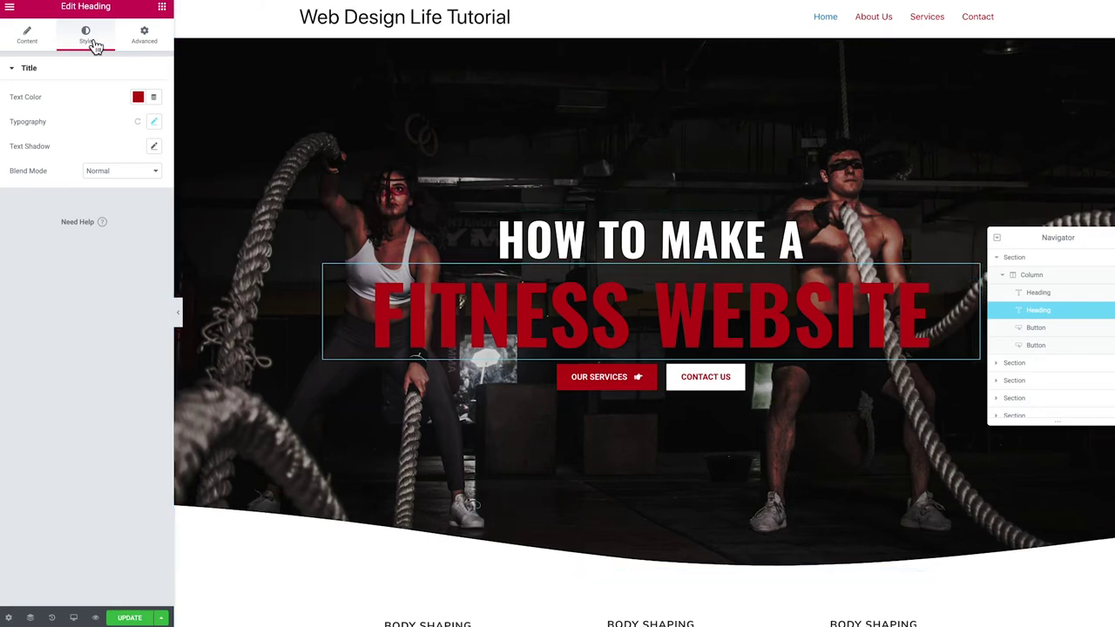
Unlink the FITNESS WEBSITE heading's margins and set the bottom margin to 15
left_click(144, 35)
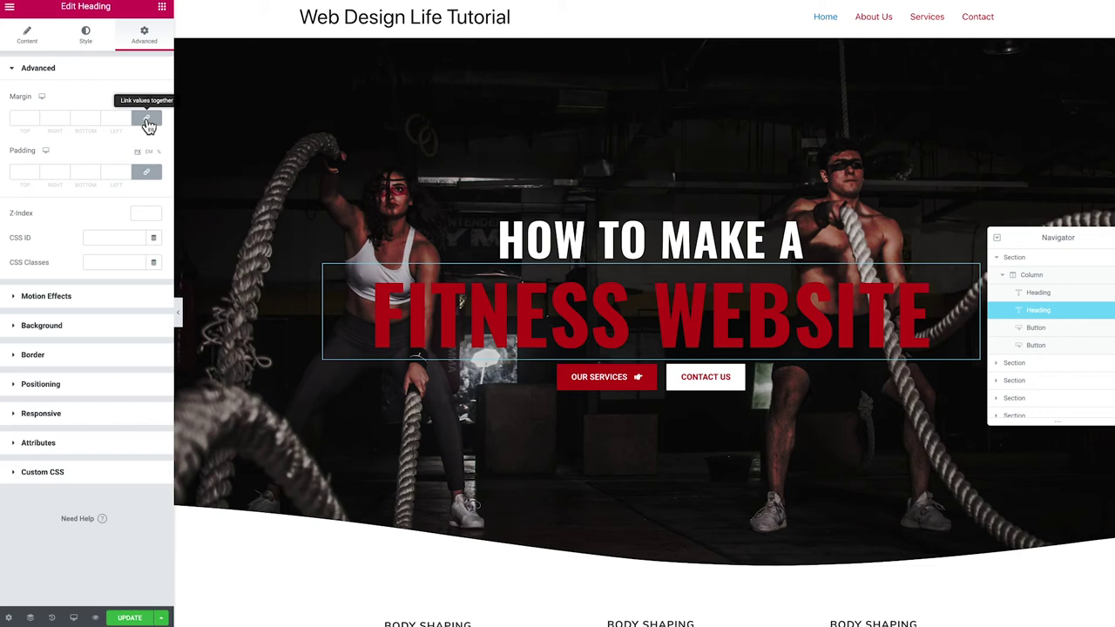
left_click(148, 122)
left_click(83, 122)
type("12")
key("Up")
key("Up")
key("Up")
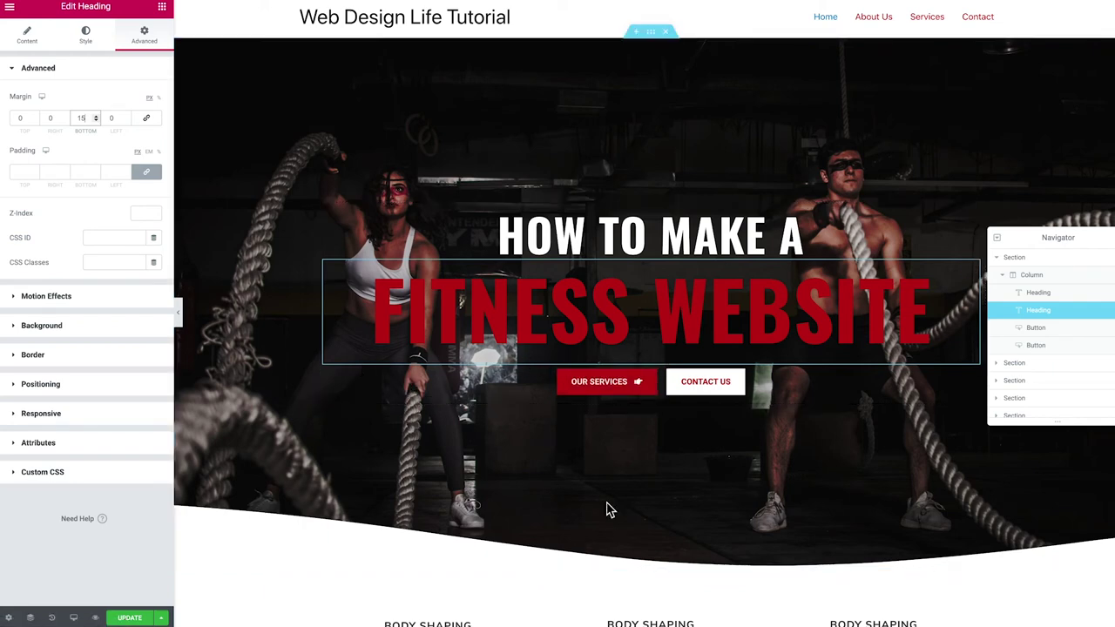
left_click(651, 35)
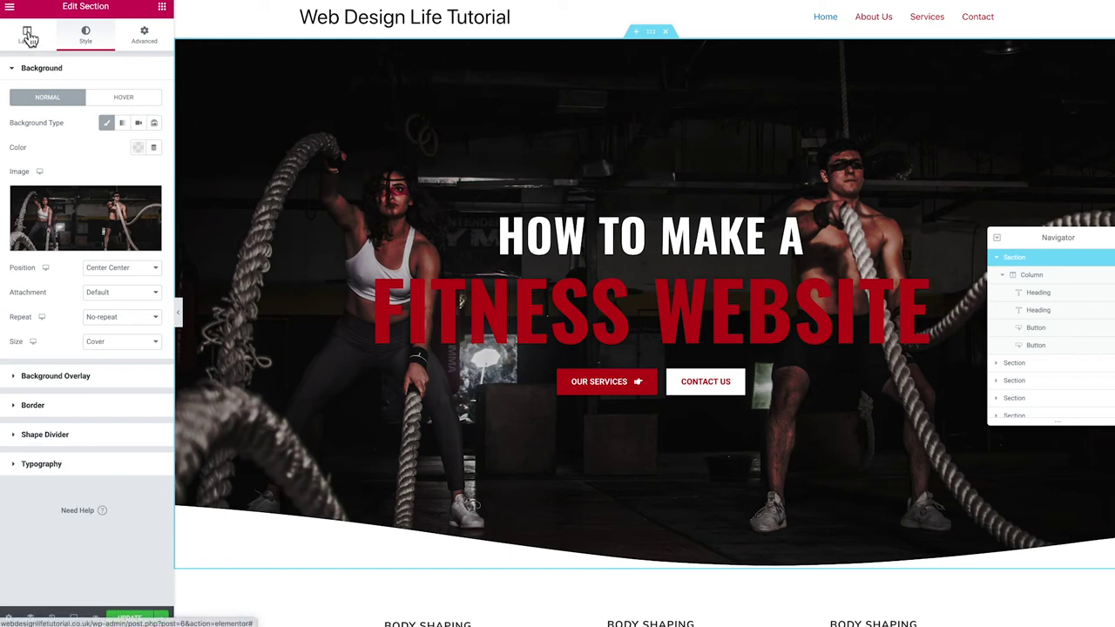
Switch the hero section's Minimum Height to VH and set it to 95
left_click(27, 37)
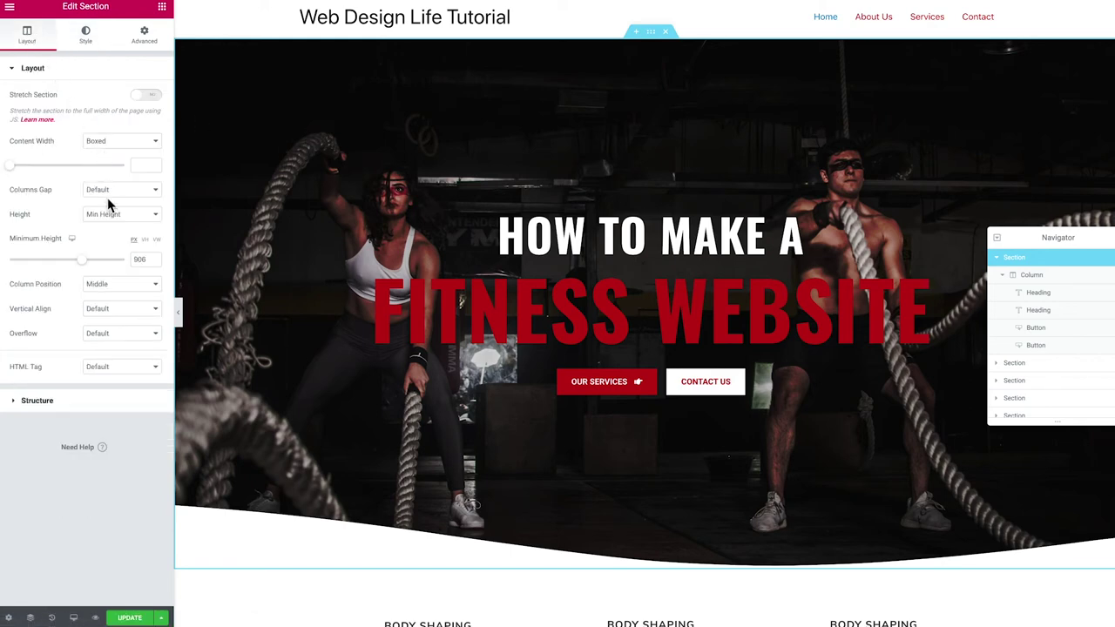
left_click(147, 241)
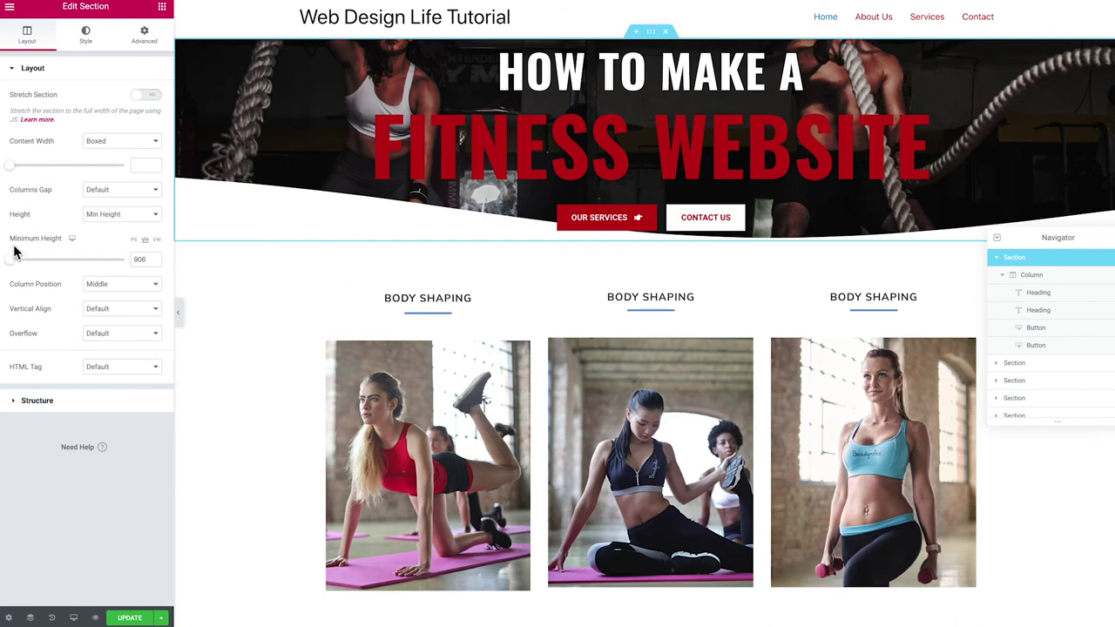
left_click_drag(14, 264, 90, 263)
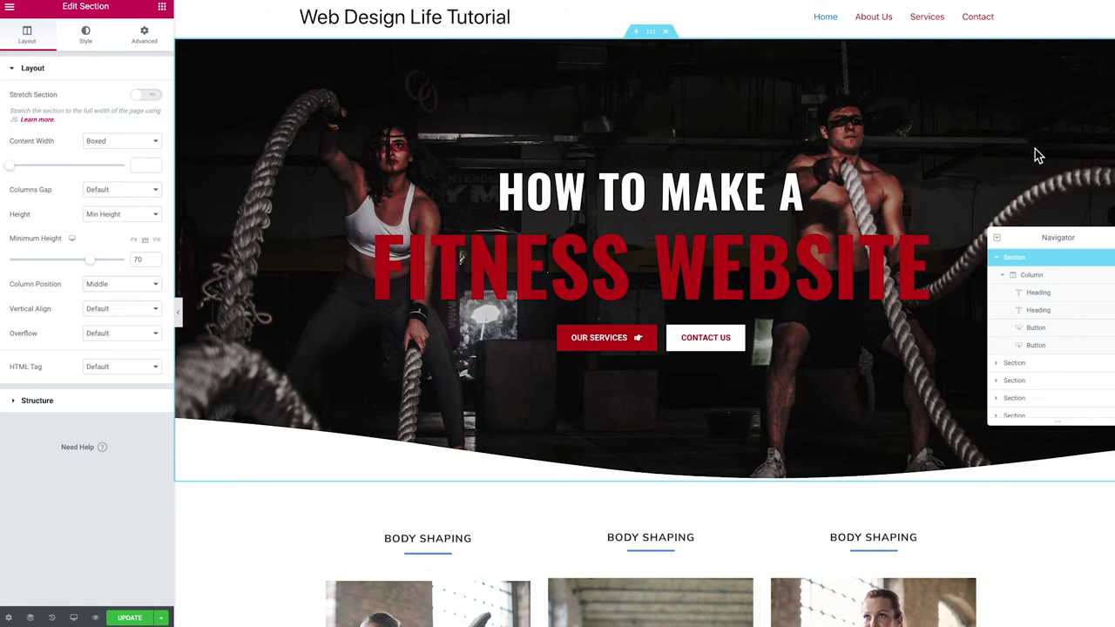
left_click_drag(91, 261, 133, 266)
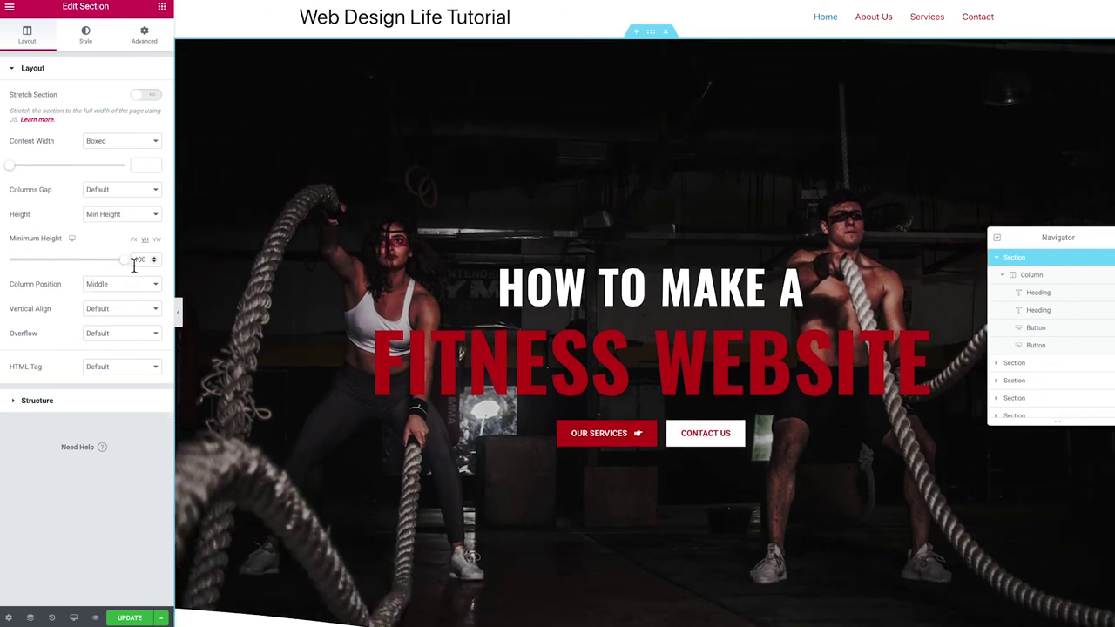
scroll(226, 319, "down", 2)
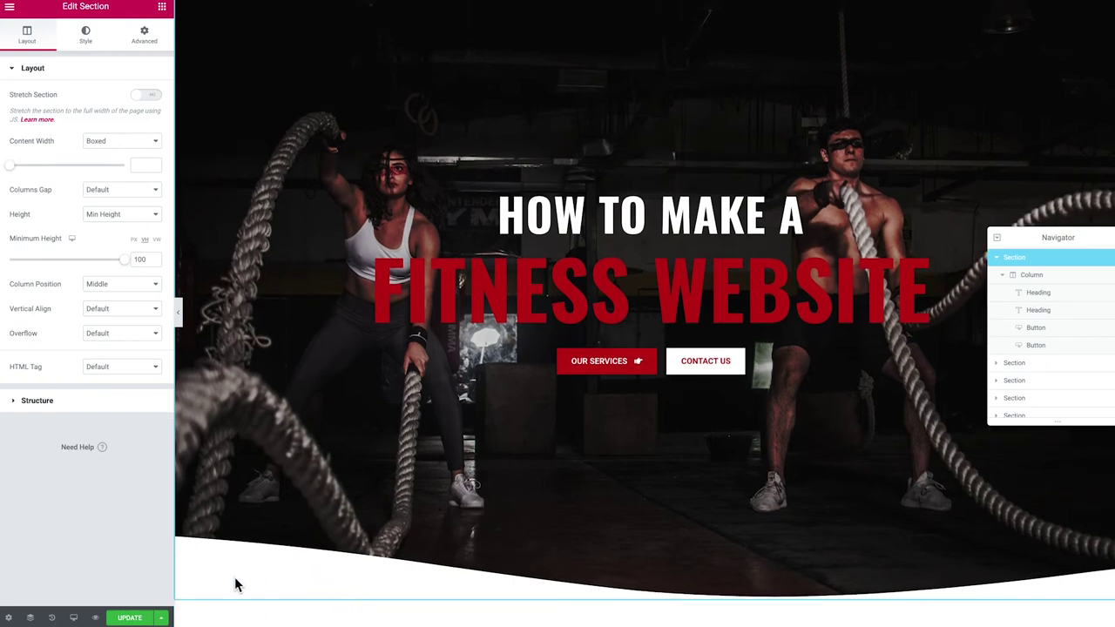
scroll(222, 592, "up", 2)
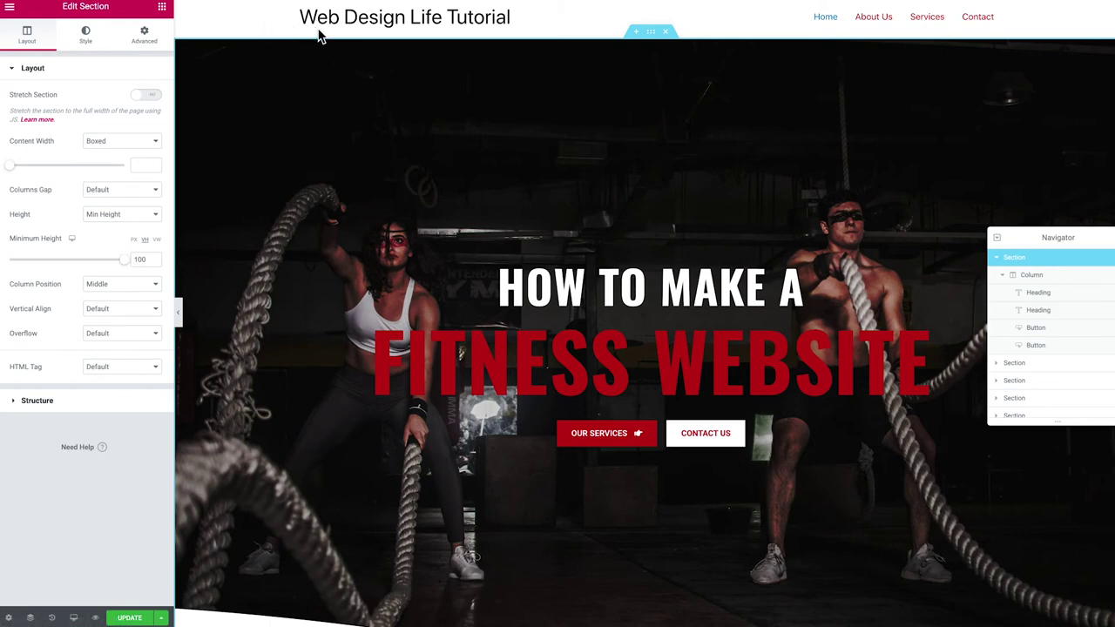
left_click_drag(125, 267, 119, 270)
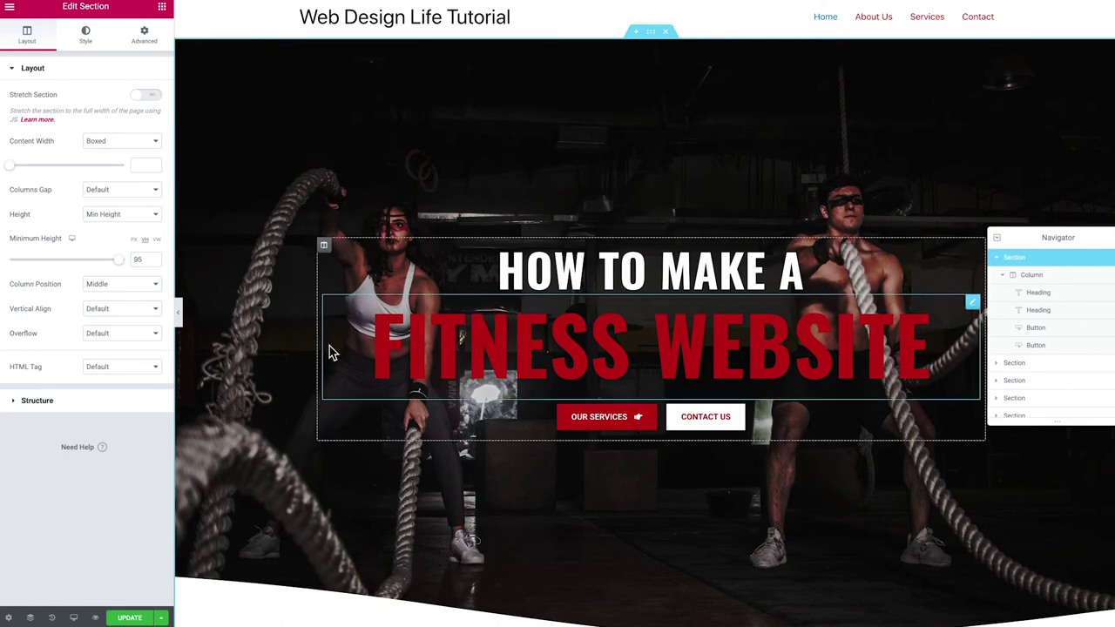
scroll(329, 351, "down", 2)
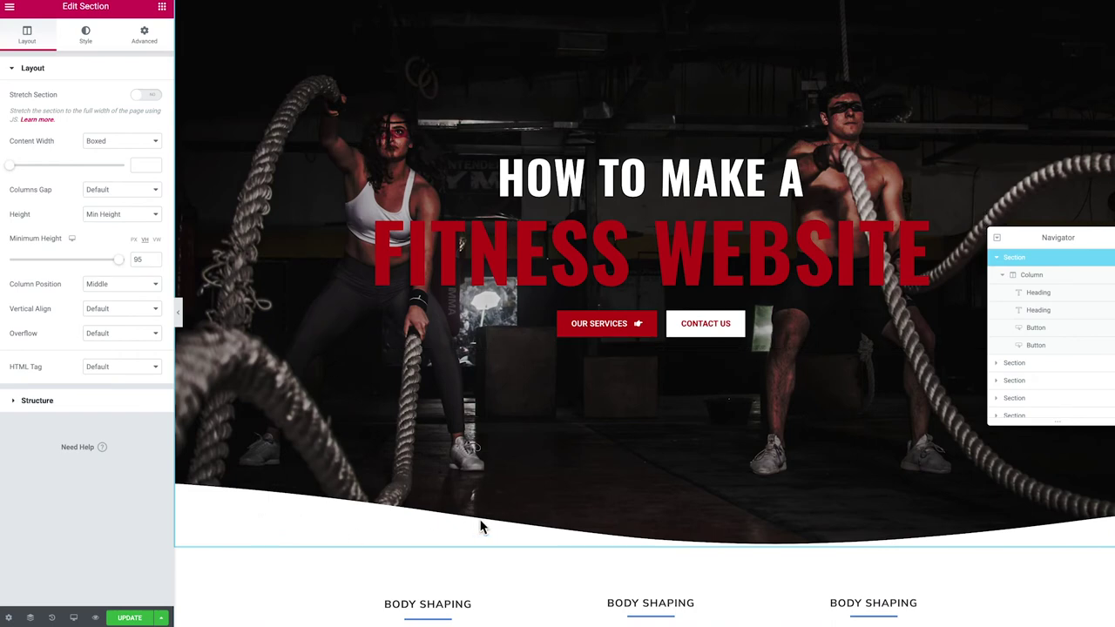
scroll(480, 525, "up", 2)
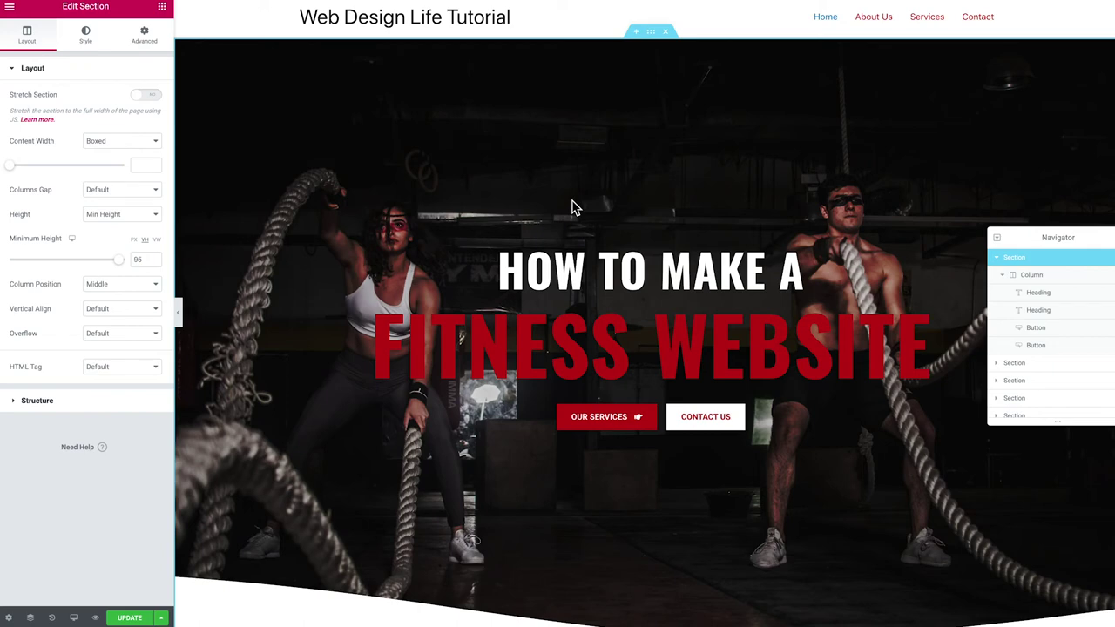
scroll(572, 207, "down", 5)
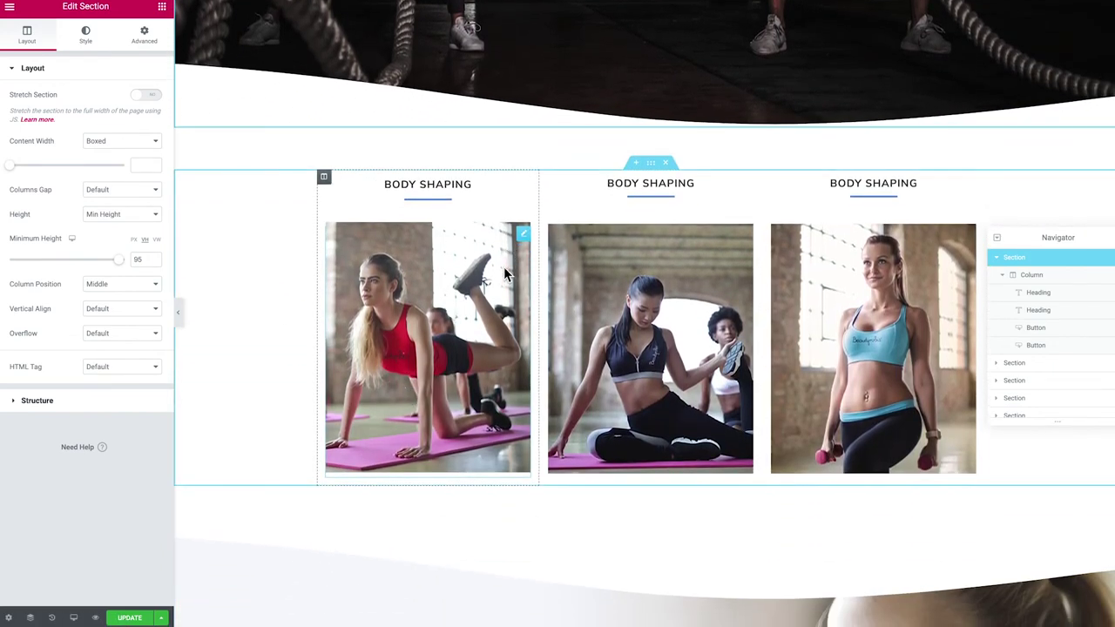
Replace the three service column titles with 'Weights', 'Caridio' and 'Community'
left_click(505, 274)
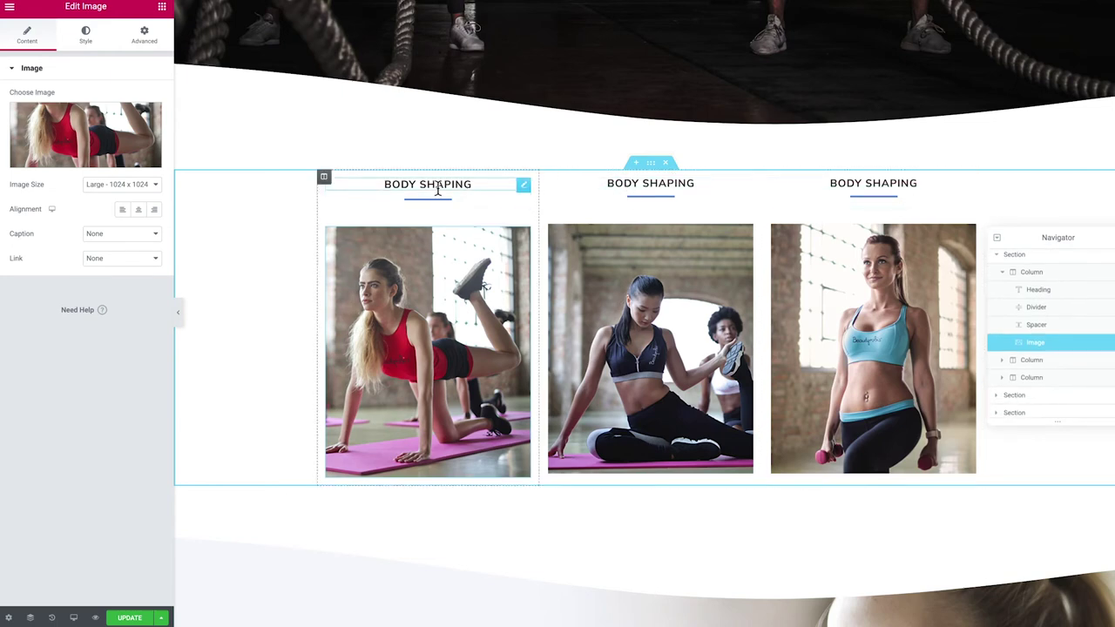
left_click(479, 182)
double_click(479, 182)
left_click_drag(95, 117, 3, 104)
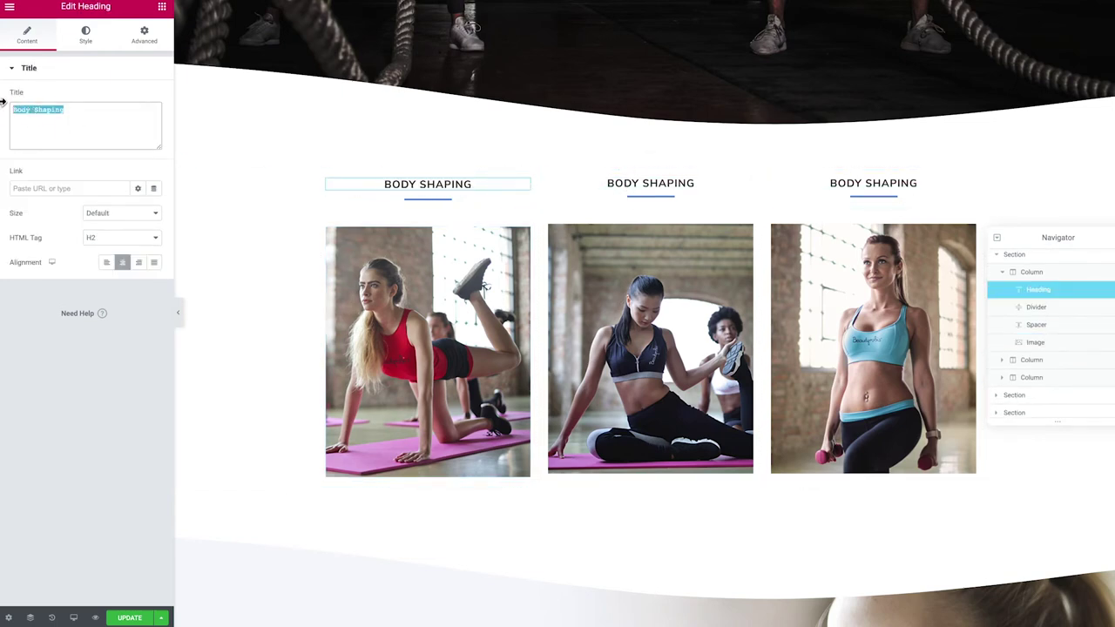
type("Weights")
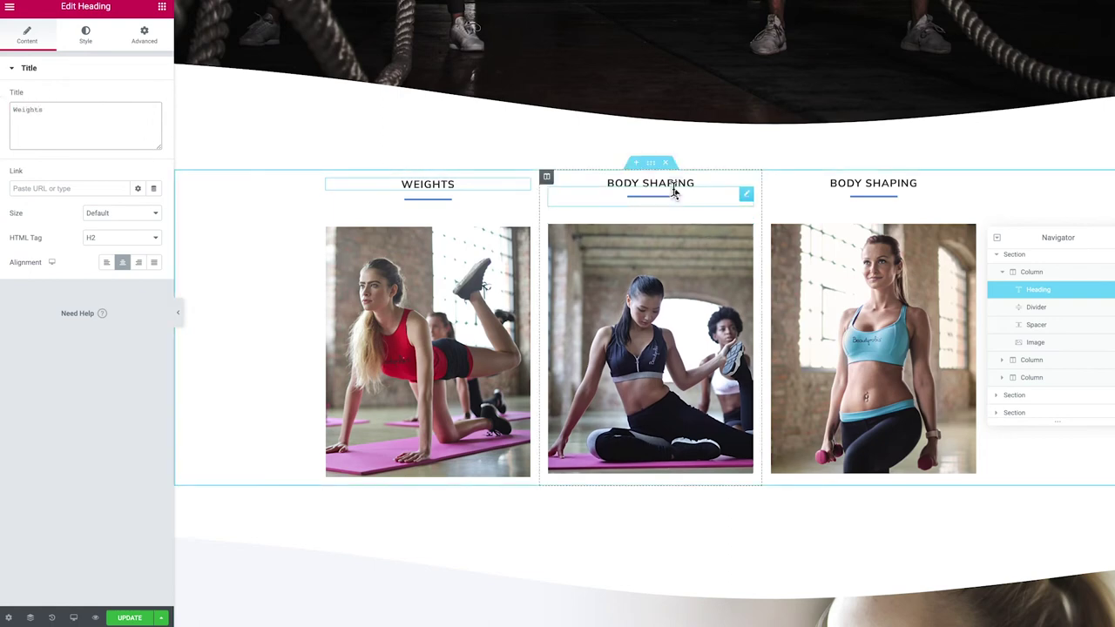
left_click(670, 183)
triple_click(91, 126)
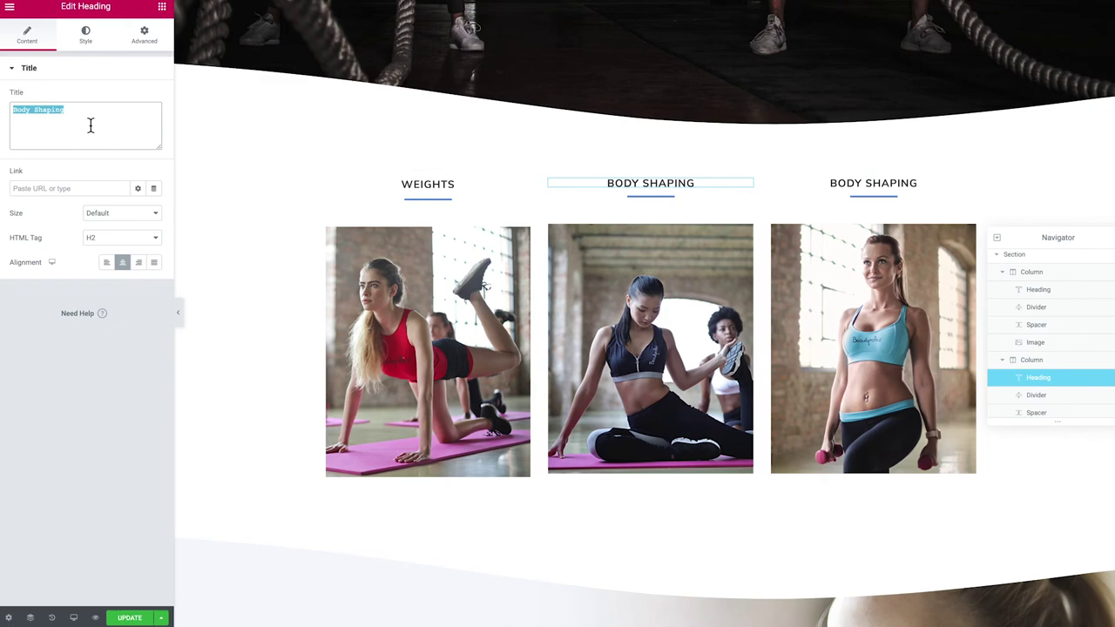
type("Caridio")
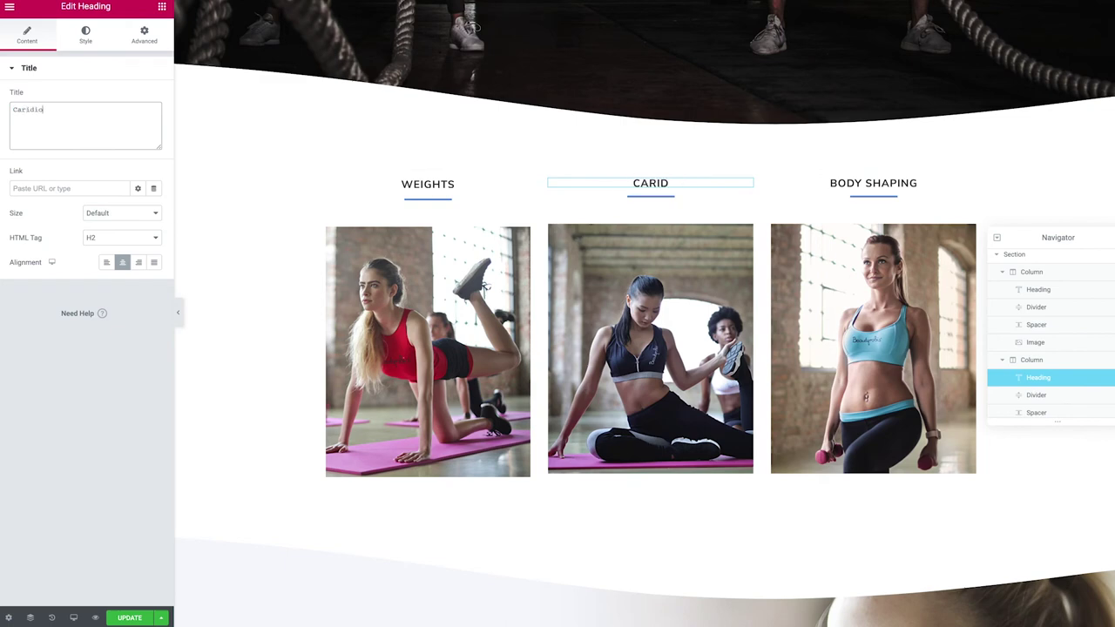
left_click(845, 185)
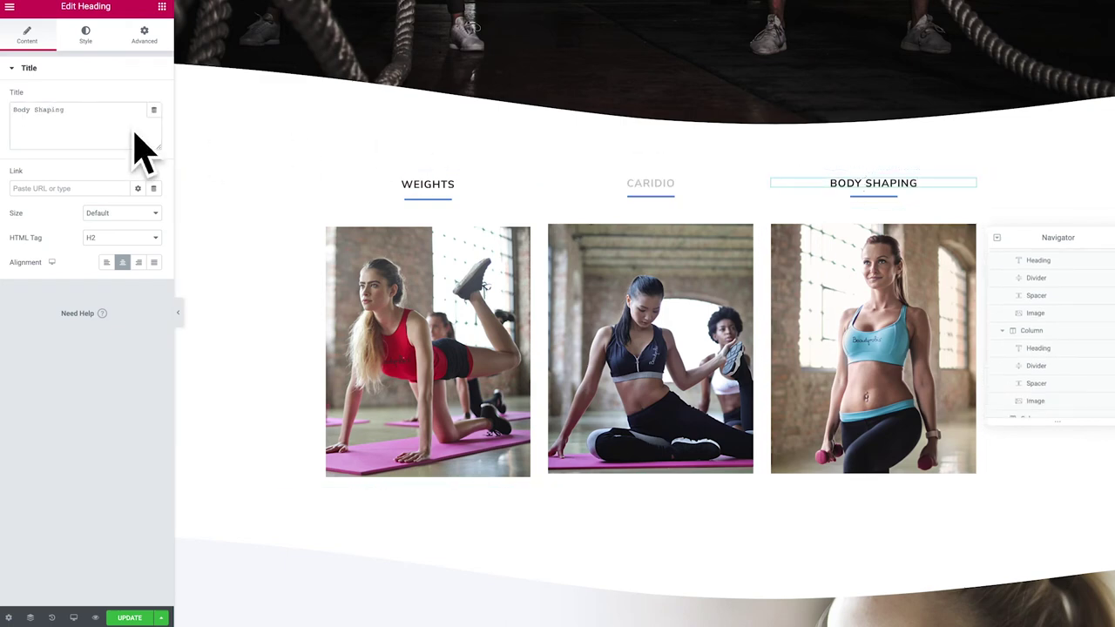
triple_click(80, 120)
type("C")
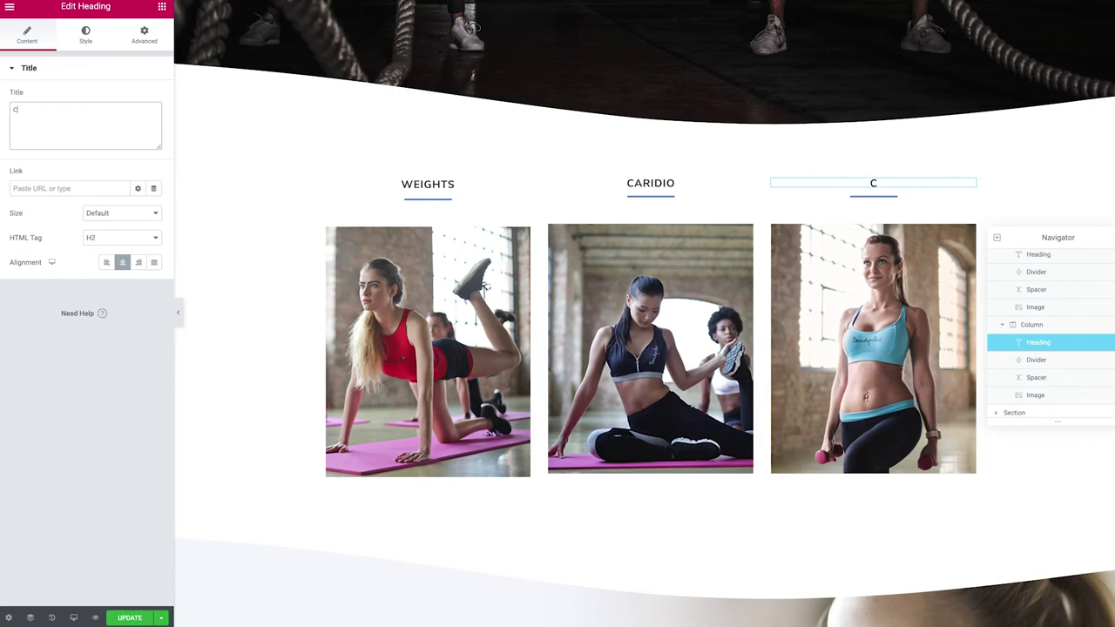
type("ommunity")
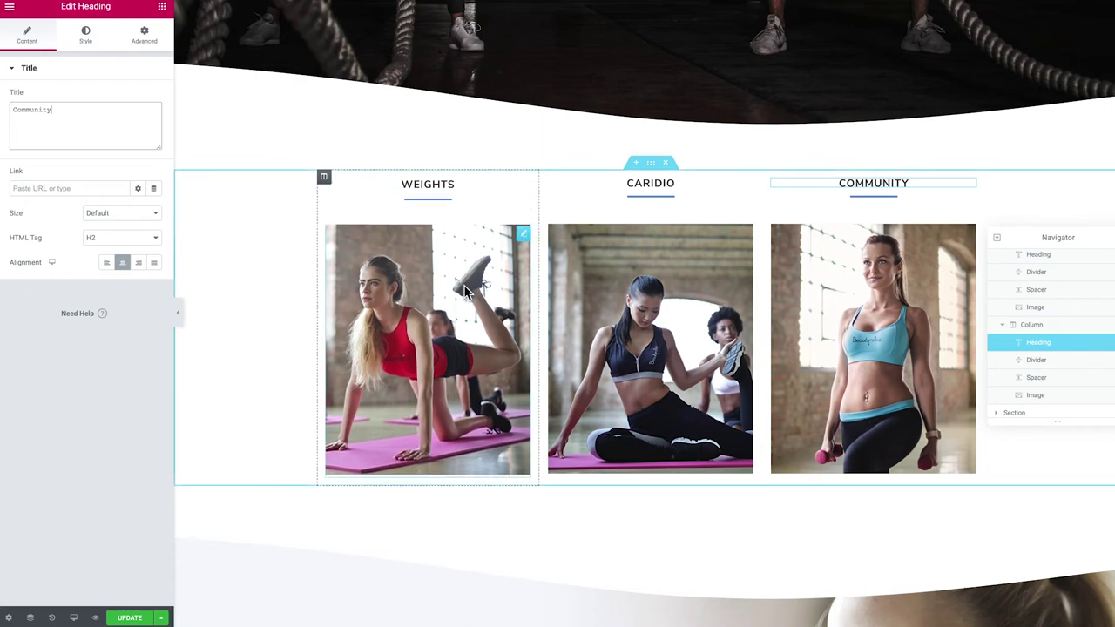
left_click(526, 237)
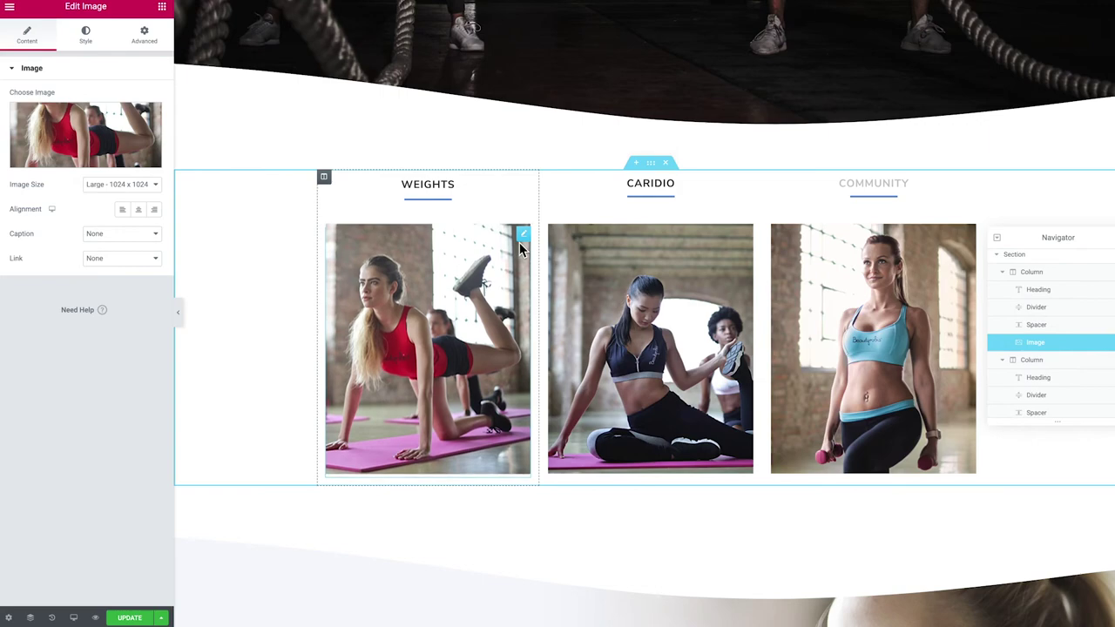
Upload eight gym photos and set the Weights image to the dark leg-workout photo
mouse_move(107, 158)
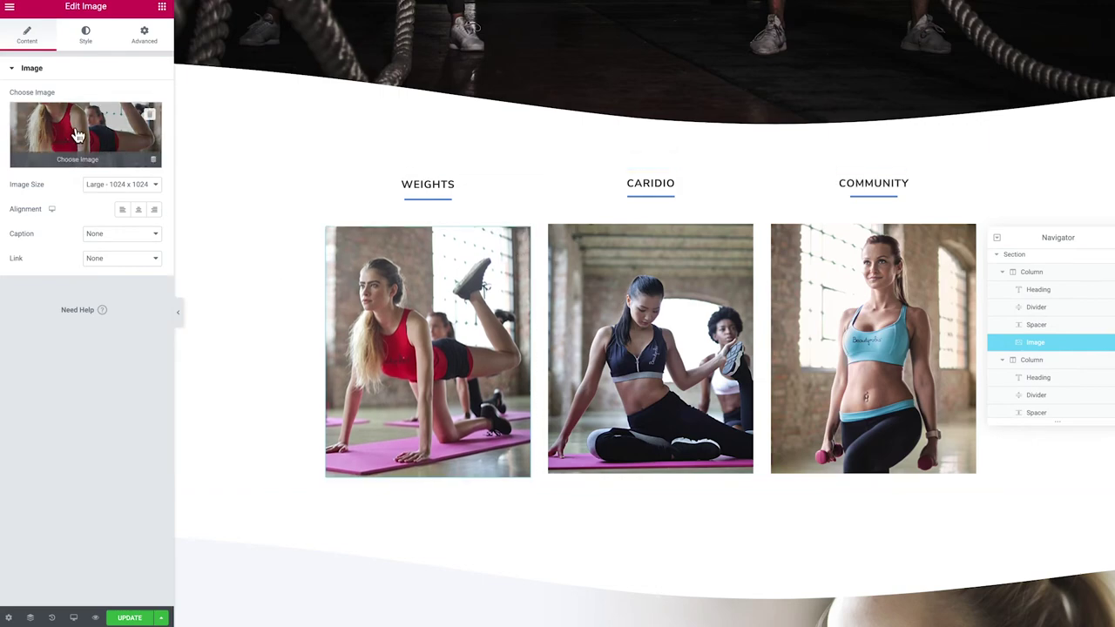
left_click(77, 136)
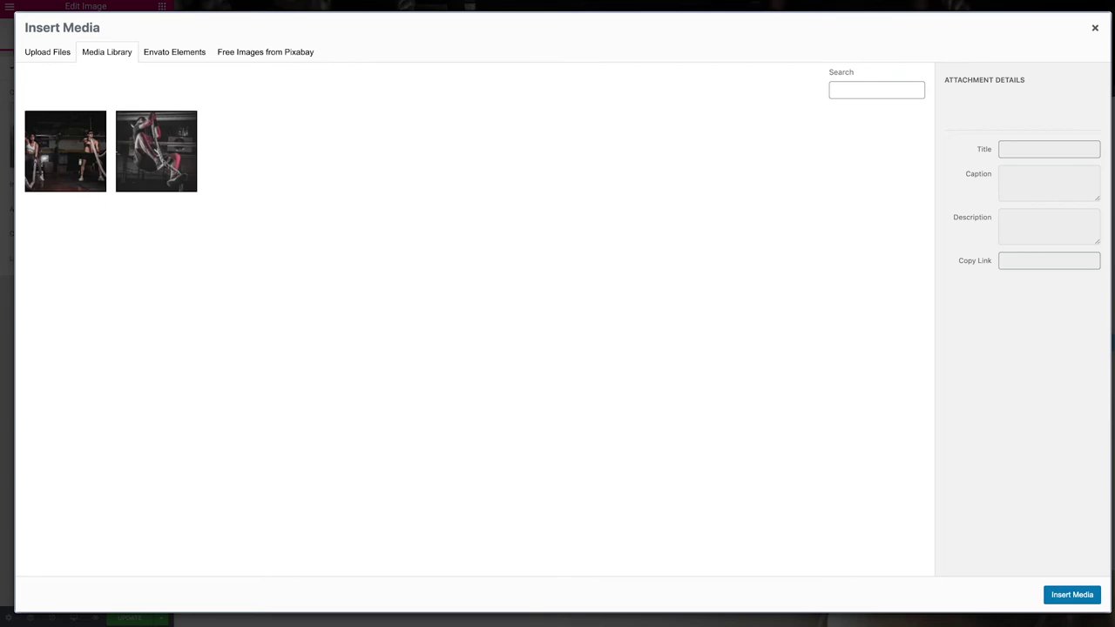
left_click_drag(4, 374, 269, 325)
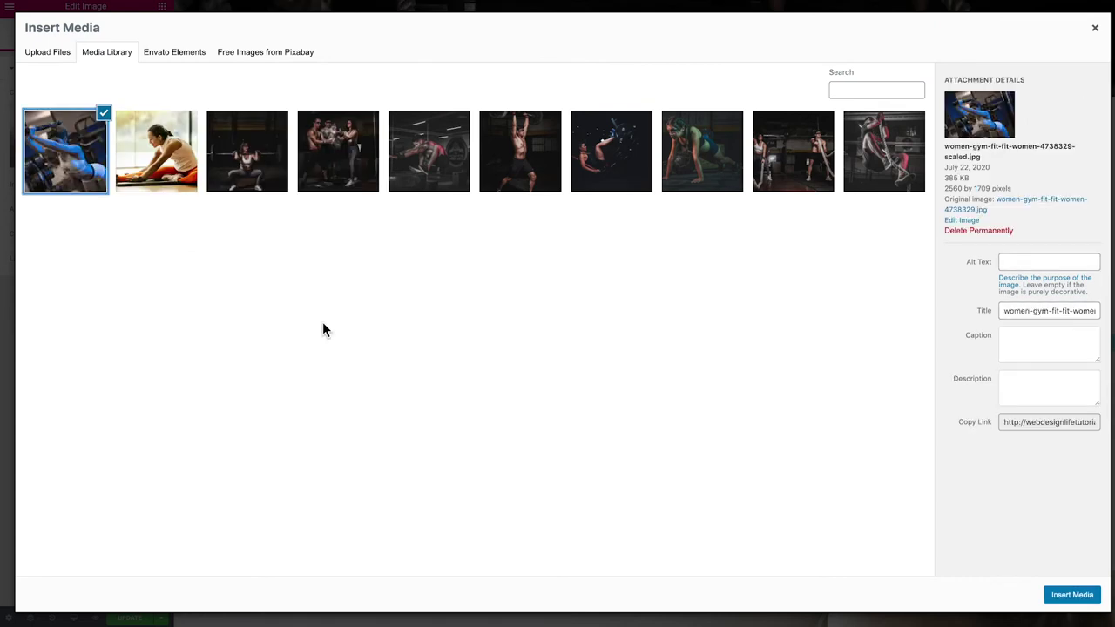
left_click(616, 173)
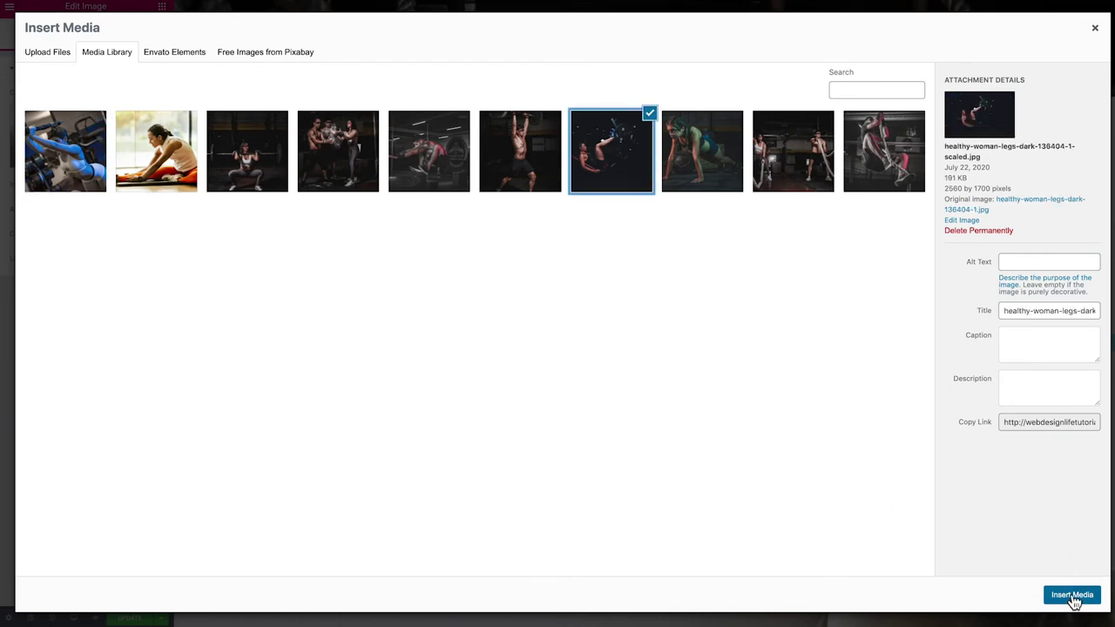
left_click(1073, 595)
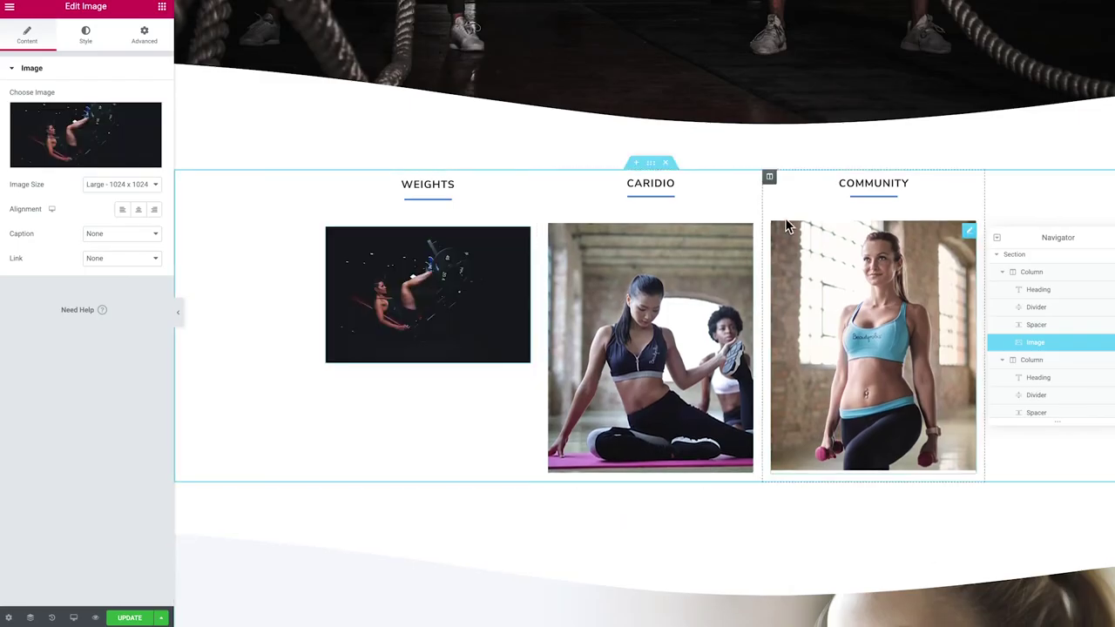
Swap the Caridio image for a new photo and Community for the three-people-in-a-gym photo
left_click(746, 232)
left_click(92, 154)
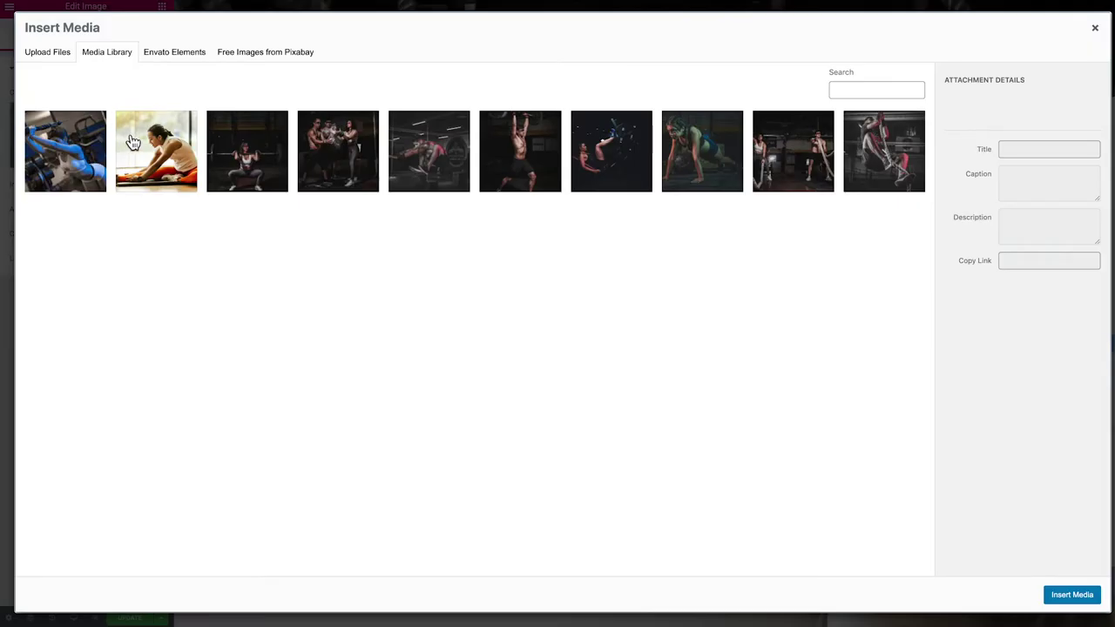
left_click(440, 150)
left_click(1073, 595)
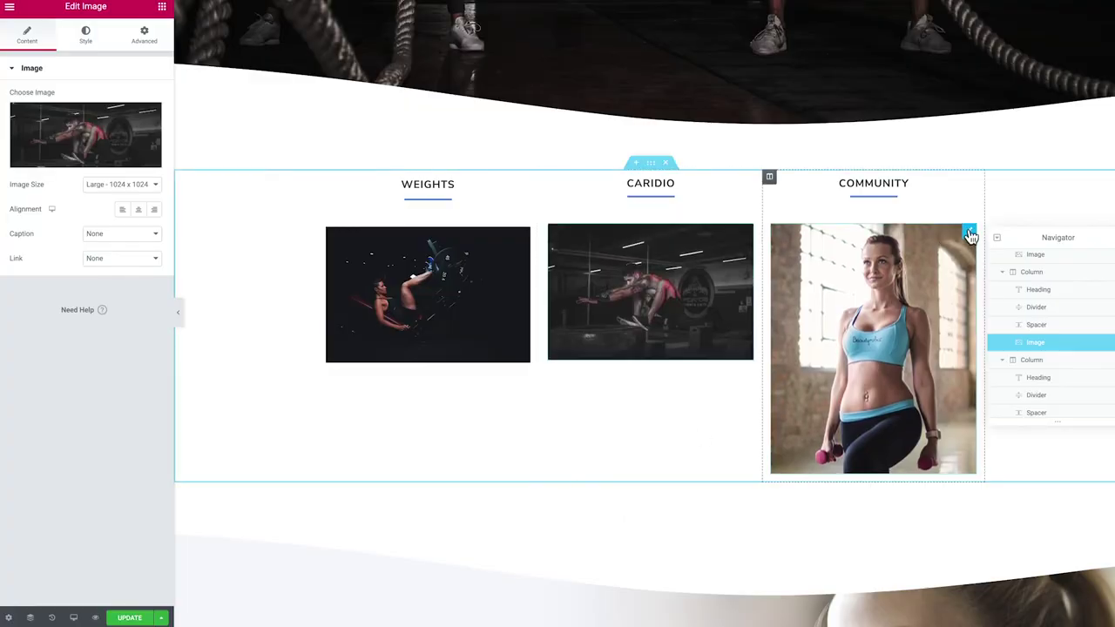
left_click(971, 235)
left_click(63, 114)
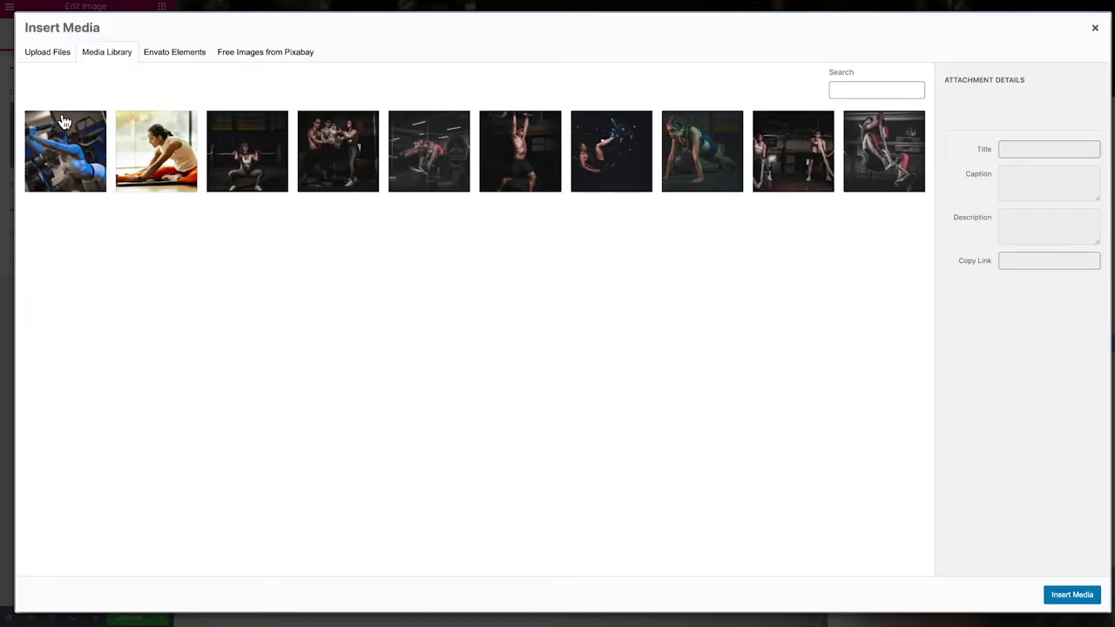
left_click(327, 158)
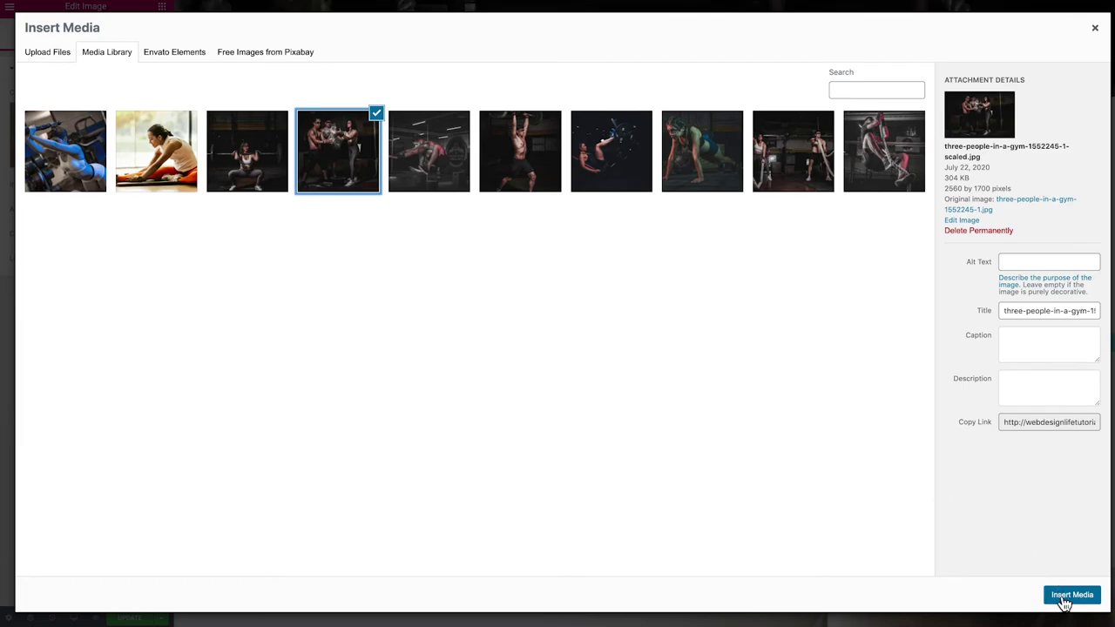
left_click(1071, 595)
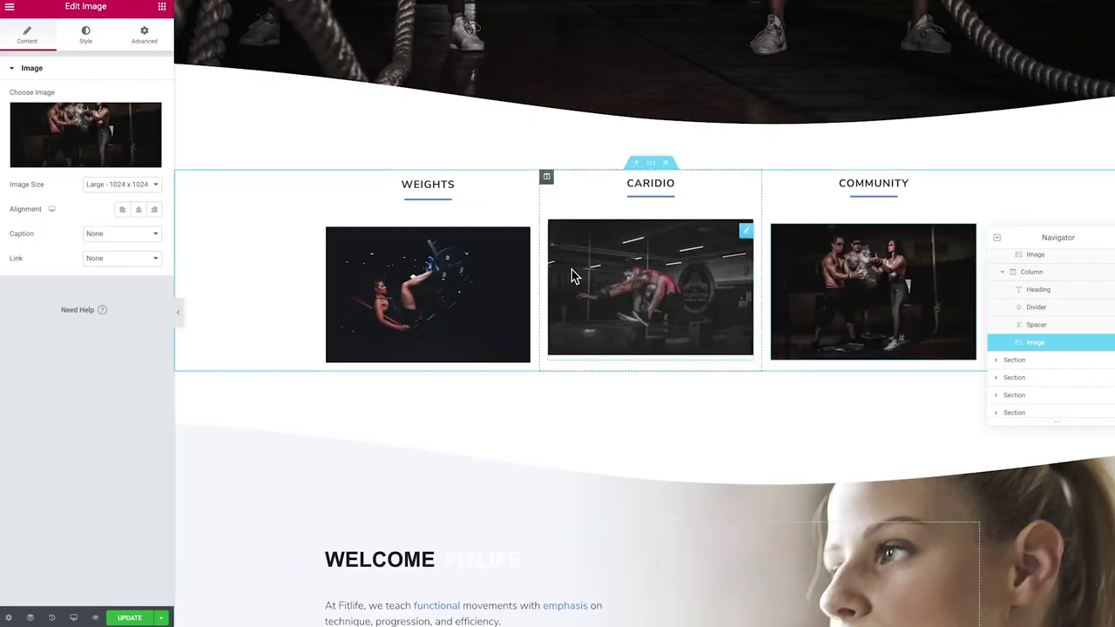
Delete the three divider widgets under the Weights, Caridio and Community headings
left_click(424, 202)
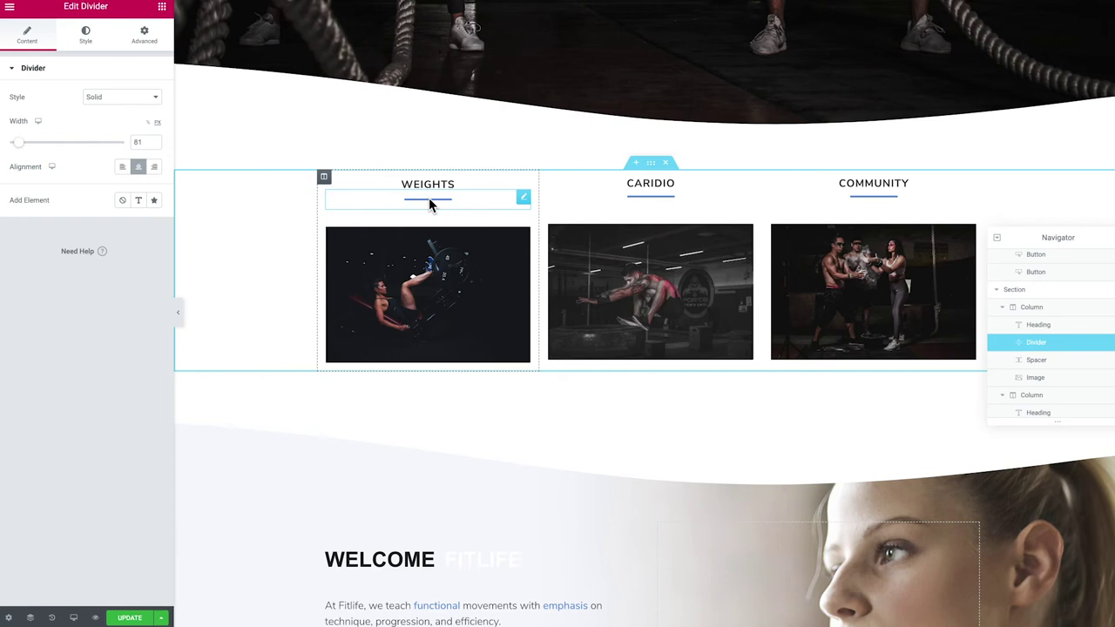
right_click(428, 200)
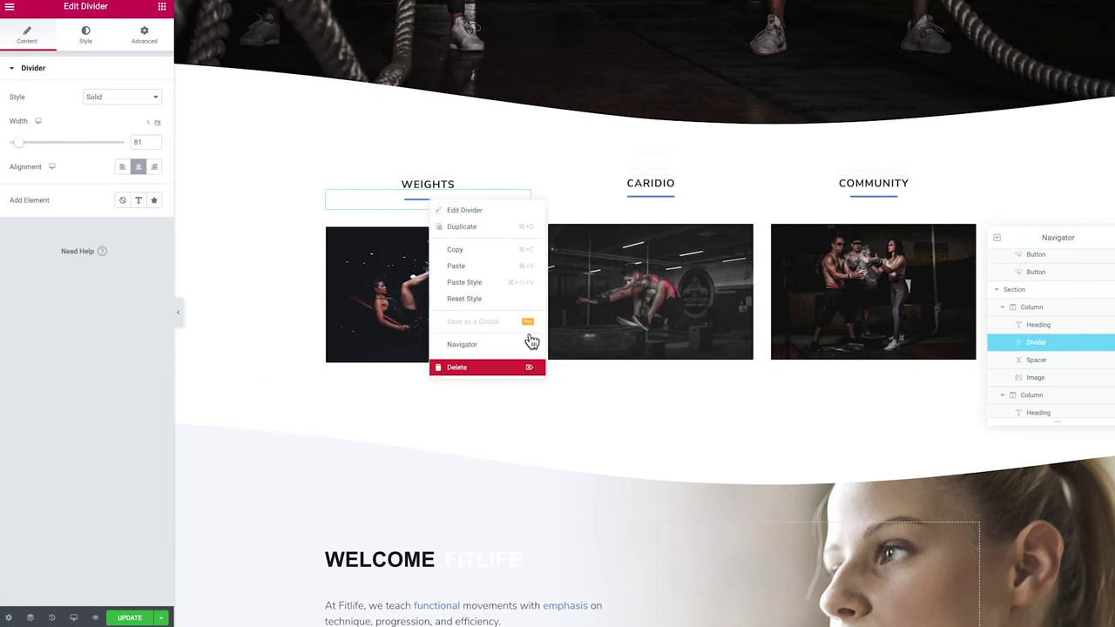
left_click(506, 364)
right_click(633, 202)
left_click(688, 367)
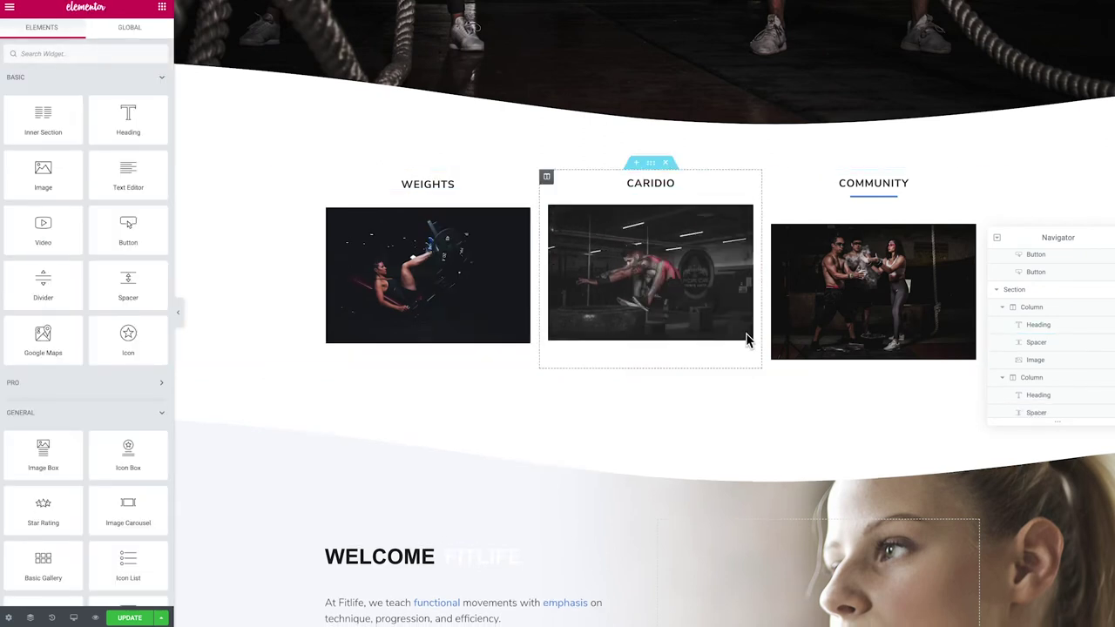
right_click(862, 207)
left_click(890, 371)
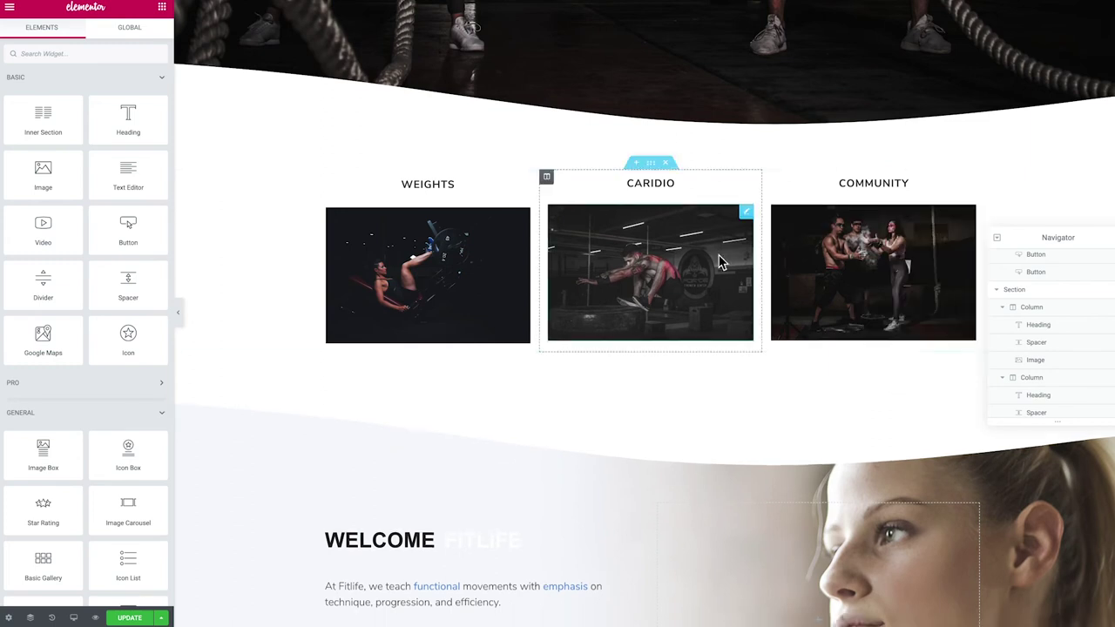
scroll(598, 261, "down", 4)
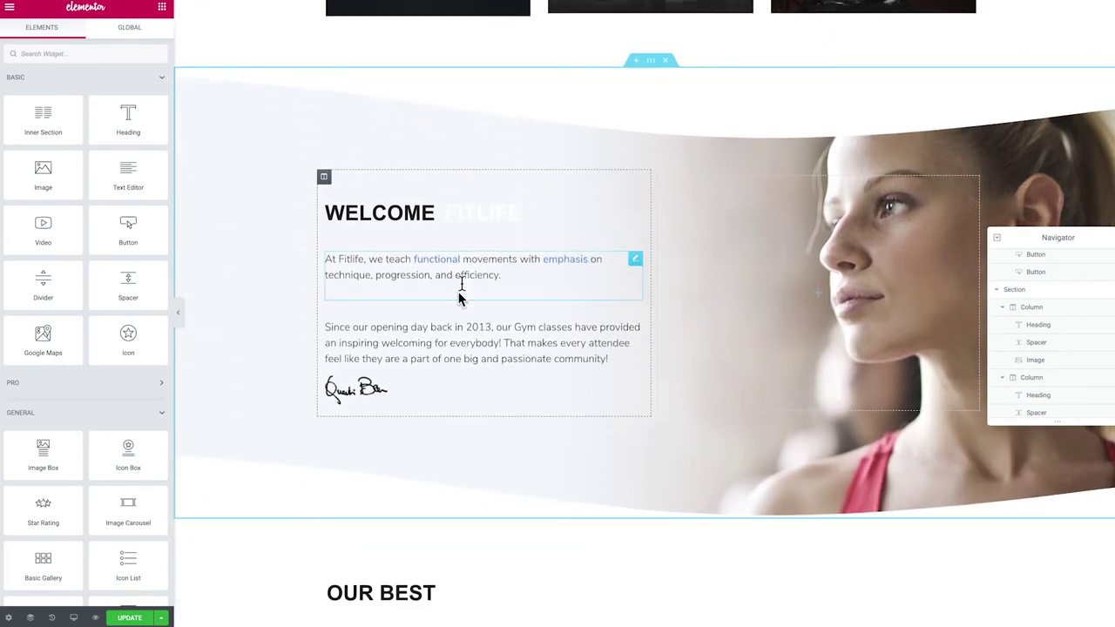
Delete the FITLIFE heading from the Welcome section
left_click(483, 217)
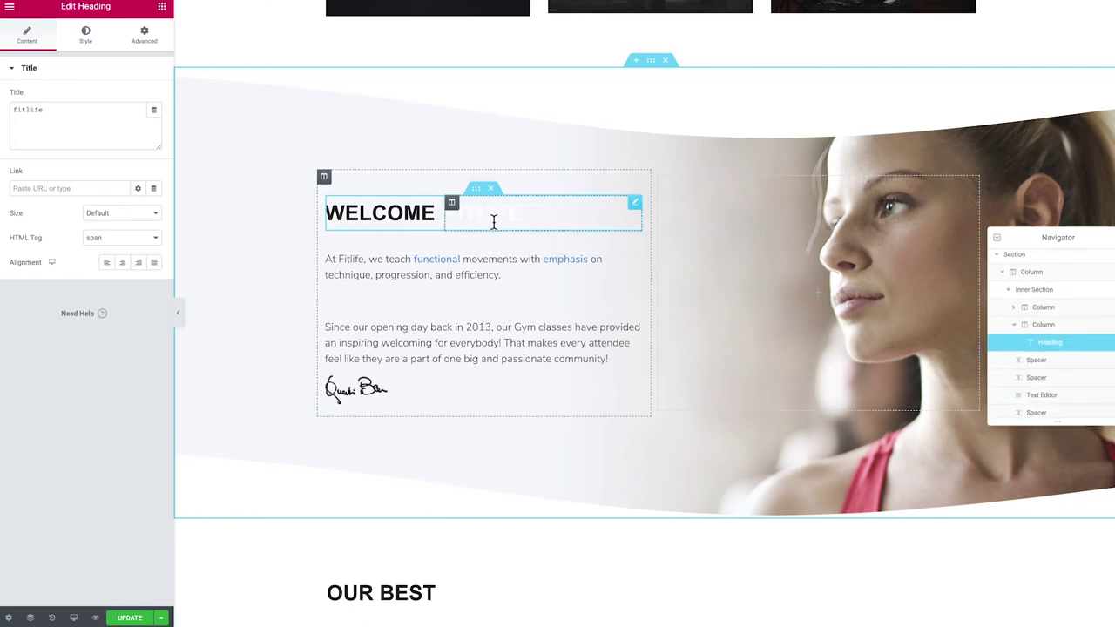
right_click(451, 203)
left_click(484, 376)
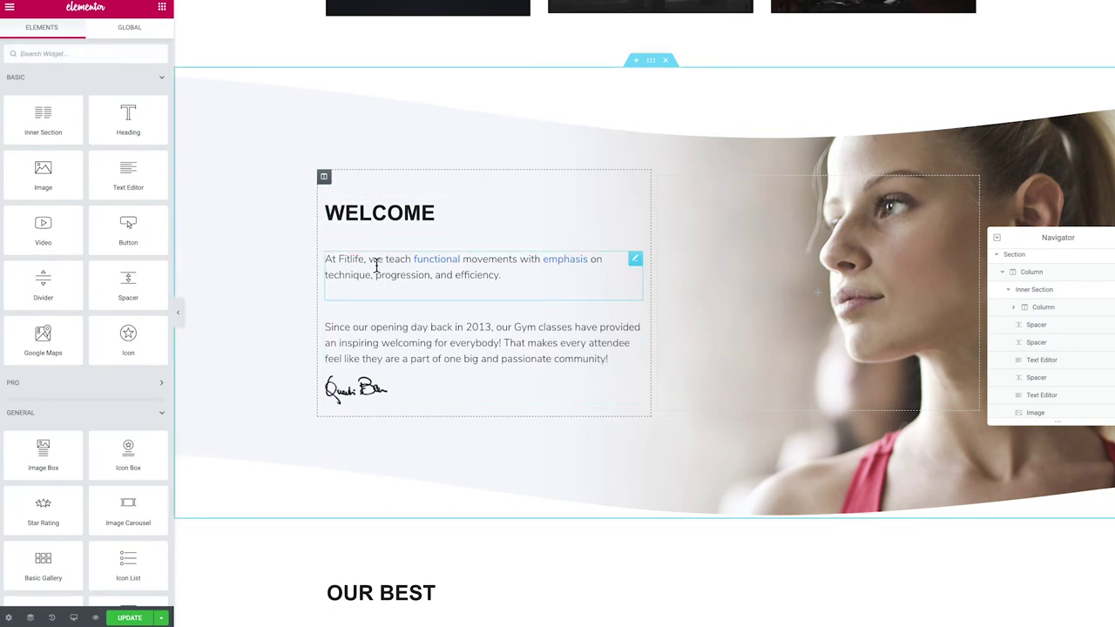
left_click(374, 219)
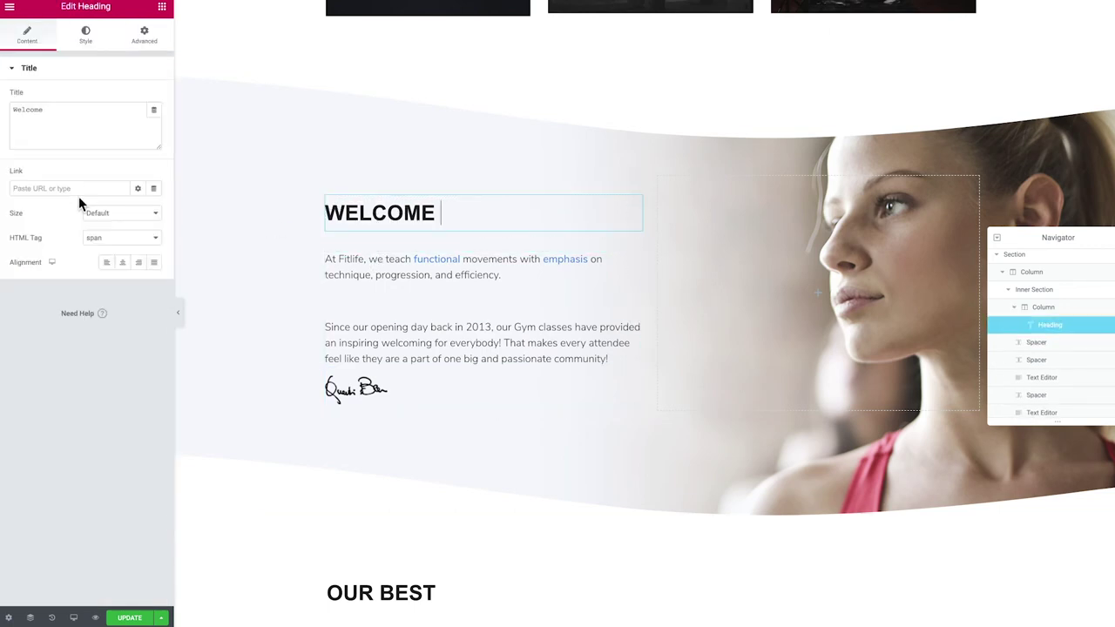
Remove the word 'functional' from the intro paragraph's text
left_click(374, 263)
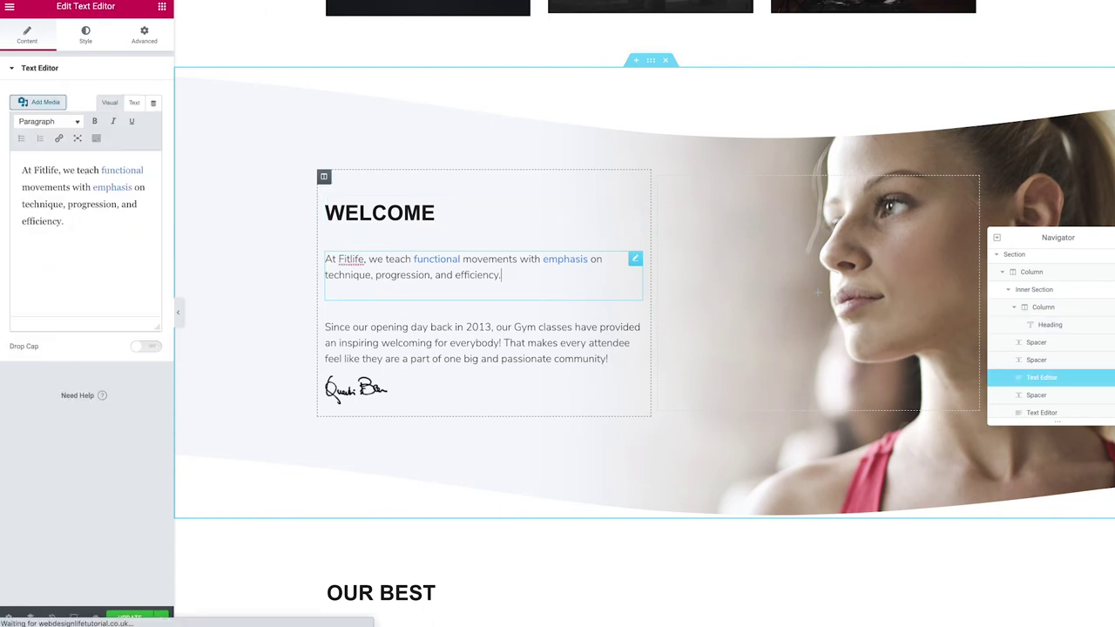
left_click(106, 173)
left_click_drag(125, 172, 148, 169)
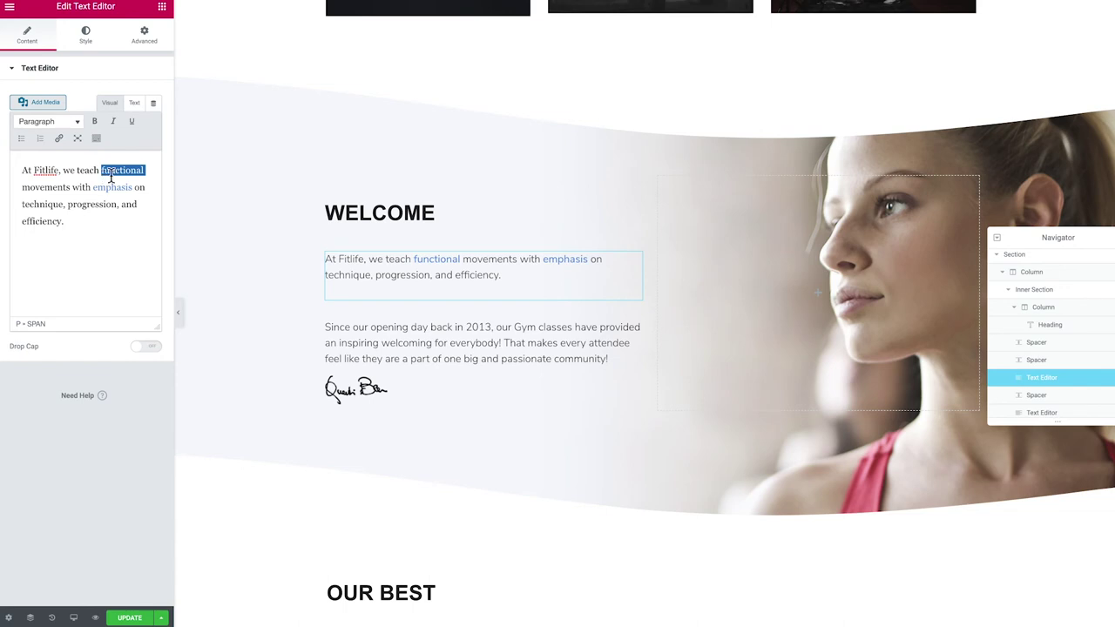
key("BackSpace")
key("BackSpace")
type("dfdf")
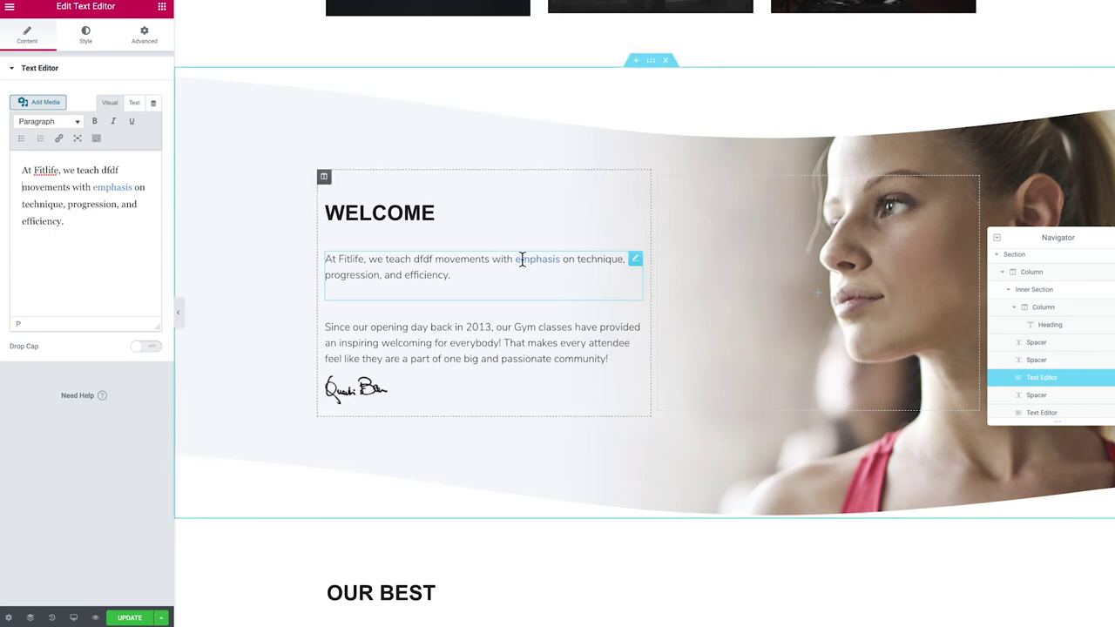
left_click_drag(82, 228, 8, 159)
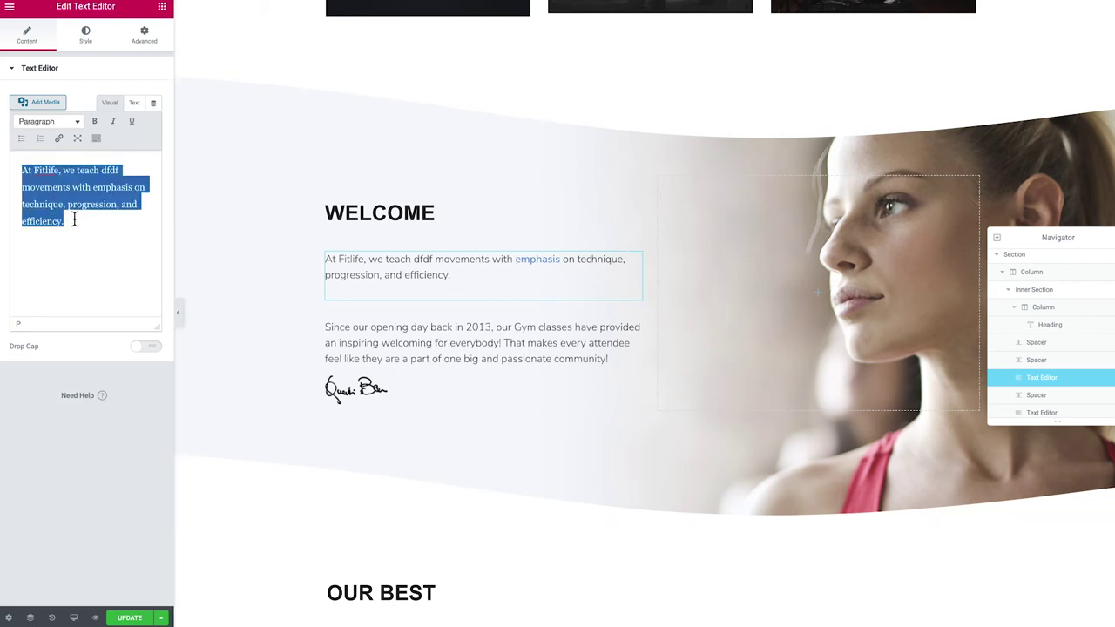
Delete the signature image below the Welcome paragraphs
scroll(438, 355, "down", 1)
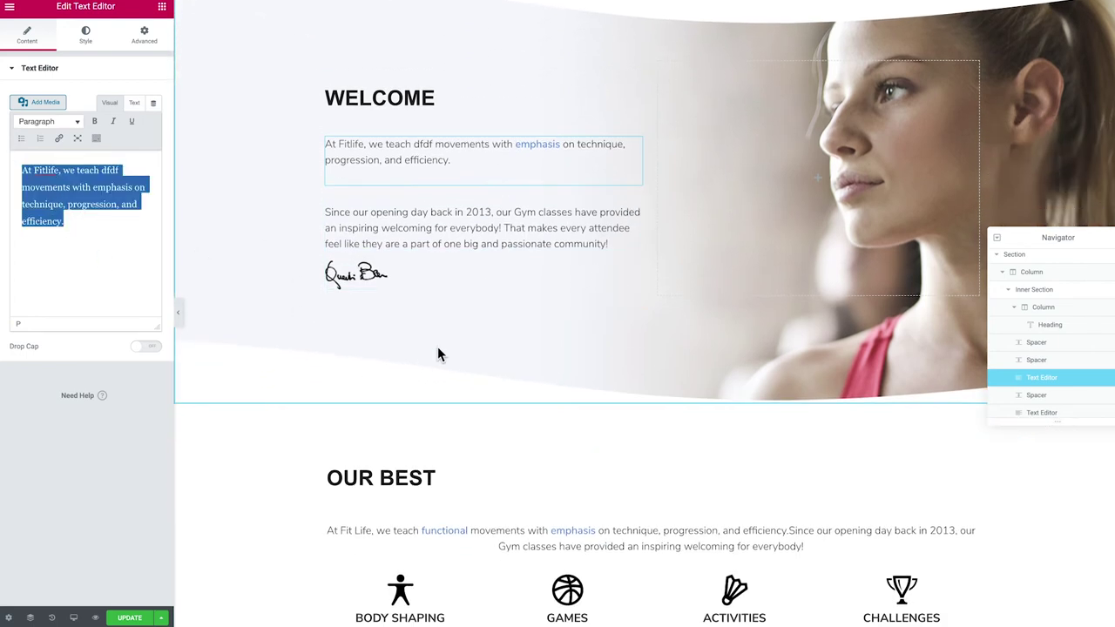
right_click(386, 262)
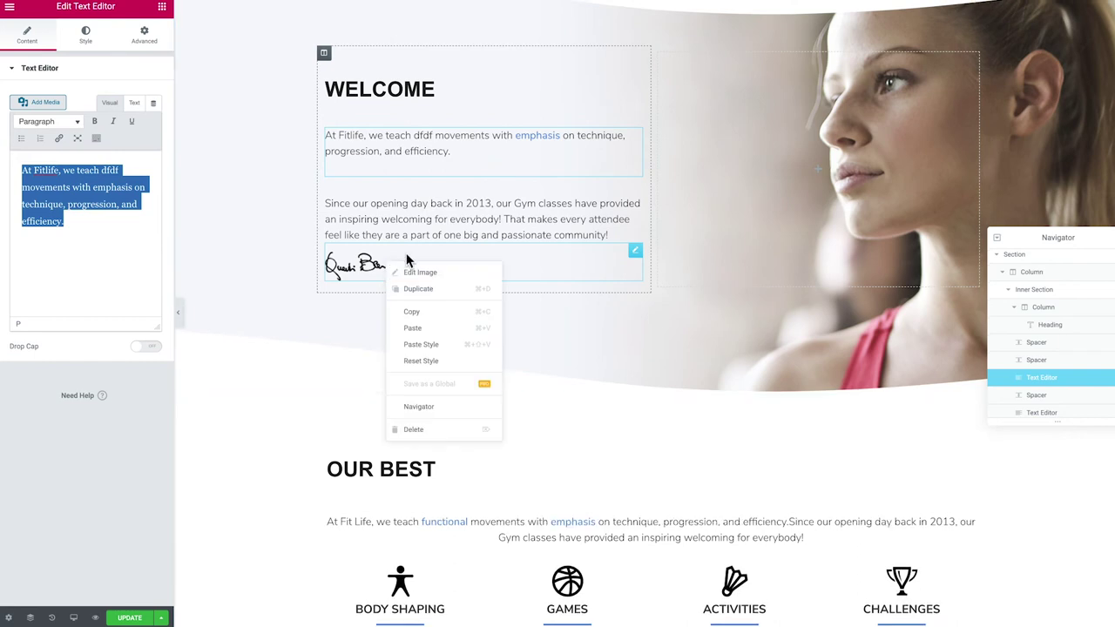
left_click(415, 429)
scroll(418, 308, "up", 1)
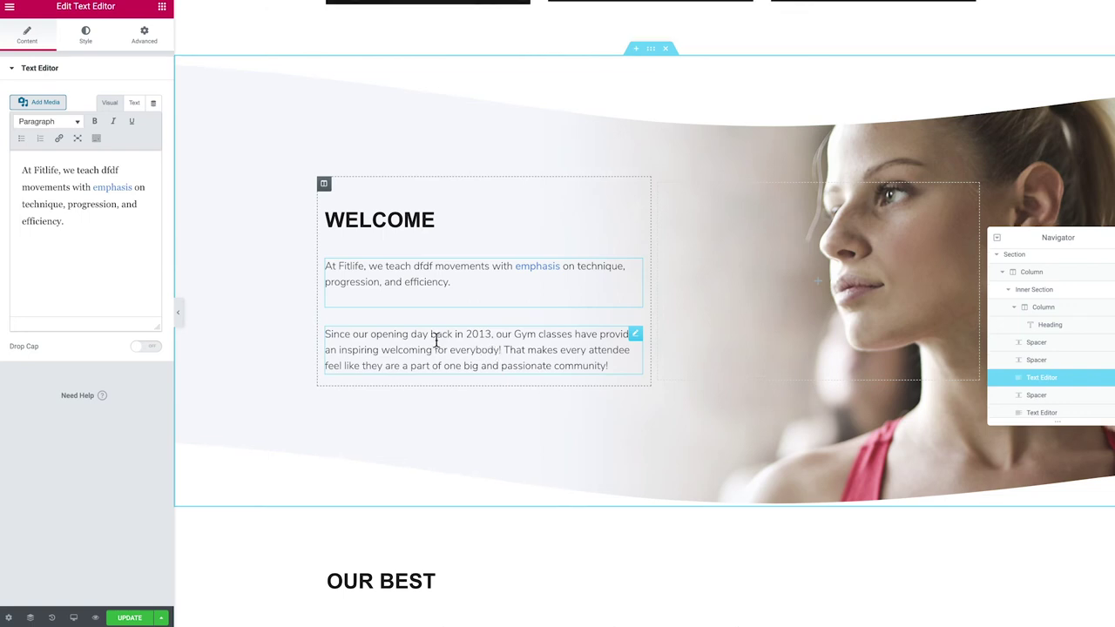
Set the Welcome section's background image to the woman-lifting-a-barbell photo
left_click(650, 55)
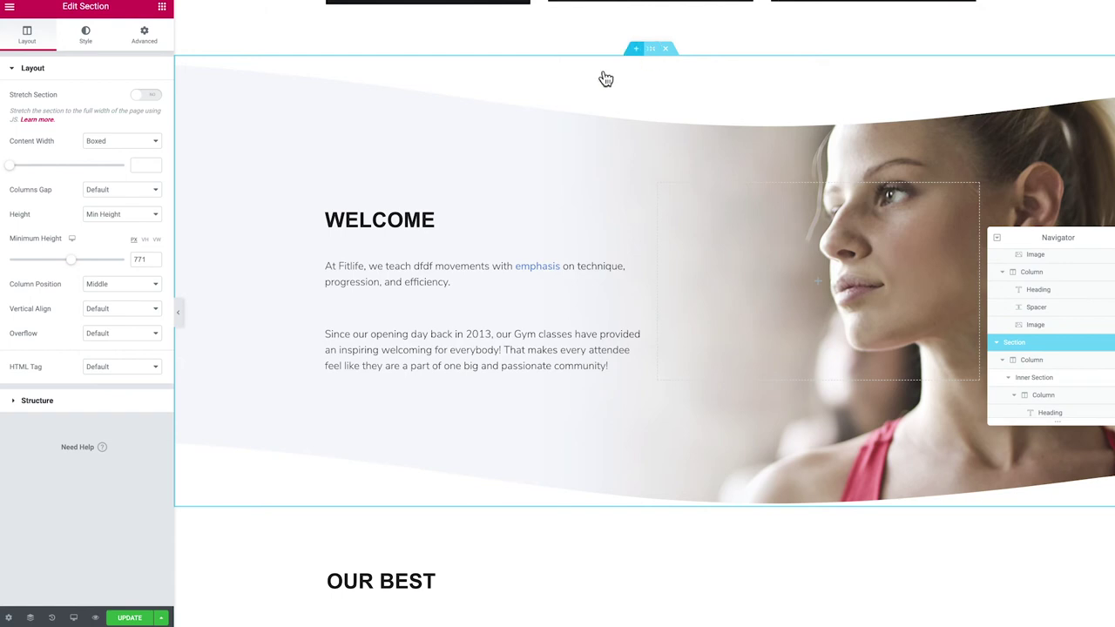
left_click(90, 37)
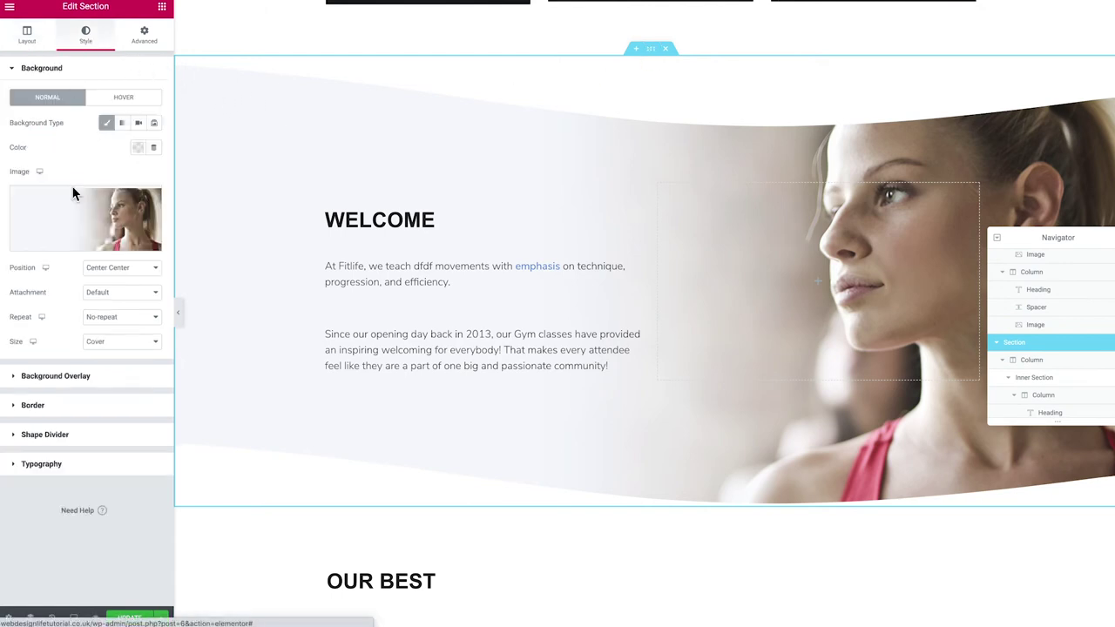
left_click(60, 231)
left_click(237, 164)
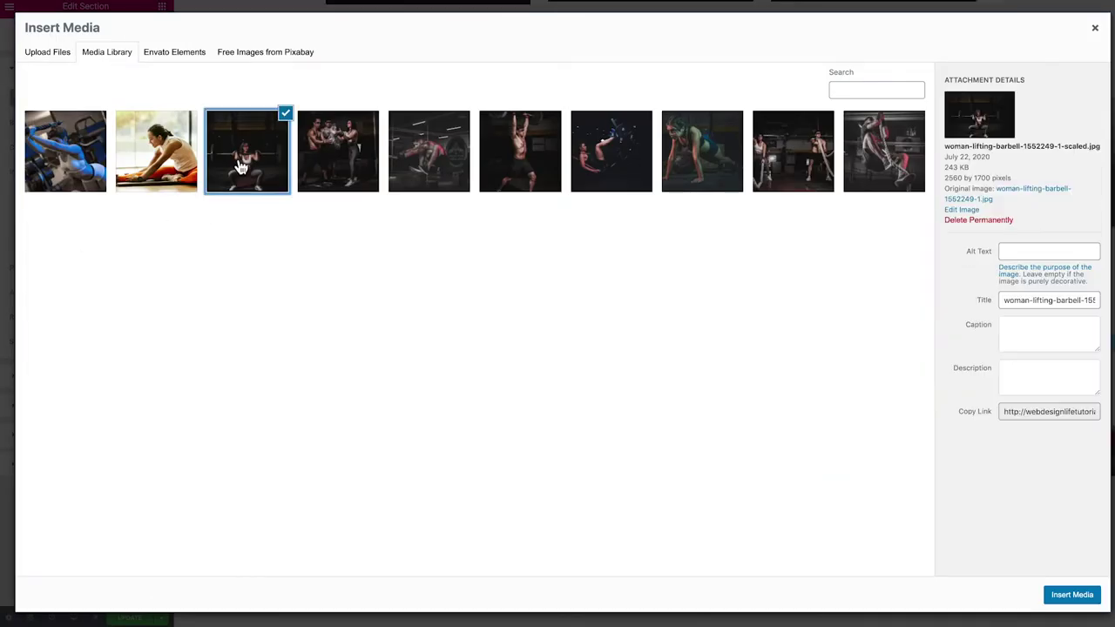
left_click(1072, 595)
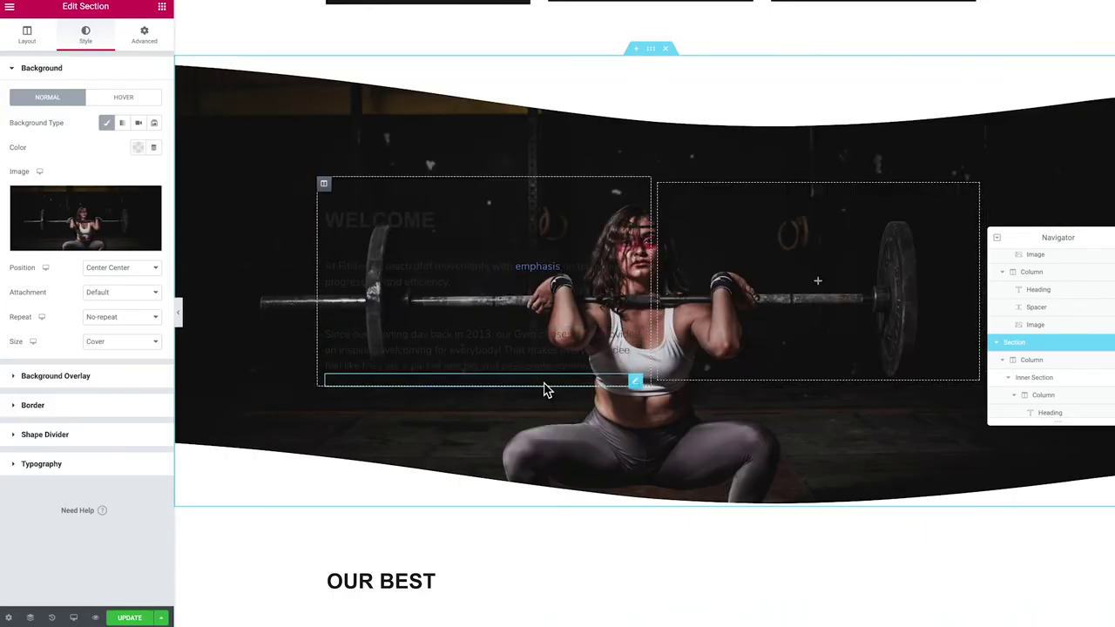
left_click(363, 222)
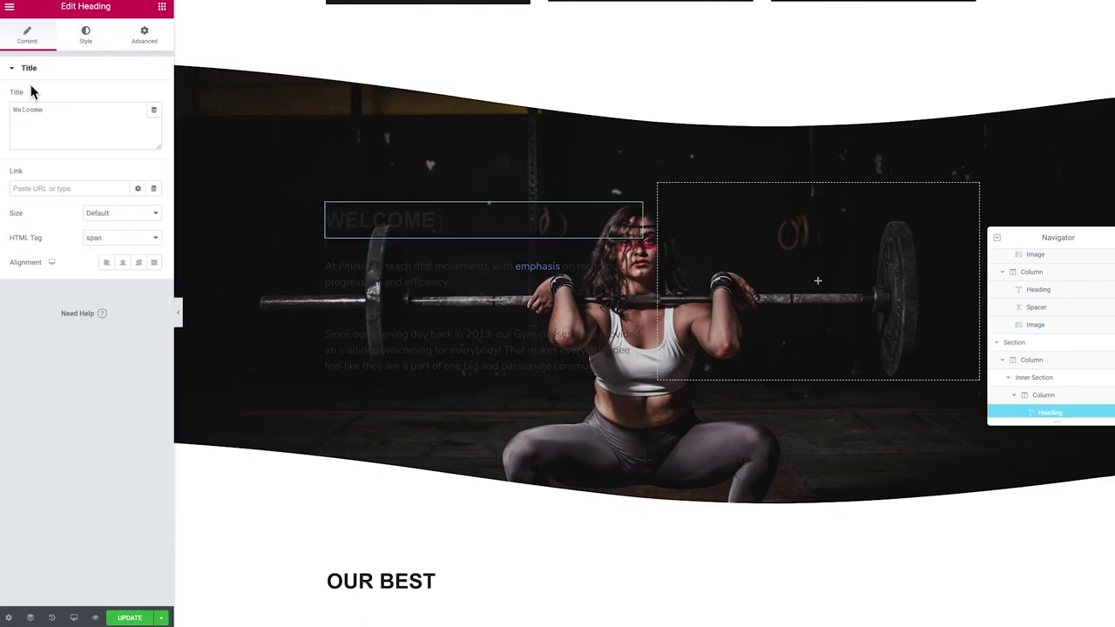
Change the WELCOME heading's text colour to white
left_click(84, 37)
left_click(137, 103)
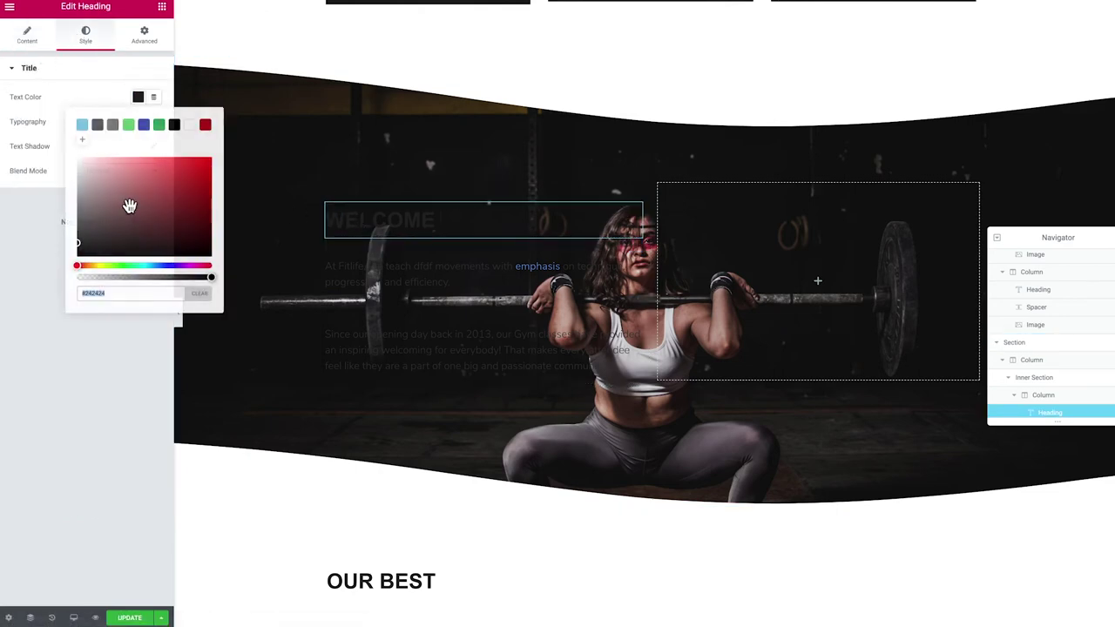
left_click(78, 159)
left_click(78, 86)
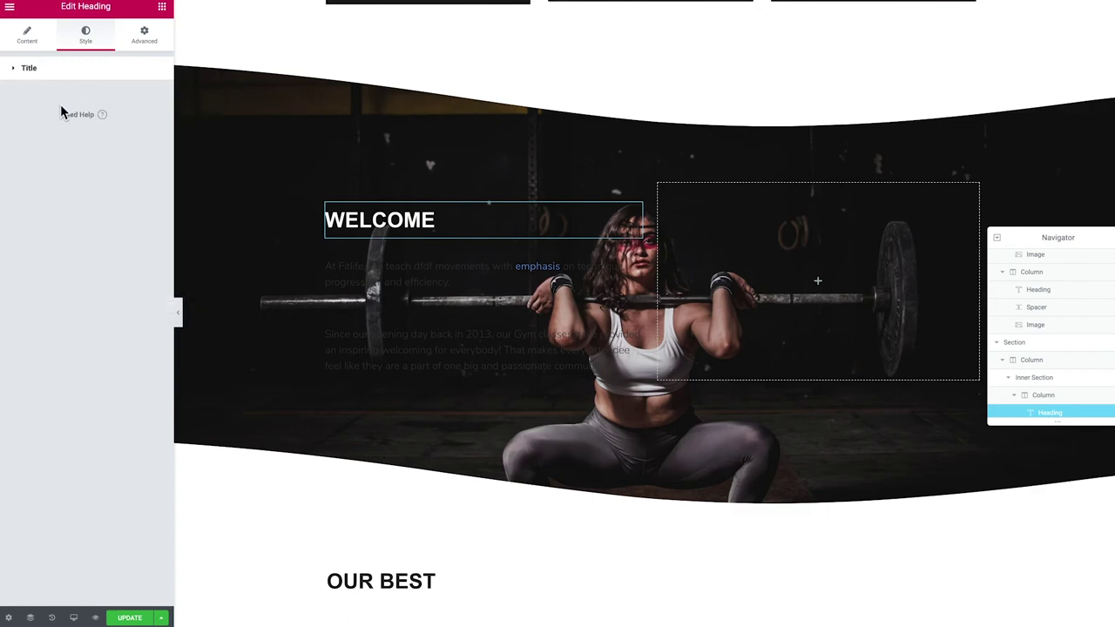
Make the first paragraph white and paste its style onto the second paragraph
left_click(398, 292)
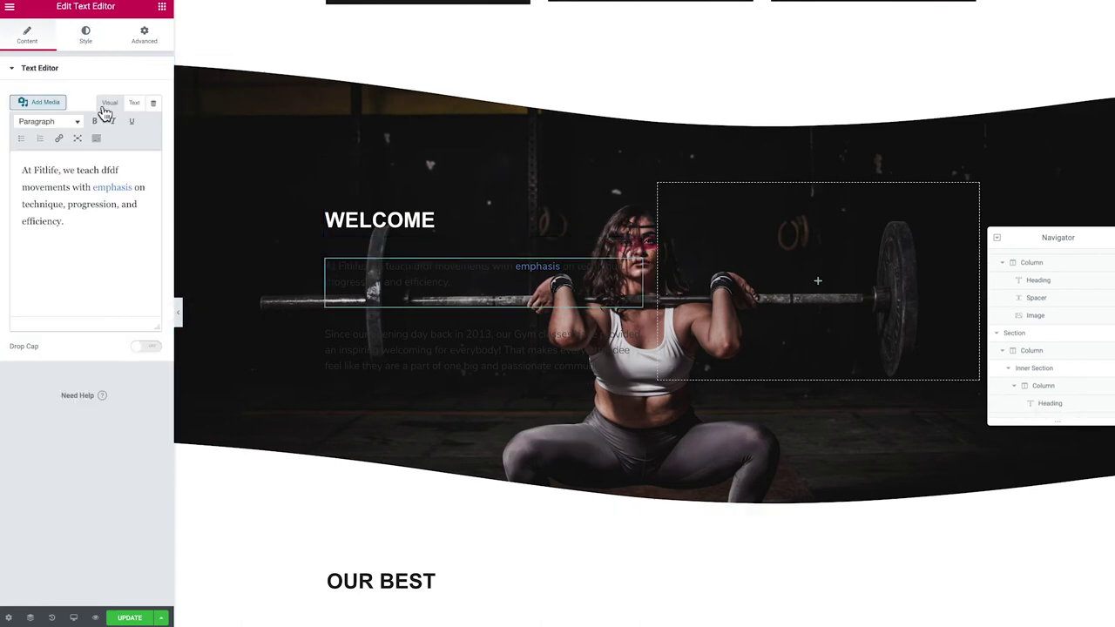
left_click(84, 38)
left_click(137, 123)
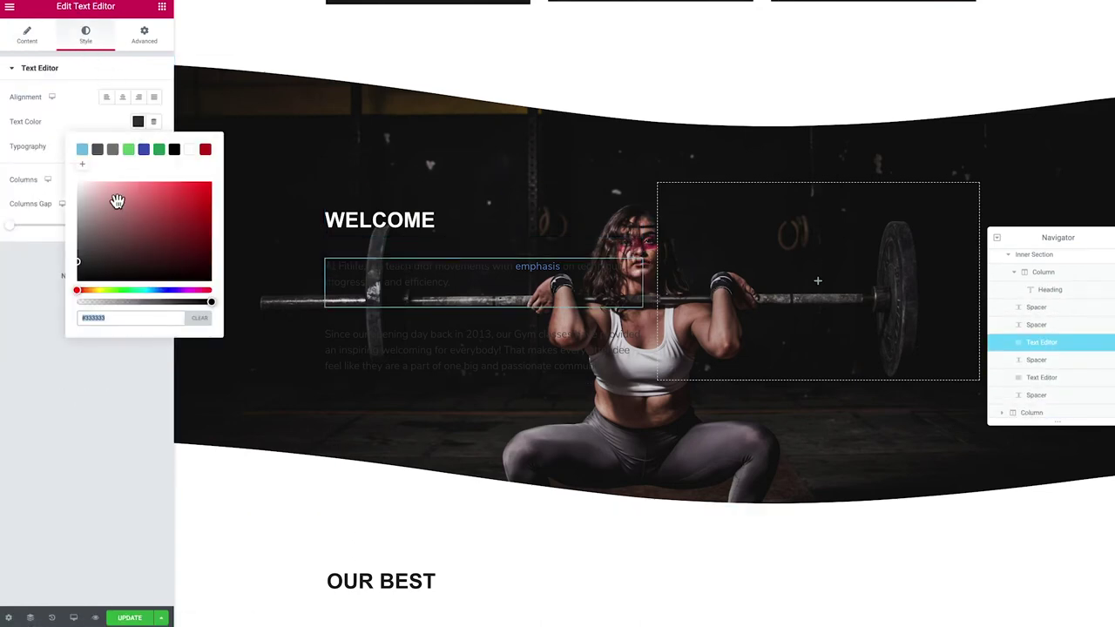
left_click(76, 182)
left_click(156, 166)
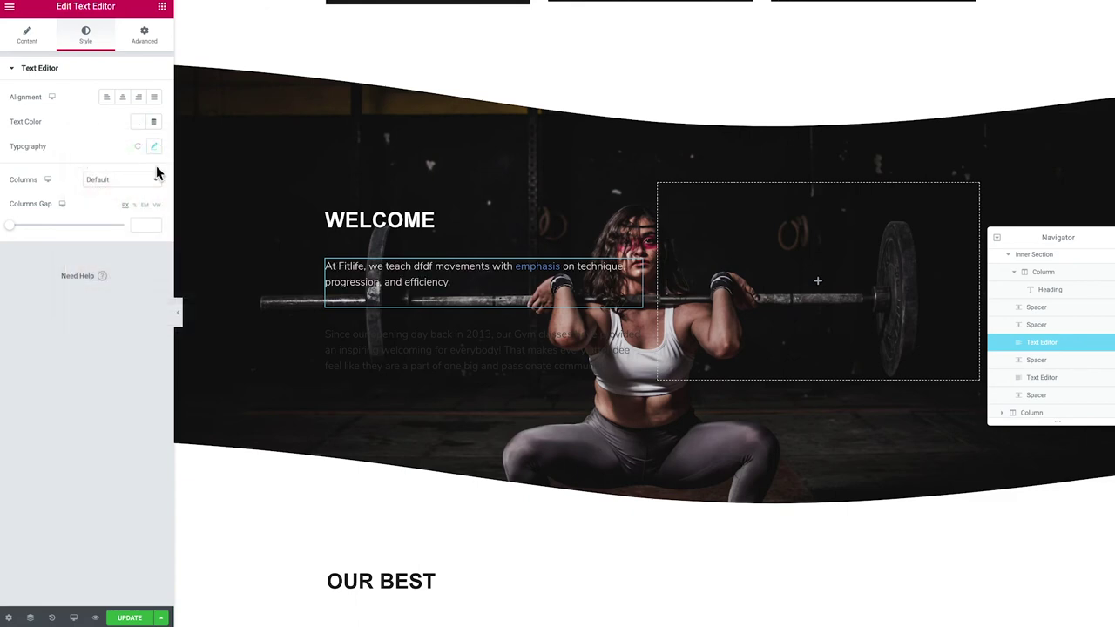
right_click(364, 278)
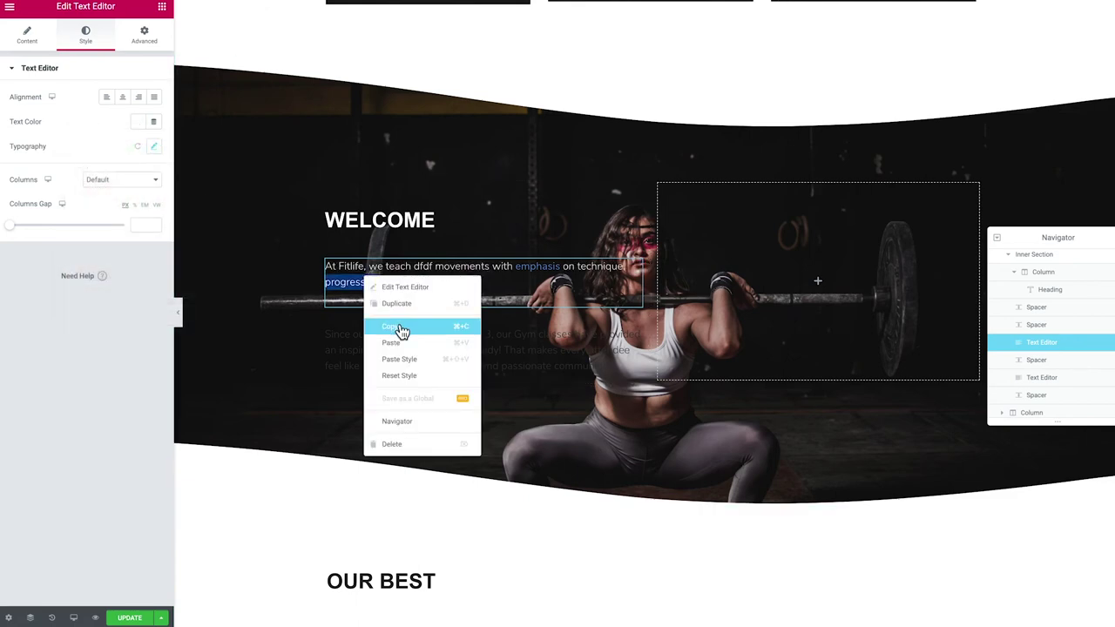
left_click(398, 326)
right_click(368, 342)
left_click(417, 425)
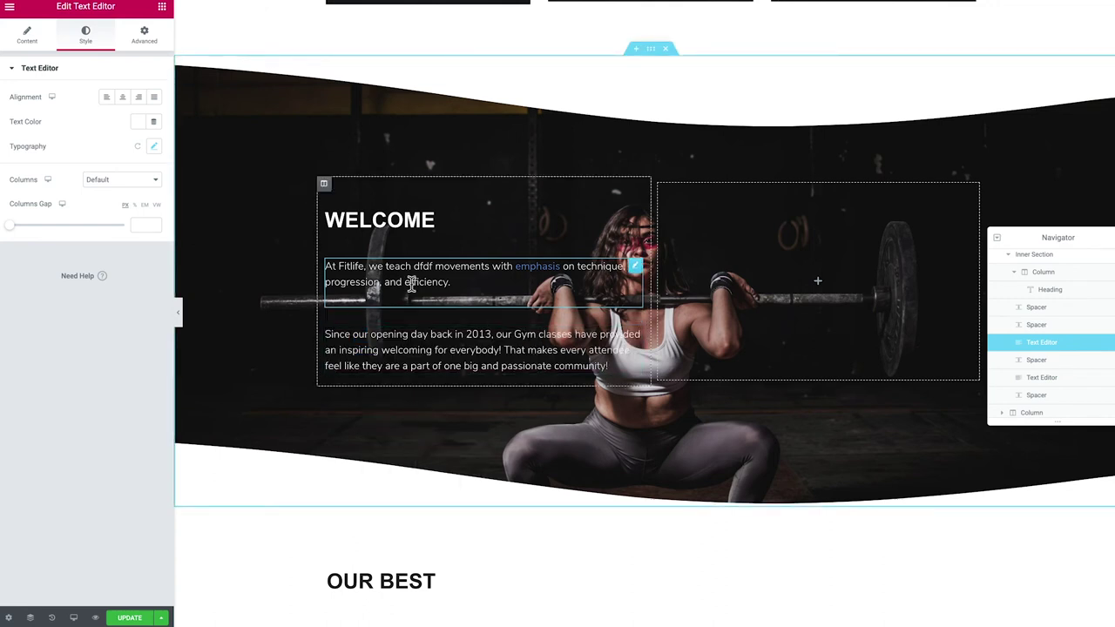
Give the Welcome hero section a Classic black background overlay at about 0.38 opacity
left_click(654, 55)
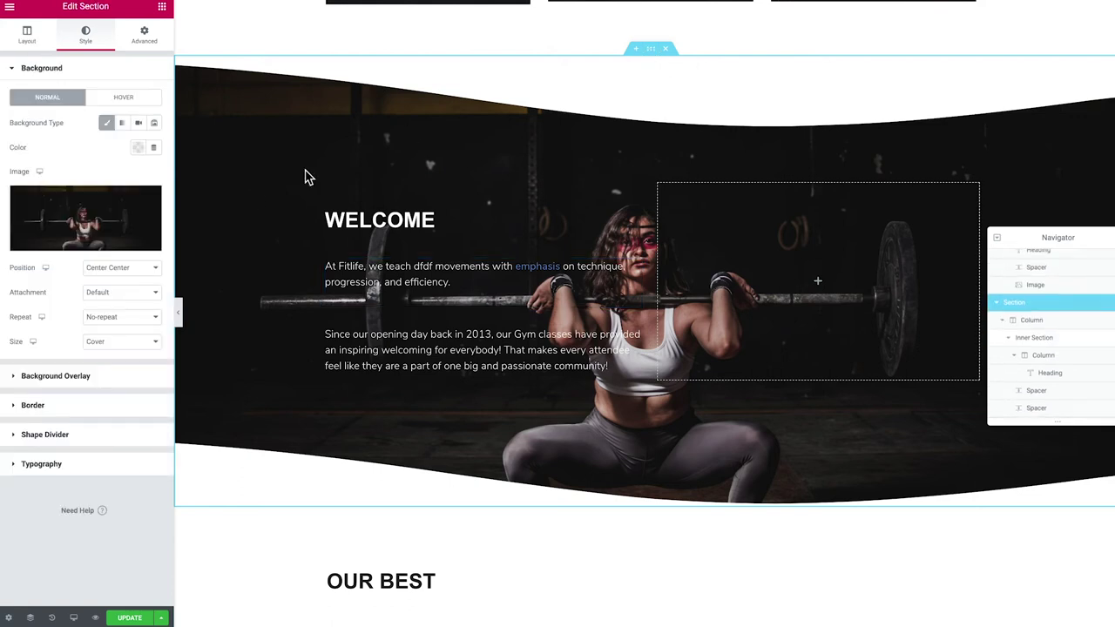
left_click(43, 384)
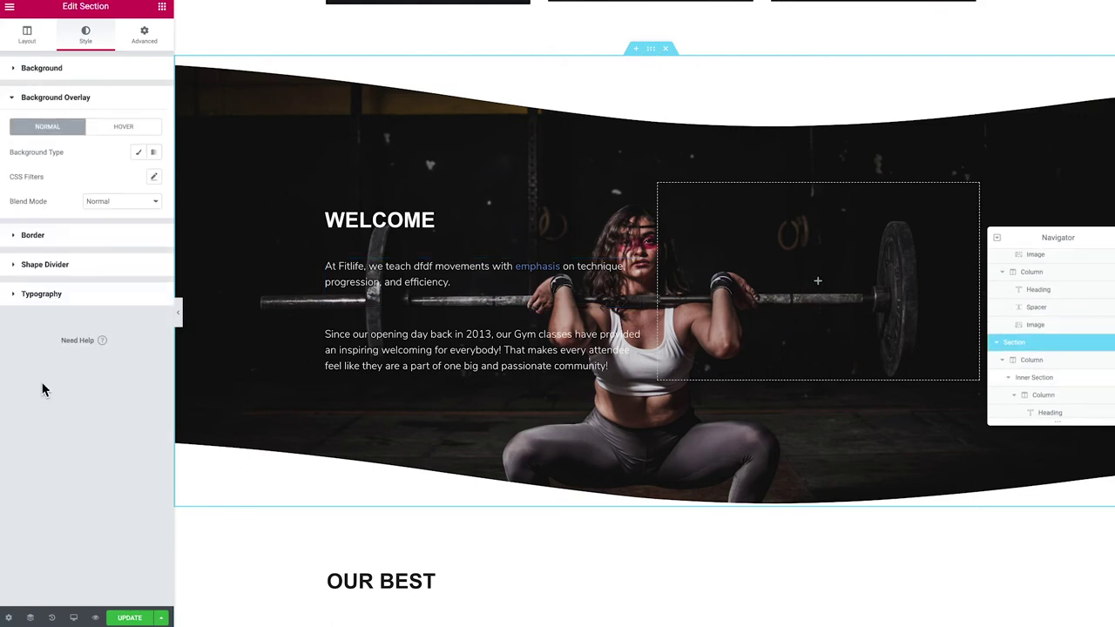
left_click(138, 151)
left_click(139, 177)
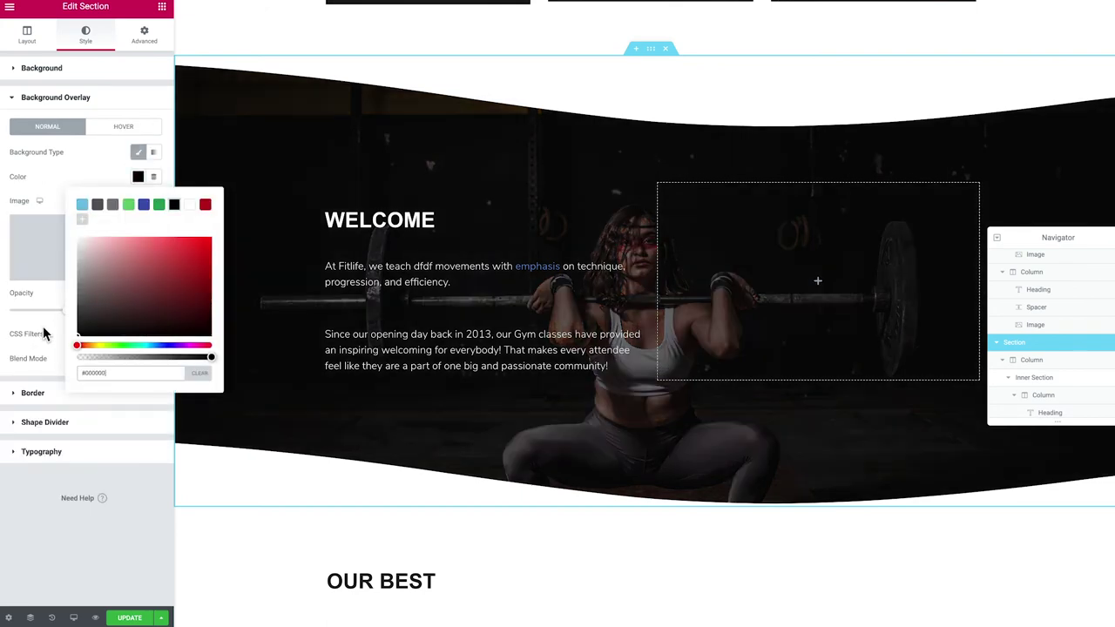
left_click(99, 174)
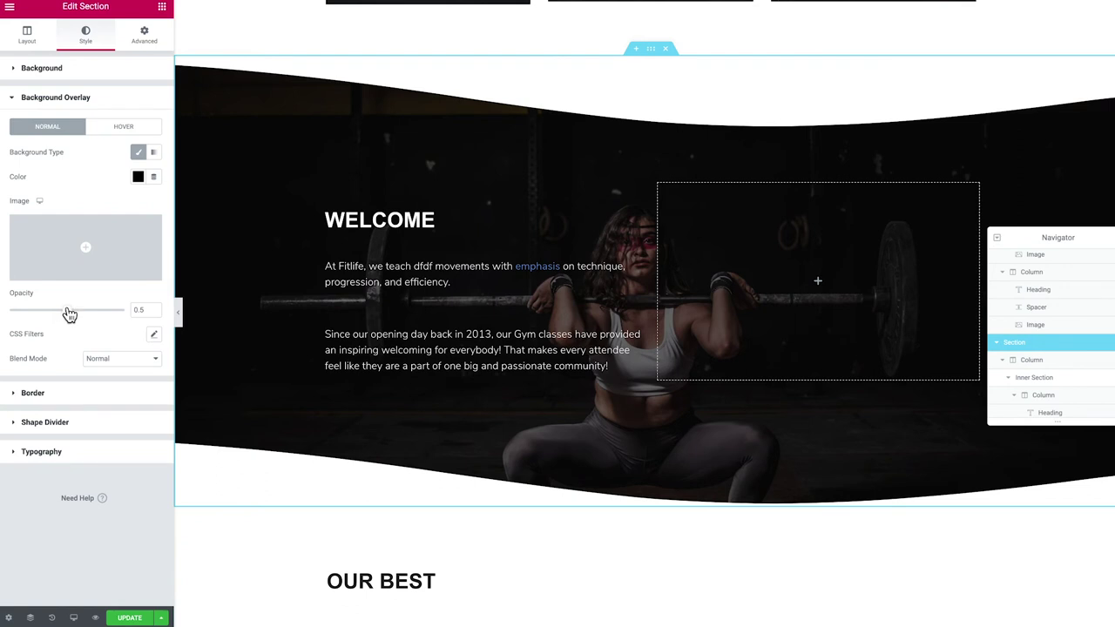
left_click_drag(70, 313, 58, 314)
Delete the empty column next to OUR BEST and centre-align the OUR BEST heading
scroll(590, 273, "down", 5)
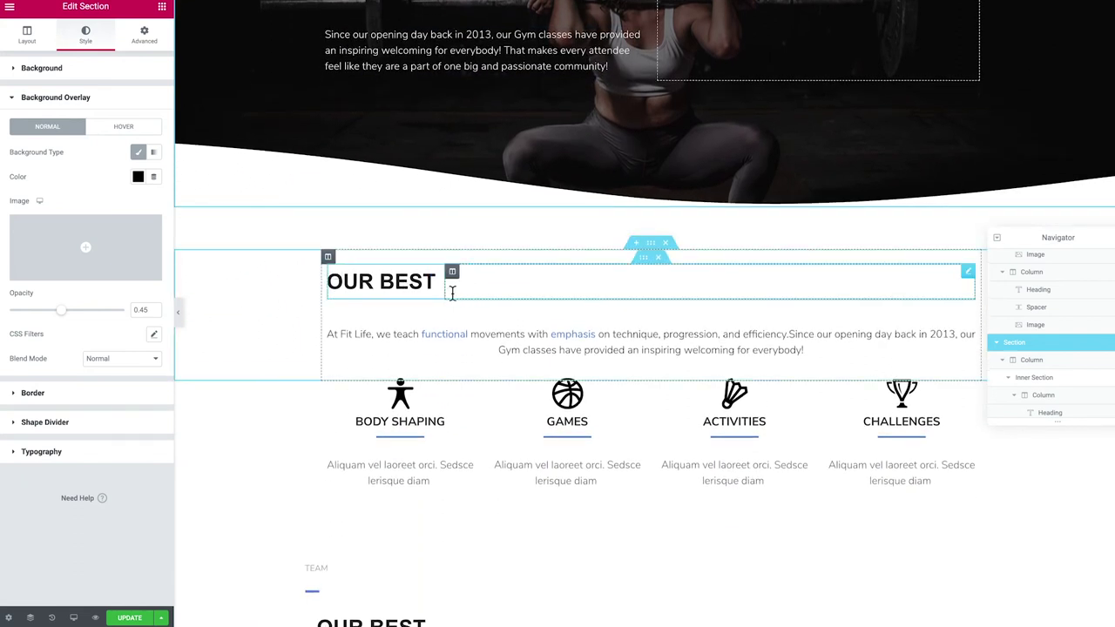
left_click(514, 287)
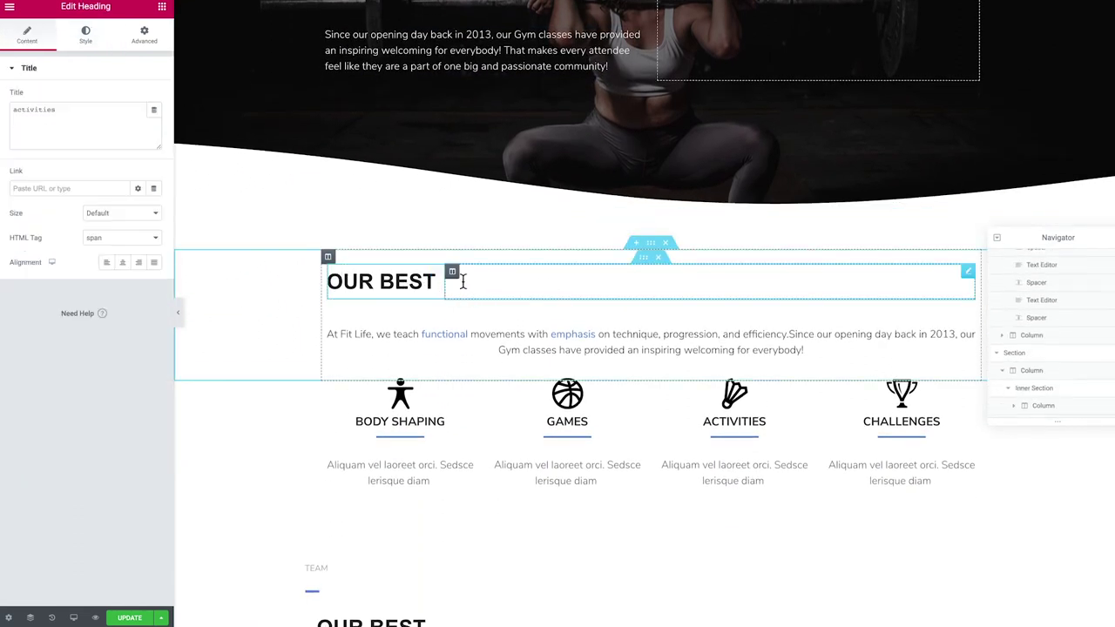
right_click(458, 281)
left_click(486, 442)
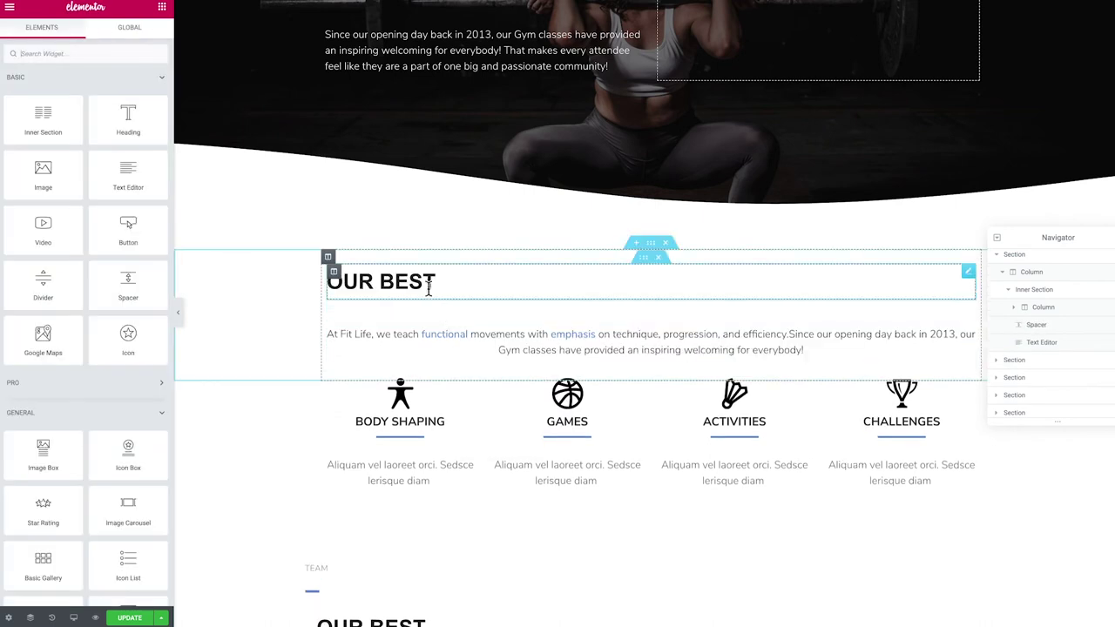
left_click(430, 281)
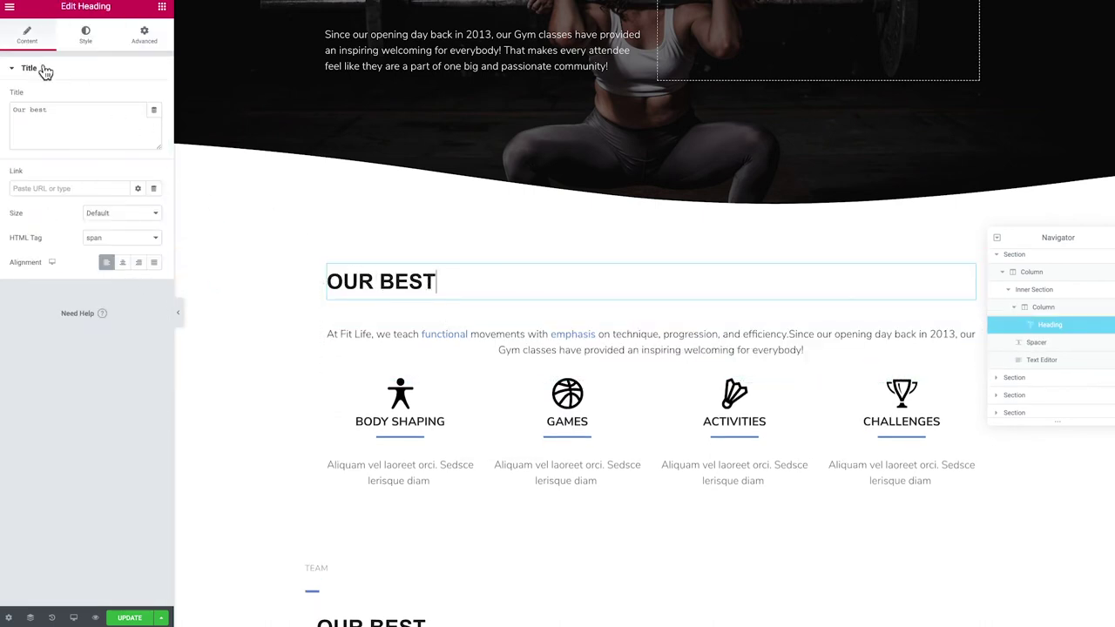
left_click(122, 265)
scroll(534, 314, "down", 3)
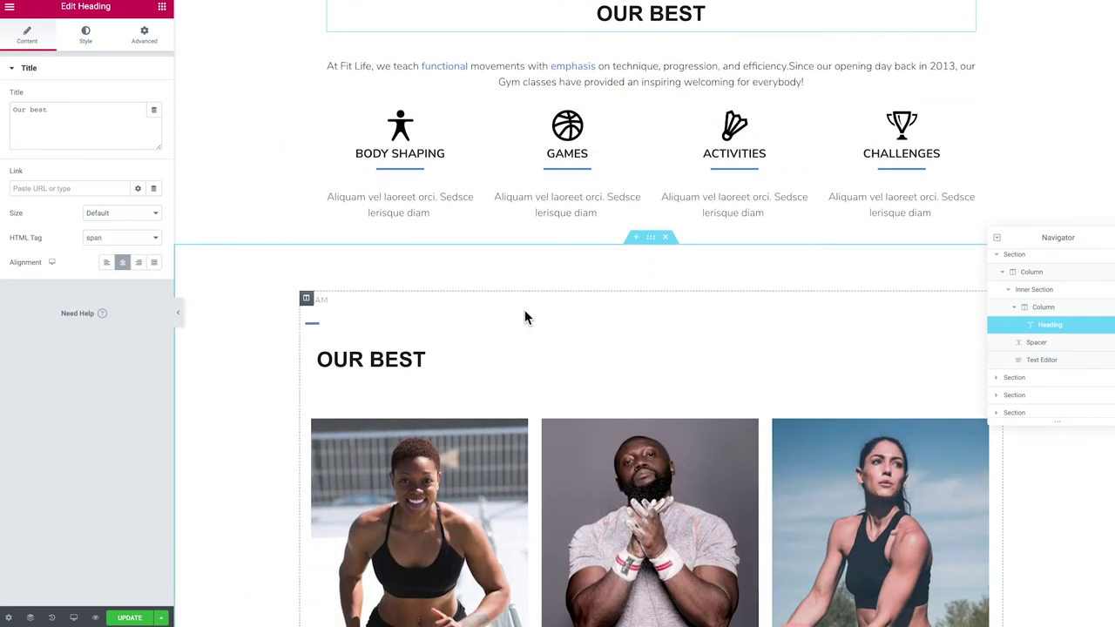
Delete the small blank widget above the heading and centre the TEAM label
left_click(304, 303)
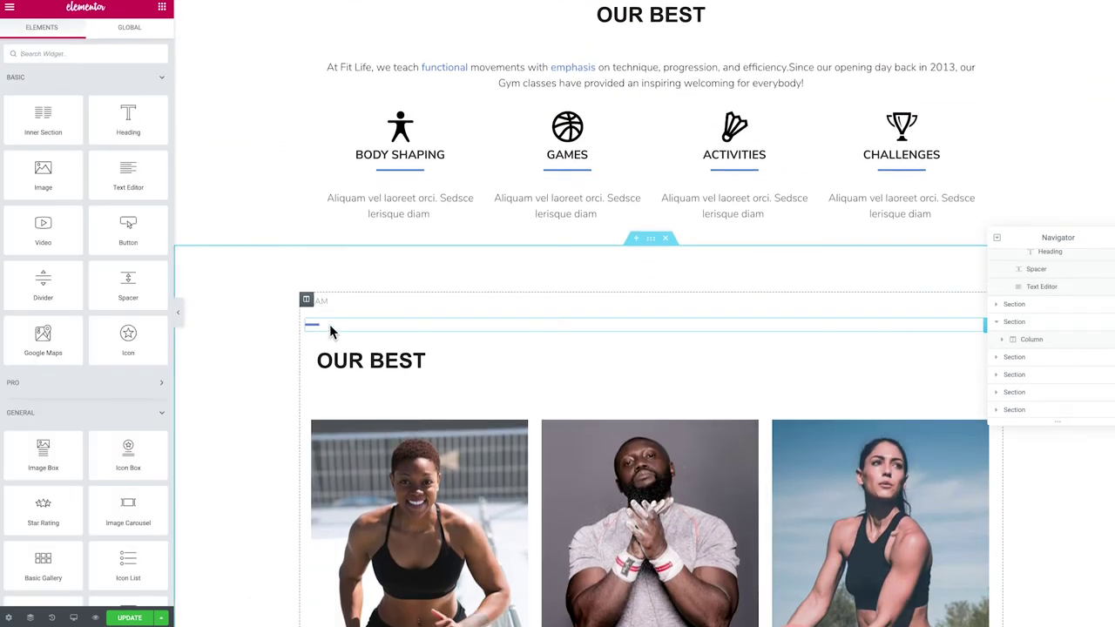
right_click(327, 326)
left_click(370, 496)
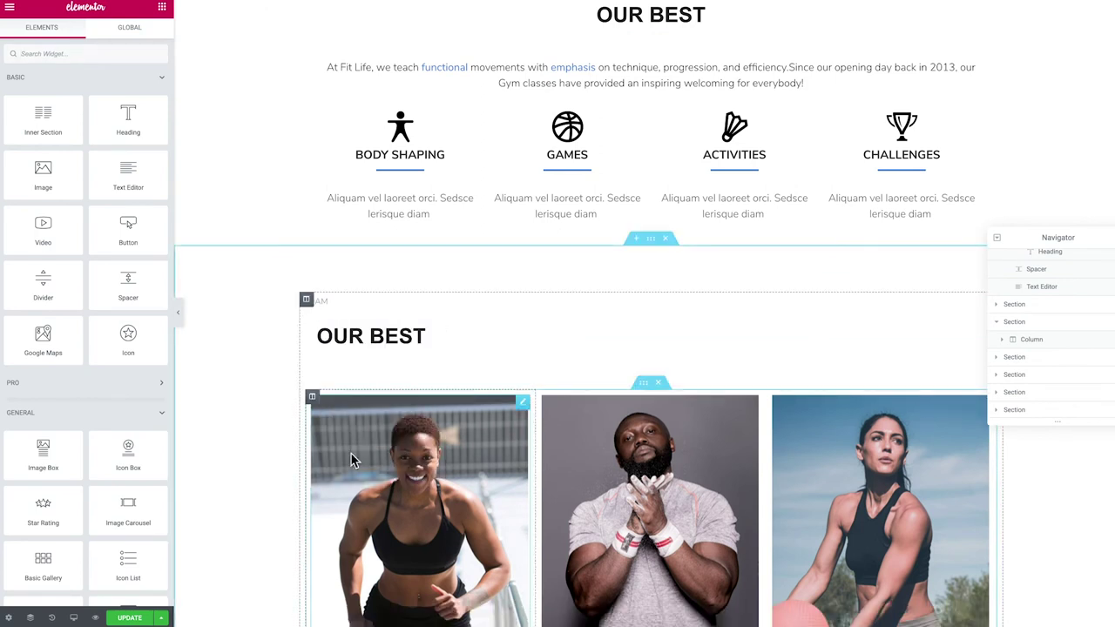
left_click(329, 299)
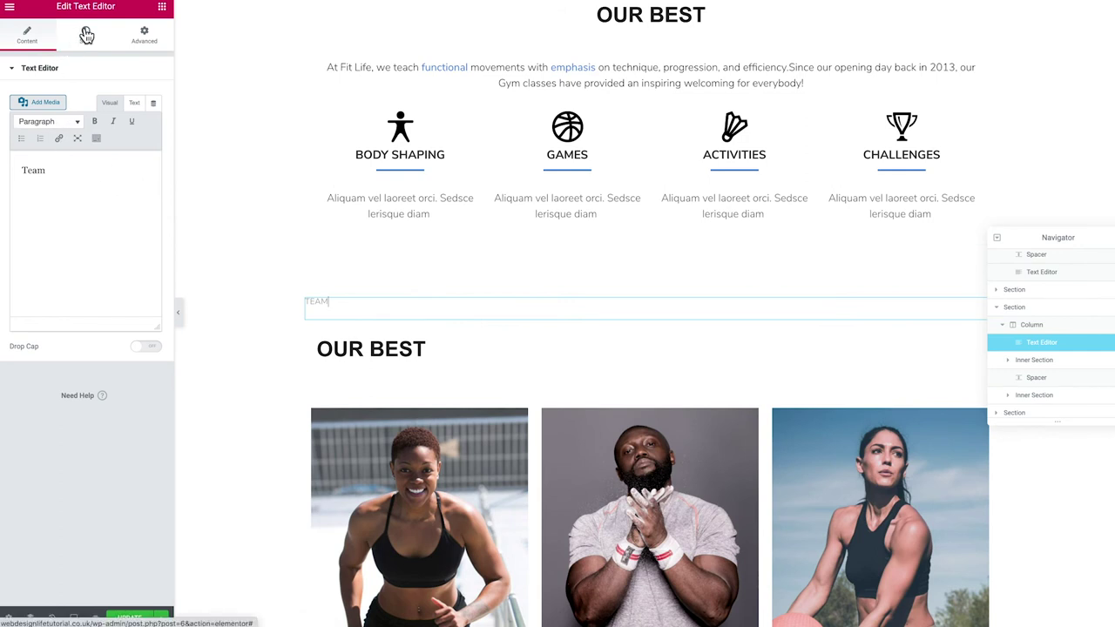
left_click(86, 34)
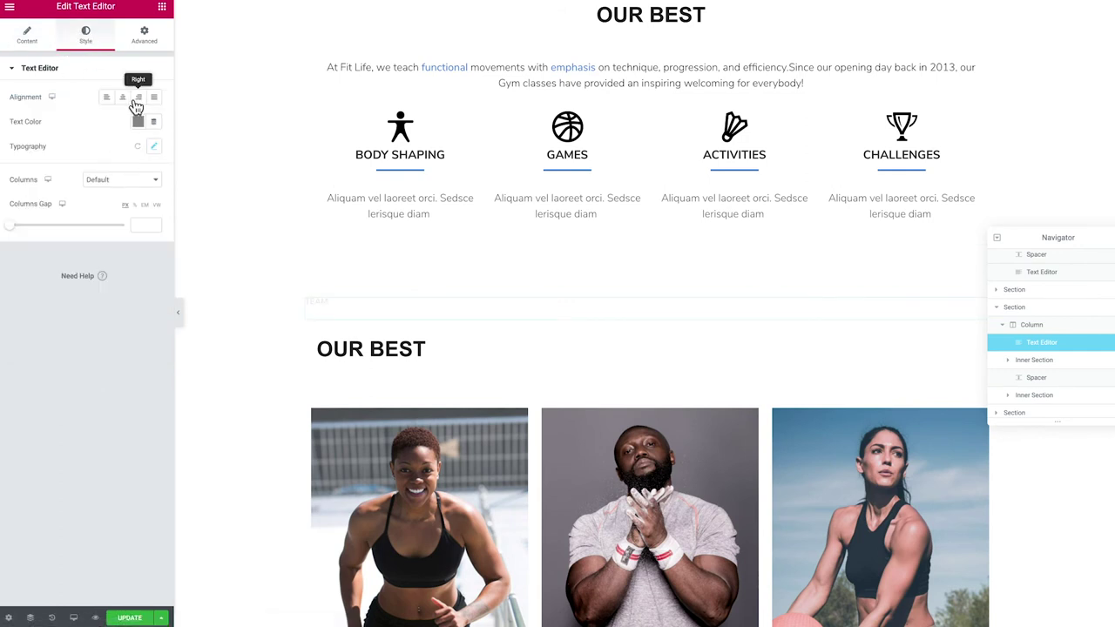
left_click(128, 100)
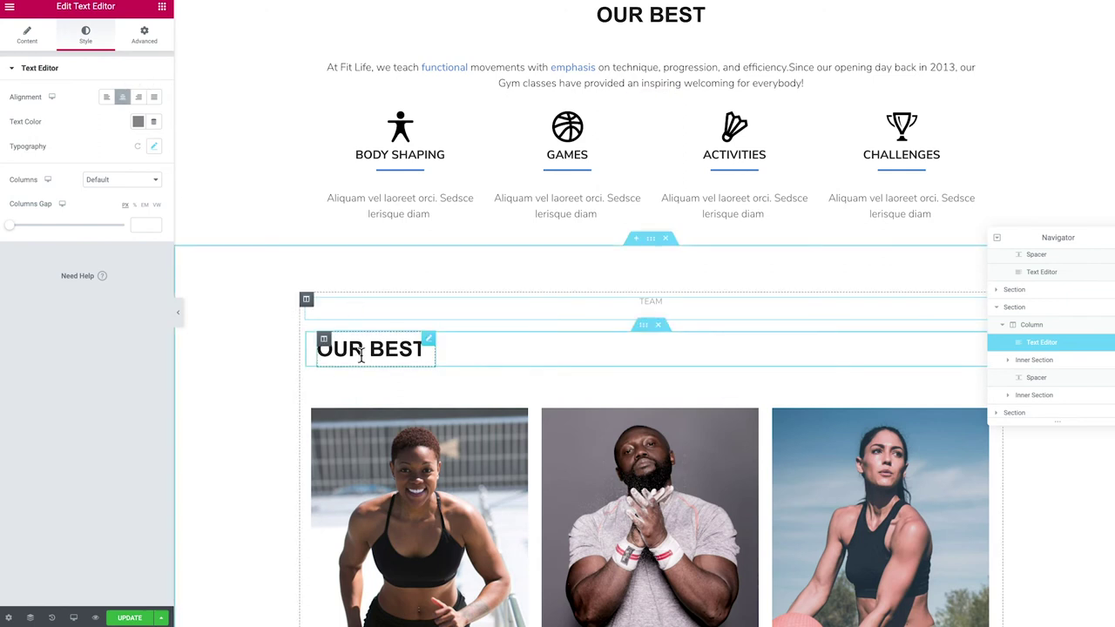
Delete the empty column, centre the team OUR BEST heading, and add a heading beneath it
right_click(442, 343)
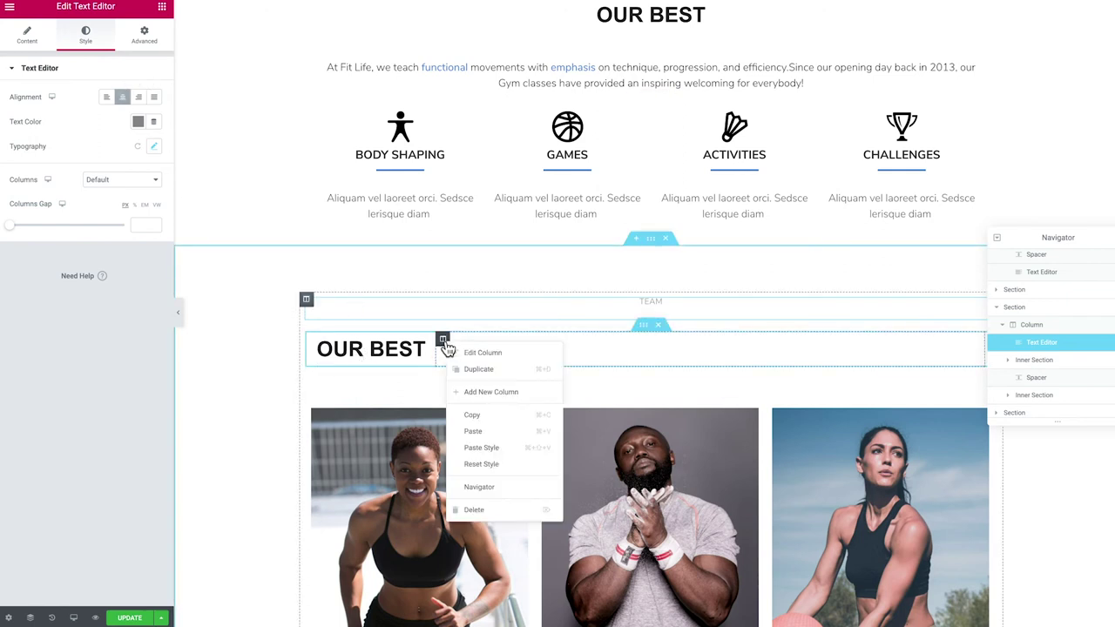
left_click(493, 513)
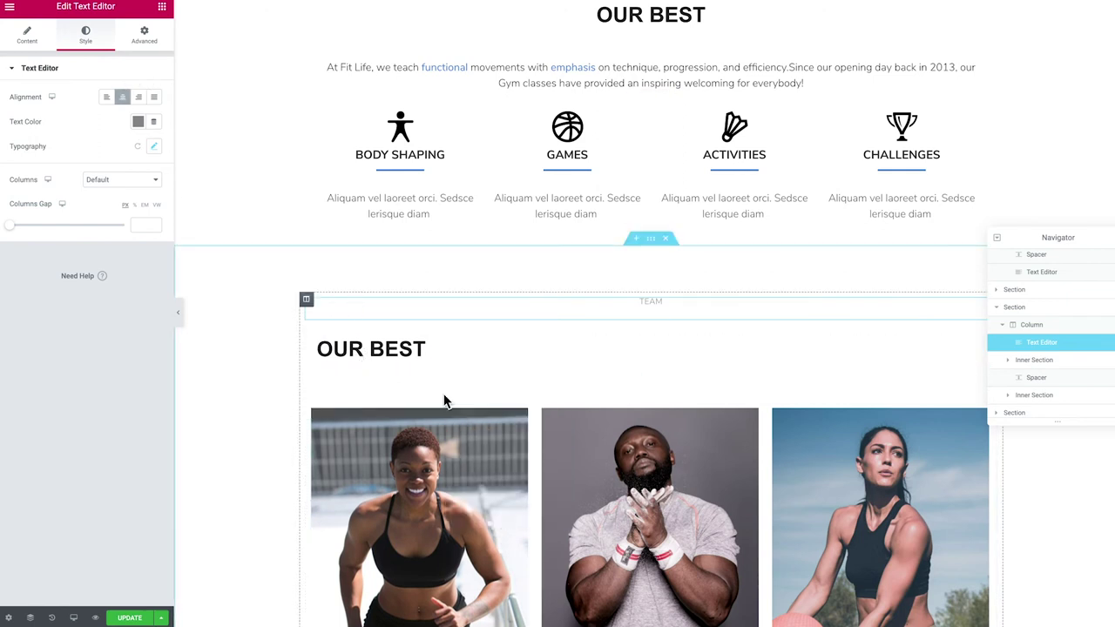
left_click(374, 349)
left_click(123, 263)
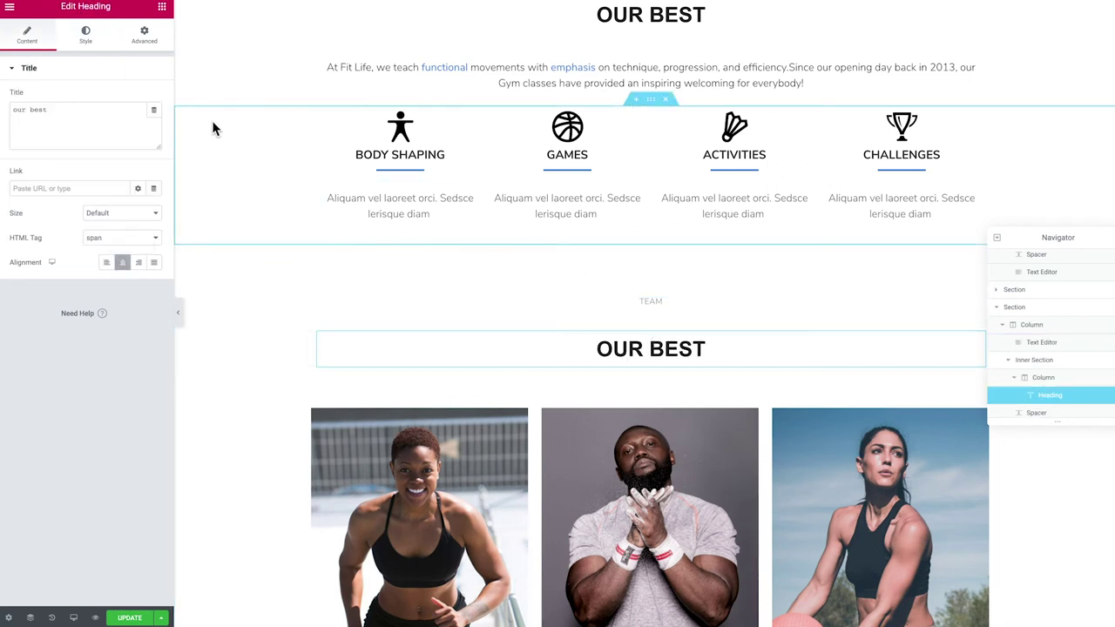
left_click(163, 10)
left_click_drag(130, 122, 647, 363)
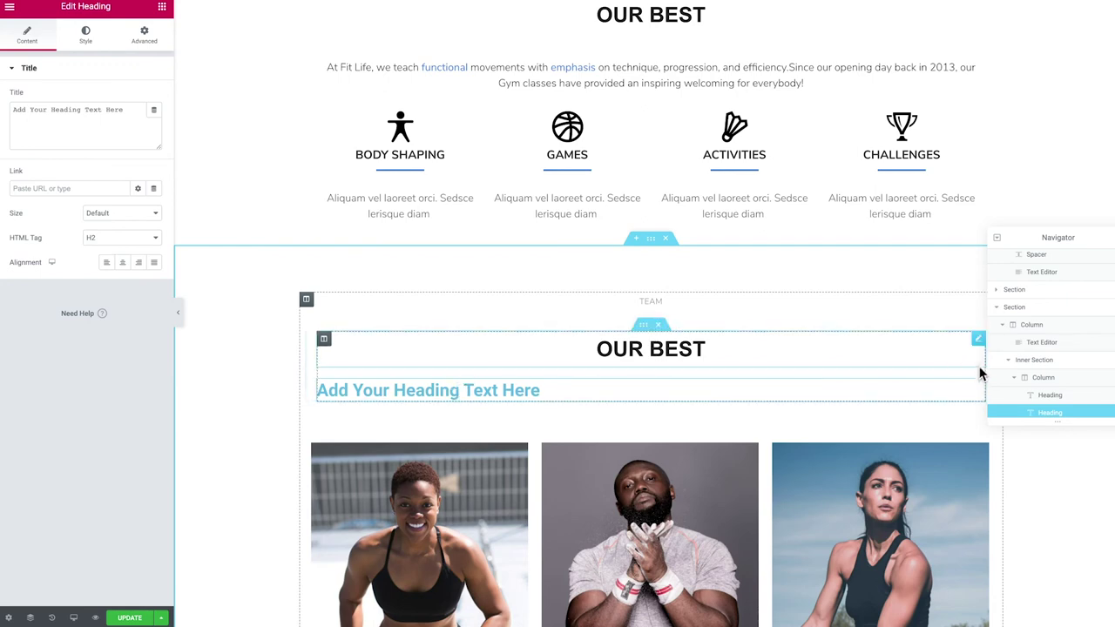
Delete the placeholder heading and the Muscle Building section, then add an empty section above GYM
right_click(981, 391)
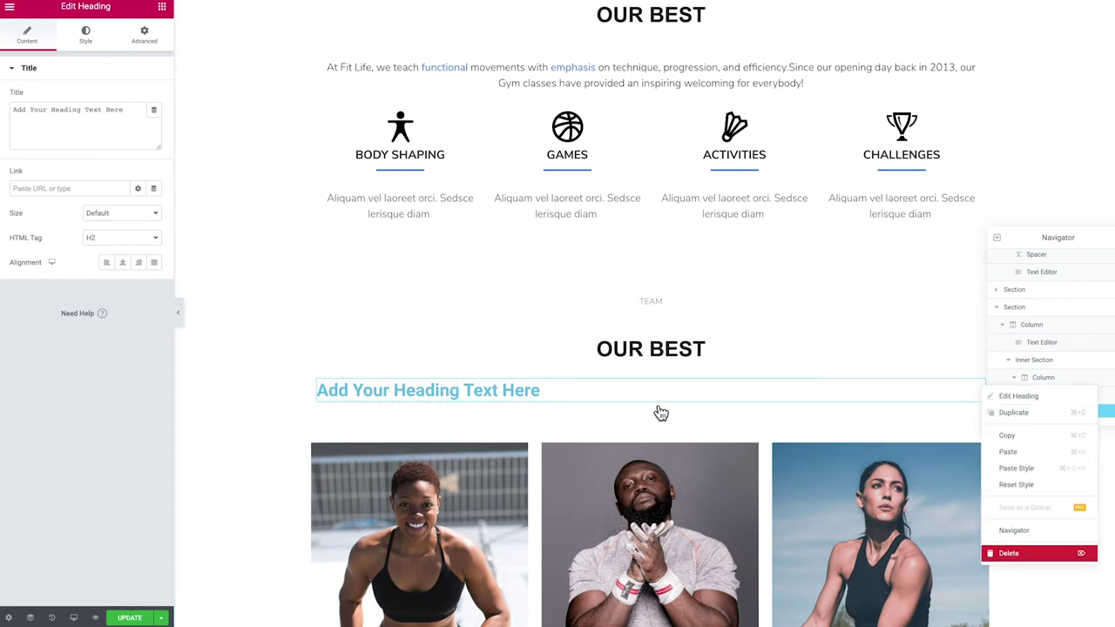
left_click(1008, 552)
scroll(578, 349, "down", 3)
scroll(579, 351, "down", 5)
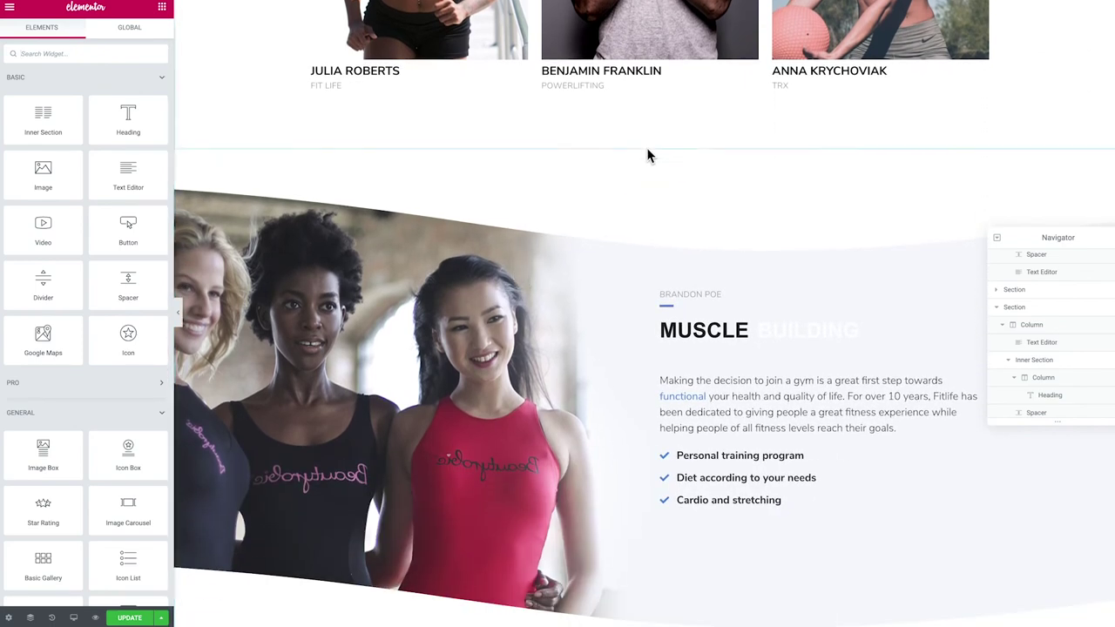
scroll(614, 193, "down", 2)
scroll(613, 192, "up", 2)
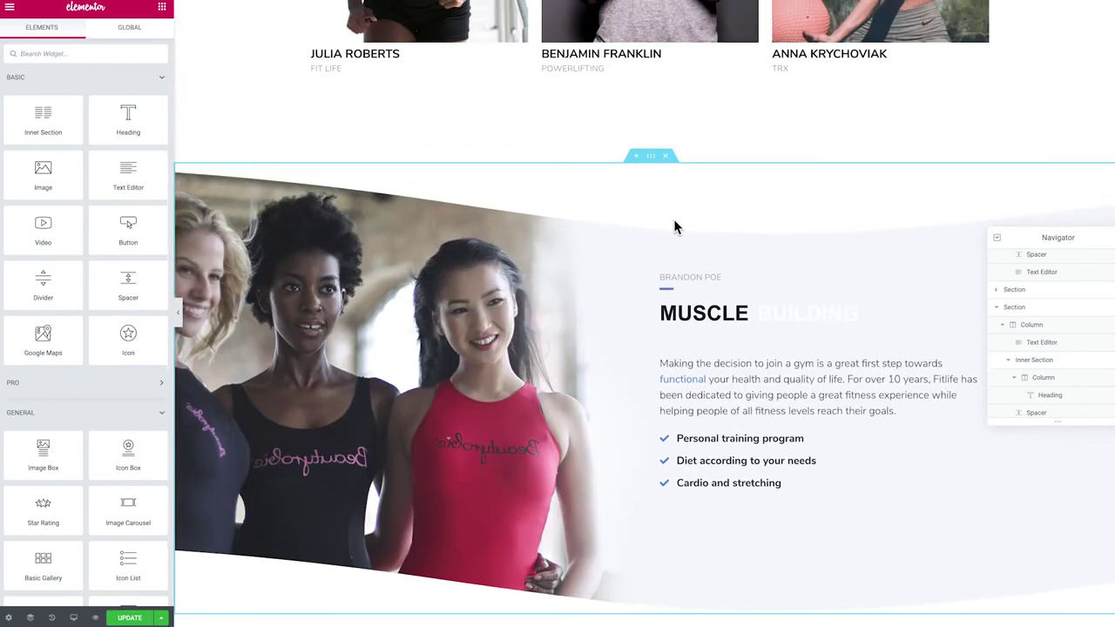
left_click(667, 160)
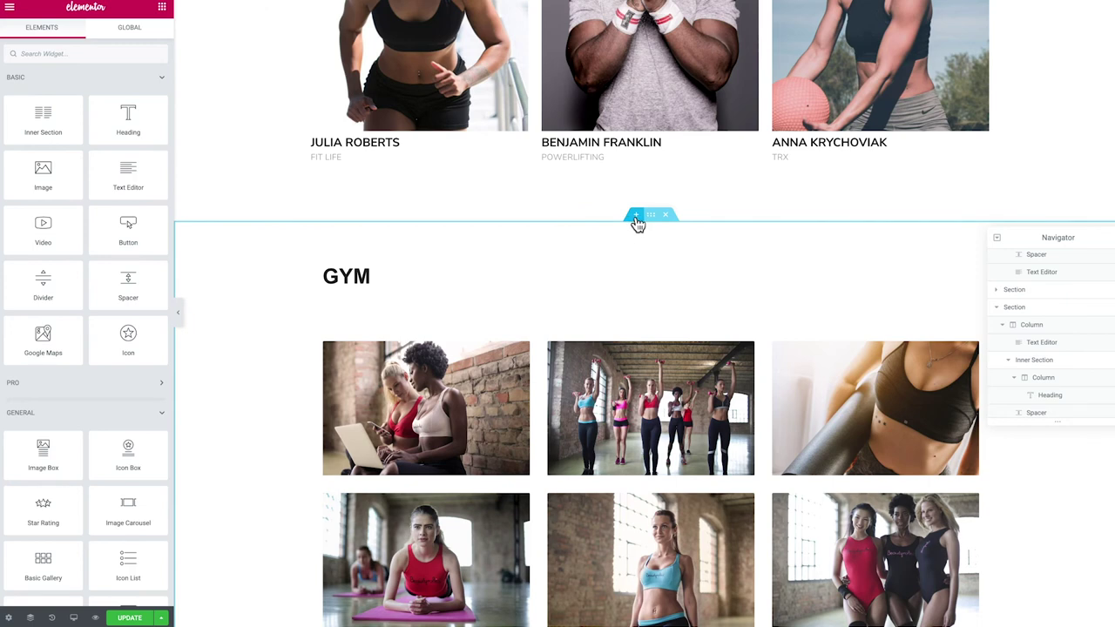
left_click(637, 215)
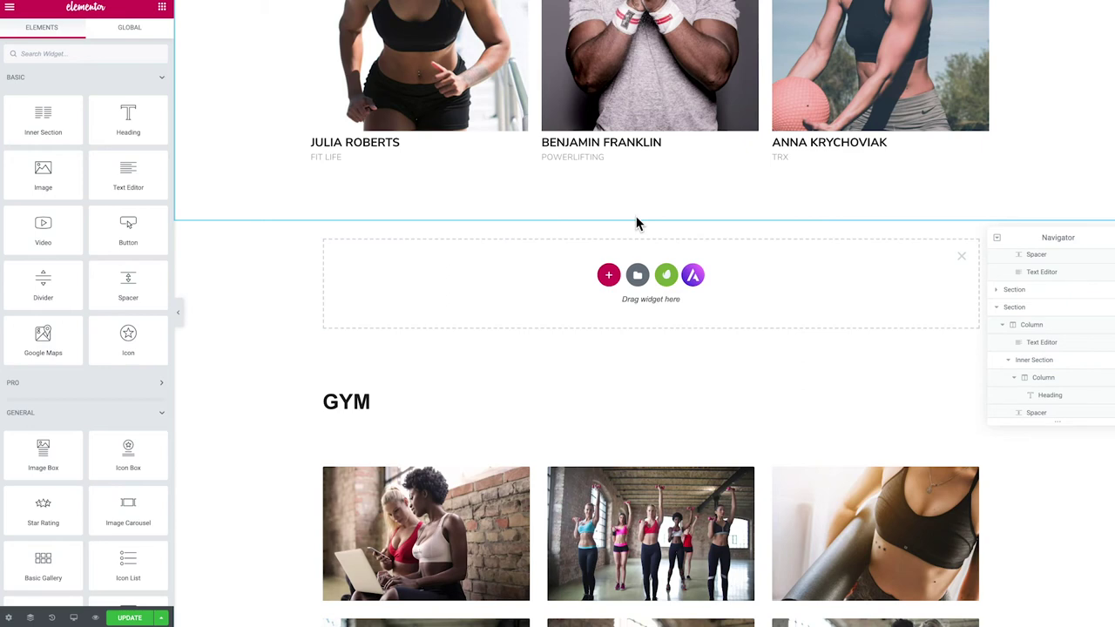
Open the template library's free blocks and browse the Image Gallery category
left_click(666, 277)
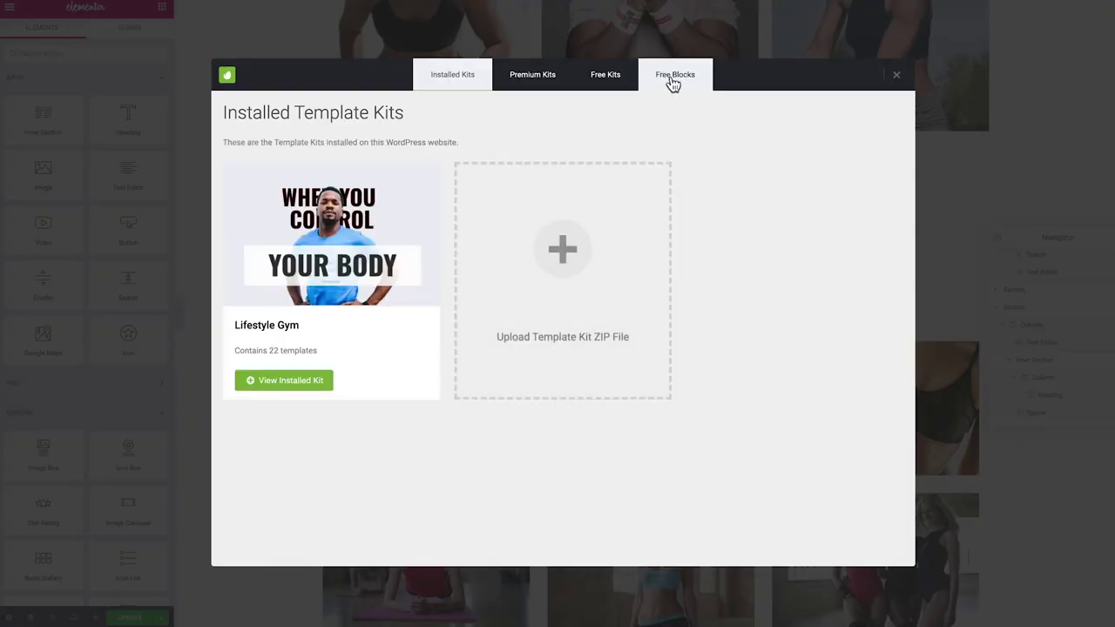
left_click(671, 80)
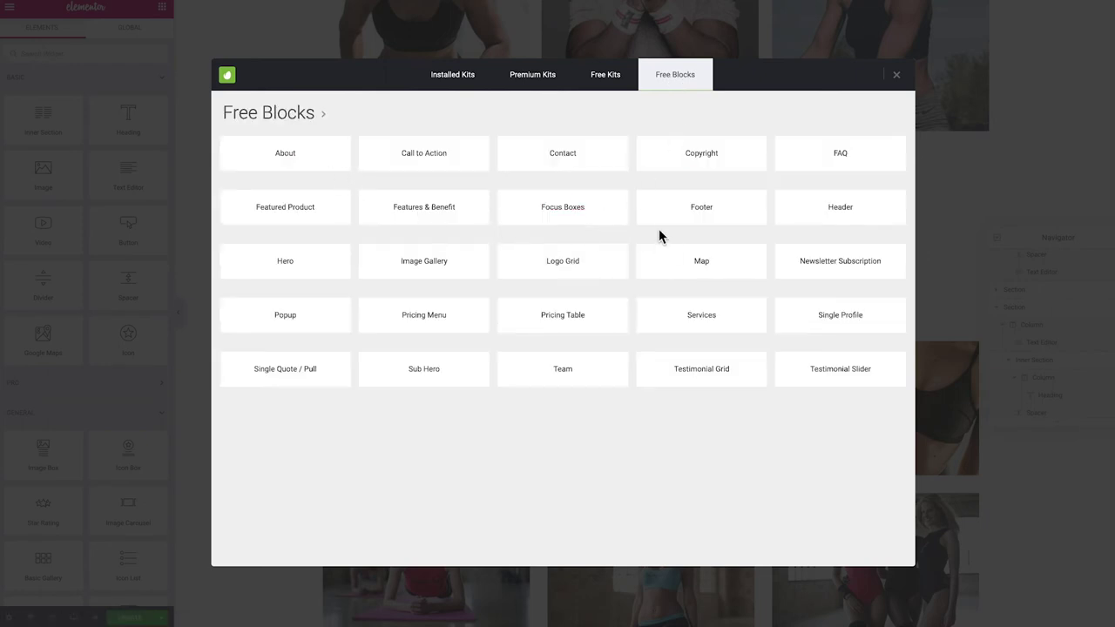
left_click(443, 269)
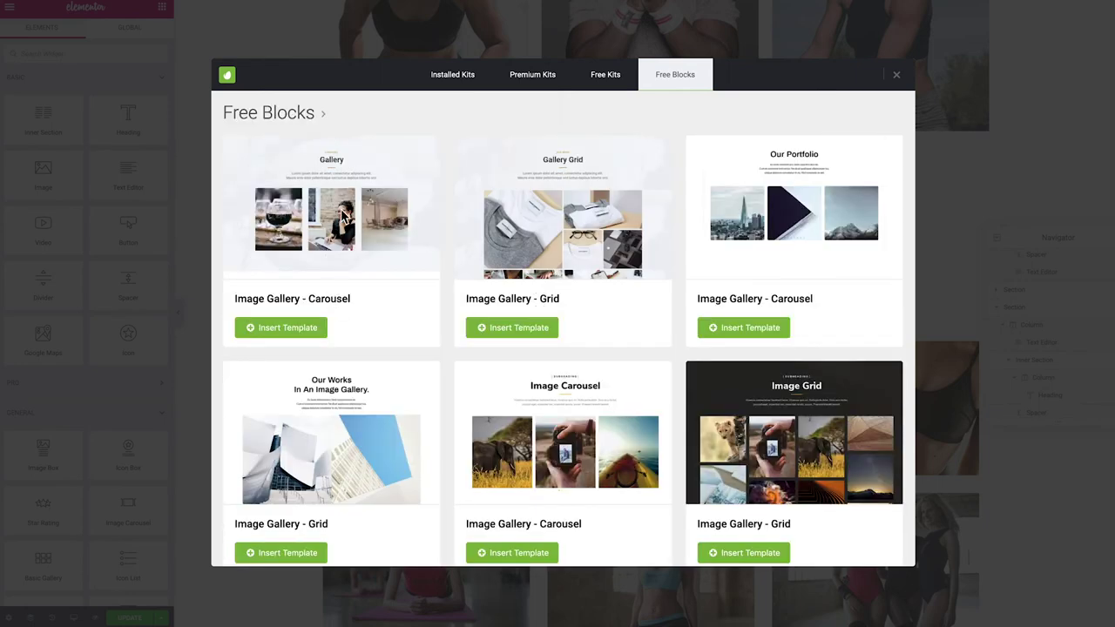
scroll(733, 306, "down", 5)
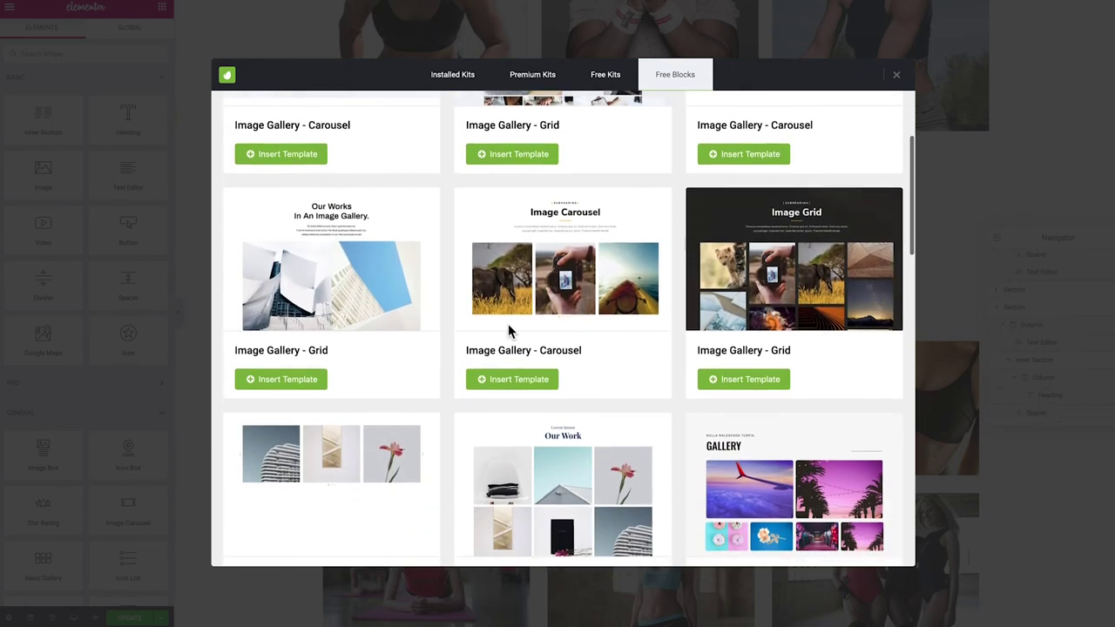
scroll(733, 394, "down", 3)
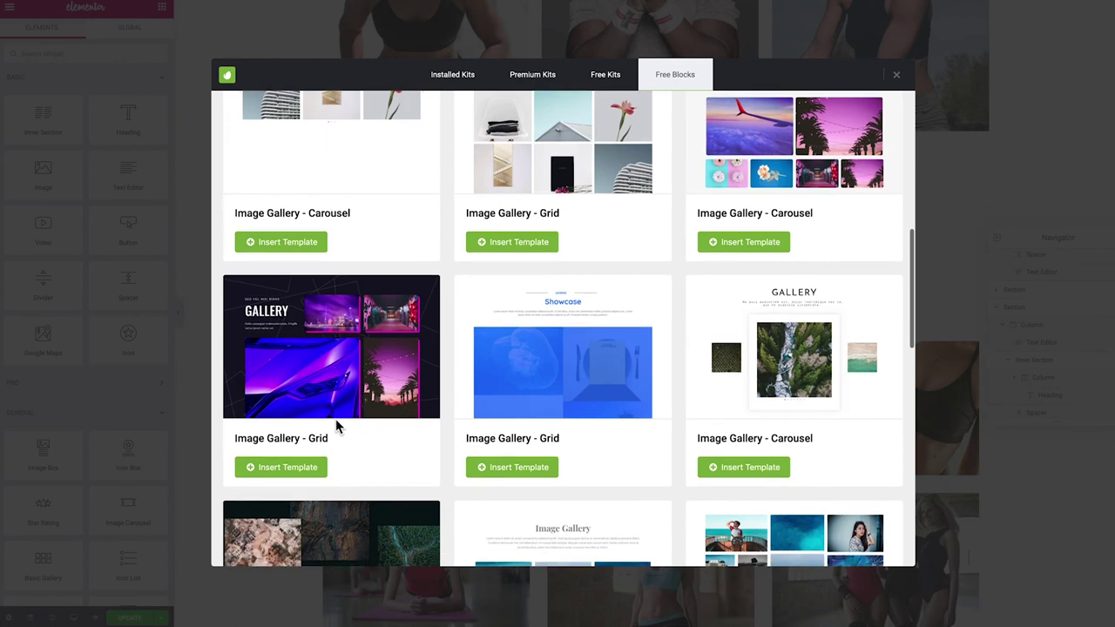
scroll(351, 423, "down", 3)
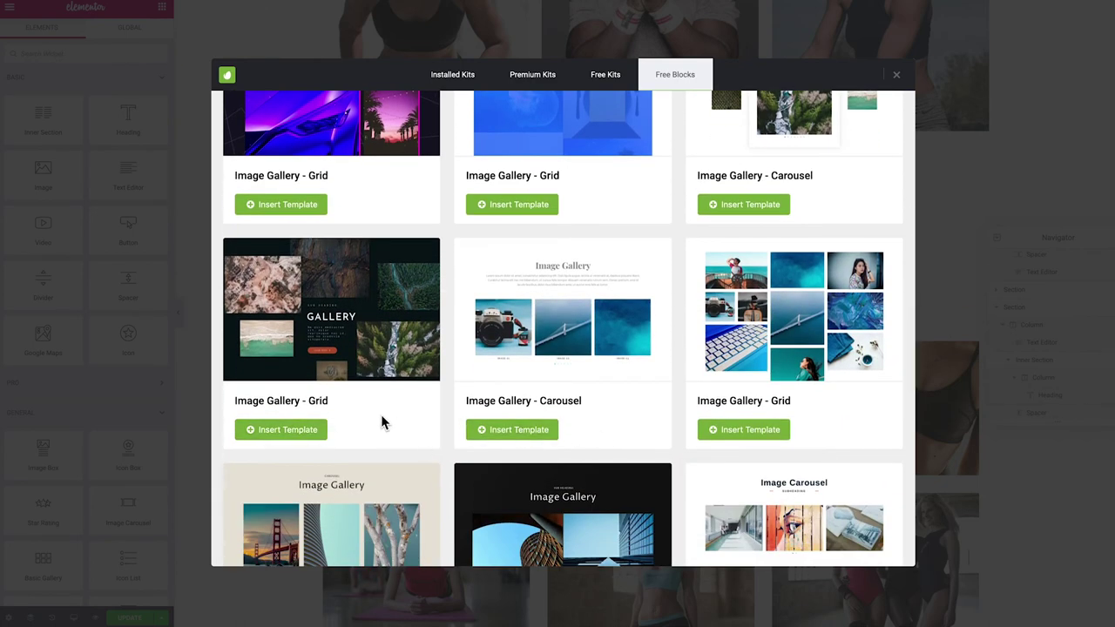
scroll(381, 415, "down", 5)
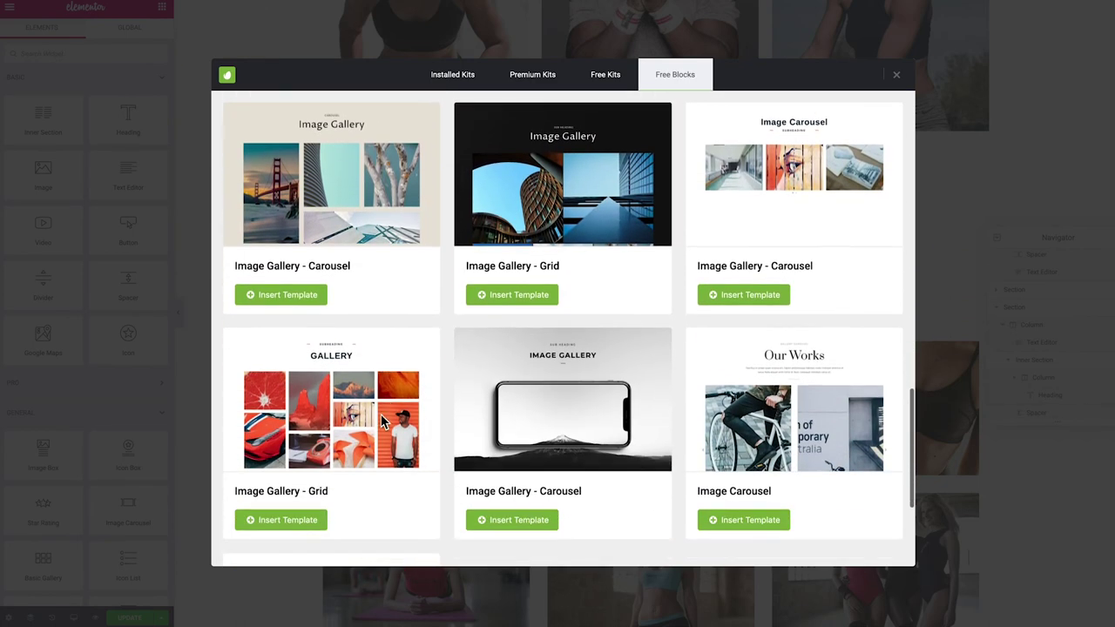
scroll(380, 420, "down", 3)
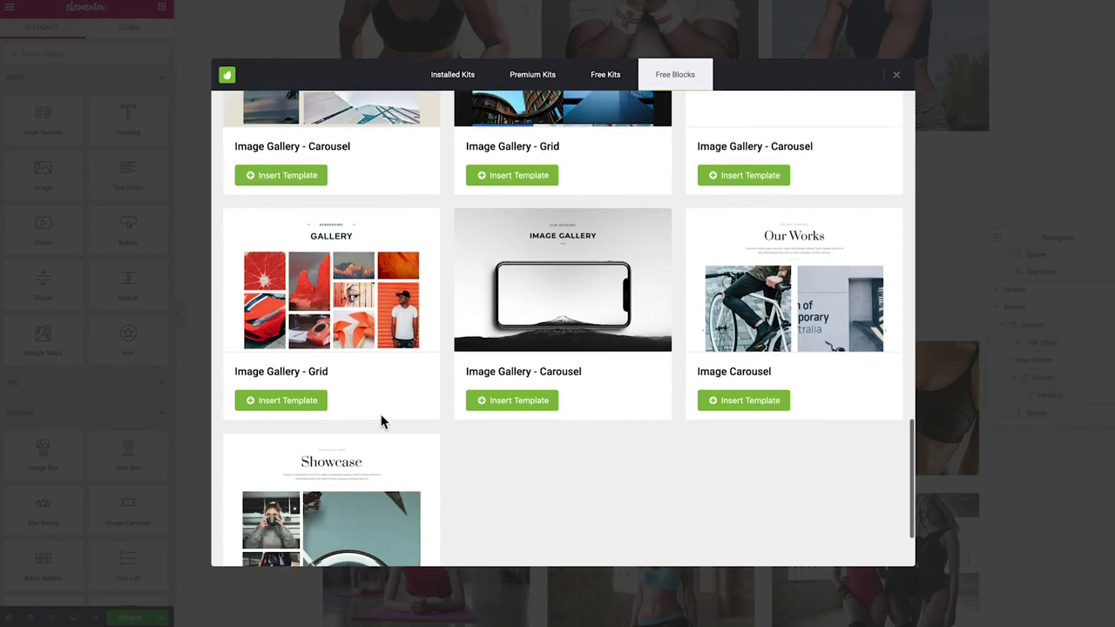
scroll(380, 427, "up", 2)
scroll(379, 425, "up", 1)
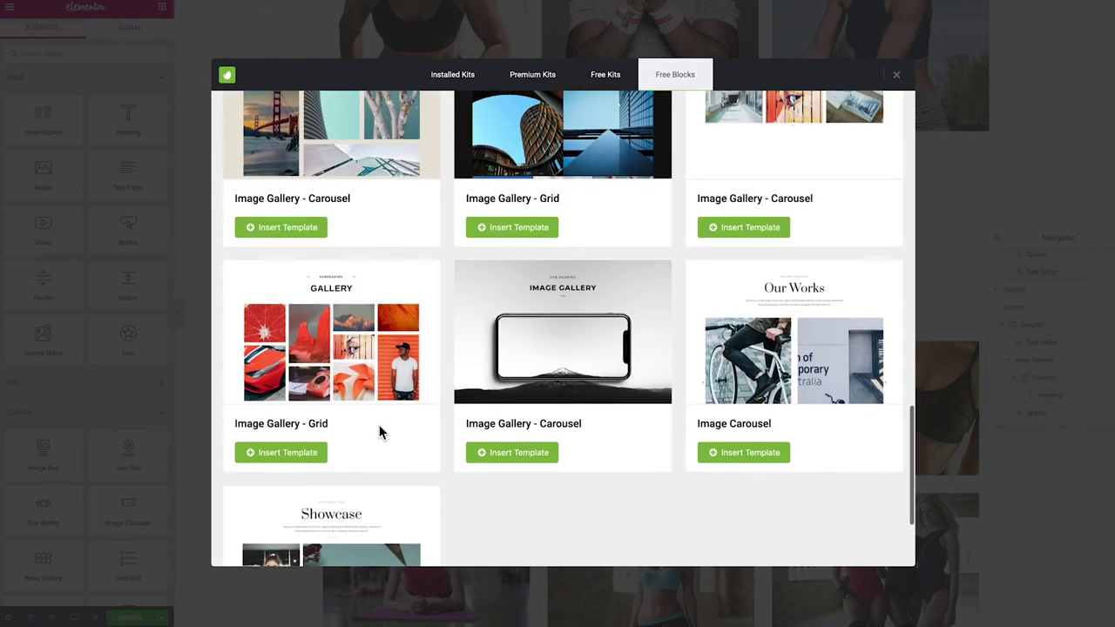
scroll(382, 421, "up", 2)
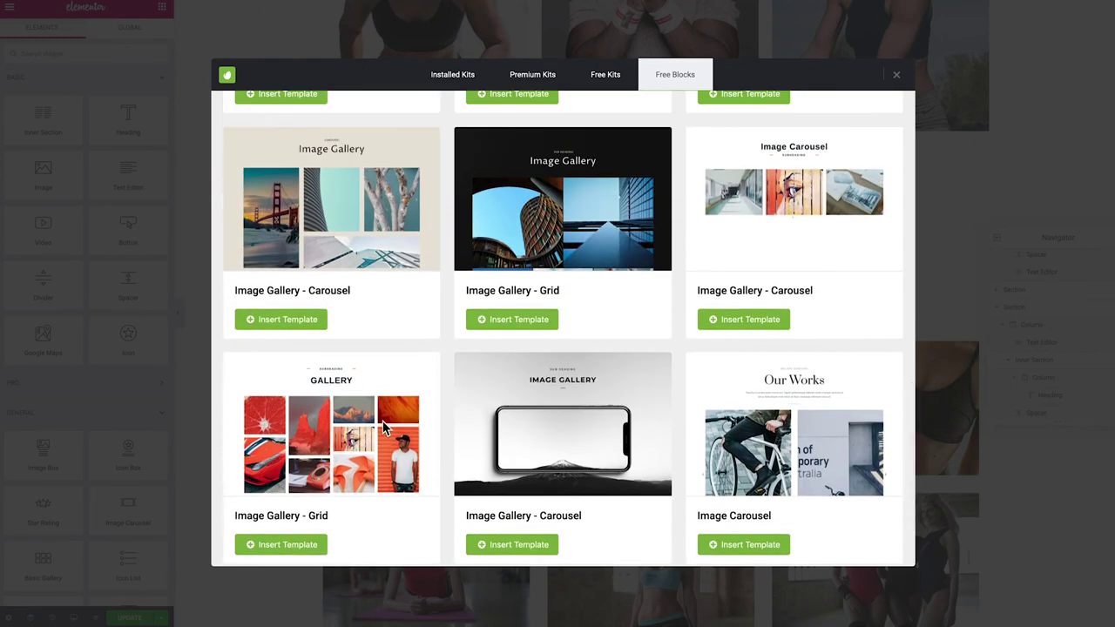
scroll(383, 421, "up", 15)
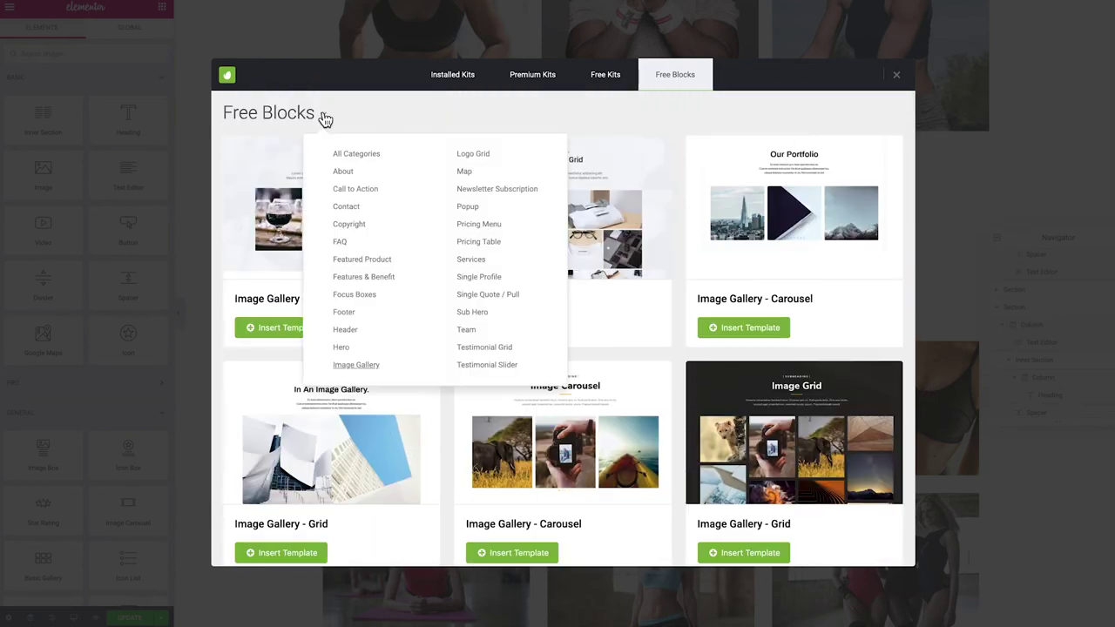
Insert the dark CALL TO ACTION block from the Call to Action category
mouse_move(321, 117)
left_click(346, 193)
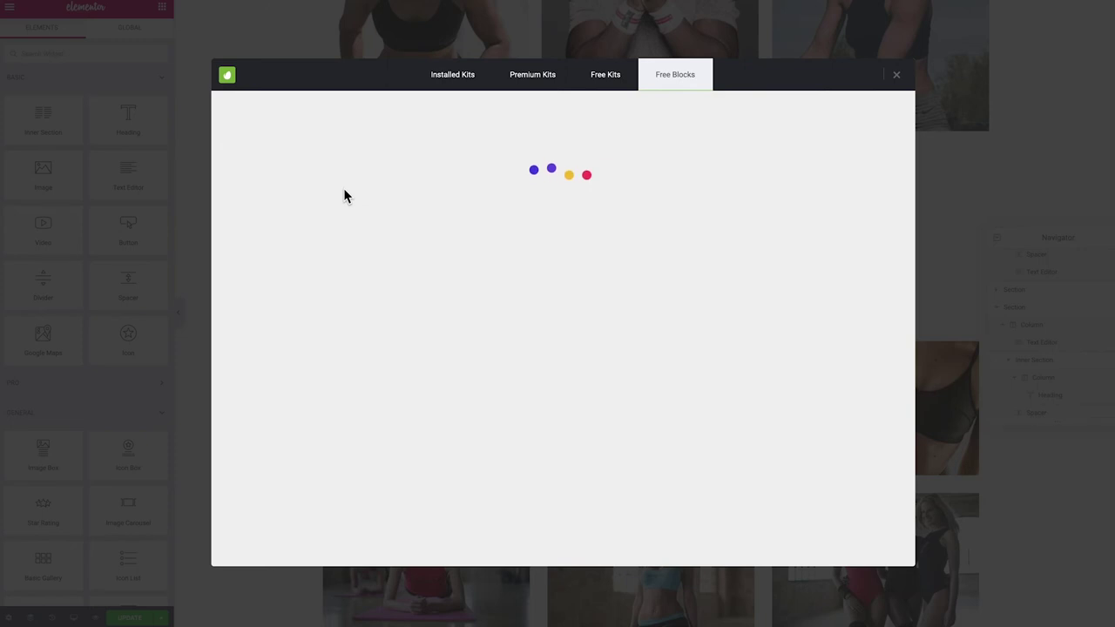
scroll(344, 195, "down", 1)
scroll(344, 196, "down", 1)
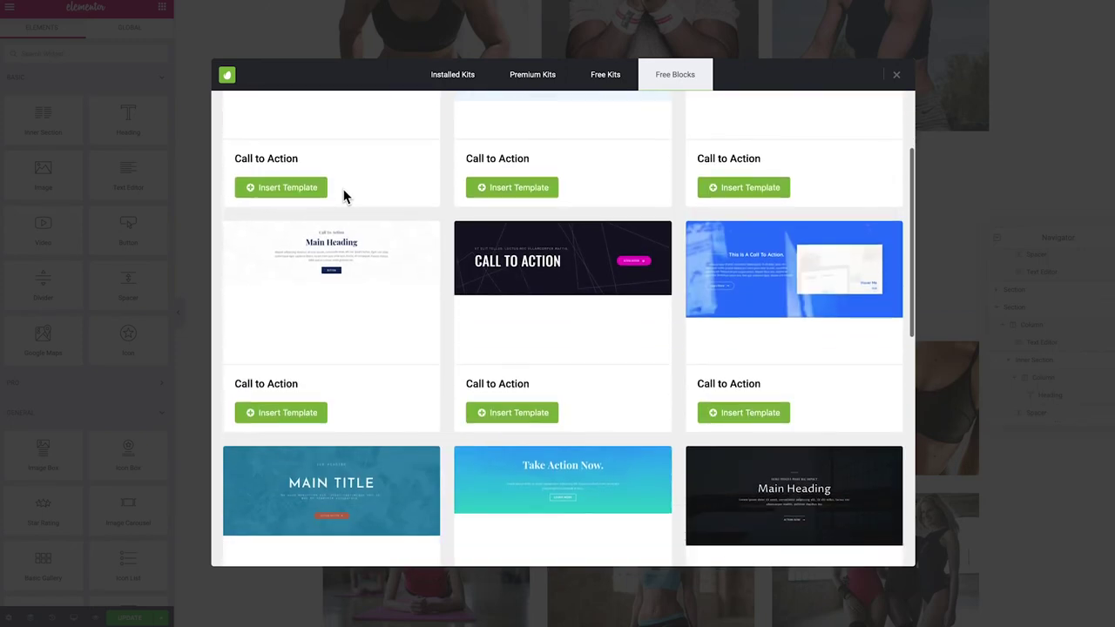
scroll(345, 197, "down", 1)
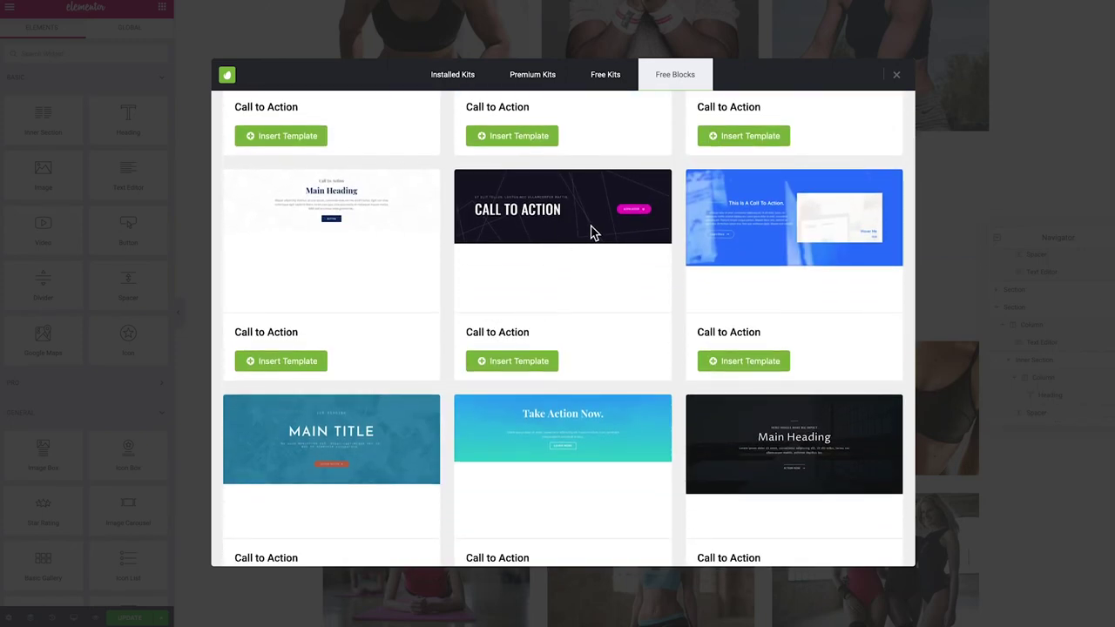
left_click(515, 364)
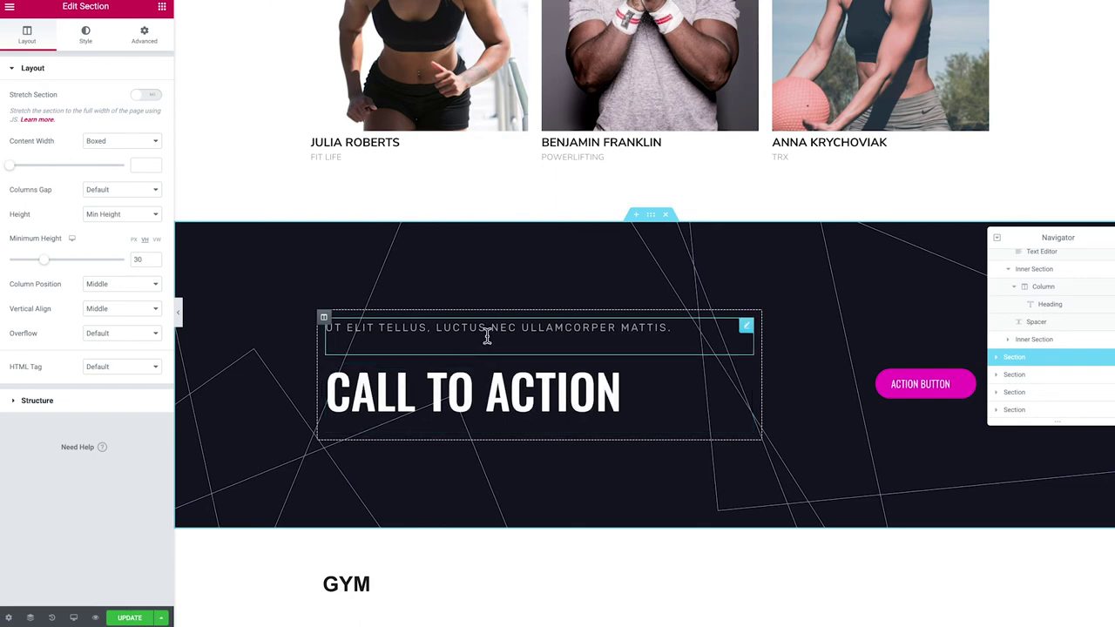
Delete the banner's subtitle and retype its heading as 'Book a class'
right_click(745, 331)
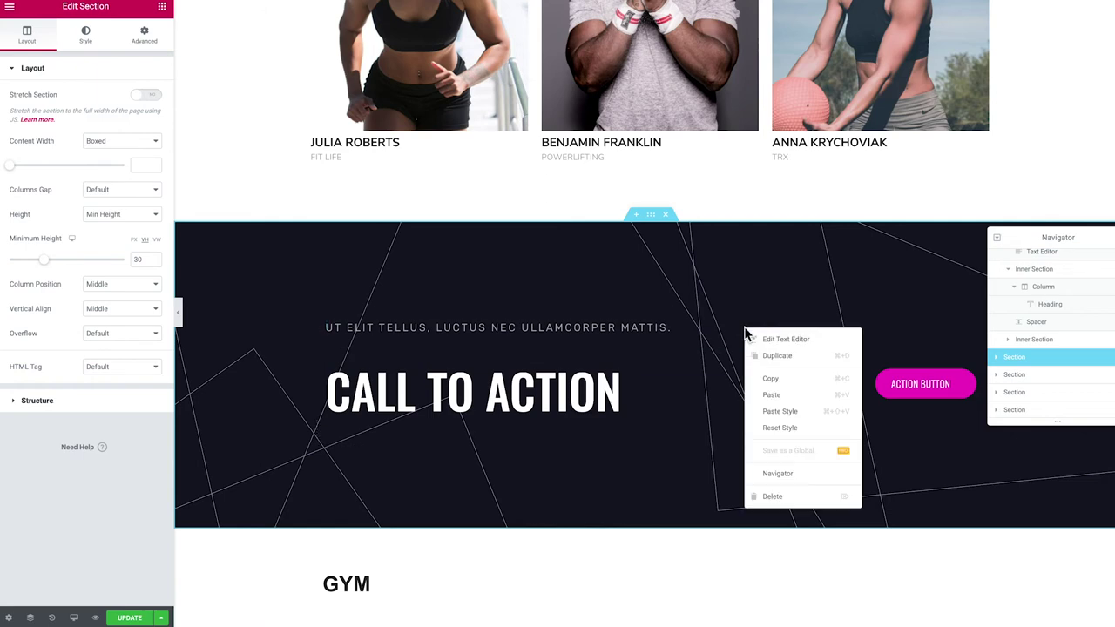
left_click(774, 497)
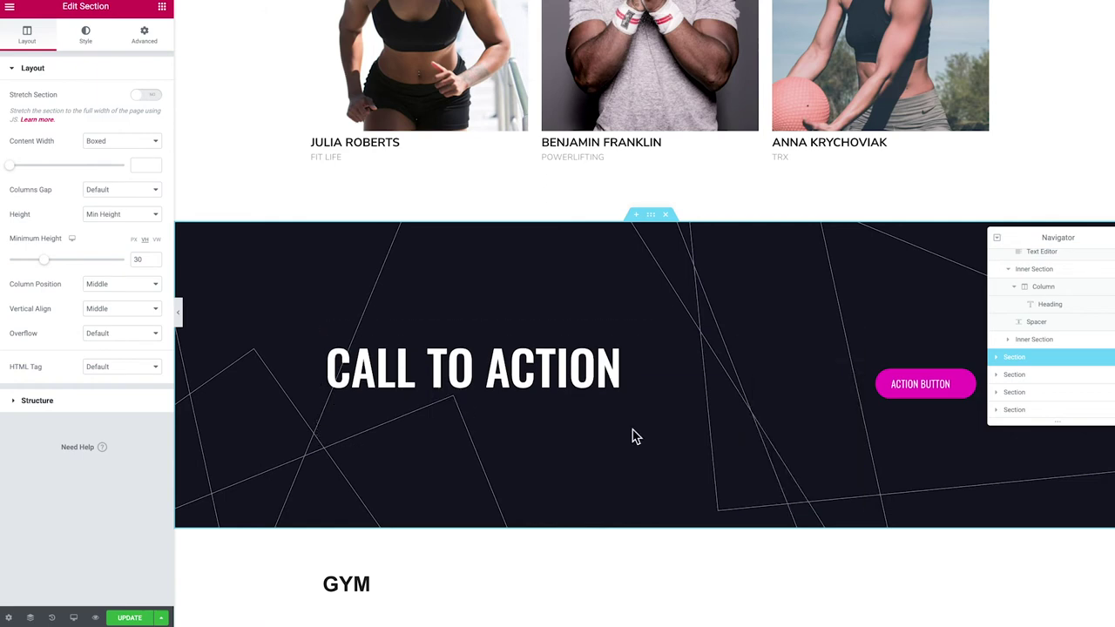
left_click(408, 364)
left_click_drag(617, 371, 328, 377)
type("B")
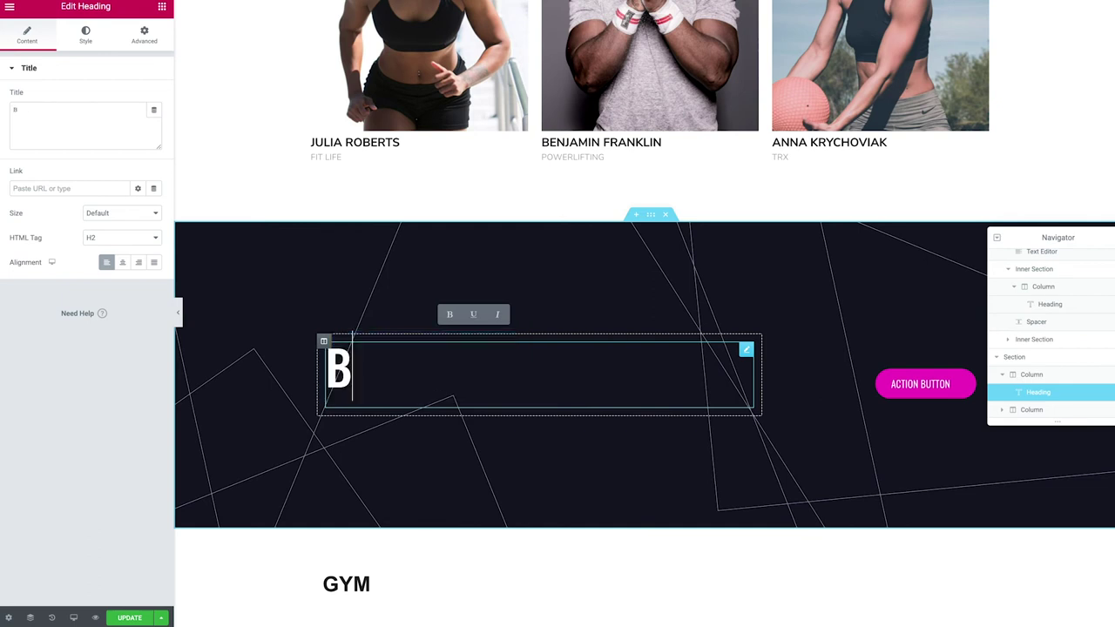
type("ook a class")
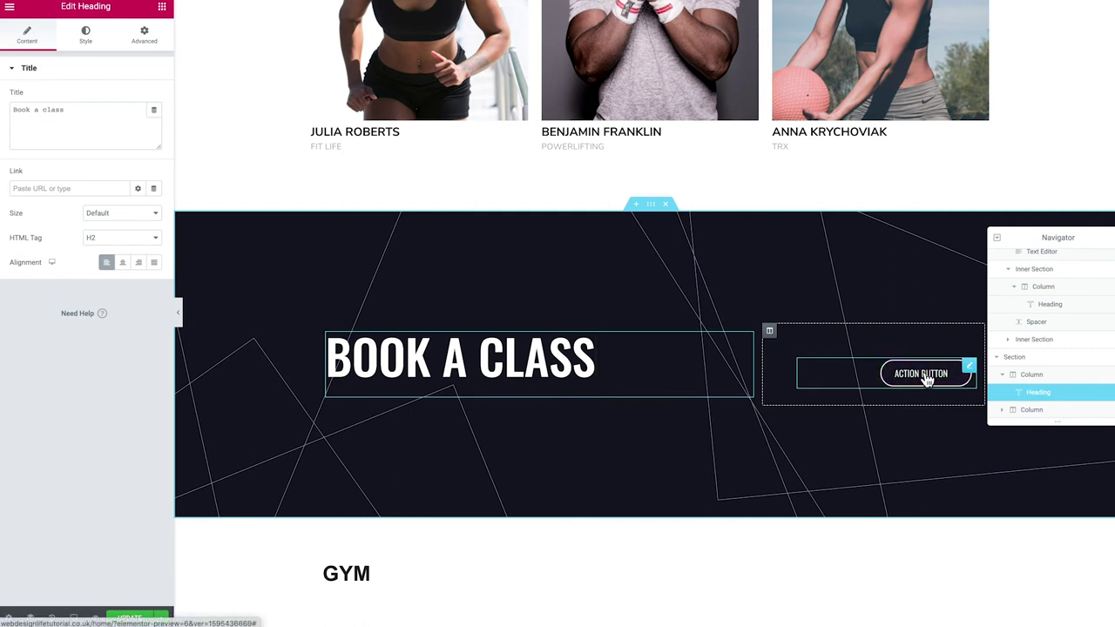
Replace the action button with a centred Button widget labelled 'Contact Us'
right_click(969, 373)
left_click(991, 533)
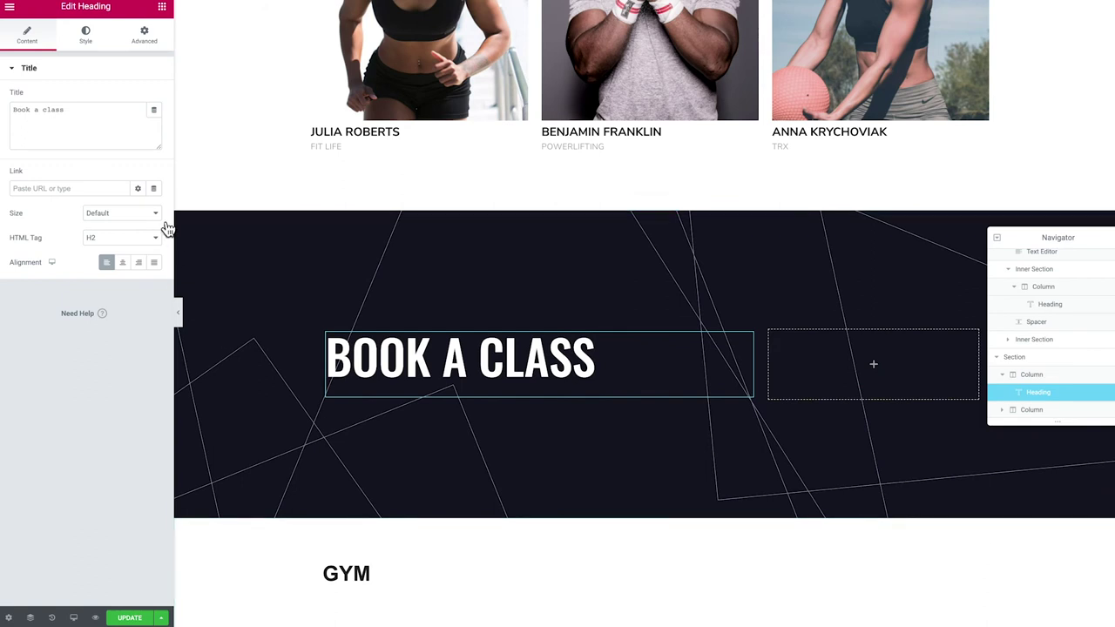
left_click(162, 10)
left_click_drag(122, 229, 884, 373)
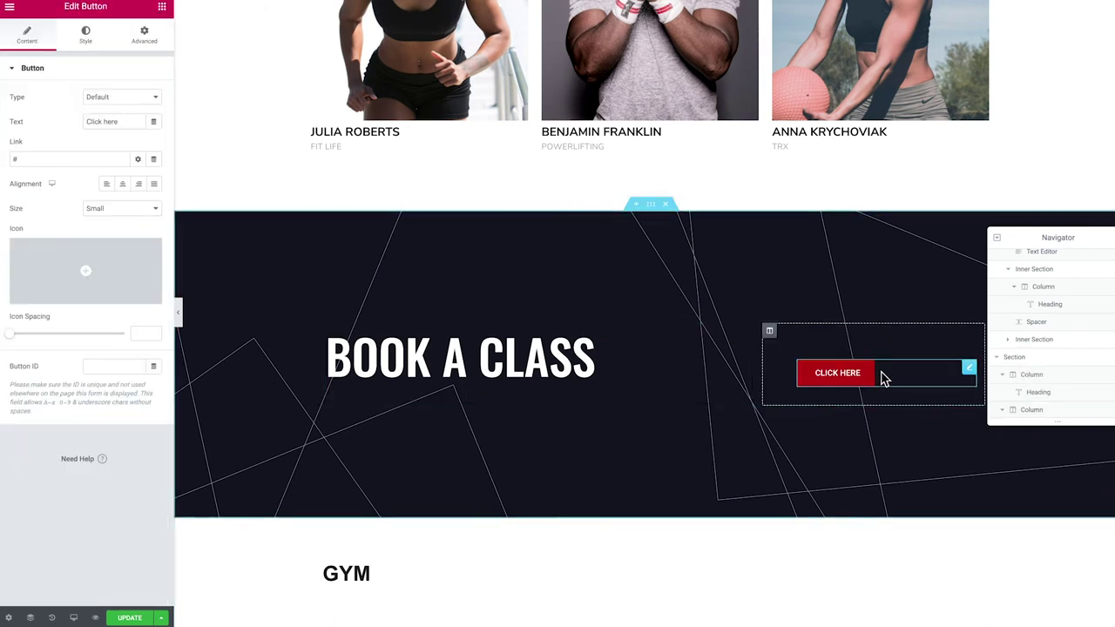
left_click(122, 184)
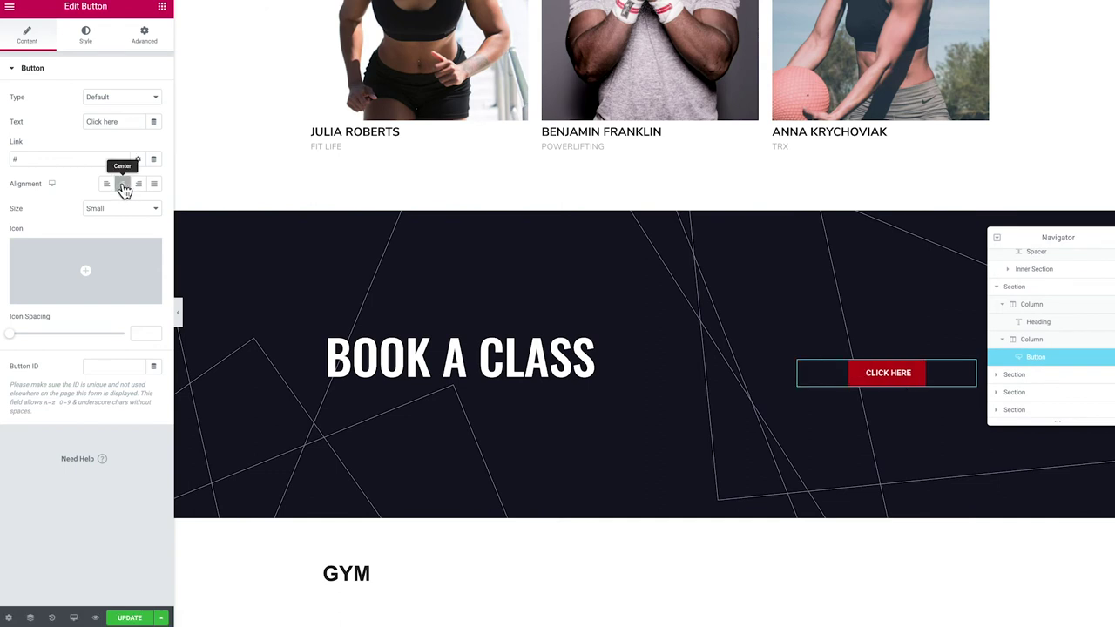
left_click_drag(137, 122, 52, 119)
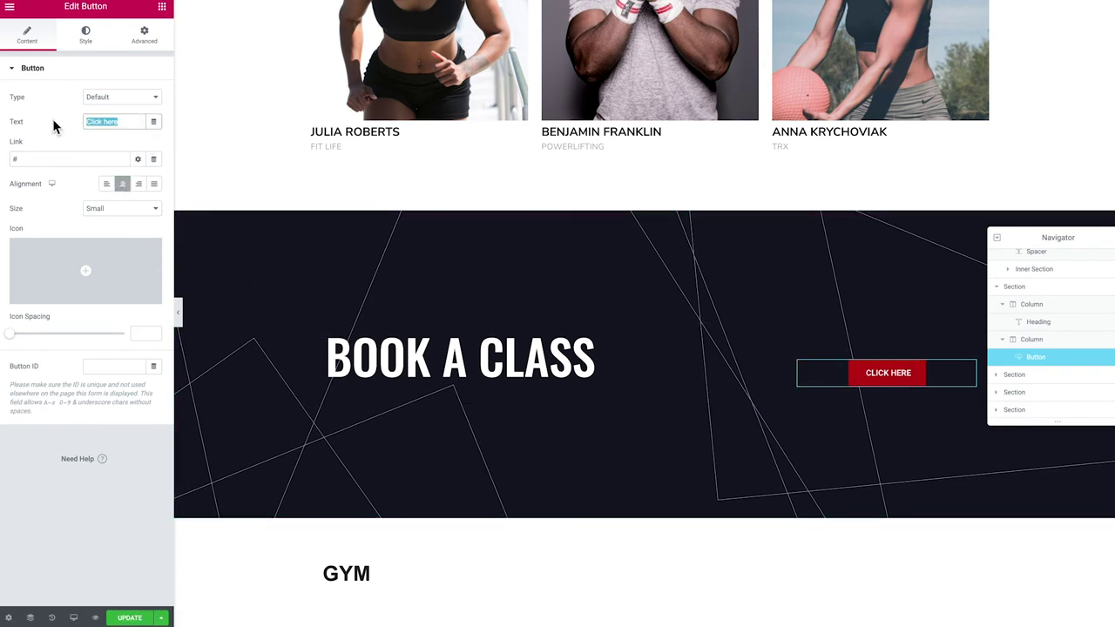
type("Contact ")
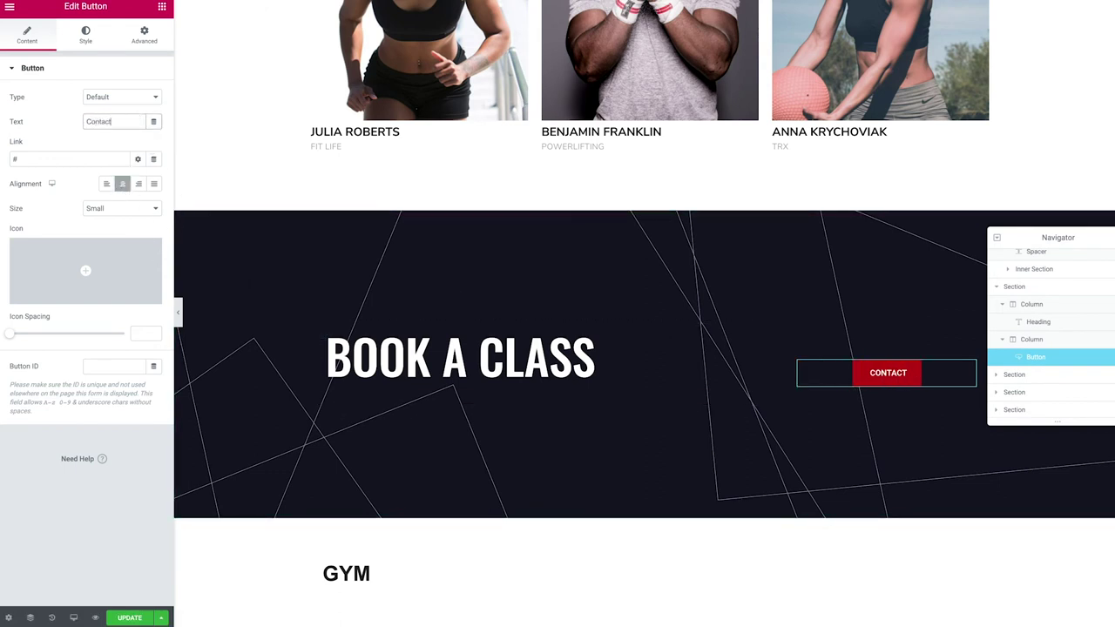
type("Us")
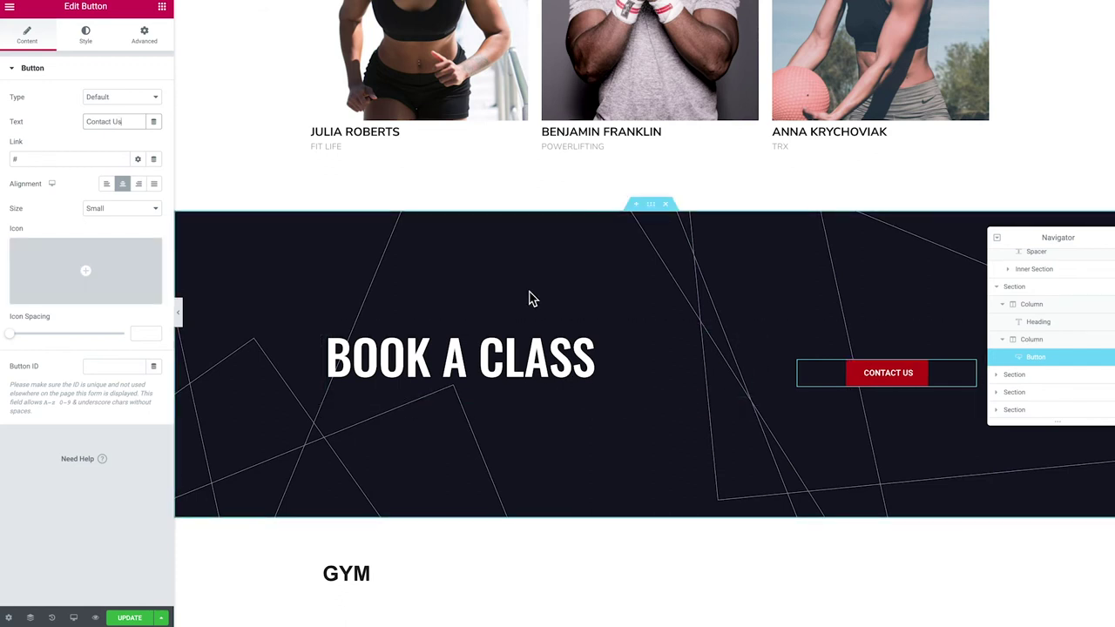
scroll(525, 300, "down", 1)
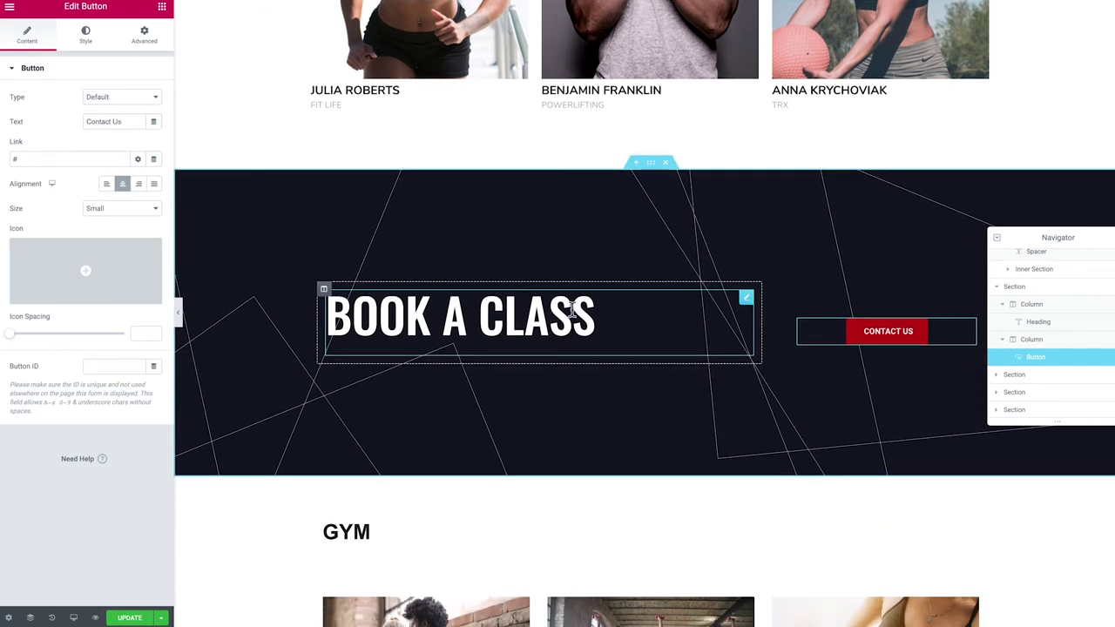
Reduce the BOOK A CLASS section's minimum height from 30 to 20
left_click(651, 164)
scroll(610, 187, "up", 1)
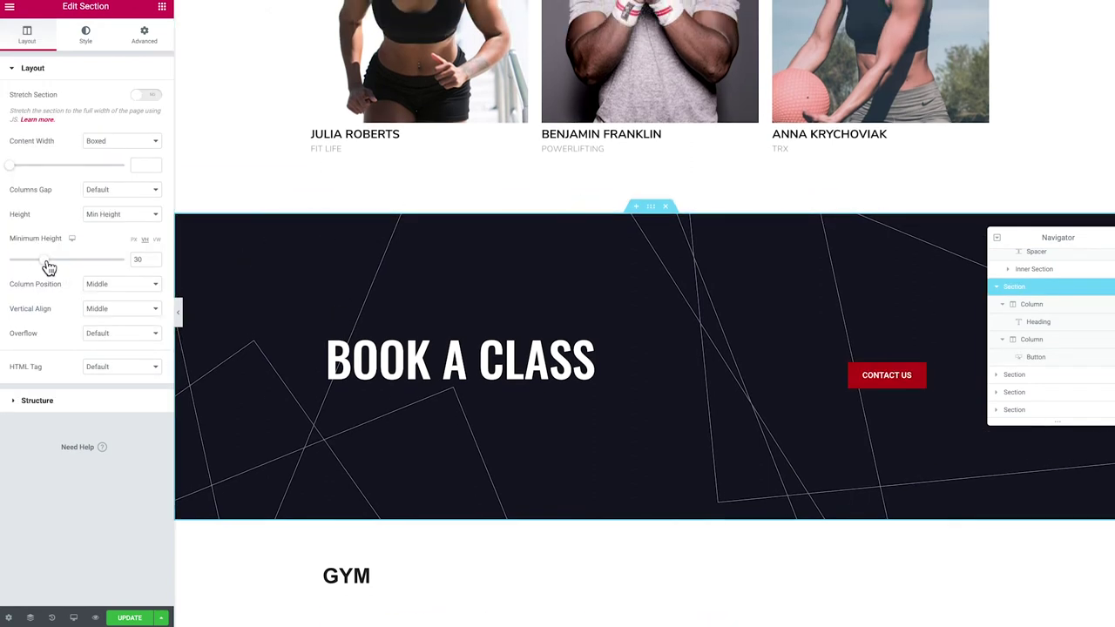
left_click_drag(48, 265, 35, 261)
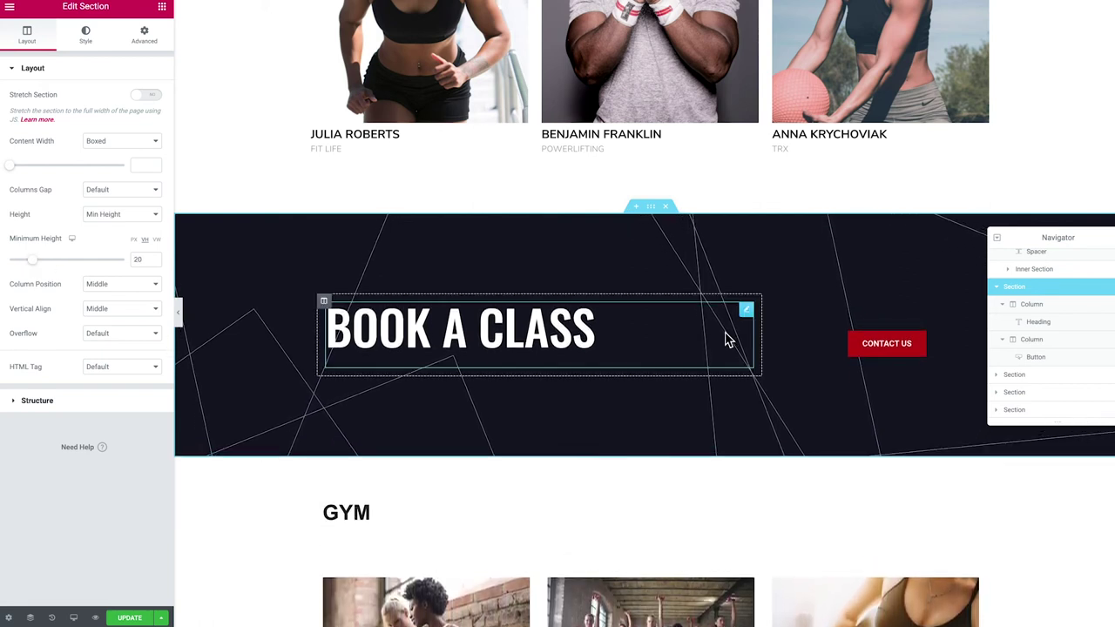
Set the banner's background overlay colour to the red preset #BF1010
left_click(86, 35)
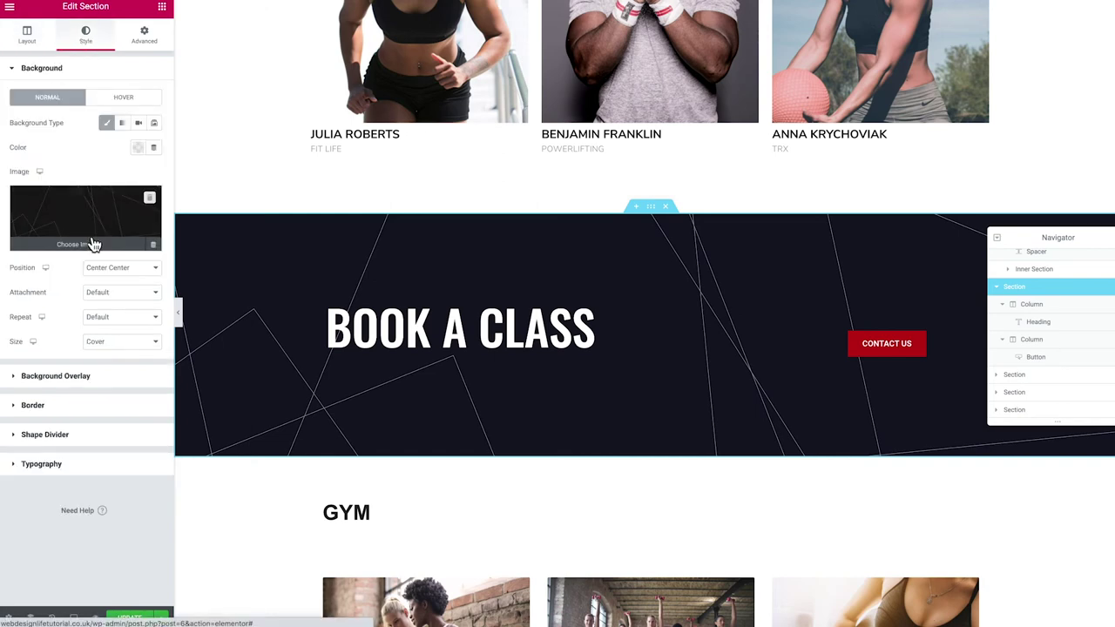
left_click(42, 381)
left_click(138, 178)
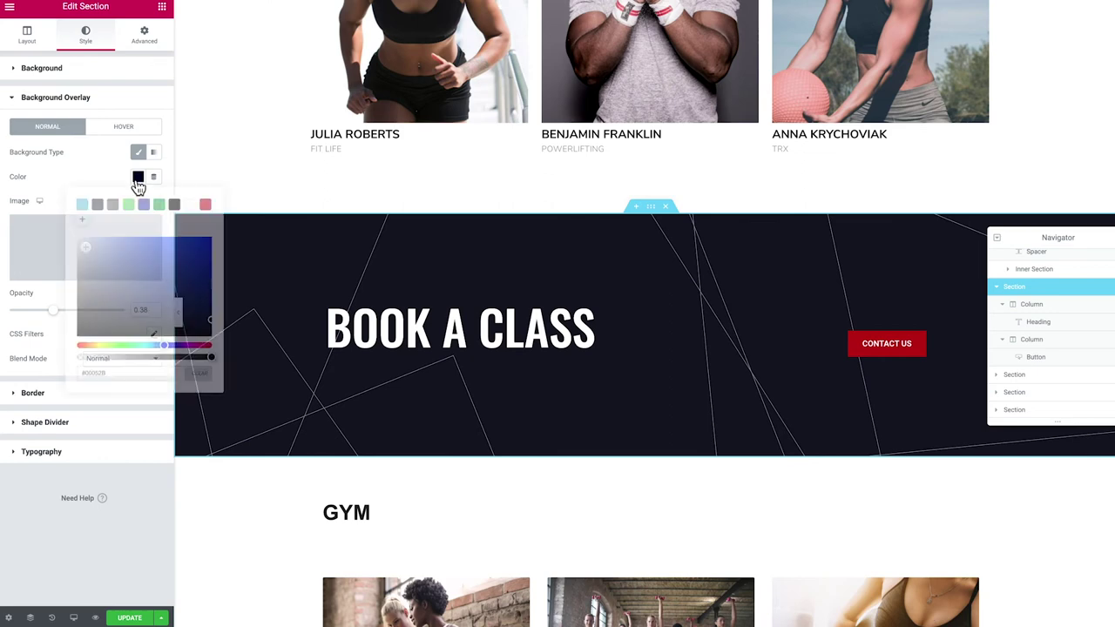
left_click_drag(157, 326, 198, 269)
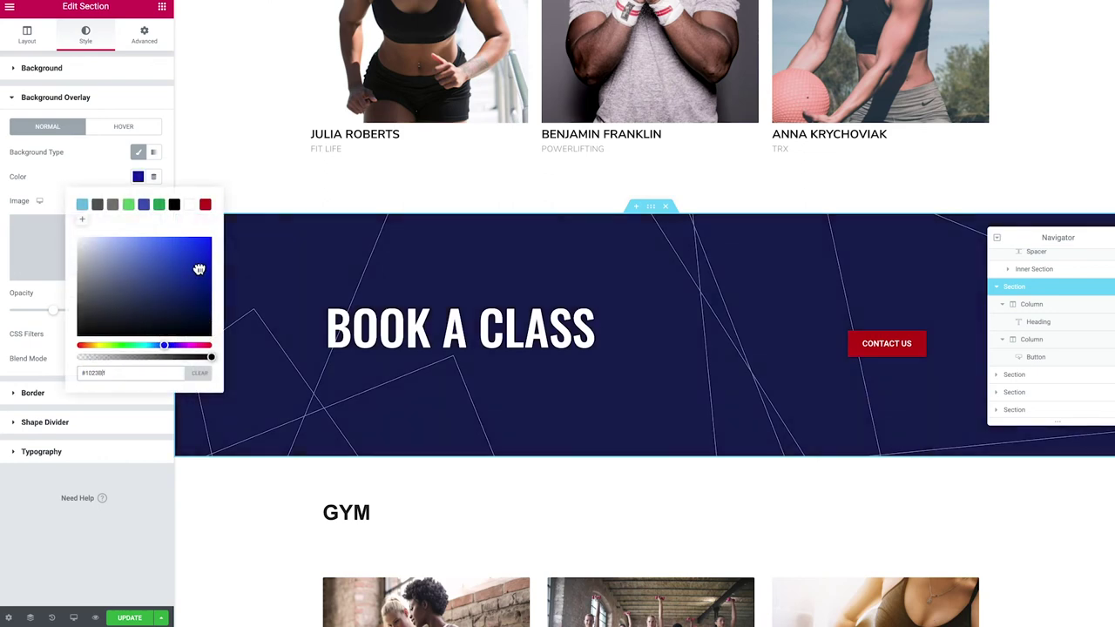
left_click(203, 206)
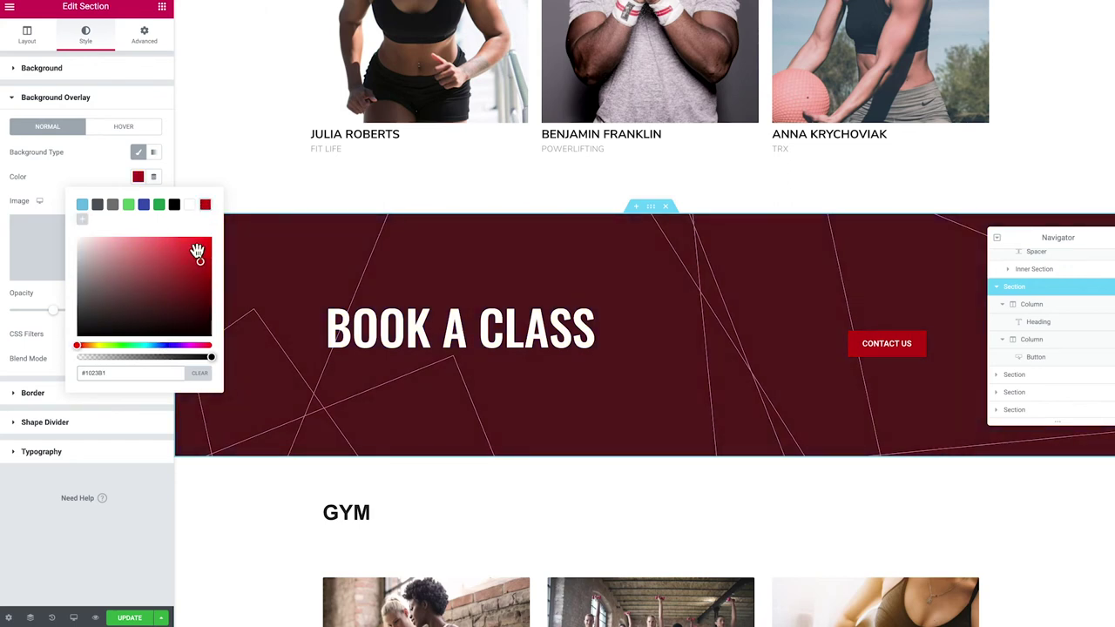
left_click_drag(156, 322, 225, 357)
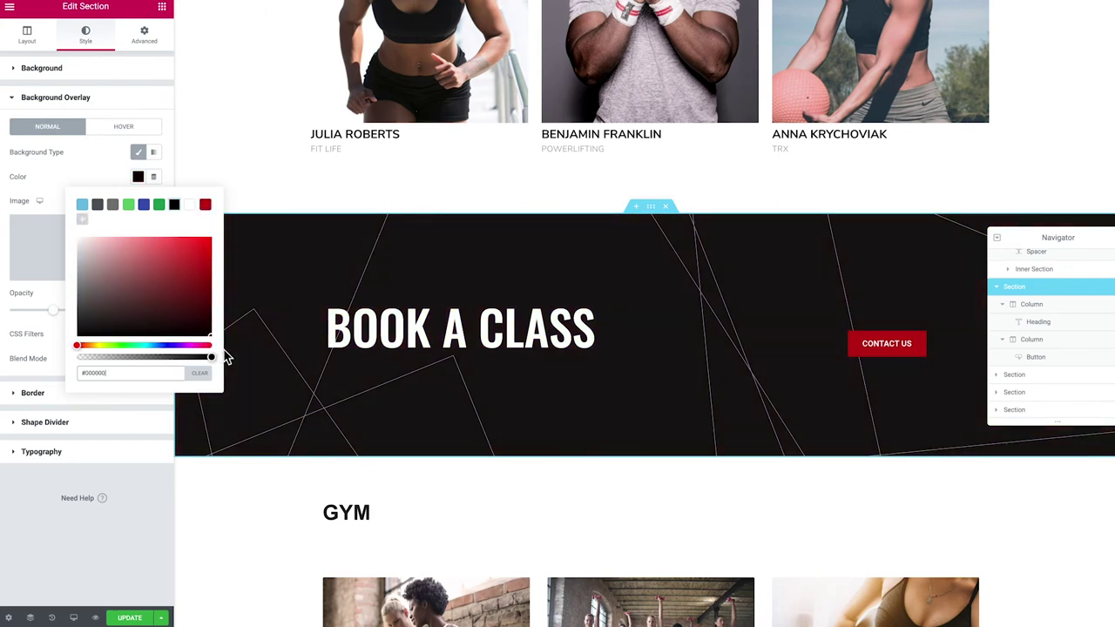
left_click(204, 204)
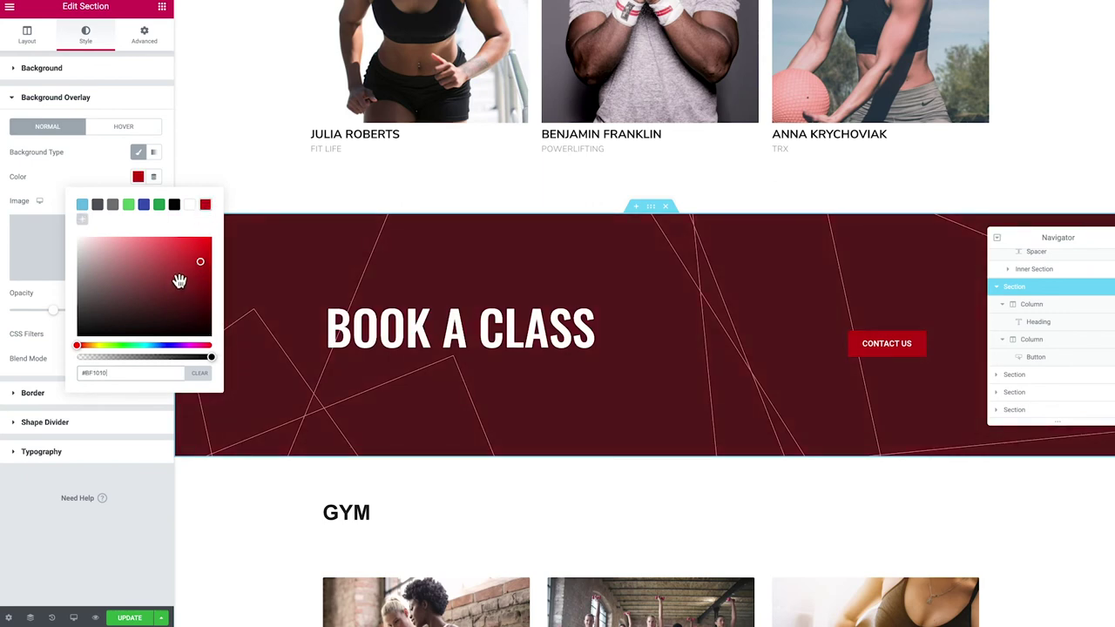
left_click(68, 175)
scroll(298, 366, "down", 3)
scroll(380, 399, "down", 3)
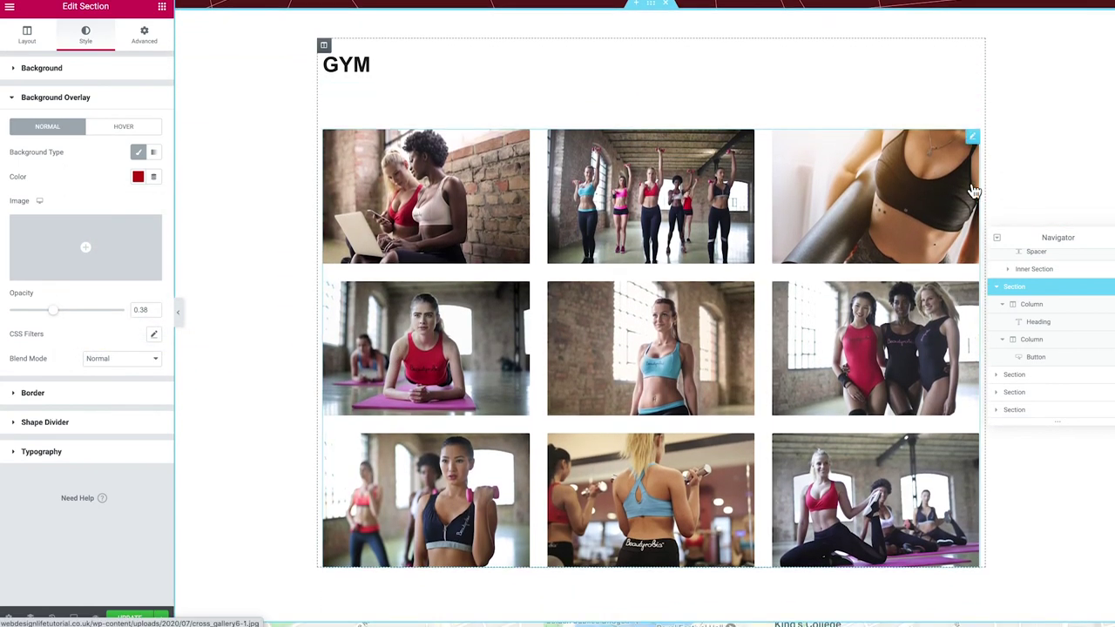
Select the GYM gallery and dock the Navigator at the top right, stretched to list every section
left_click(972, 140)
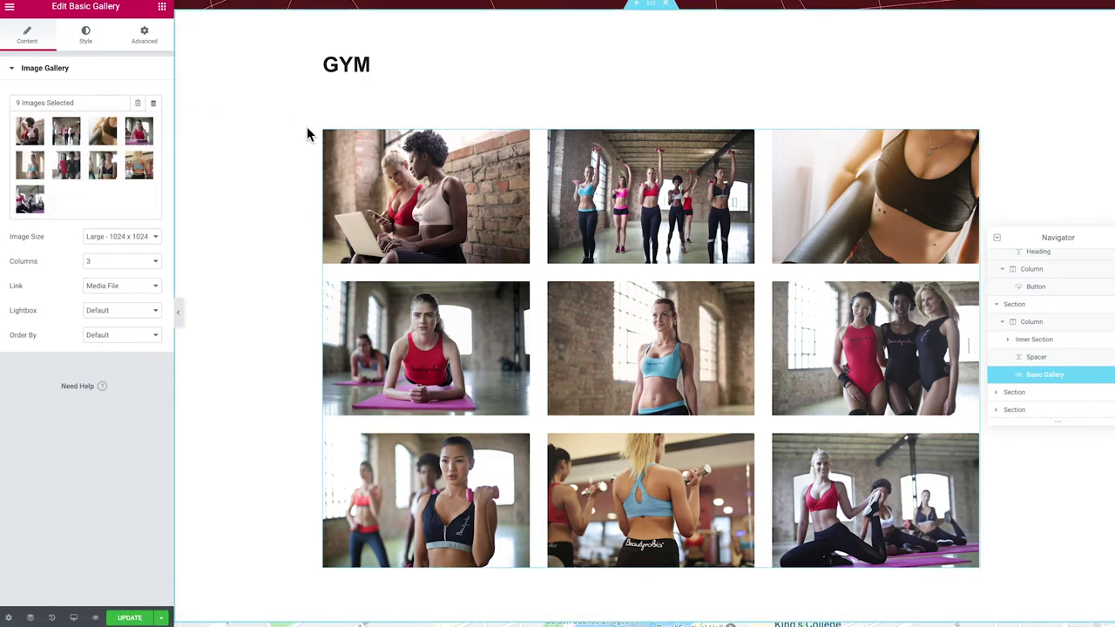
scroll(307, 133, "down", 5)
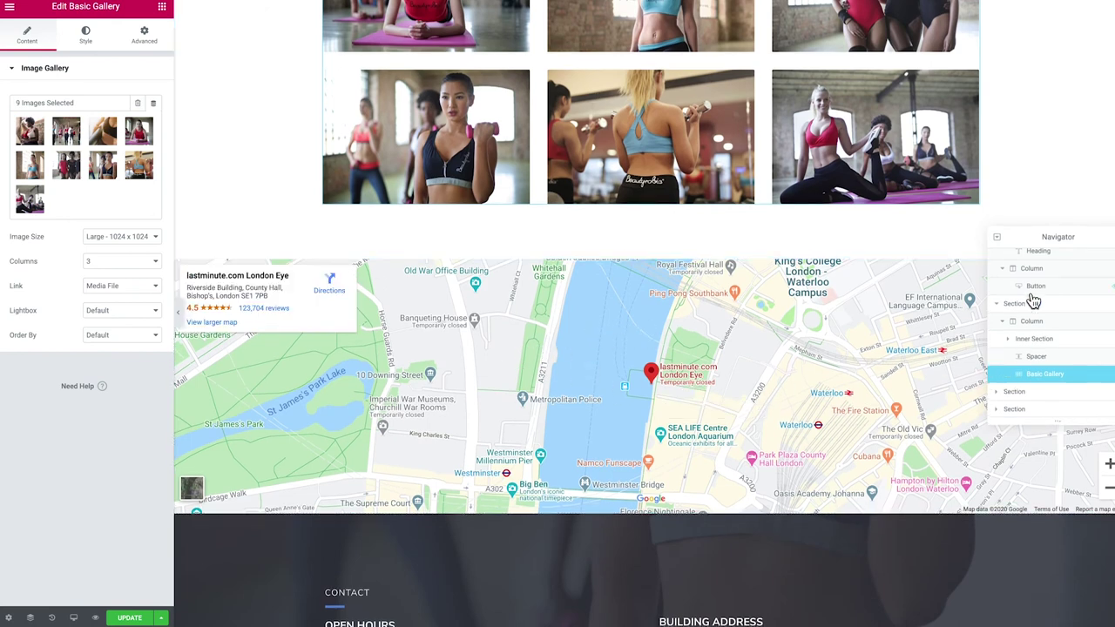
left_click_drag(1052, 245, 1114, 103)
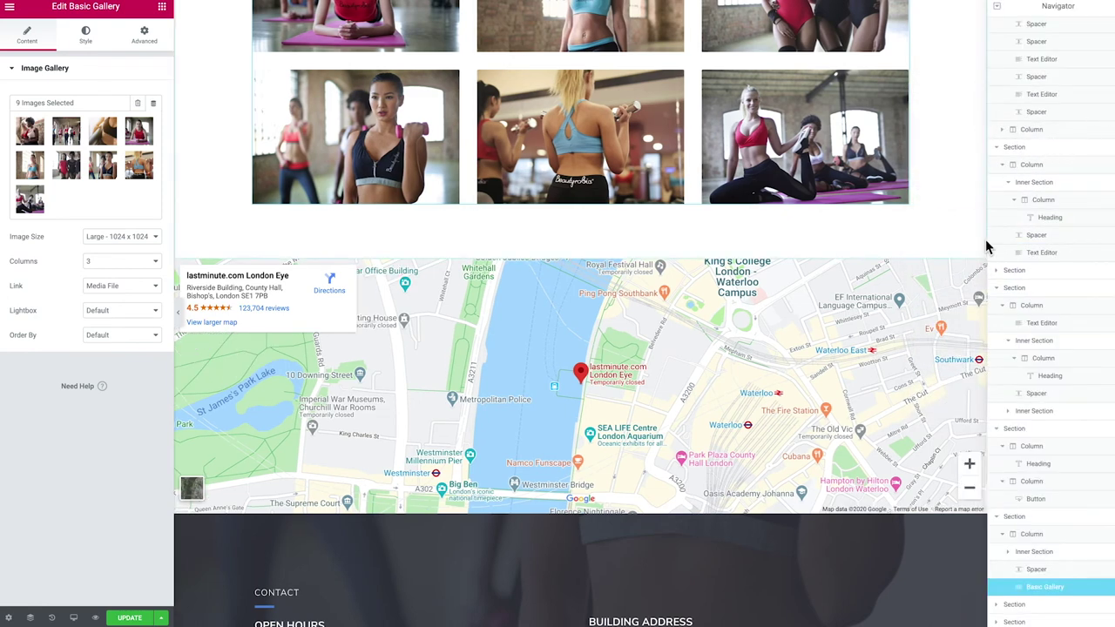
left_click_drag(1029, 535, 1027, 123)
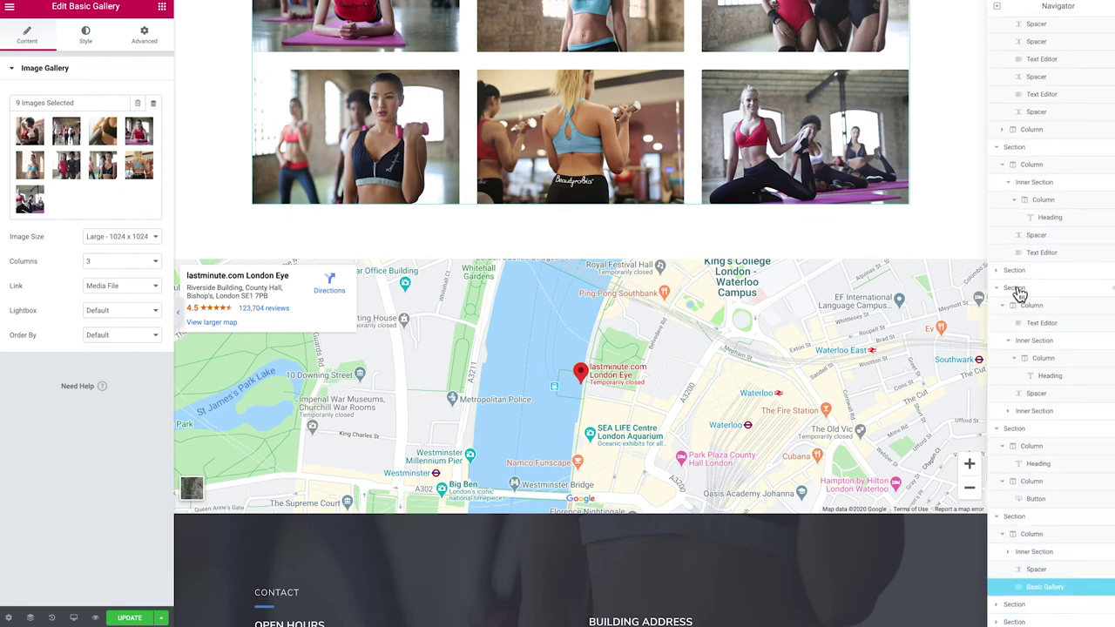
Rename the top OUR BEST section to 'Our Best' in the Navigator
left_click(1017, 289)
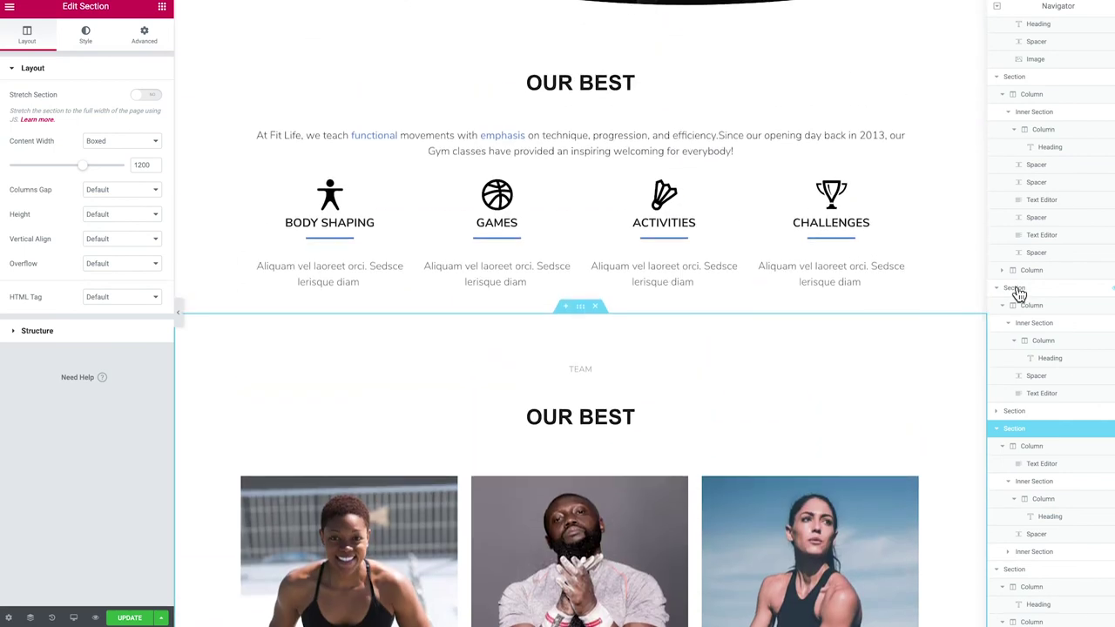
left_click(1019, 291)
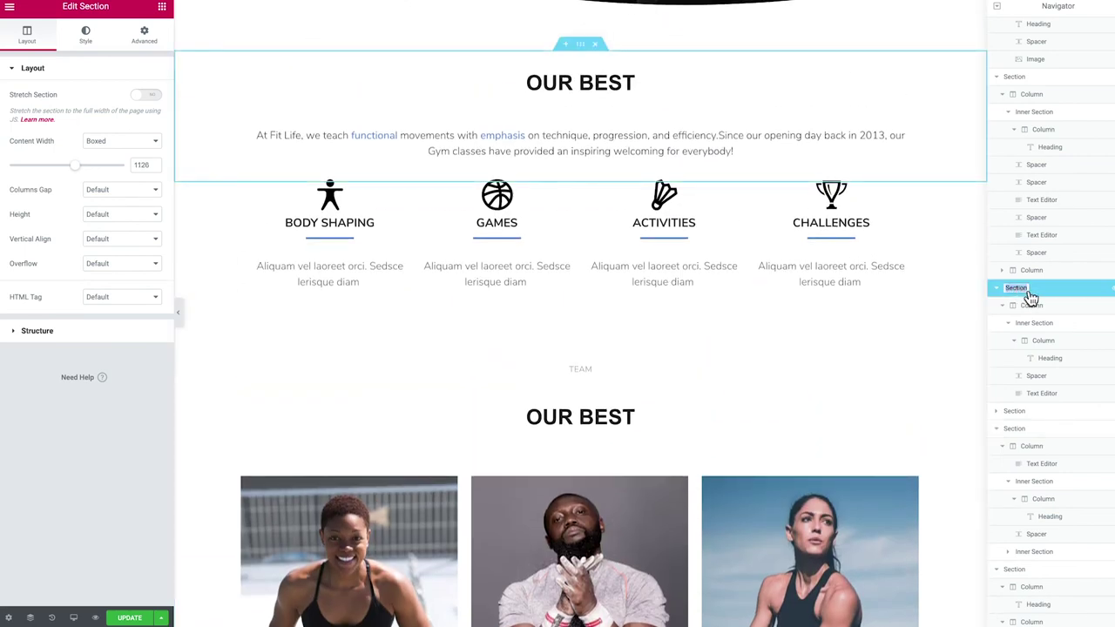
key("BackSpace")
key("Return")
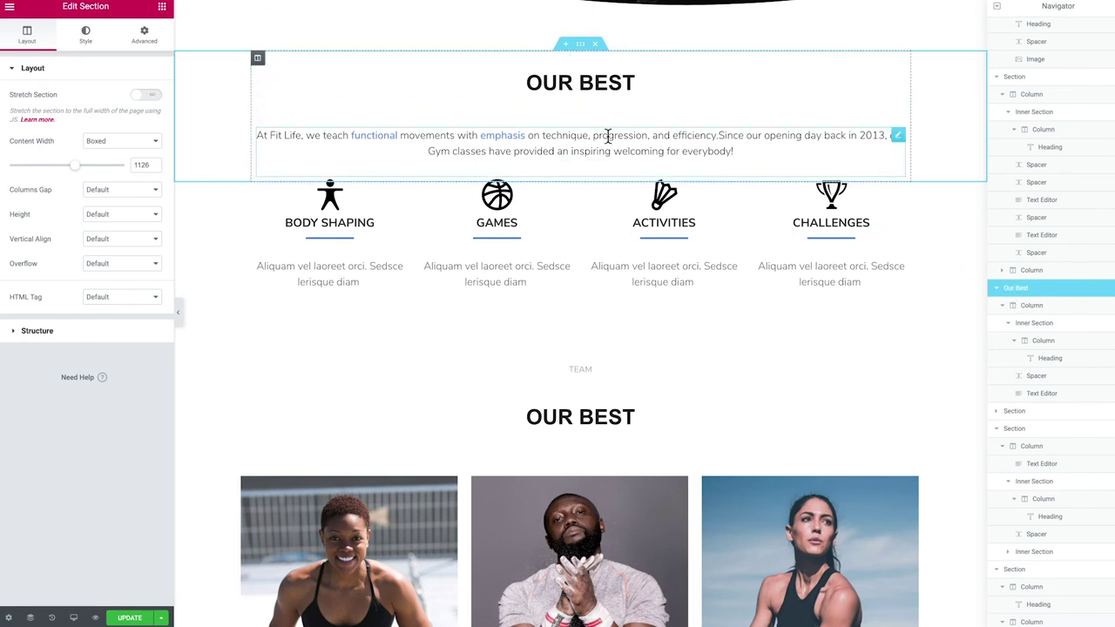
left_click(997, 288)
Rename the icons section below it to 'Our Best Icons'
left_click(1019, 308)
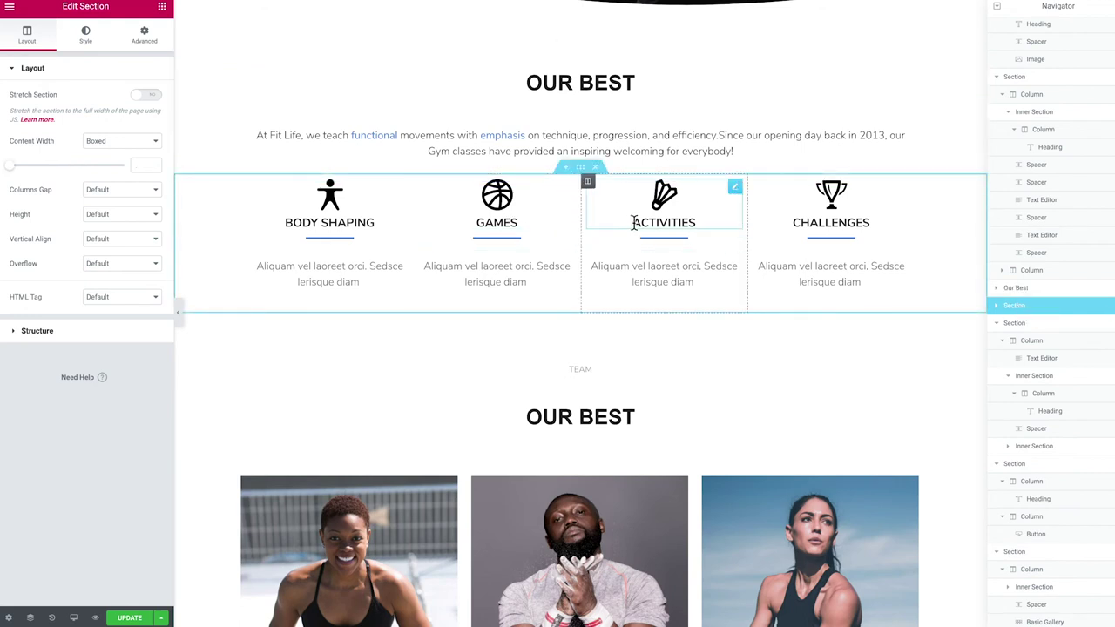
double_click(1025, 312)
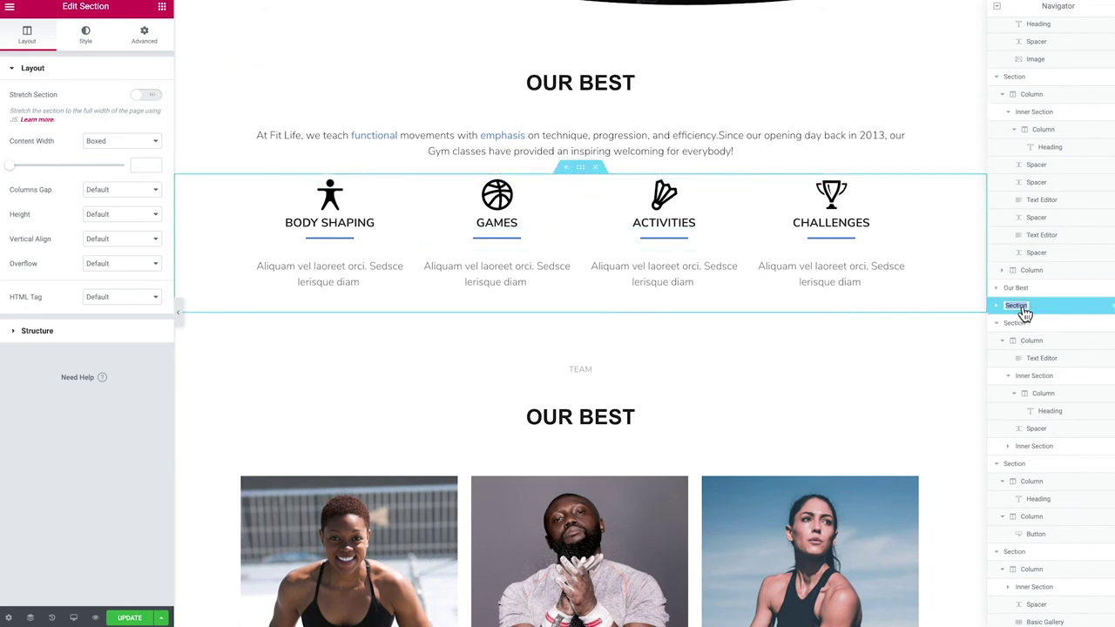
type("Our")
key("Return")
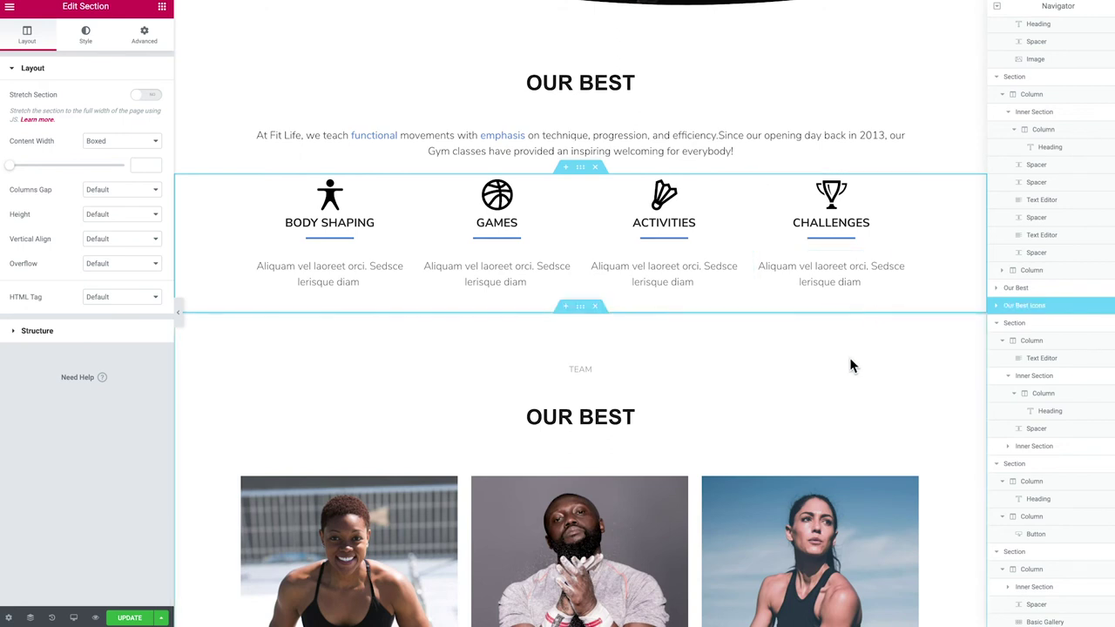
scroll(850, 357, "down", 1)
scroll(851, 360, "down", 8)
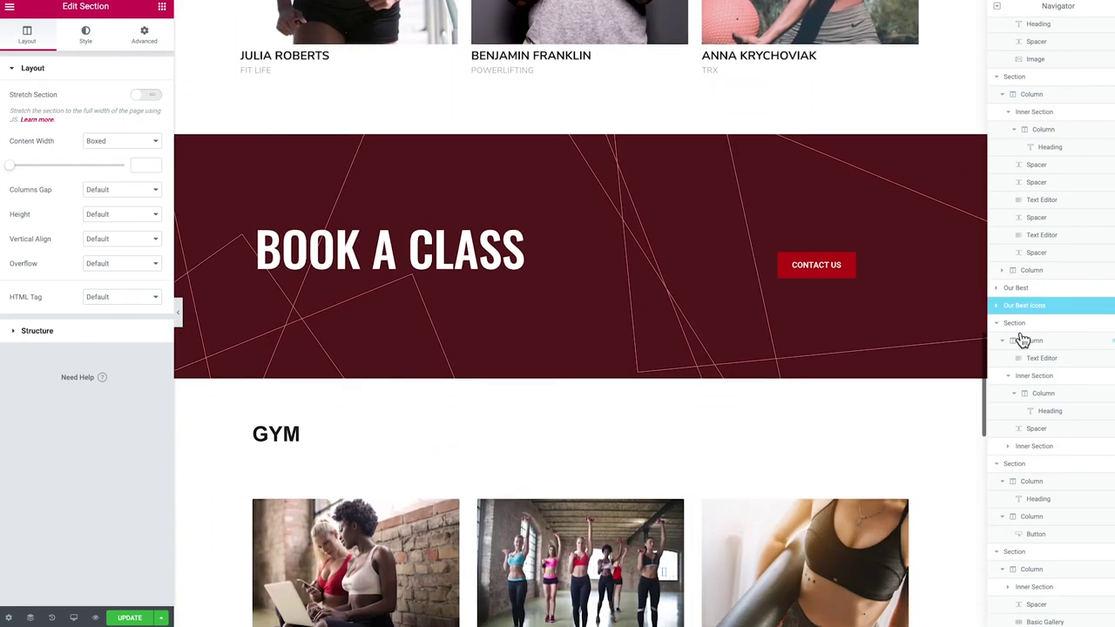
scroll(1021, 314, "down", 1)
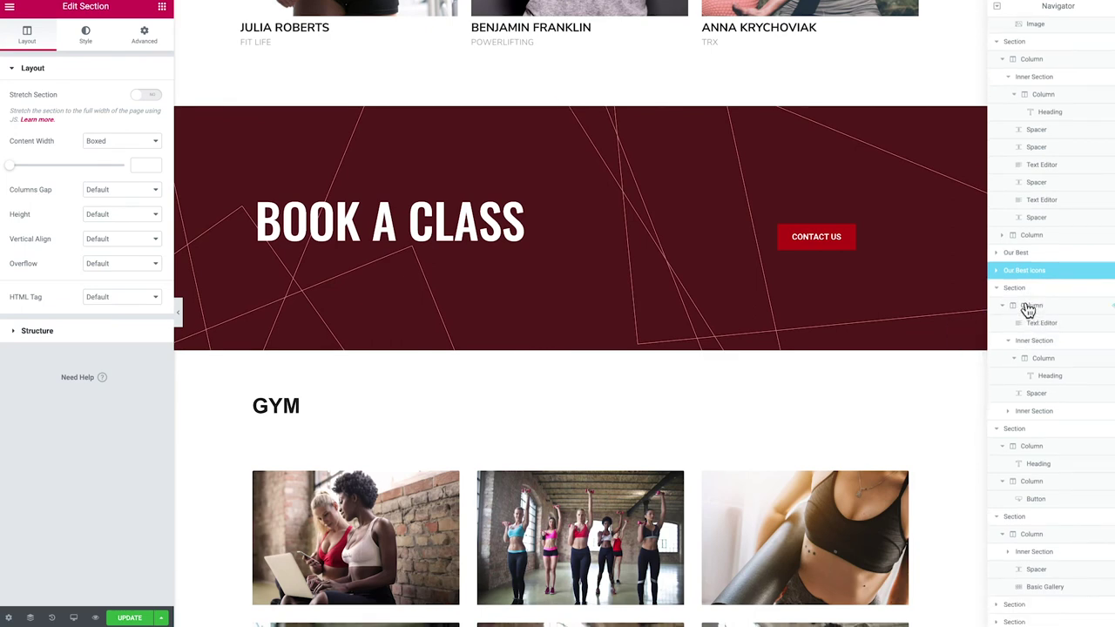
scroll(765, 420, "down", 2)
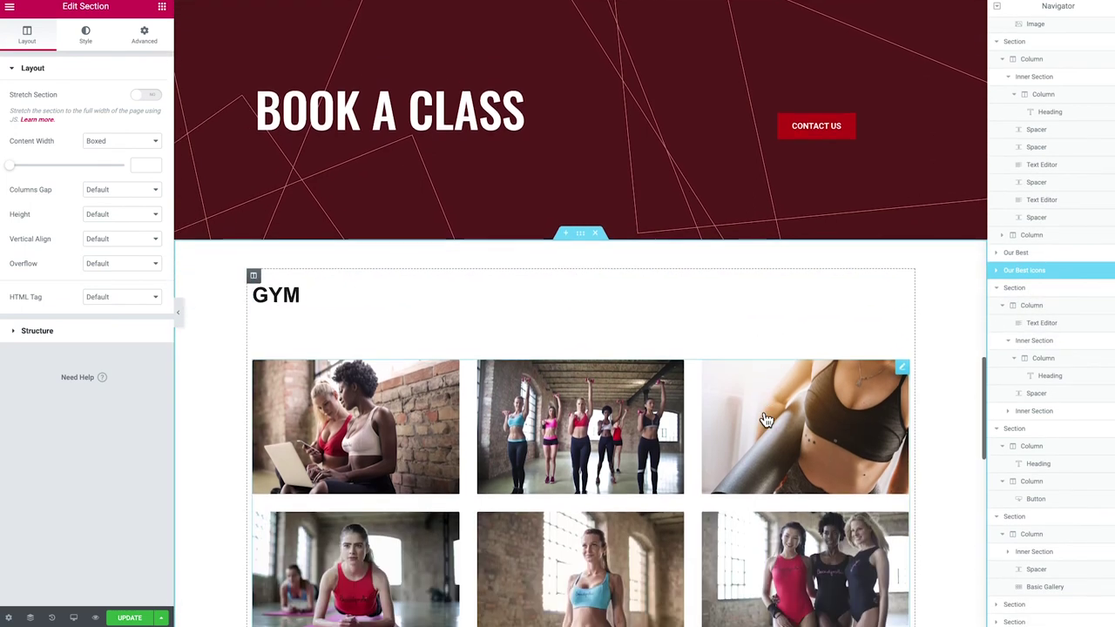
scroll(766, 420, "down", 5)
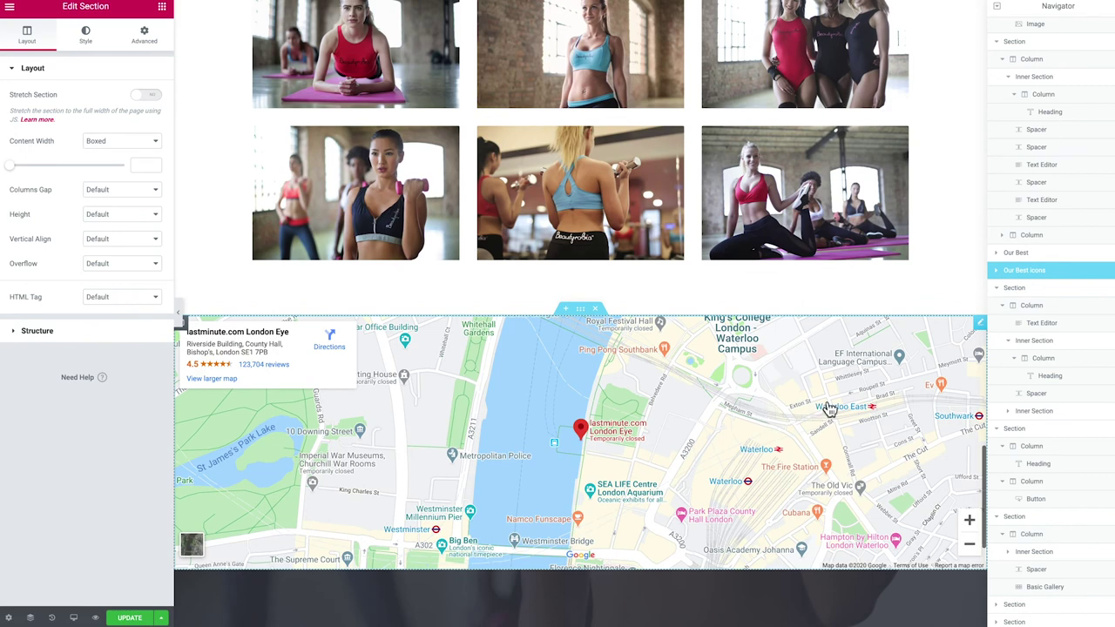
left_click(964, 349)
Set the Google Map location to exeter, zoom to 12 and height to 520
left_click(887, 369)
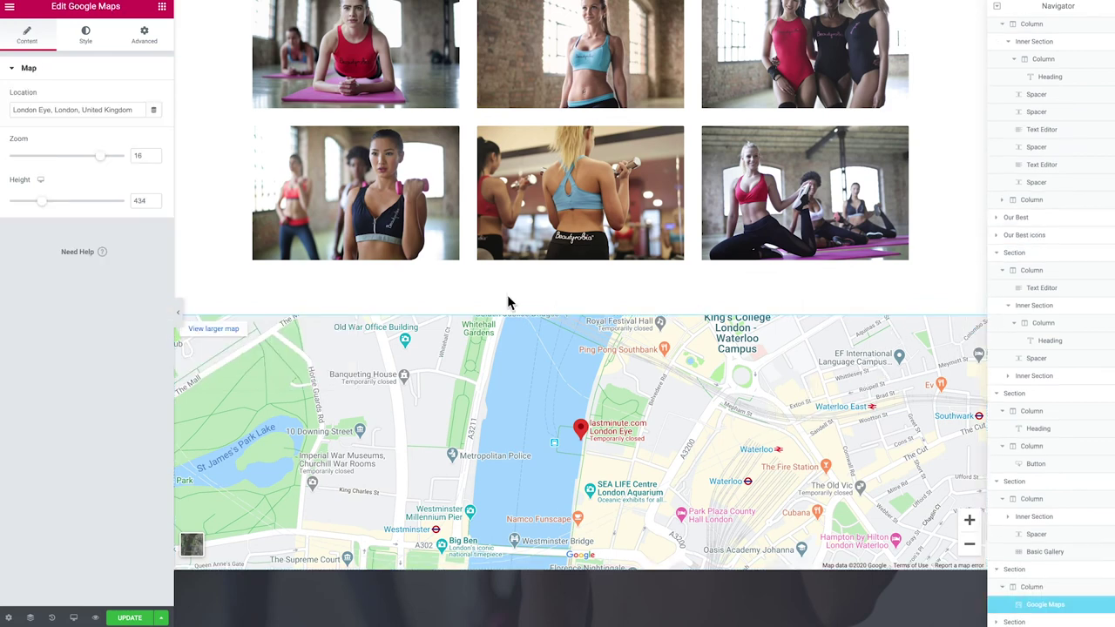
left_click_drag(140, 110, 9, 113)
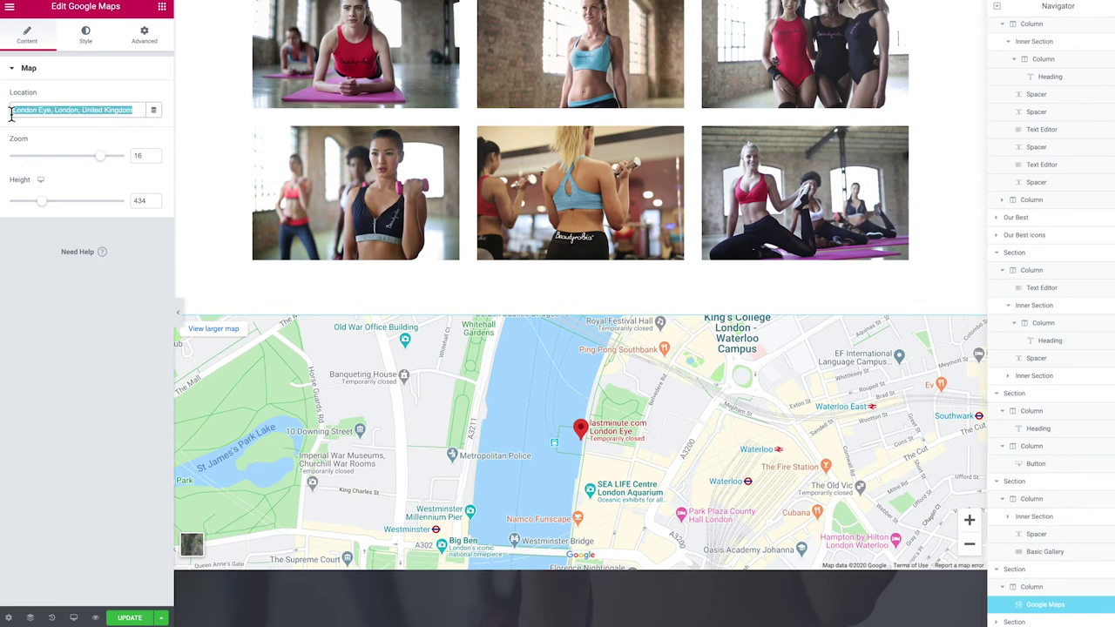
type("exeter")
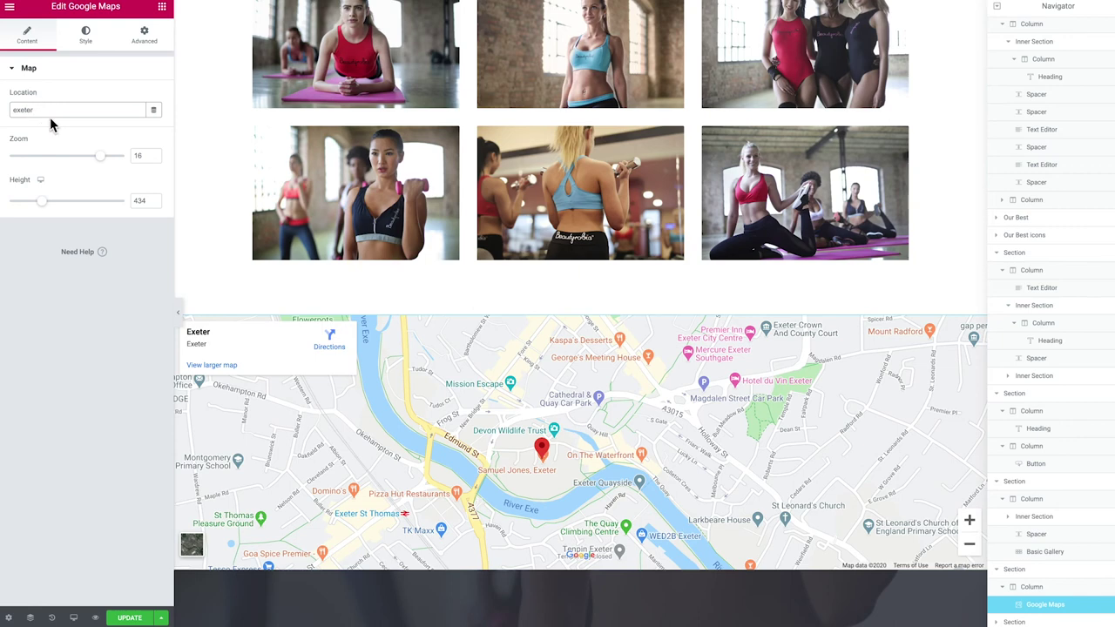
left_click_drag(43, 111, 11, 110)
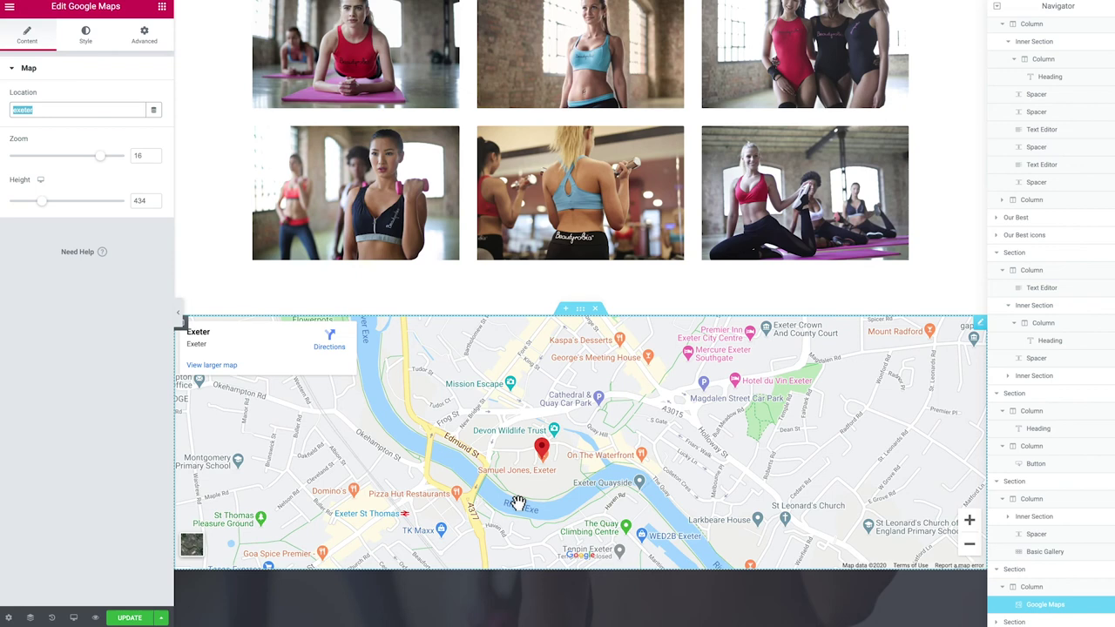
left_click_drag(100, 156, 77, 166)
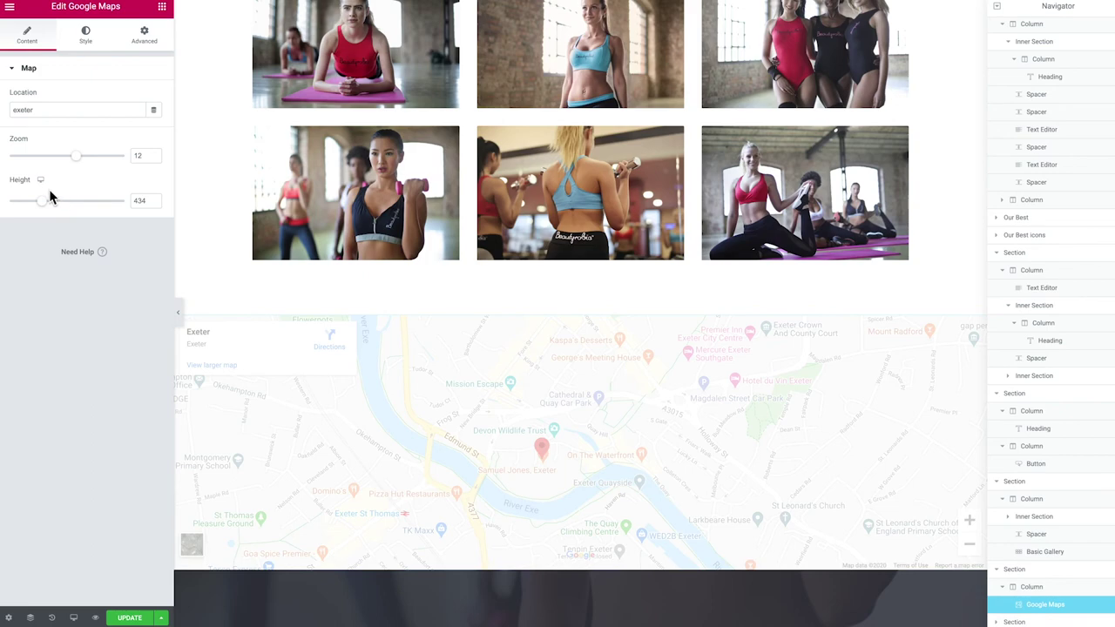
left_click_drag(41, 201, 49, 207)
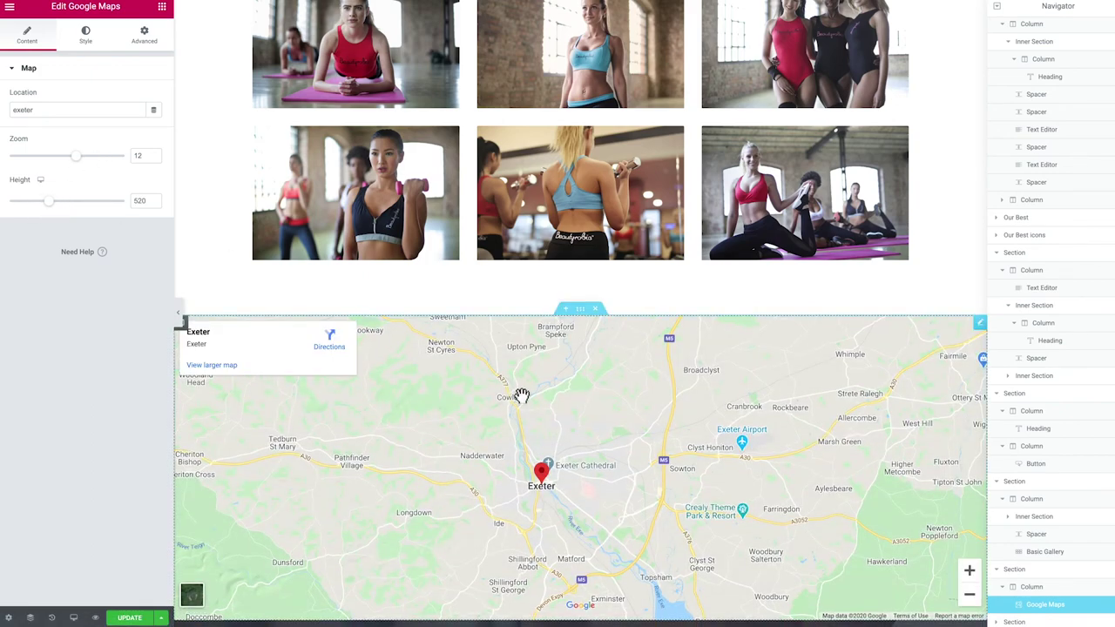
Delete the contact section below the Google Map of Exeter
scroll(521, 397, "down", 3)
scroll(521, 397, "down", 2)
scroll(503, 393, "down", 3)
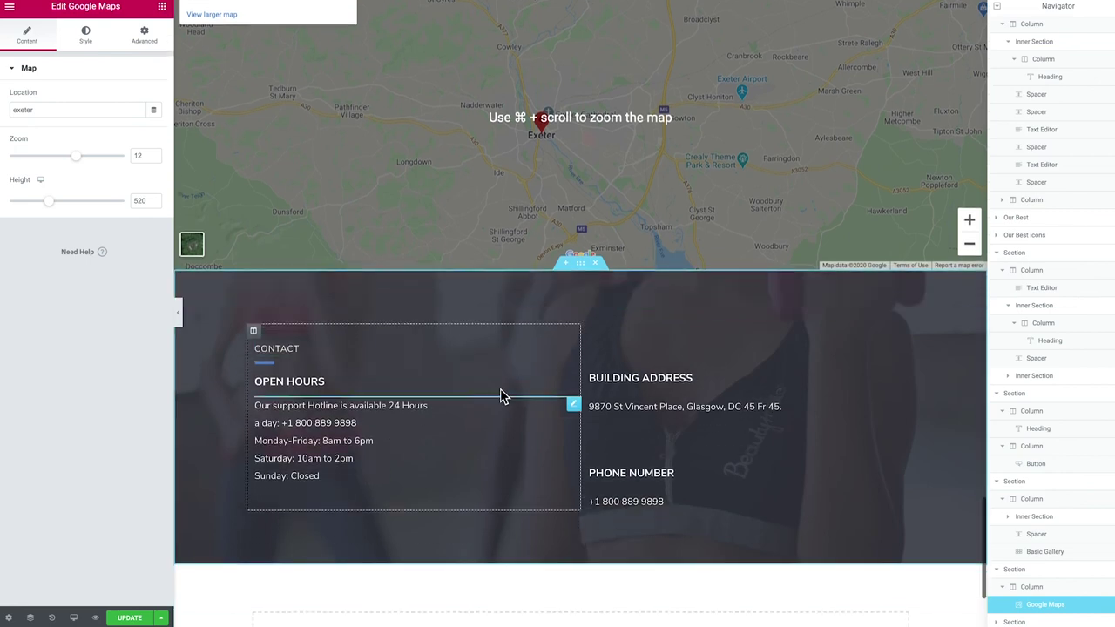
scroll(502, 409, "down", 1)
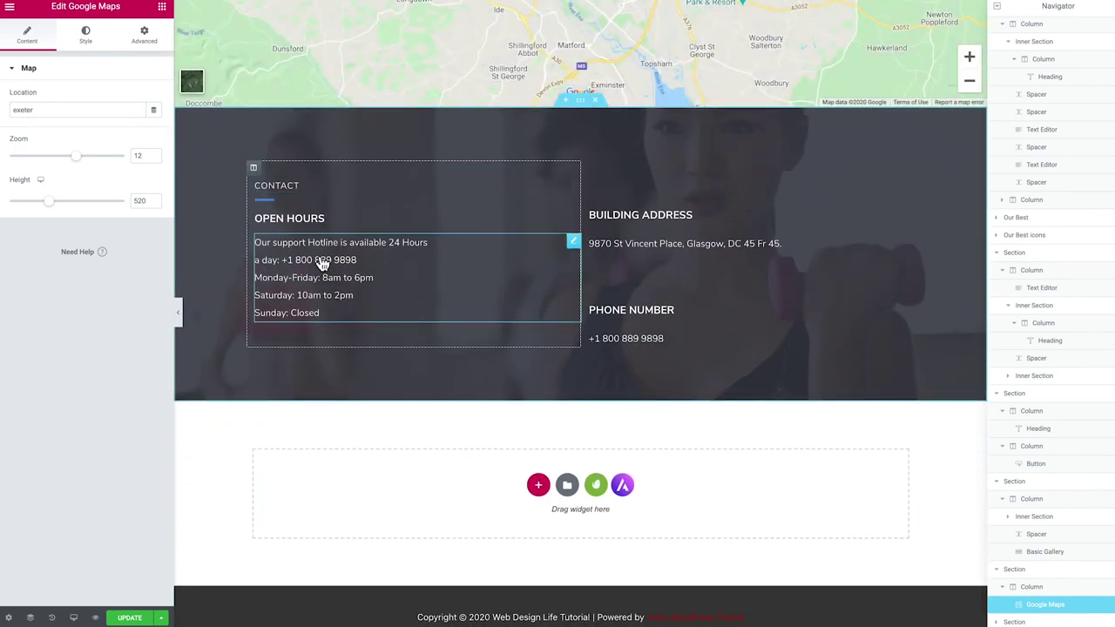
scroll(582, 331, "up", 1)
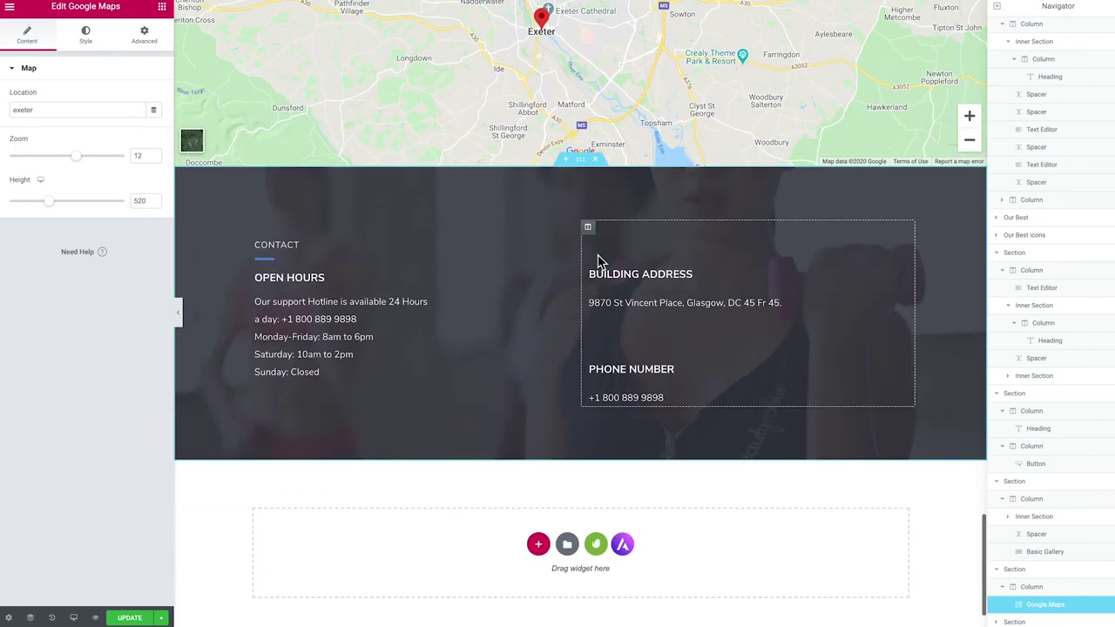
left_click(598, 166)
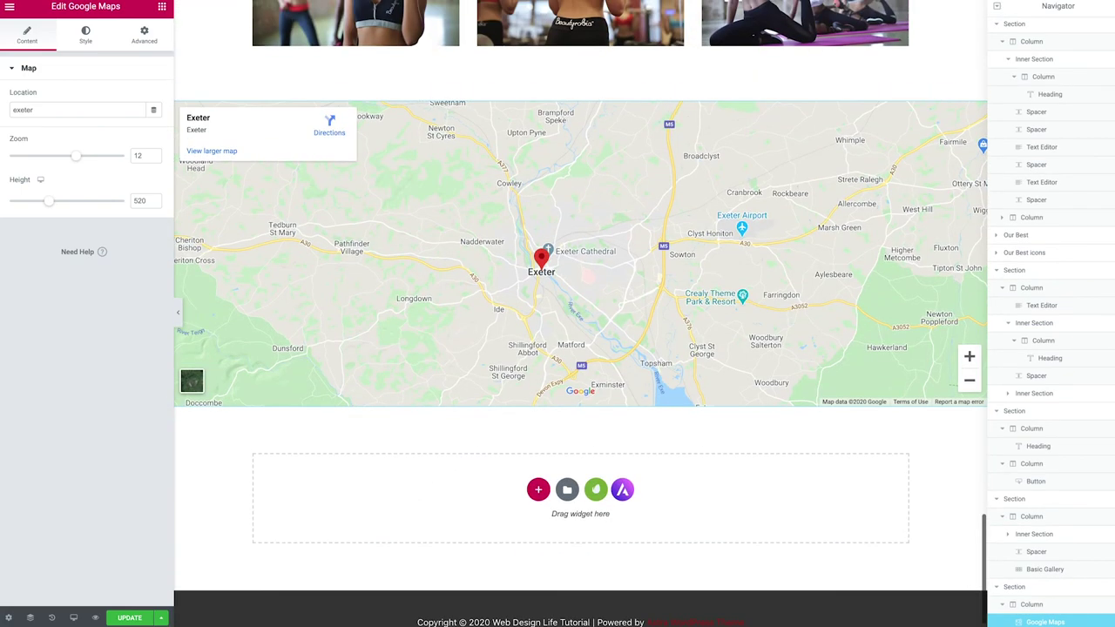
Bring up the Desktop/Tablet/Mobile responsive preview menu
scroll(376, 501, "up", 15)
scroll(377, 504, "up", 15)
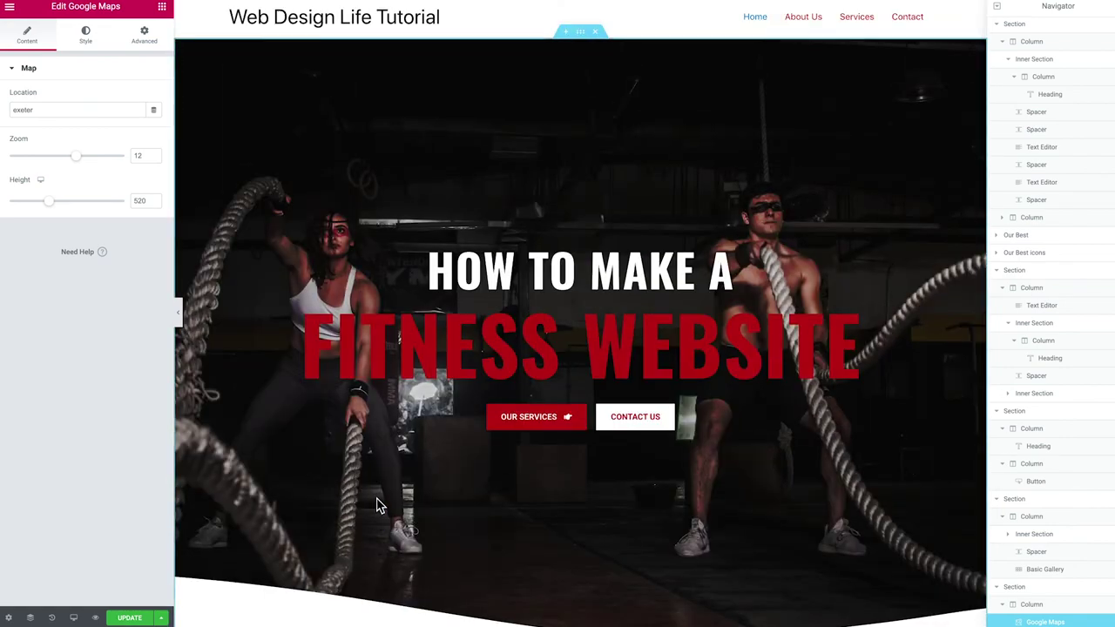
scroll(376, 505, "down", 1)
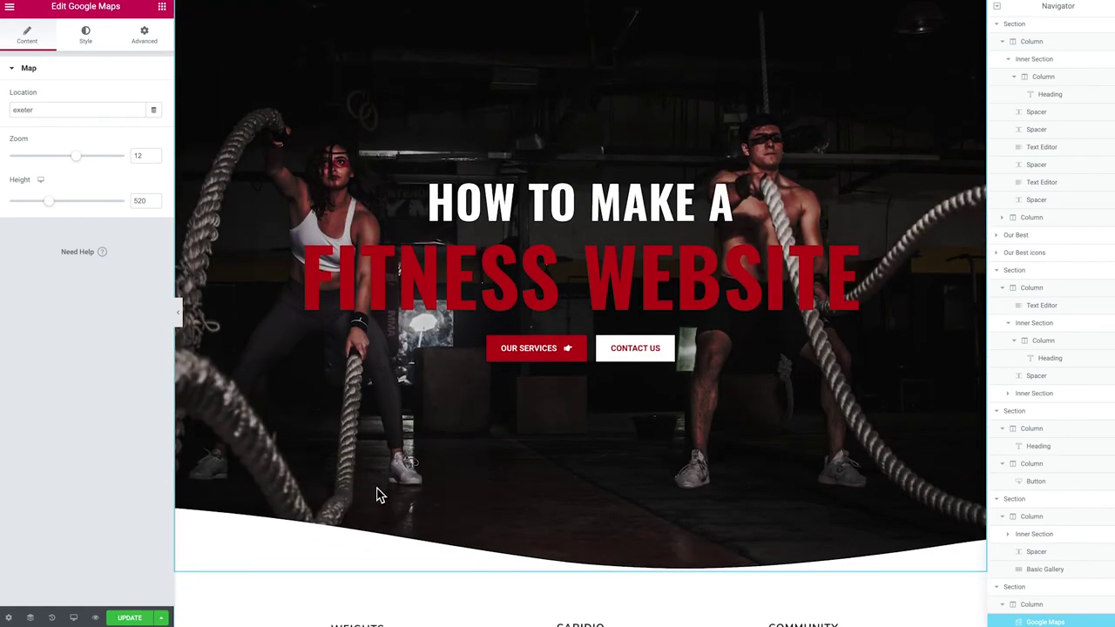
scroll(374, 495, "down", 1)
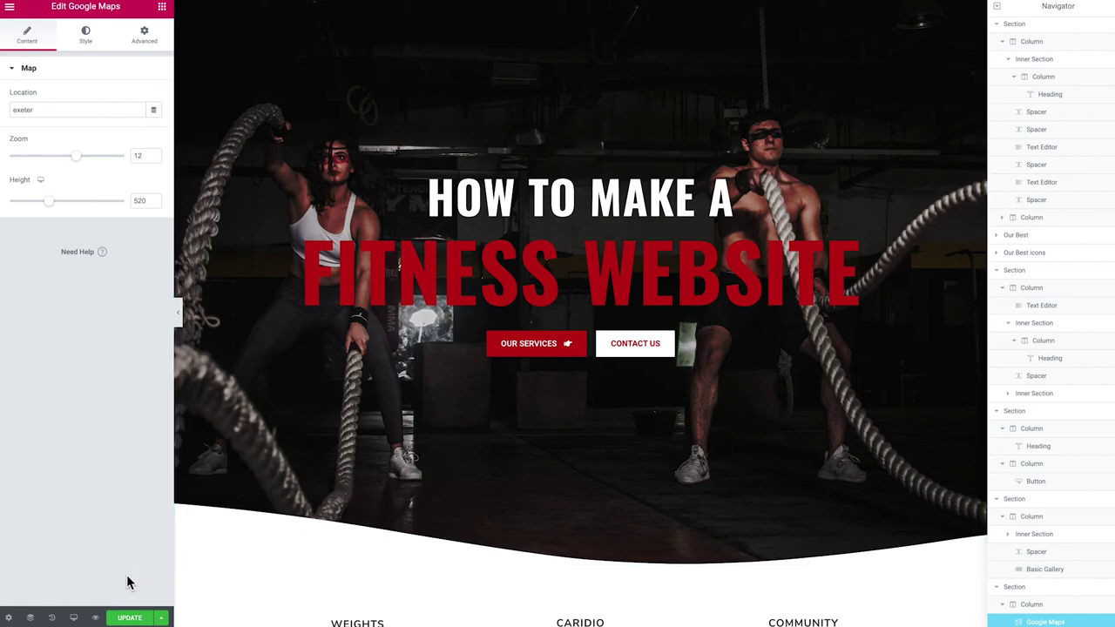
left_click(75, 619)
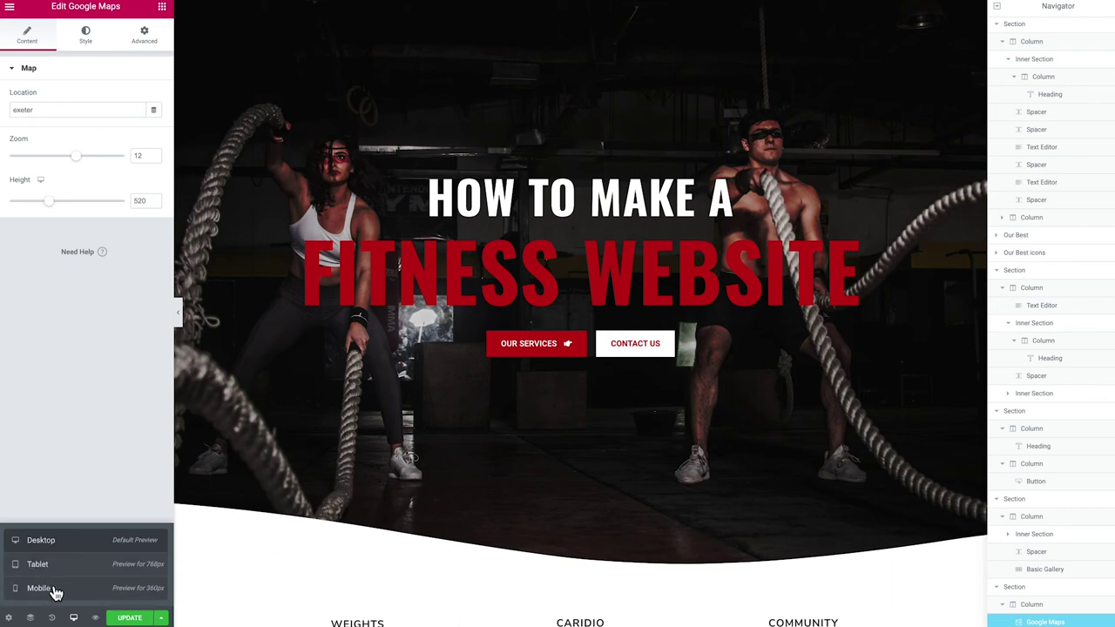
Switch the preview to Mobile and scroll up to the BOOK A CLASS banner
left_click(54, 589)
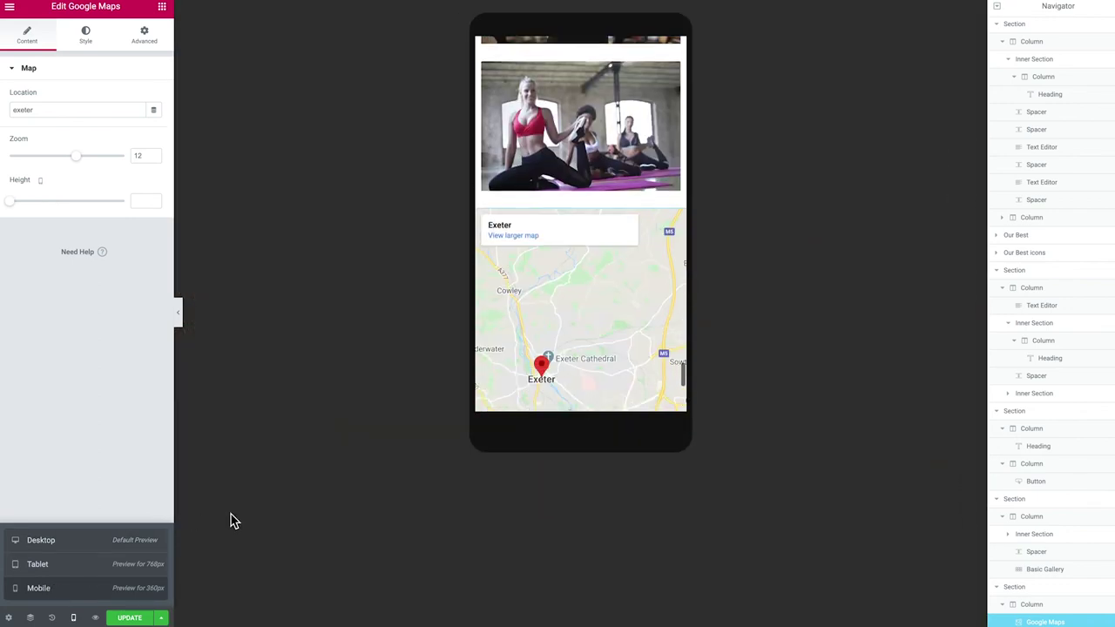
scroll(558, 357, "up", 5)
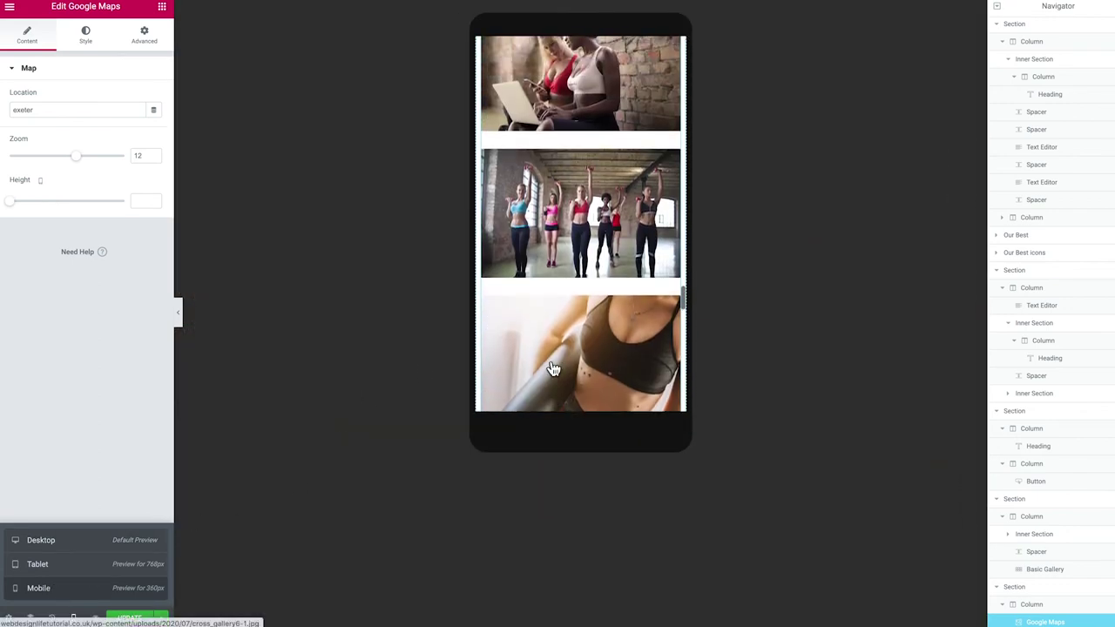
scroll(566, 348, "up", 4)
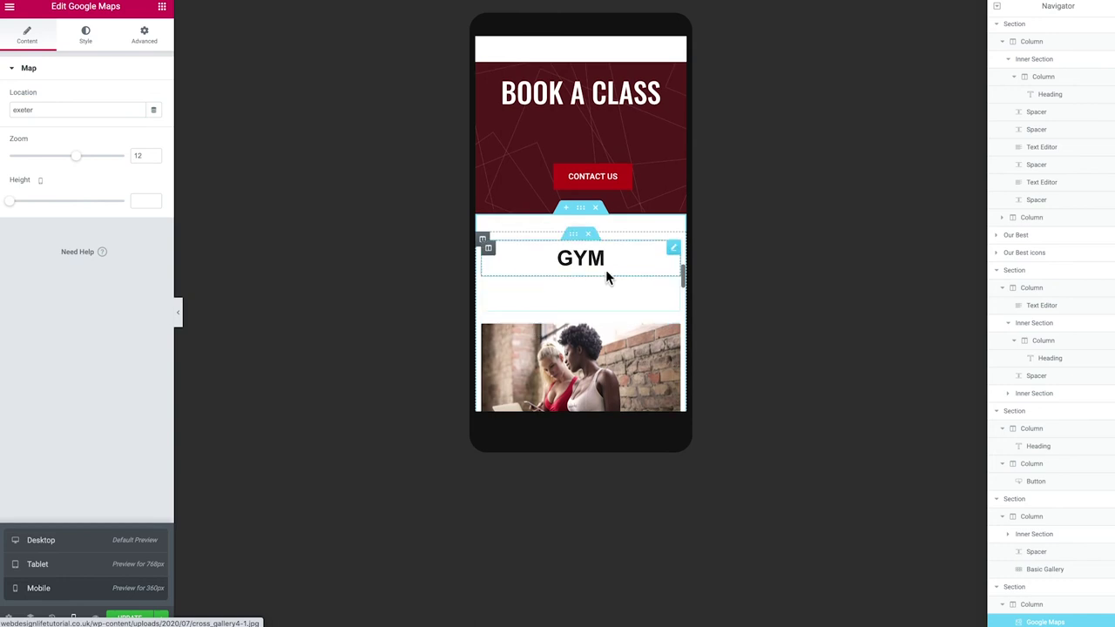
scroll(601, 279, "up", 2)
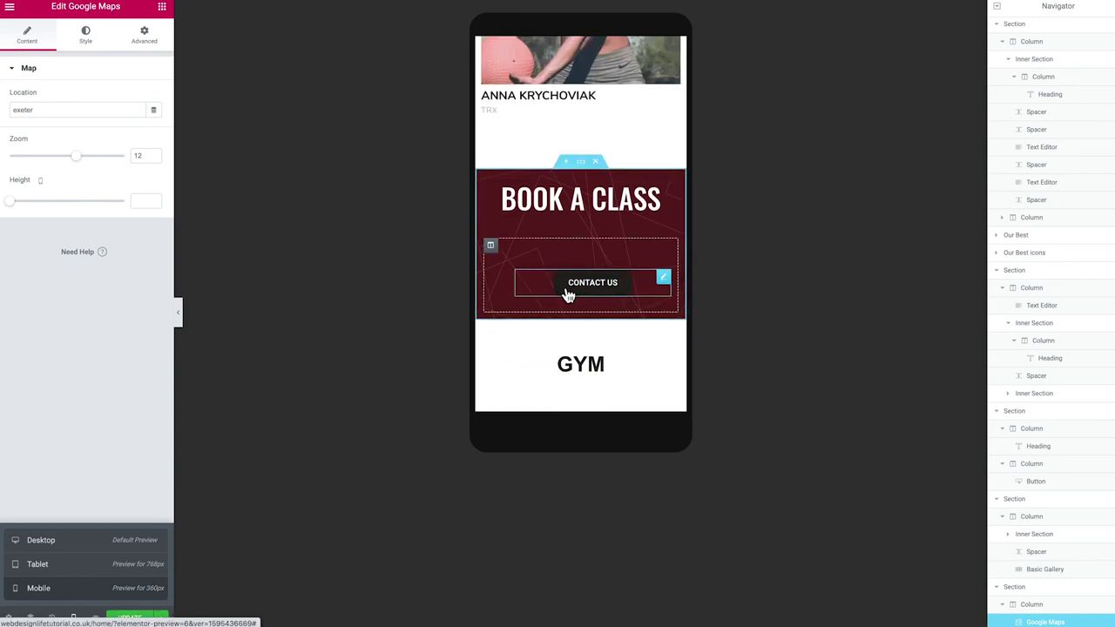
scroll(568, 296, "up", 1)
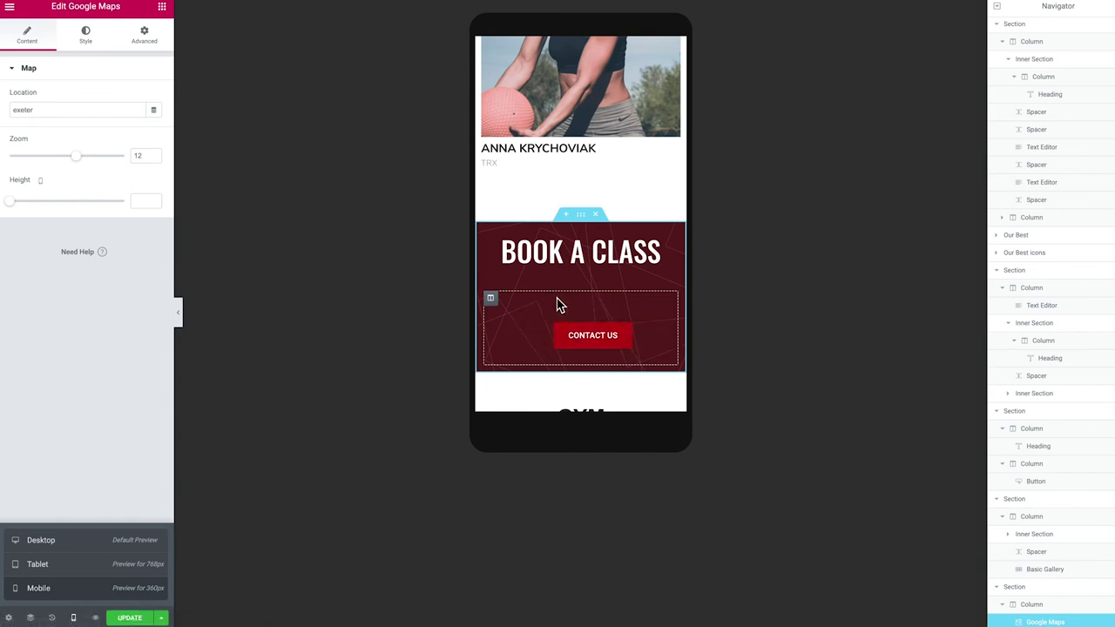
Give the banner's Contact Us column 0 padding on all sides for mobile
left_click(492, 301)
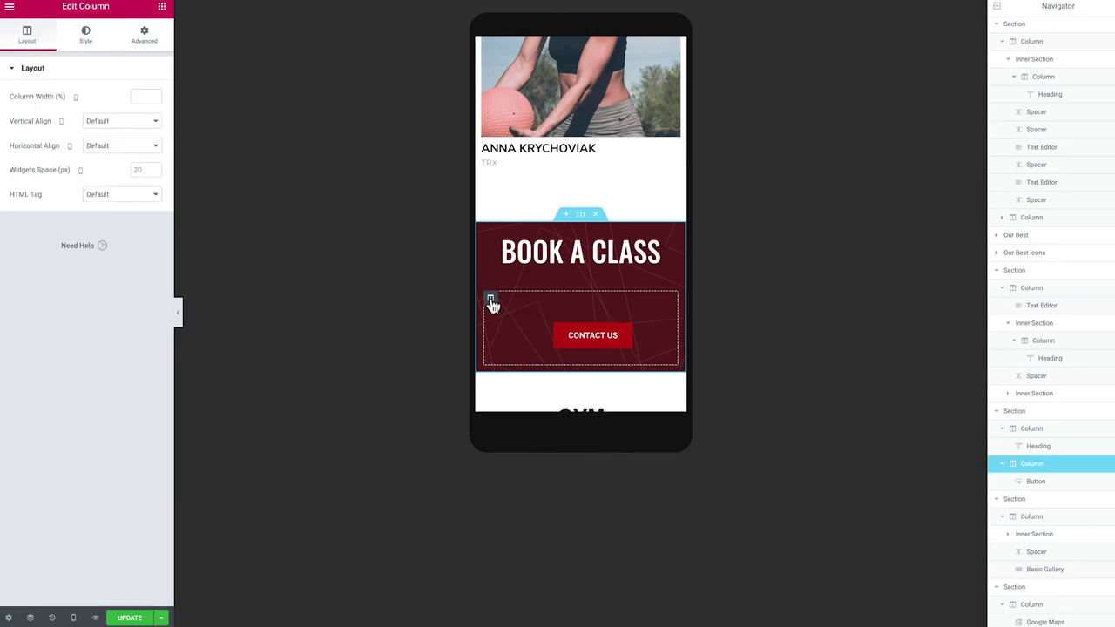
left_click(145, 36)
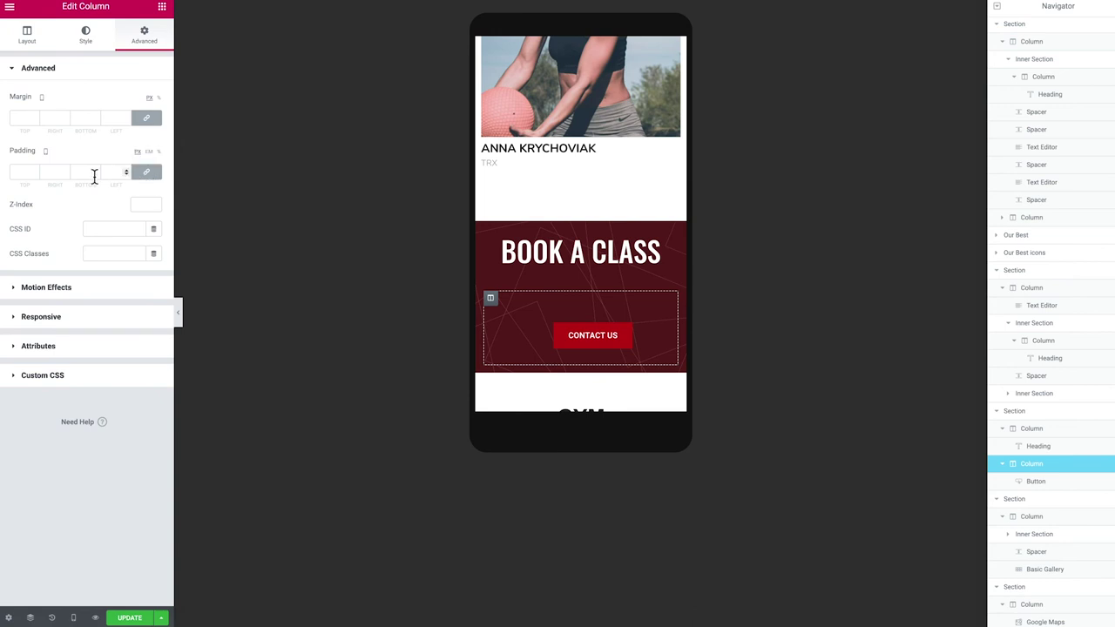
left_click(24, 173)
type("0")
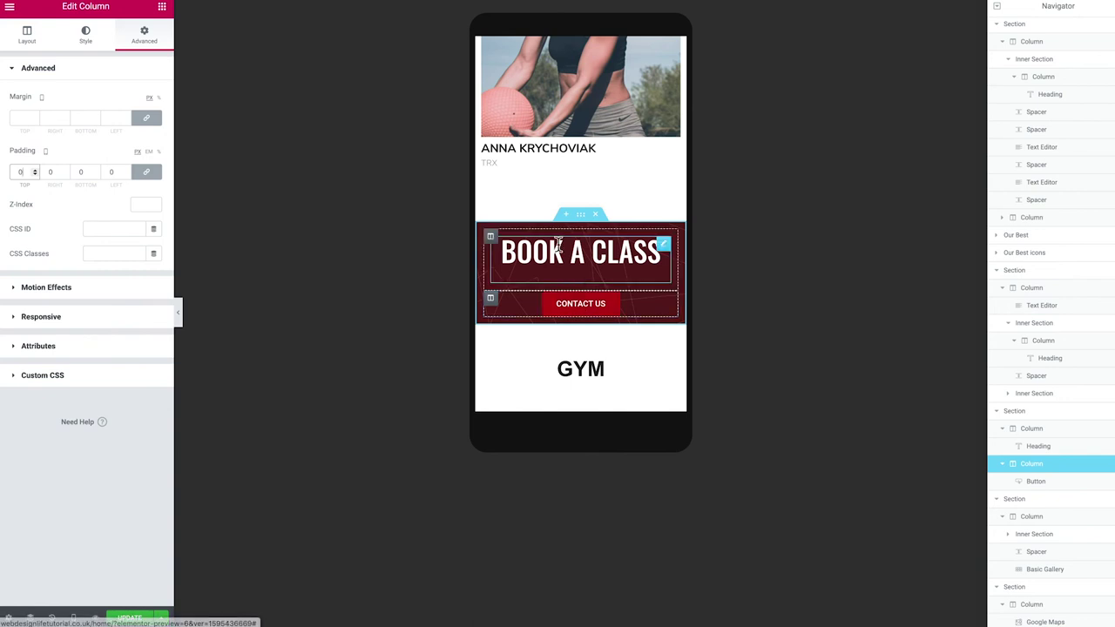
scroll(571, 296, "up", 3)
scroll(572, 346, "down", 3)
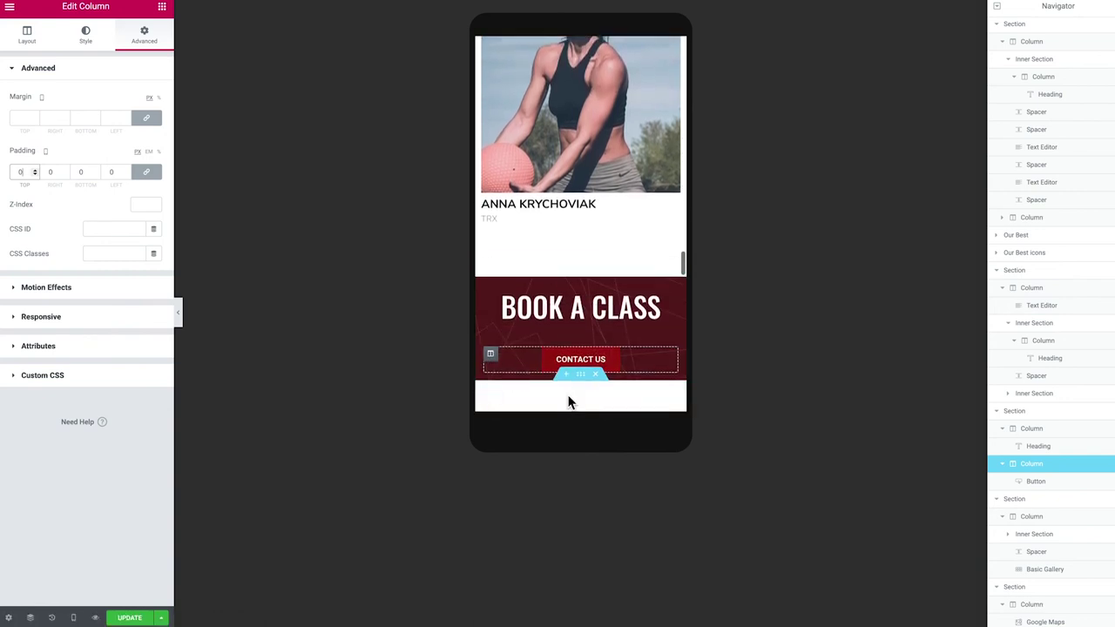
scroll(570, 311, "up", 10)
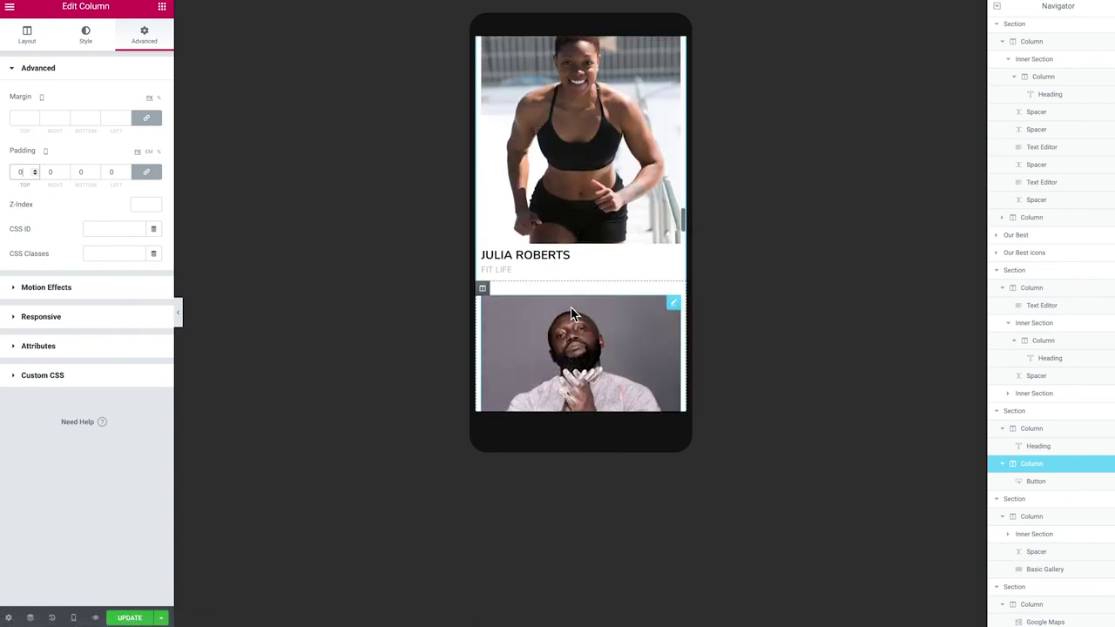
scroll(572, 315, "up", 15)
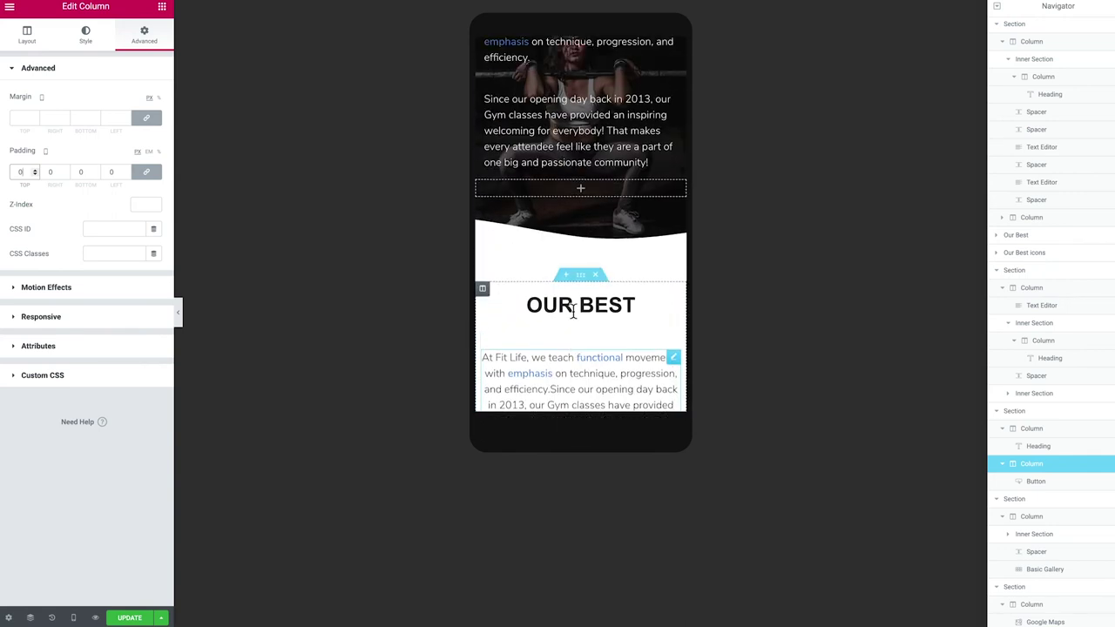
scroll(572, 314, "up", 15)
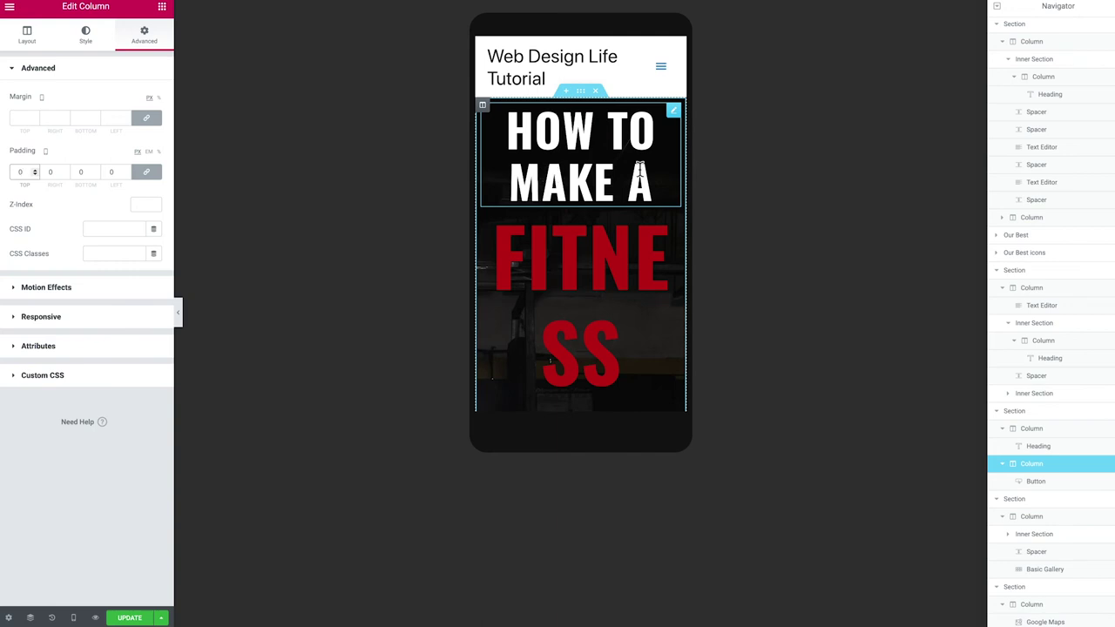
Set the HOW TO MAKE A heading's mobile typography size to 35 px
left_click(674, 113)
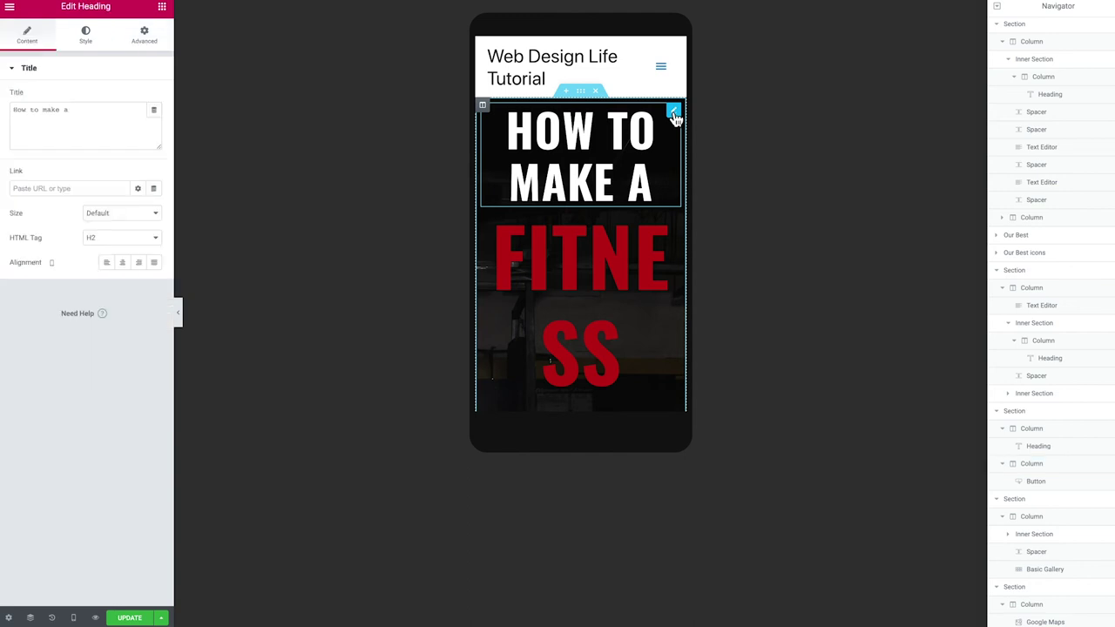
left_click(80, 39)
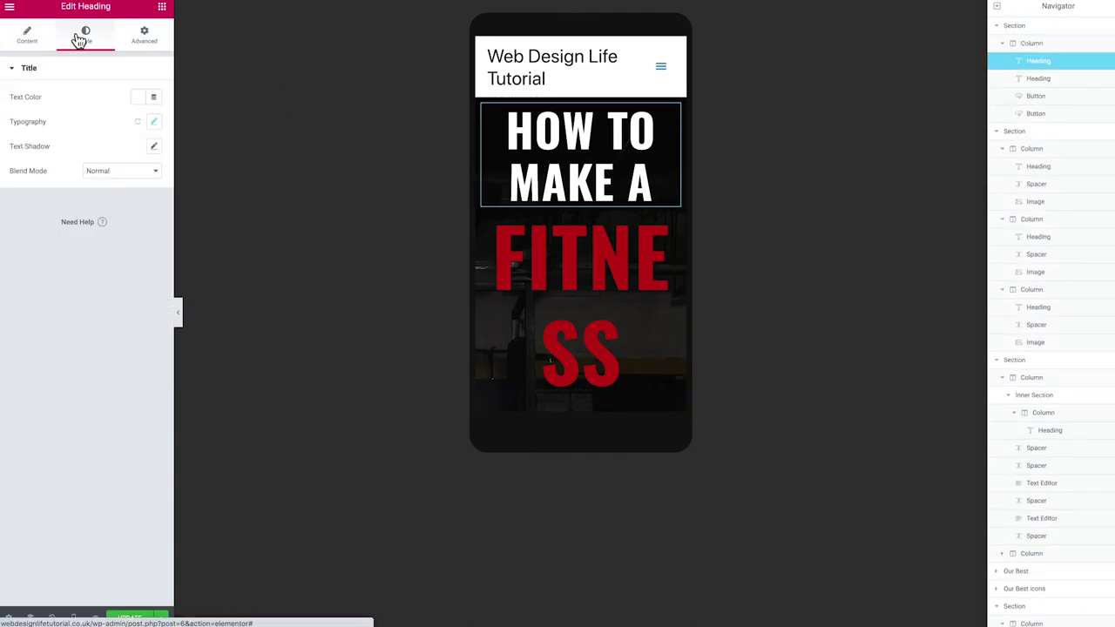
left_click(154, 124)
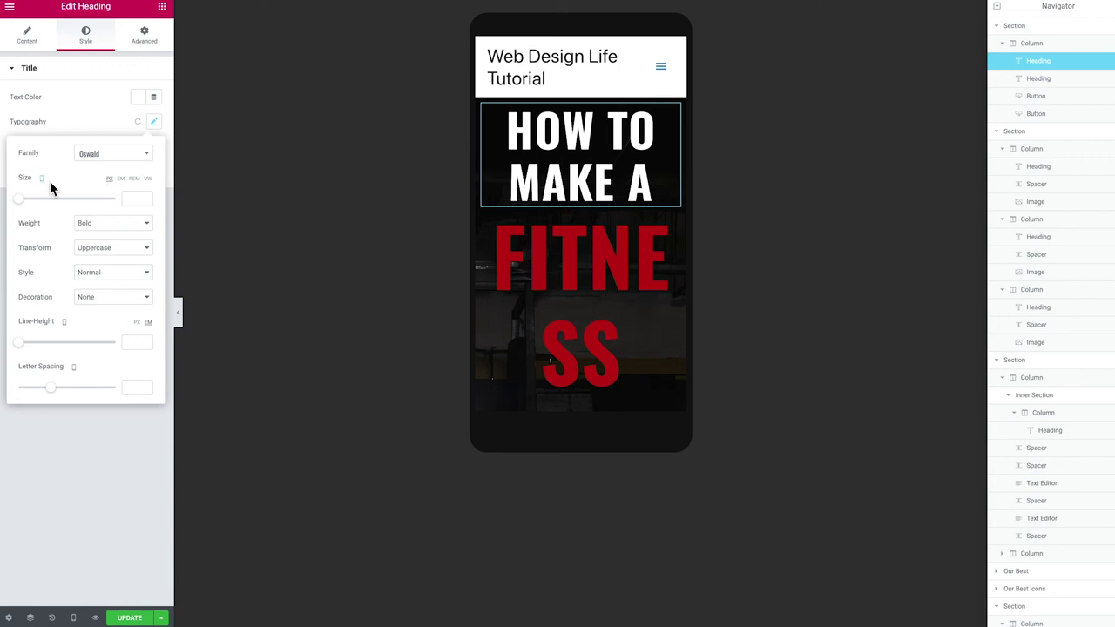
left_click_drag(20, 199, 38, 202)
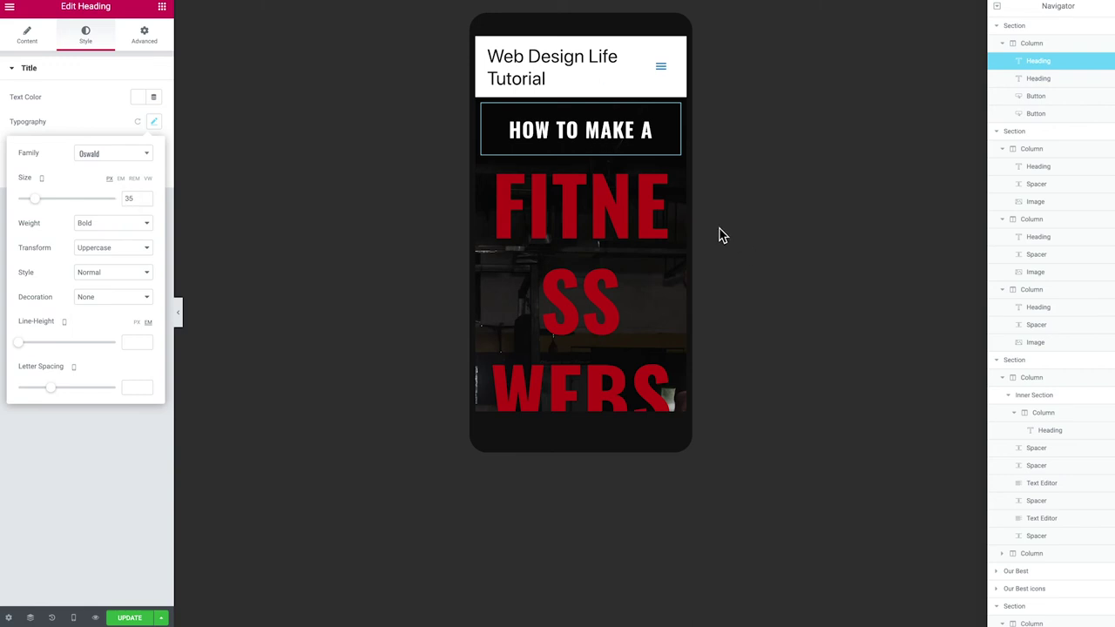
left_click(674, 166)
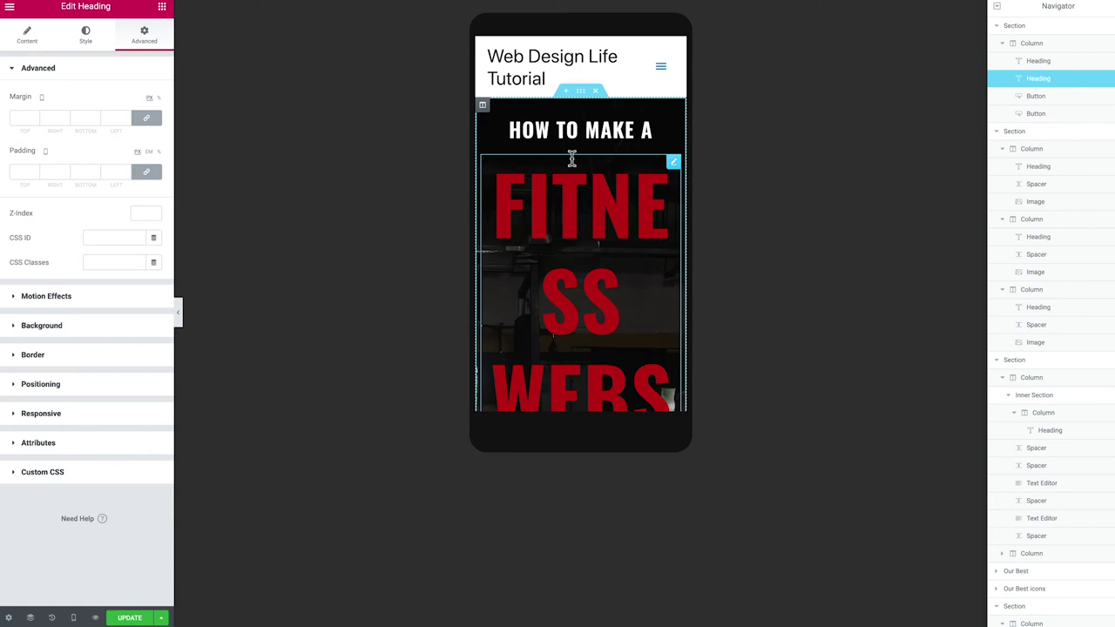
Set the FITNESS WEBSITE heading's mobile font size to 75 px and check the result
left_click(96, 42)
left_click(154, 122)
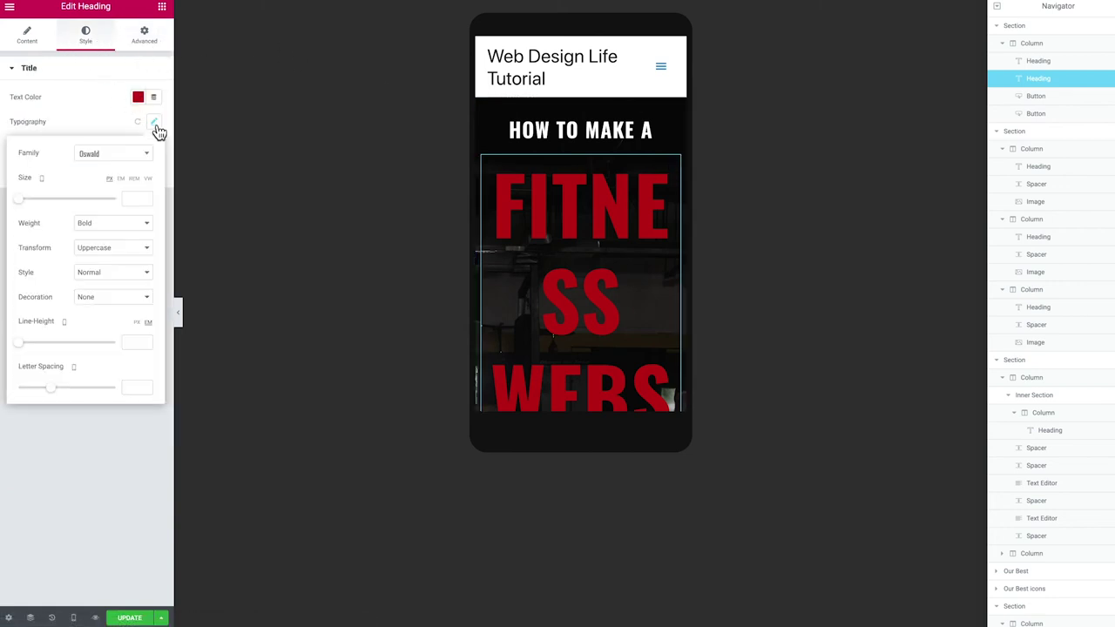
left_click(28, 202)
left_click_drag(28, 202, 54, 202)
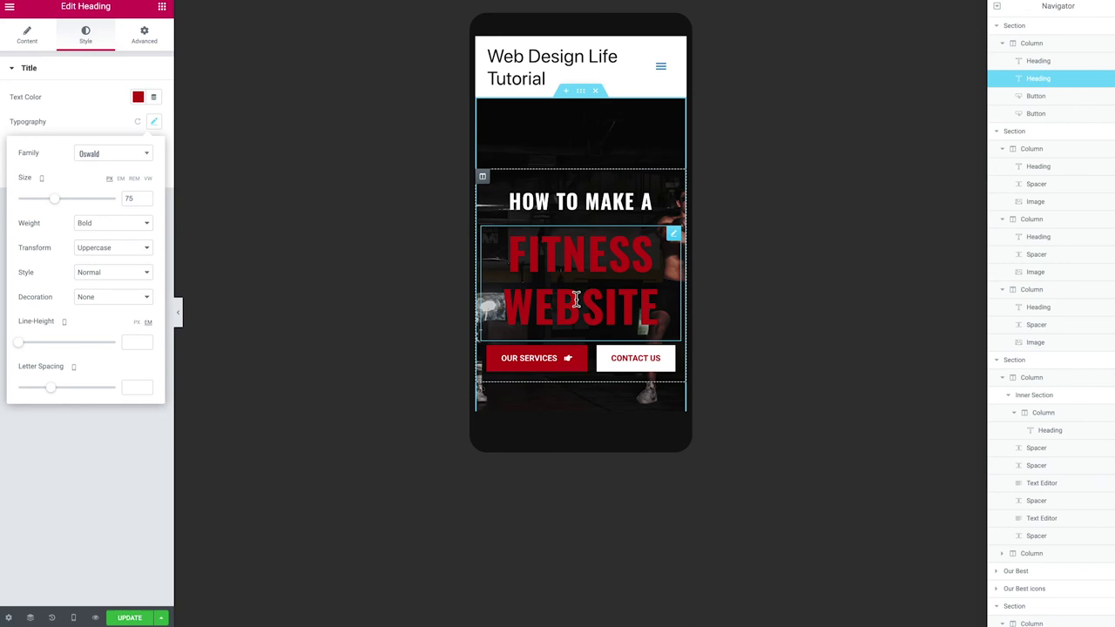
scroll(575, 261, "down", 2)
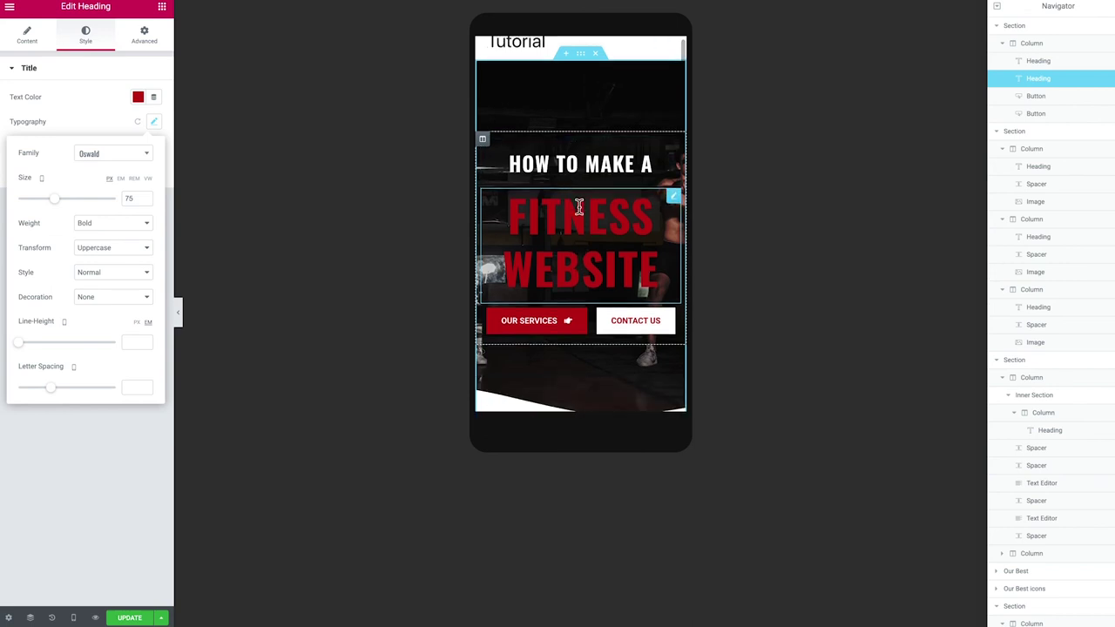
scroll(578, 206, "up", 2)
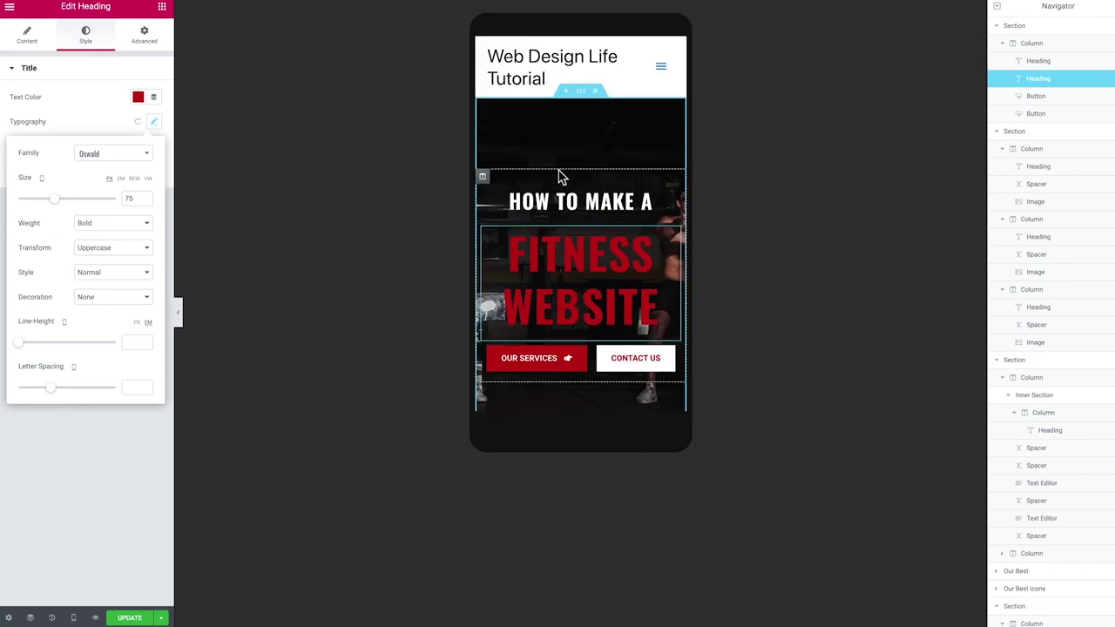
scroll(561, 174, "down", 2)
scroll(574, 169, "down", 2)
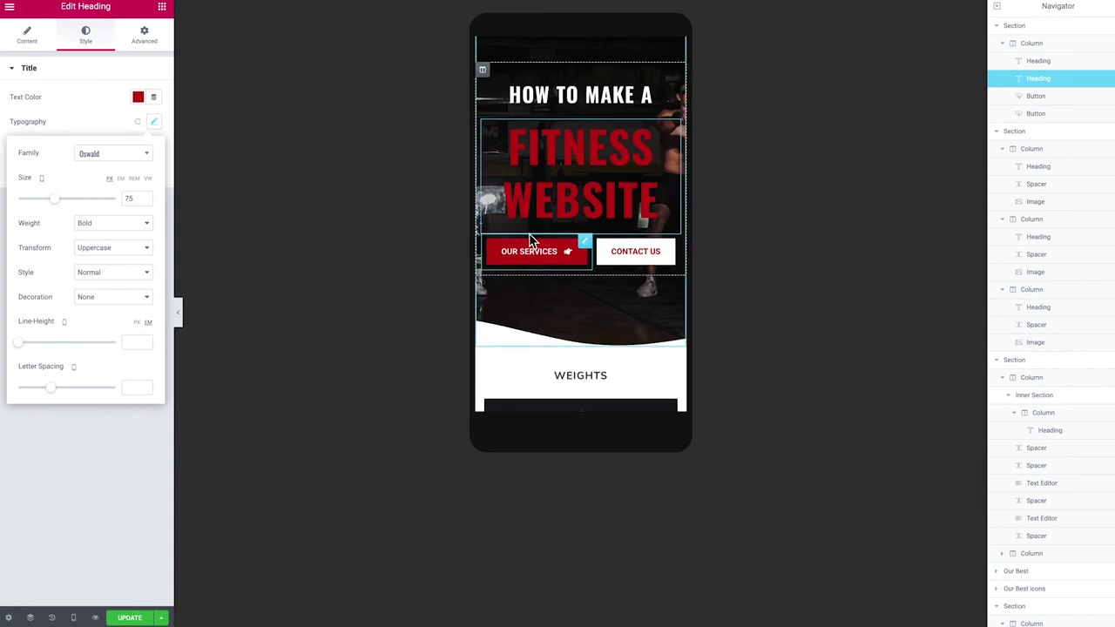
scroll(530, 241, "down", 5)
scroll(533, 242, "down", 10)
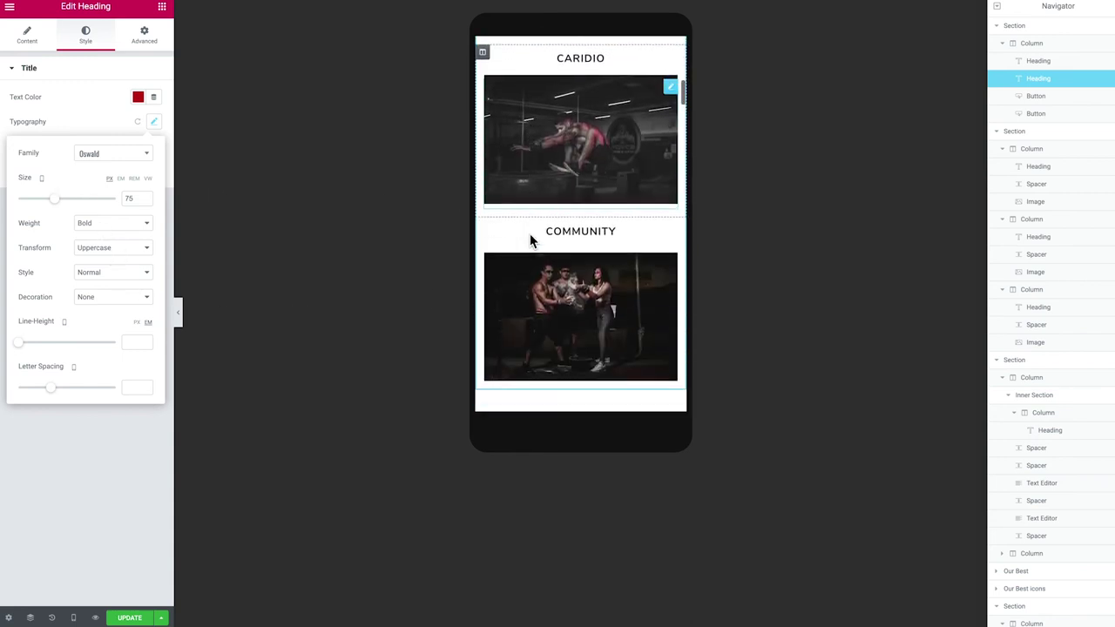
scroll(536, 241, "down", 20)
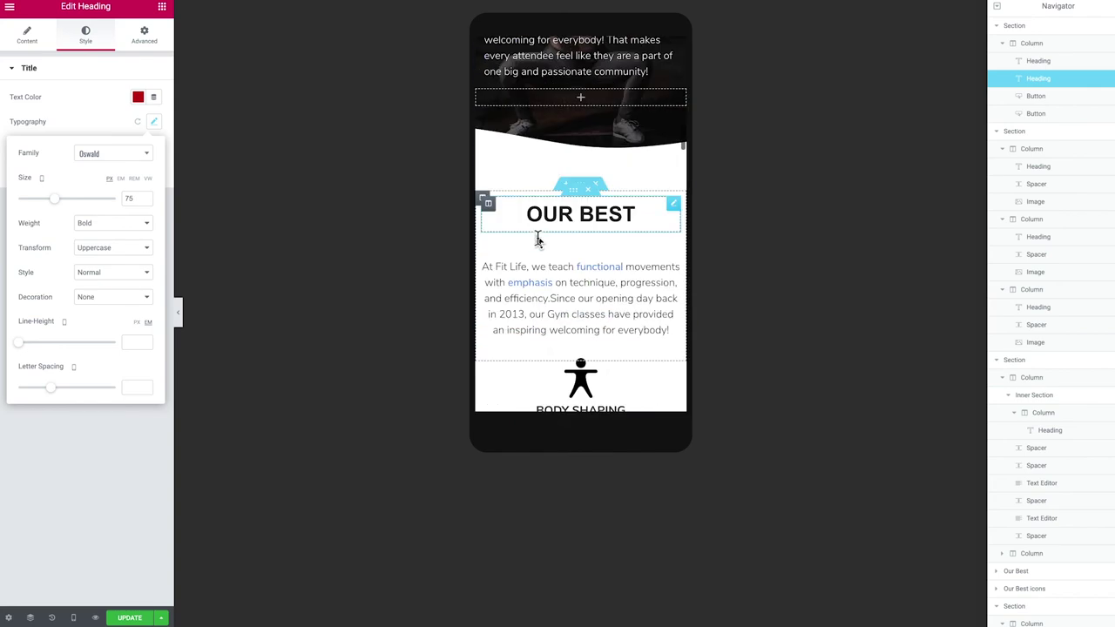
scroll(537, 241, "up", 8)
scroll(535, 241, "up", 20)
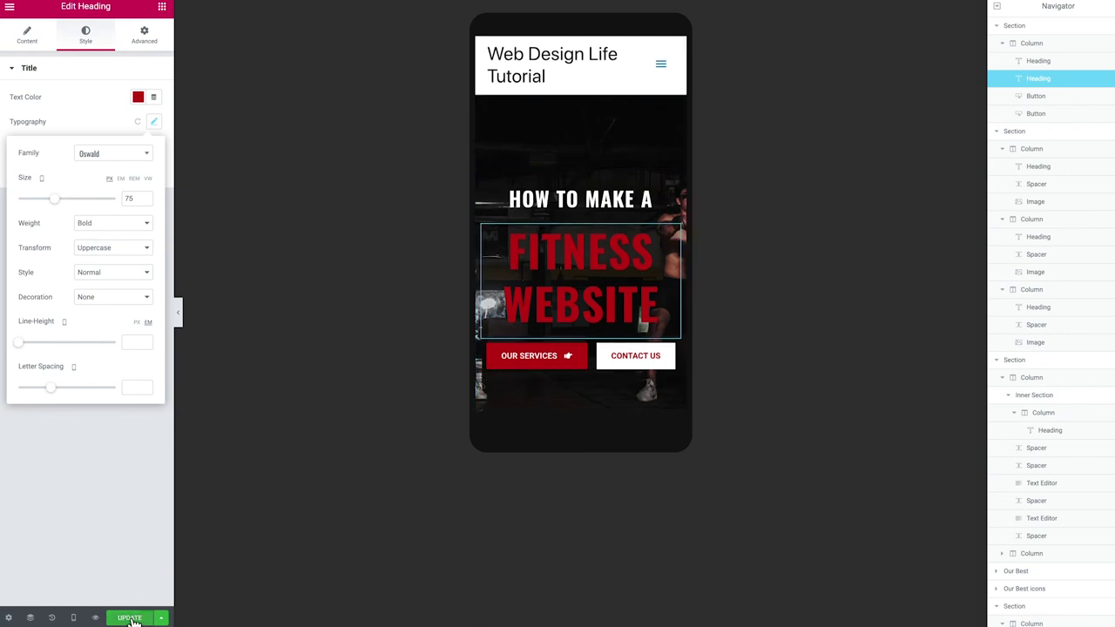
Save the page with UPDATE and show the Save Options menu
left_click(131, 618)
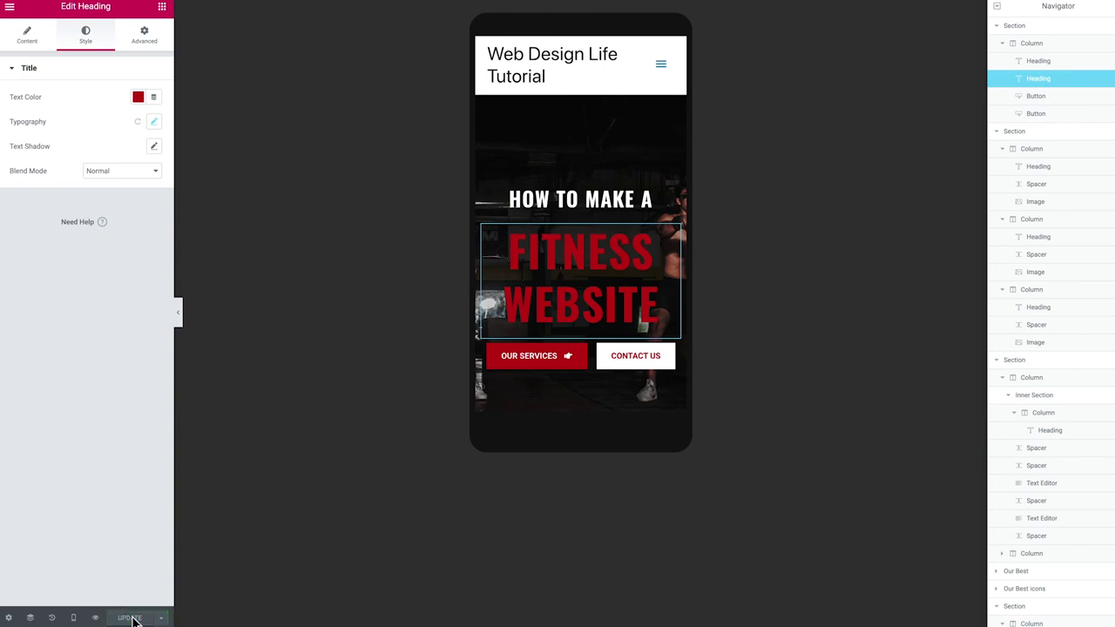
left_click(163, 617)
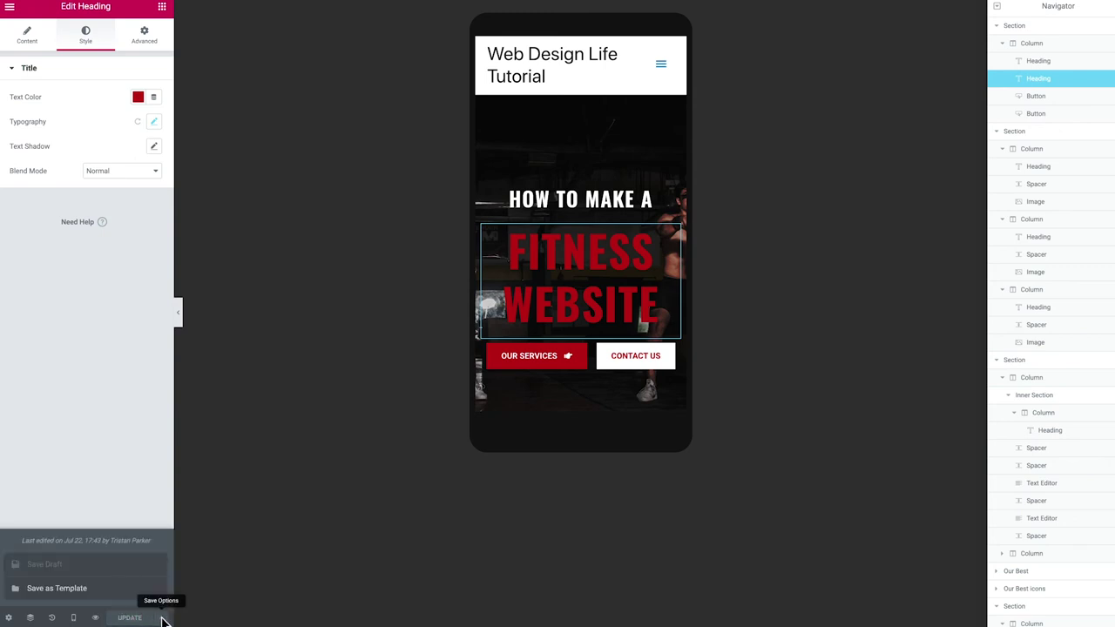
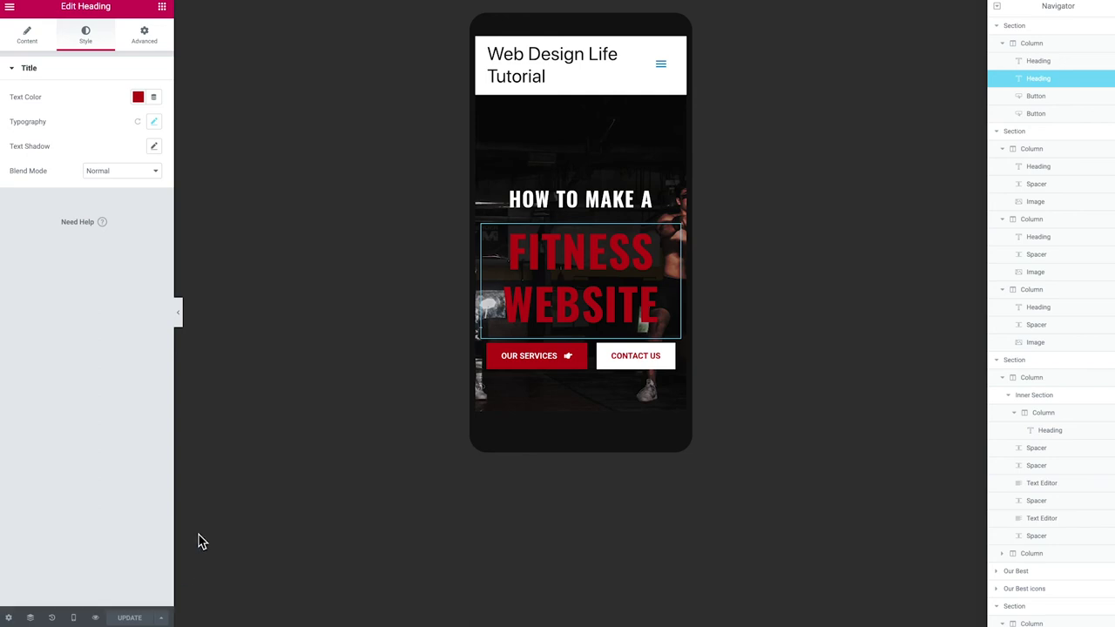
Preview the Home page live and scroll through its hero, services, team and gym gallery sections
left_click(96, 619)
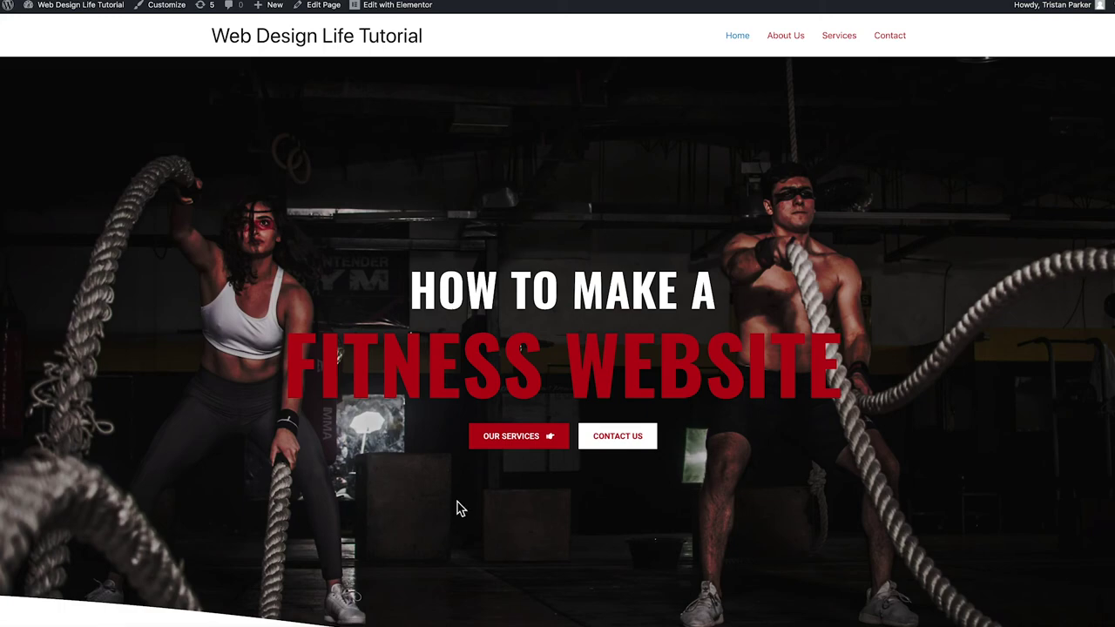
scroll(398, 356, "down", 5)
scroll(398, 356, "down", 10)
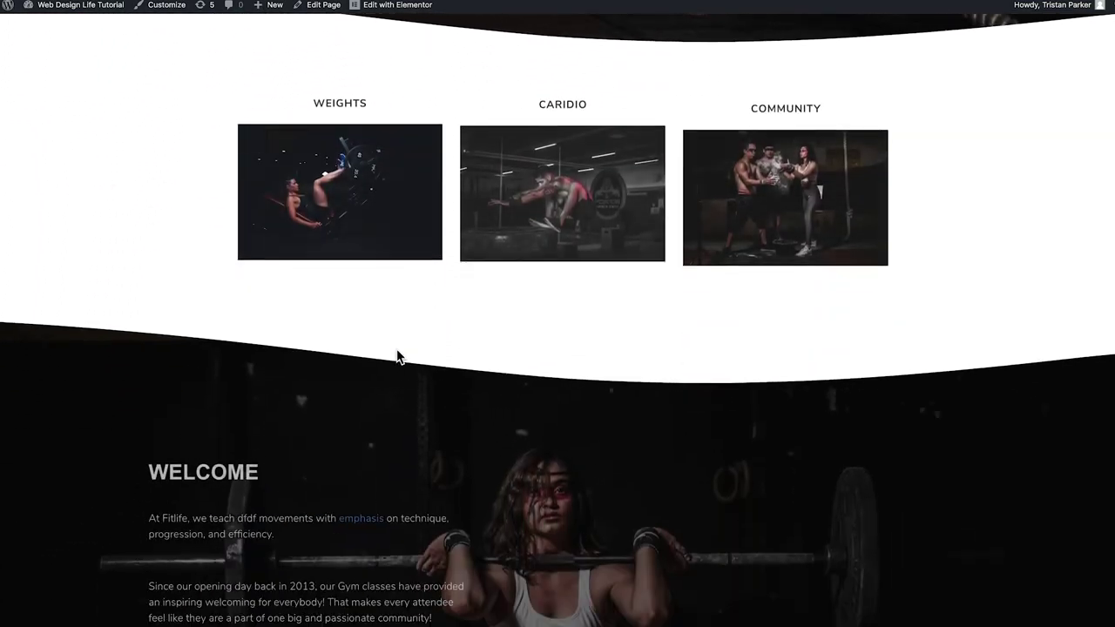
scroll(397, 357, "down", 10)
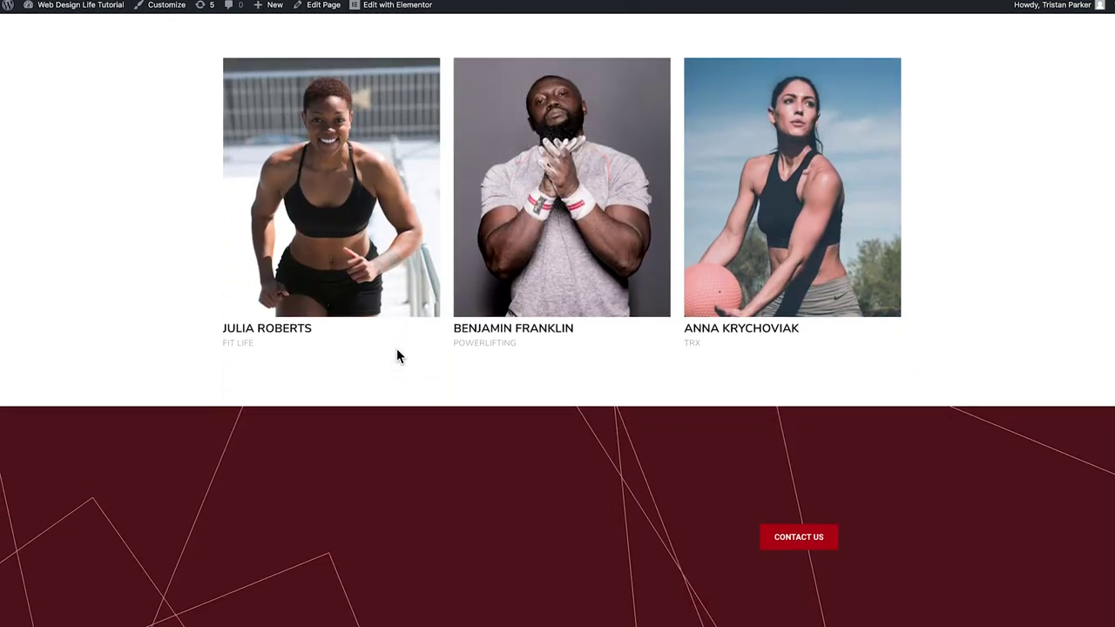
scroll(396, 356, "down", 5)
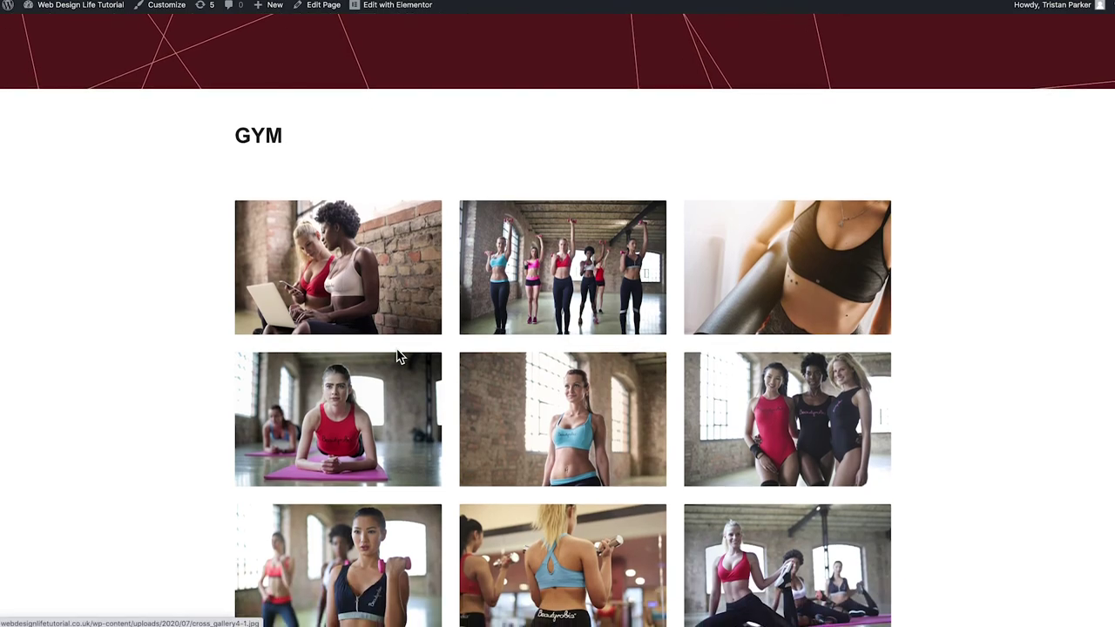
scroll(395, 359, "up", 20)
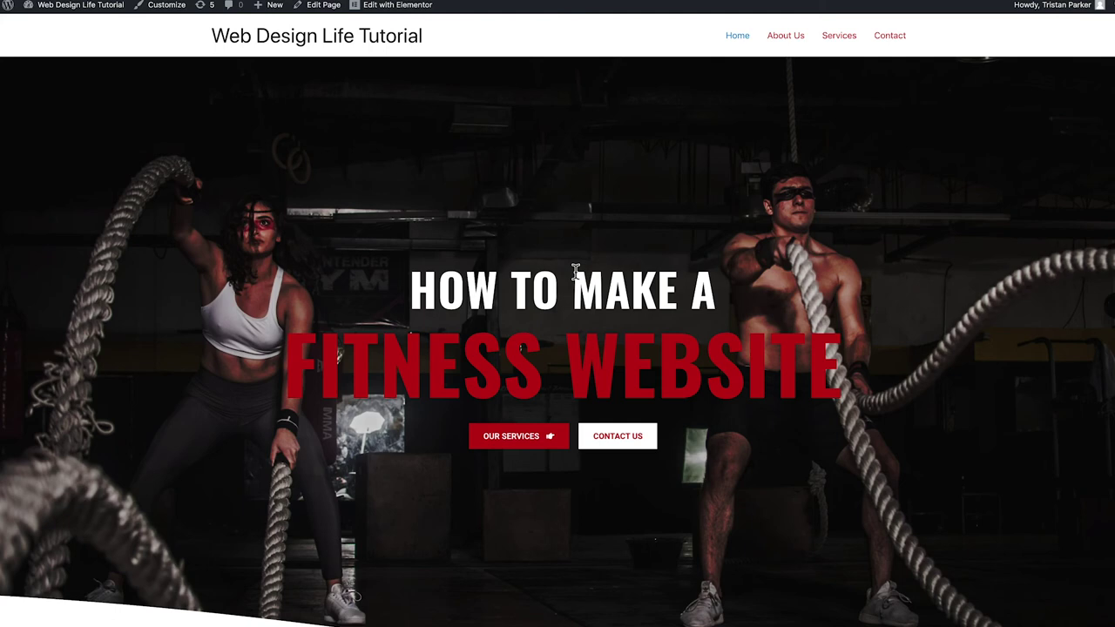
Go to the About Us page from the site menu and open it in the Elementor editor
left_click(785, 35)
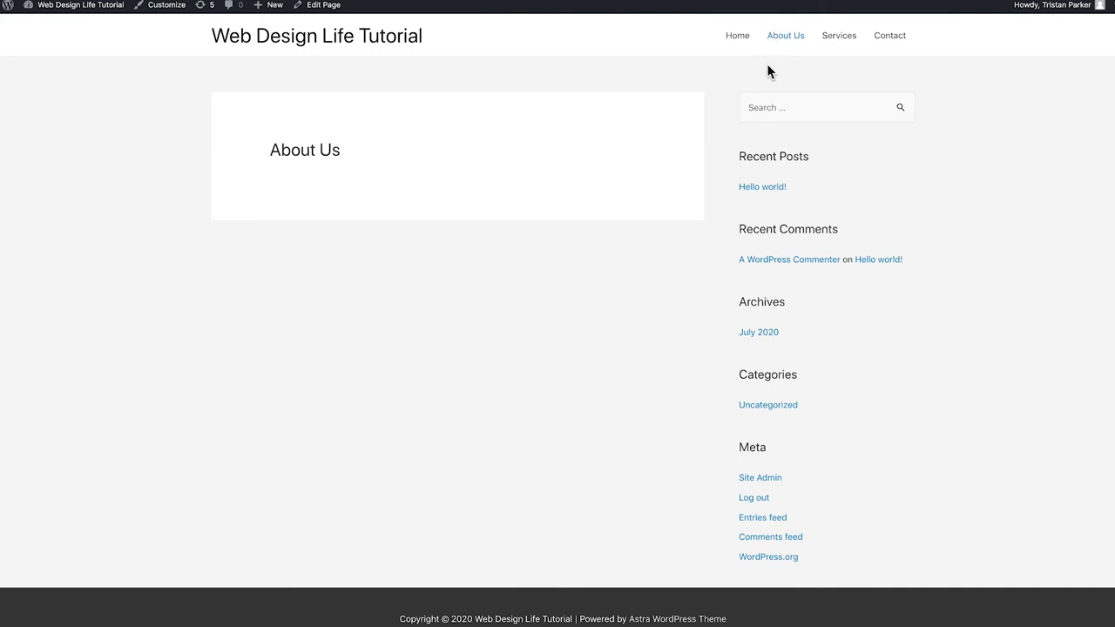
left_click(321, 6)
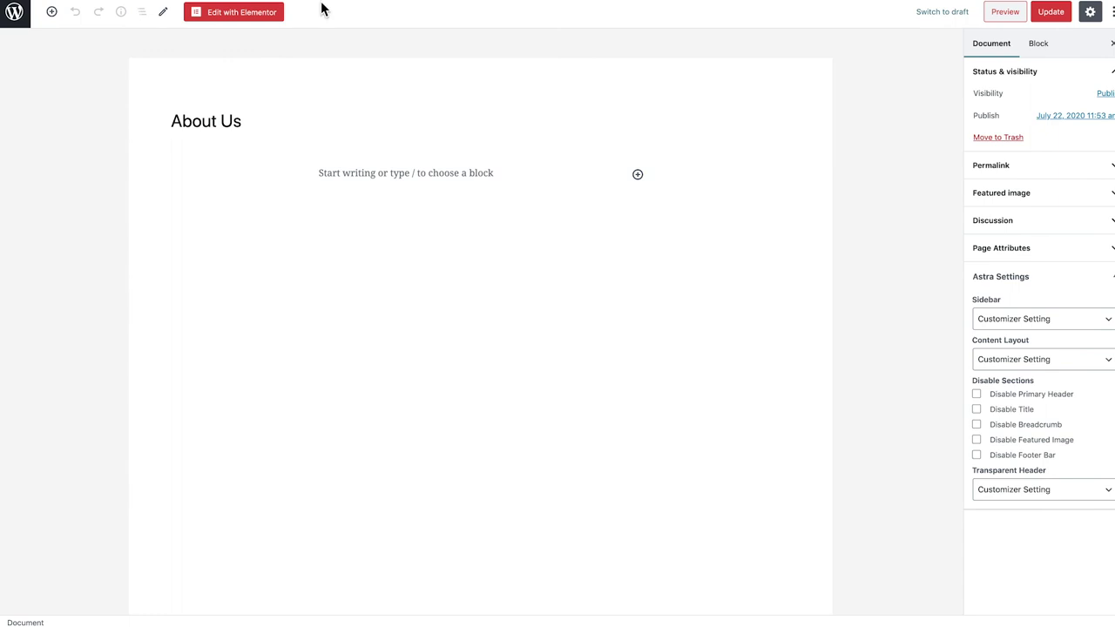
left_click(238, 13)
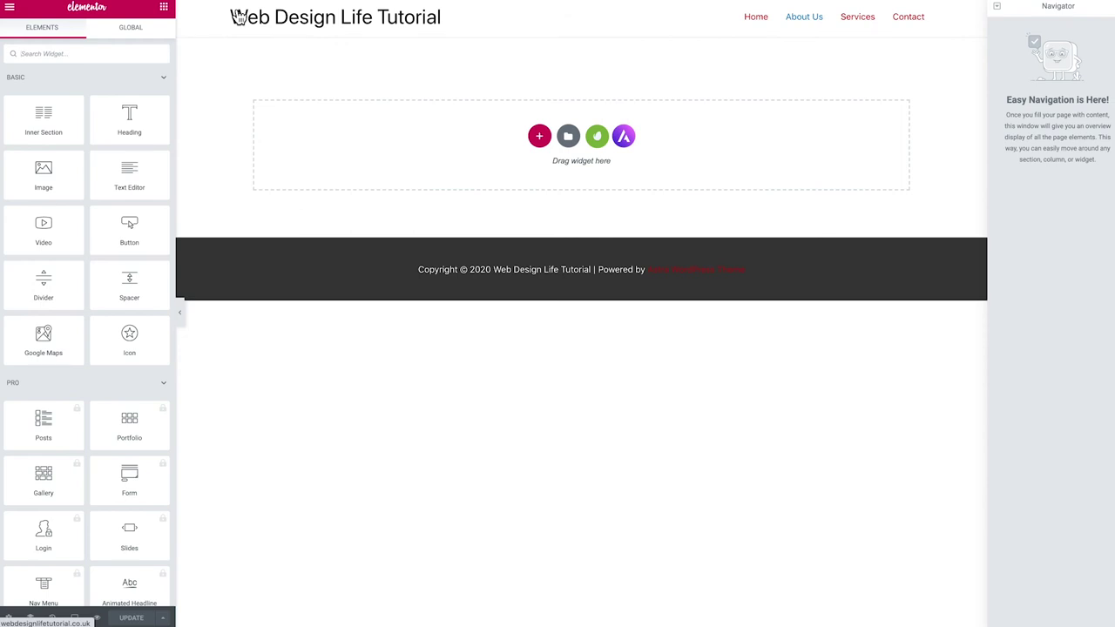
Insert the About 2 template from the installed Lifestyle Gym kit into the About Us page
left_click(597, 139)
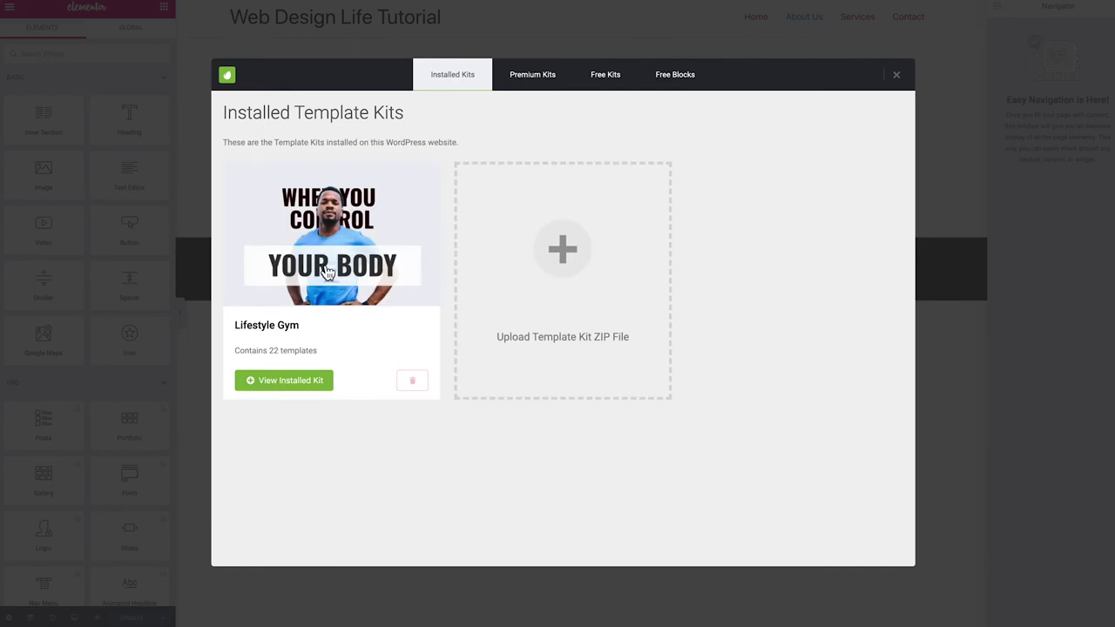
left_click(314, 249)
scroll(452, 258, "down", 2)
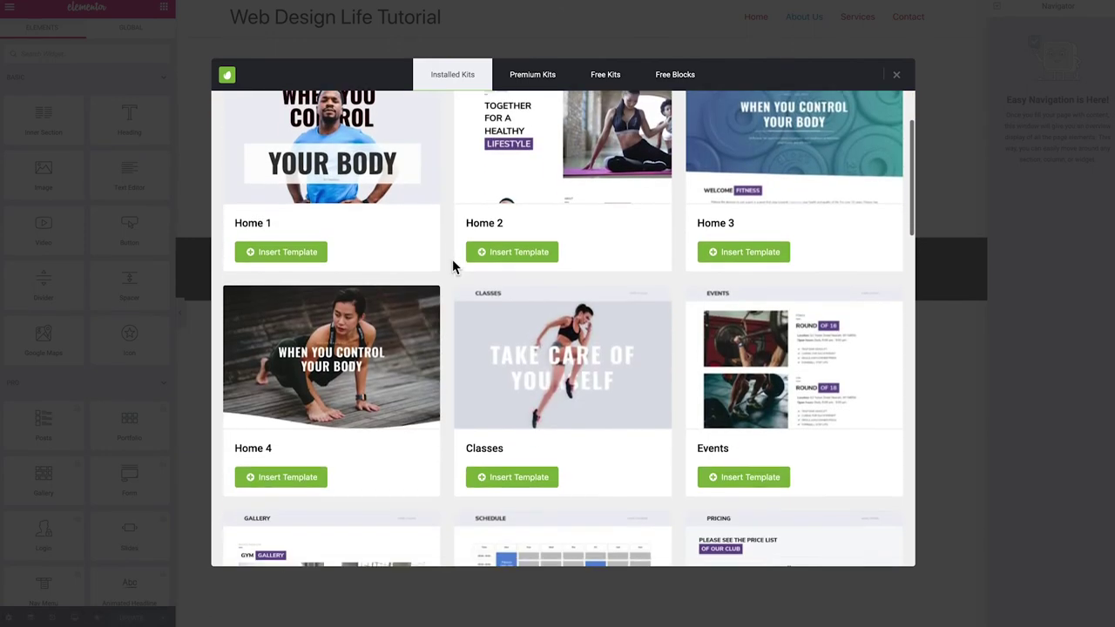
scroll(452, 259, "down", 6)
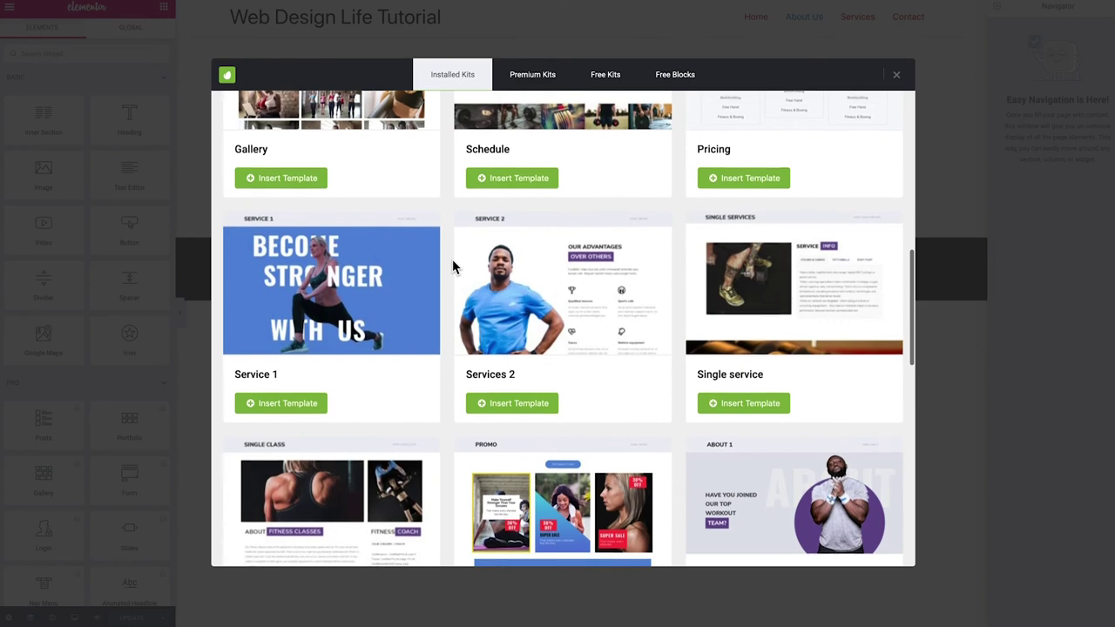
scroll(452, 259, "down", 3)
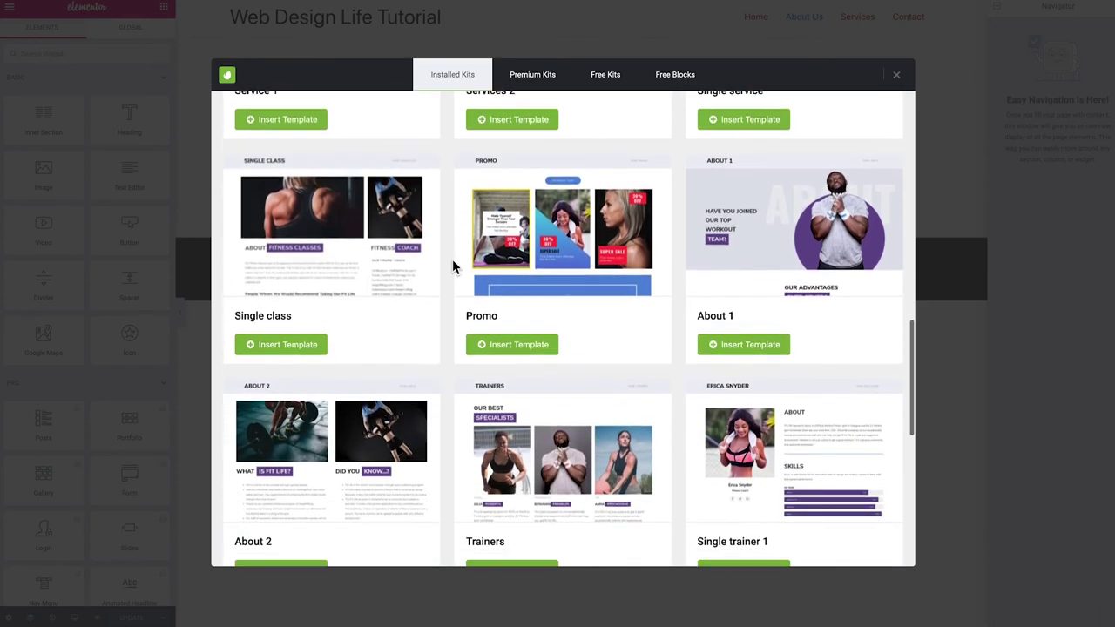
scroll(452, 258, "down", 2)
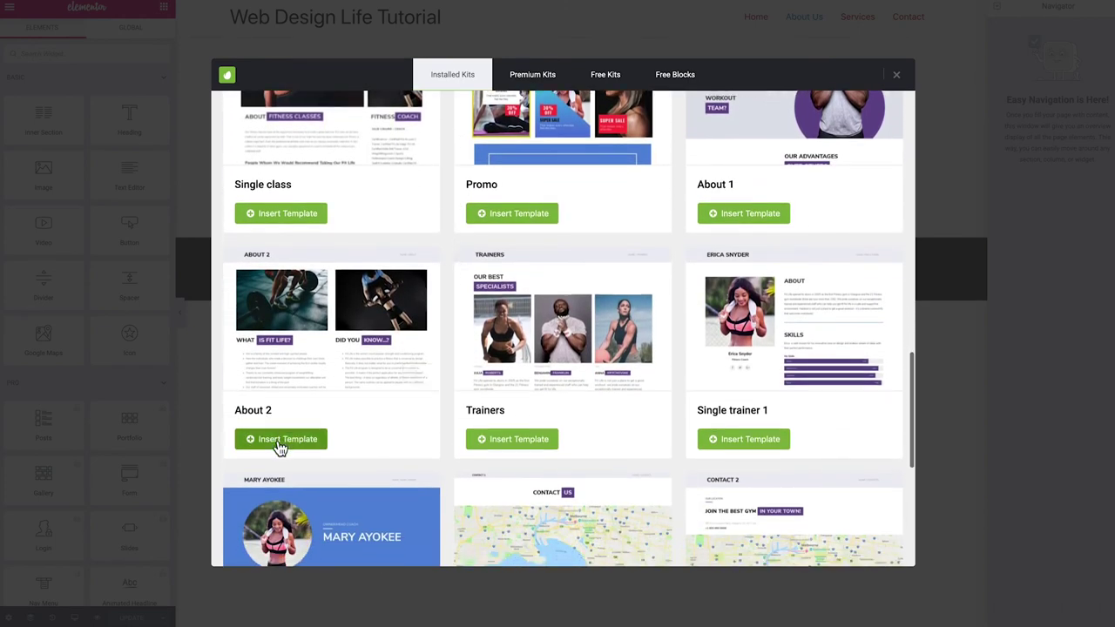
left_click(273, 444)
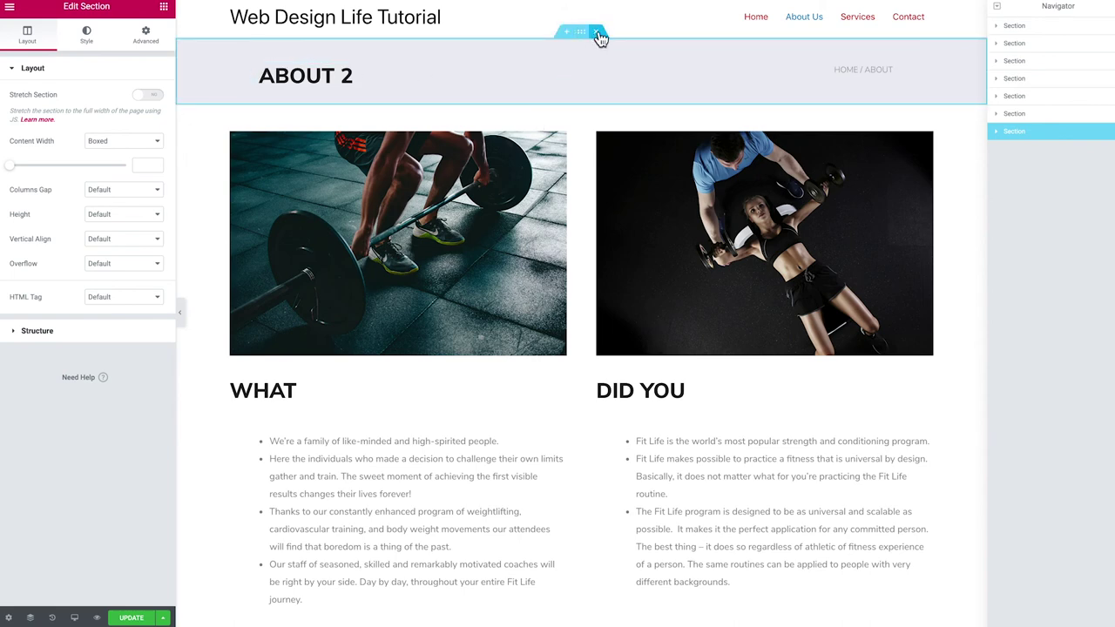
Delete the About 2 title banner and the empty column beside WHAT, completing the heading as 'What we do'
left_click(597, 33)
scroll(566, 135, "down", 2)
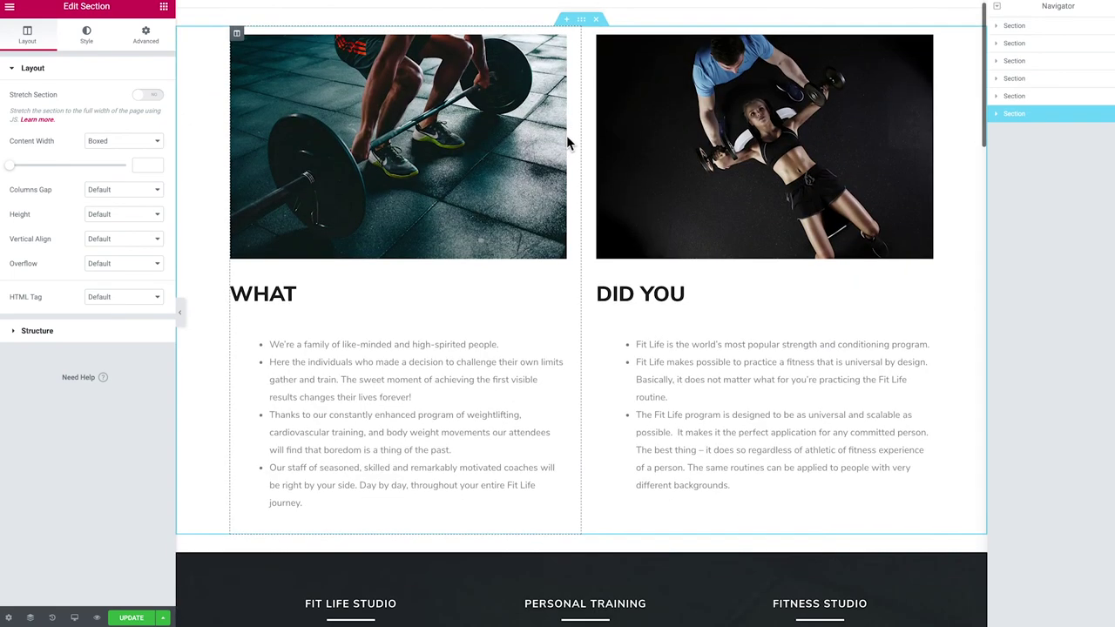
scroll(567, 140, "down", 3)
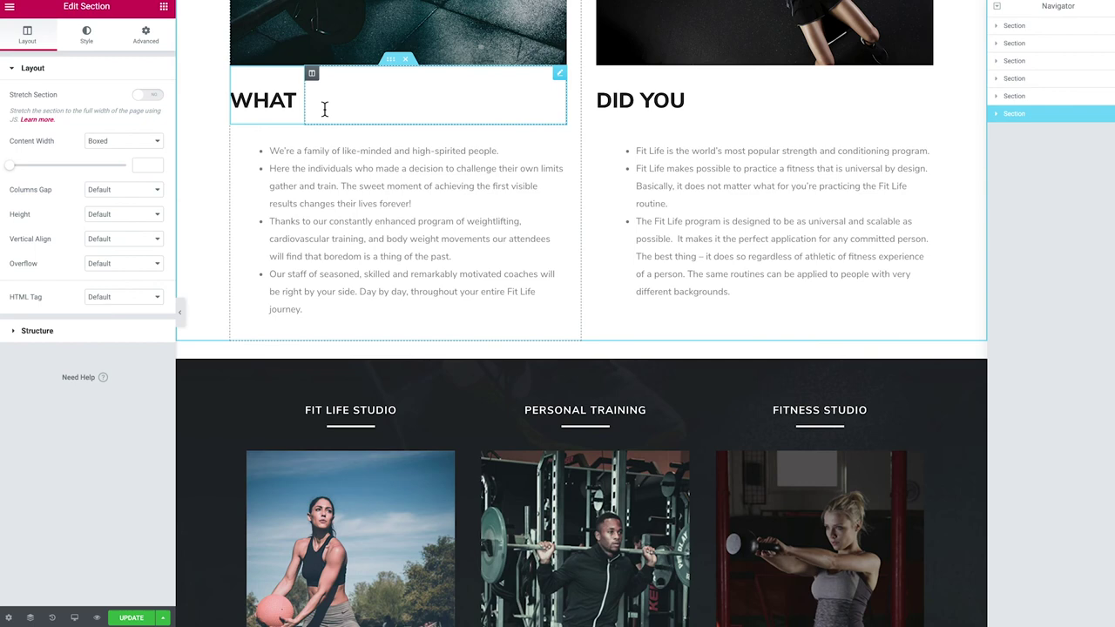
right_click(311, 75)
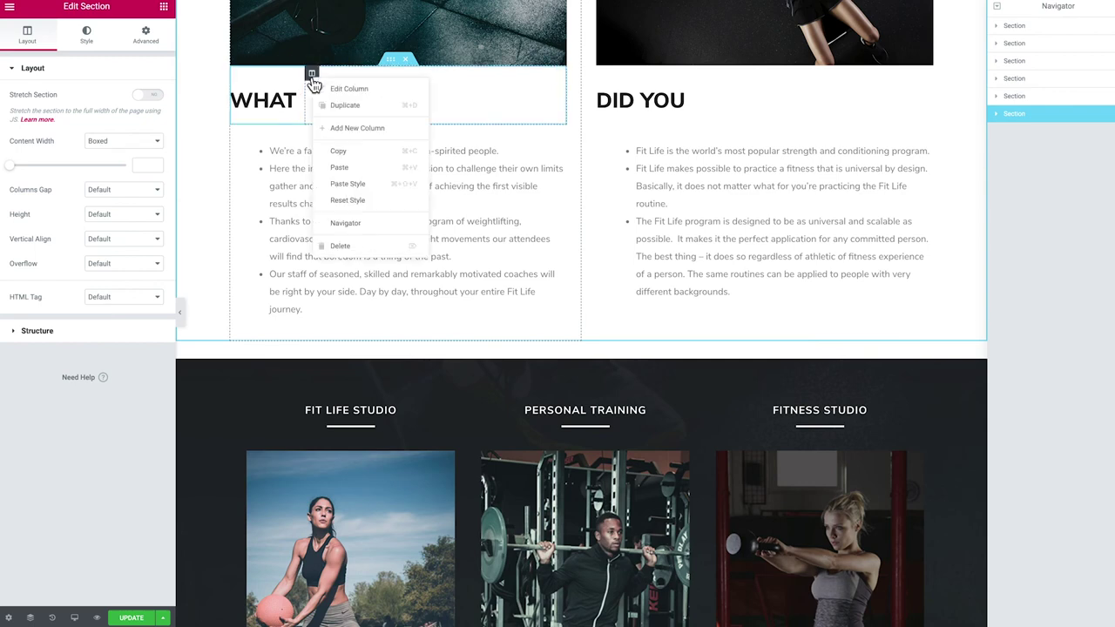
left_click(354, 247)
left_click(305, 101)
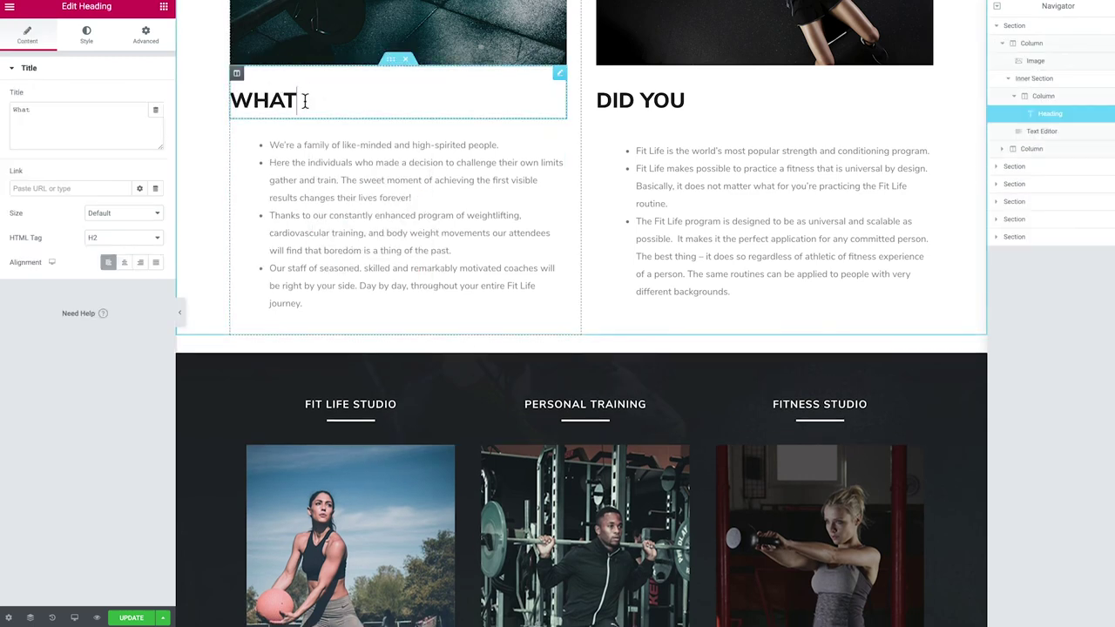
type("we do")
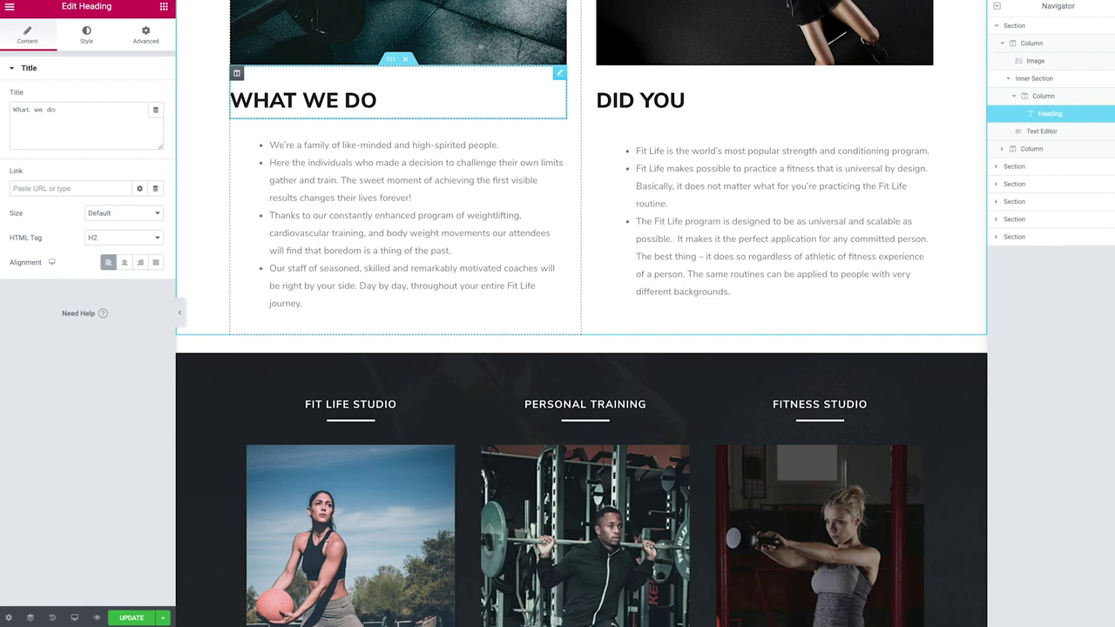
Delete the empty column beside DID YOU and complete that heading as 'Did you know?'
right_click(707, 88)
left_click(761, 242)
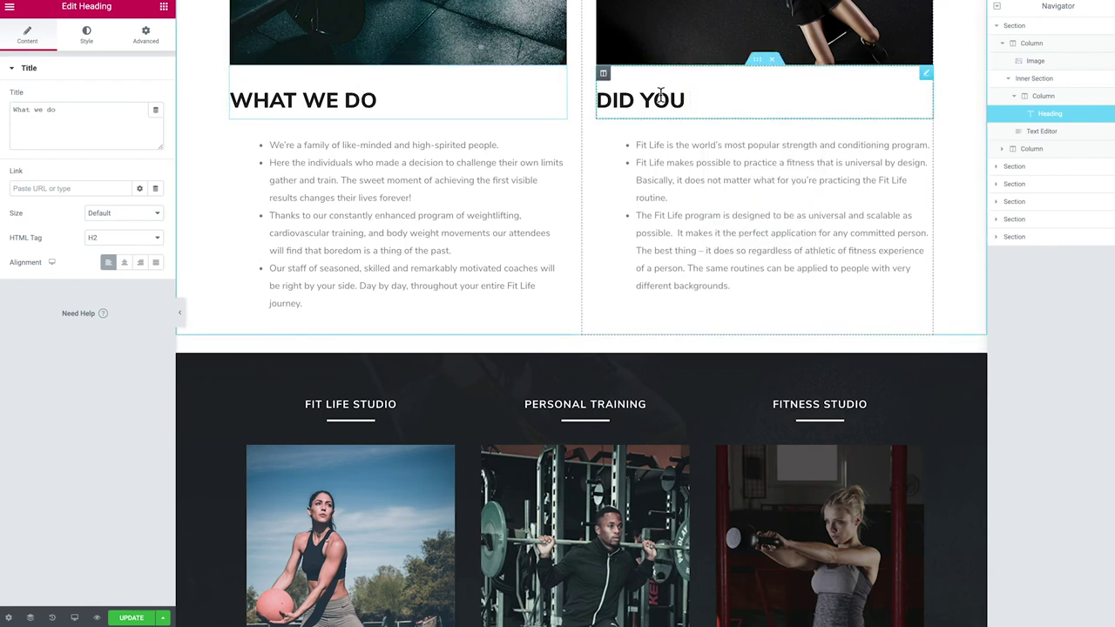
left_click(697, 101)
type("know?")
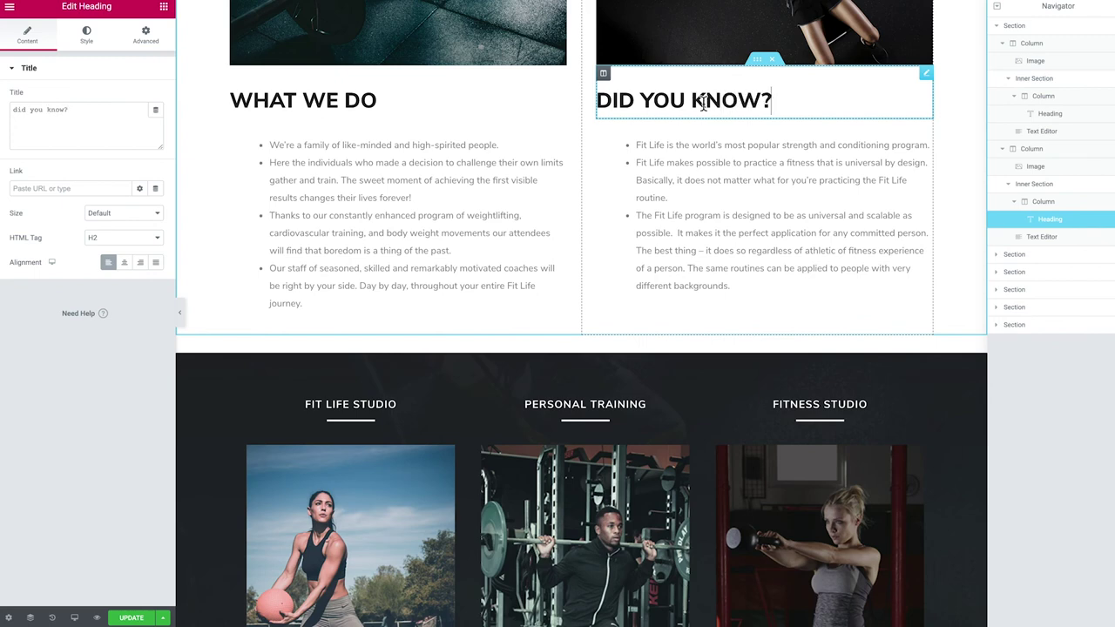
scroll(600, 161, "down", 2)
scroll(510, 200, "down", 1)
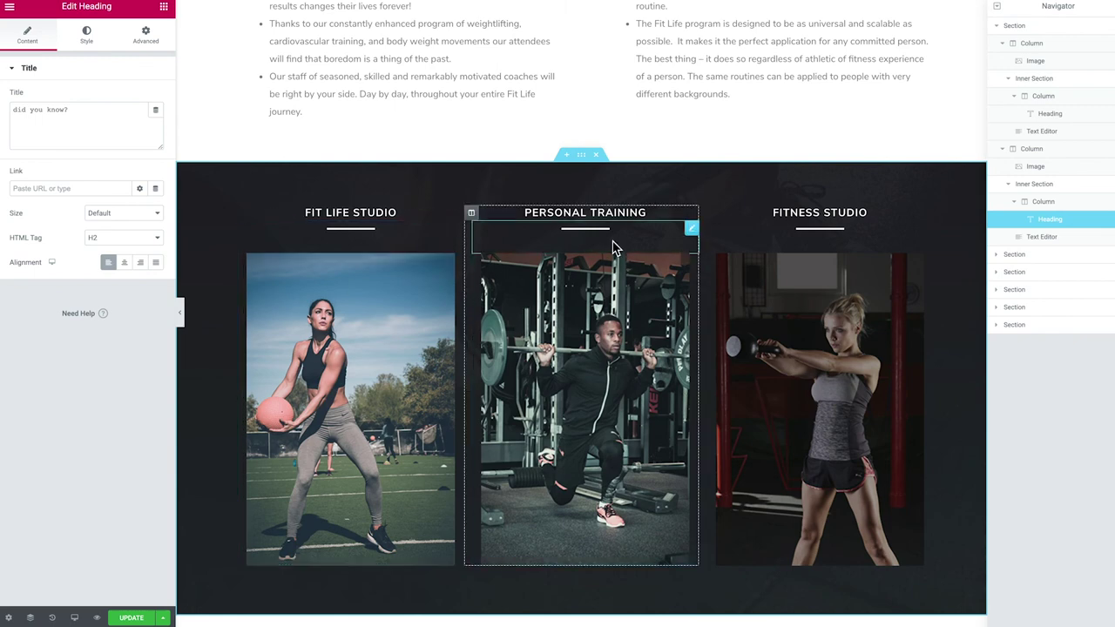
scroll(563, 194, "down", 1)
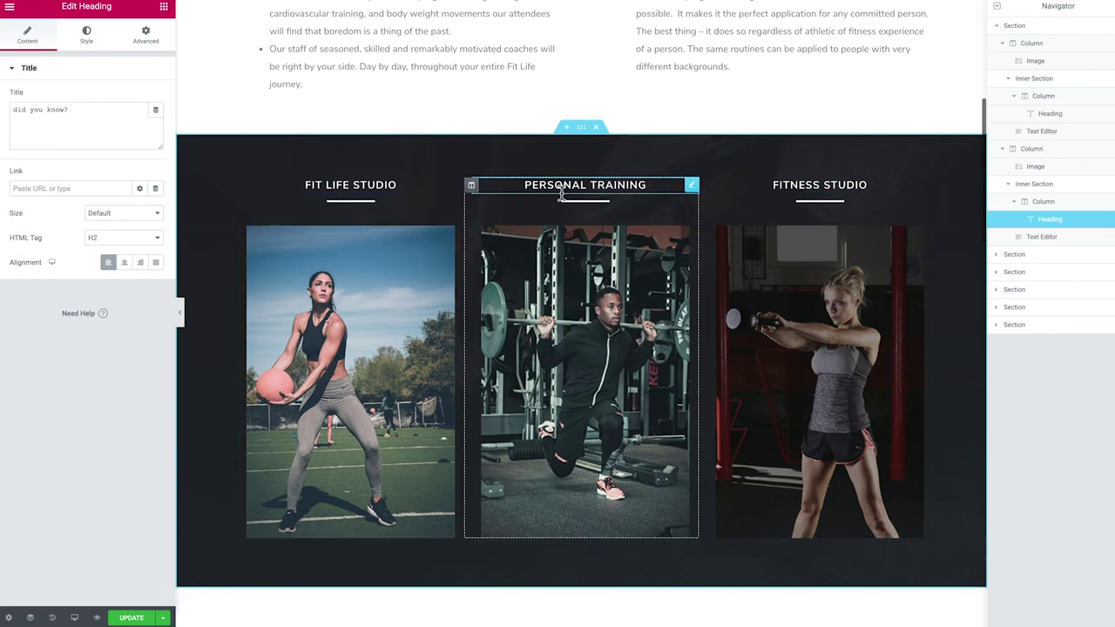
scroll(481, 166, "up", 1)
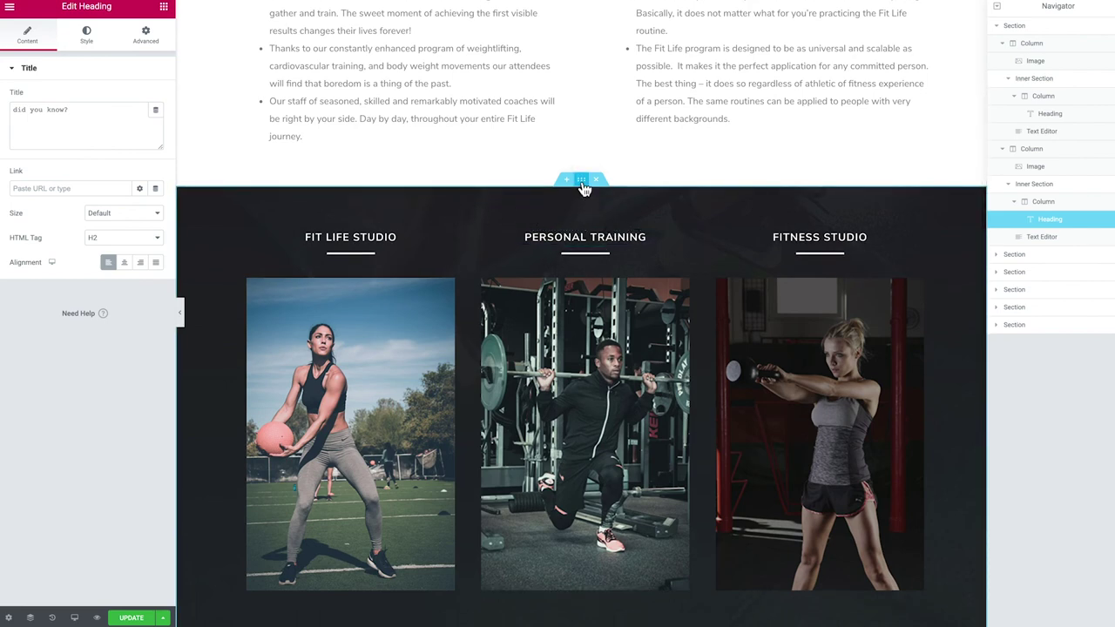
Set the studio section's background attachment to Fixed
left_click(582, 180)
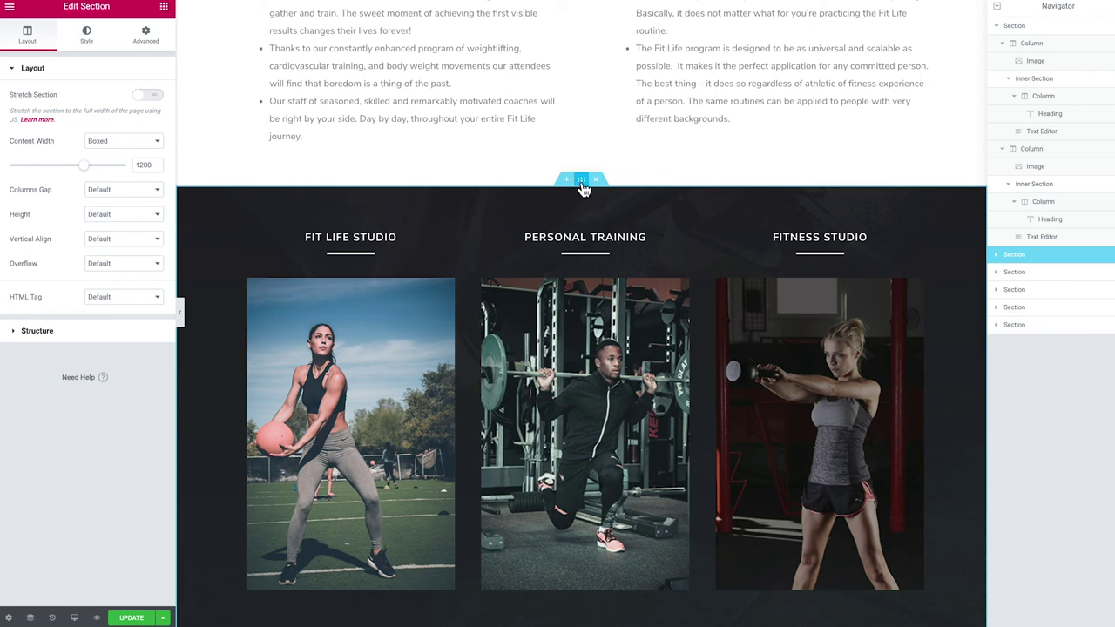
left_click(90, 36)
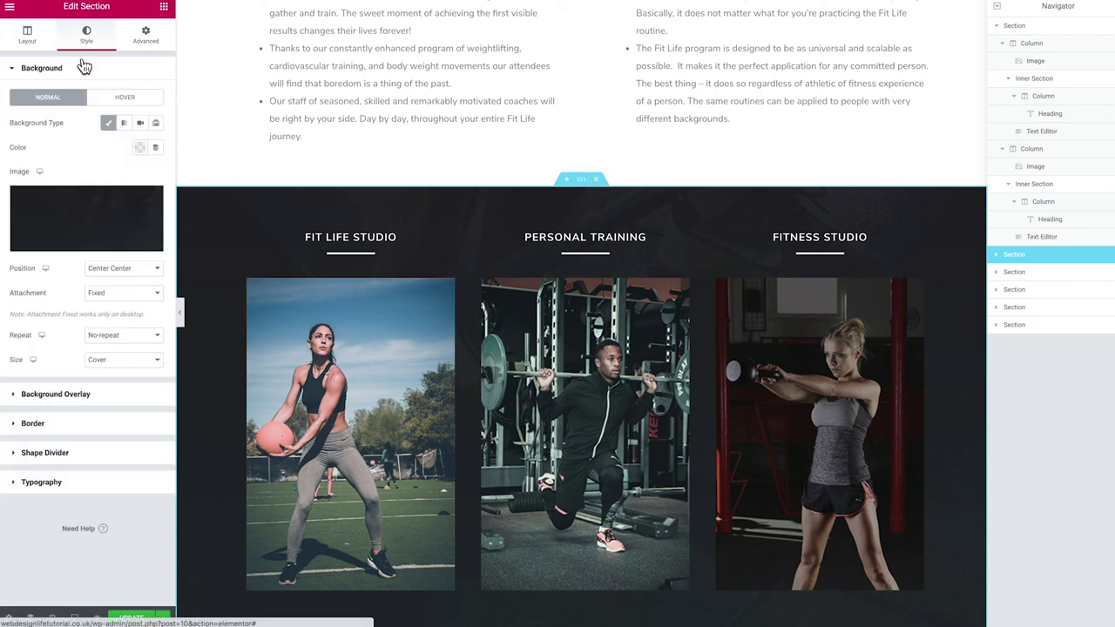
mouse_move(75, 227)
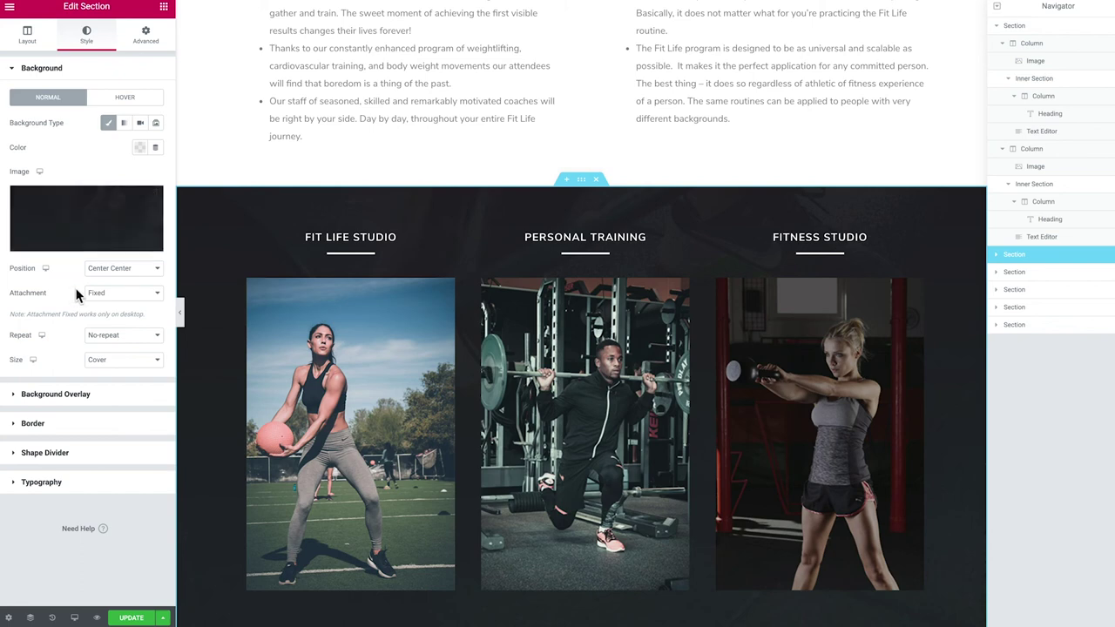
left_click(106, 296)
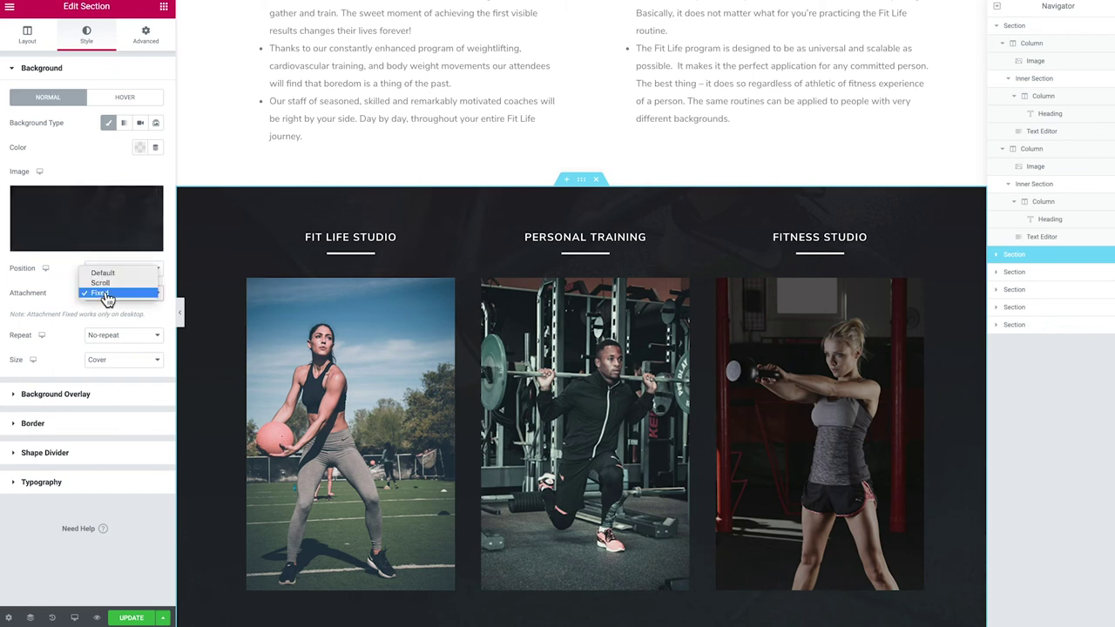
left_click(71, 293)
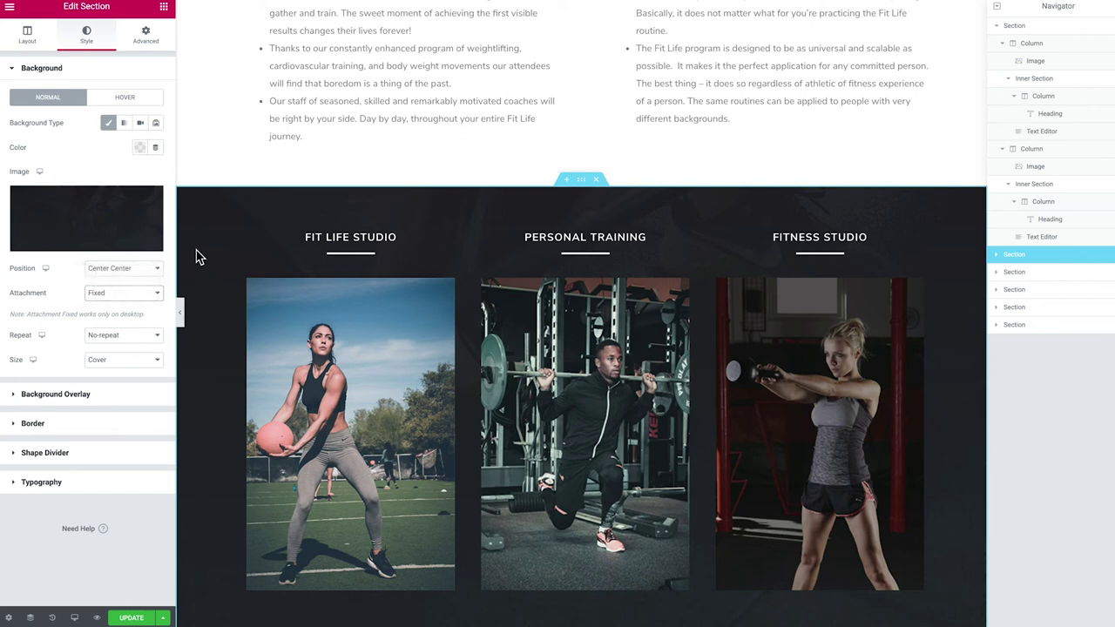
Delete the dark Contact section so the page ends with the testimonial
scroll(399, 361, "up", 1)
scroll(399, 361, "down", 4)
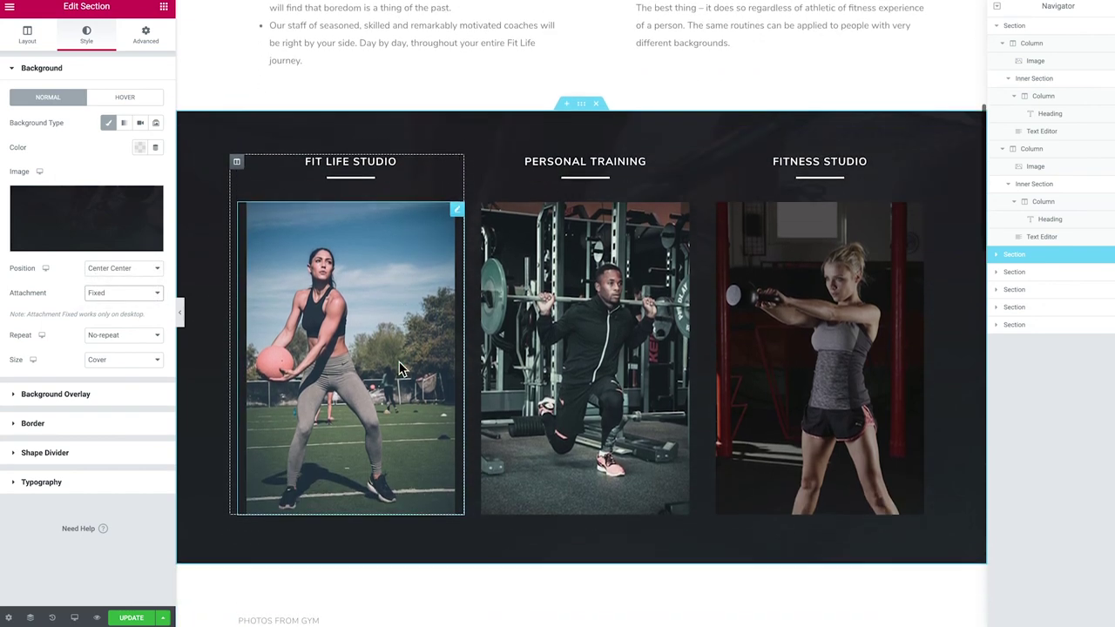
scroll(399, 369, "up", 1)
scroll(399, 369, "down", 1)
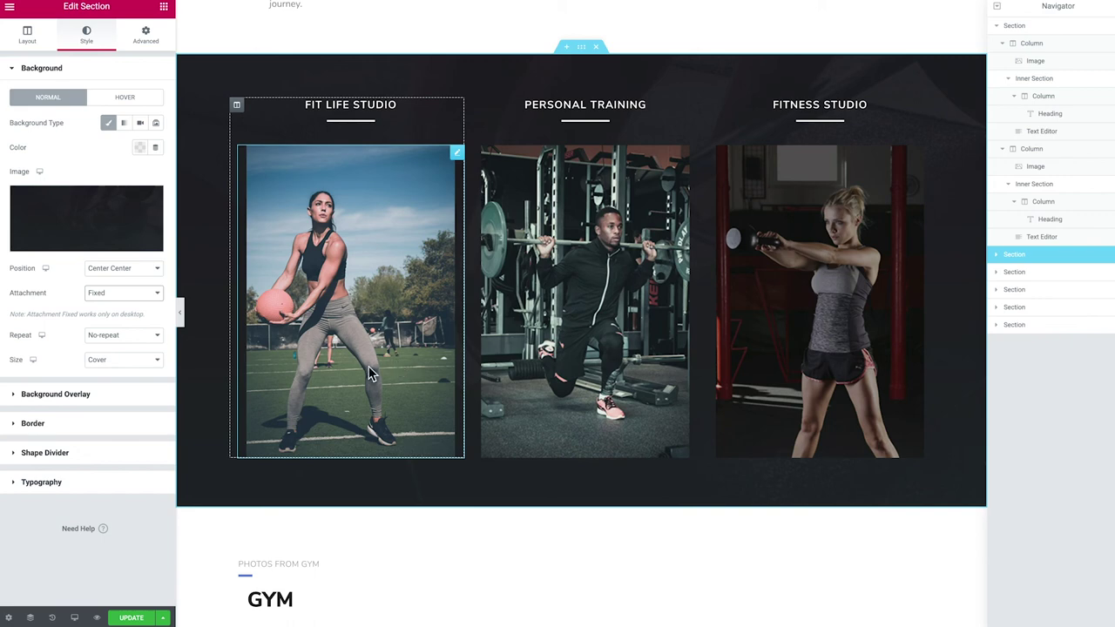
scroll(354, 370, "down", 5)
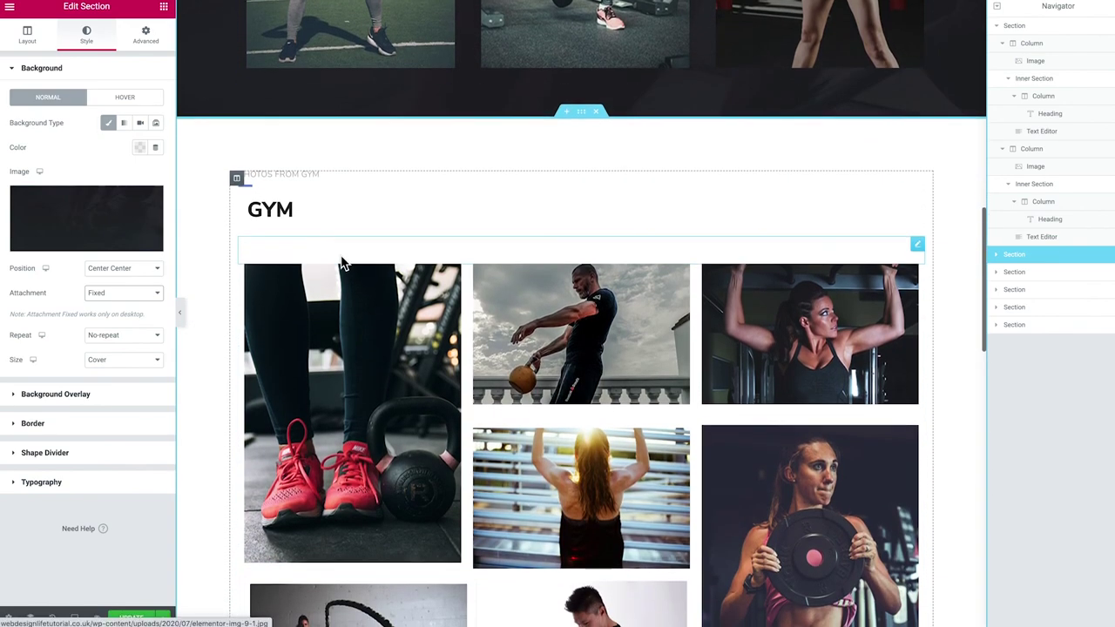
scroll(340, 263, "down", 12)
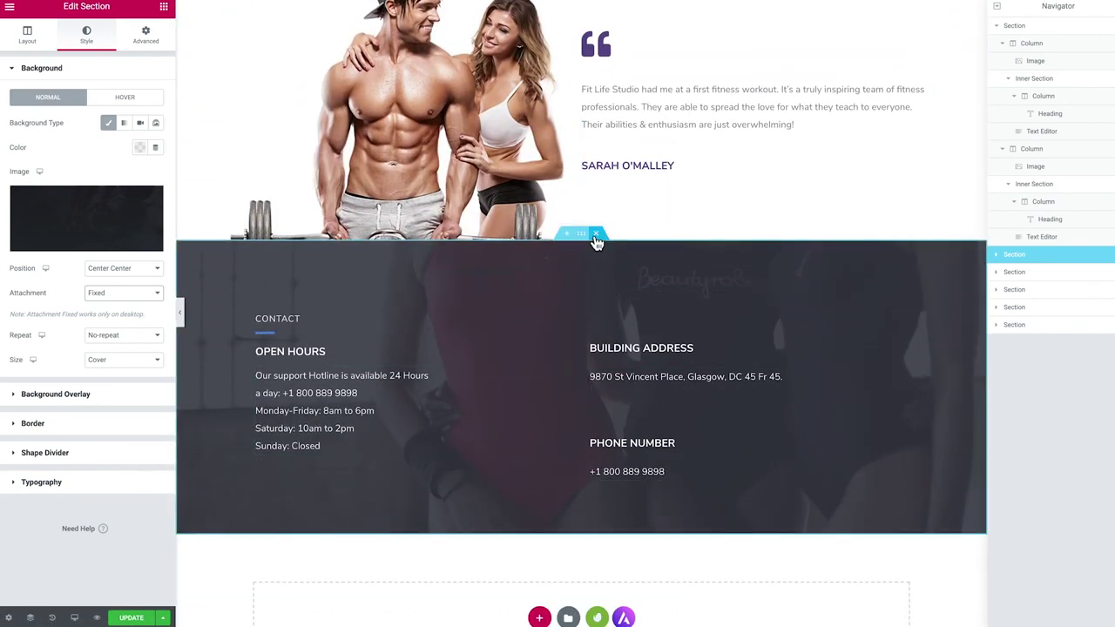
left_click(596, 236)
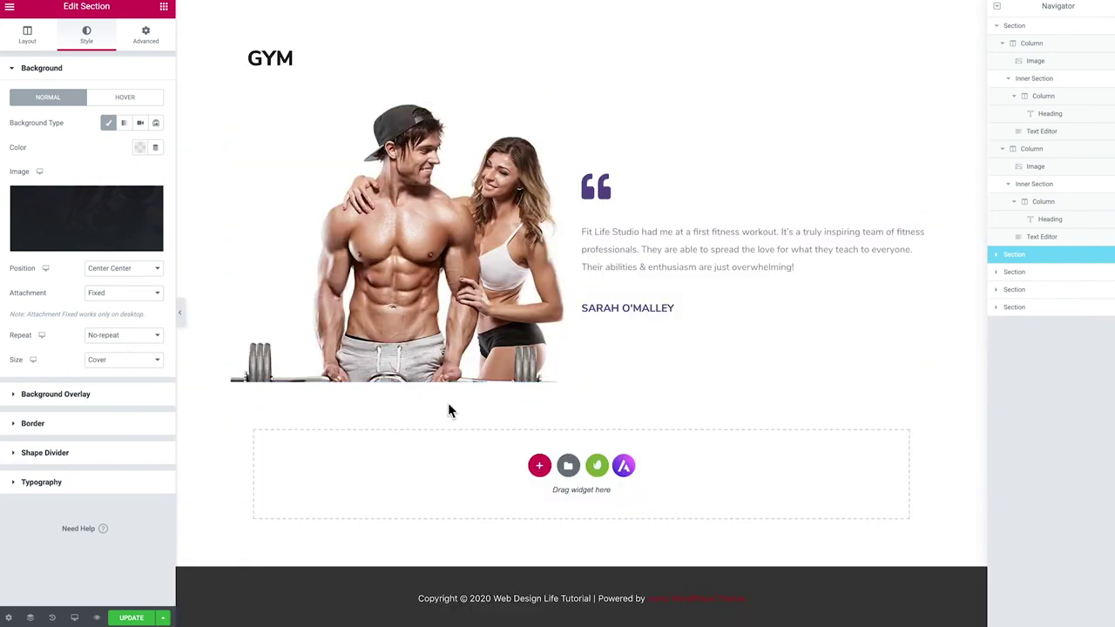
Update the About Us page, check it in the live preview, then open the Services page for editing
left_click(137, 620)
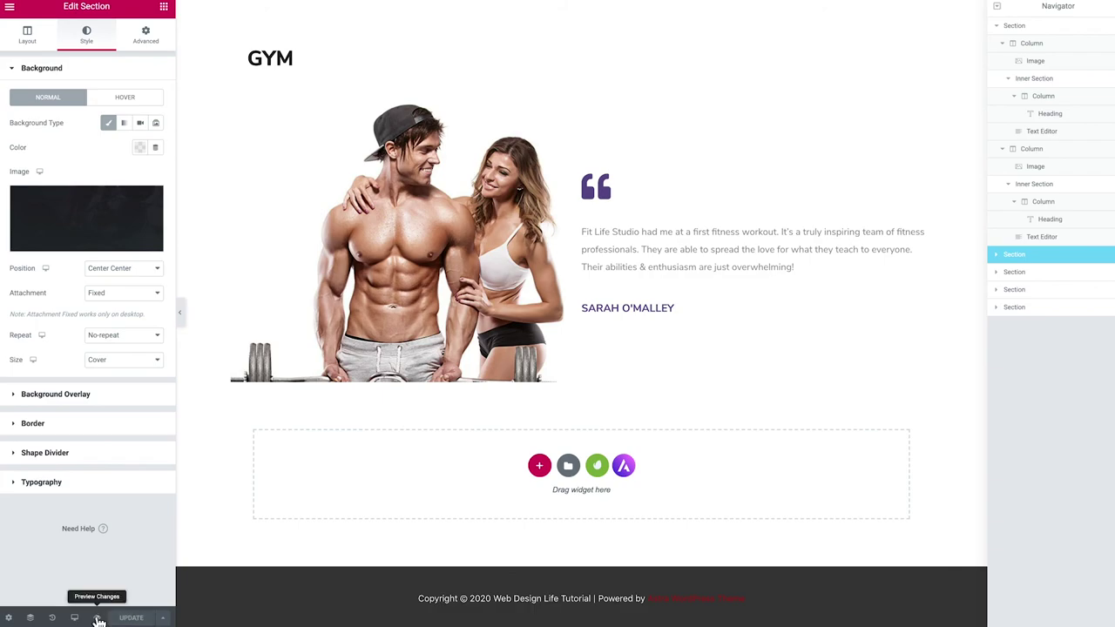
left_click(97, 617)
scroll(566, 446, "down", 15)
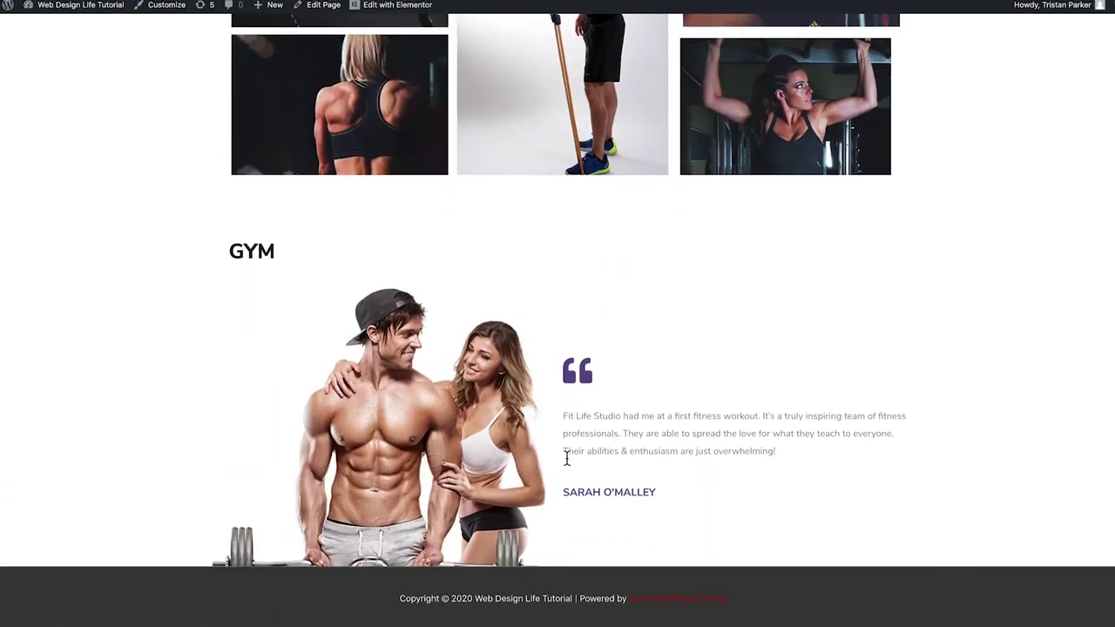
scroll(565, 455, "up", 15)
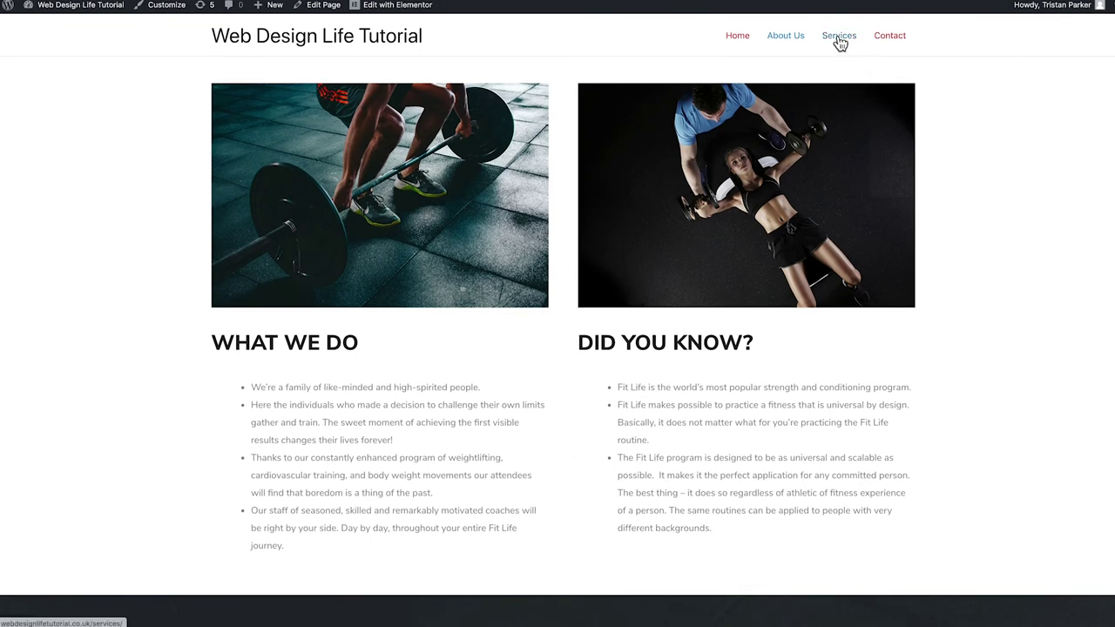
left_click(839, 40)
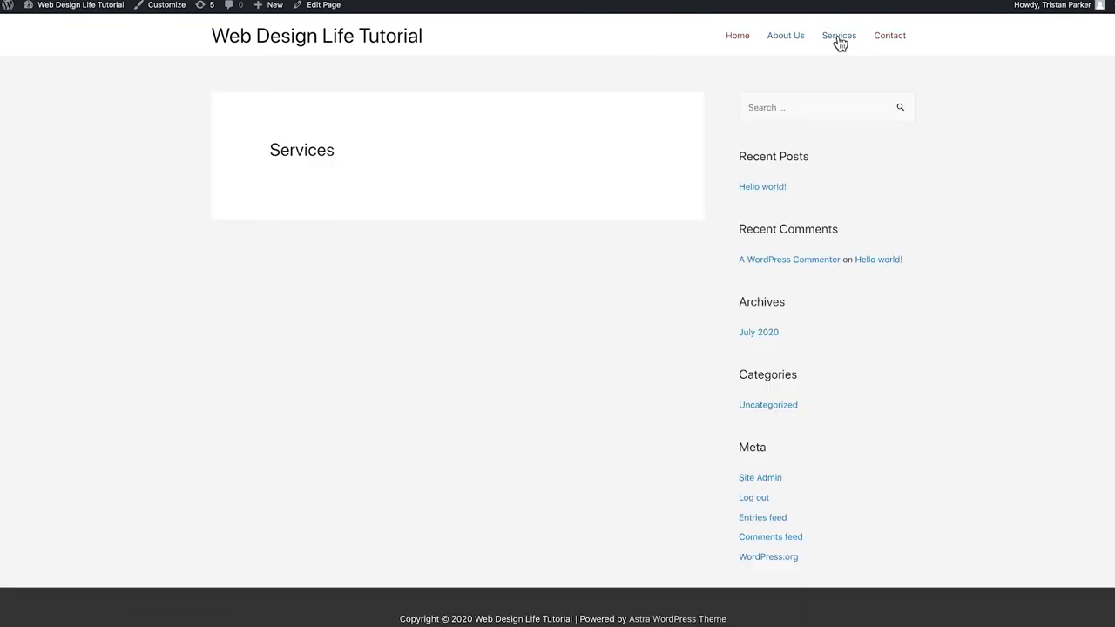
left_click(315, 7)
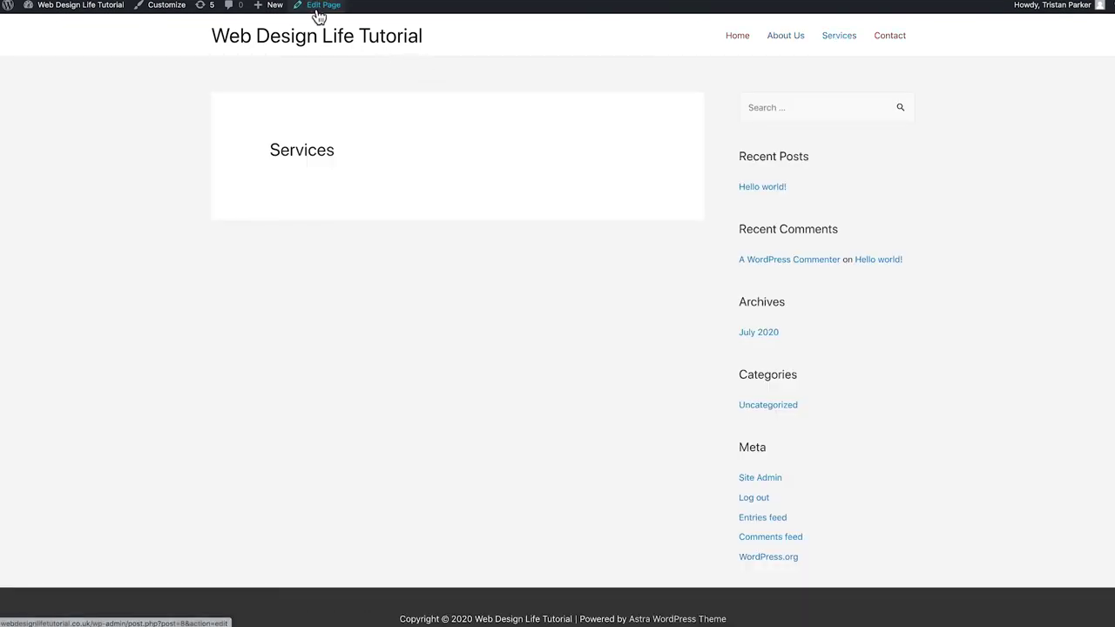
Open the Services page in Elementor and insert the Lifestyle Gym kit's Services 2 template
left_click(255, 15)
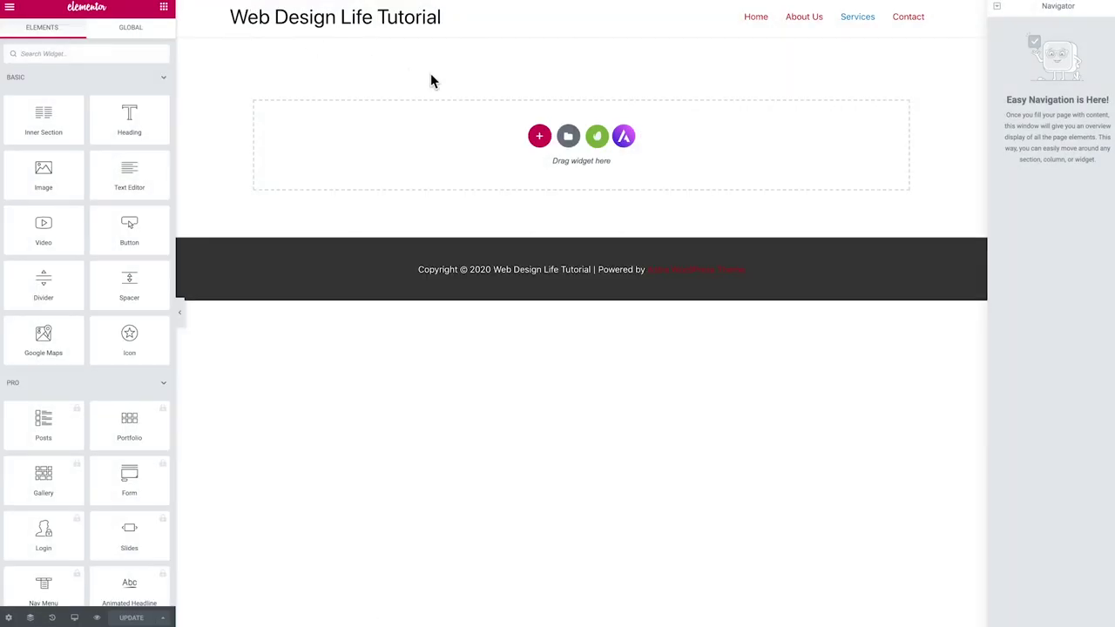
left_click(596, 136)
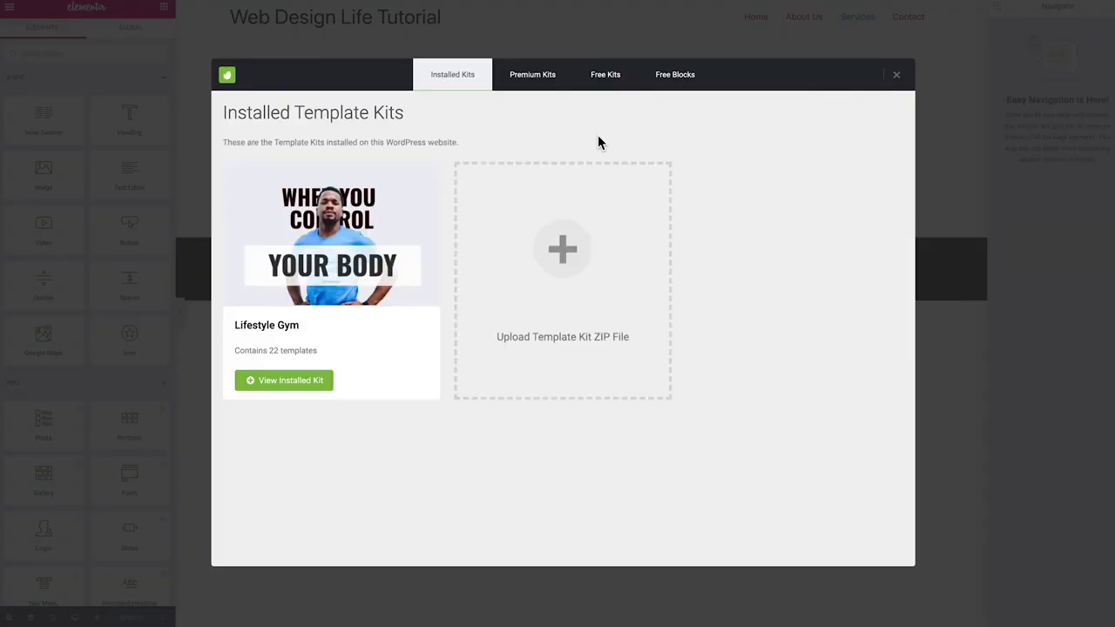
left_click(281, 383)
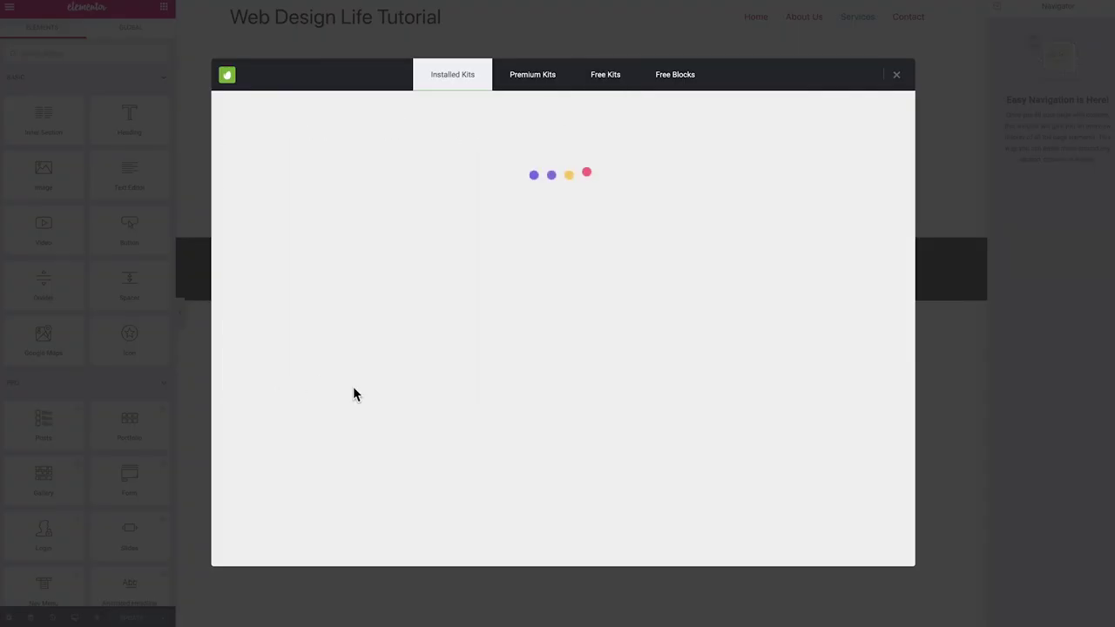
scroll(634, 331, "down", 5)
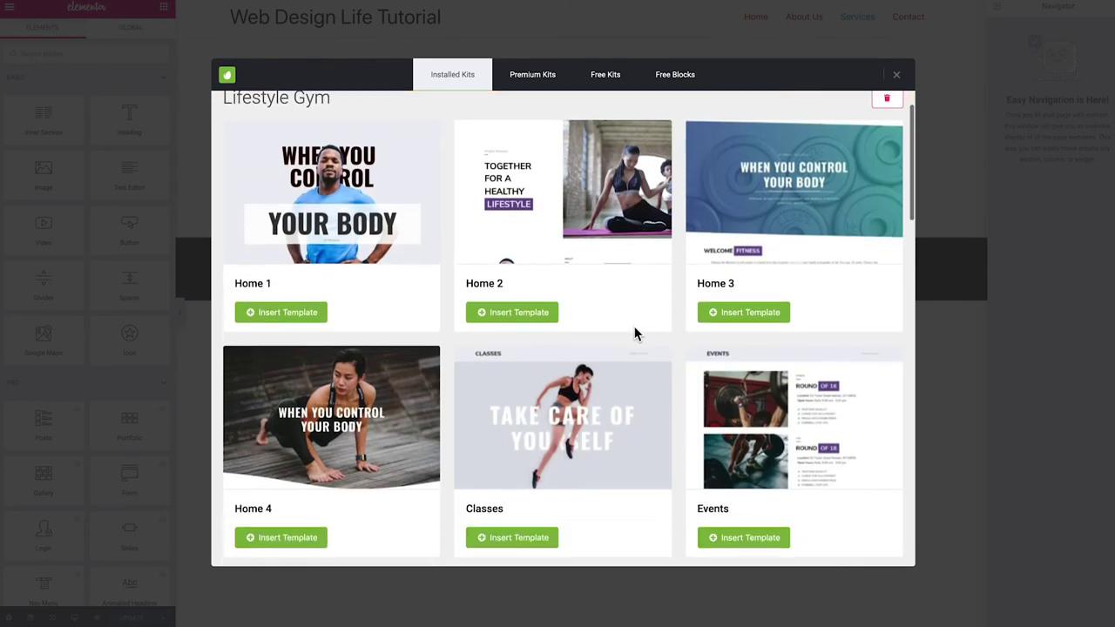
scroll(634, 333, "down", 5)
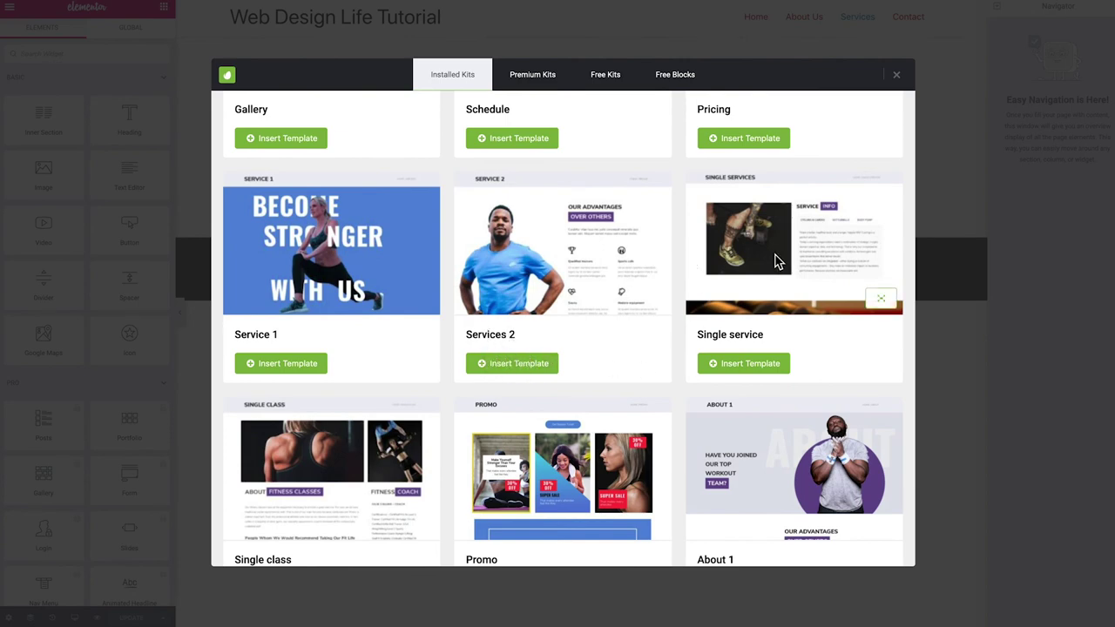
scroll(551, 245, "down", 1)
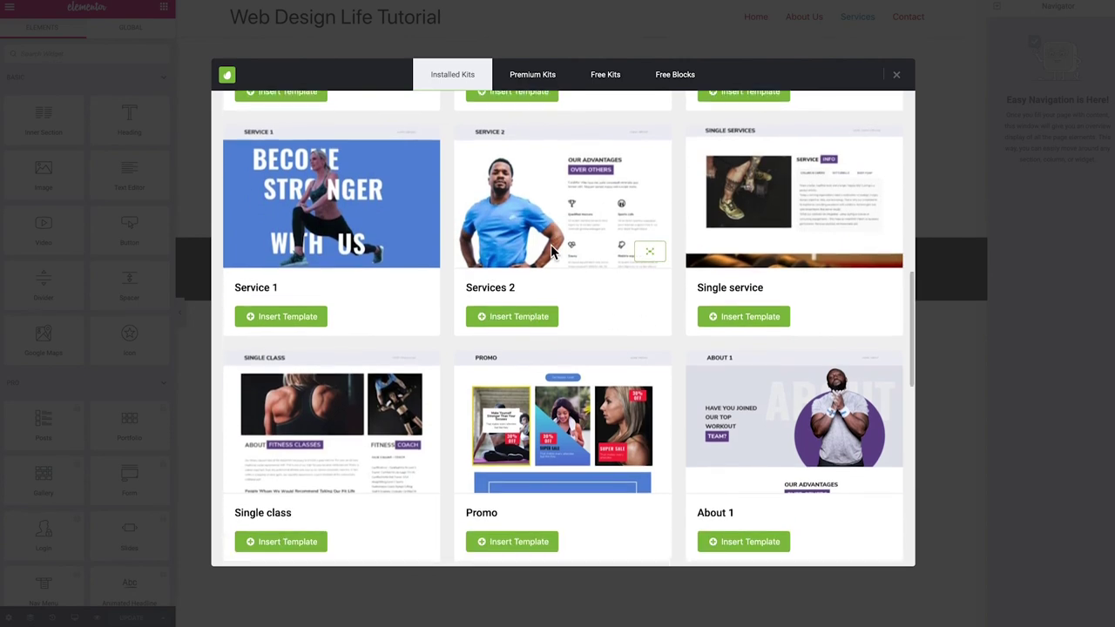
scroll(537, 266, "down", 1)
scroll(305, 400, "down", 4)
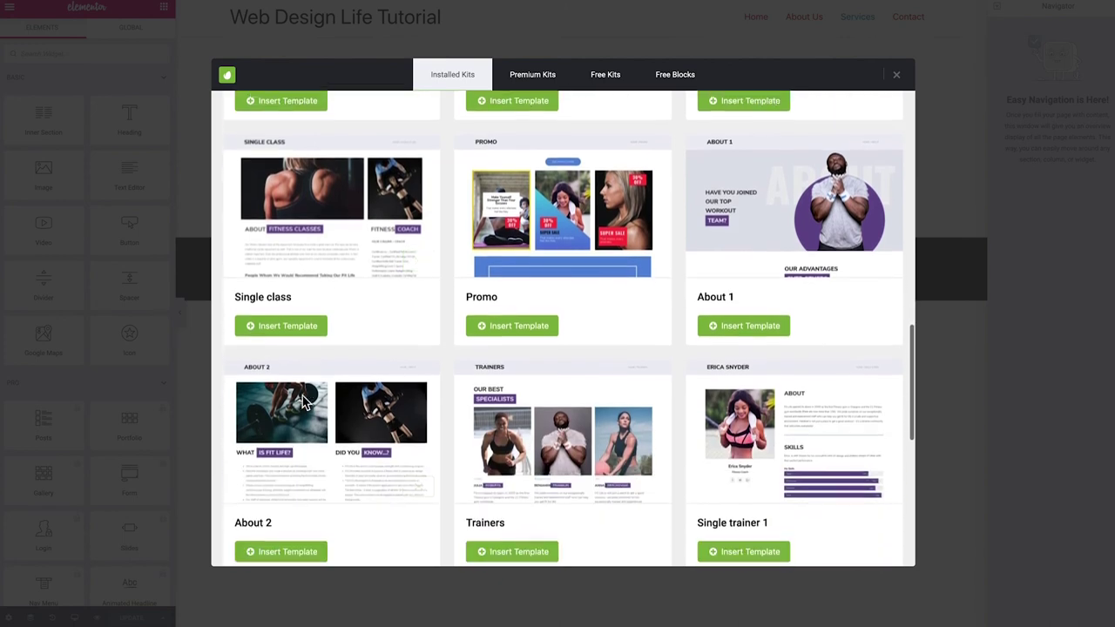
scroll(305, 400, "down", 1)
scroll(599, 396, "down", 4)
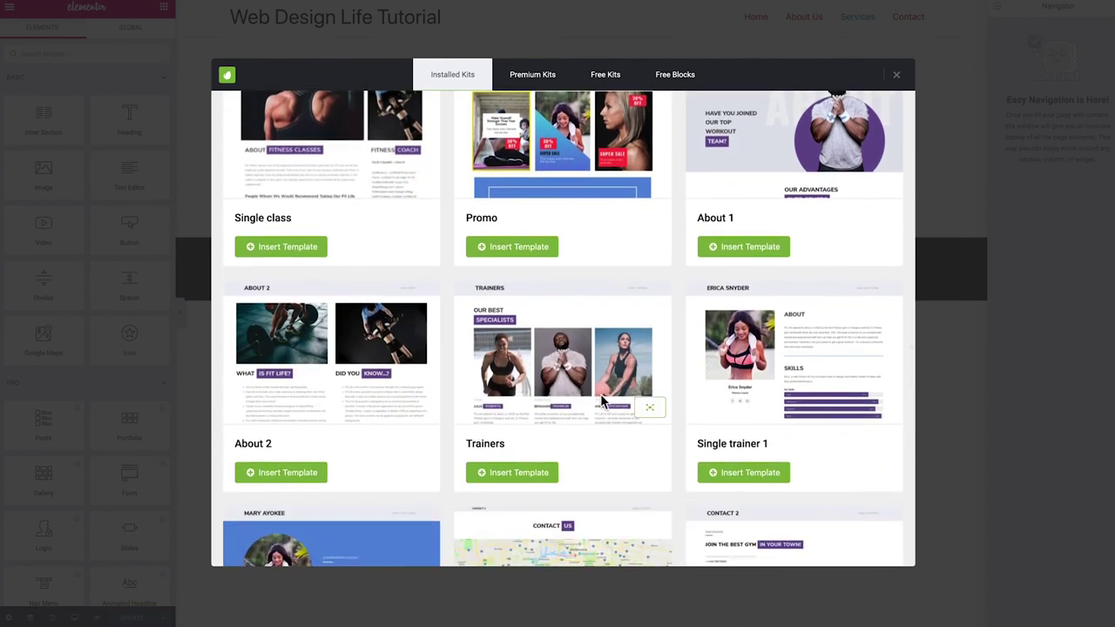
scroll(596, 396, "up", 1)
scroll(594, 394, "up", 8)
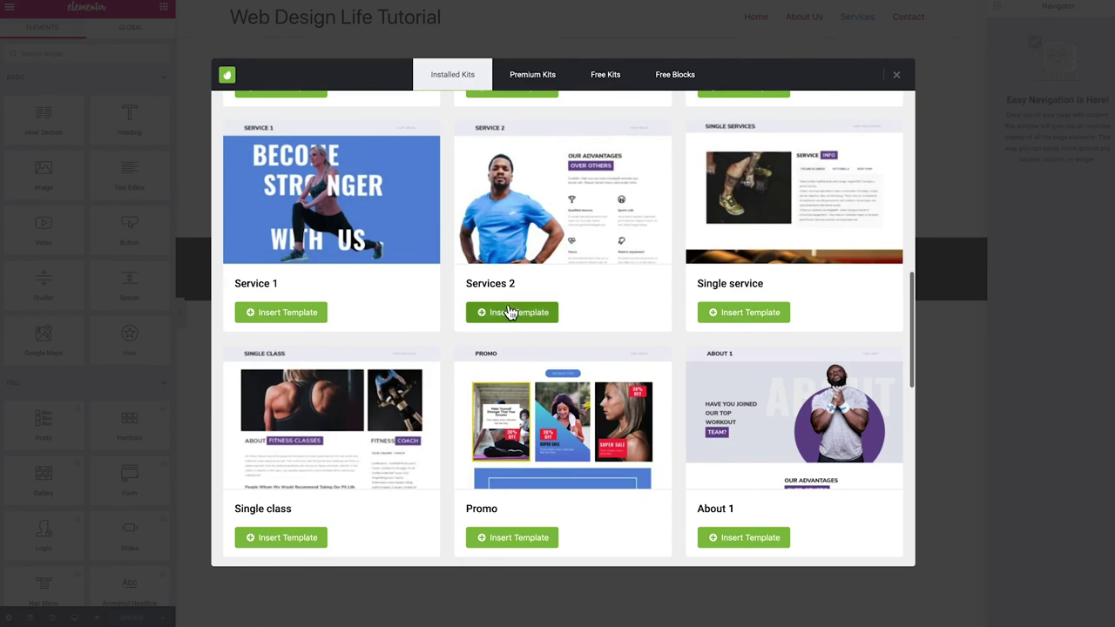
left_click(511, 312)
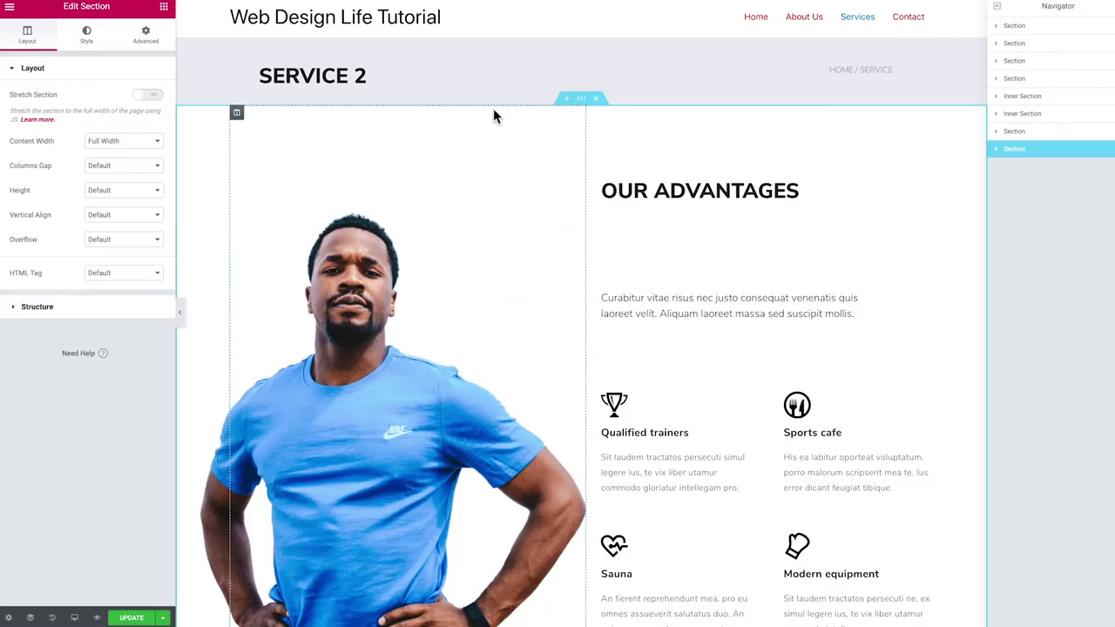
Delete the SERVICE 2 header banner section
left_click(595, 33)
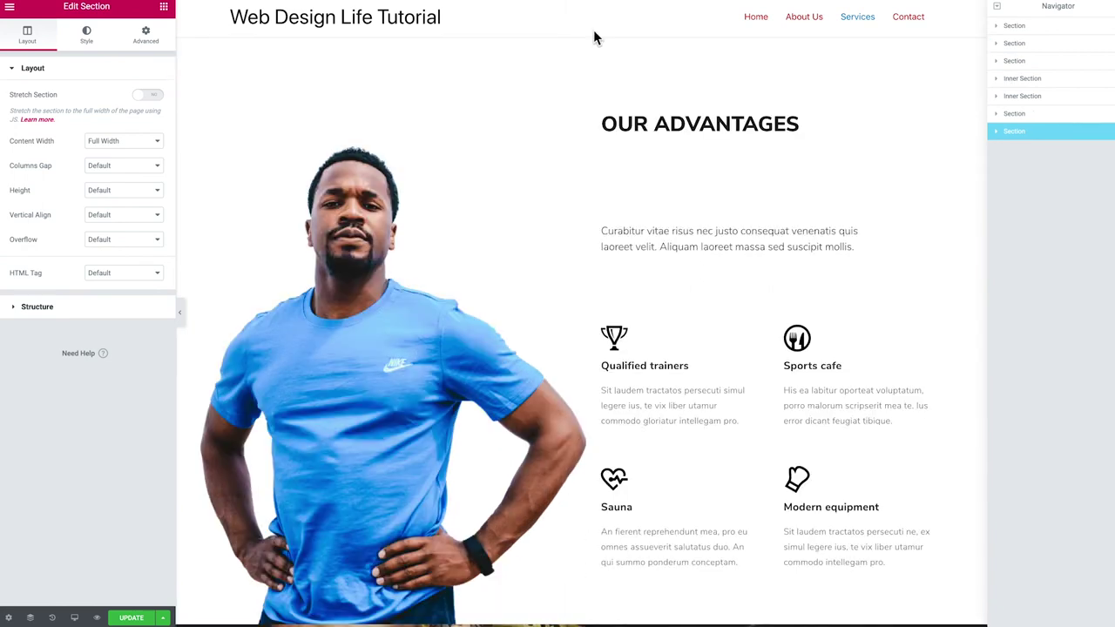
scroll(593, 37, "down", 7)
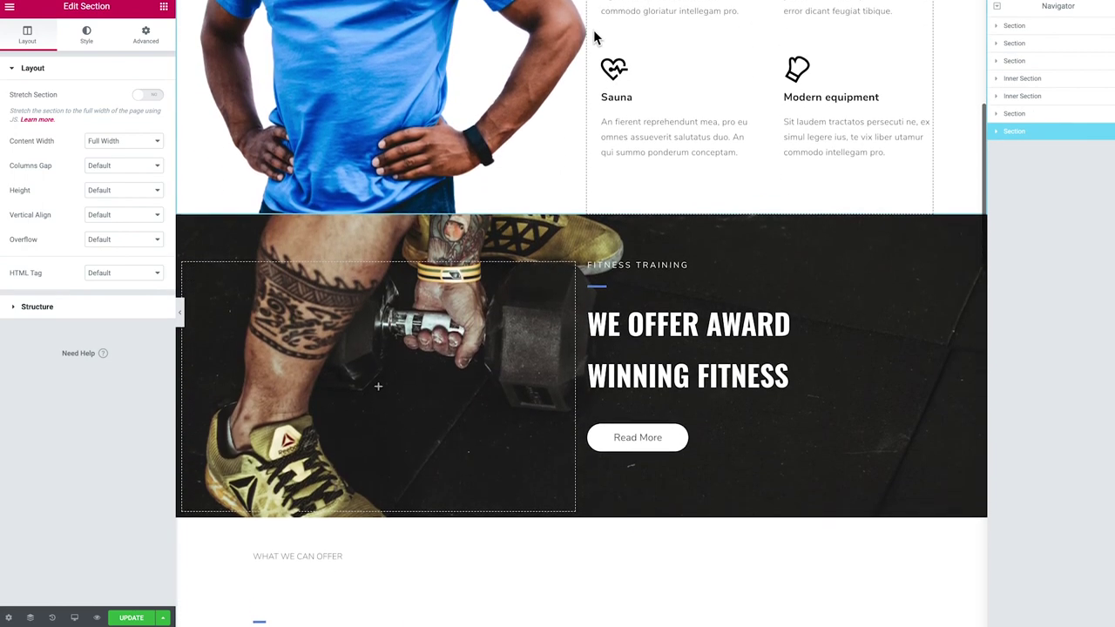
scroll(561, 199, "down", 6)
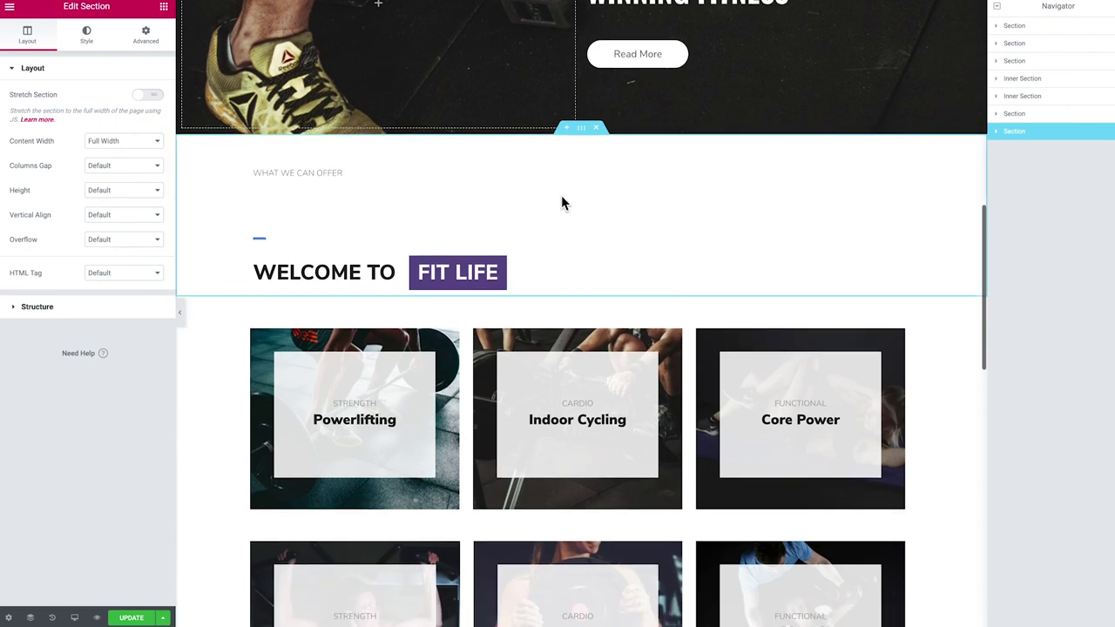
scroll(561, 197, "down", 5)
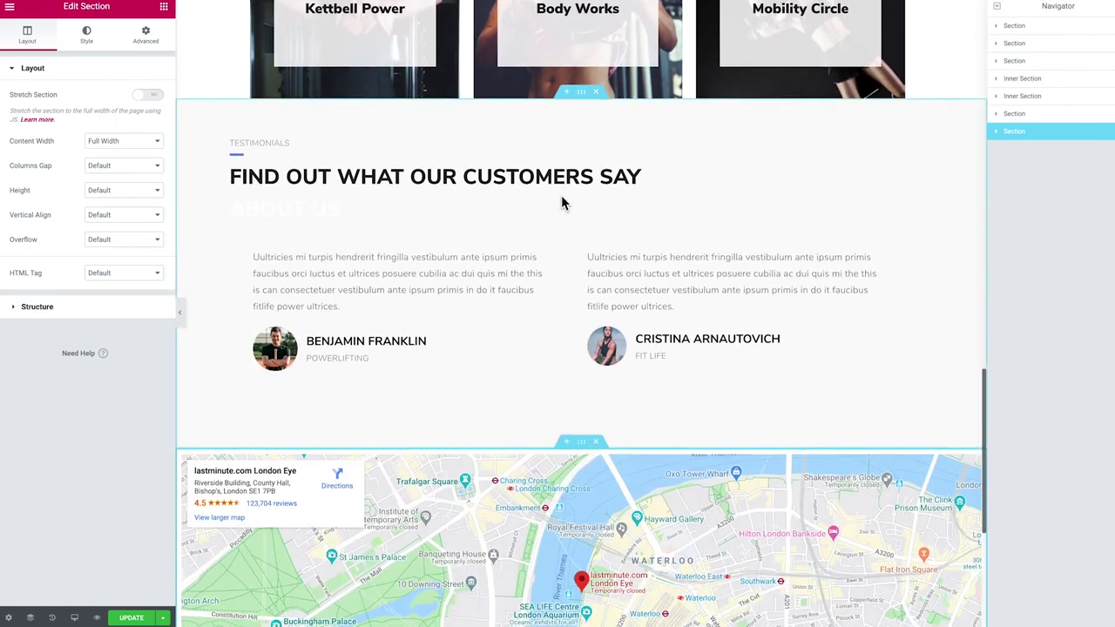
Insert a new empty section above the WHAT WE CAN OFFER section
scroll(561, 197, "up", 10)
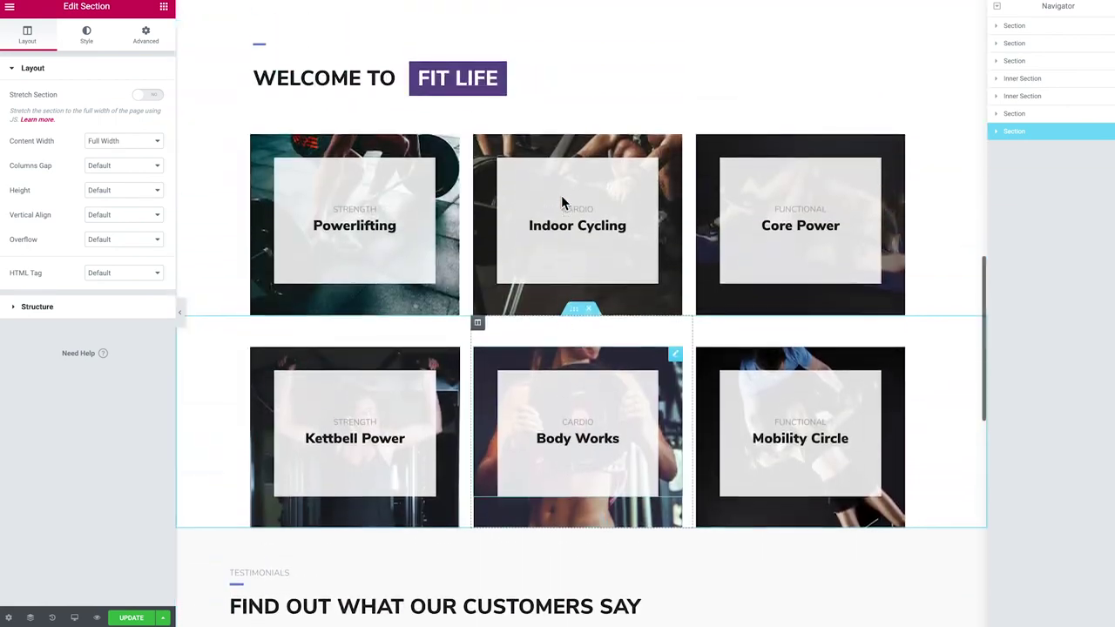
scroll(563, 201, "up", 1)
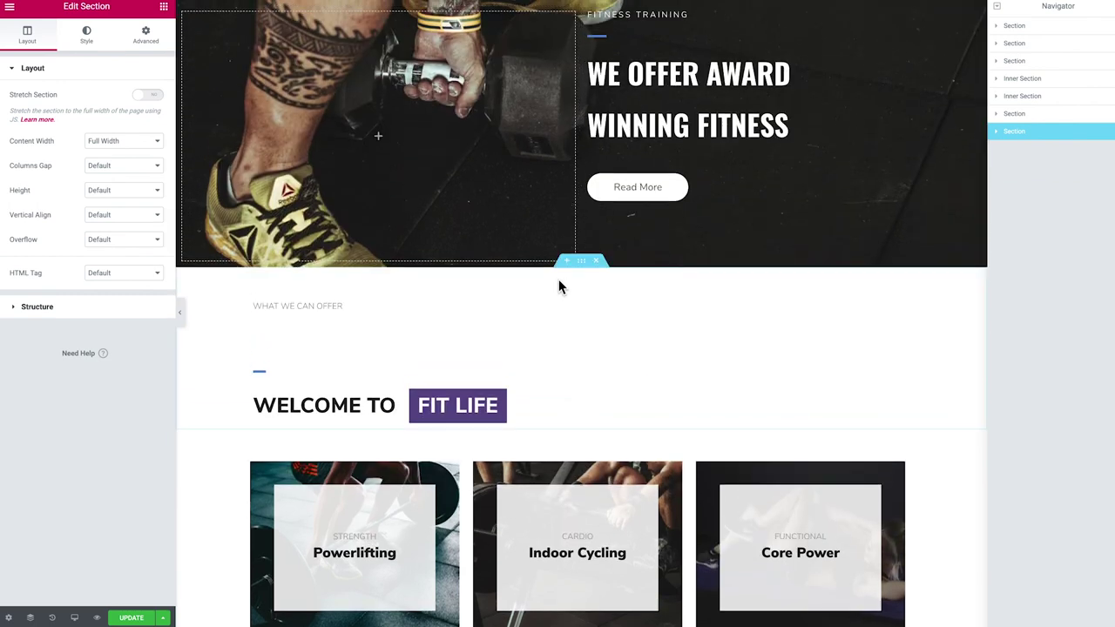
scroll(564, 278, "down", 2)
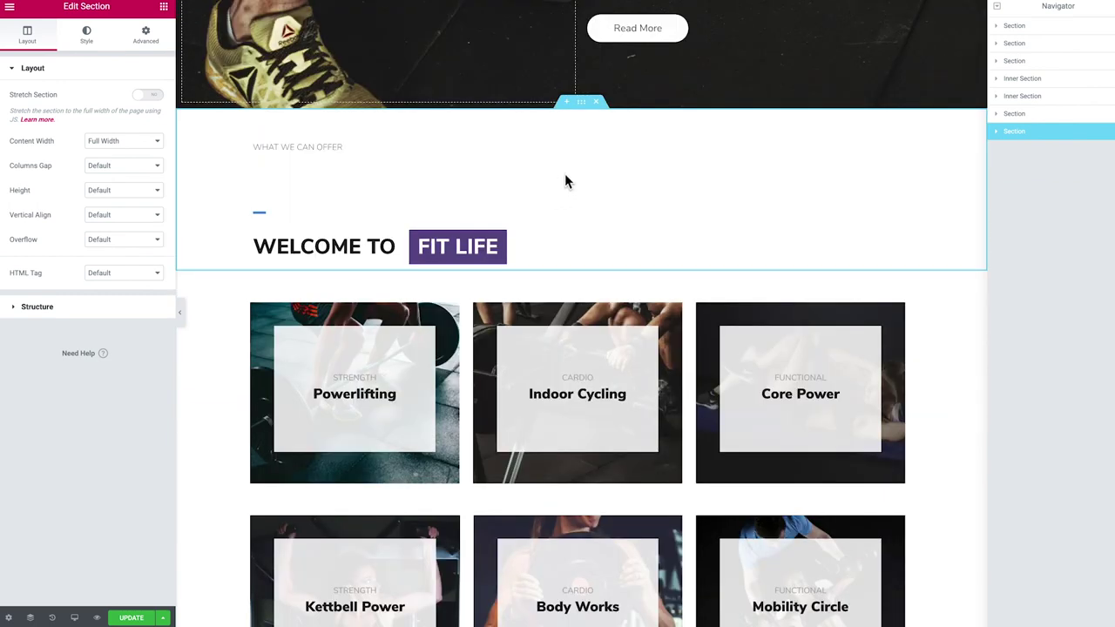
scroll(564, 173, "up", 1)
left_click(566, 107)
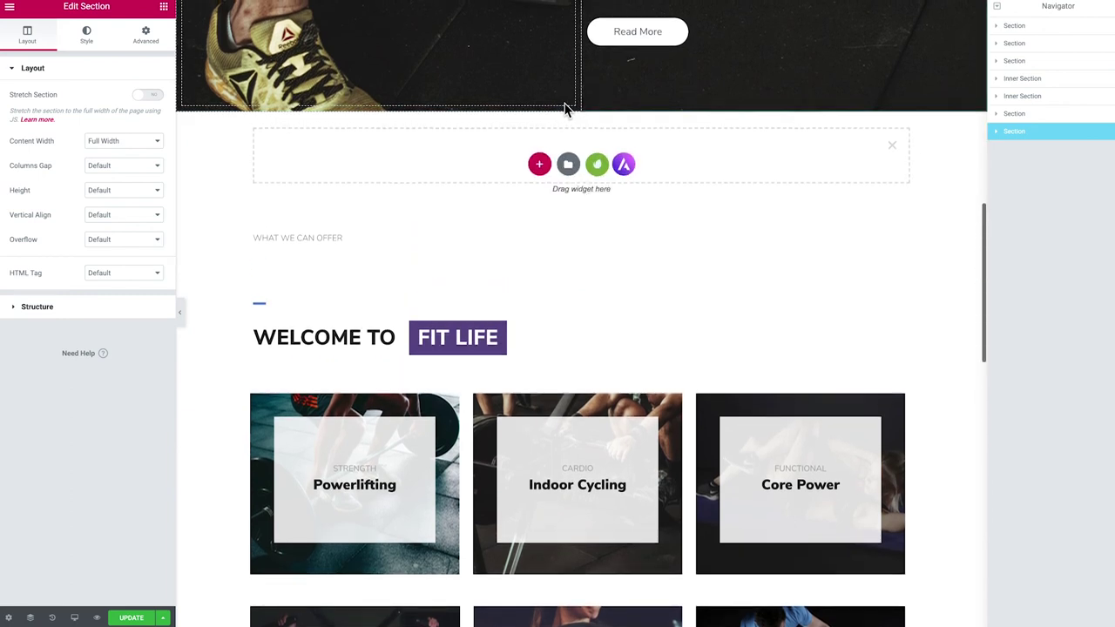
Open the Lifestyle Gym kit's templates and bring its Pricing template into the new section
left_click(597, 167)
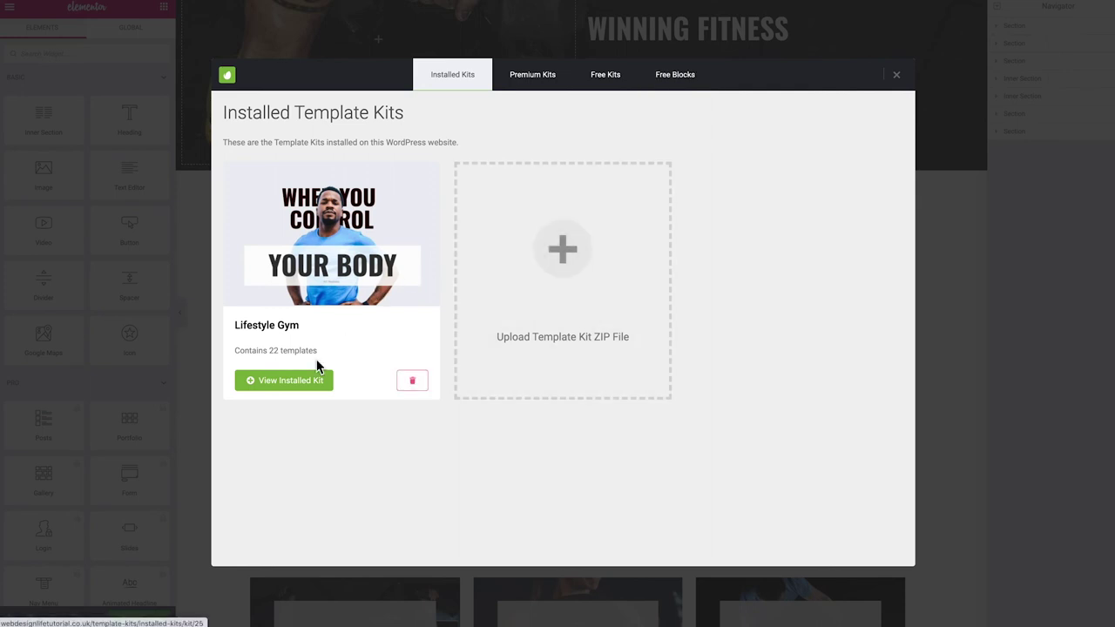
left_click(281, 382)
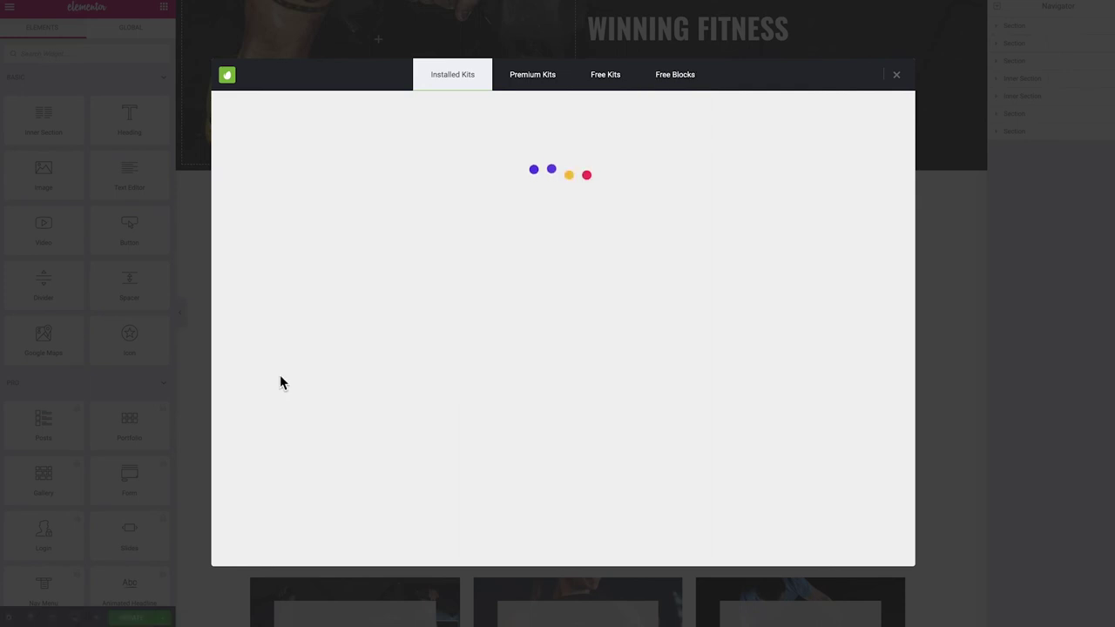
scroll(548, 260, "down", 4)
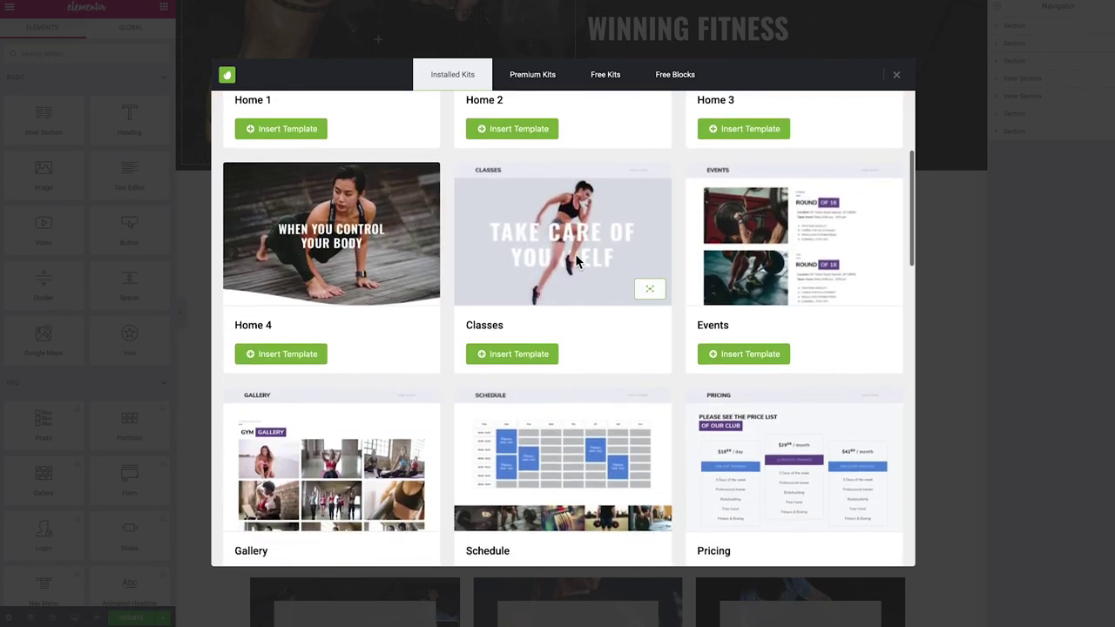
scroll(548, 253, "down", 1)
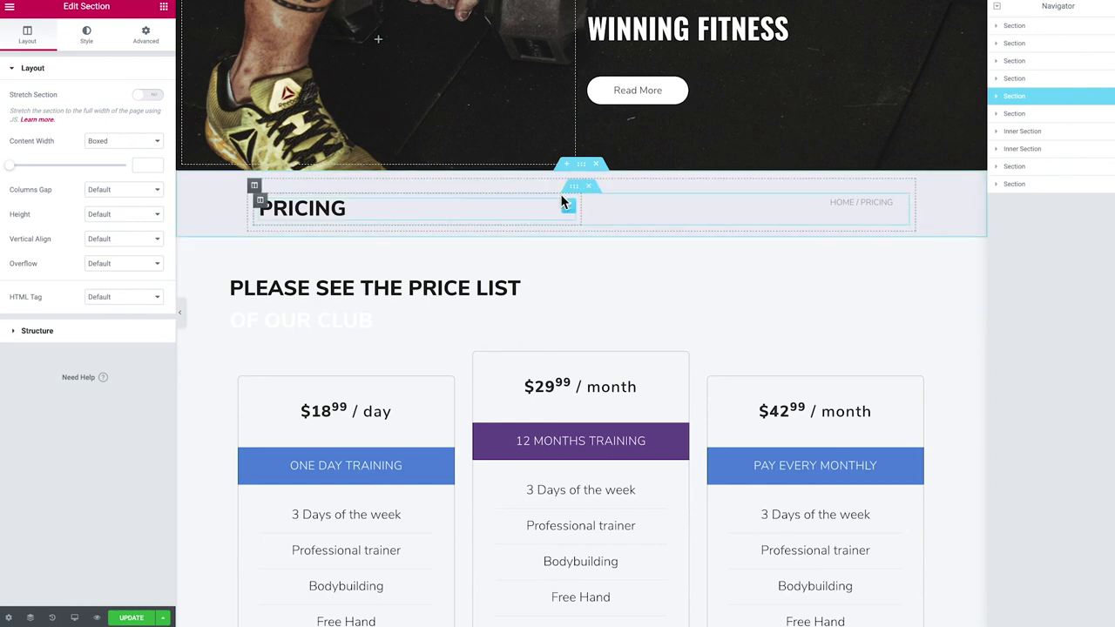
Delete the PRICING title banner and the dark contact section, leaving only the price list
left_click(598, 165)
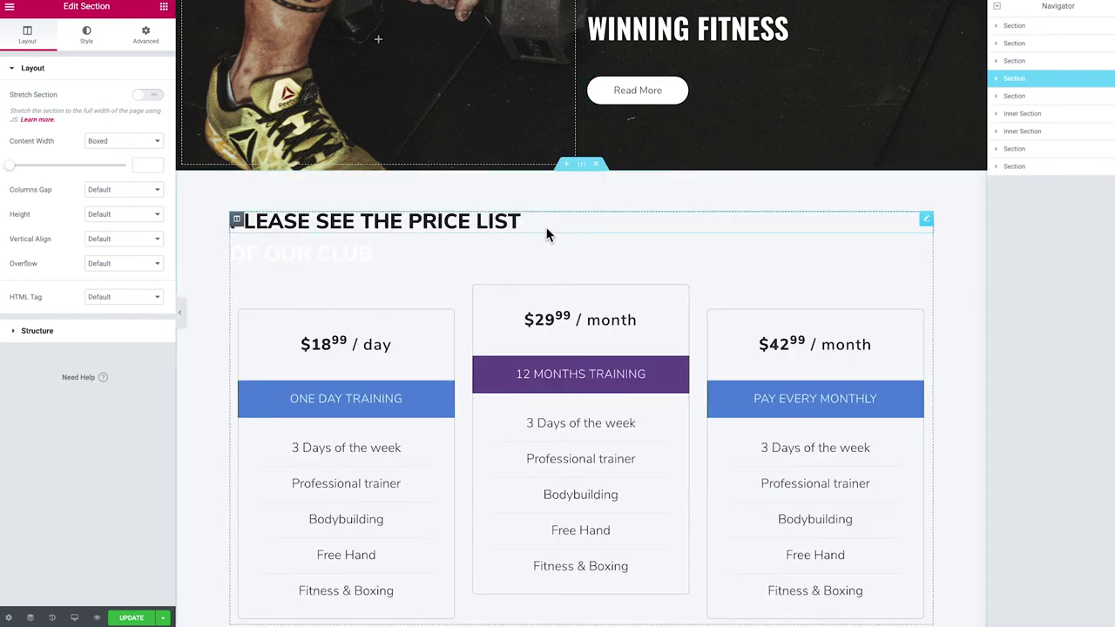
scroll(434, 195, "down", 1)
scroll(433, 195, "down", 2)
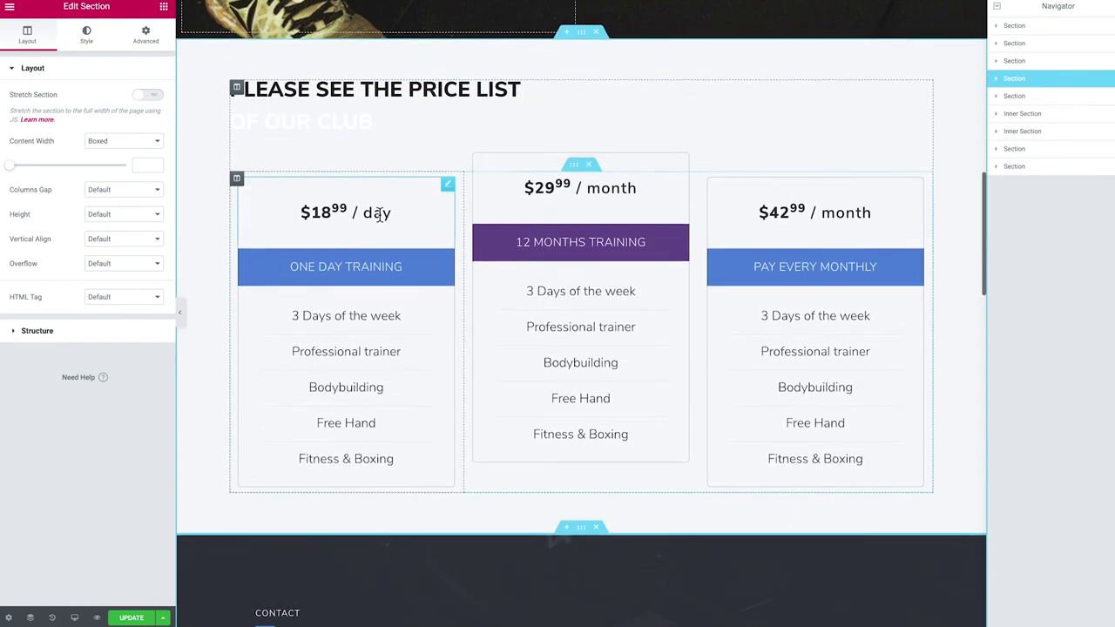
scroll(439, 241, "down", 3)
scroll(423, 304, "down", 3)
scroll(423, 303, "up", 3)
scroll(424, 304, "down", 9)
scroll(425, 301, "down", 3)
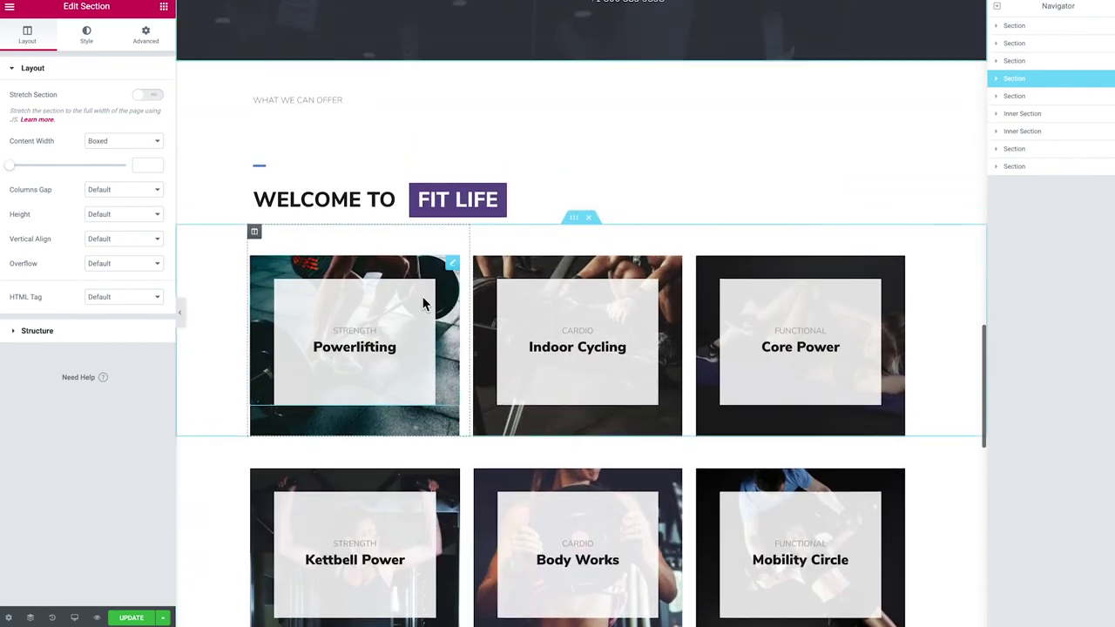
scroll(424, 299, "up", 9)
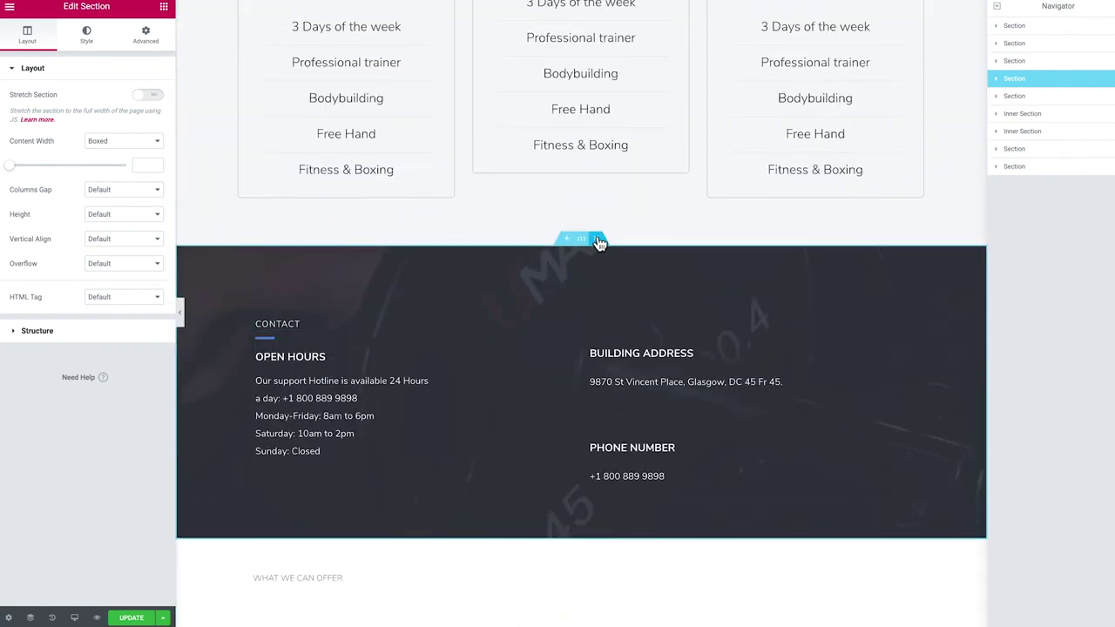
left_click(597, 266)
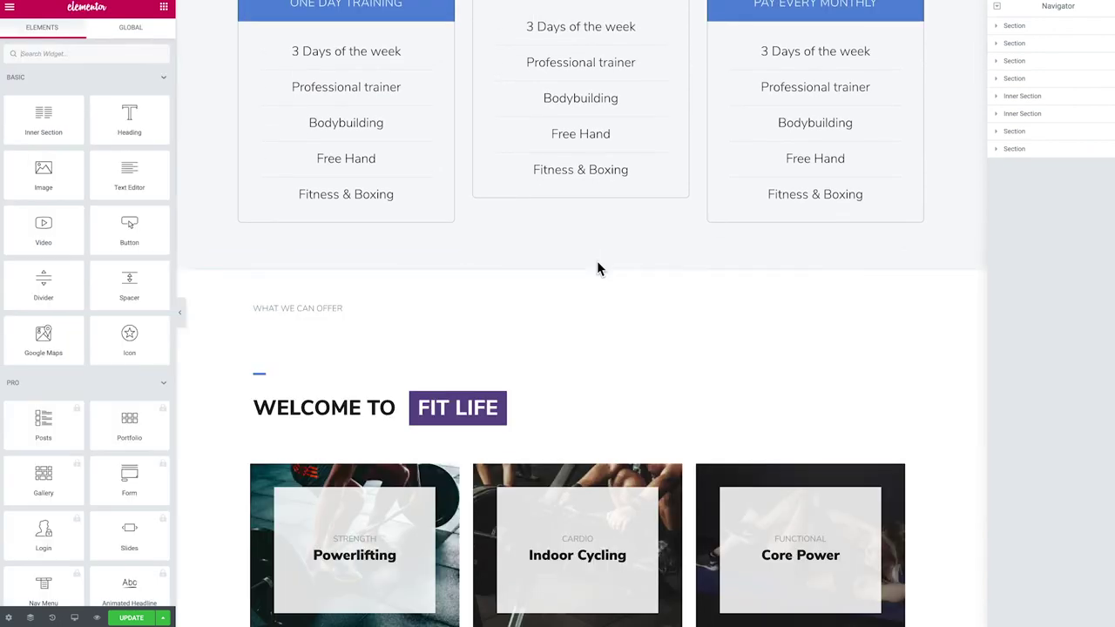
scroll(448, 336, "up", 6)
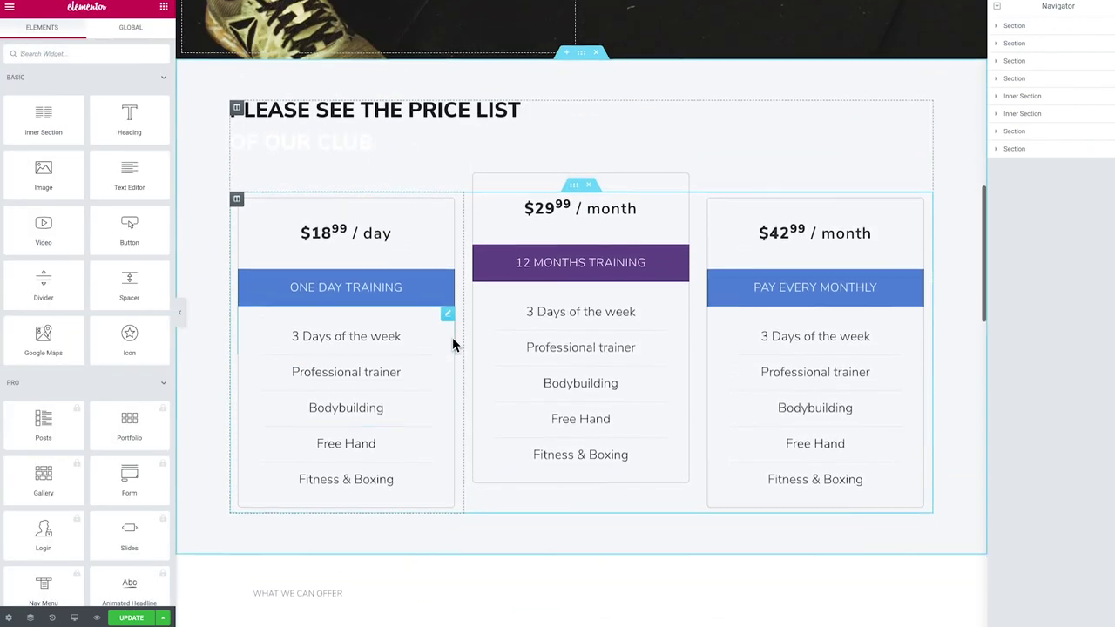
Color the OF OUR CLUB heading red (#BF1010) using the preset swatch
left_click(334, 151)
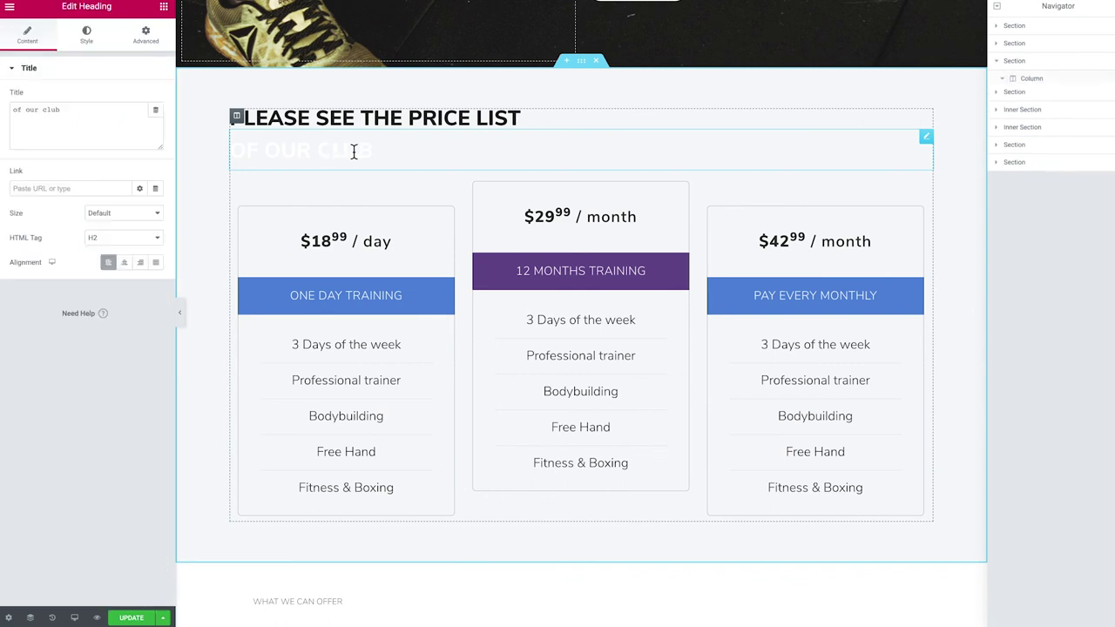
left_click_drag(388, 152, 230, 151)
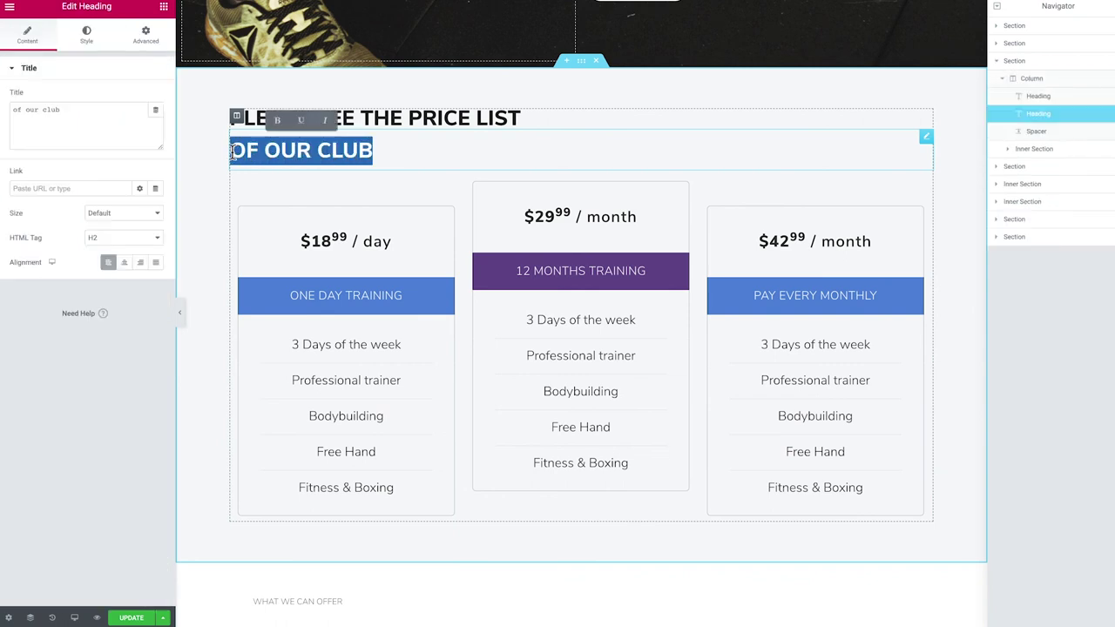
left_click(84, 33)
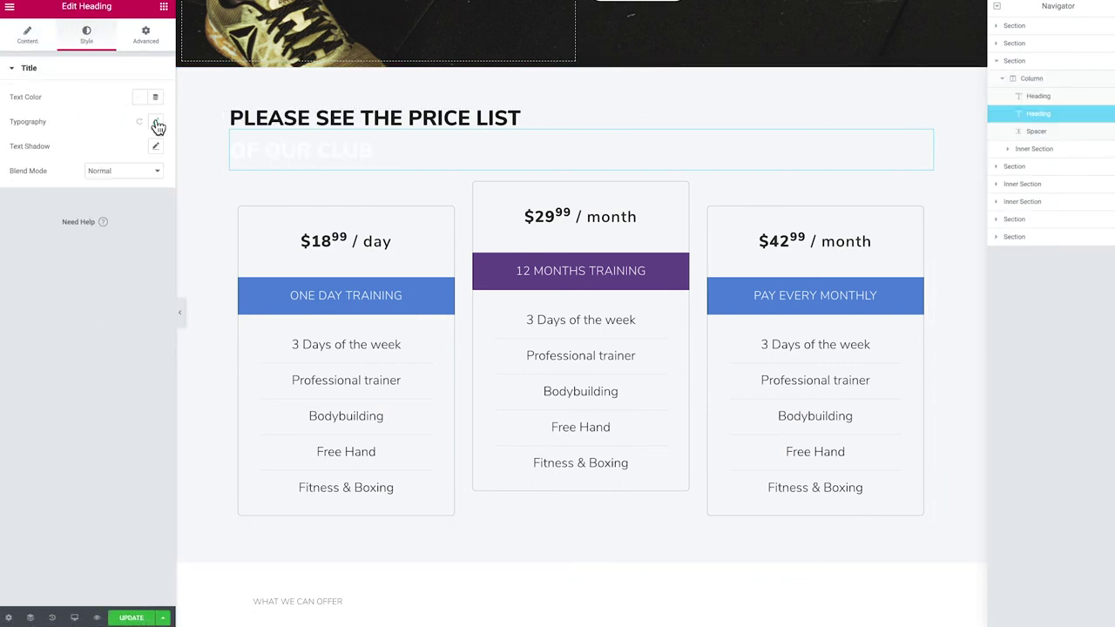
left_click(154, 123)
left_click(139, 97)
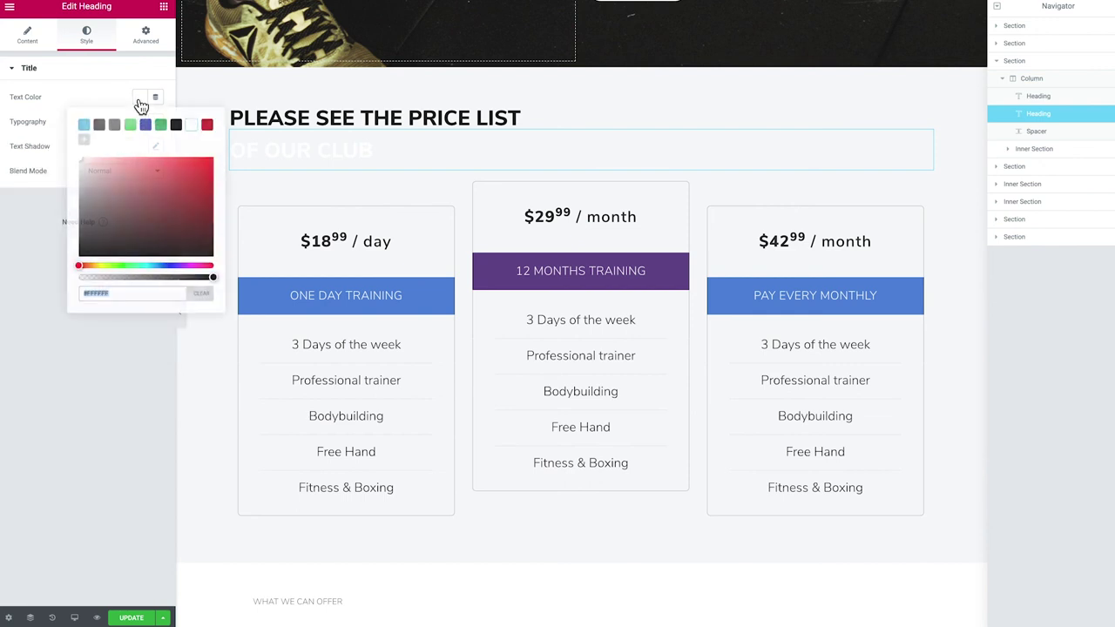
left_click(207, 124)
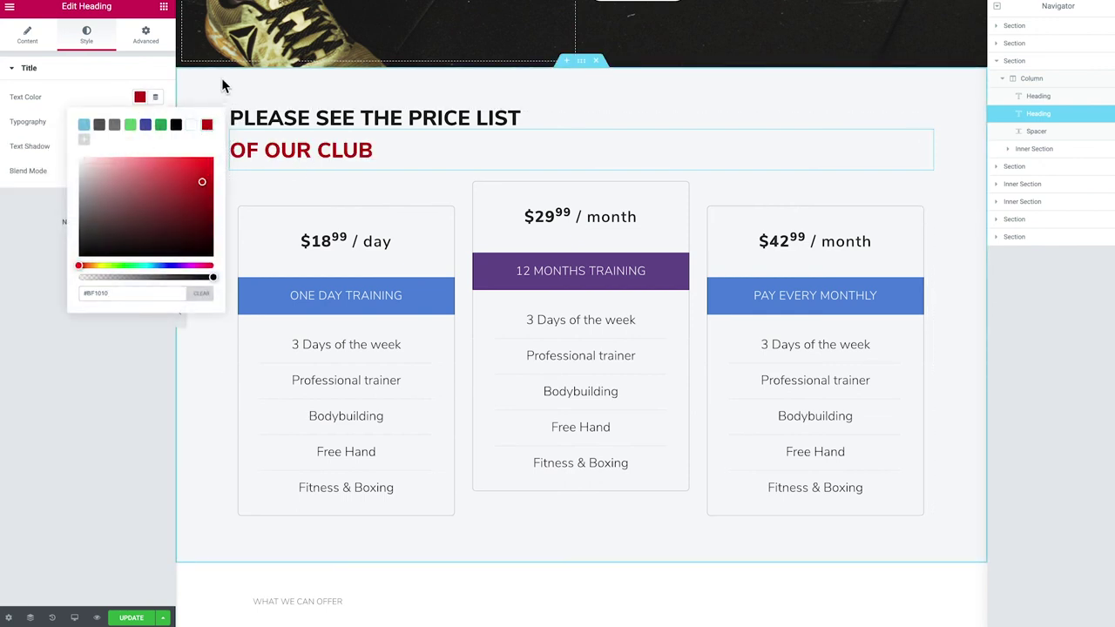
Check the price cards, selecting the $29.99 / month heading and 3 Days of the week text
scroll(300, 240, "down", 1)
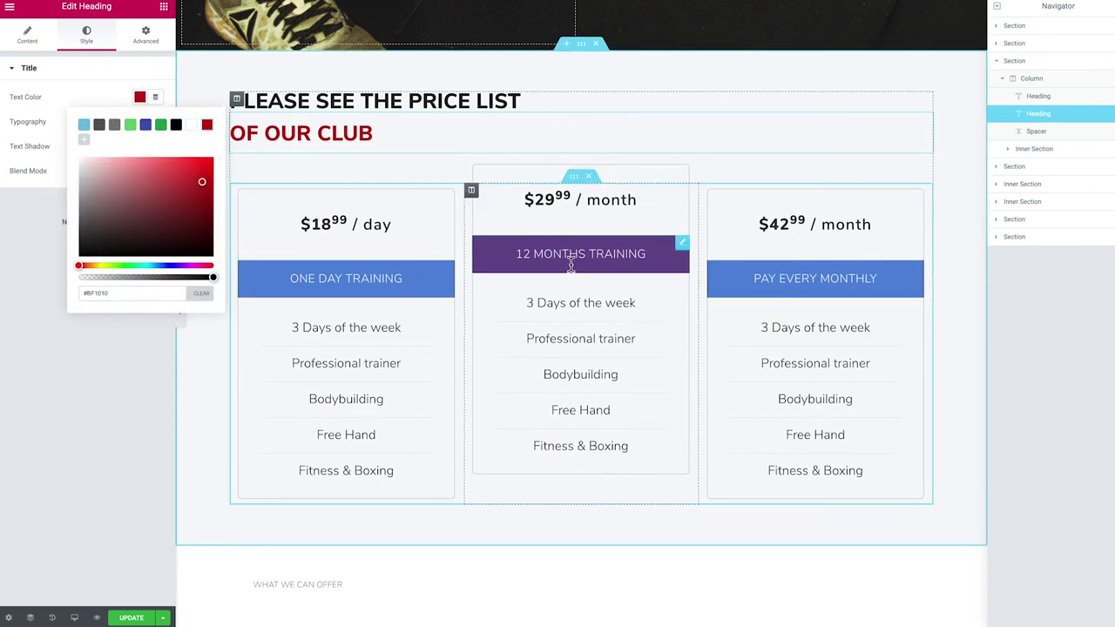
left_click(557, 200)
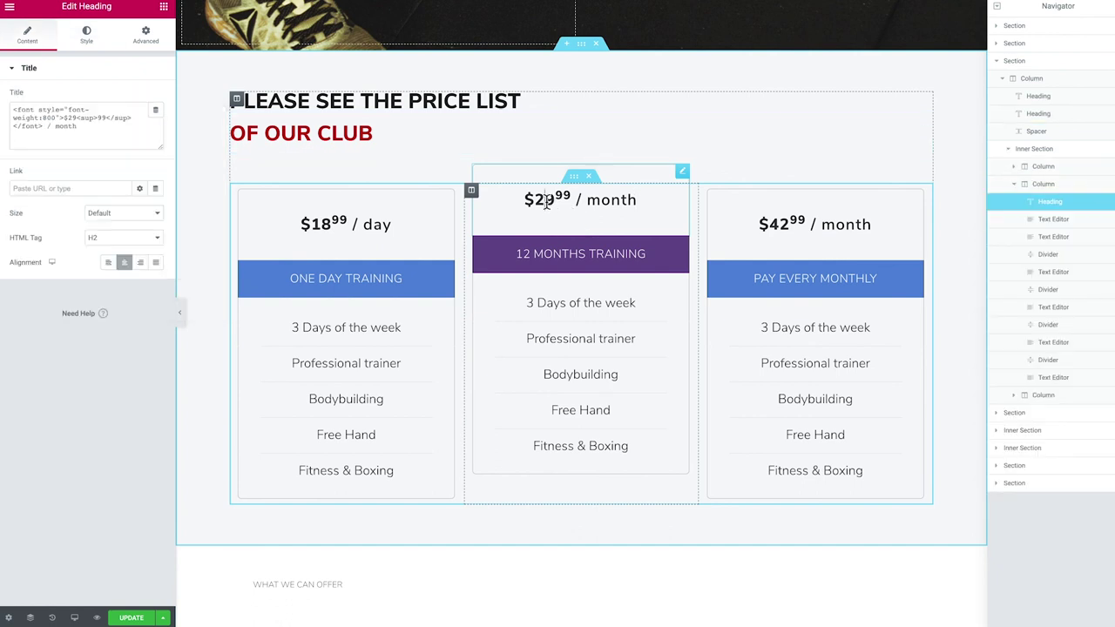
left_click(562, 302)
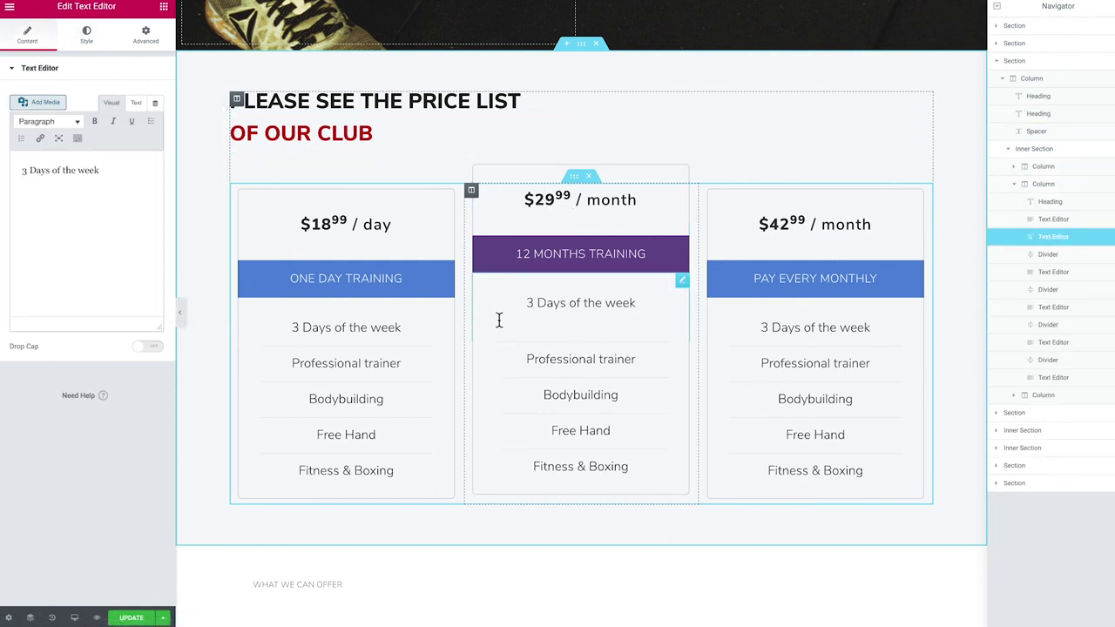
scroll(495, 310, "down", 1)
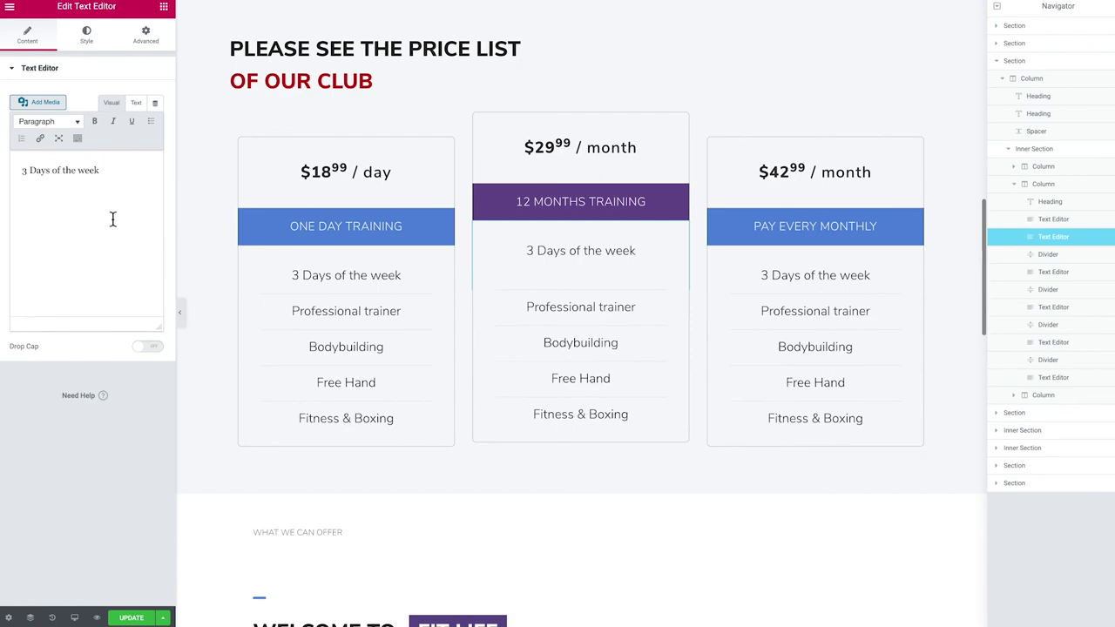
scroll(468, 288, "down", 4)
scroll(468, 287, "down", 6)
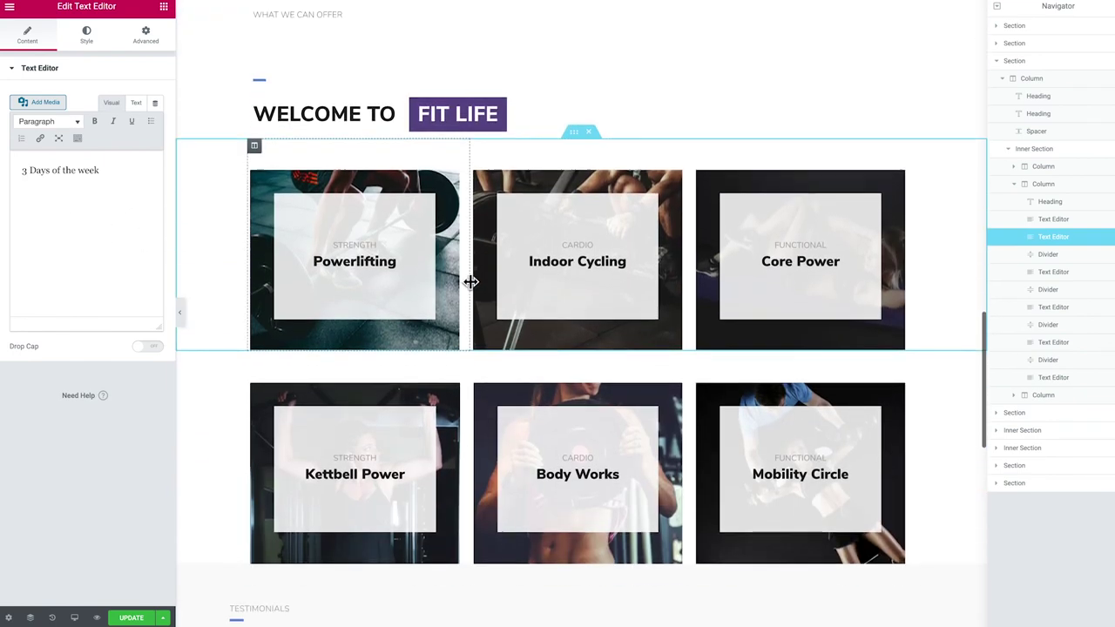
scroll(470, 281, "down", 5)
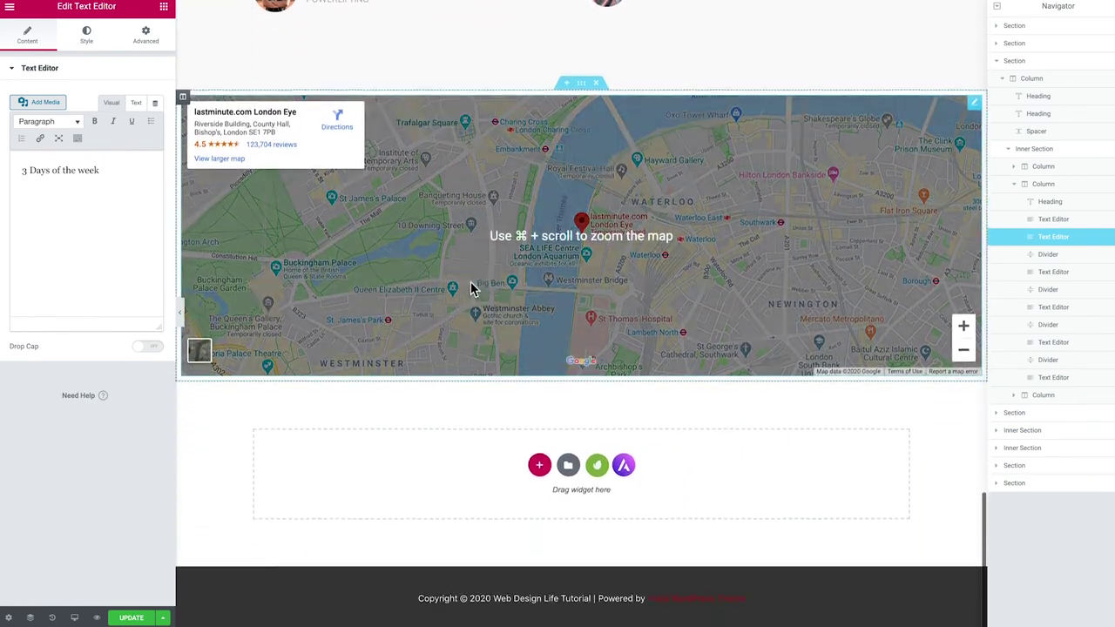
Save the Services page and preview it on the live site
left_click(132, 618)
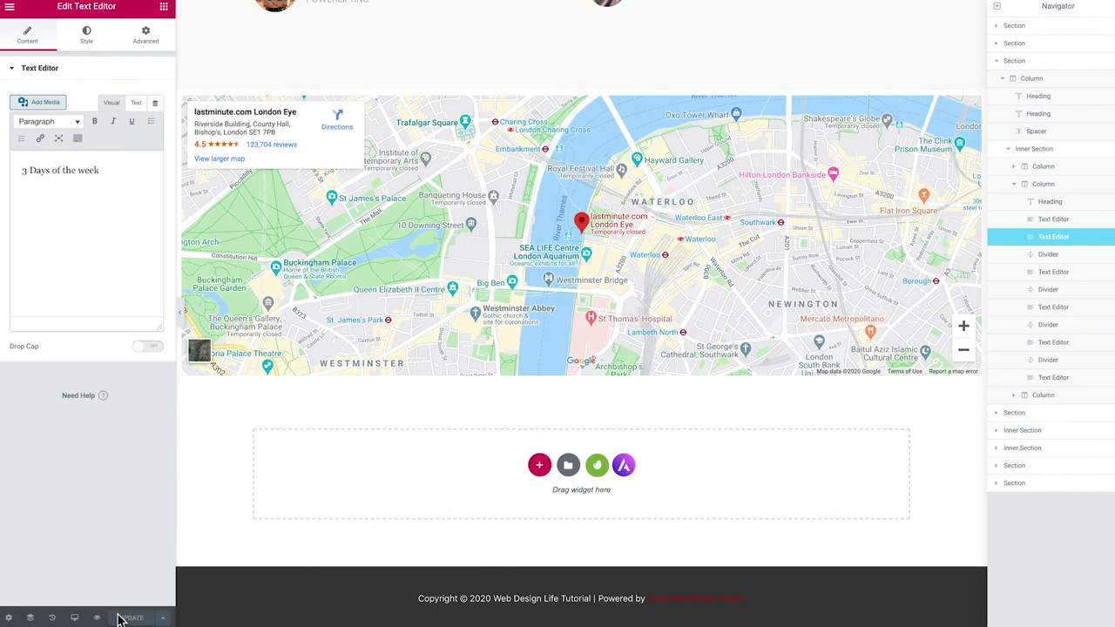
left_click(97, 619)
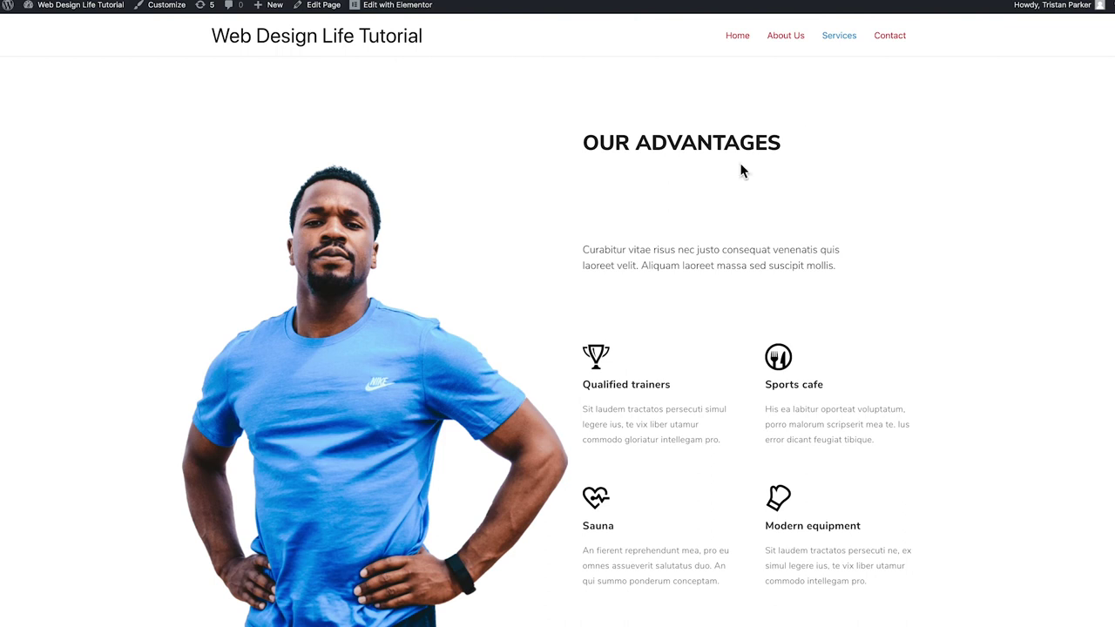
Open the empty Contact page in Elementor and bring up the installed template kits library
left_click(902, 39)
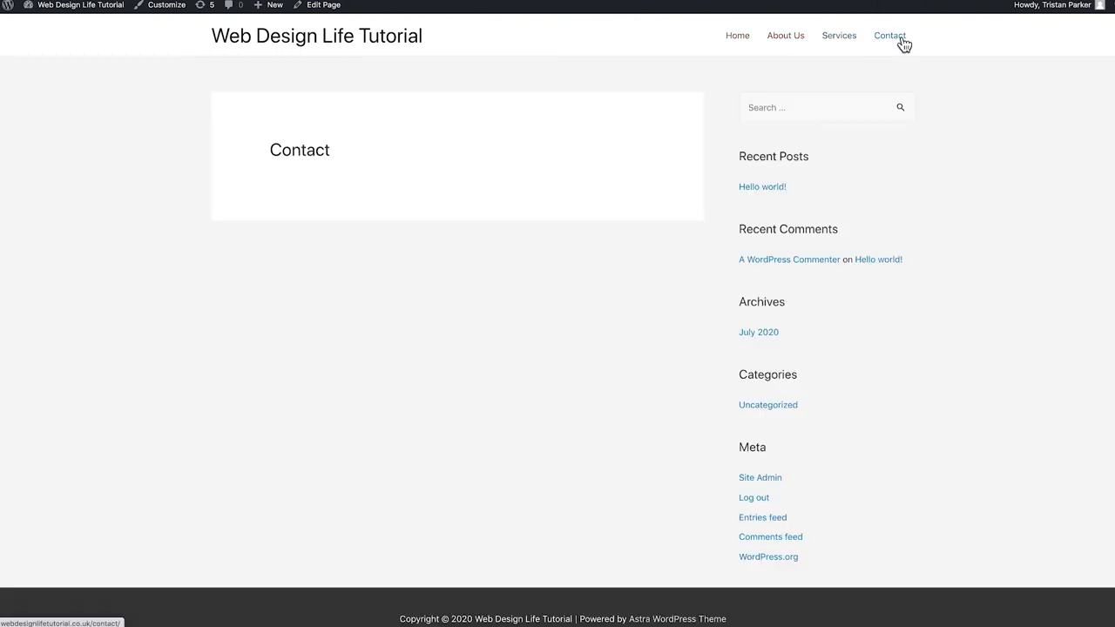
left_click(330, 7)
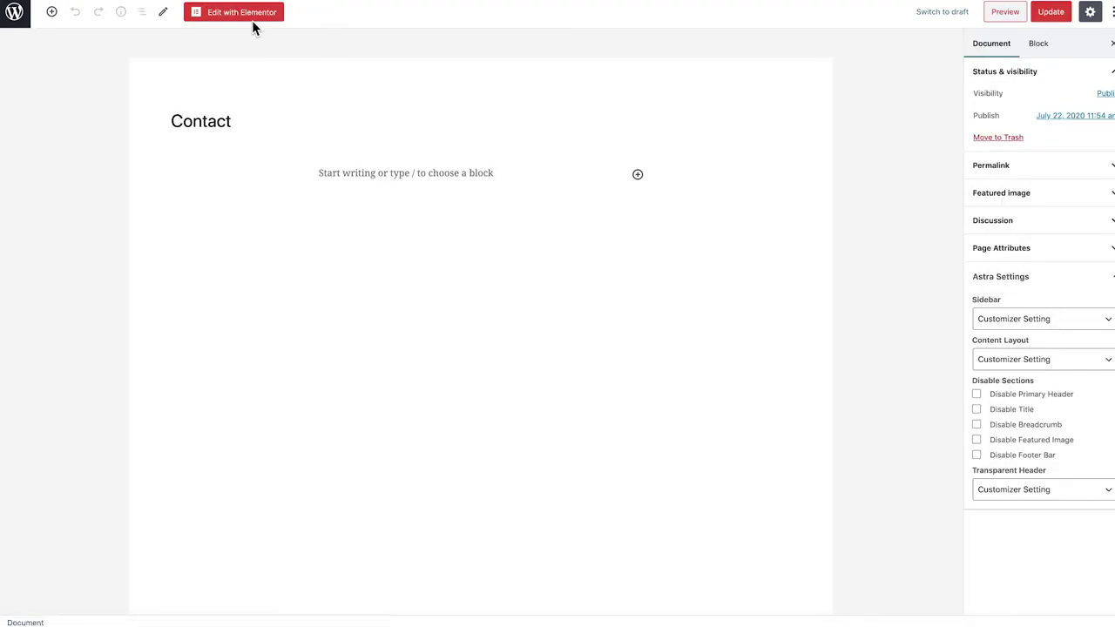
left_click(226, 14)
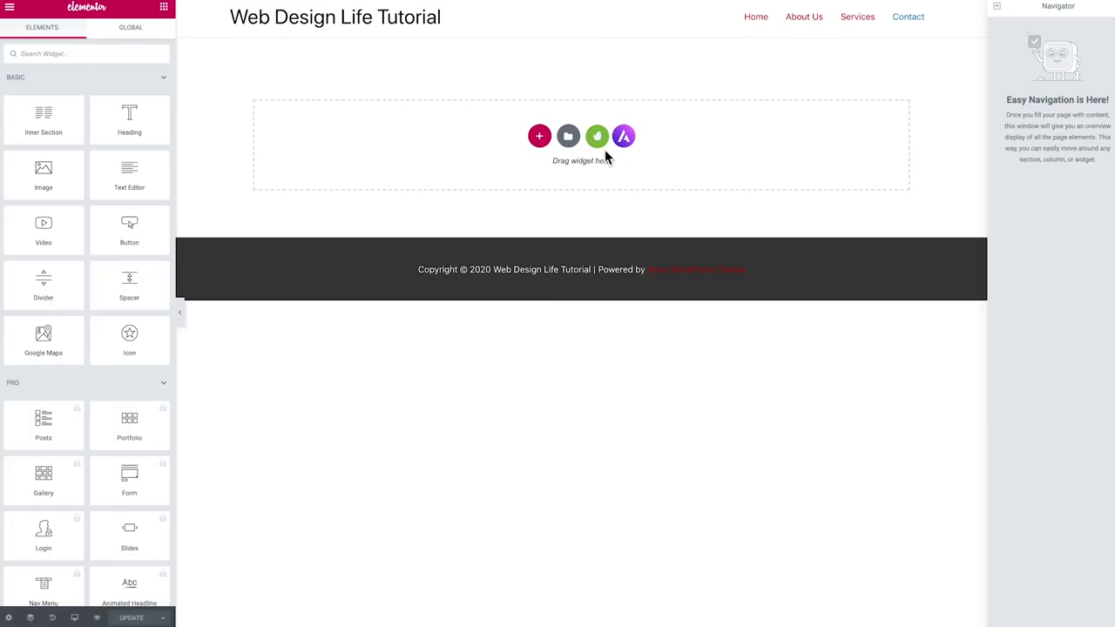
left_click(597, 136)
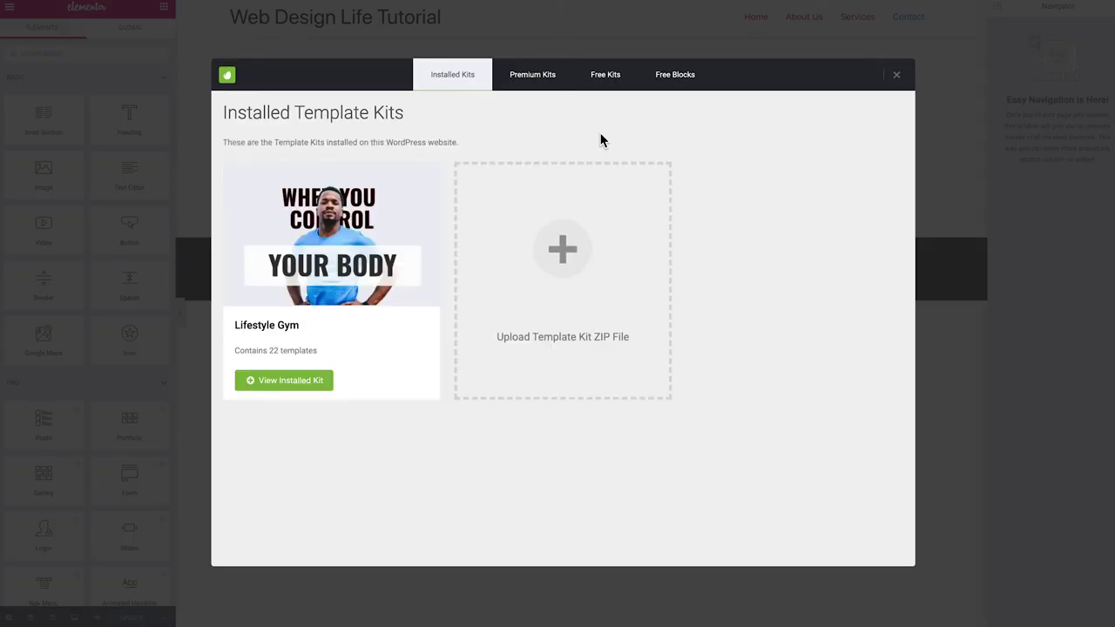
Insert the Lifestyle Gym kit's Contacts 1 template into the Contact page
left_click(257, 381)
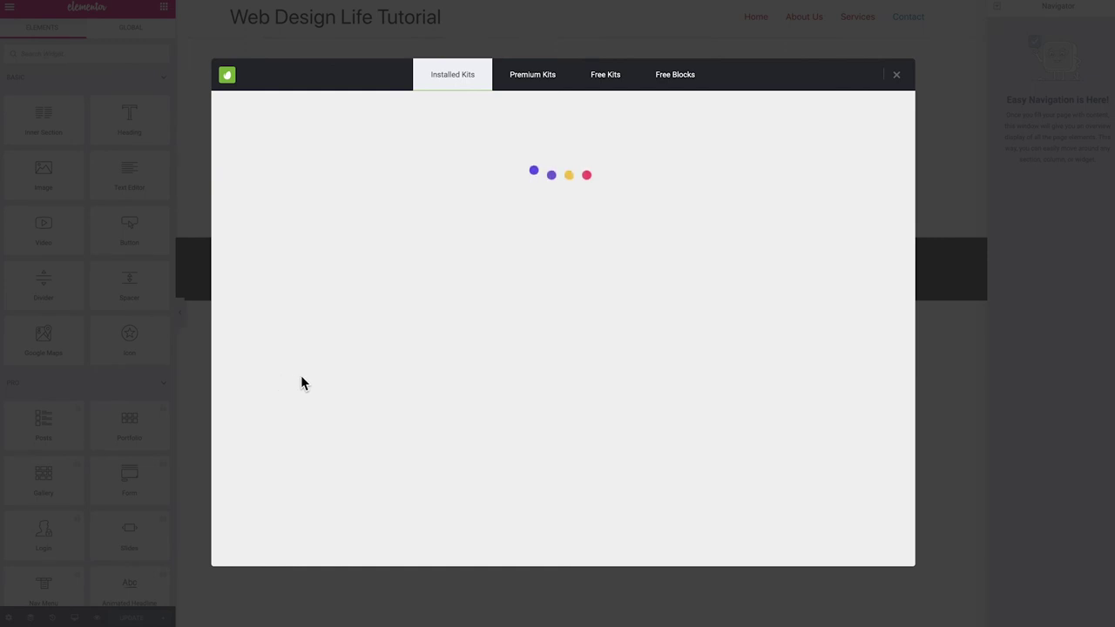
scroll(306, 379, "down", 5)
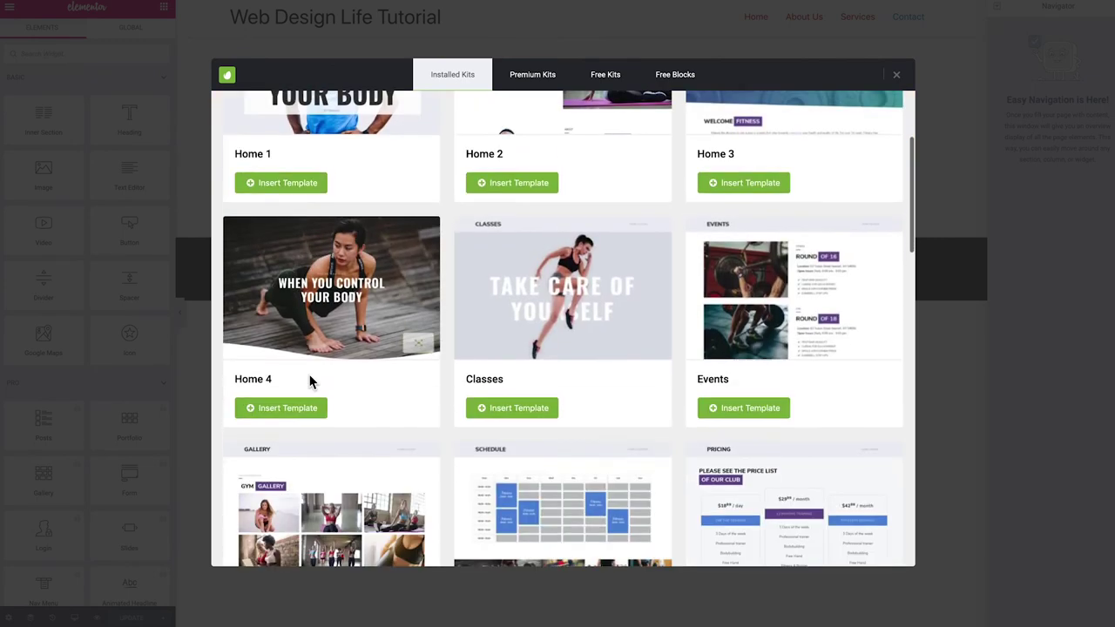
scroll(309, 381, "down", 9)
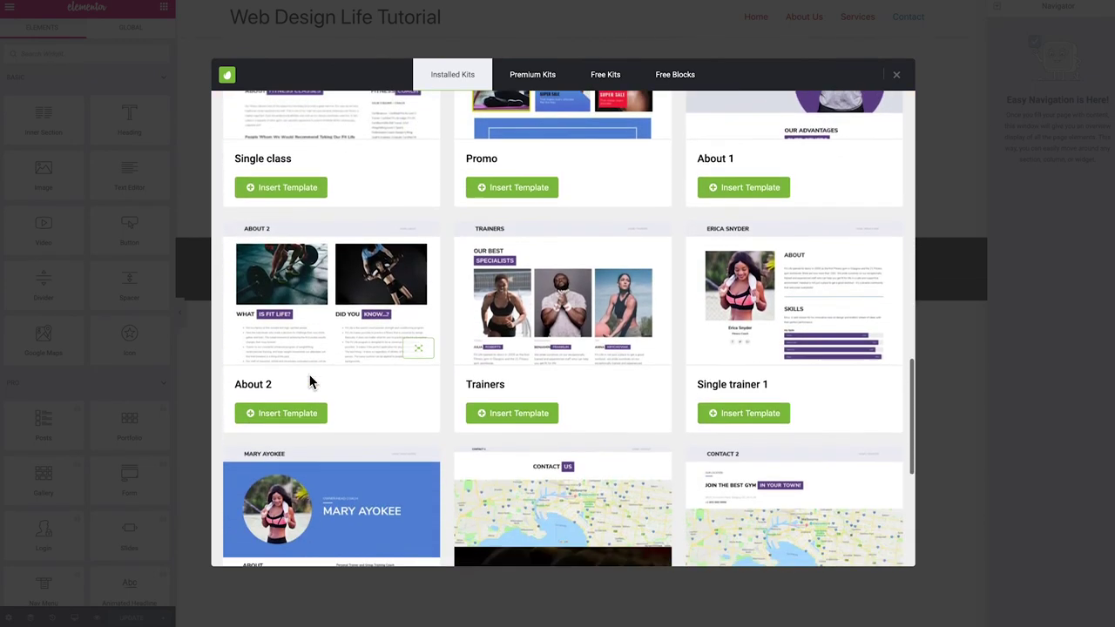
scroll(309, 381, "down", 2)
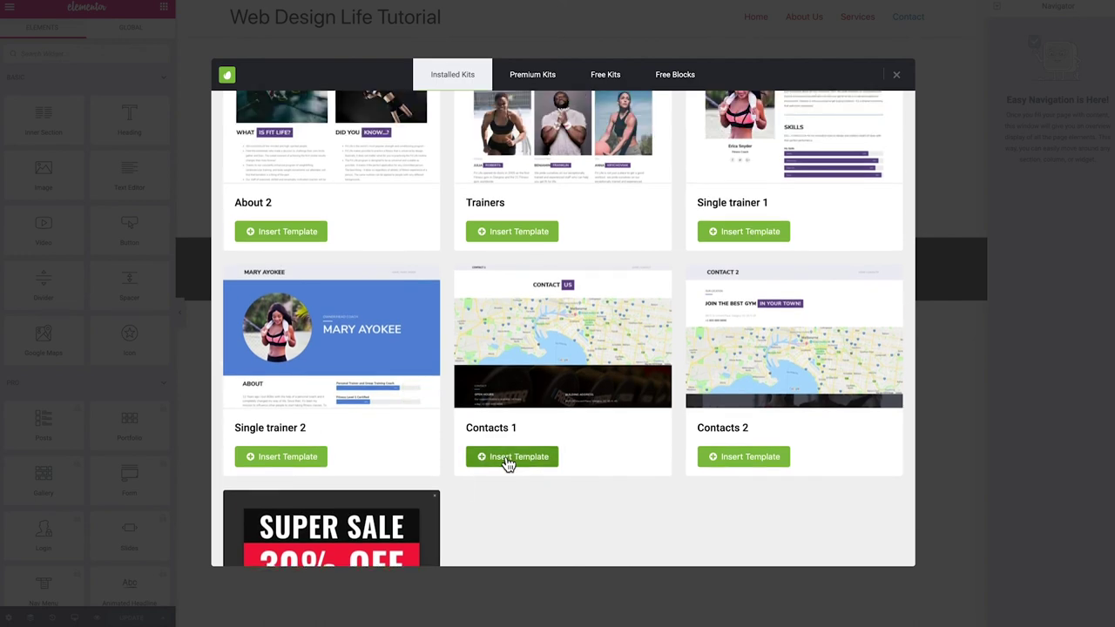
left_click(508, 462)
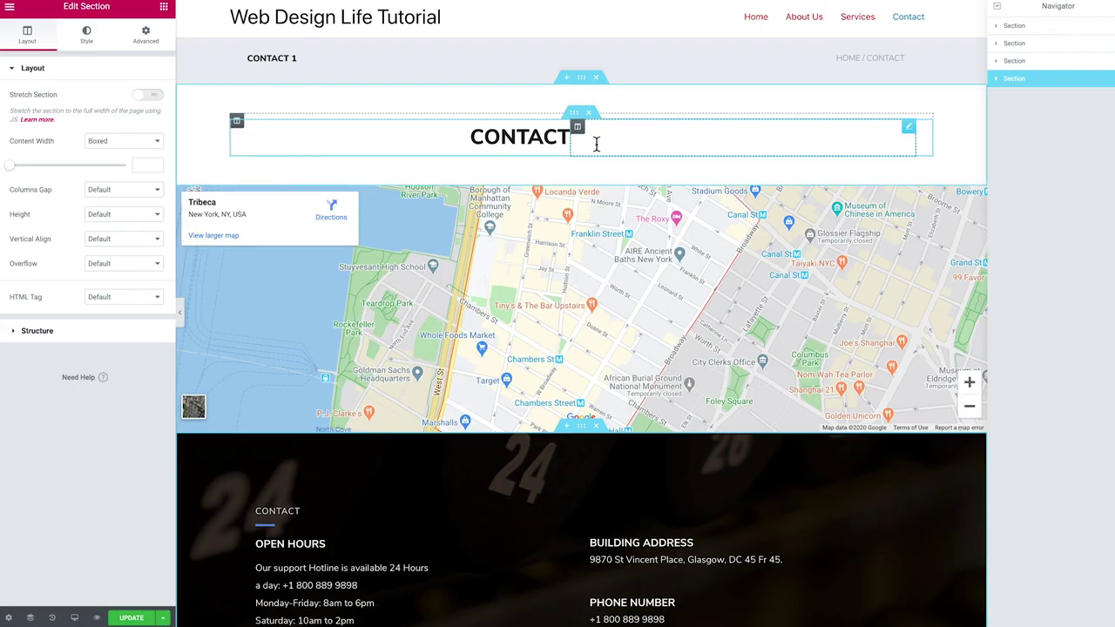
left_click(592, 142)
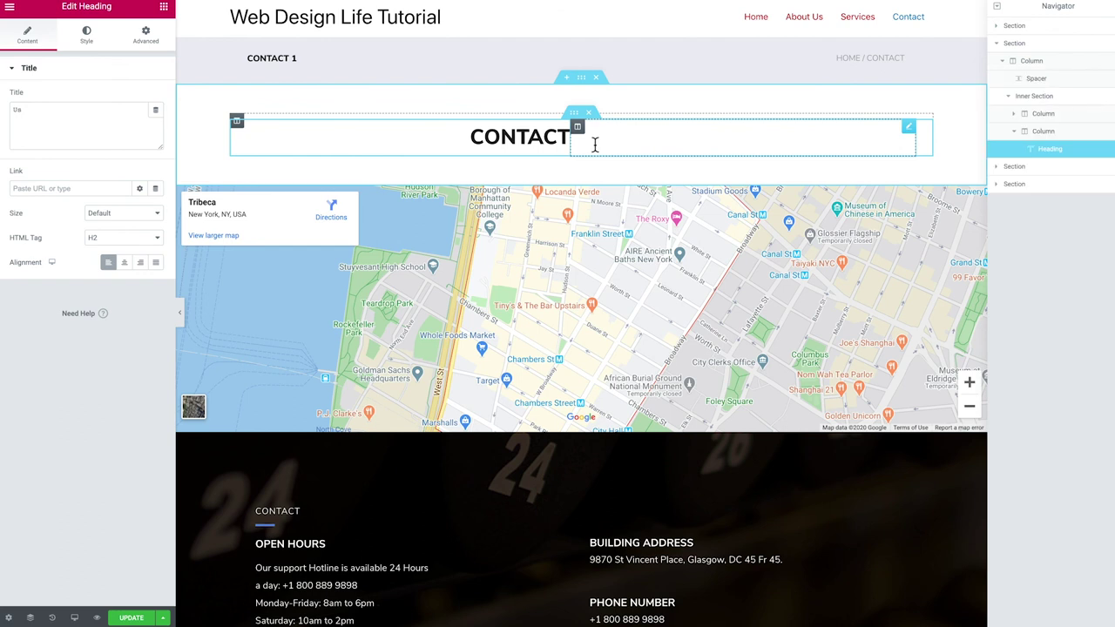
Set the US heading's text color to dark red #BF1010
left_click(88, 38)
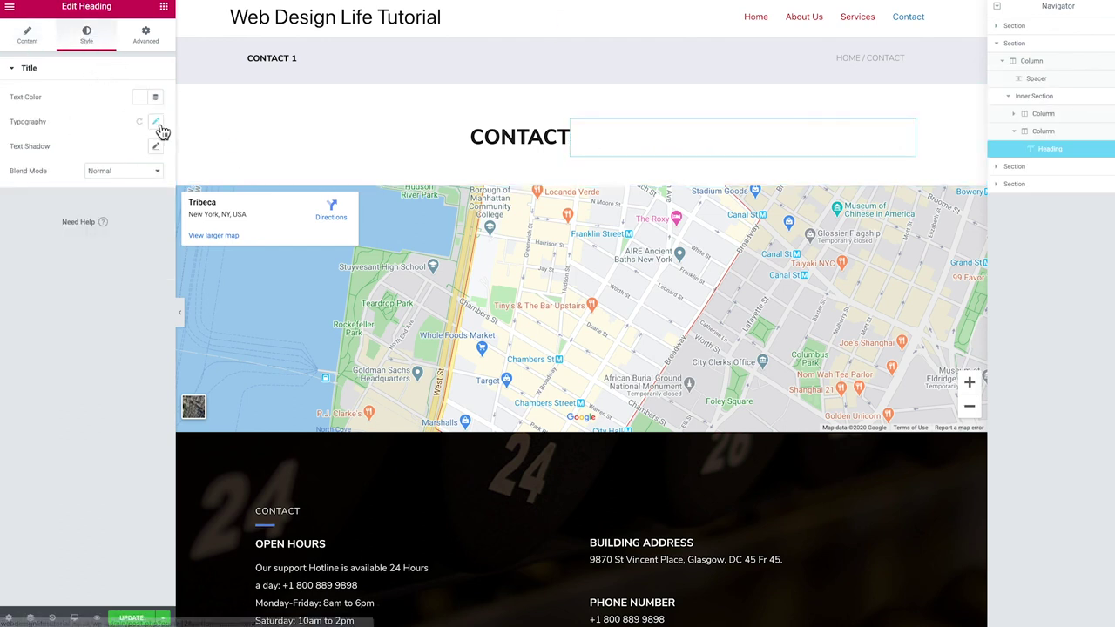
left_click(139, 97)
left_click_drag(174, 174, 219, 155)
left_click(206, 127)
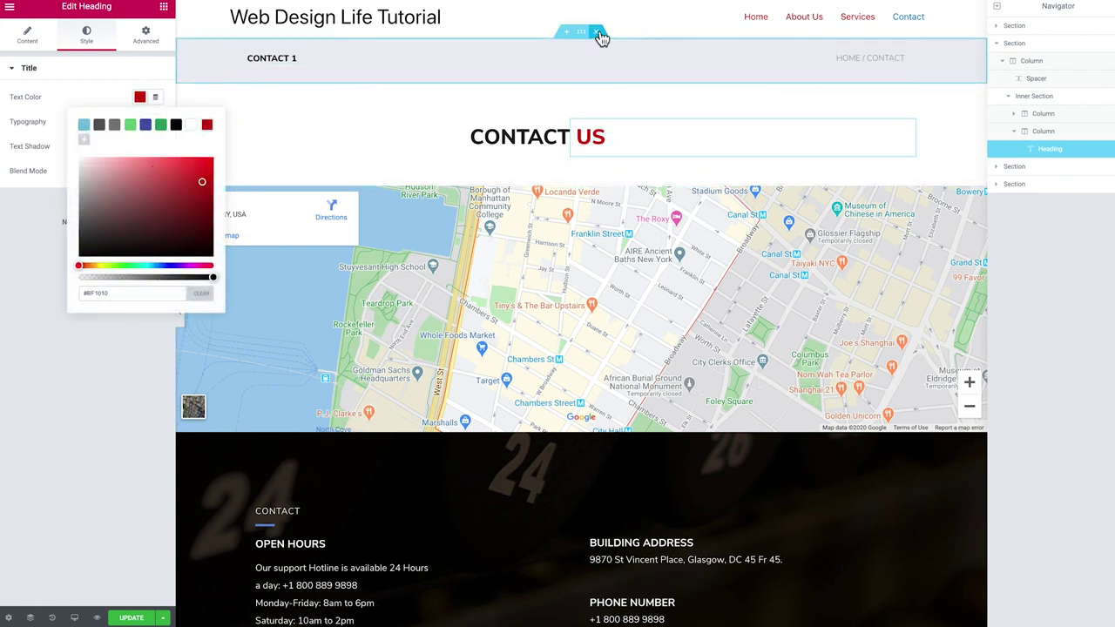
Delete the CONTACT 1 title banner and the divider under CONTACT, then save the page
left_click(598, 35)
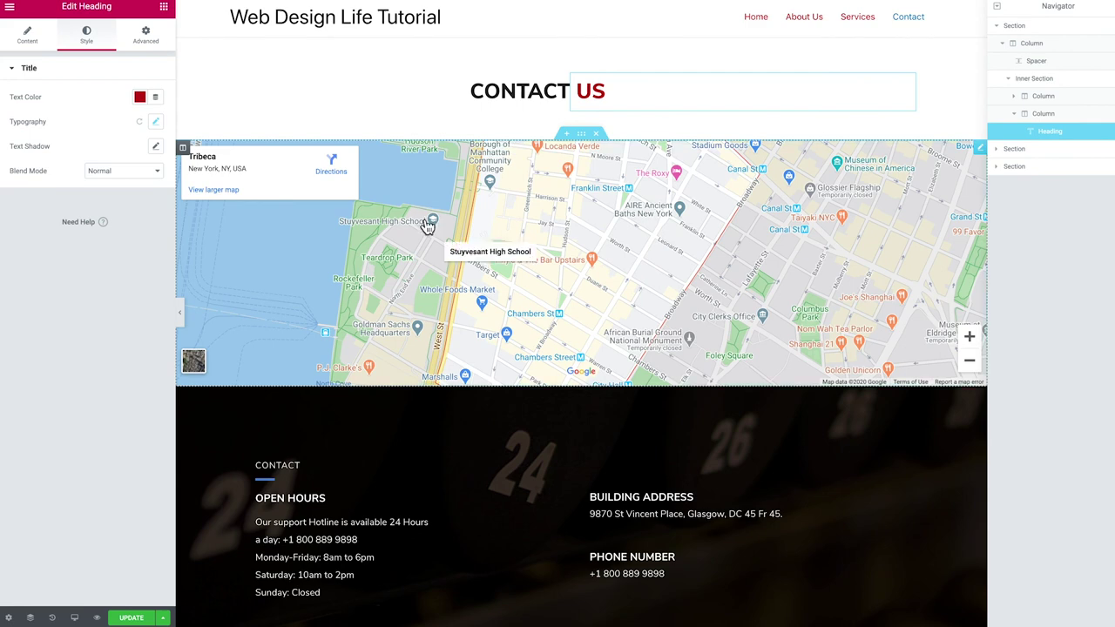
scroll(424, 218, "down", 3)
scroll(424, 218, "down", 2)
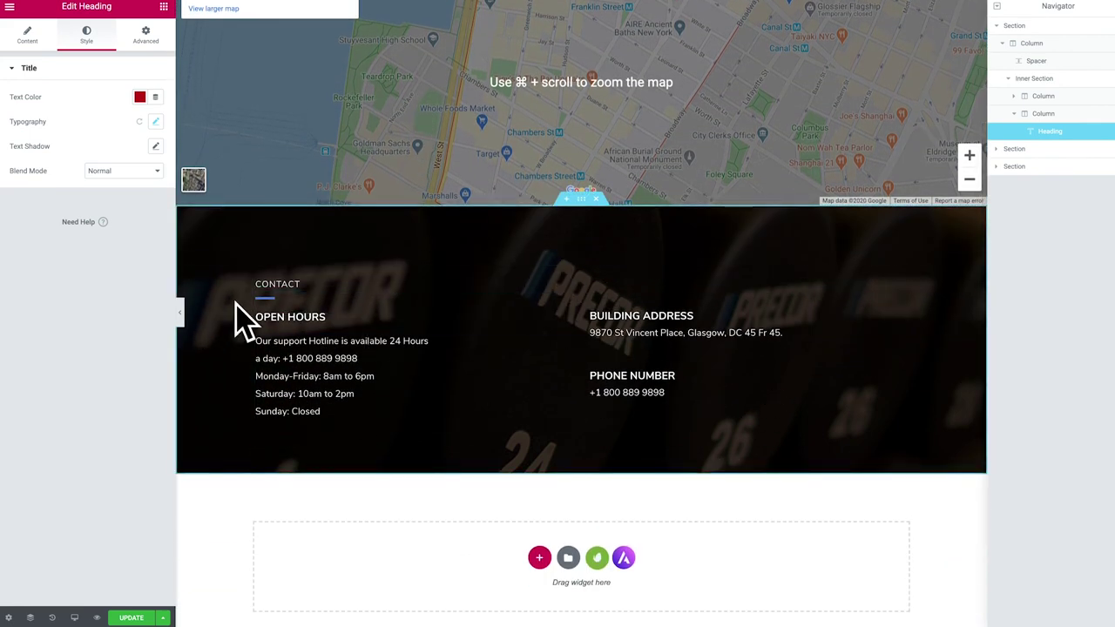
right_click(268, 302)
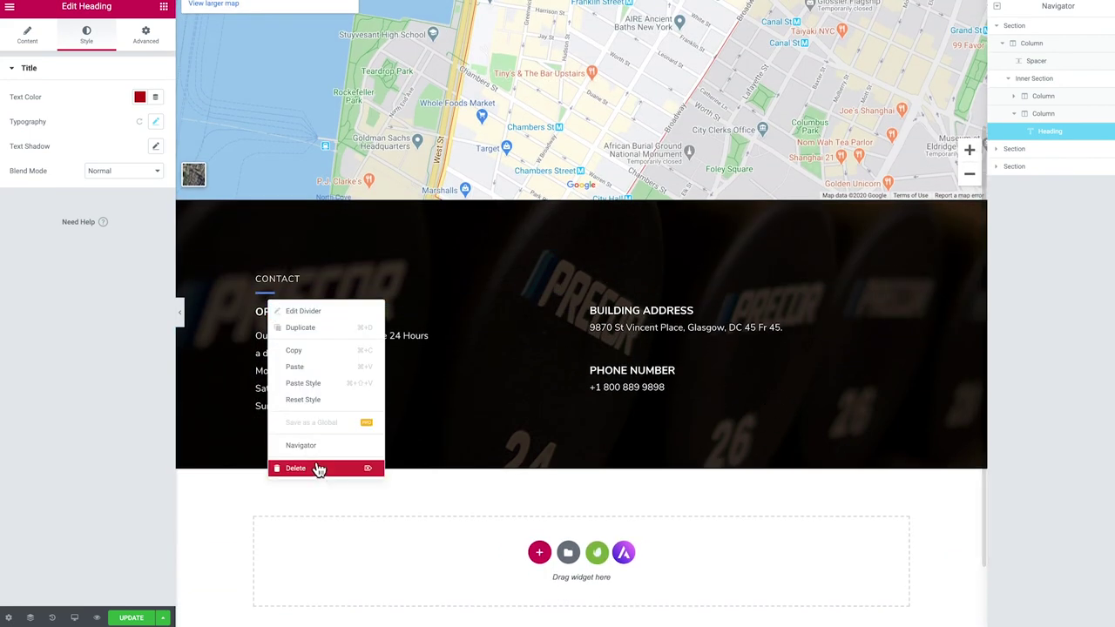
left_click(319, 468)
scroll(470, 383, "up", 2)
scroll(510, 413, "down", 3)
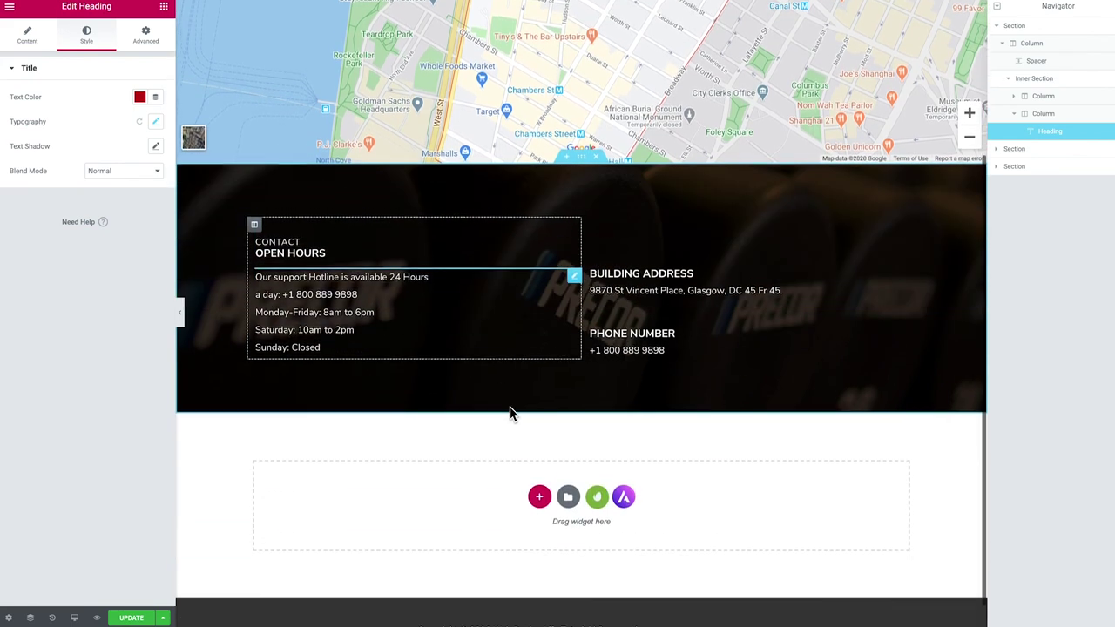
scroll(501, 416, "up", 1)
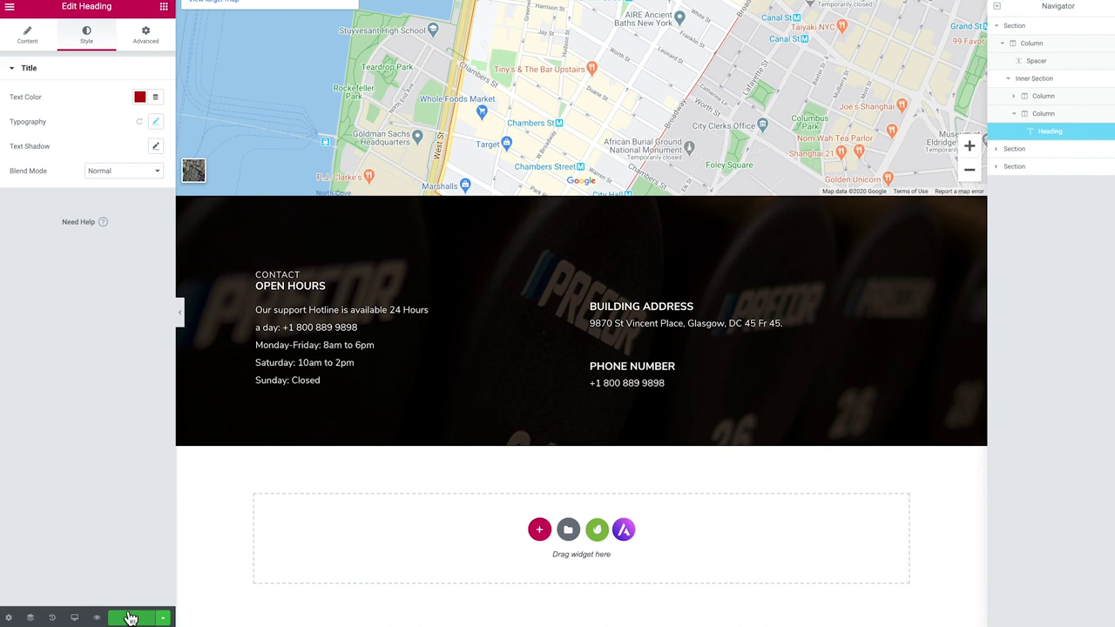
left_click(131, 617)
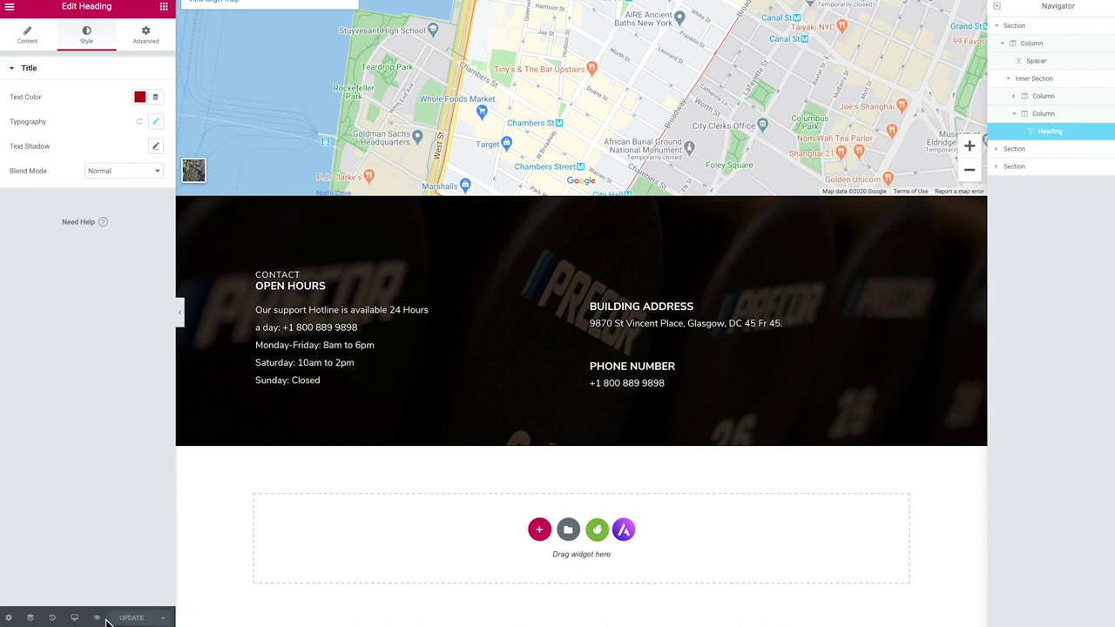
Preview the saved Contact page and scroll through the live Services page
left_click(97, 619)
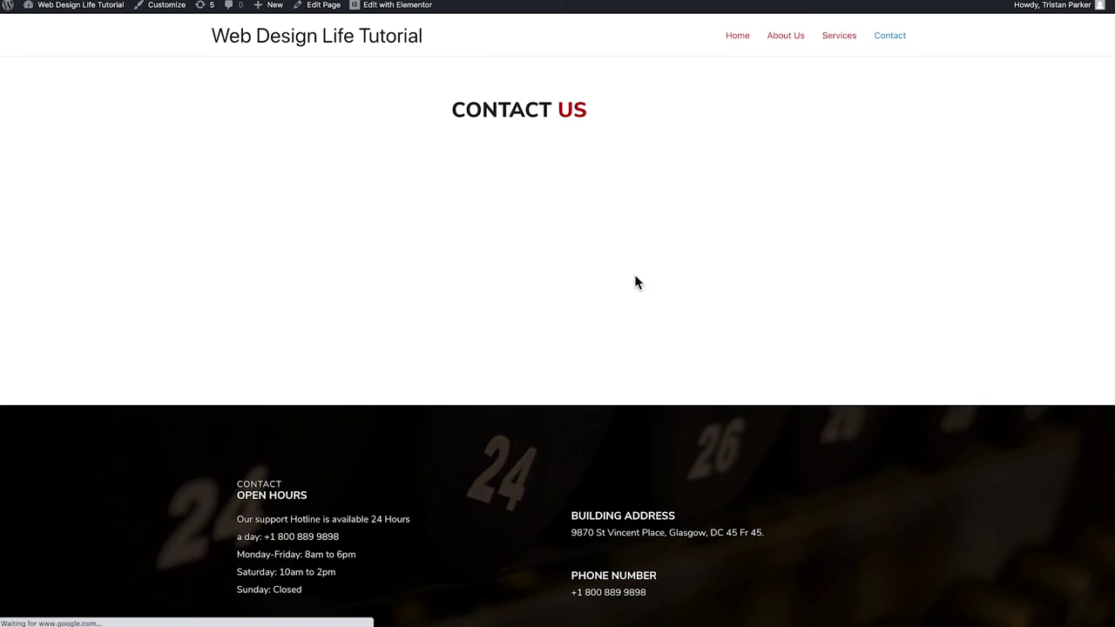
scroll(635, 282, "down", 3)
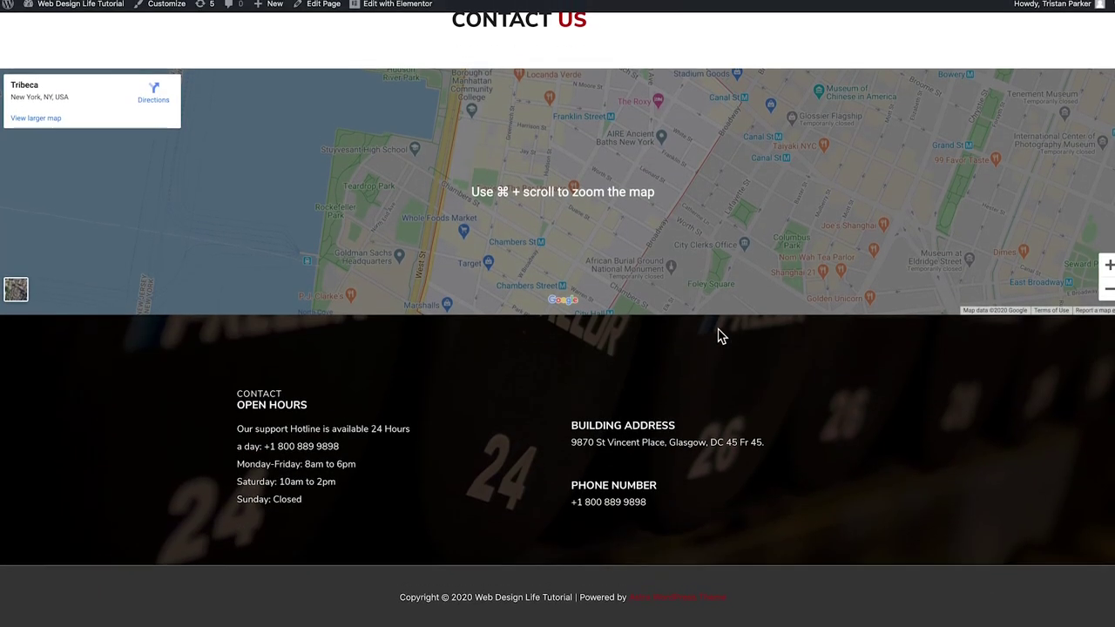
scroll(719, 335, "up", 3)
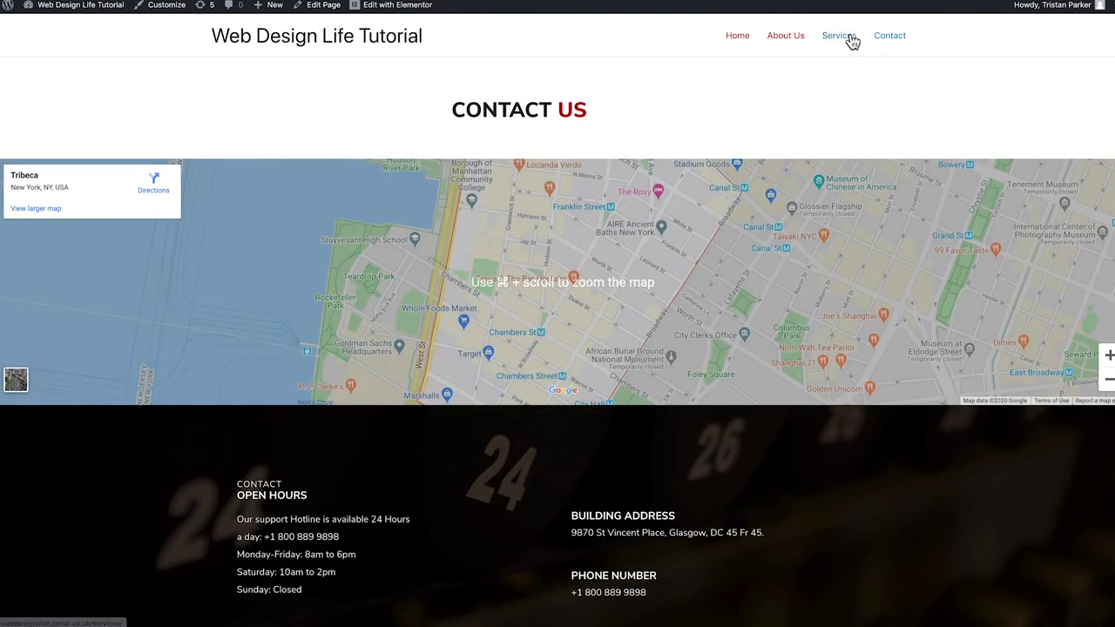
left_click(851, 41)
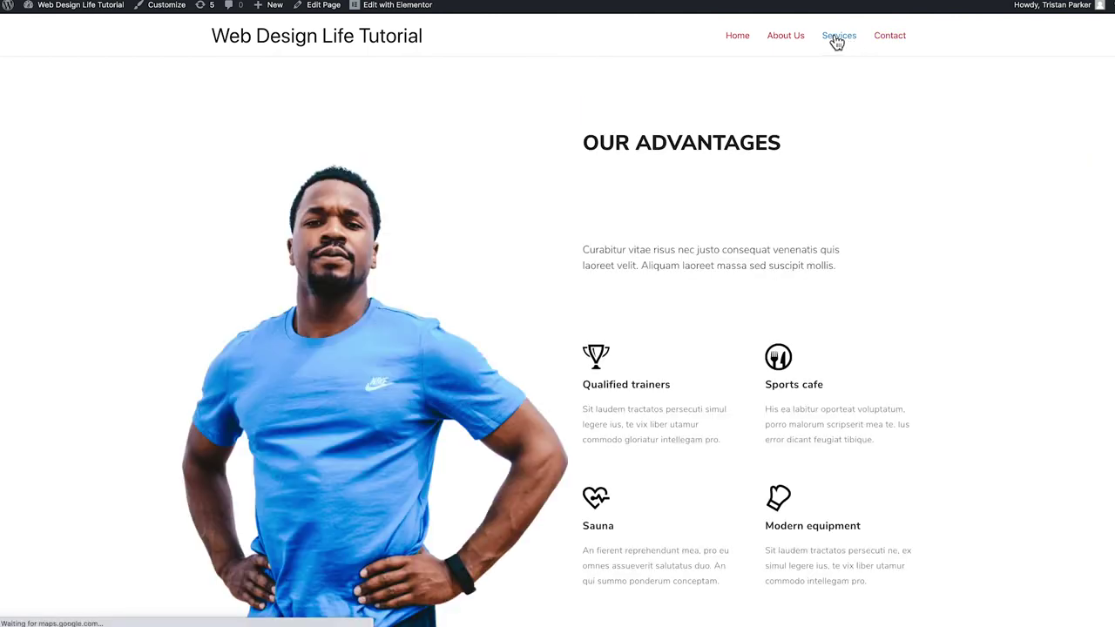
scroll(701, 105, "down", 8)
scroll(700, 105, "down", 10)
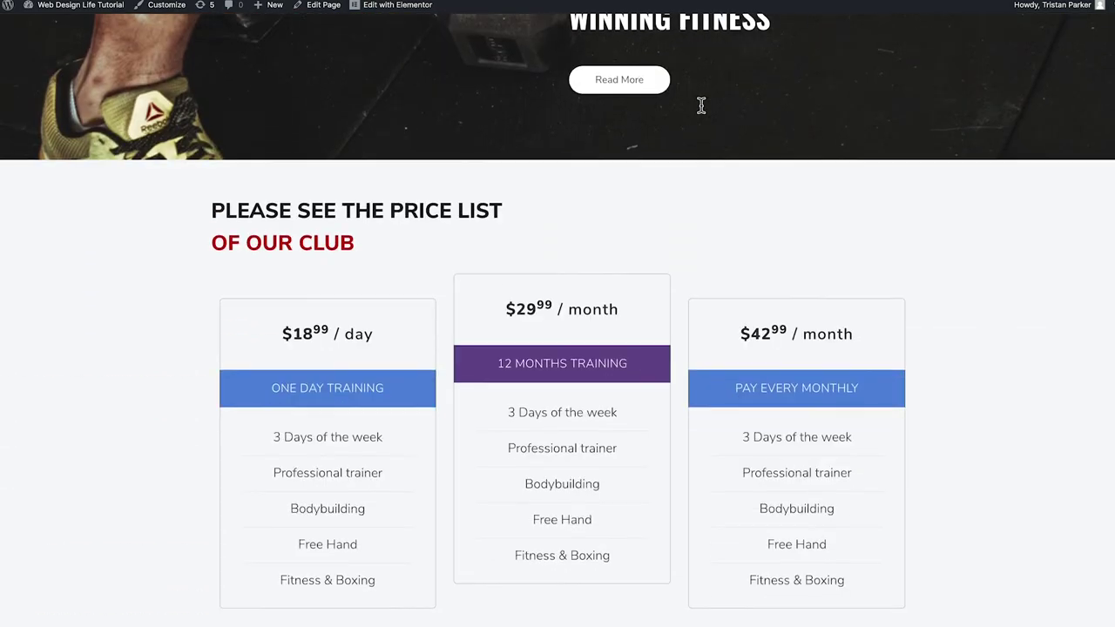
scroll(699, 107, "up", 20)
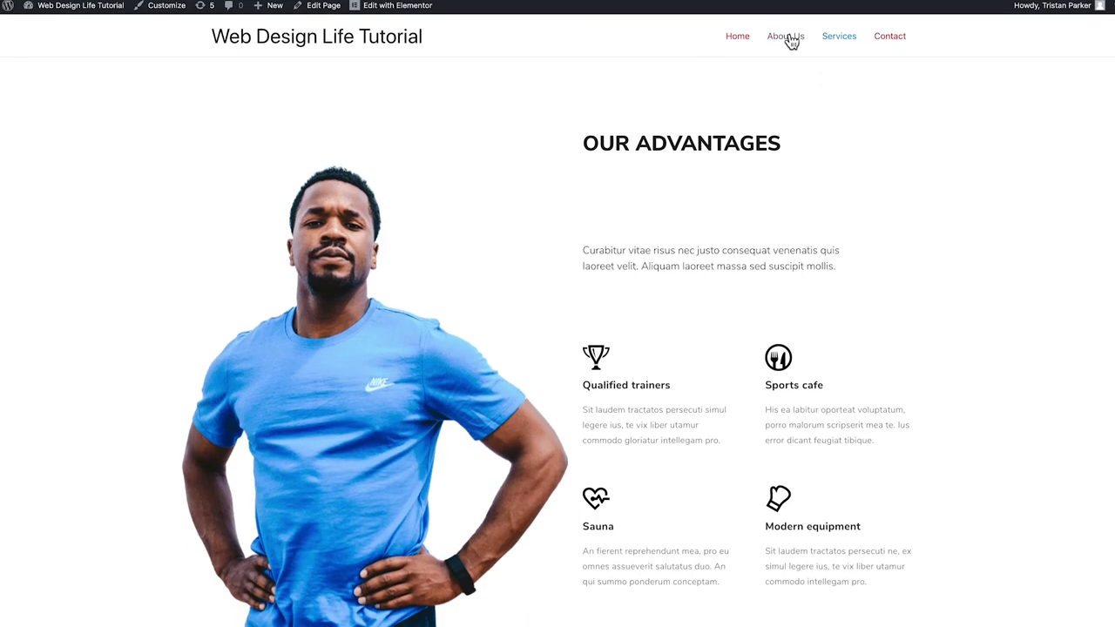
Scroll through the live About Us page
left_click(789, 40)
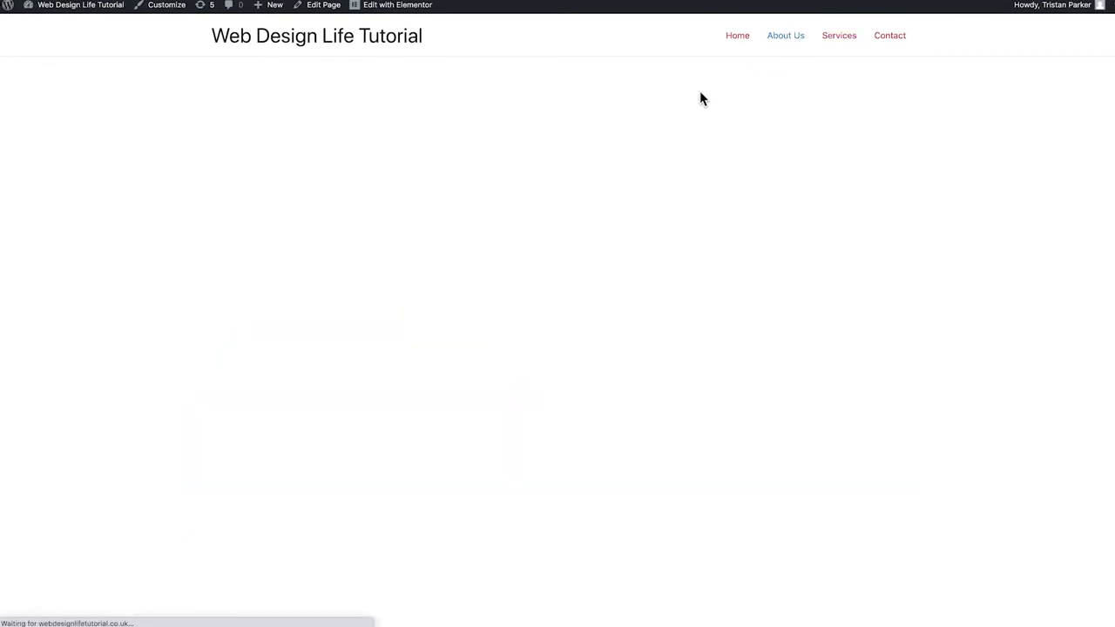
scroll(648, 130, "down", 10)
scroll(622, 147, "down", 10)
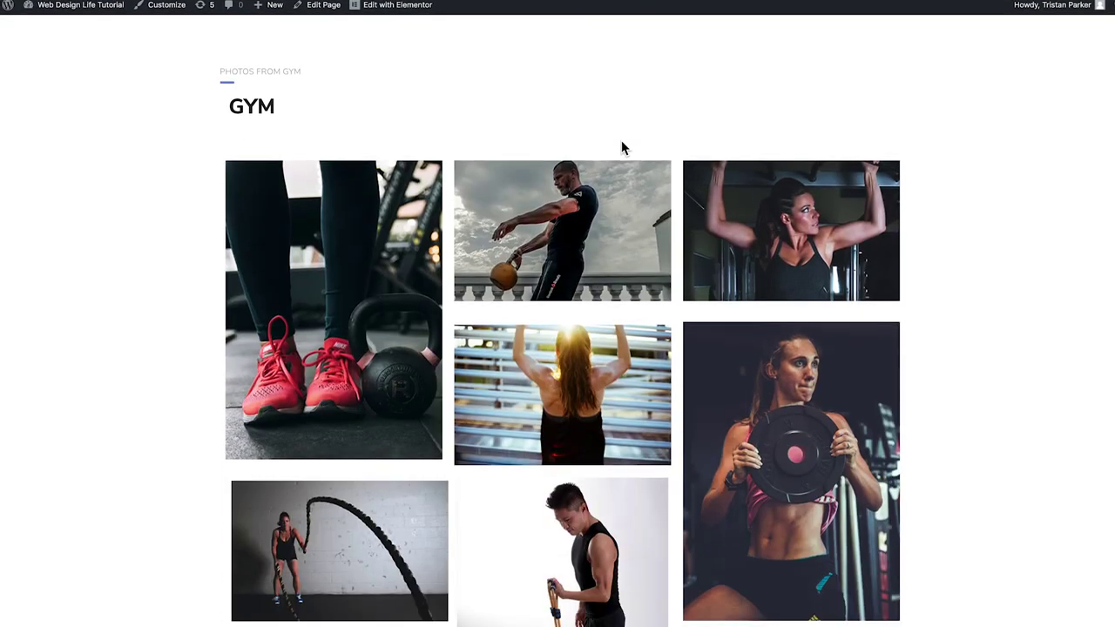
scroll(615, 188, "up", 18)
scroll(616, 188, "up", 3)
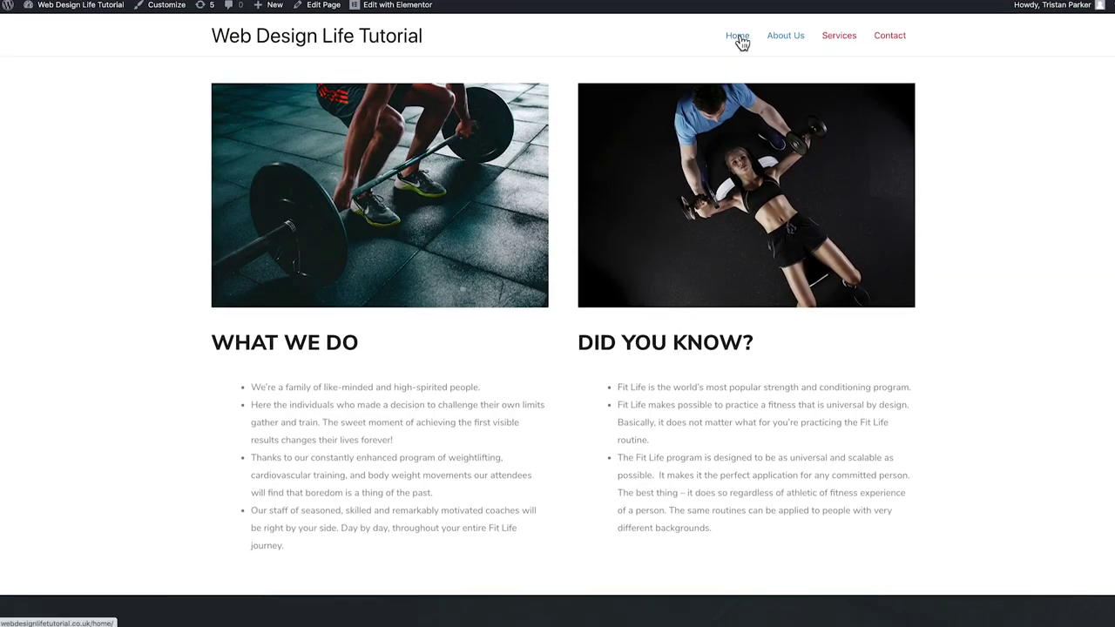
Look over the live Home page and reopen it in Elementor
left_click(738, 38)
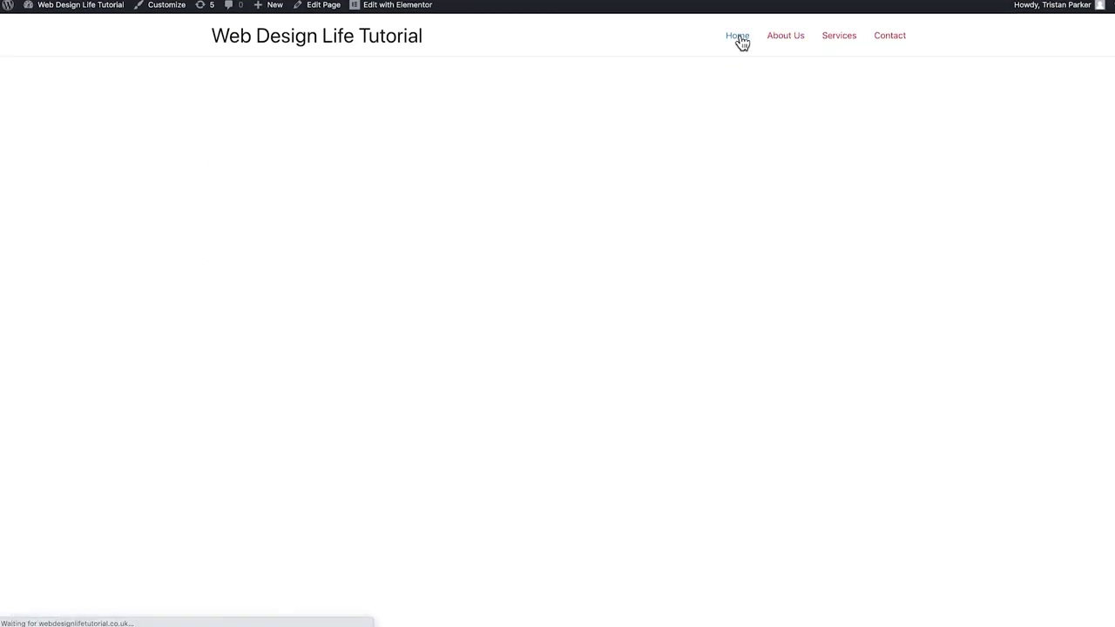
scroll(557, 224, "down", 3)
scroll(557, 225, "down", 10)
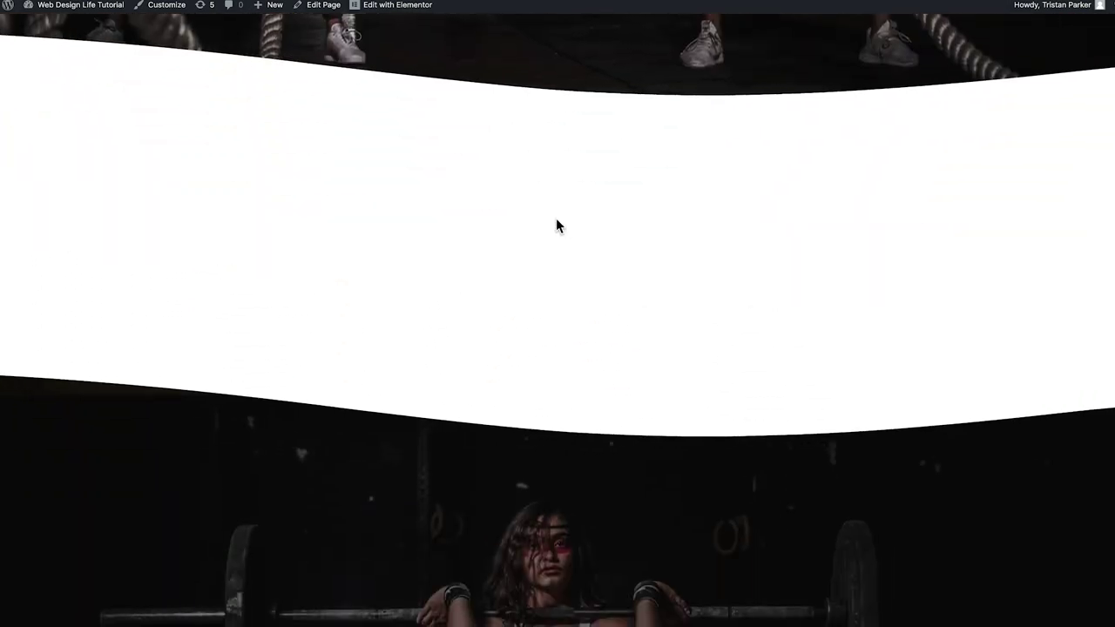
scroll(559, 225, "down", 10)
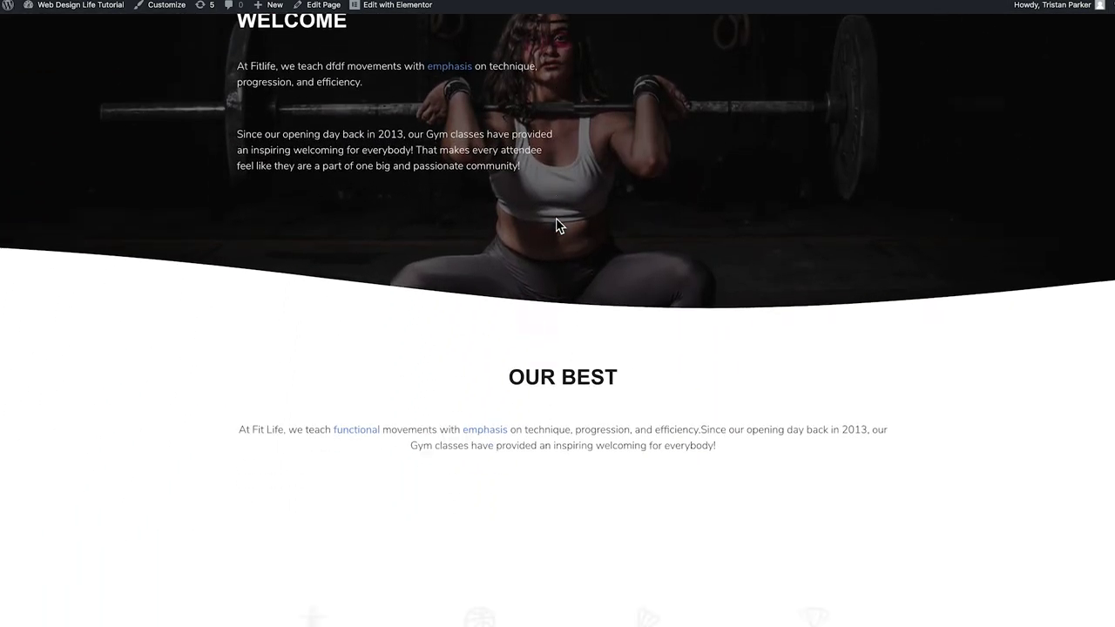
scroll(540, 233, "up", 20)
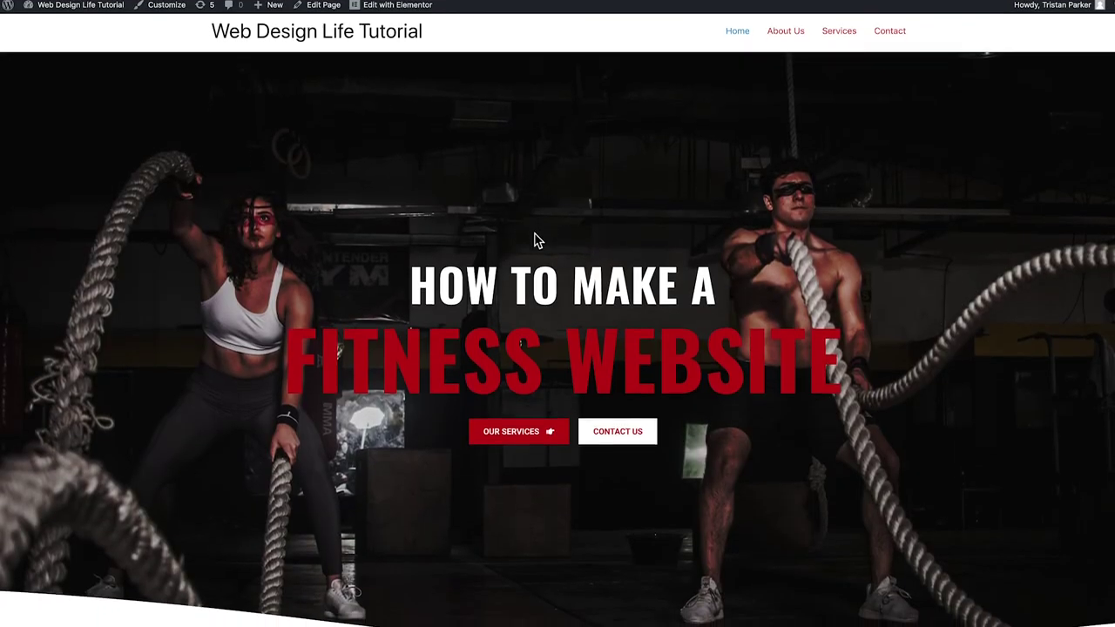
scroll(535, 241, "down", 6)
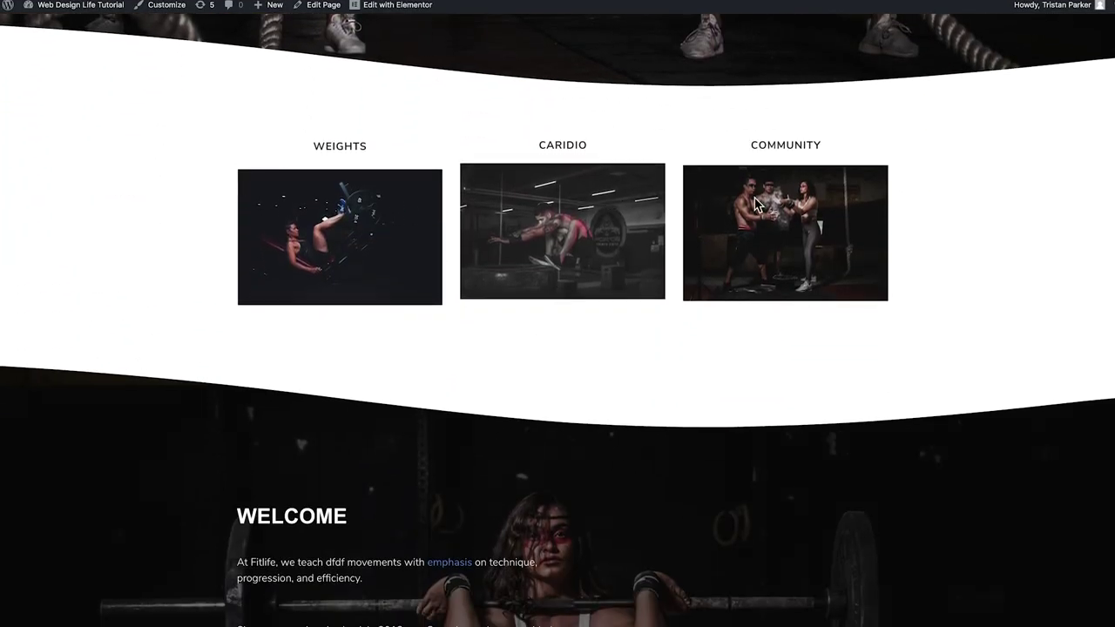
scroll(689, 251, "up", 2)
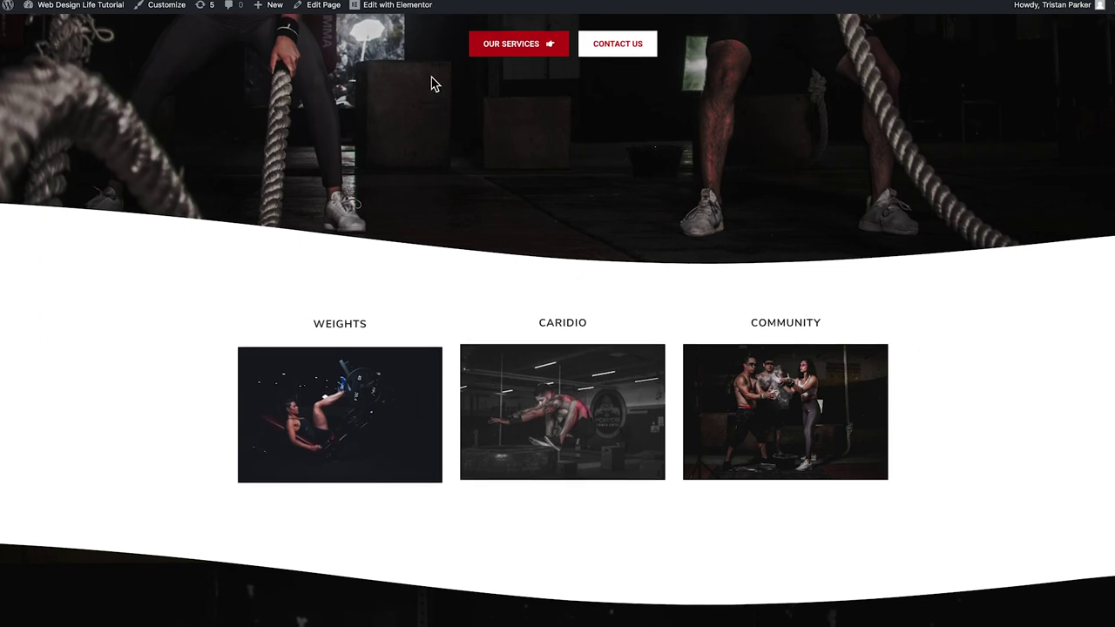
scroll(405, 139, "up", 1)
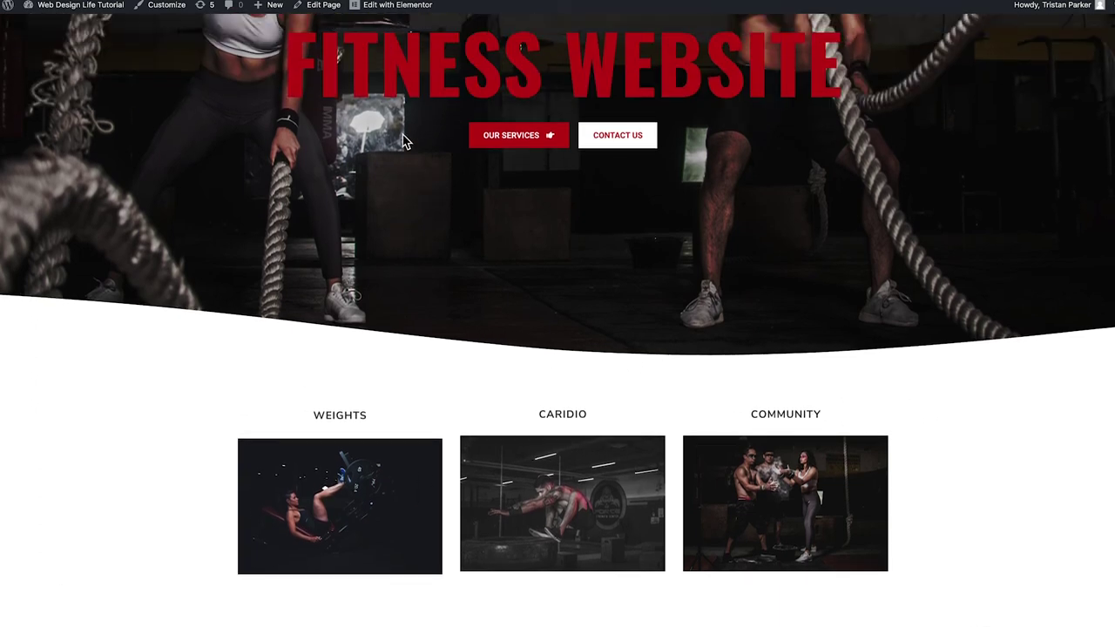
left_click(388, 10)
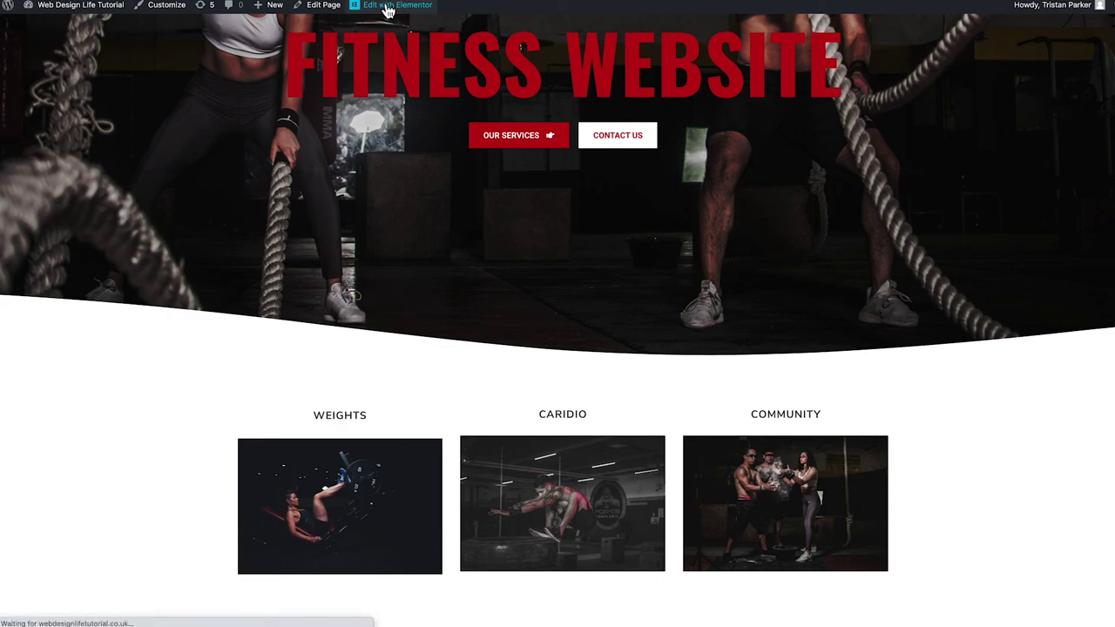
Give the WELCOME column a Zoom In entrance animation, after trying Fade In Down and Fade In Right
scroll(453, 218, "down", 3)
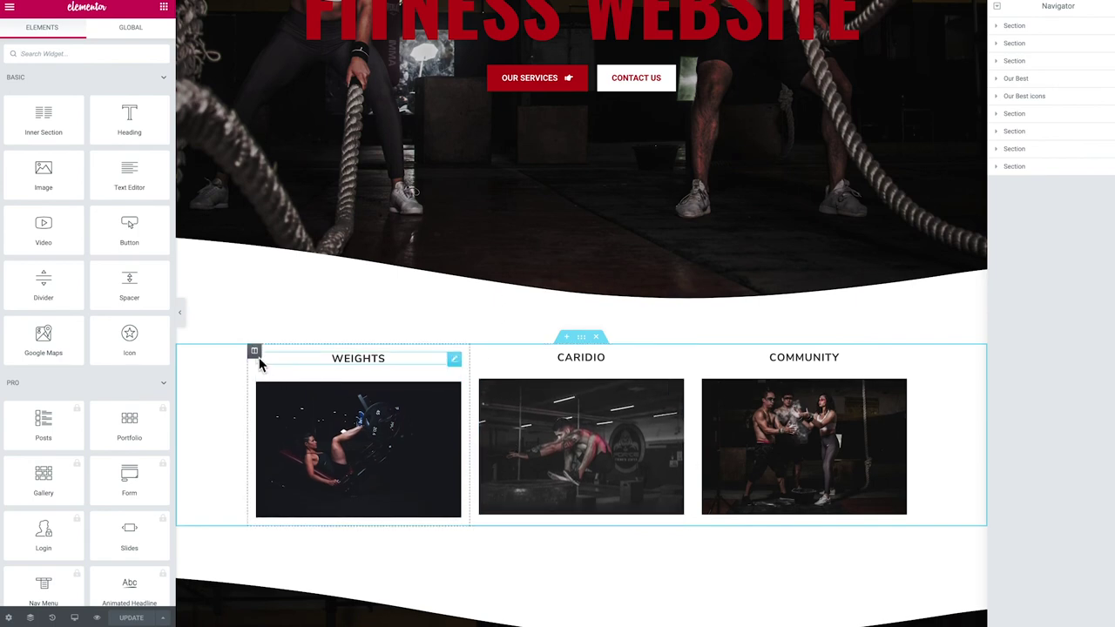
scroll(409, 392, "down", 4)
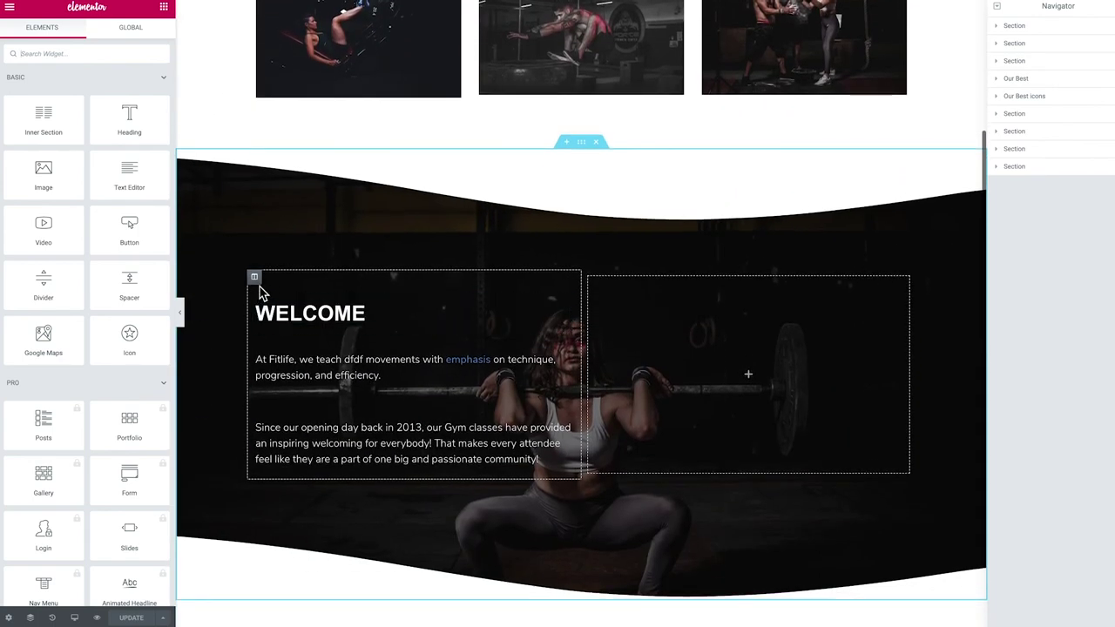
left_click(255, 279)
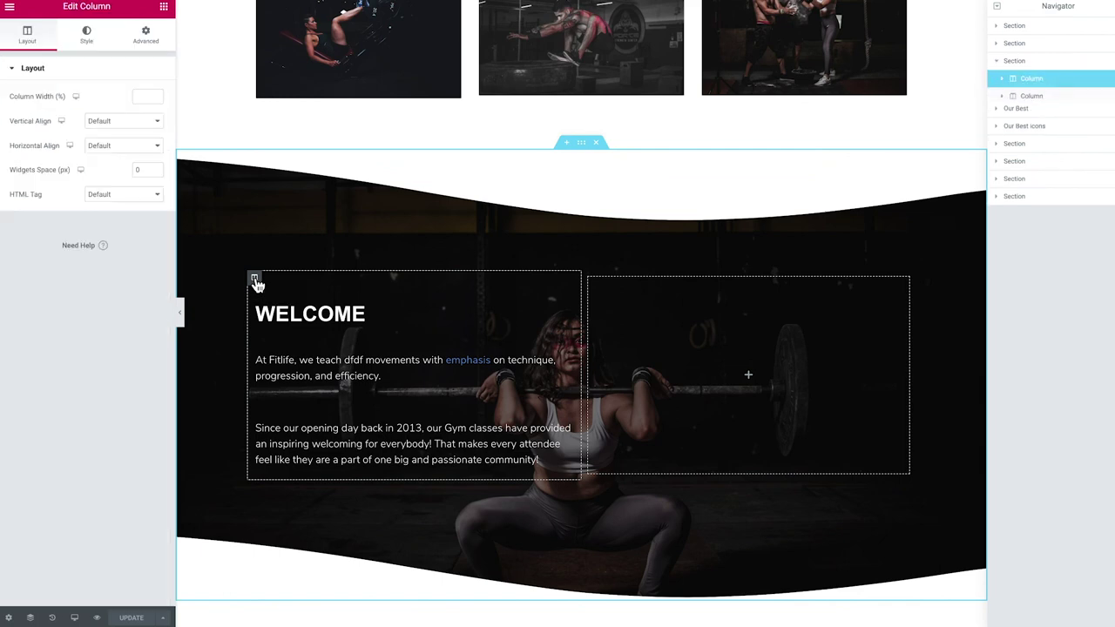
left_click(146, 35)
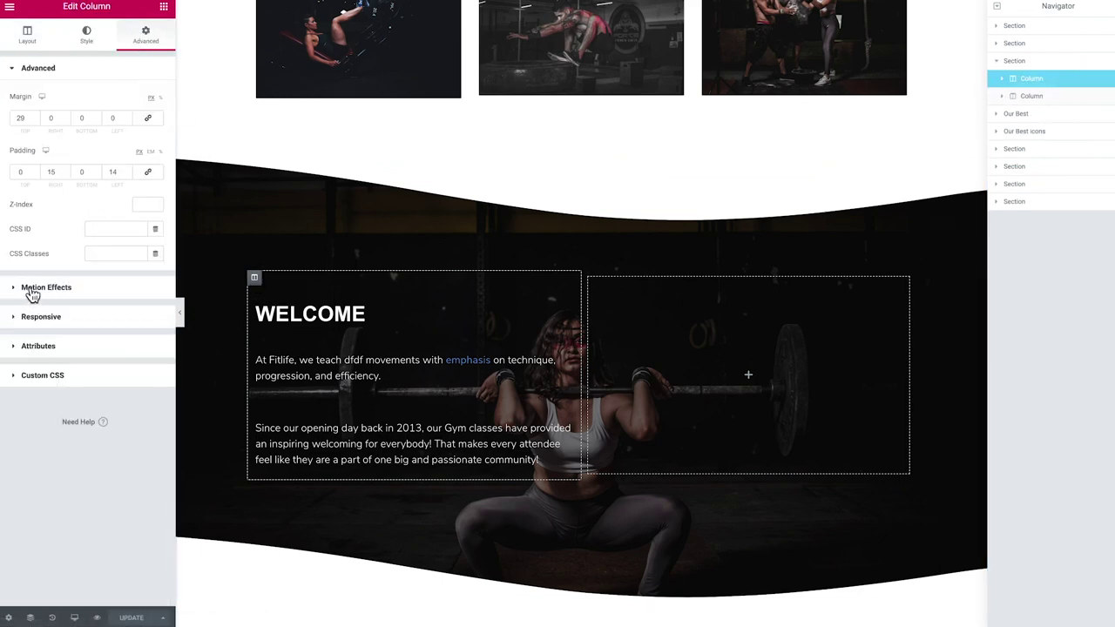
left_click(33, 295)
left_click(72, 150)
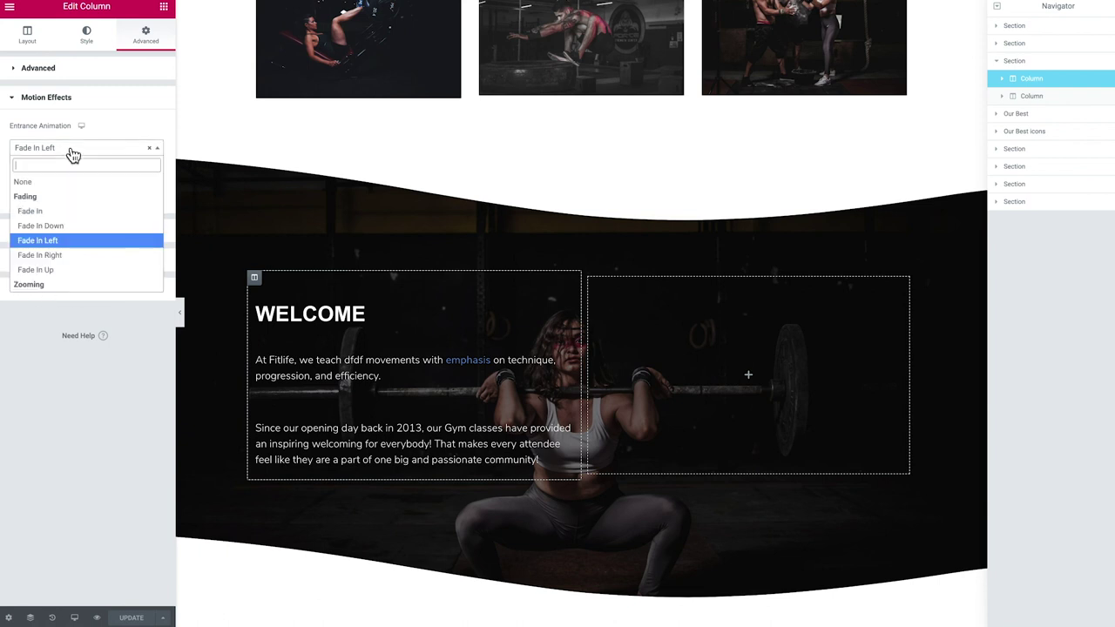
left_click(86, 227)
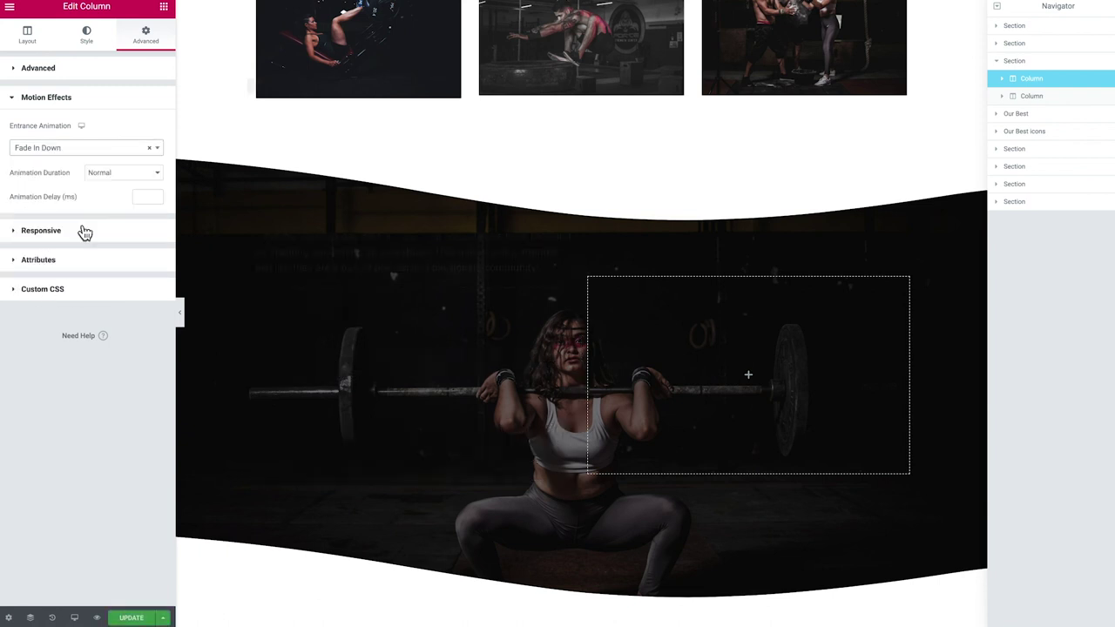
left_click(61, 150)
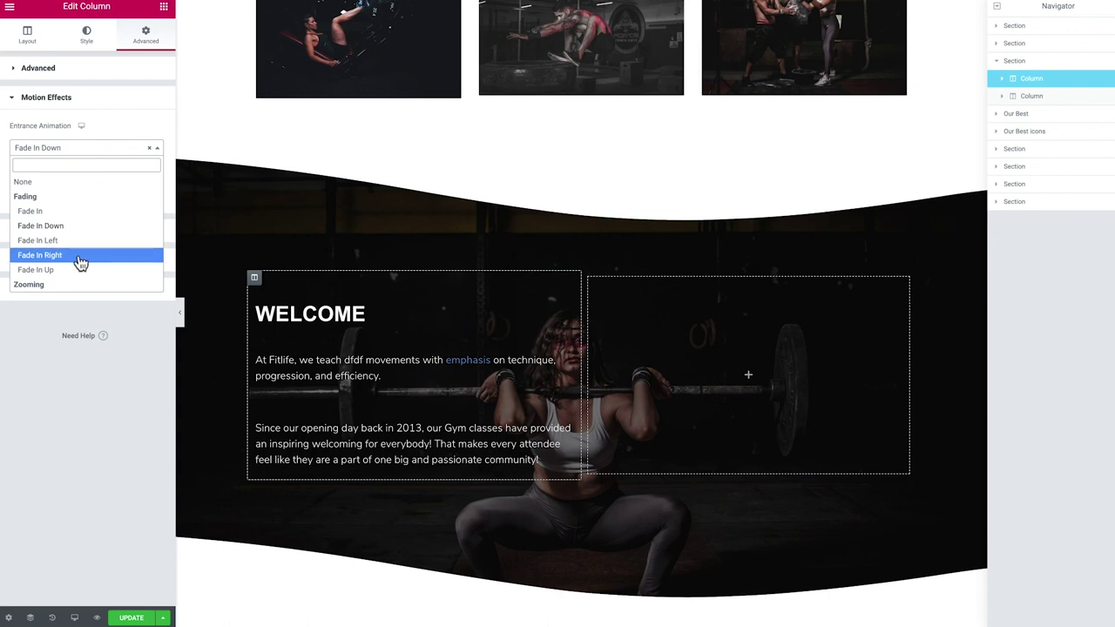
left_click(79, 261)
left_click(68, 150)
scroll(70, 242, "down", 1)
scroll(68, 241, "down", 1)
left_click(52, 195)
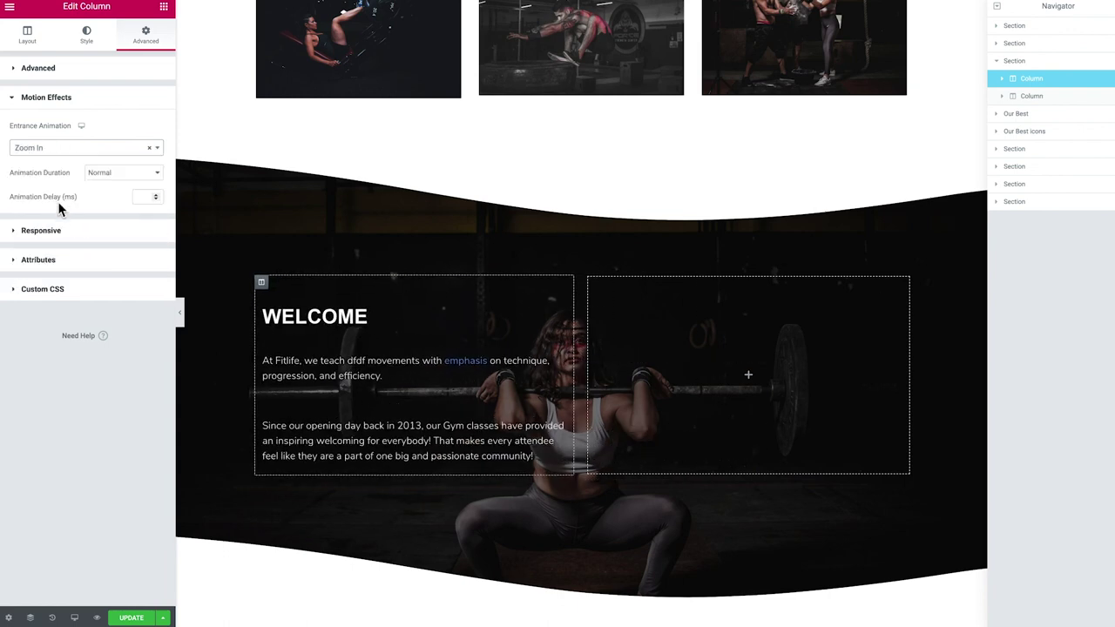
Save the Home page changes with Ctrl+S
scroll(249, 380, "up", 5)
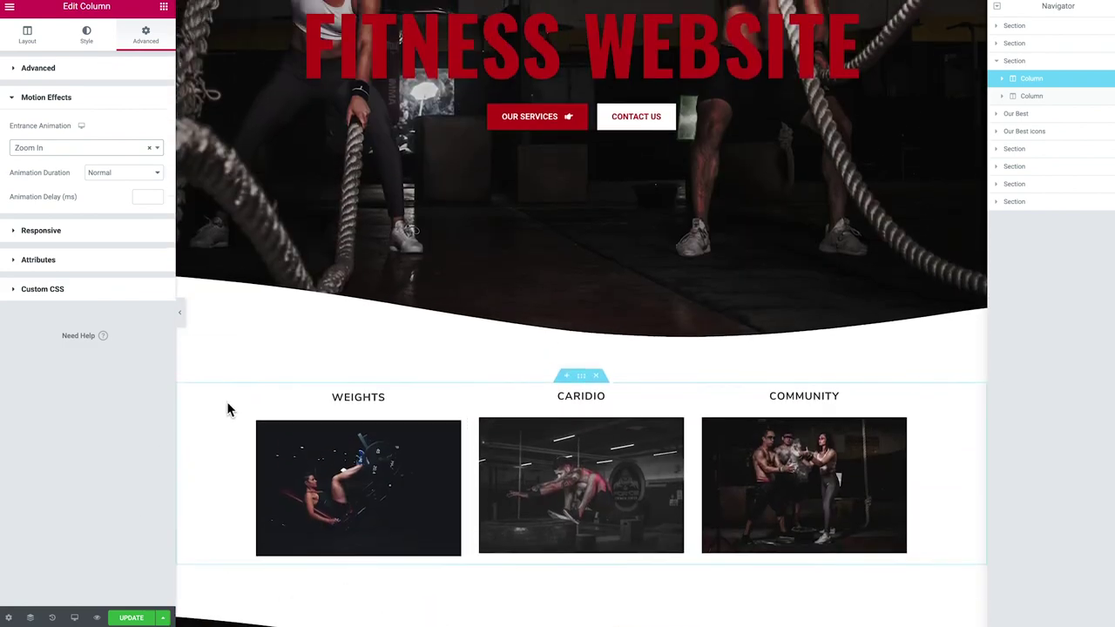
scroll(341, 388, "down", 4)
scroll(556, 423, "down", 4)
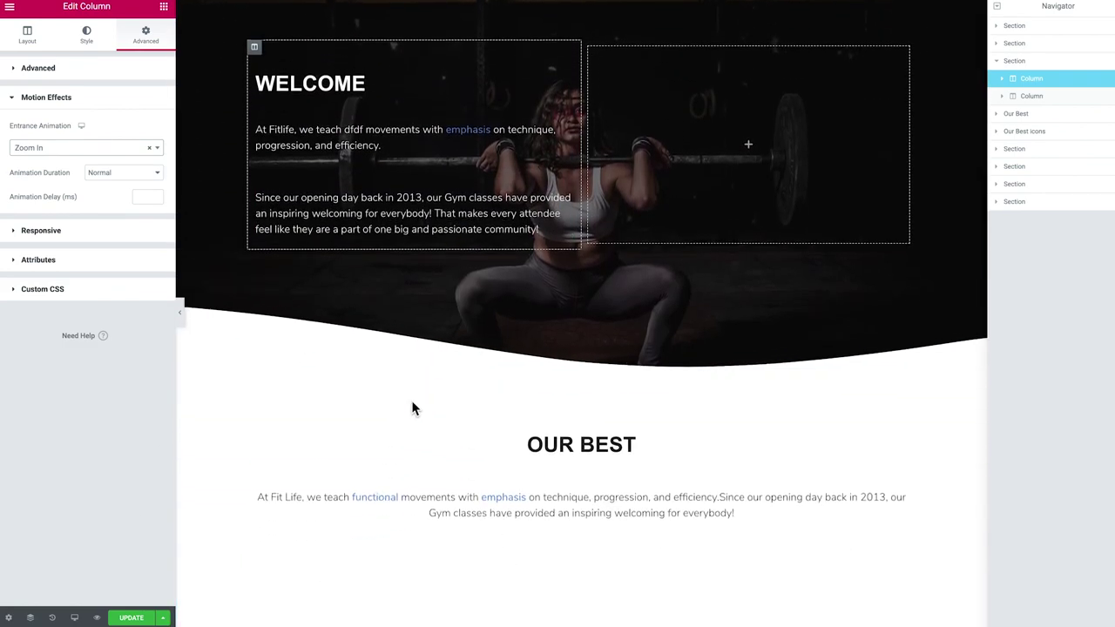
scroll(333, 316, "up", 2)
scroll(331, 317, "up", 1)
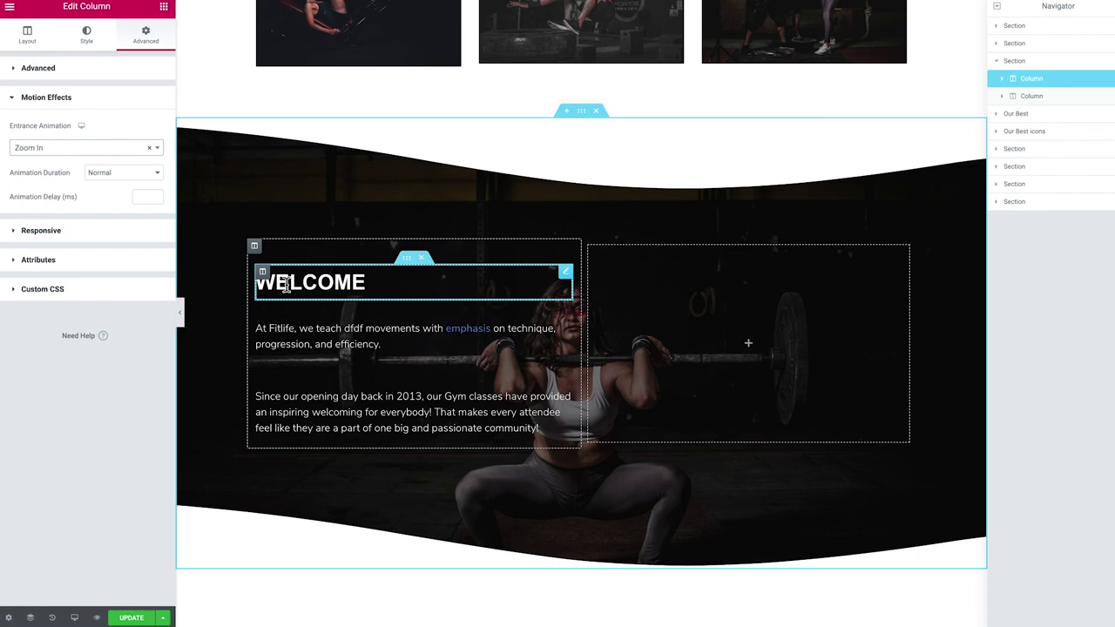
scroll(286, 286, "up", 1)
key("ctrl+s")
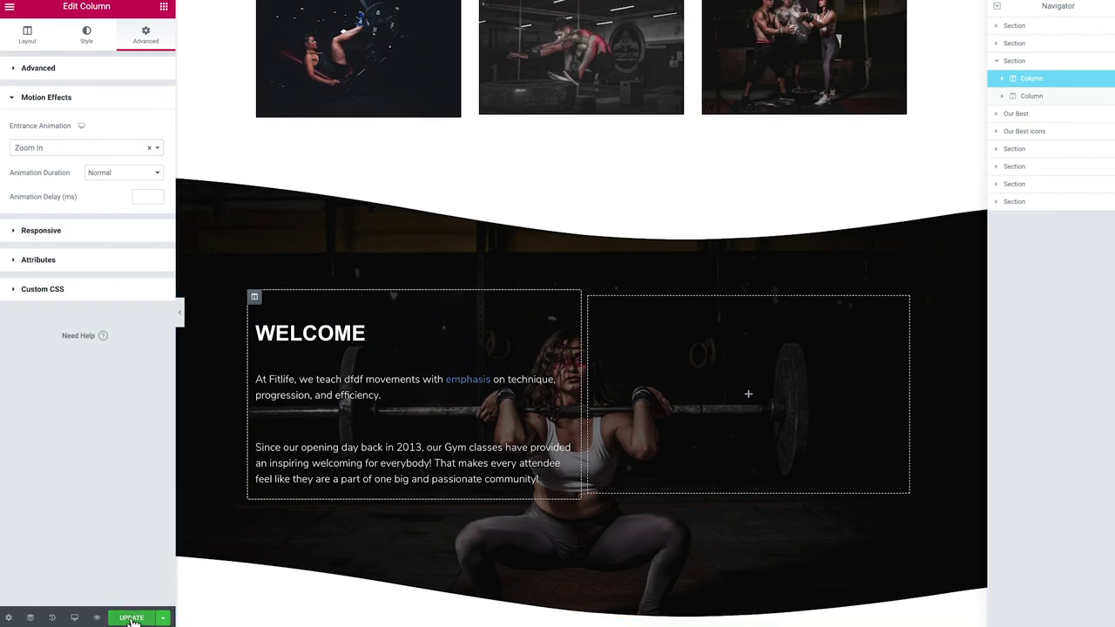
scroll(349, 470, "up", 15)
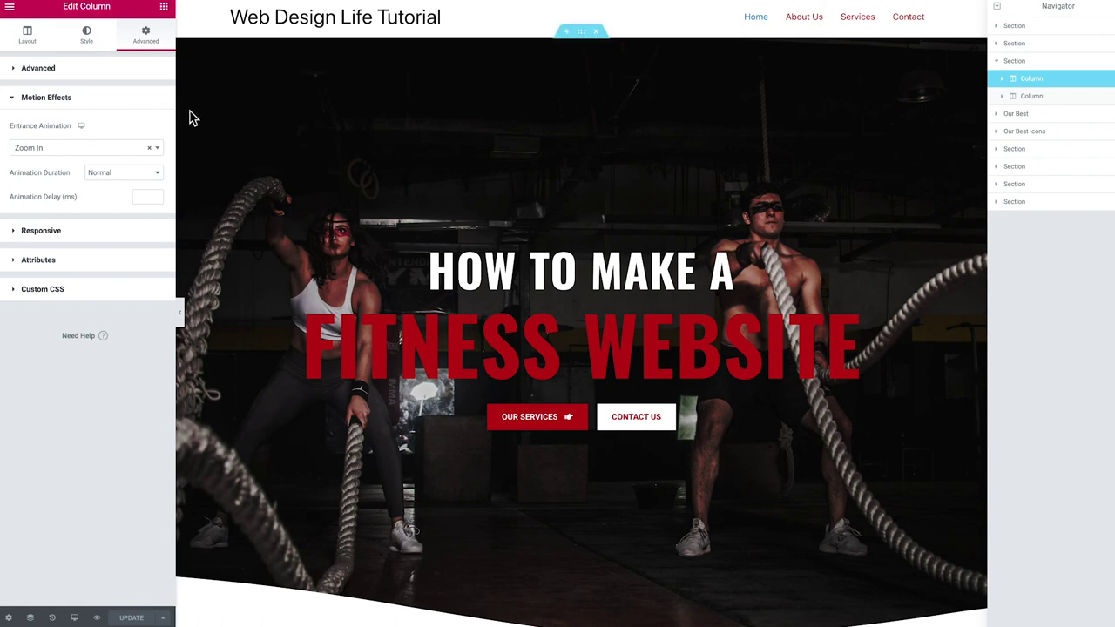
left_click(10, 7)
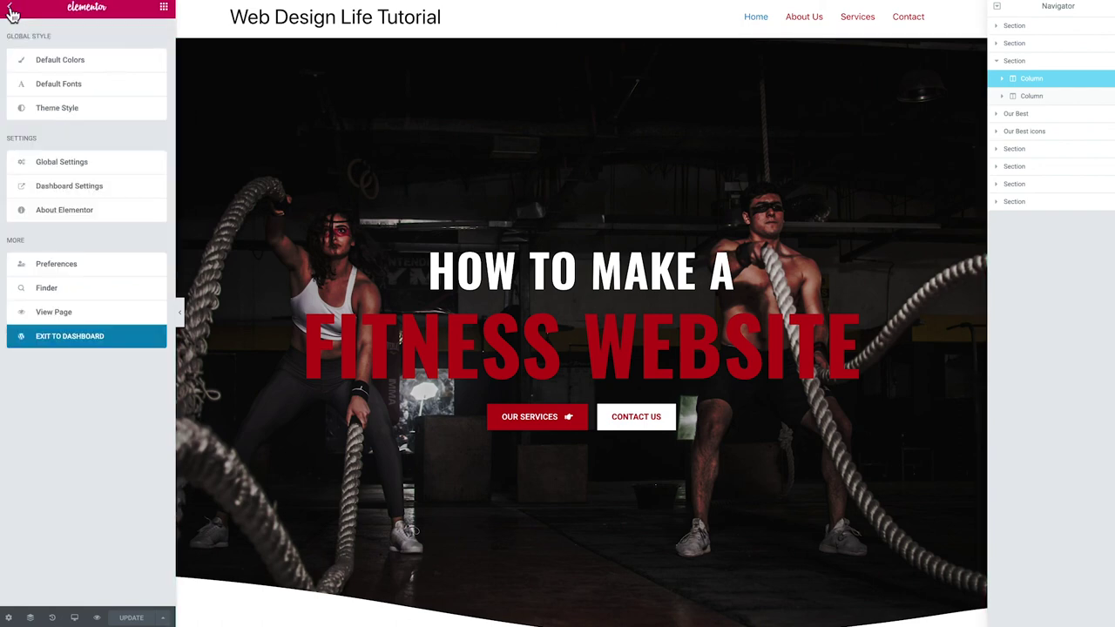
Exit Elementor to the WordPress dashboard and open the Astra theme Customizer
left_click(54, 341)
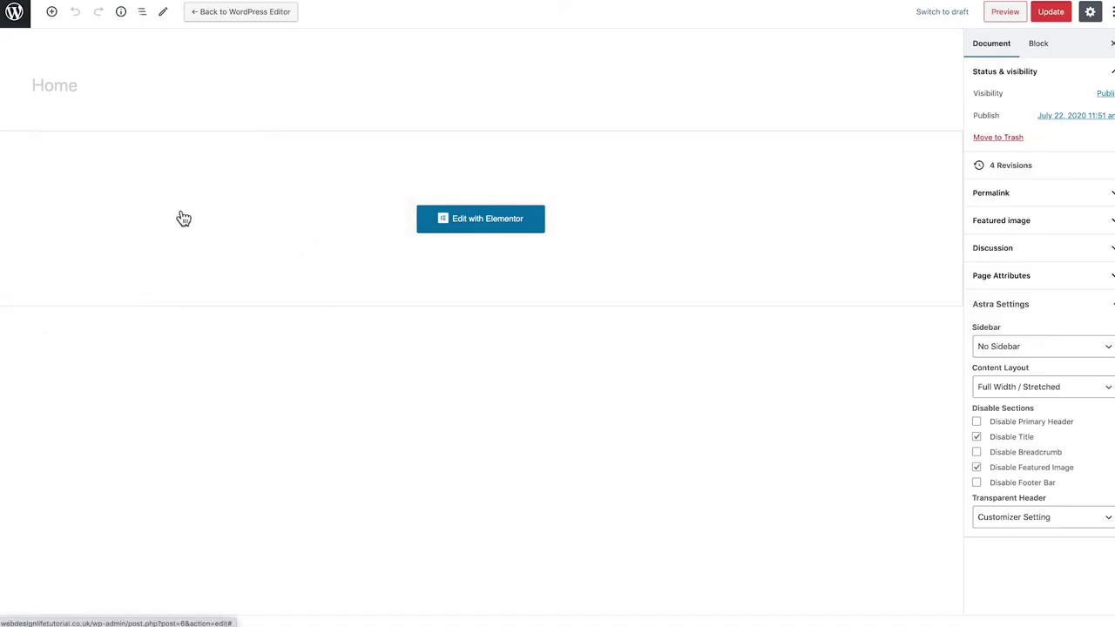
left_click(16, 18)
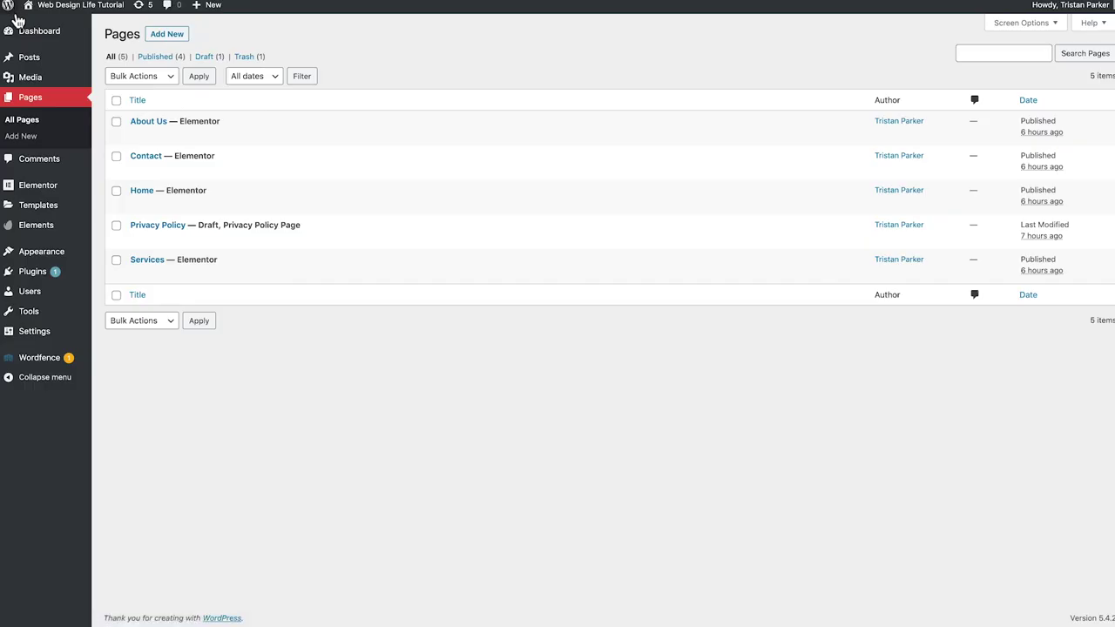
mouse_move(69, 79)
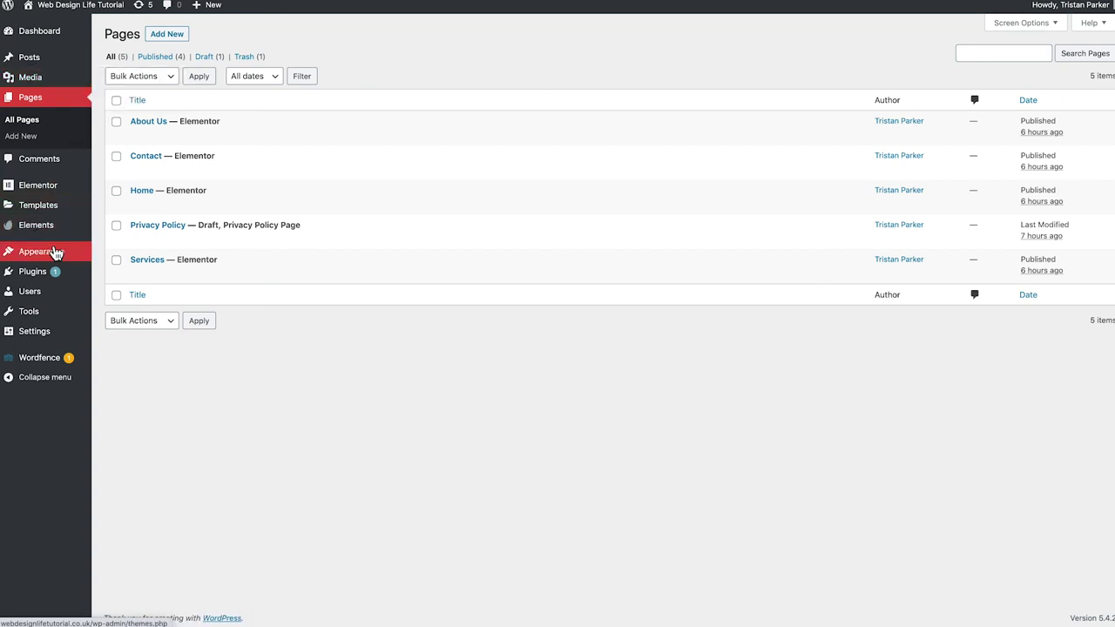
mouse_move(65, 258)
left_click(126, 275)
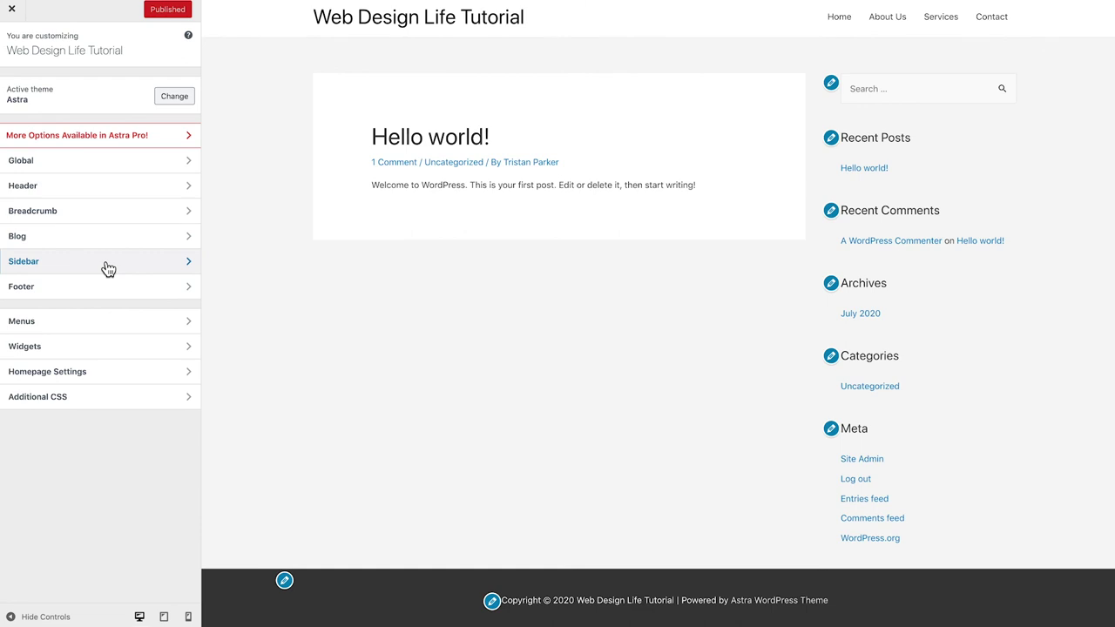
Set the homepage to the static page Home, leaving the posts page unset
left_click(82, 377)
left_click(10, 192)
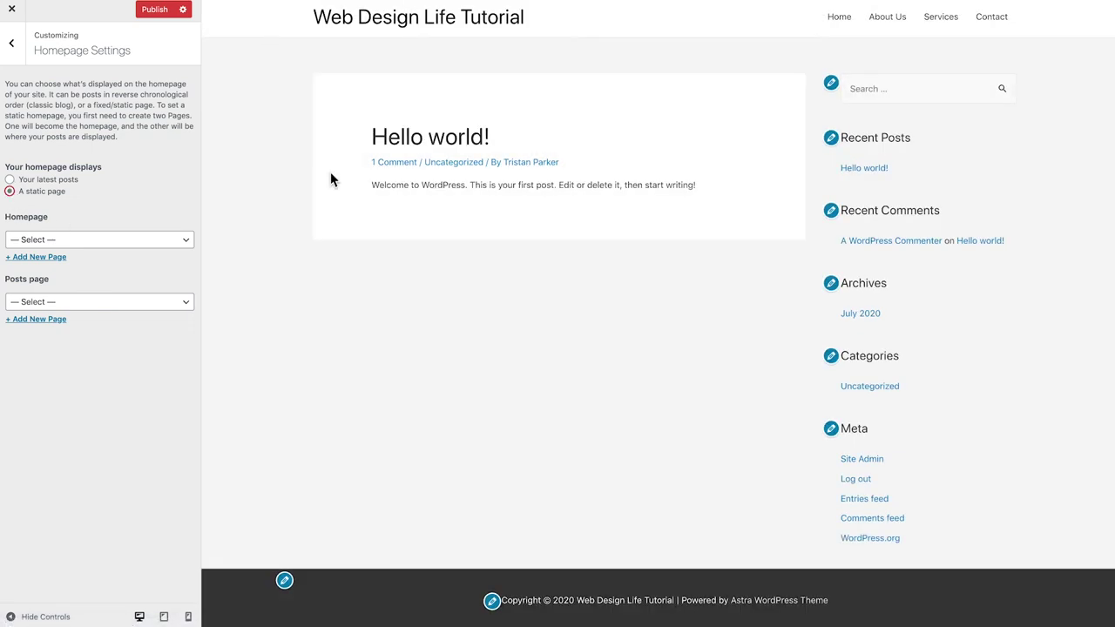
left_click(54, 241)
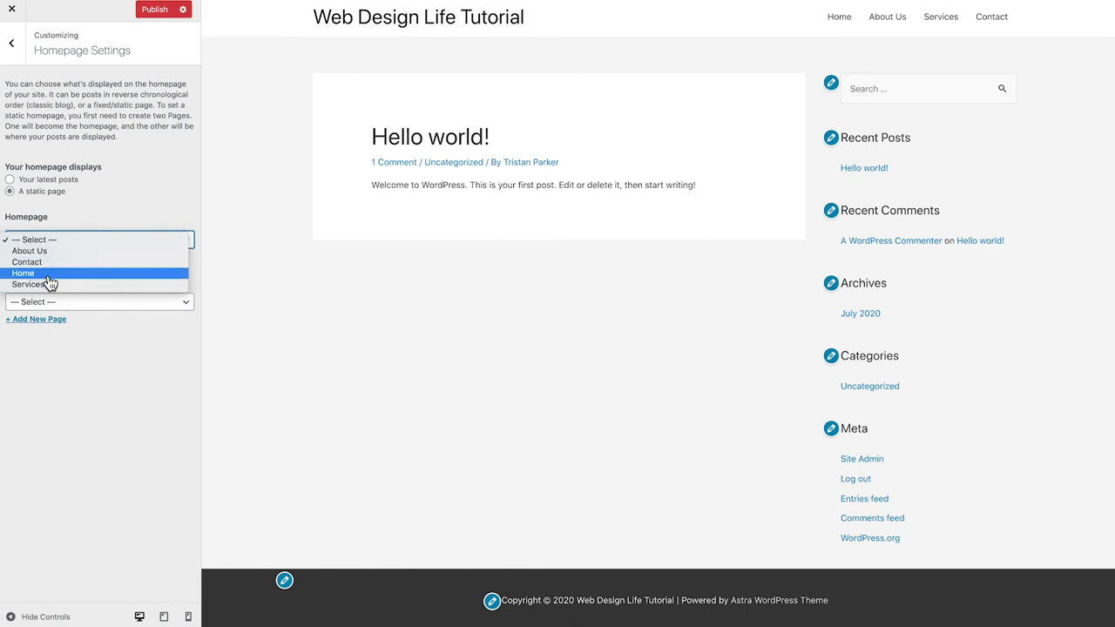
left_click(47, 275)
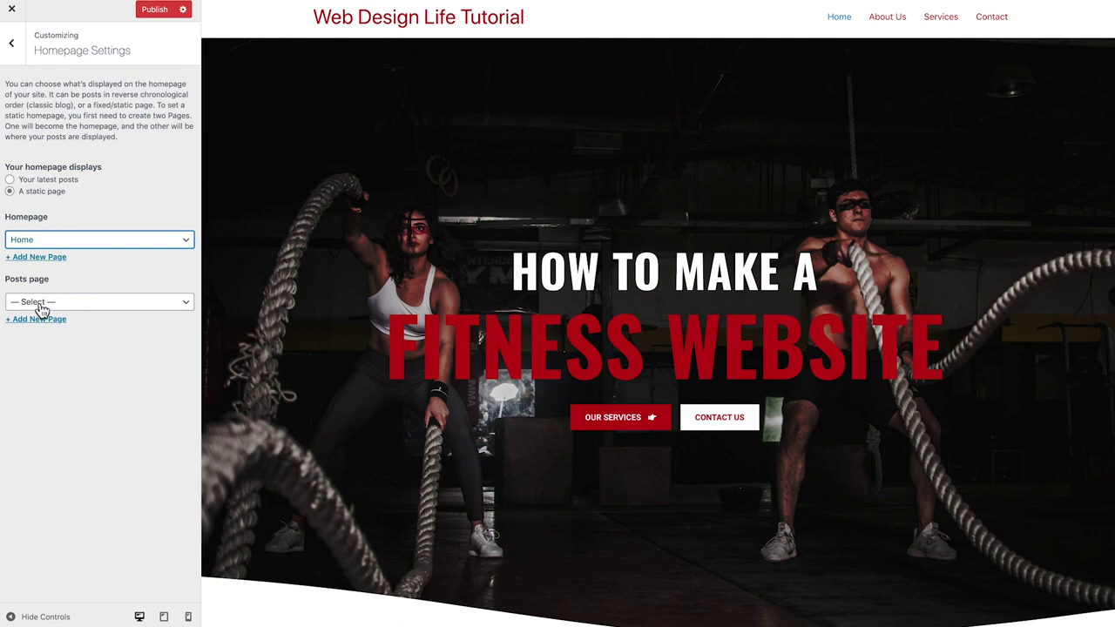
left_click(40, 310)
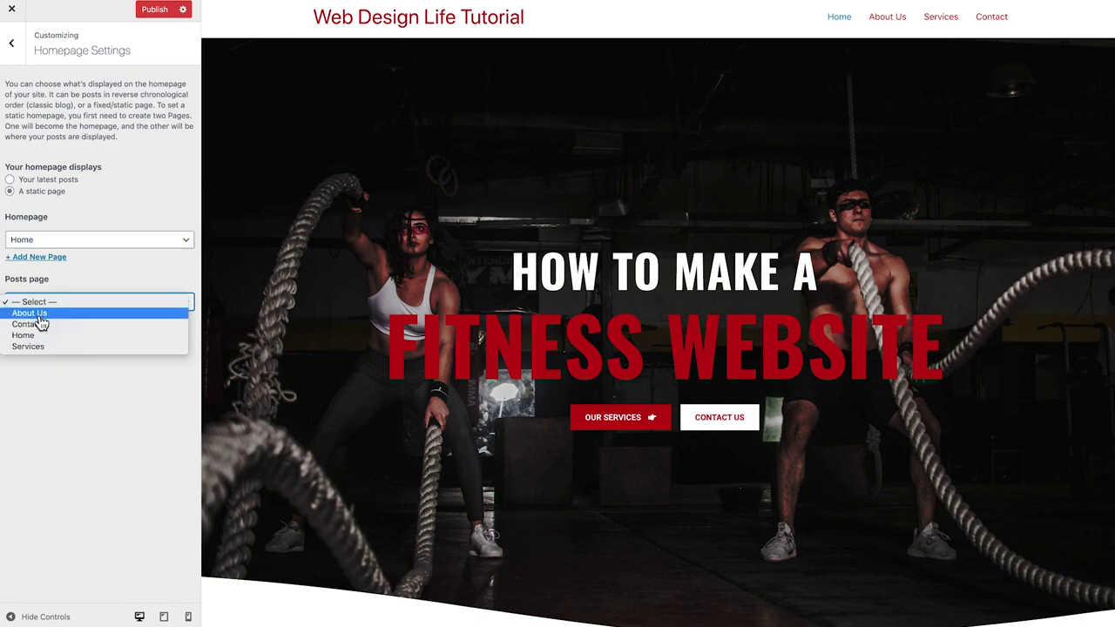
left_click(65, 280)
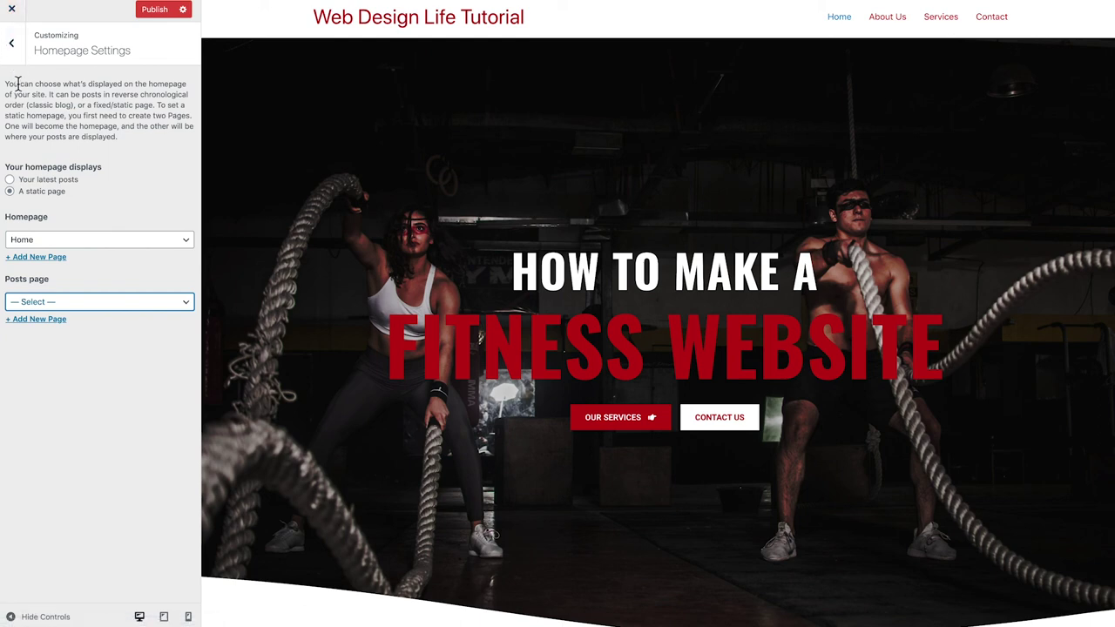
left_click(14, 48)
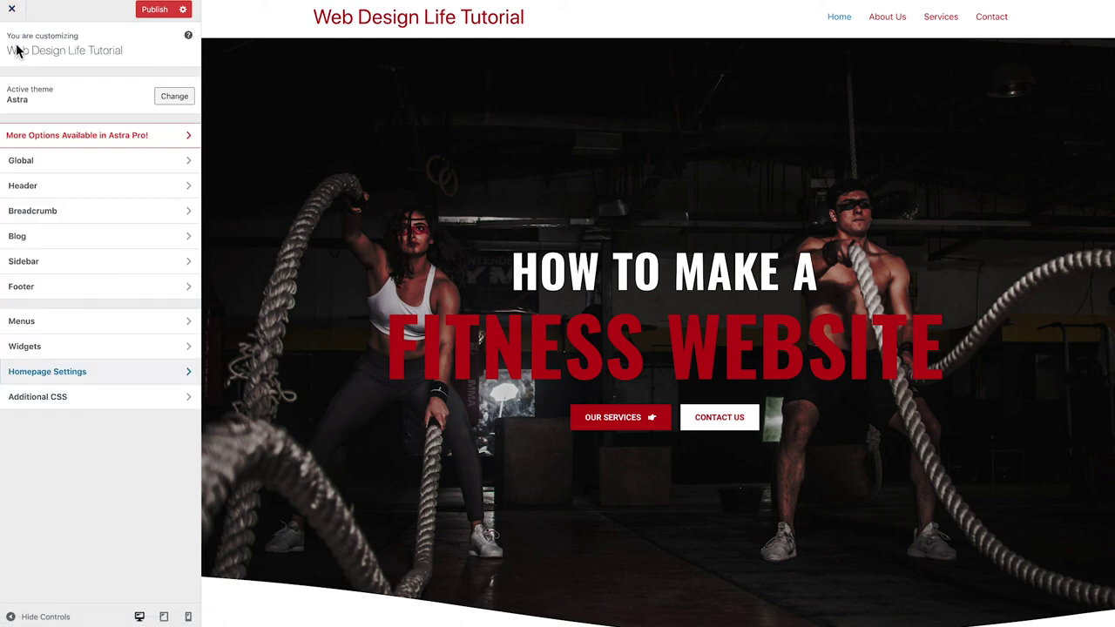
Upload the Ultimate Fitness logo file with alt text and choose it as the site logo
left_click(48, 190)
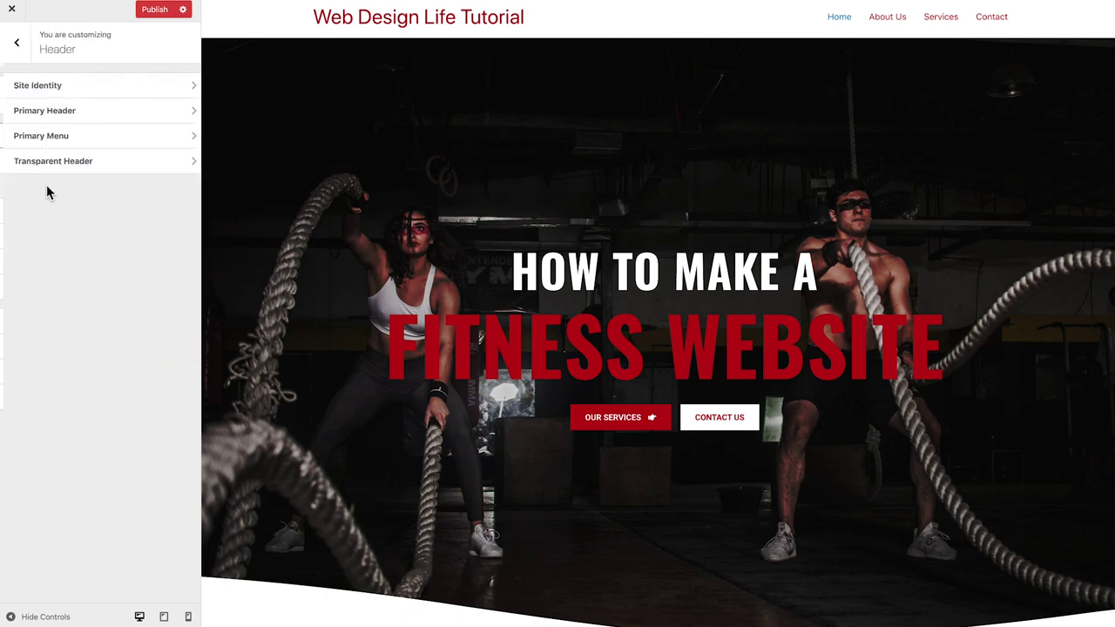
left_click(50, 87)
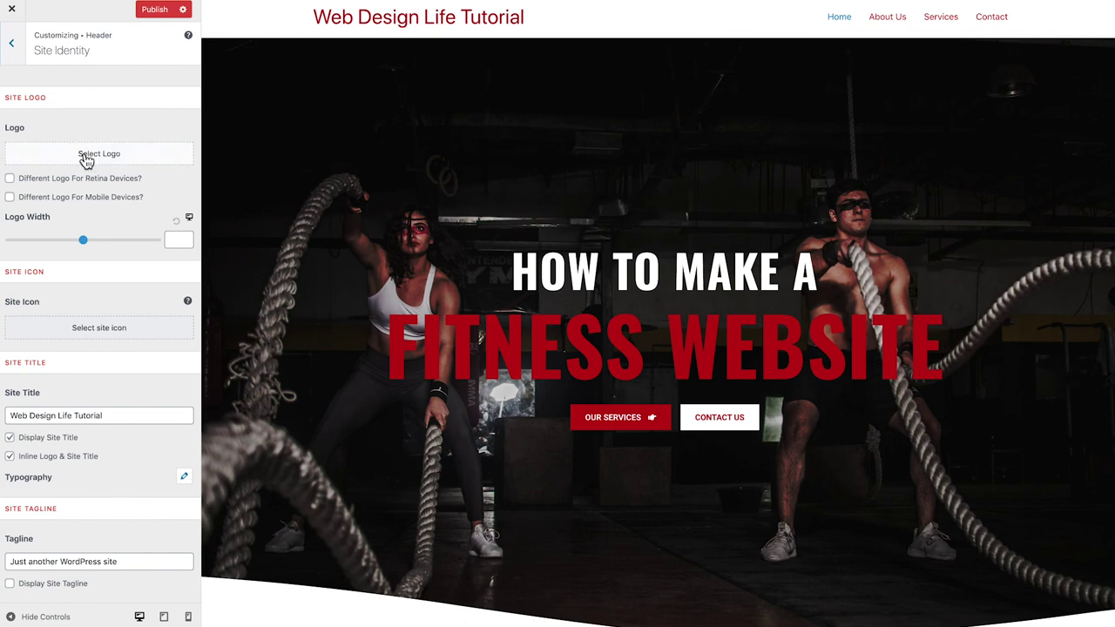
left_click(87, 159)
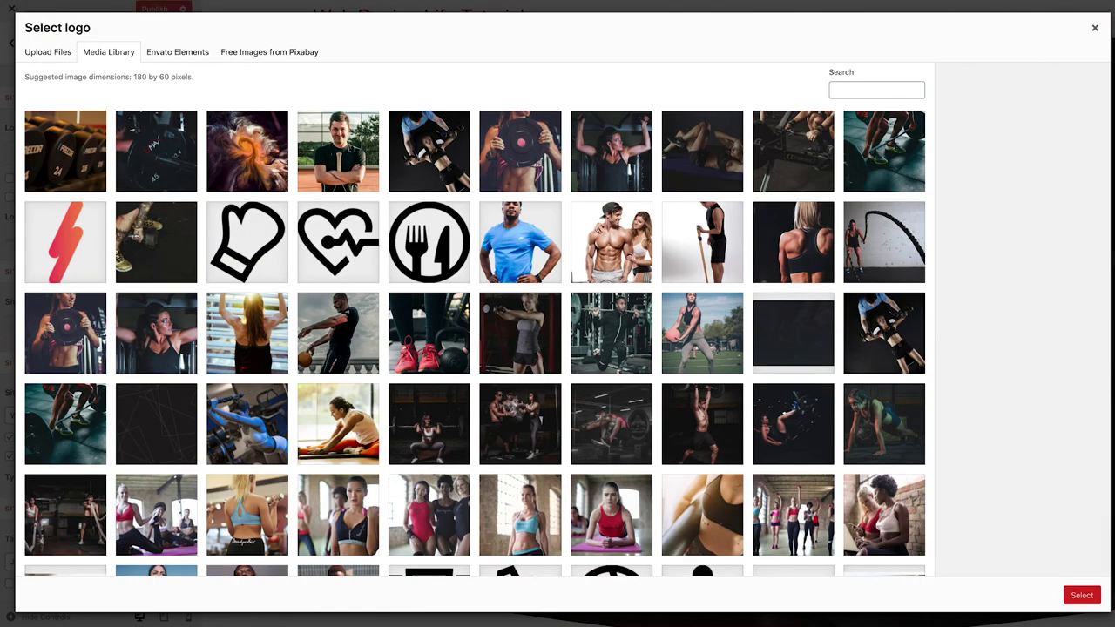
left_click_drag(1, 262, 258, 268)
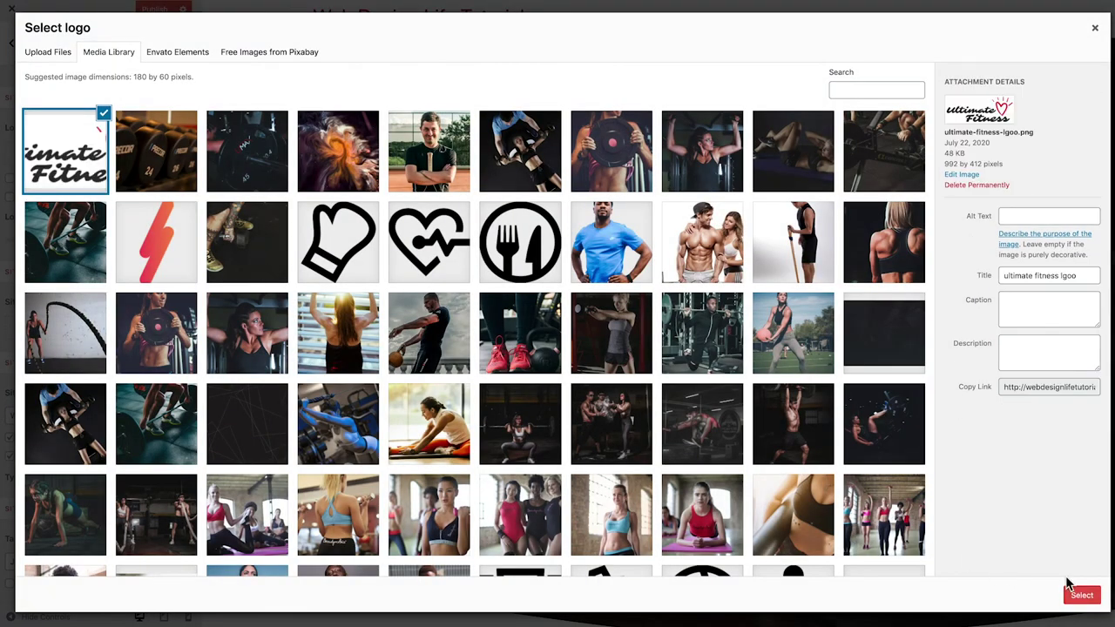
left_click(1014, 216)
type("Ultimate Fitness")
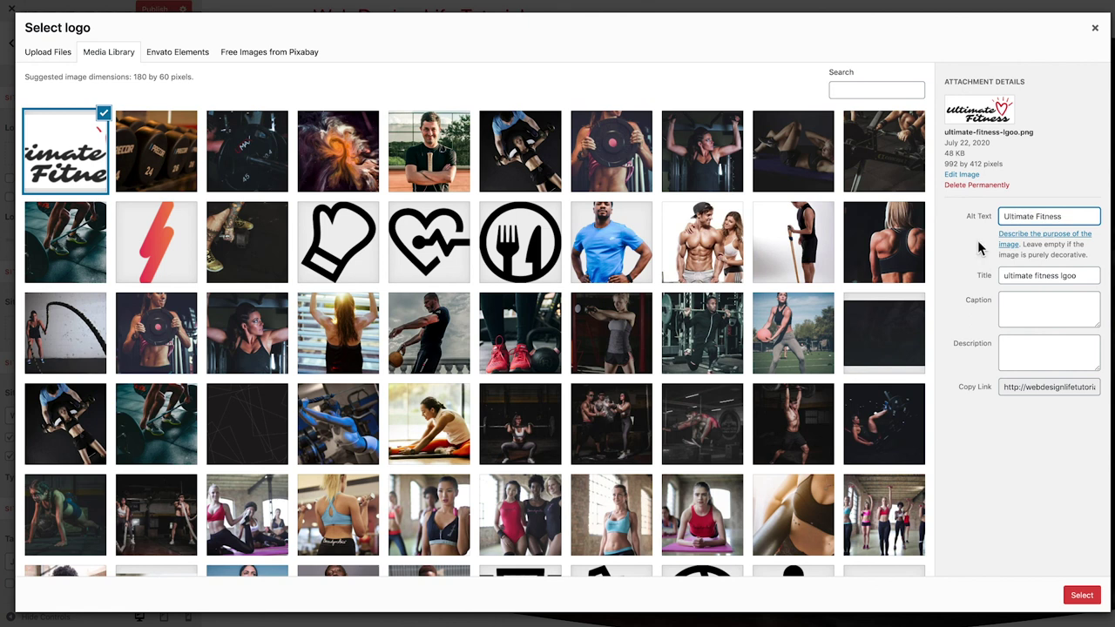
left_click(1080, 600)
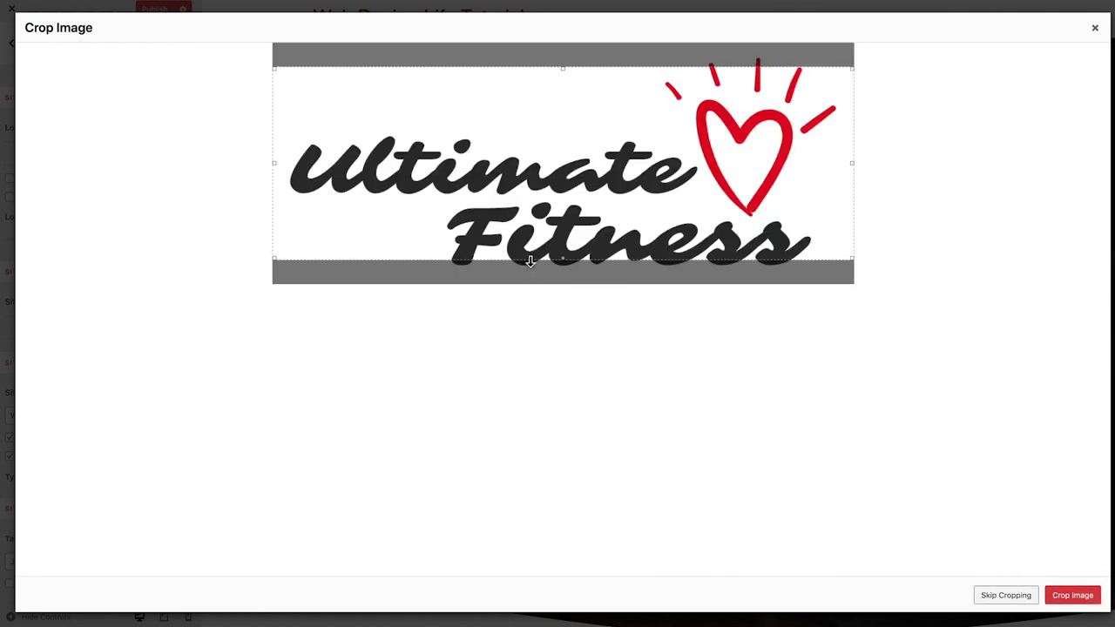
Extend the crop box to cover the whole logo and crop it
left_click_drag(563, 257, 563, 283)
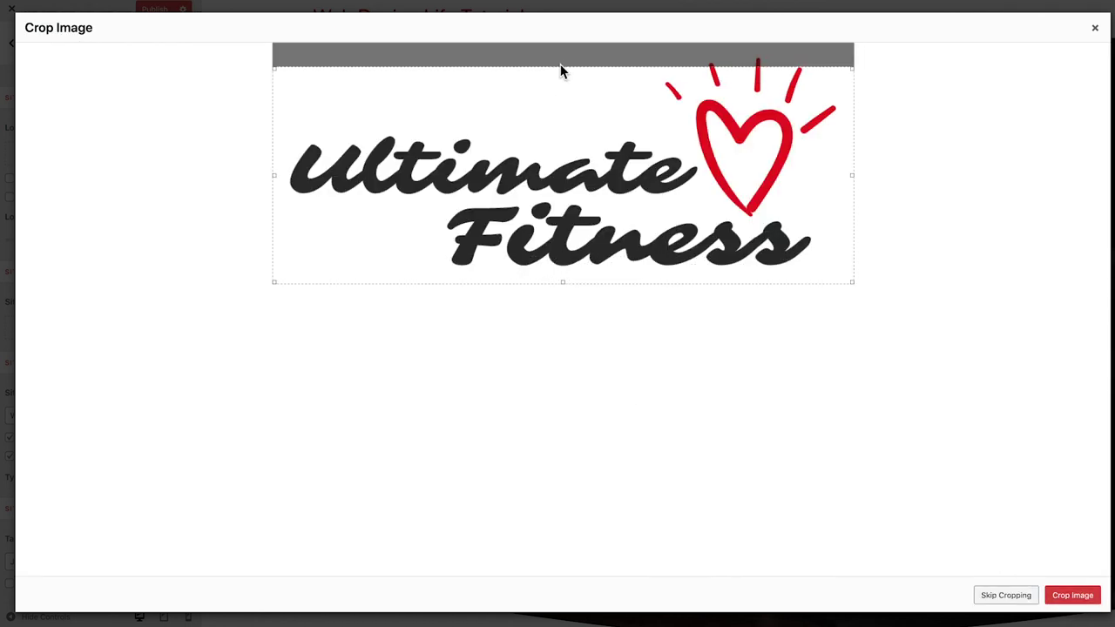
left_click_drag(563, 67, 563, 40)
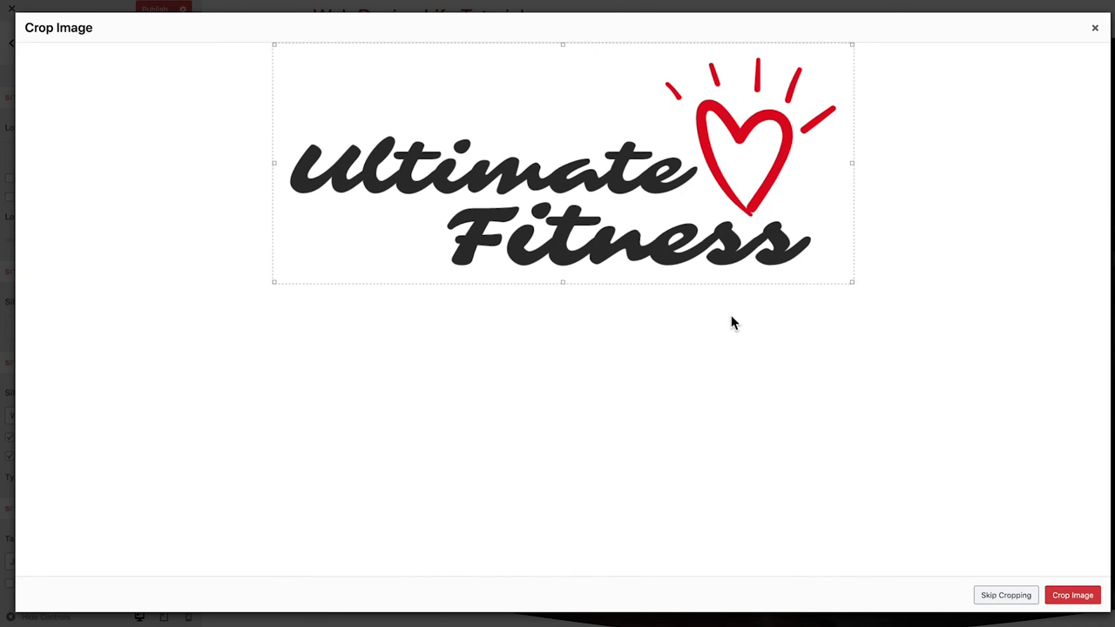
left_click(1073, 599)
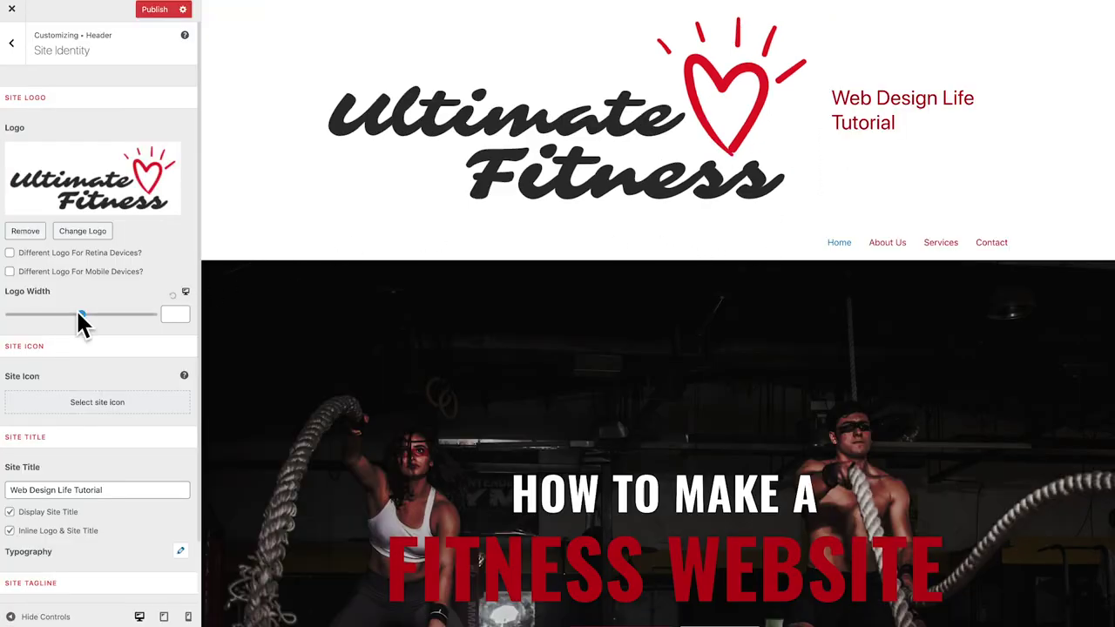
Set the header logo width to 156 and hide the site title, leaving only the Ultimate Fitness logo
left_click_drag(80, 316, 34, 322)
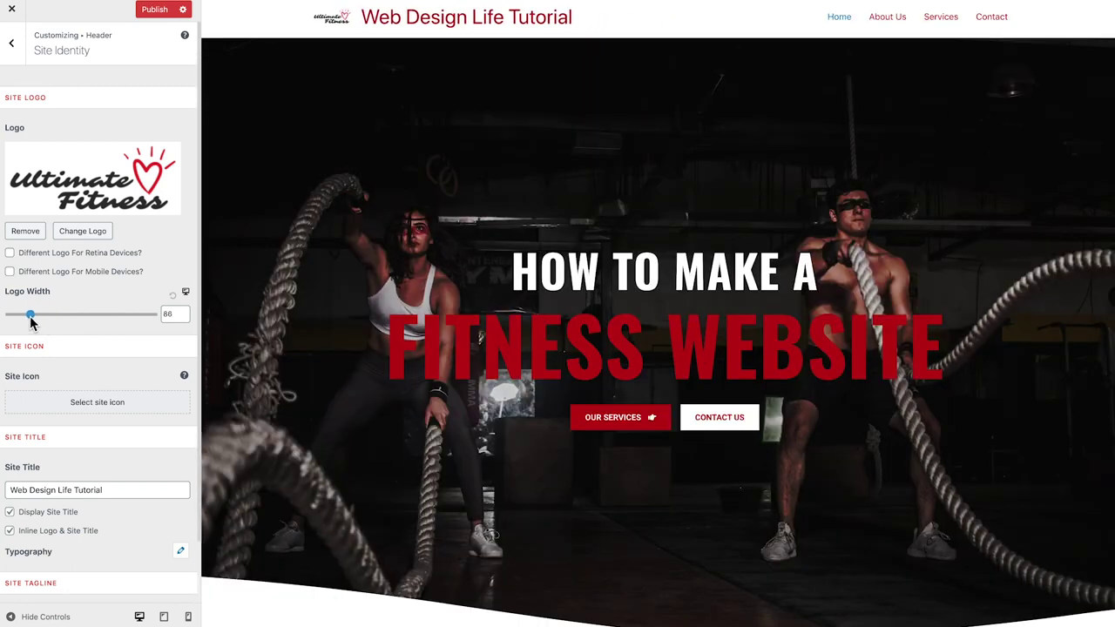
left_click_drag(33, 322, 34, 316)
scroll(35, 316, "down", 3)
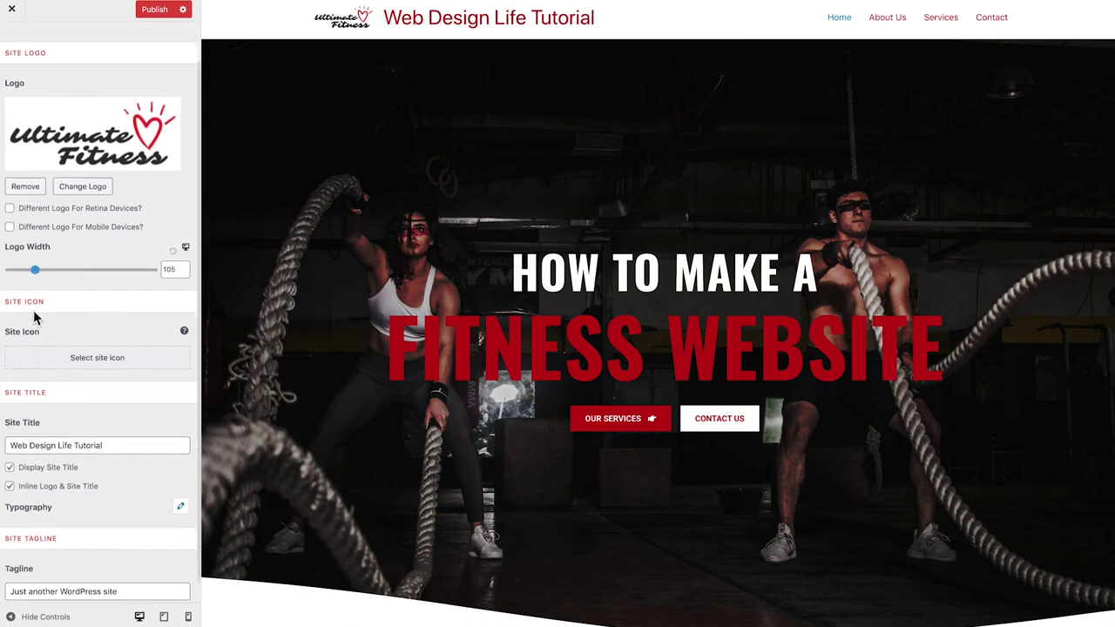
left_click(10, 481)
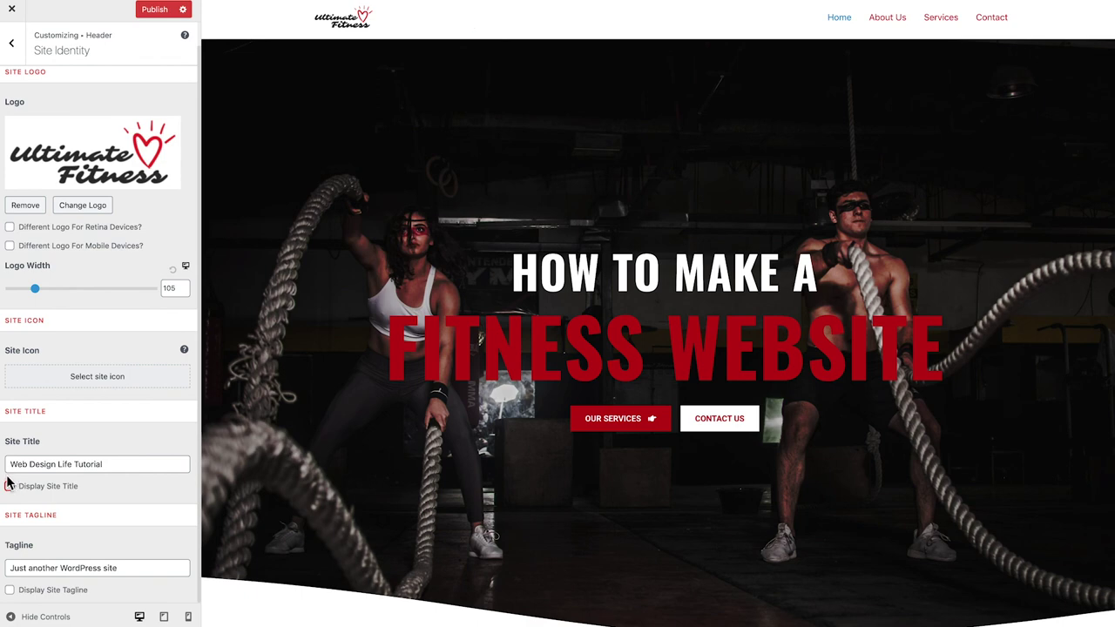
left_click_drag(35, 288, 48, 290)
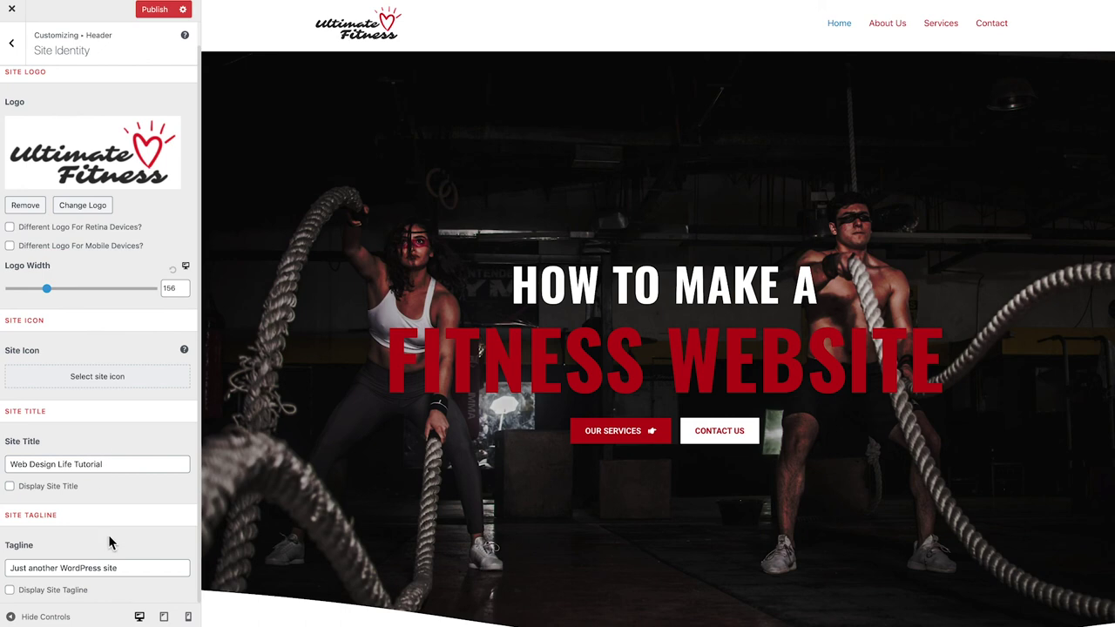
scroll(89, 520, "up", 1)
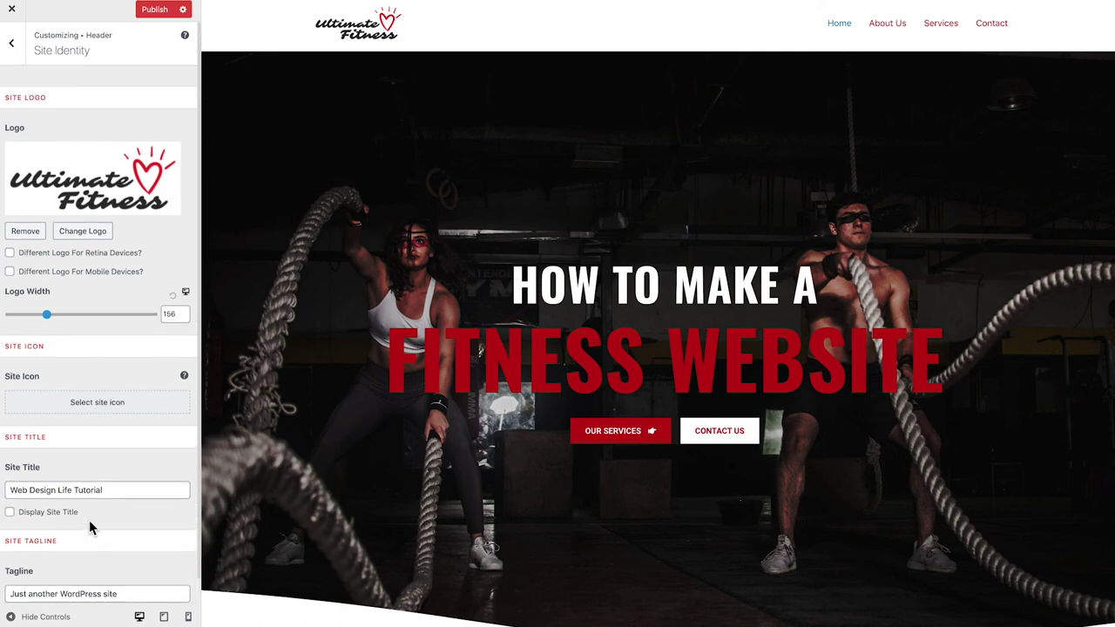
Go from the header settings to the Customizer's Footer Bar settings
left_click(13, 48)
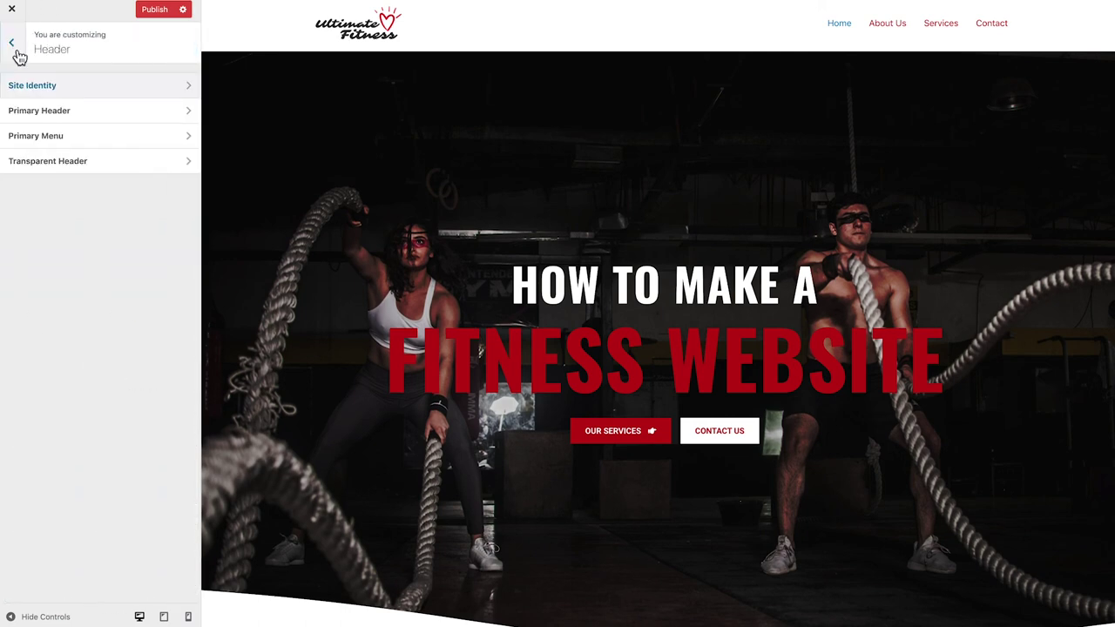
left_click(13, 48)
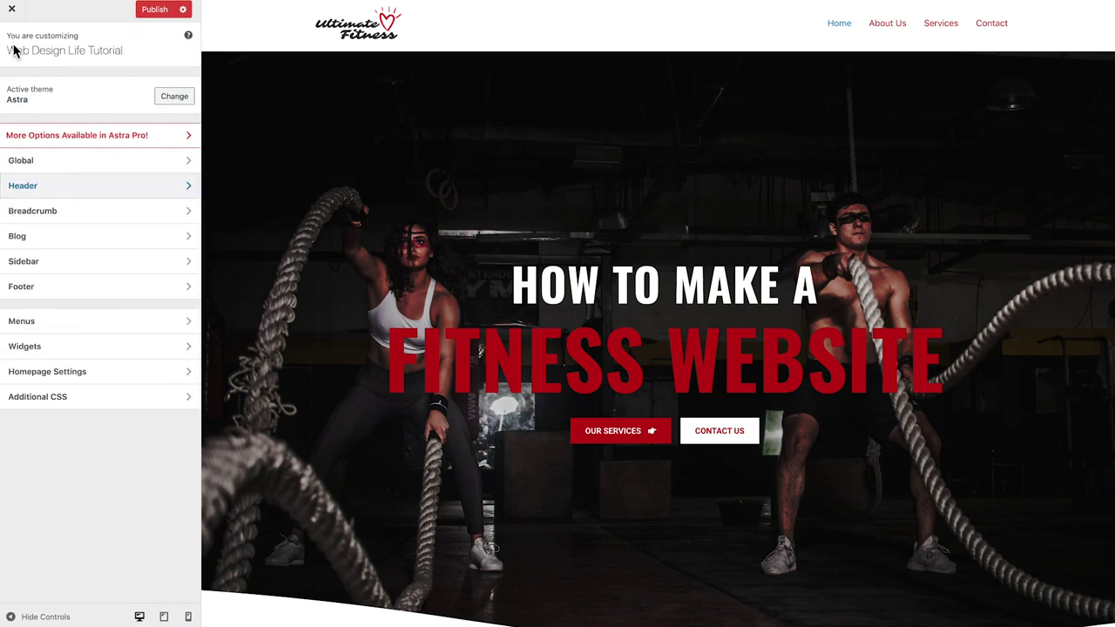
left_click(33, 287)
left_click(78, 111)
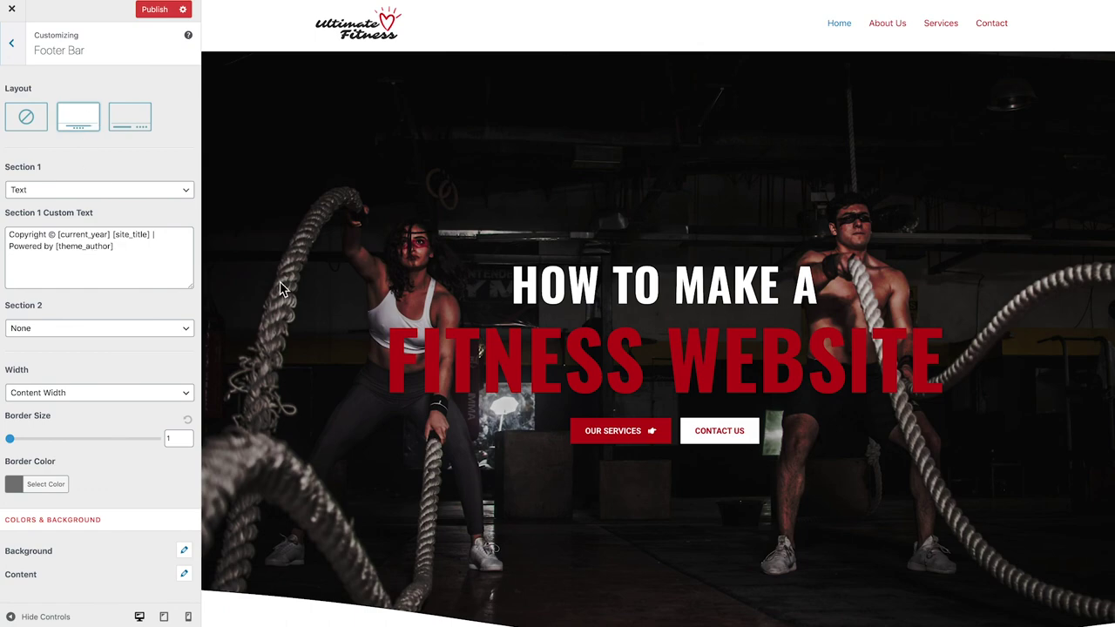
scroll(279, 287, "down", 5)
scroll(279, 289, "down", 15)
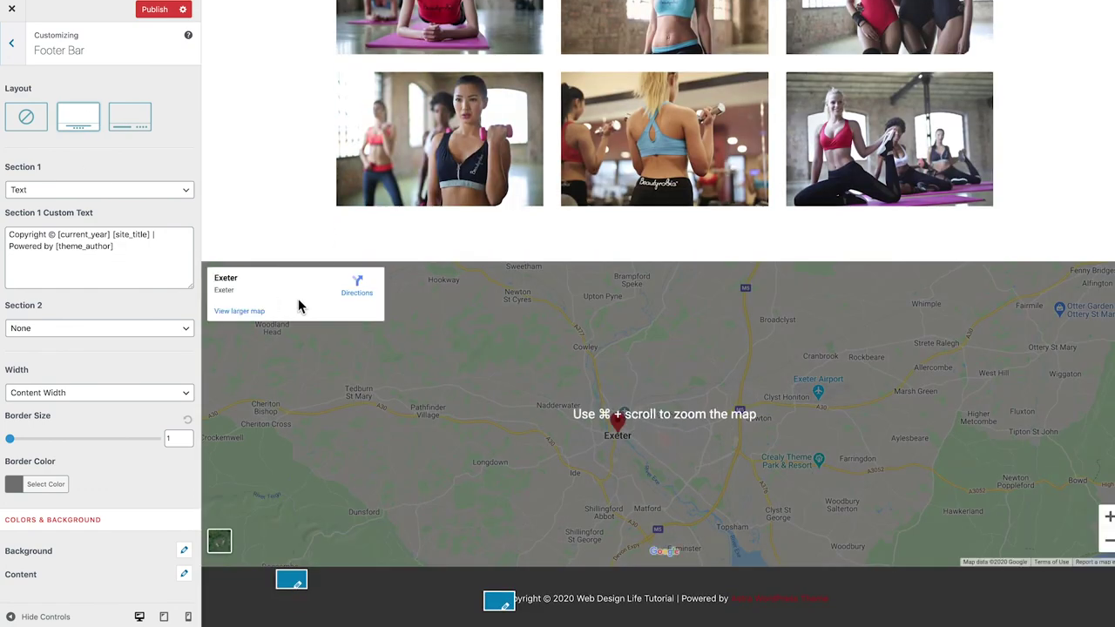
Delete the 'Powered by [theme_author]' line from the Section 1 footer text and publish
left_click(130, 258)
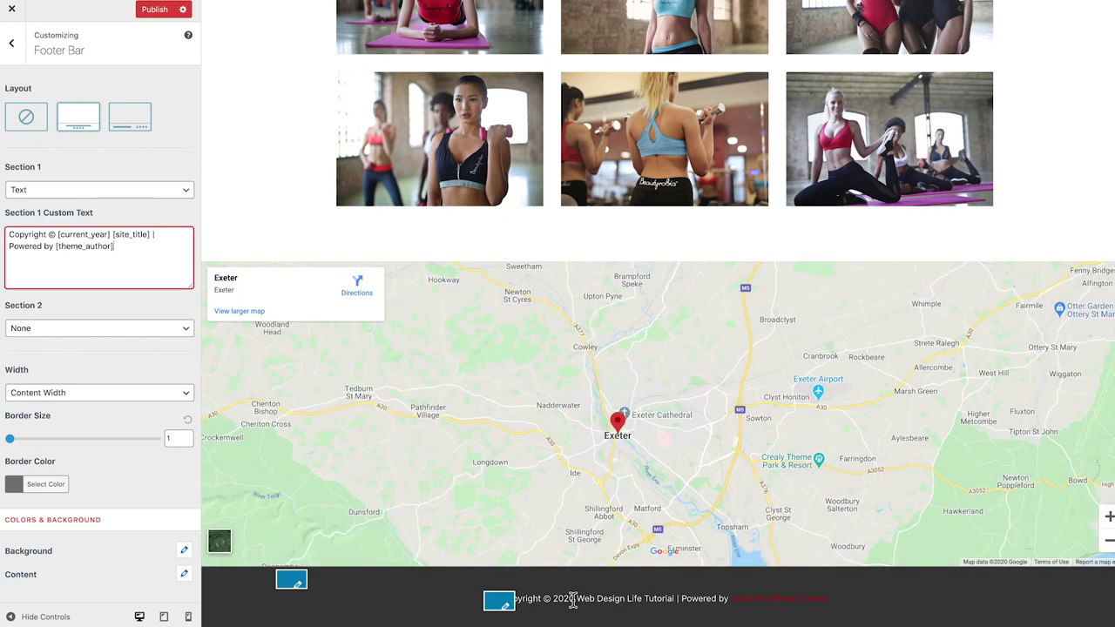
left_click_drag(48, 234, 111, 234)
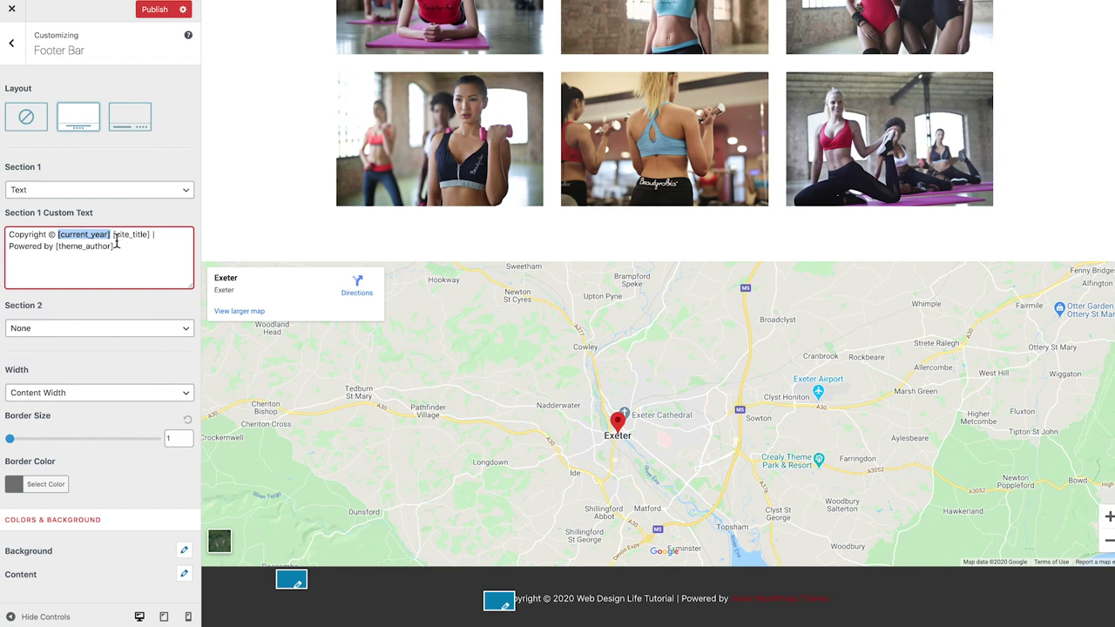
left_click_drag(114, 235, 146, 236)
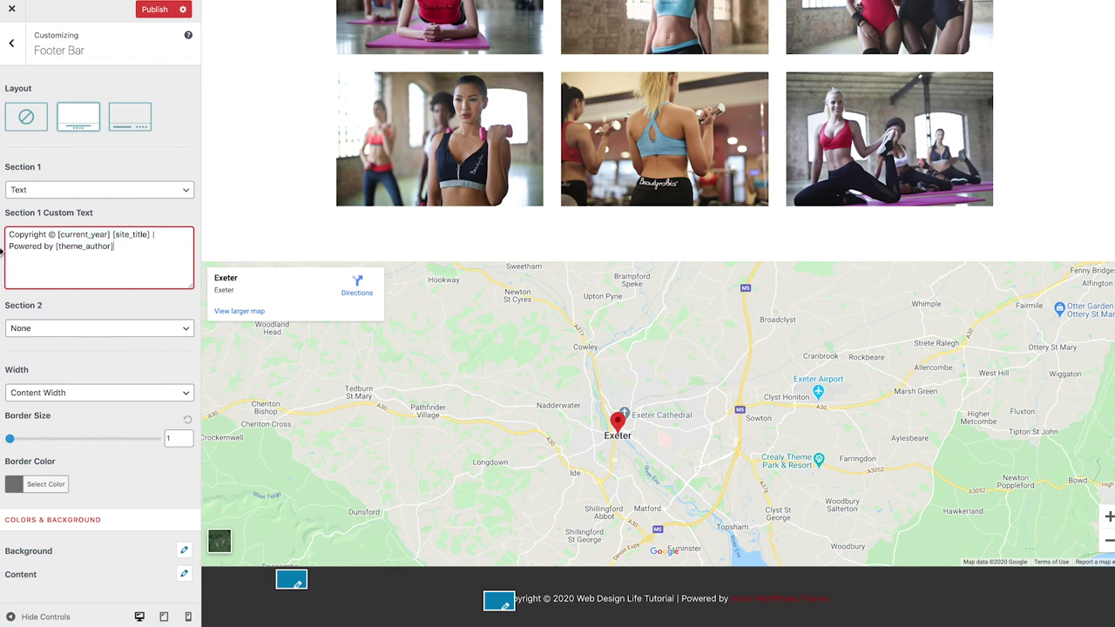
triple_click(102, 248)
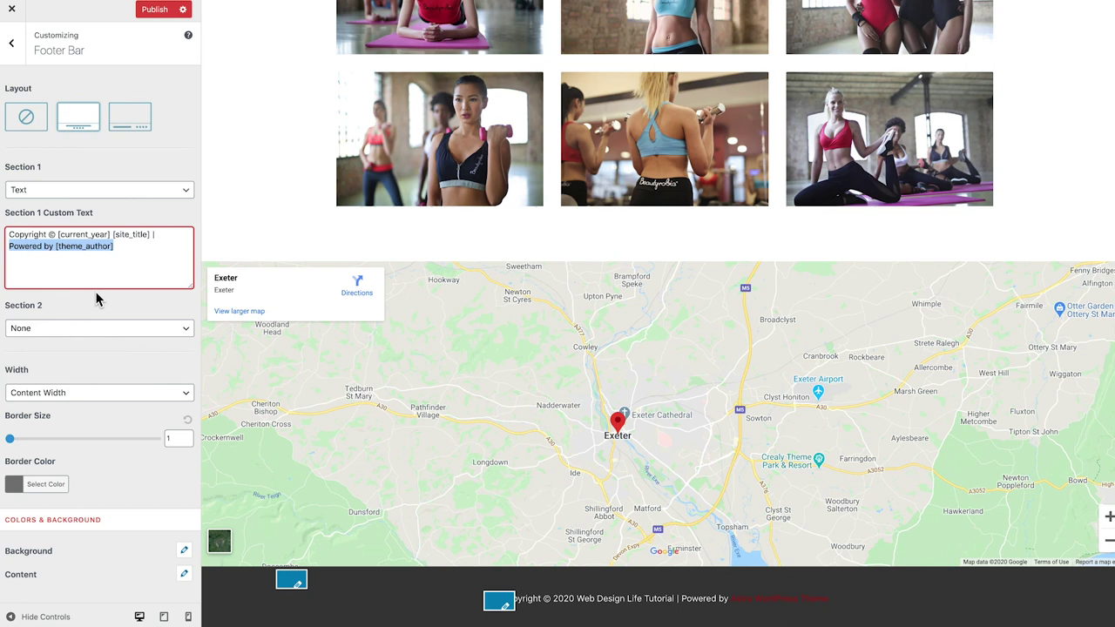
key("BackSpace")
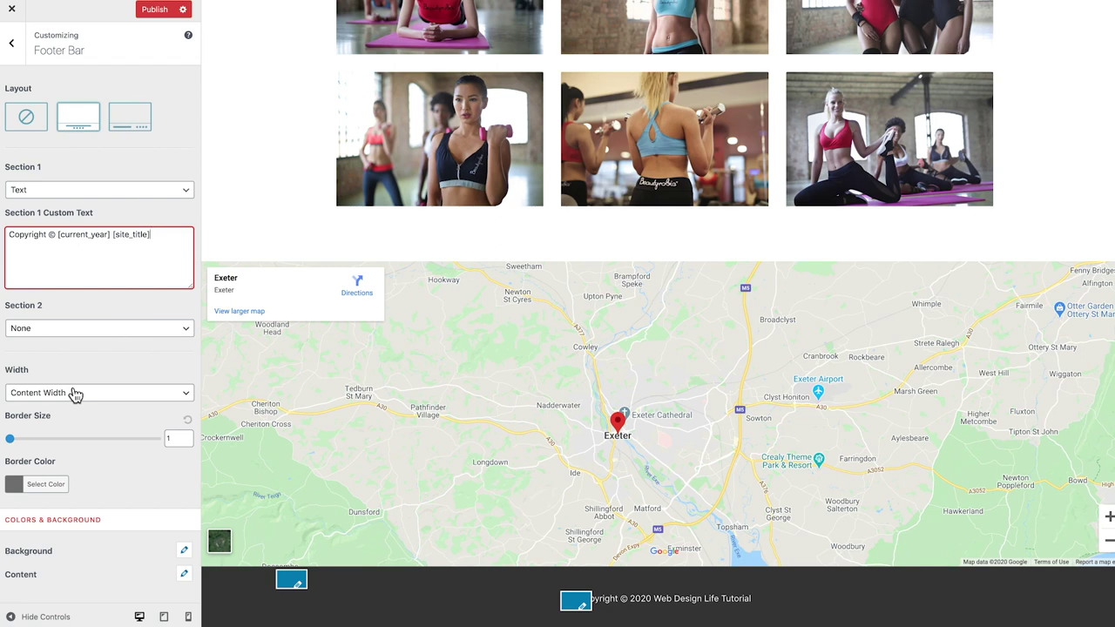
left_click(73, 381)
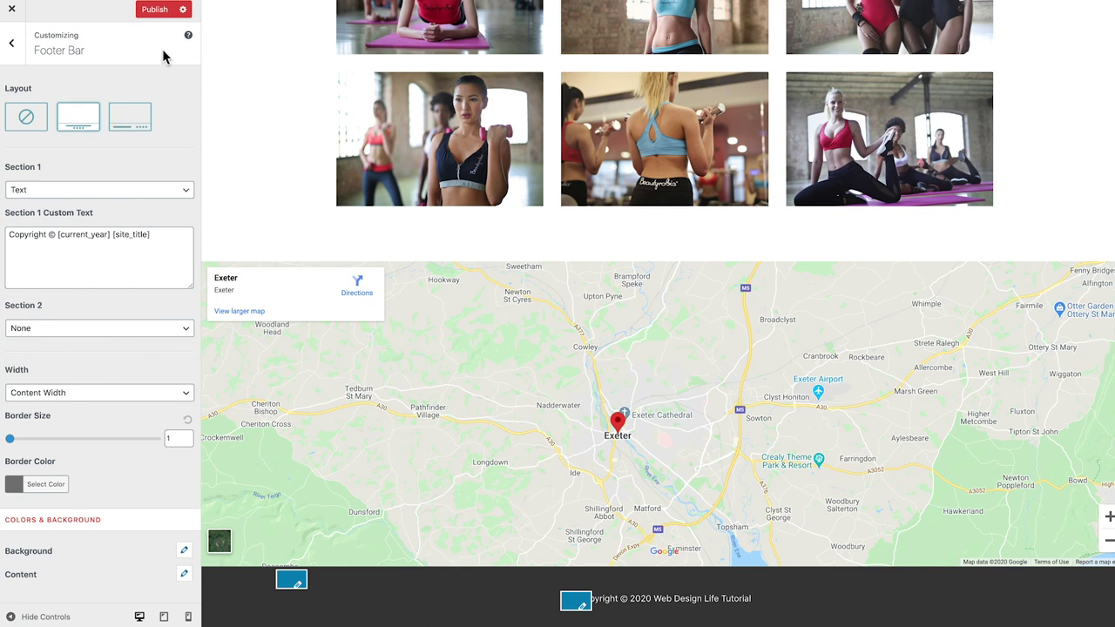
left_click(157, 13)
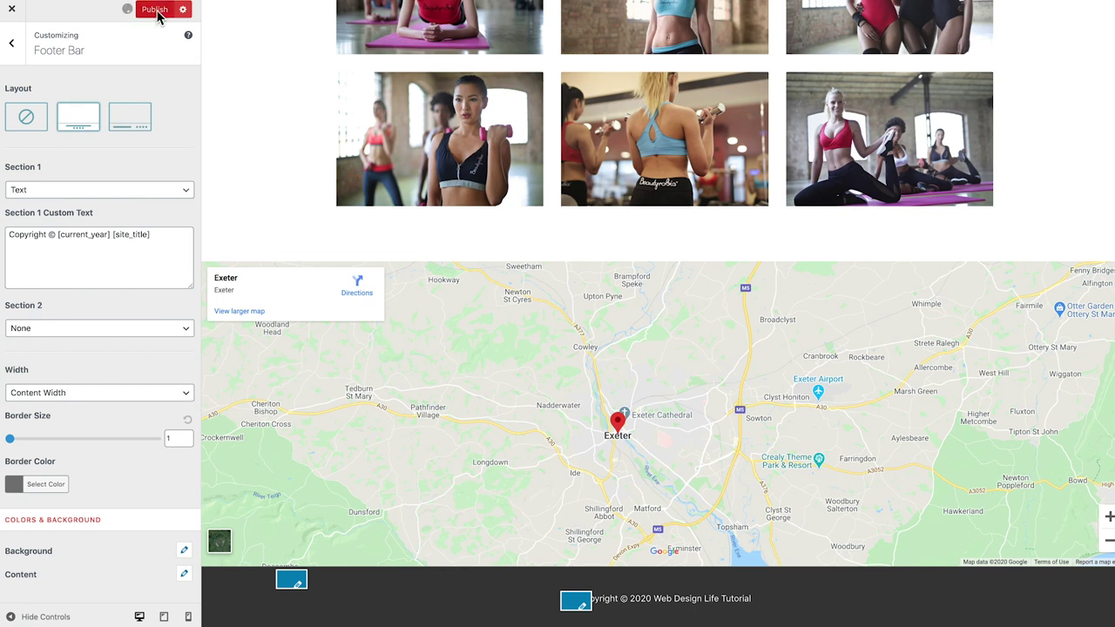
Close the Customizer and visit the live site's front page via the admin bar
left_click(12, 14)
mouse_move(70, 15)
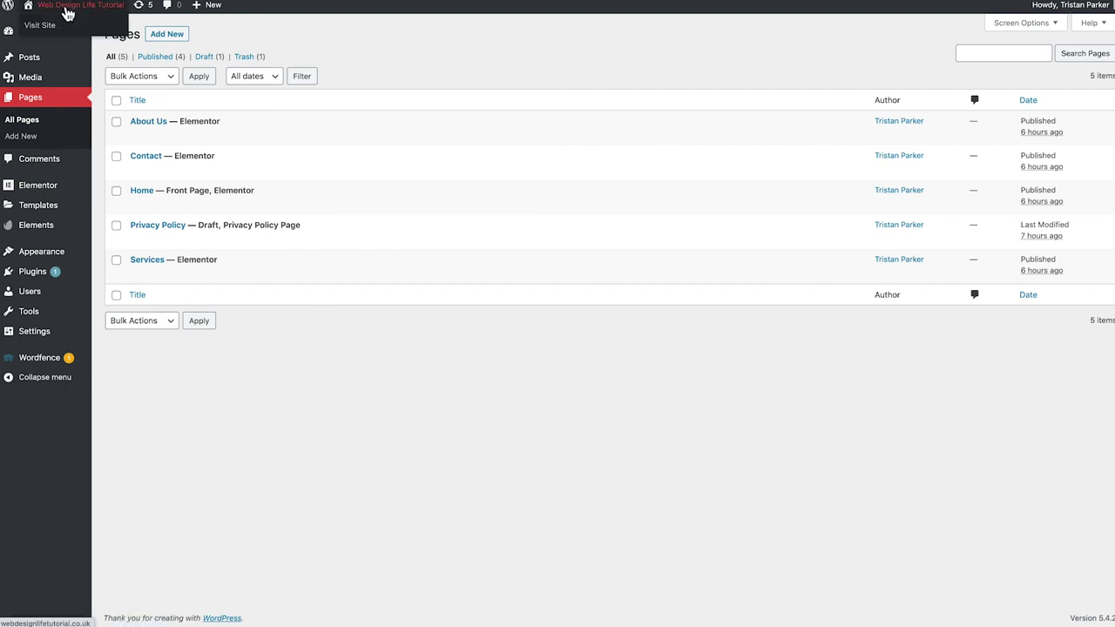
left_click(64, 10)
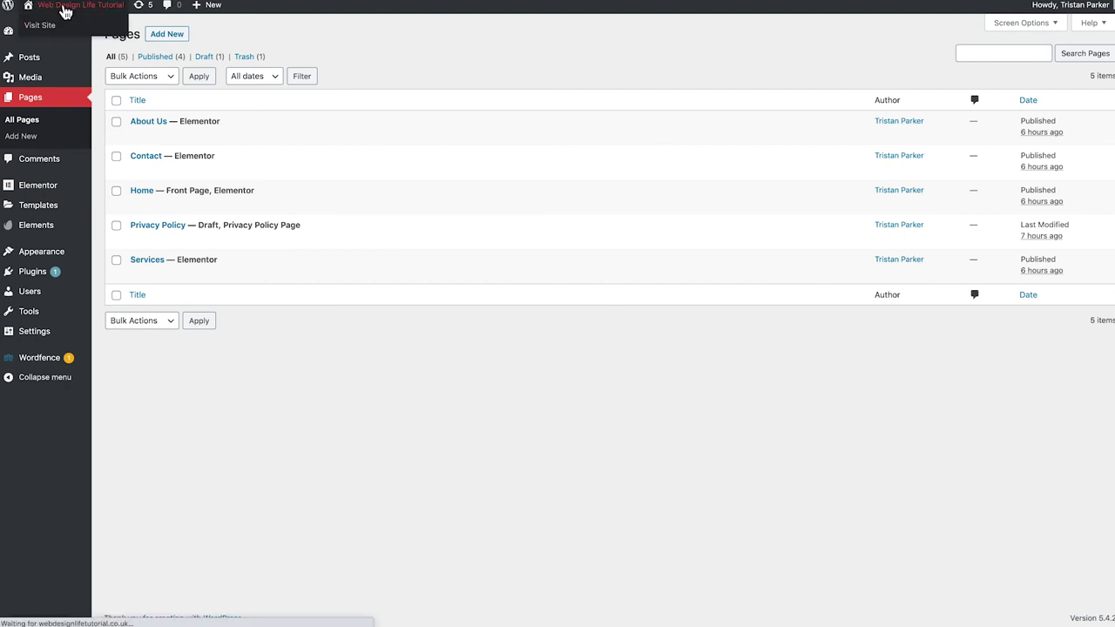
scroll(368, 99, "down", 1)
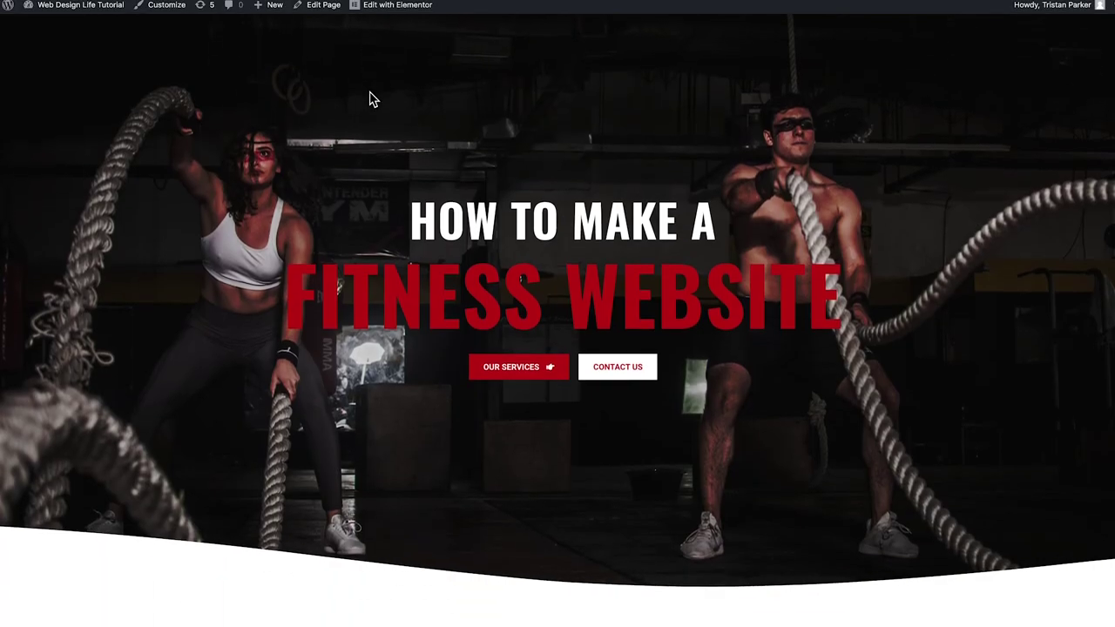